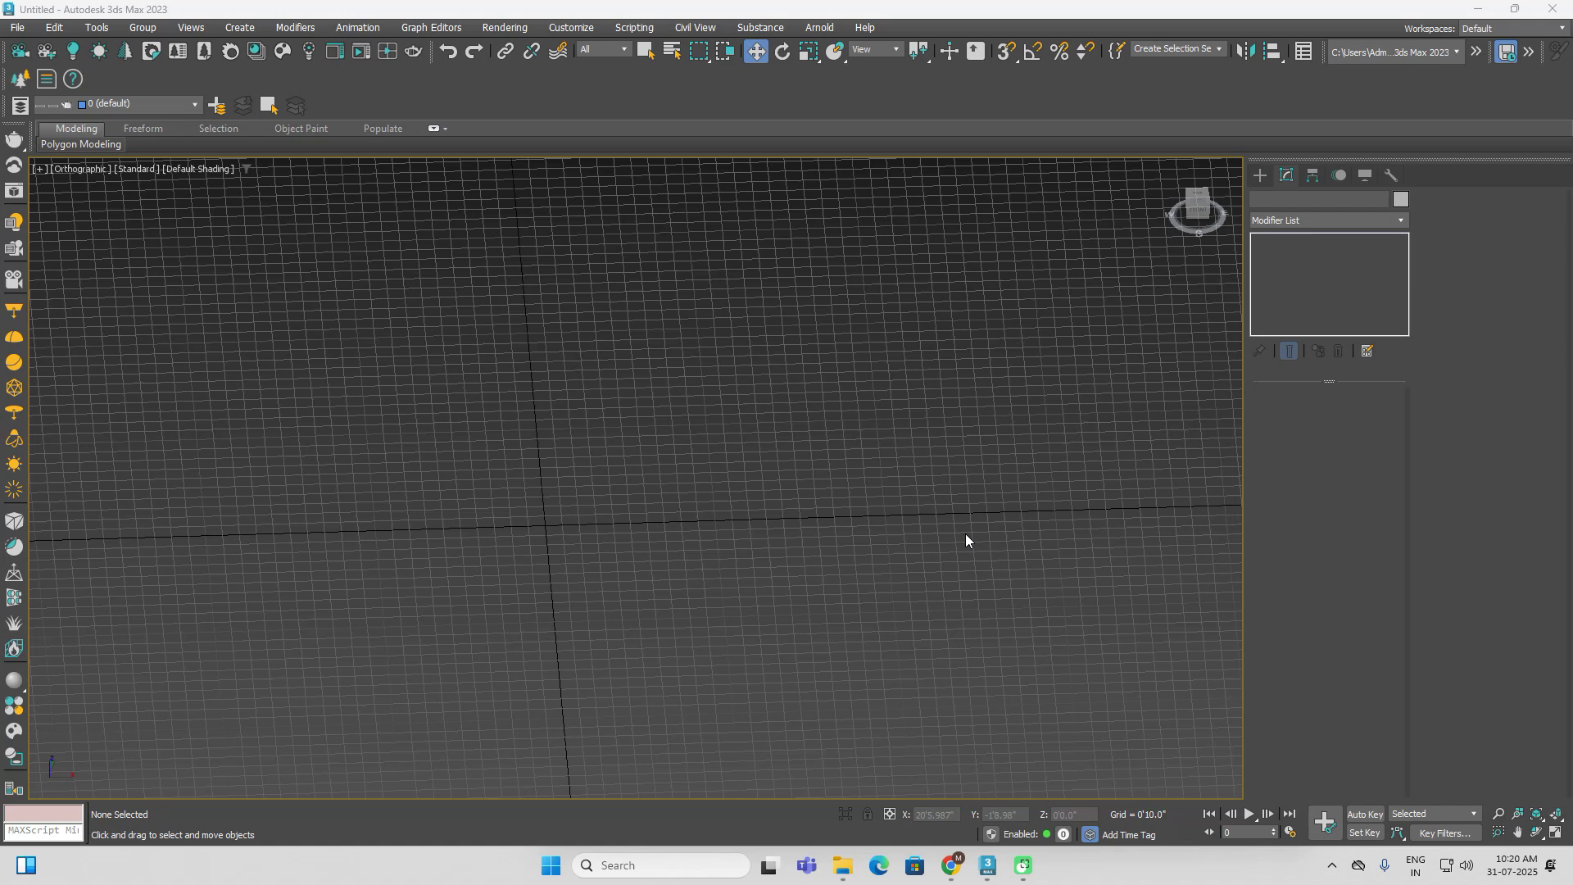
# Draw a thin standard box in the top view, about 8'8" wide, 0'5.4" long and 4'3" high
pyautogui.moveTo(912, 439); pyautogui.dragTo(891, 444, button='middle')
pyautogui.press('t')
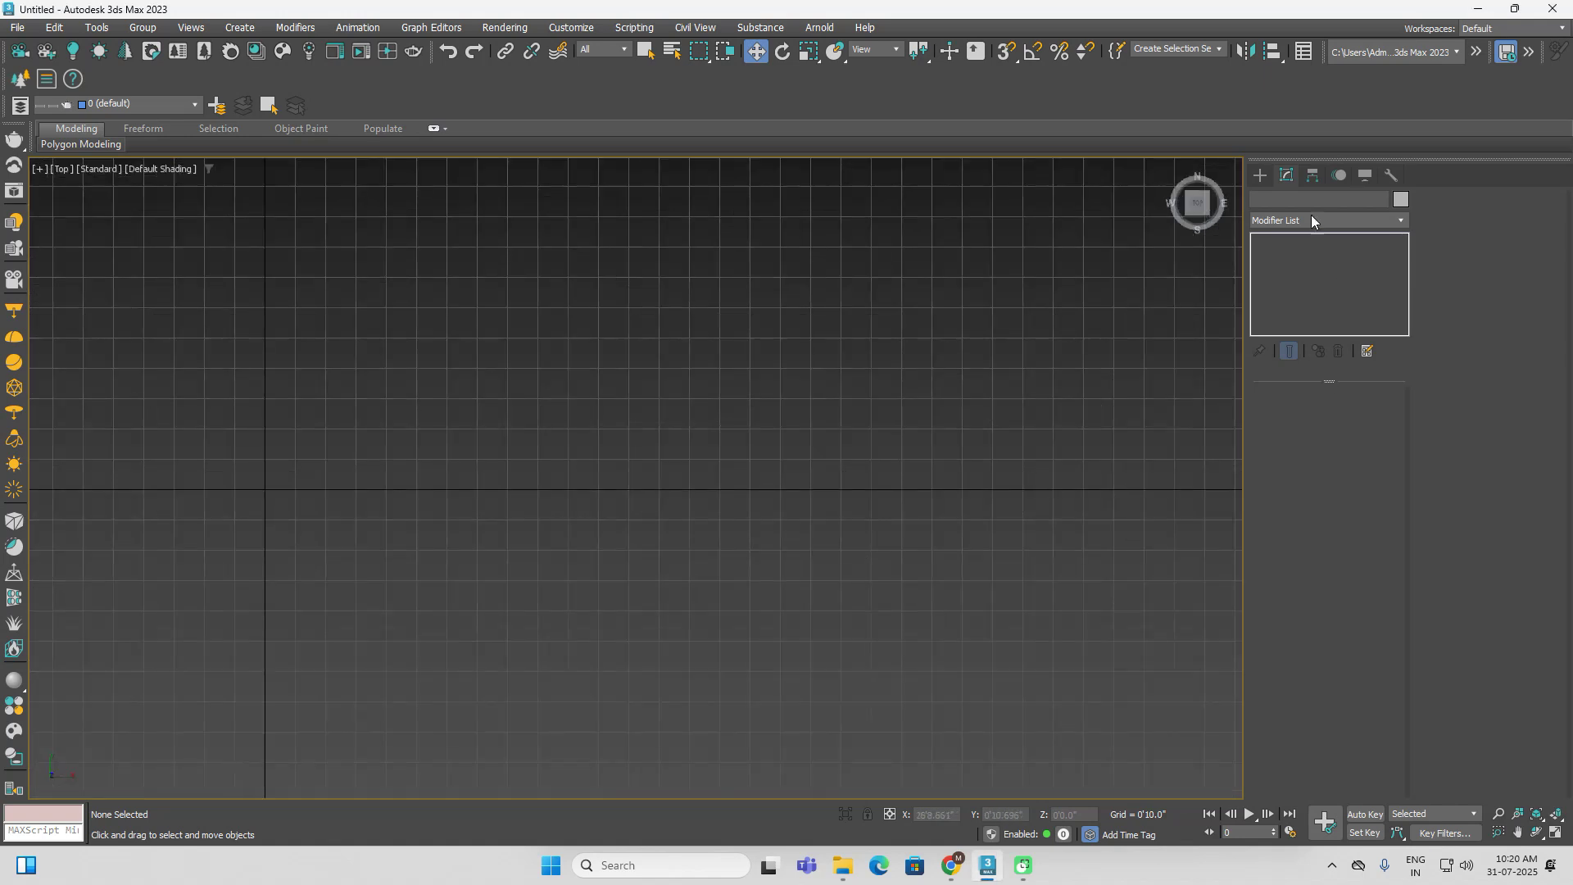
pyautogui.click(1259, 176)
pyautogui.click(1279, 226)
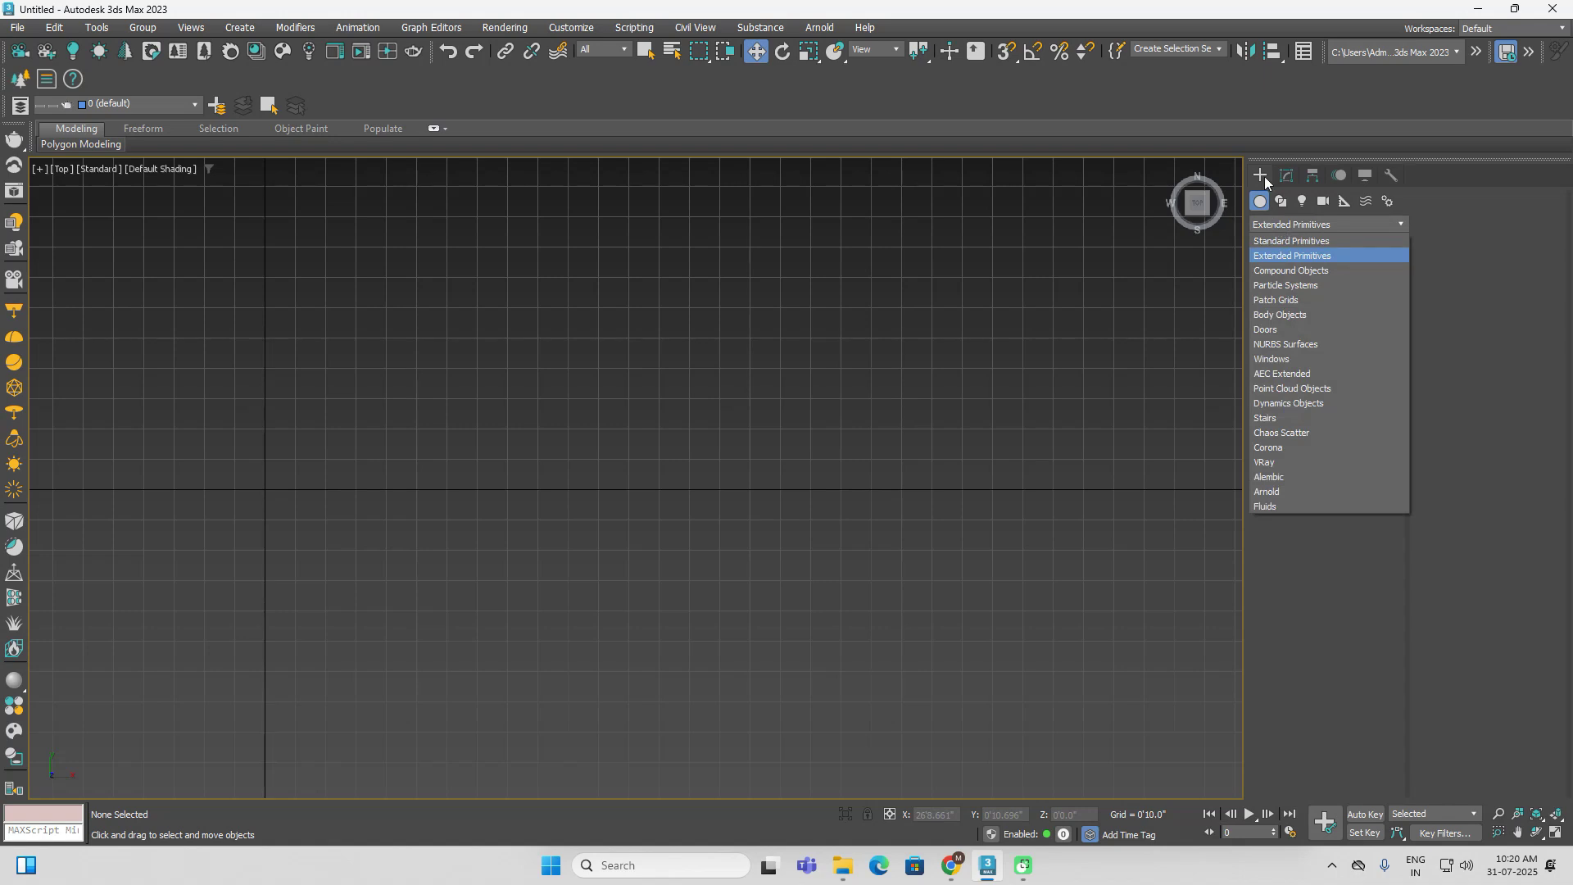
pyautogui.click(1276, 242)
pyautogui.click(1293, 287)
pyautogui.moveTo(386, 351); pyautogui.dragTo(629, 369)
pyautogui.click(630, 215)
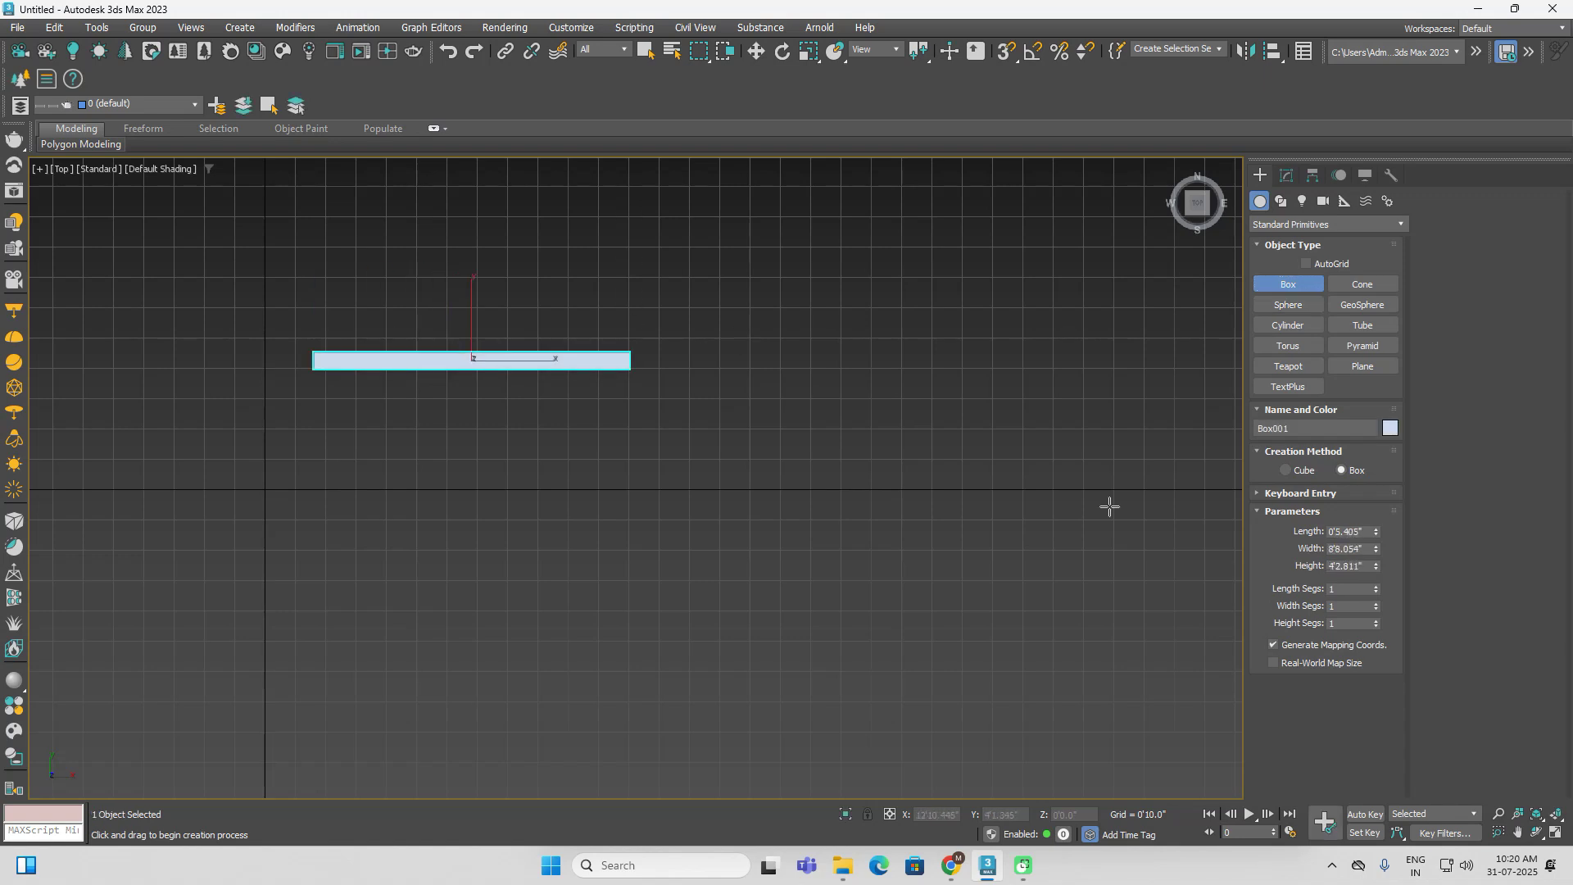
# Set the box's height to 4', its width to 10' and its length to 1"
pyautogui.doubleClick(1361, 565)
pyautogui.write("4'")
pyautogui.press('Return')
pyautogui.click(1336, 549)
pyautogui.write('10')
pyautogui.press('Return')
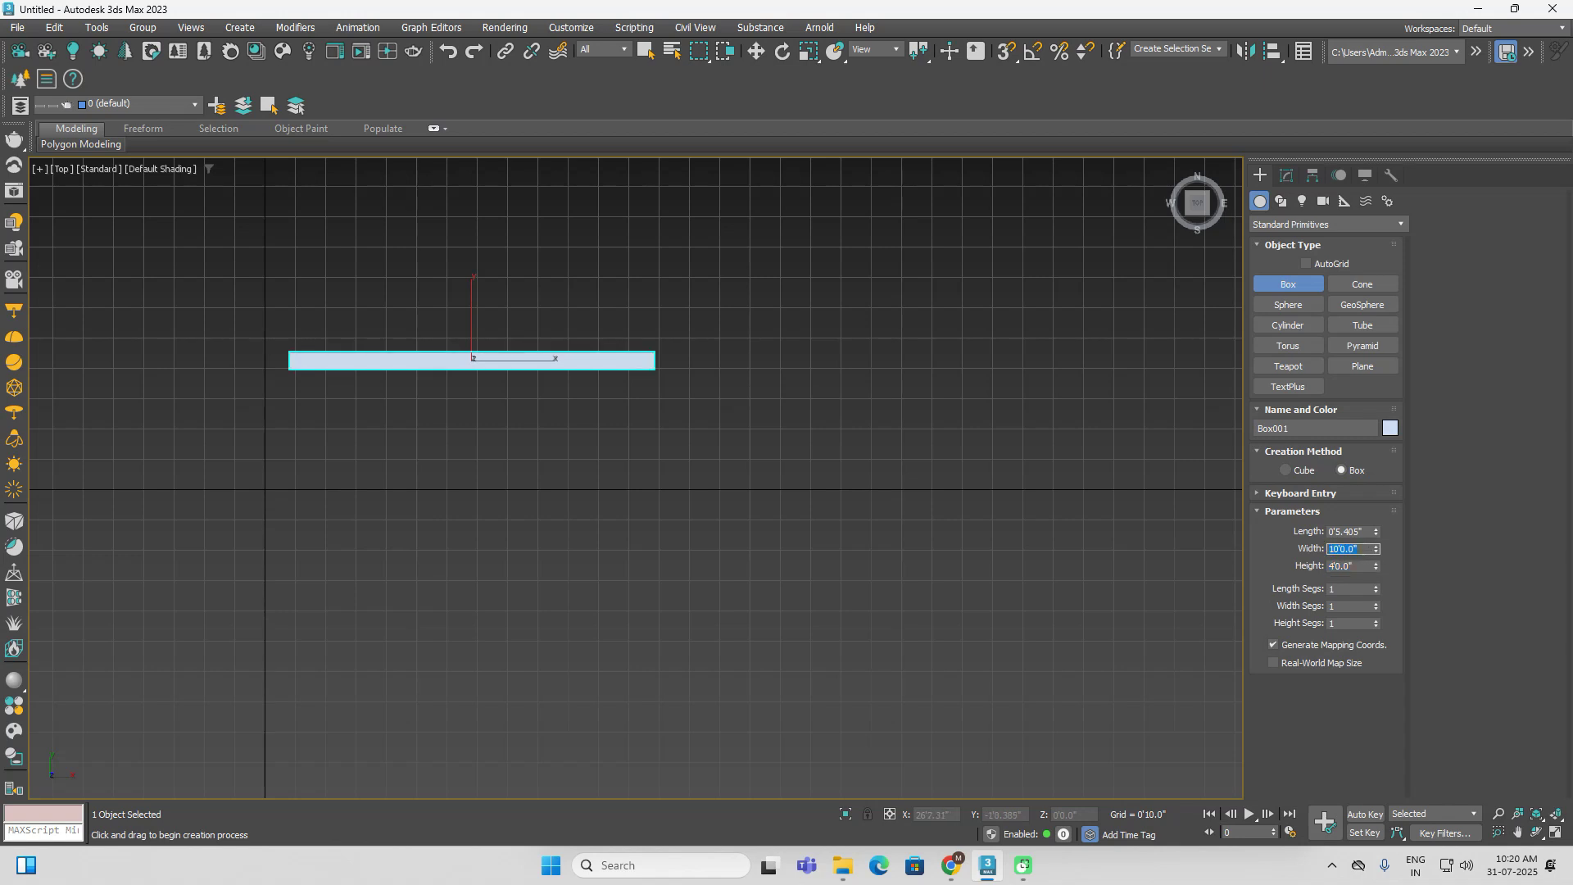
pyautogui.doubleClick(1364, 530)
pyautogui.write('1')
pyautogui.press('Return')
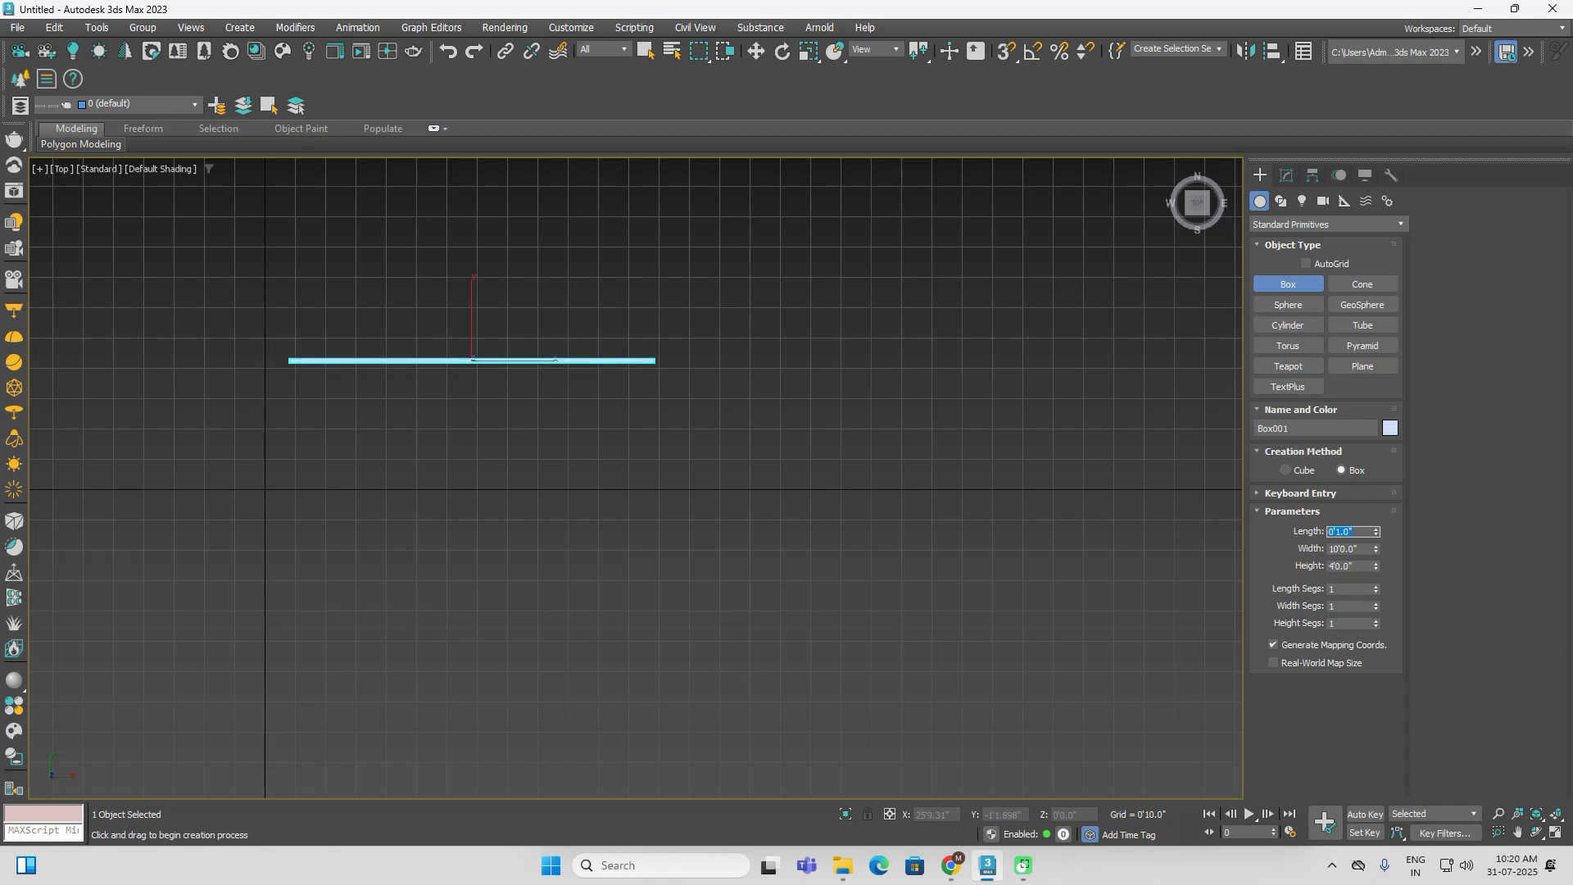
# Draw a second box perpendicular to the wide panel, about 0'4.3" wide, and set its height to 2'
pyautogui.moveTo(688, 562); pyautogui.dragTo(407, 400, button='middle')
pyautogui.moveTo(405, 367); pyautogui.dragTo(392, 644)
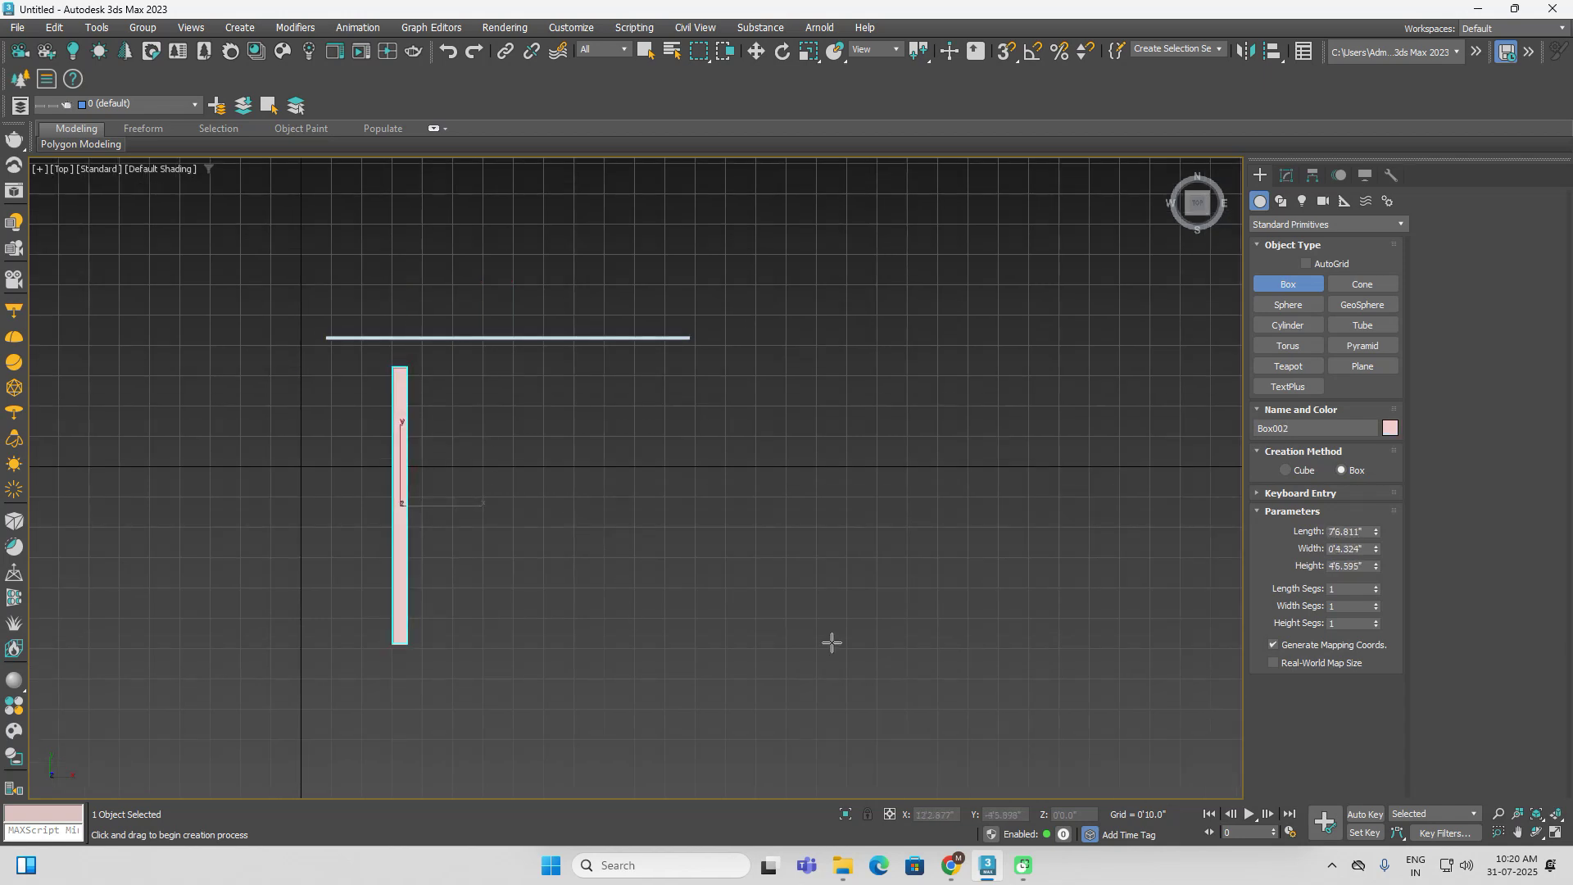
pyautogui.doubleClick(1356, 566)
pyautogui.write('7')
pyautogui.press('Return')
pyautogui.keyDown('alt'); pyautogui.moveTo(1070, 611); pyautogui.dragTo(1100, 549, button='middle'); pyautogui.keyUp('alt')
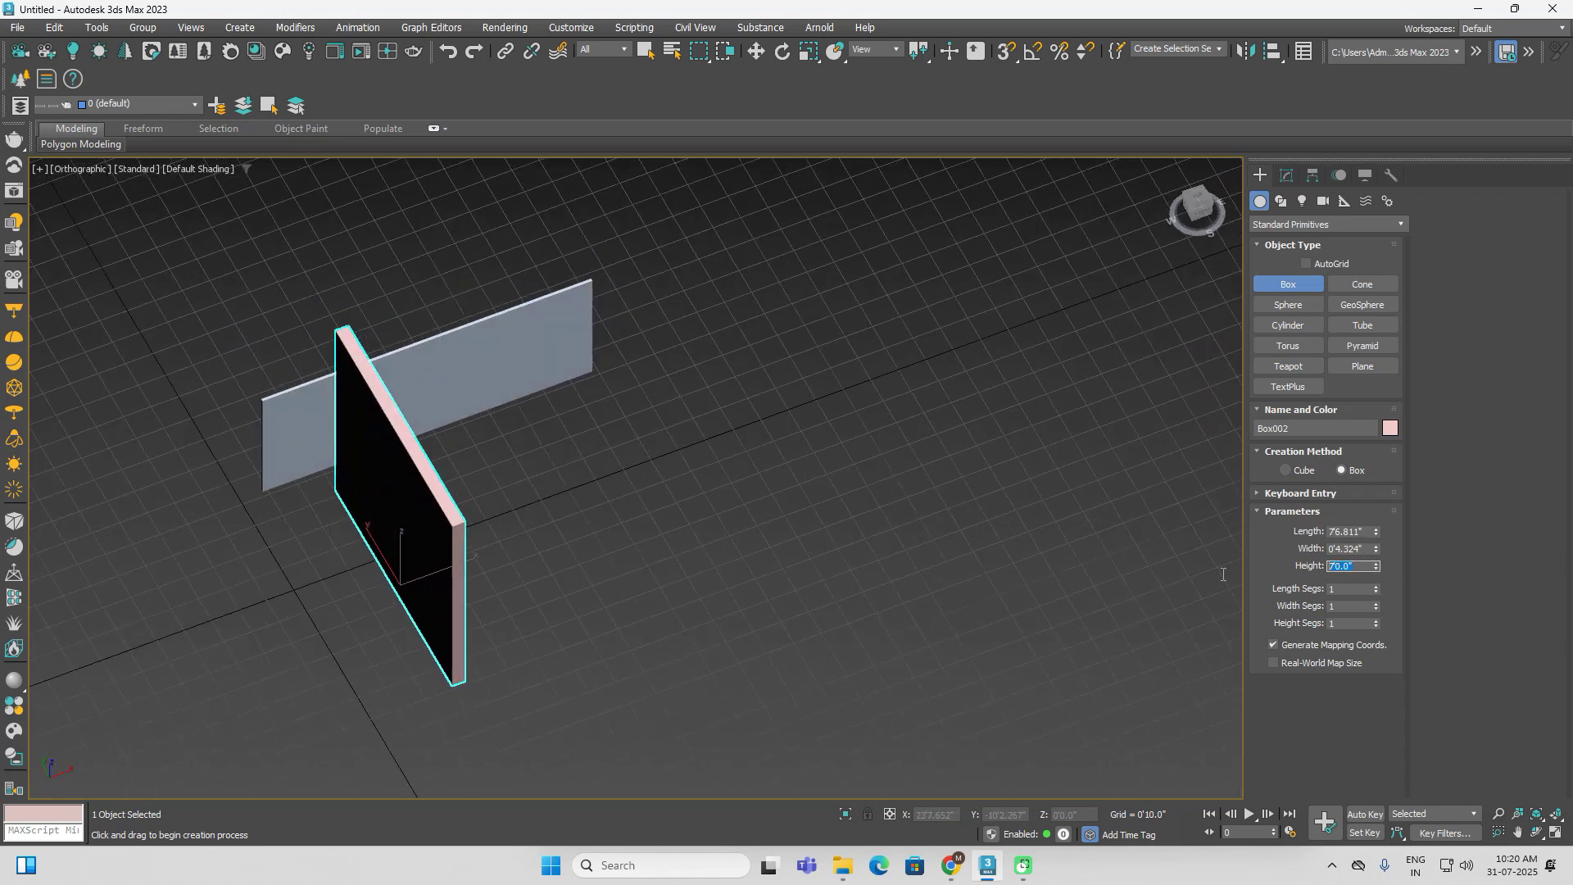
pyautogui.write('20')
pyautogui.press('Return')
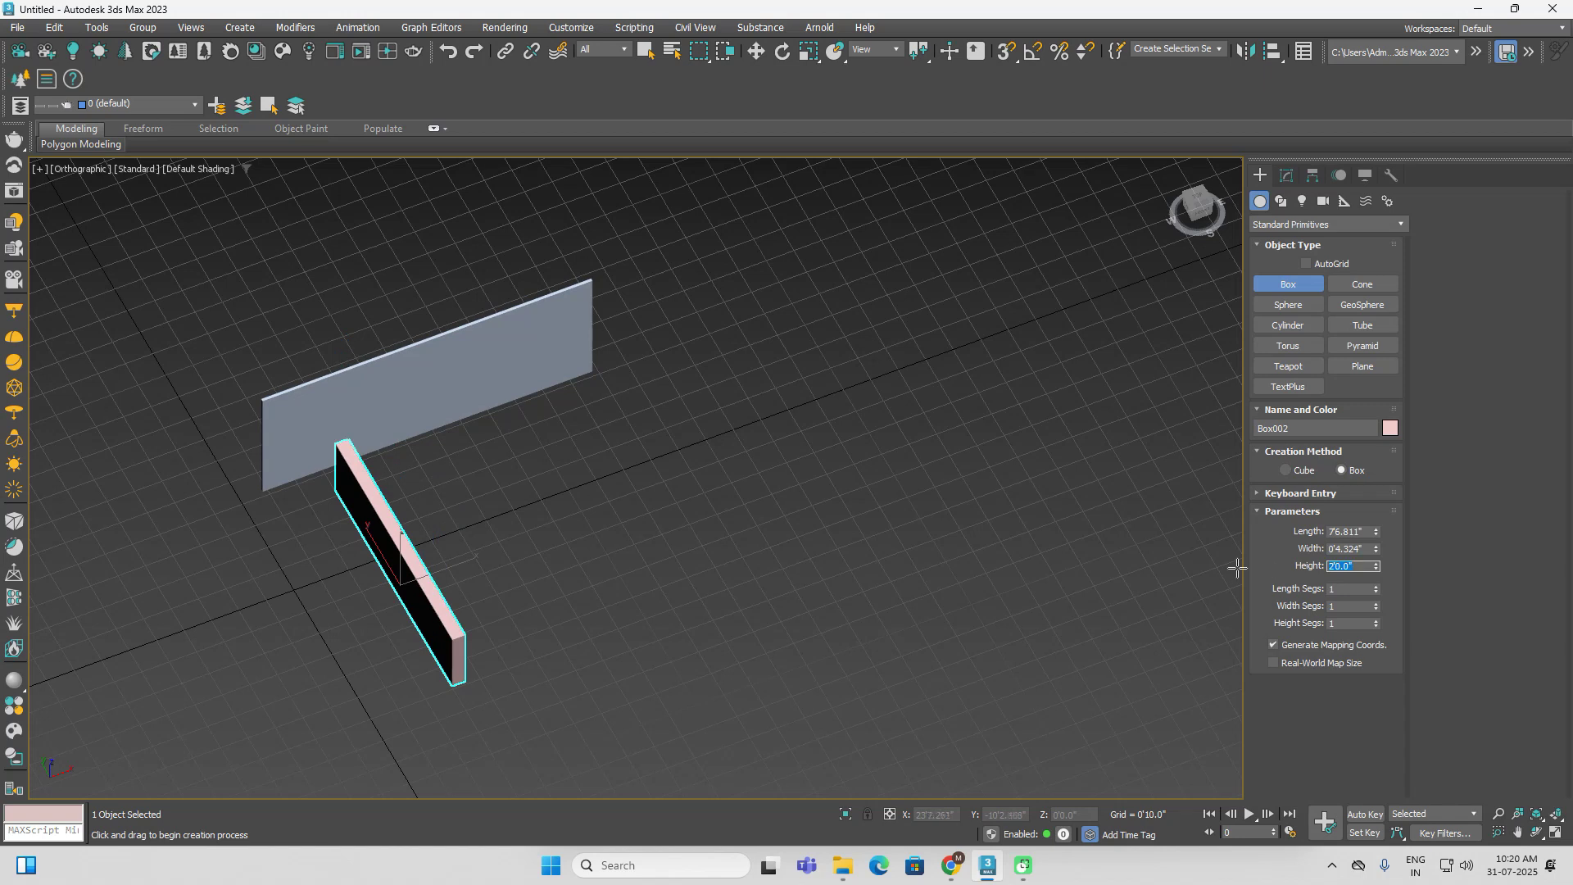
# Set the second box's width to 1" and its length to 7'
pyautogui.moveTo(1376, 549); pyautogui.dragTo(1376, 530)
pyautogui.doubleClick(1370, 546)
pyautogui.write('1')
pyautogui.press('Return')
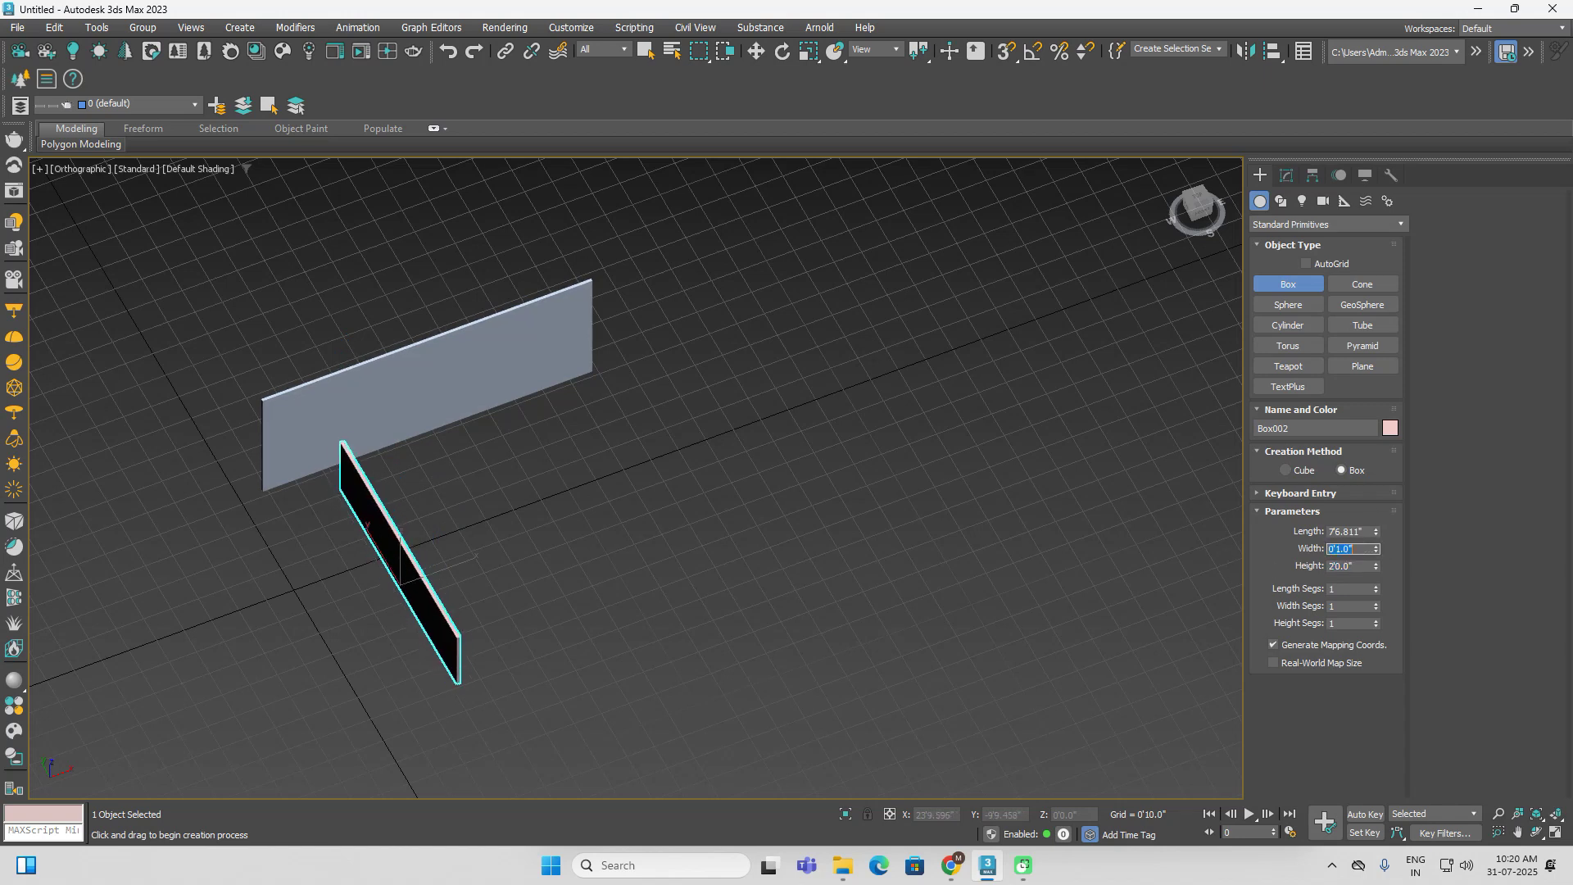
pyautogui.moveTo(1375, 536); pyautogui.dragTo(1375, 544)
pyautogui.write('70')
pyautogui.press('Return')
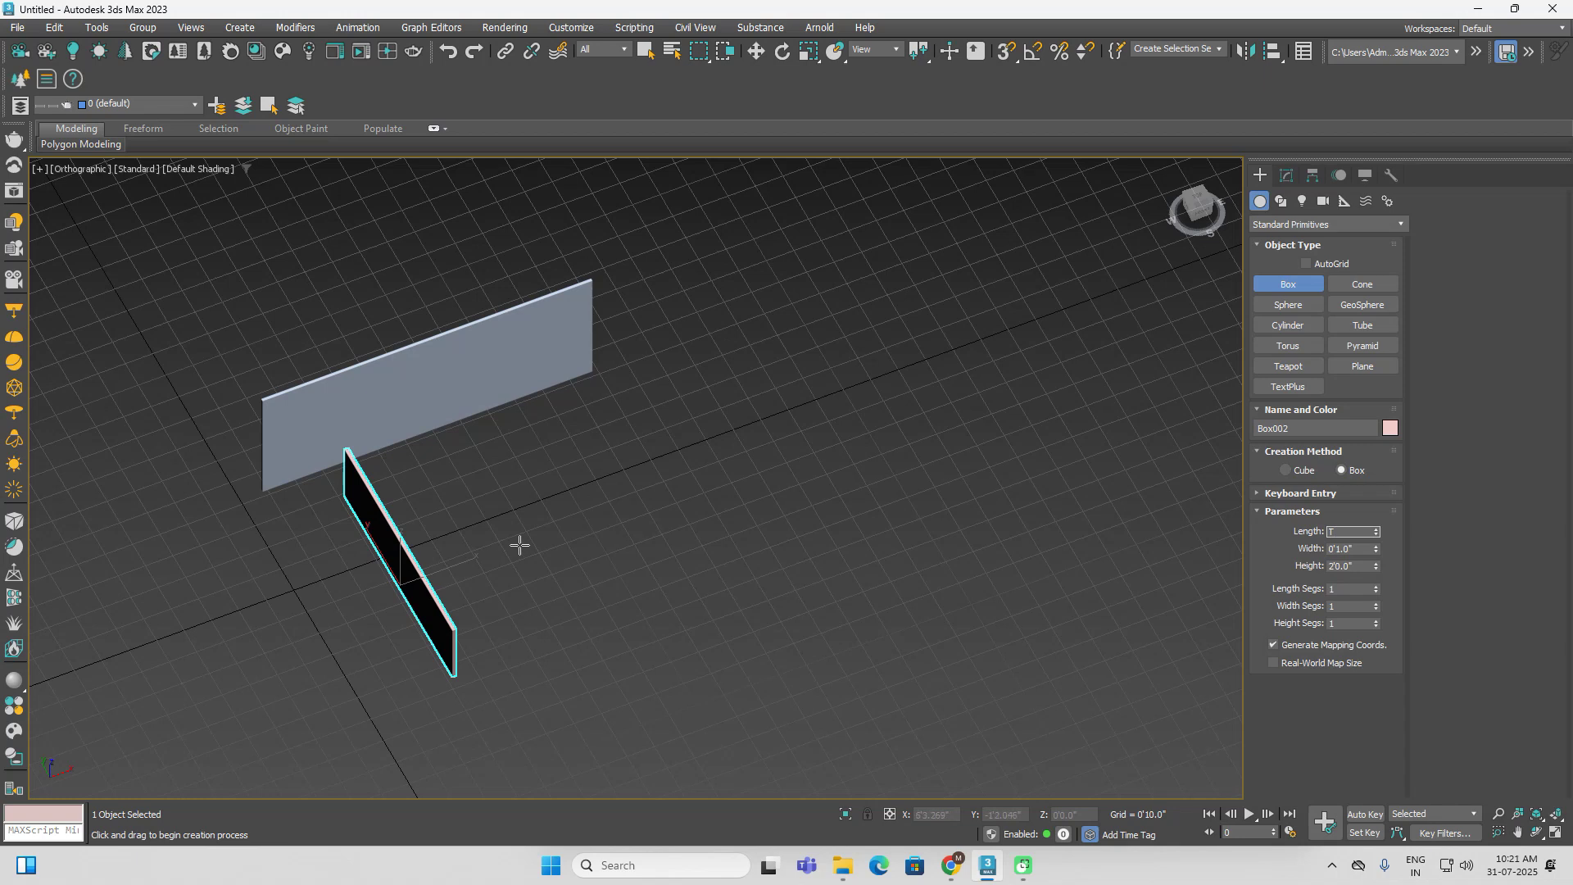
# Clone the 7' side panel as an instance about 6'2" away along X in the top view
pyautogui.press('t')
pyautogui.press('w')
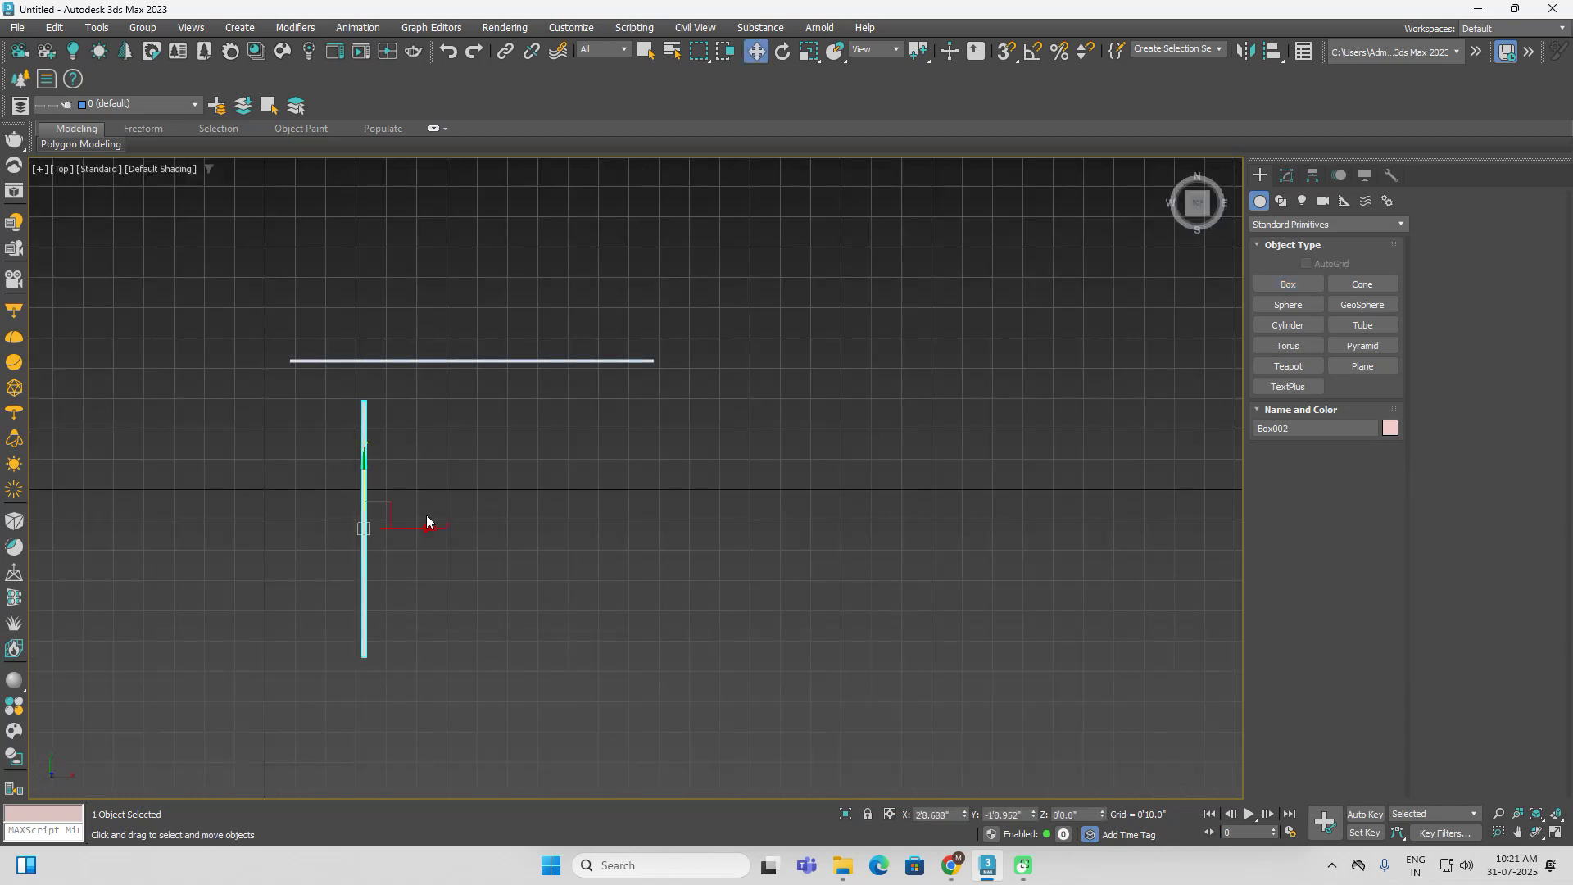
pyautogui.keyDown('shift'); pyautogui.moveTo(406, 534); pyautogui.dragTo(629, 537); pyautogui.keyUp('shift')
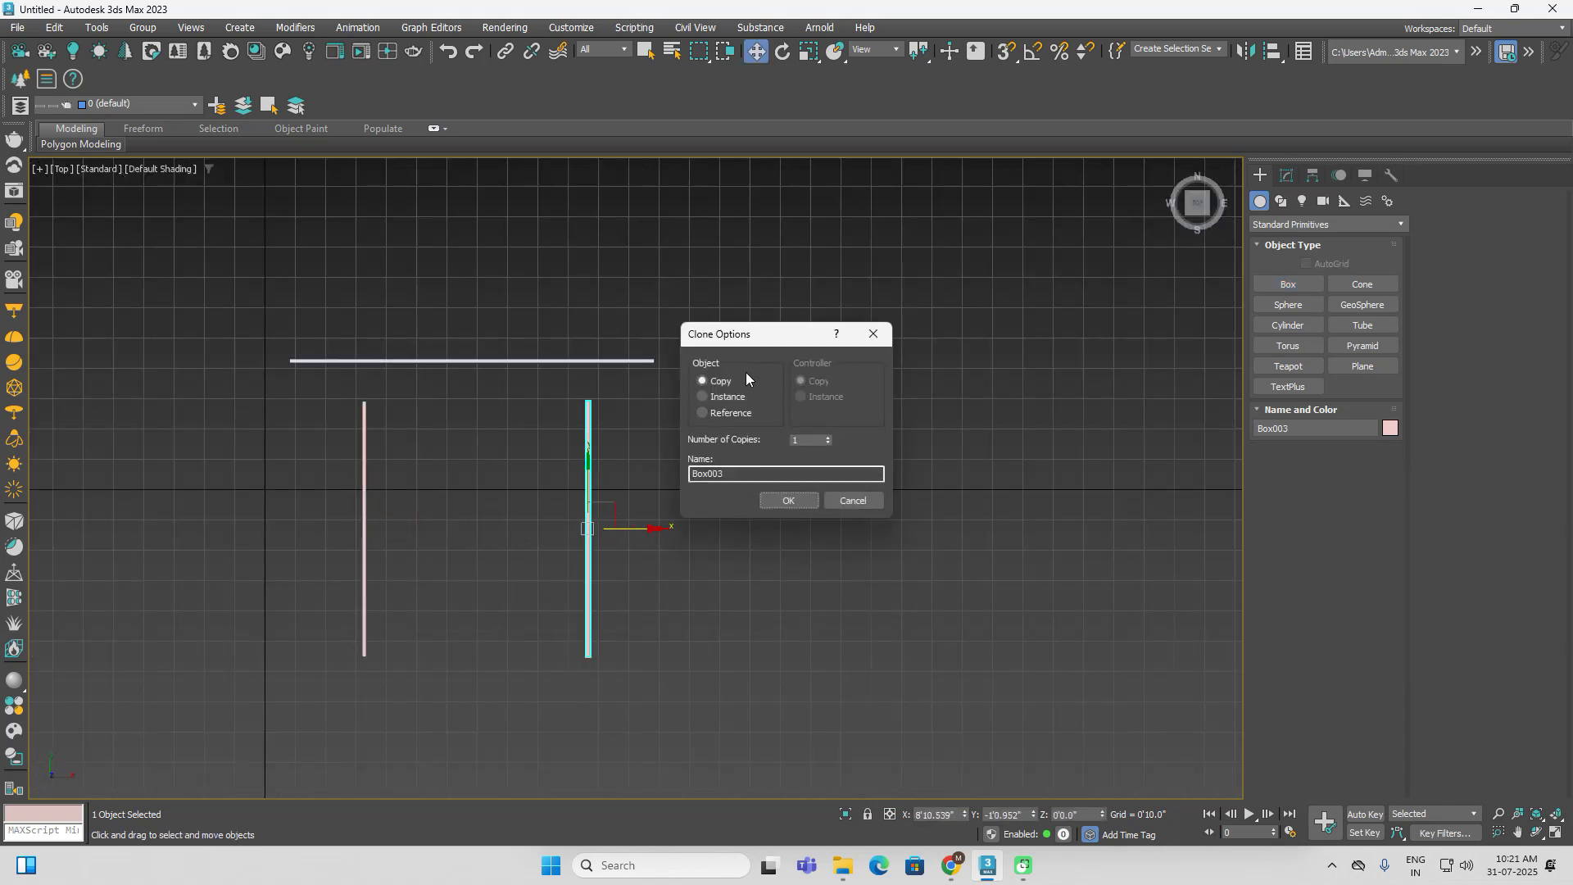
pyautogui.click(729, 397)
pyautogui.click(775, 498)
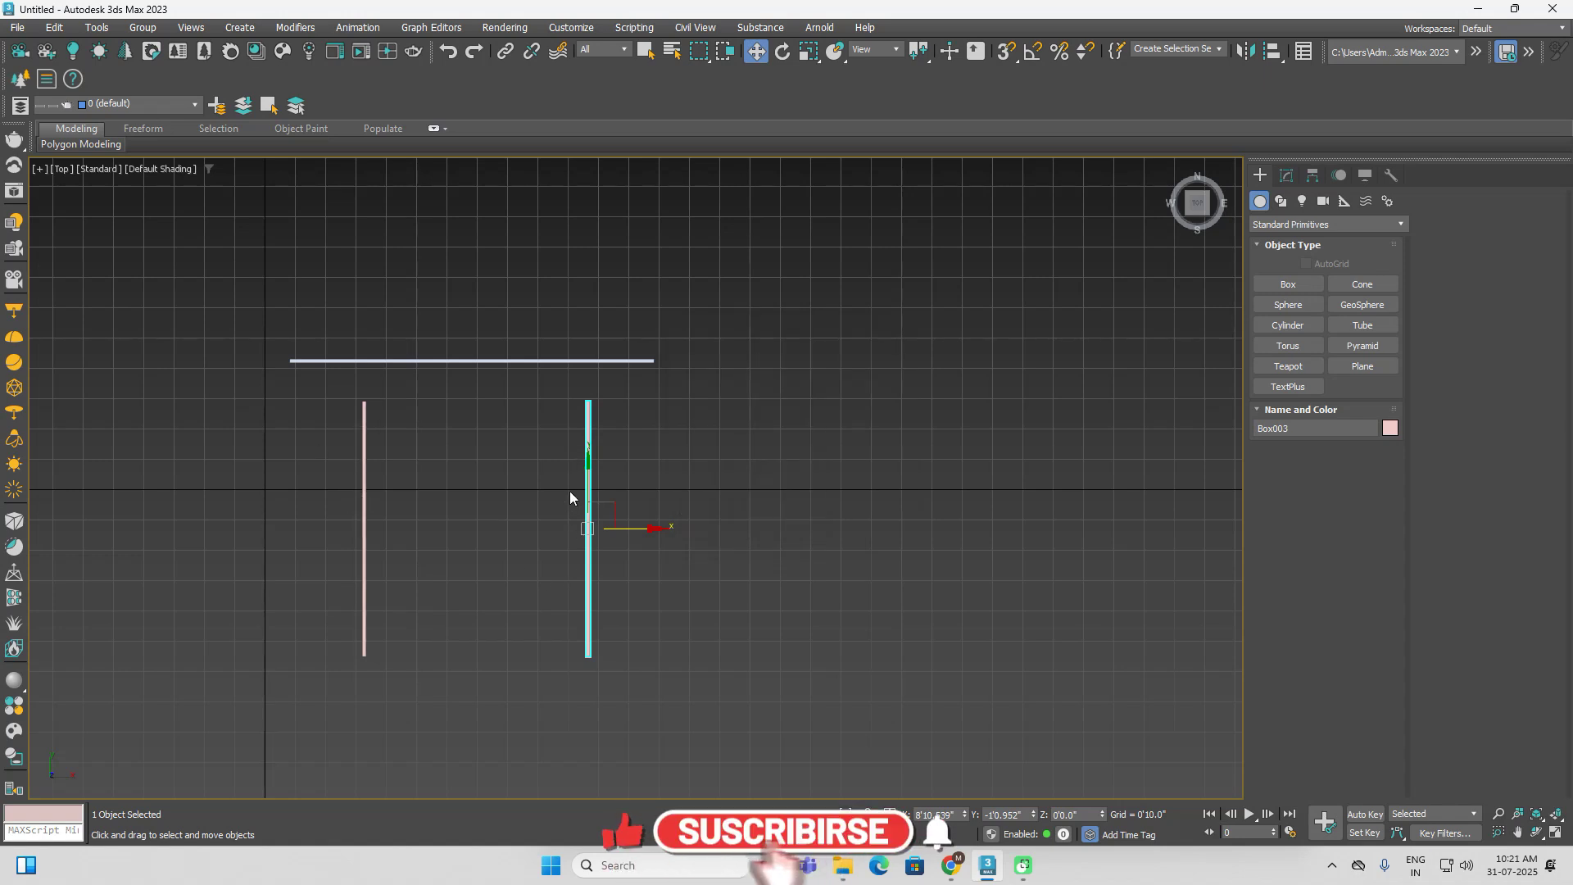
# Clone the second side panel as an independent copy about 3'3" farther along X
pyautogui.moveTo(583, 578); pyautogui.dragTo(580, 426, button='middle')
pyautogui.moveTo(625, 379); pyautogui.dragTo(734, 395)
pyautogui.click(726, 380)
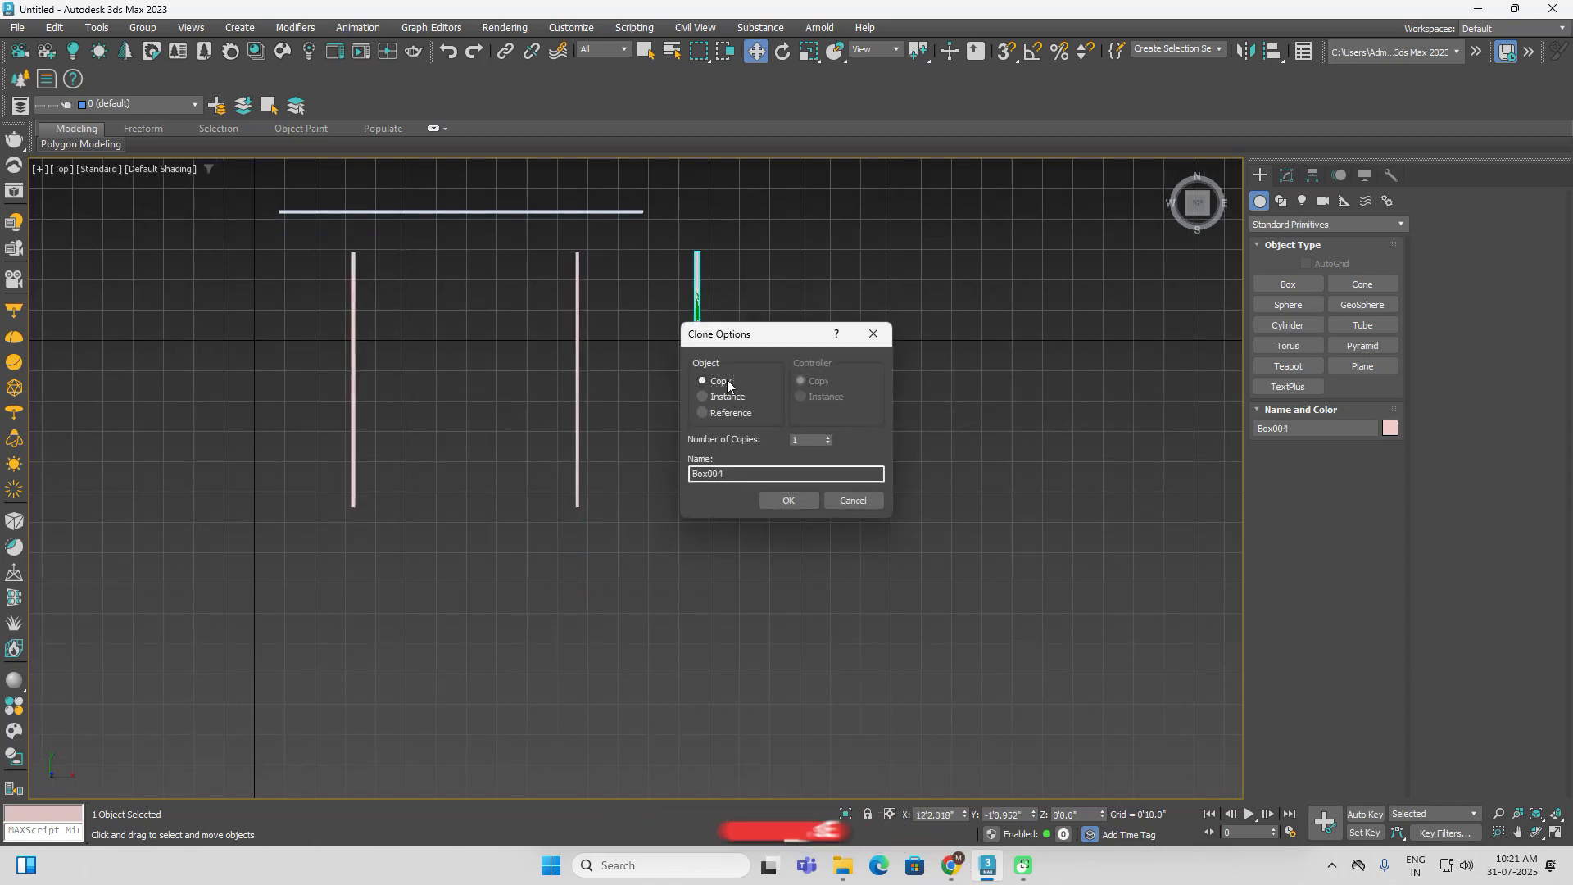
pyautogui.click(787, 500)
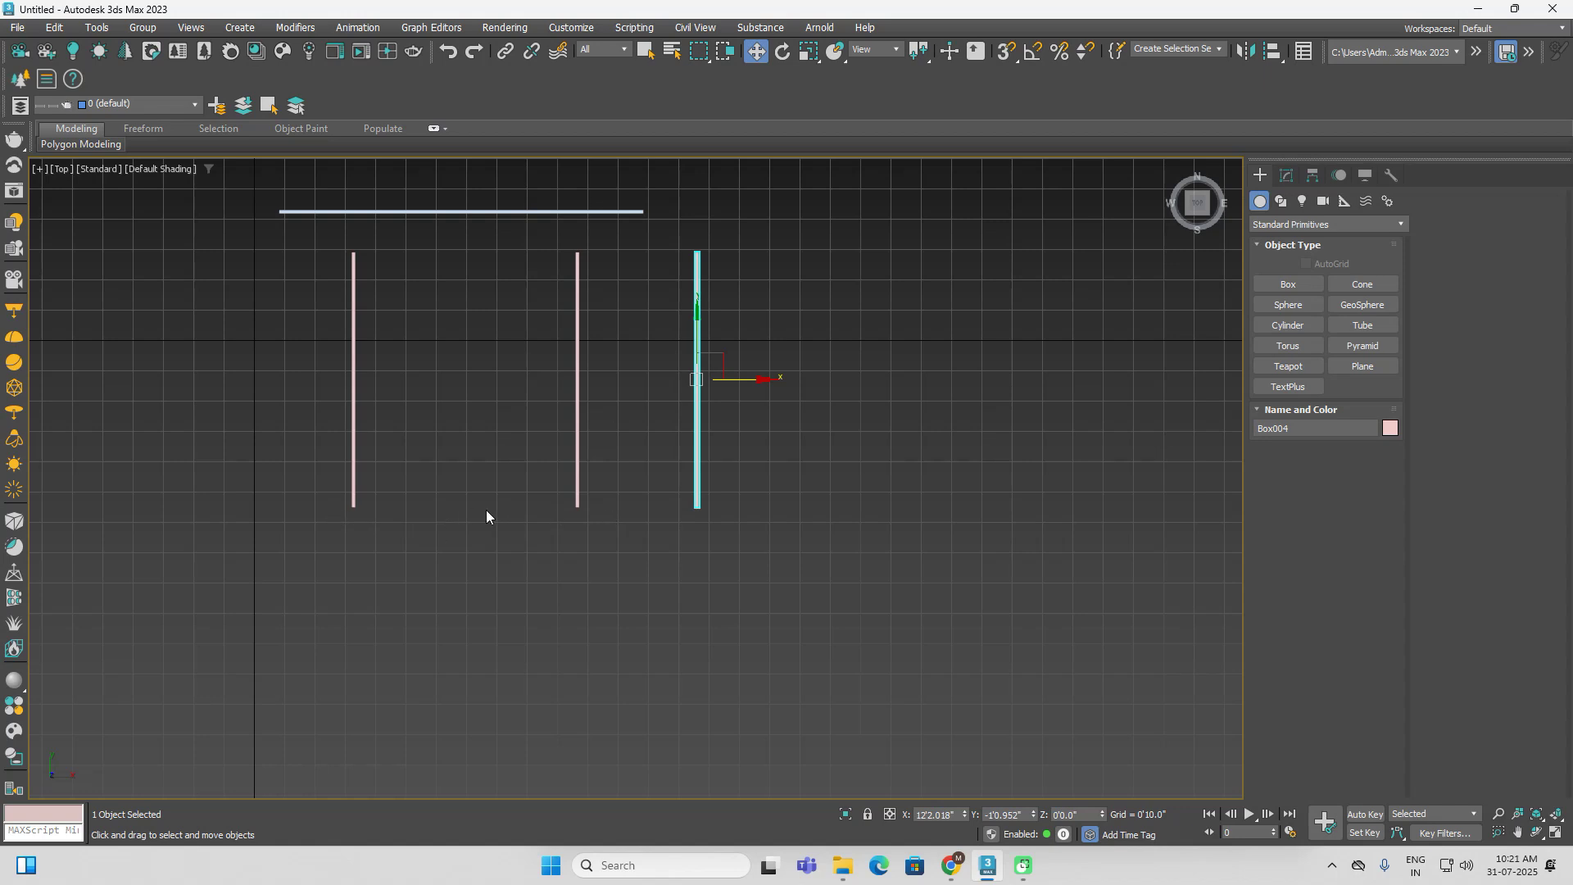
# Turn on angle snap with a 90-degree increment and rotate the new copy by -90 degrees about Z
pyautogui.click(783, 52)
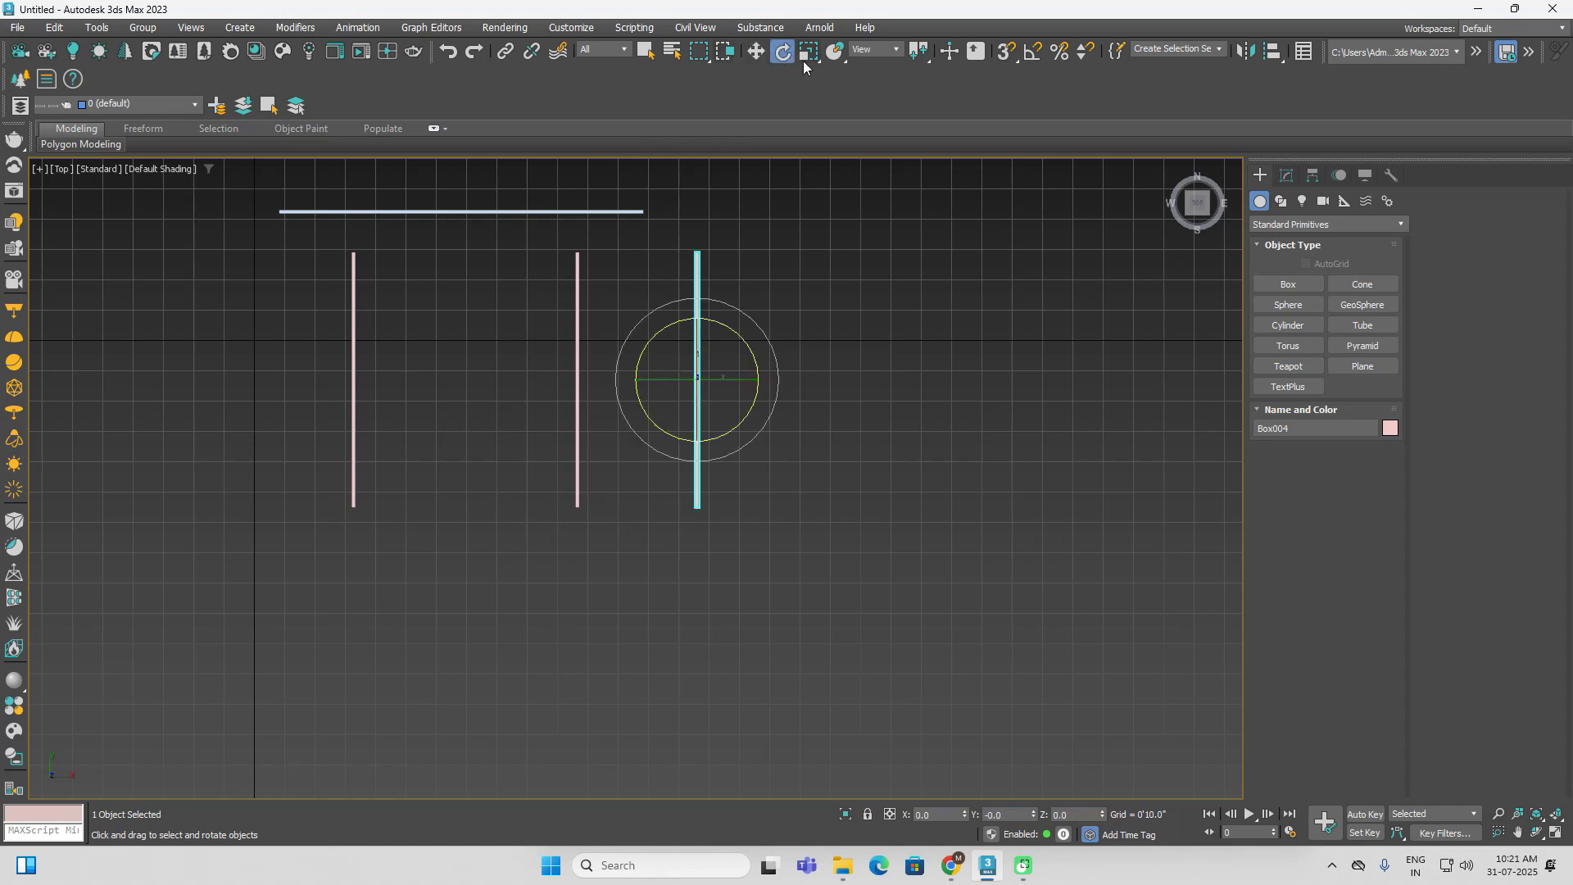
pyautogui.click(1032, 53)
pyautogui.rightClick(1033, 54)
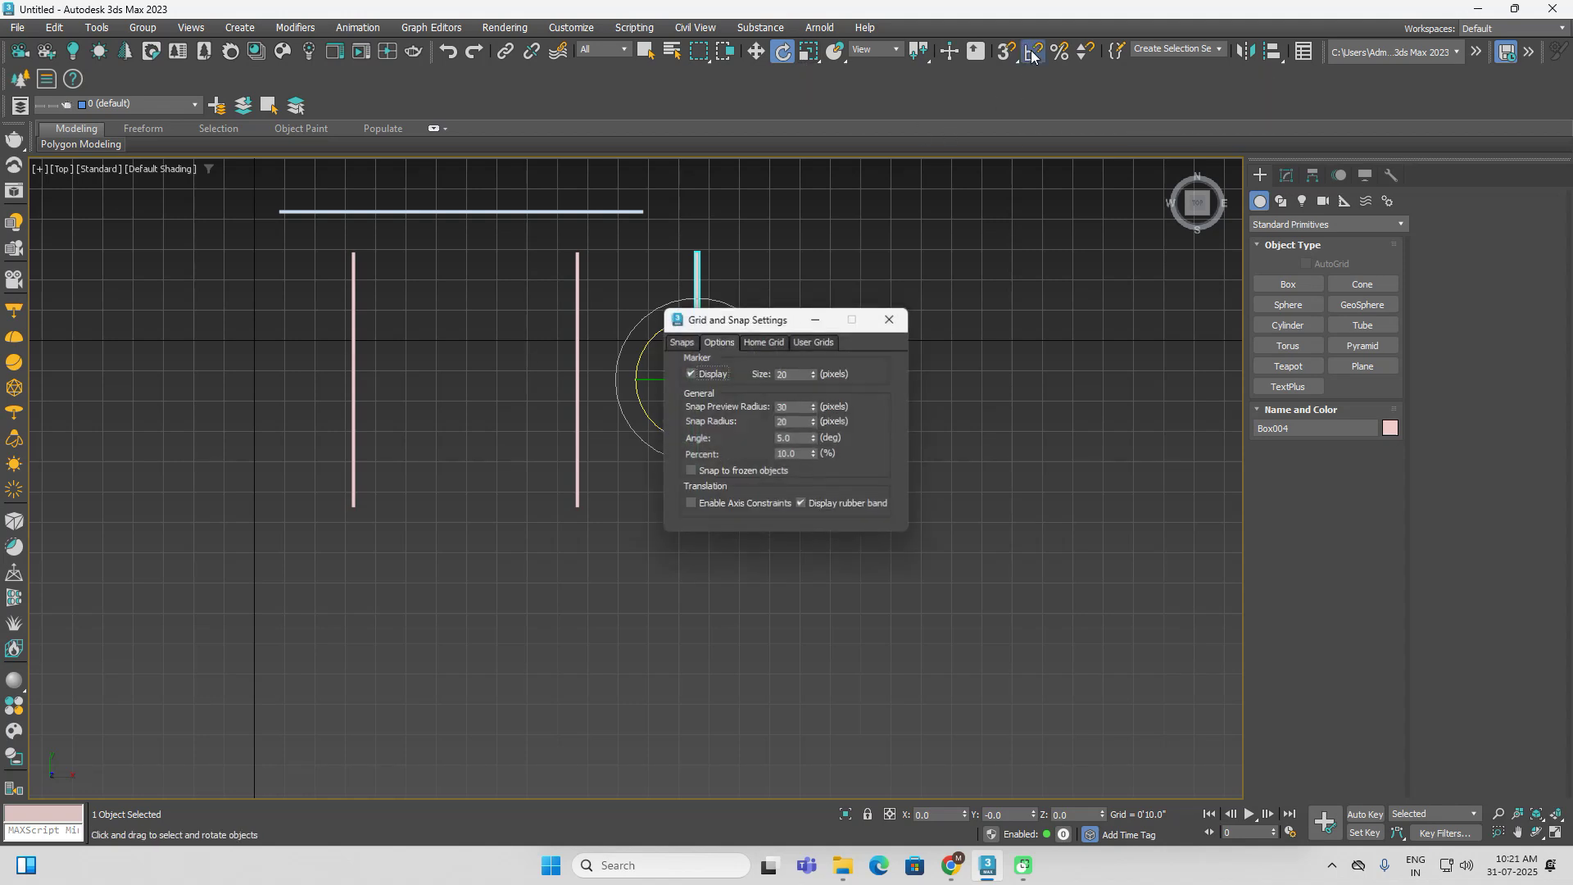
pyautogui.doubleClick(789, 439)
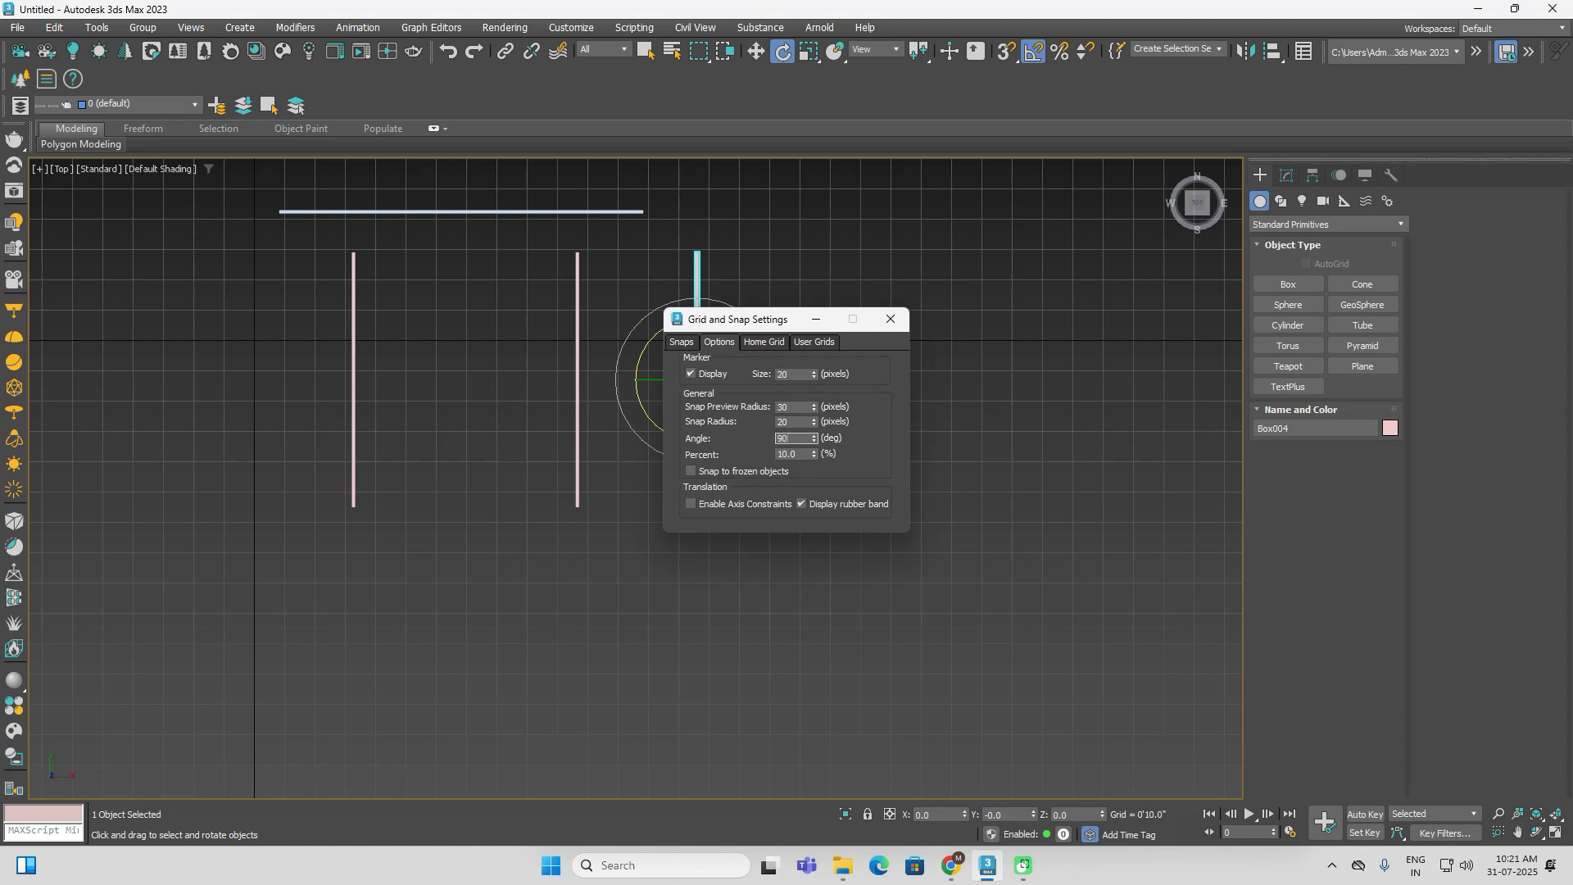
pyautogui.click(894, 326)
pyautogui.moveTo(745, 341); pyautogui.dragTo(943, 326)
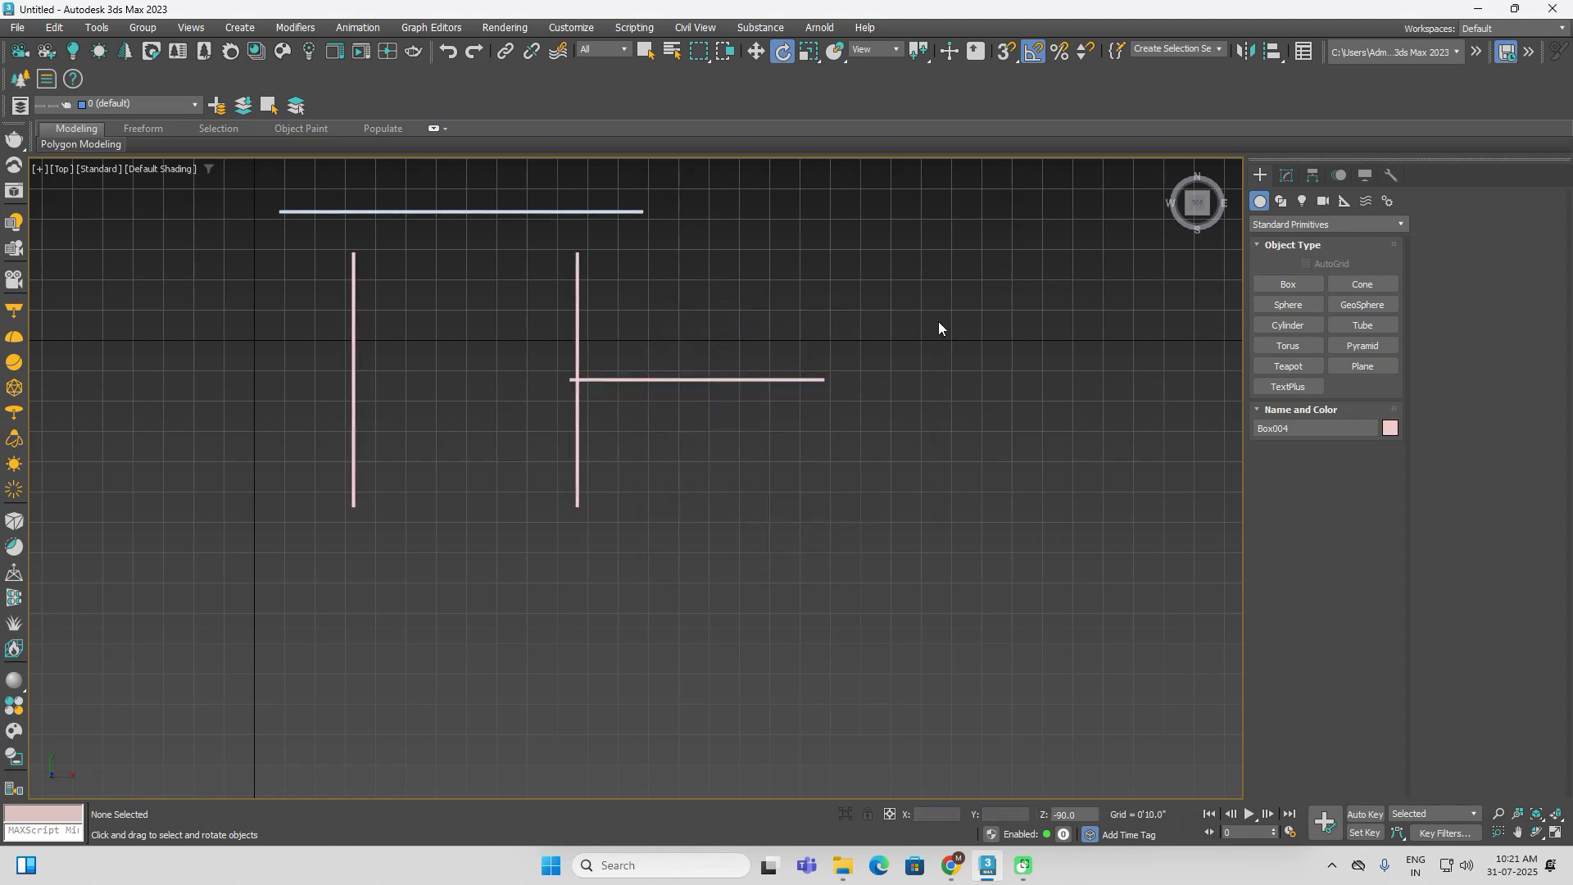
# Move the rotated panel along Y beyond the free ends of the side panels and set its length to 6'
pyautogui.click(755, 51)
pyautogui.moveTo(687, 386); pyautogui.dragTo(685, 571)
pyautogui.keyDown('alt'); pyautogui.moveTo(625, 615); pyautogui.dragTo(823, 606, button='middle'); pyautogui.keyUp('alt')
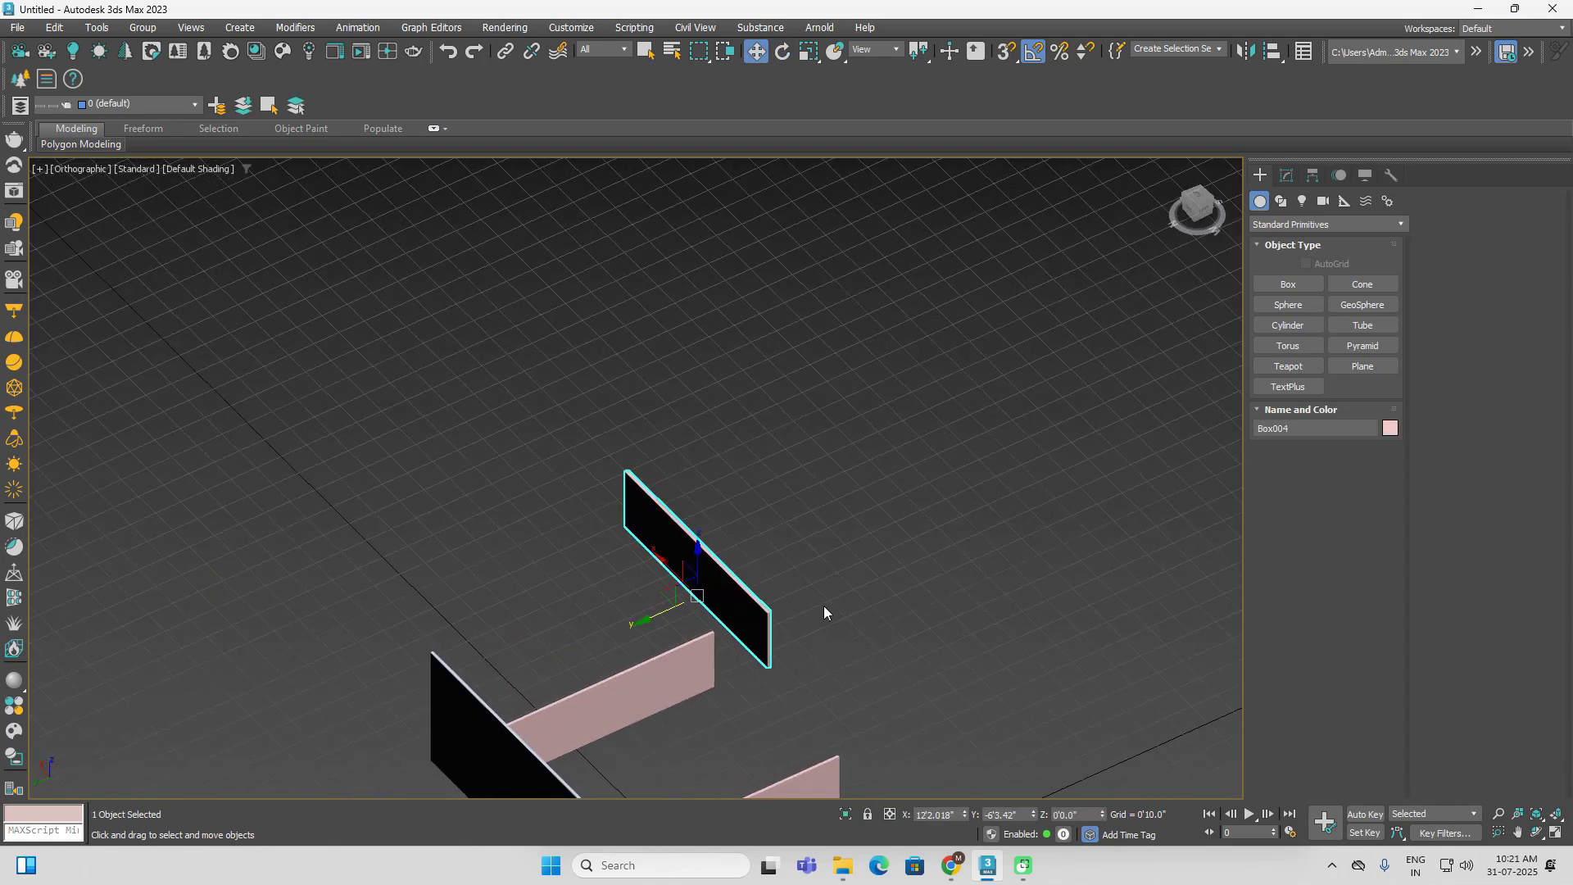
pyautogui.click(1286, 174)
pyautogui.doubleClick(1360, 416)
pyautogui.write('6')
pyautogui.press('Return')
# Try to snap the 6' panel's corner toward the side panels using 3D snap instead of angle snap, then undo the move
pyautogui.keyDown('alt'); pyautogui.moveTo(980, 567); pyautogui.dragTo(533, 647, button='middle'); pyautogui.keyUp('alt')
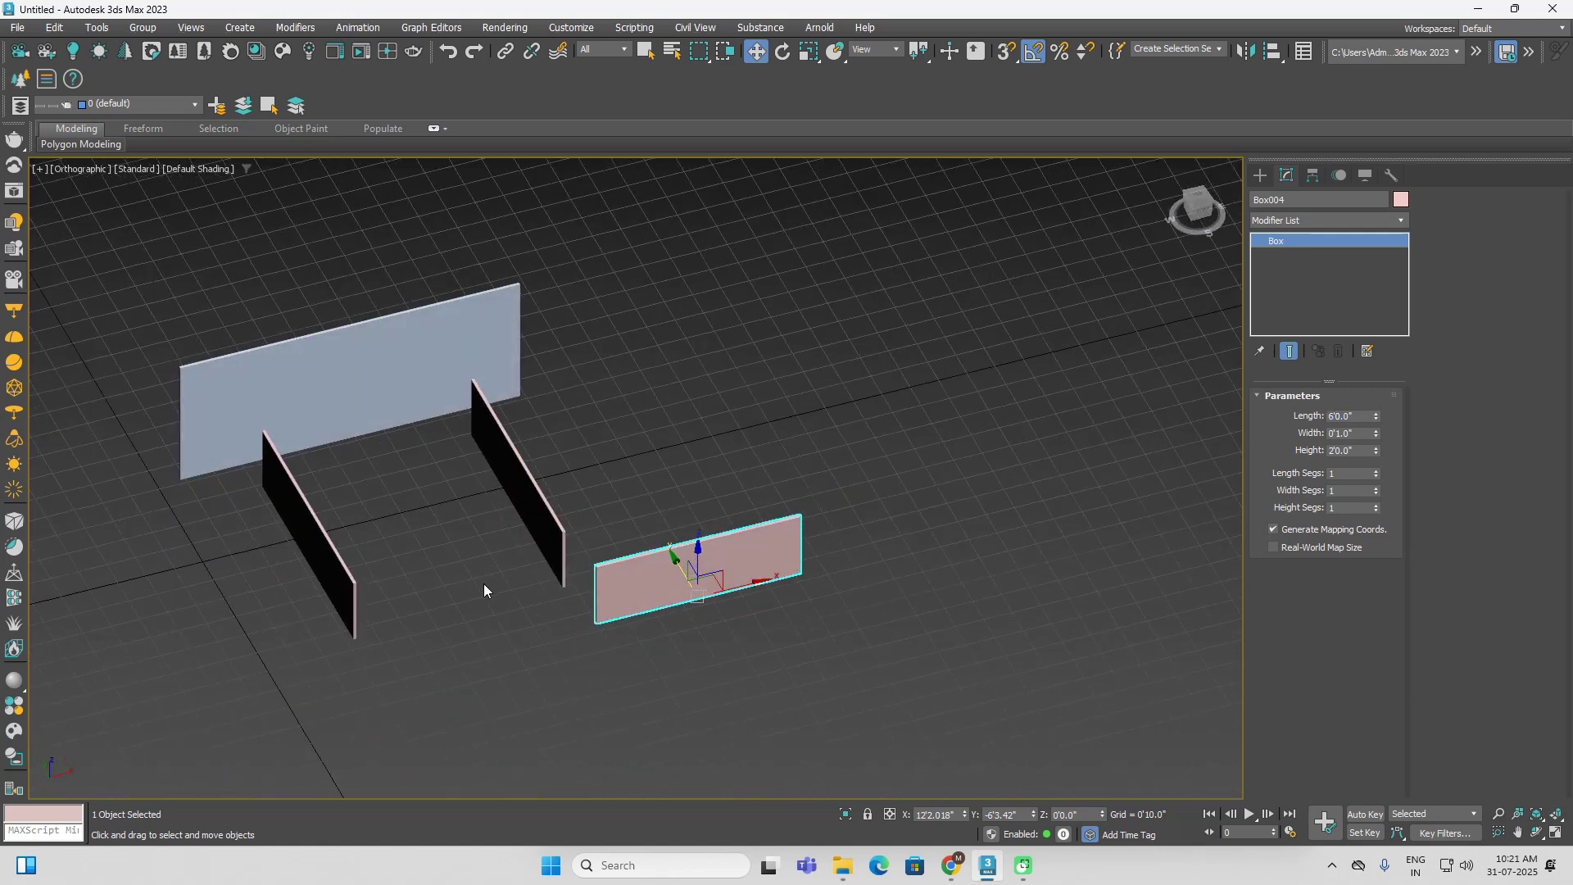
pyautogui.keyDown('alt'); pyautogui.moveTo(487, 593); pyautogui.dragTo(441, 614, button='middle'); pyautogui.keyUp('alt')
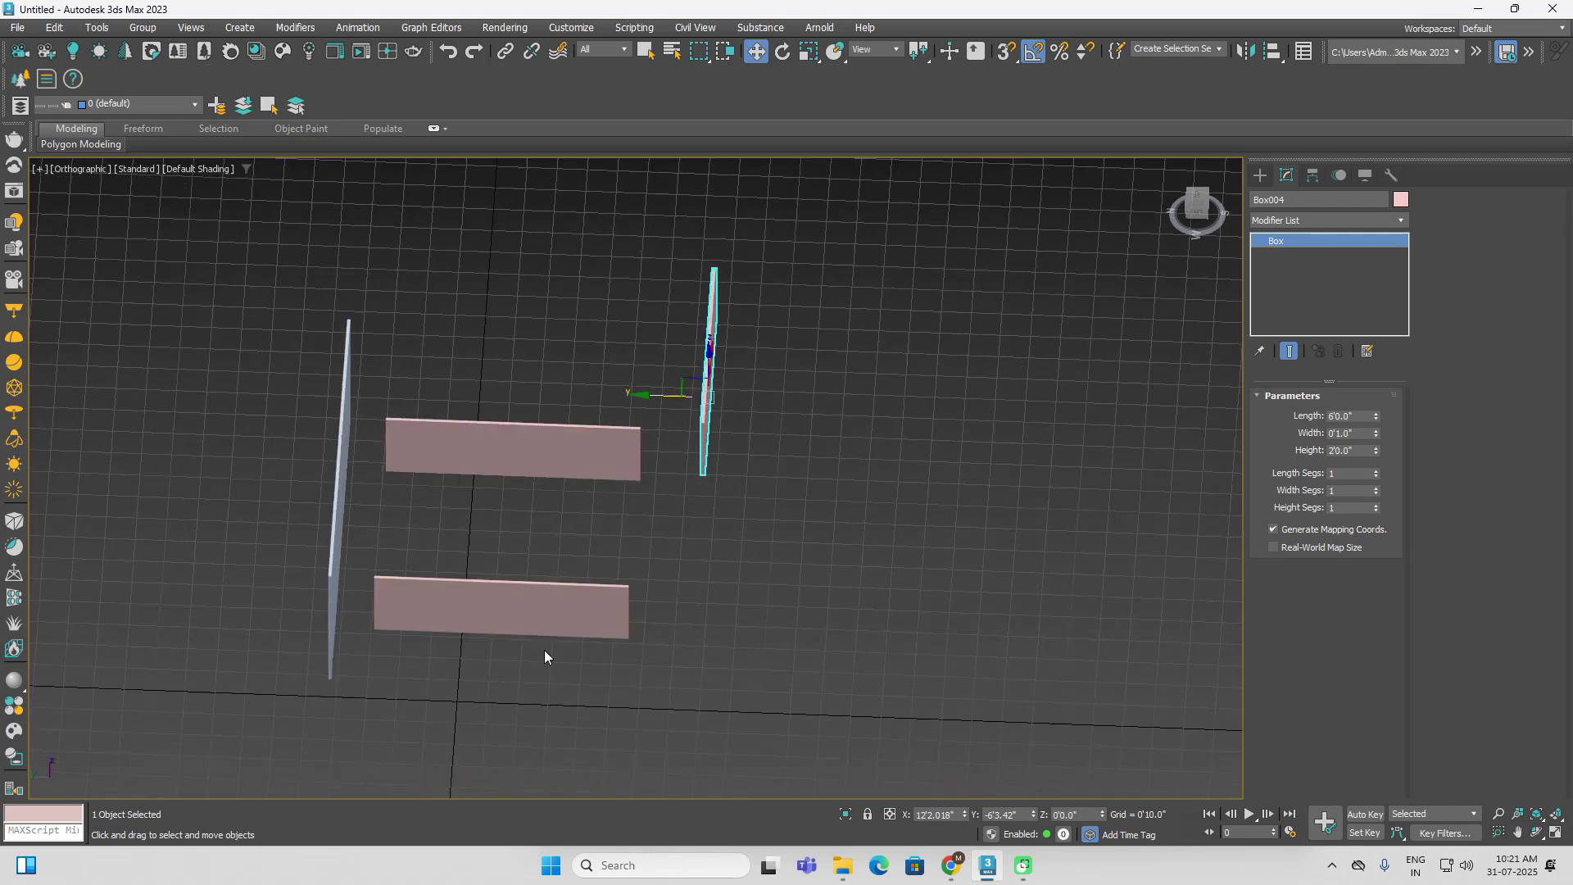
pyautogui.keyDown('alt'); pyautogui.moveTo(661, 625); pyautogui.dragTo(647, 616, button='middle'); pyautogui.keyUp('alt')
pyautogui.click(1032, 54)
pyautogui.click(1004, 56)
pyautogui.keyDown('alt'); pyautogui.moveTo(664, 457); pyautogui.dragTo(762, 410, button='middle'); pyautogui.keyUp('alt')
pyautogui.scroll(4, 709, 418)
pyautogui.moveTo(526, 239); pyautogui.dragTo(782, 465)
pyautogui.hotkey('ctrl', 'z')
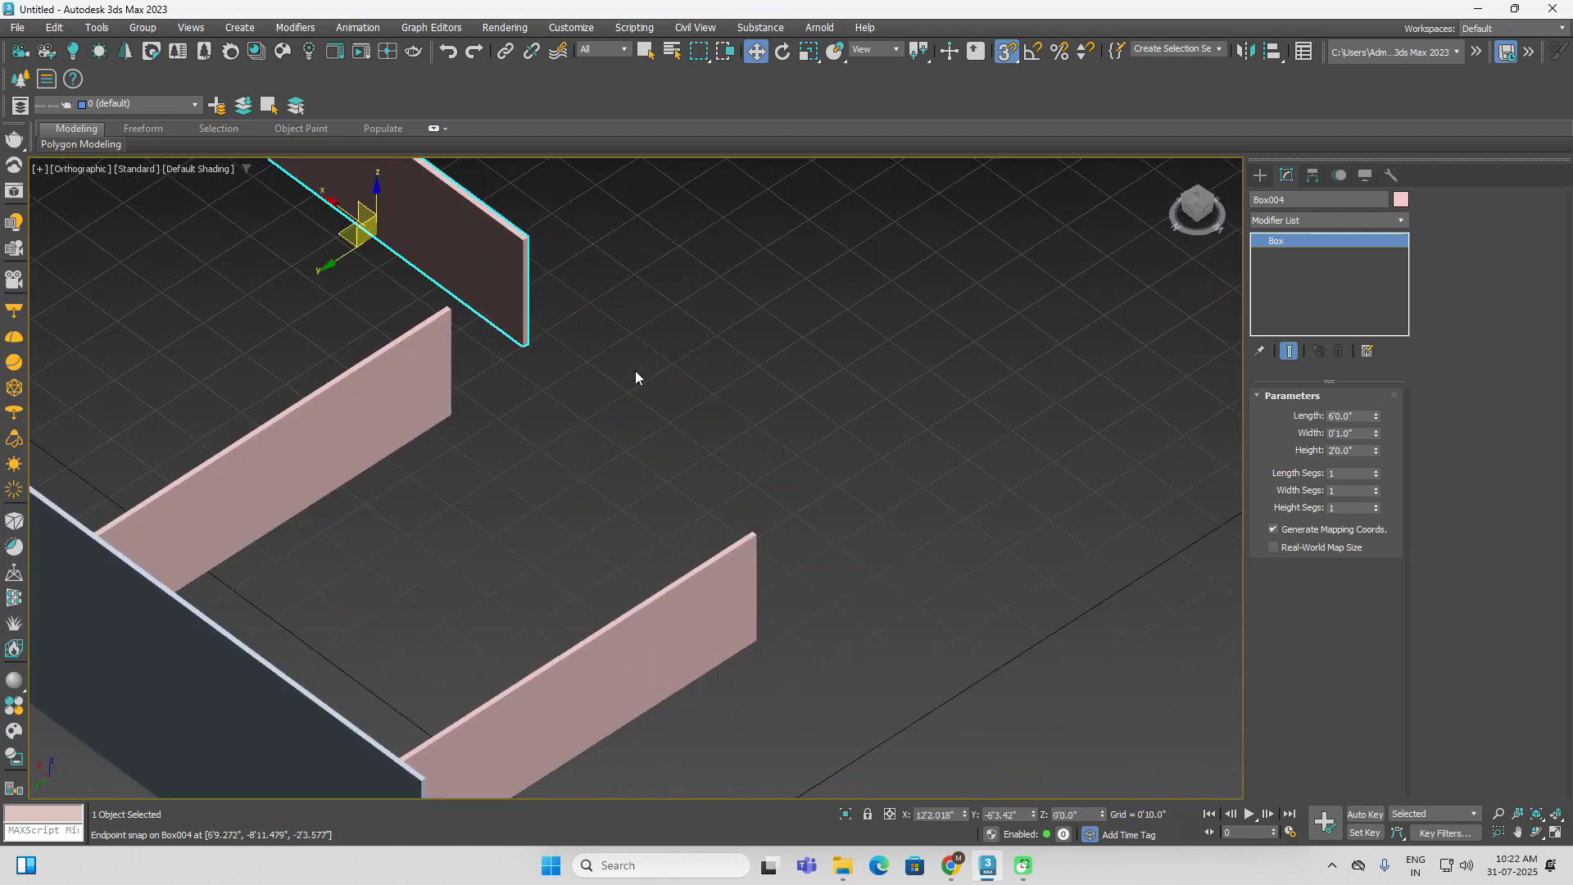
# With snapping off, move the 6' panel in the top view to line up across the free ends of both side panels
pyautogui.press('t')
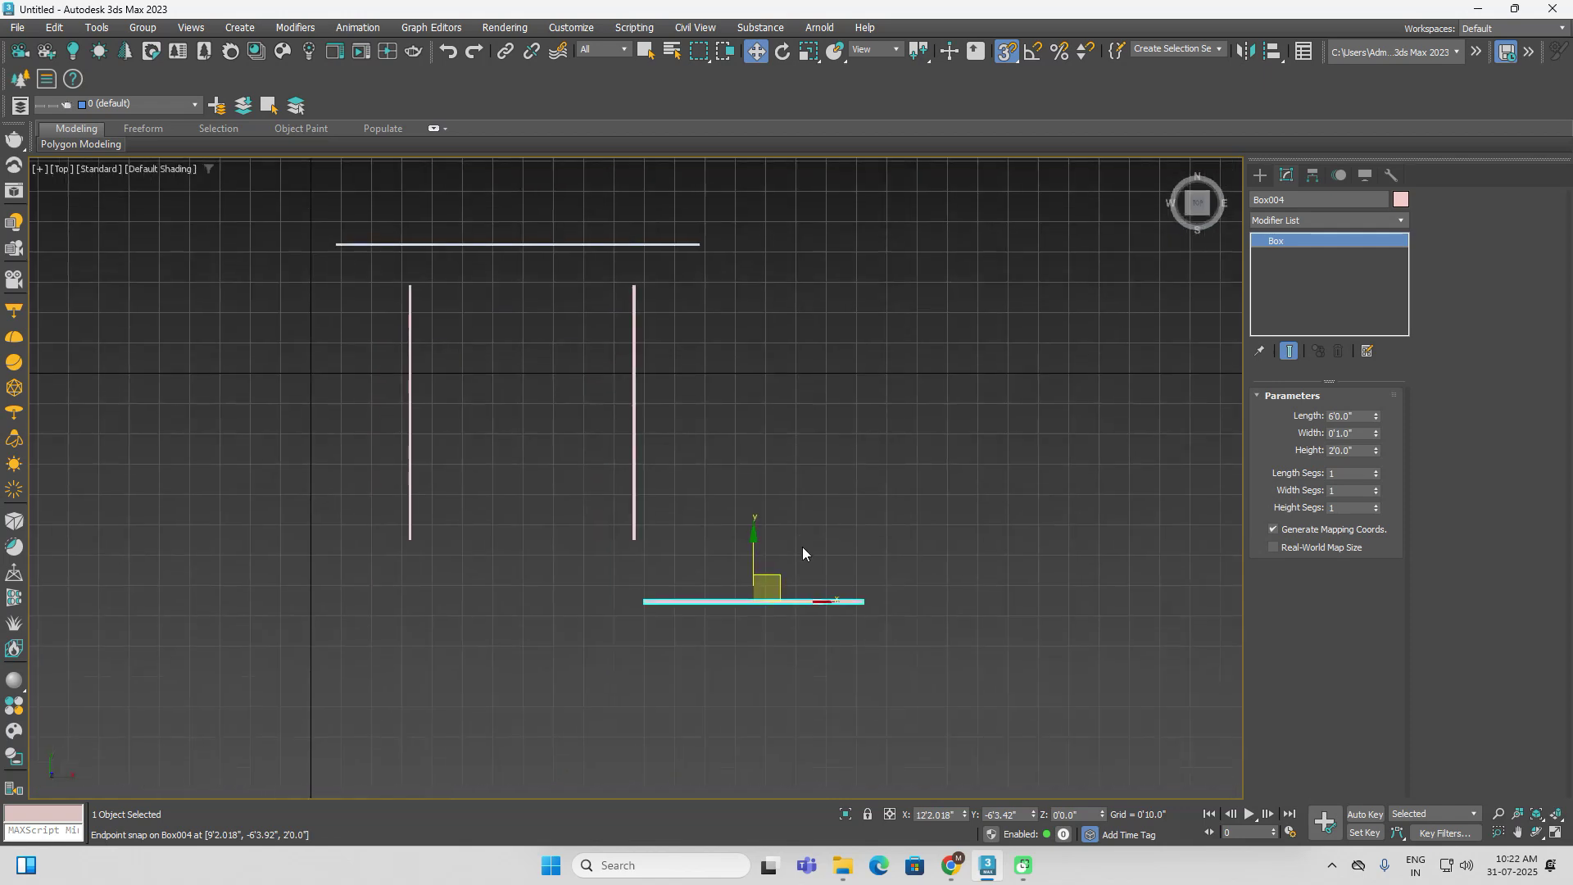
pyautogui.press('s')
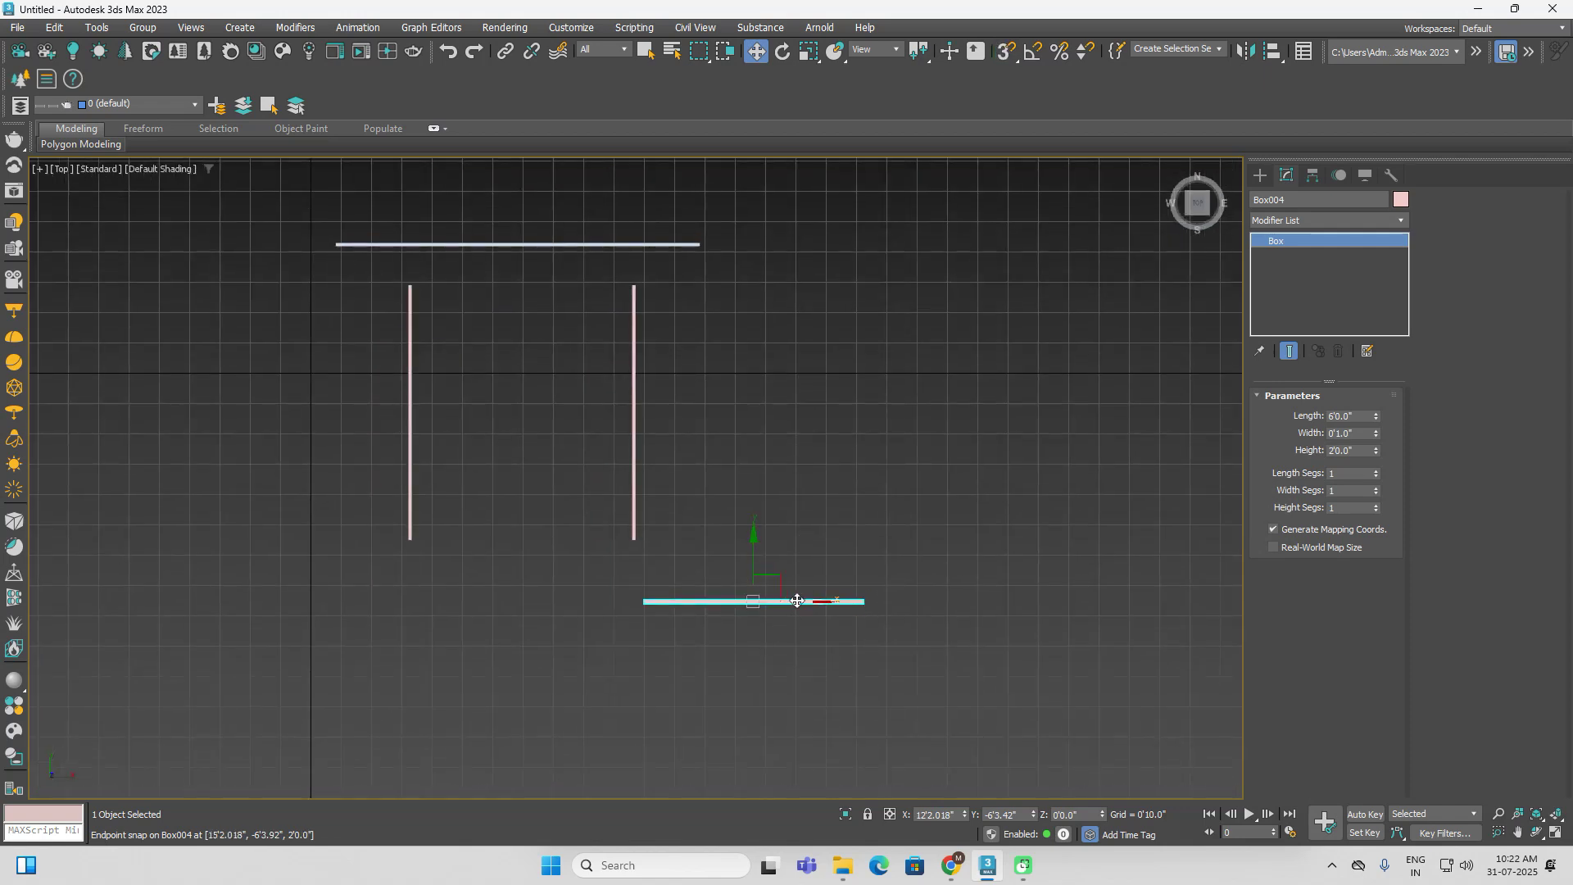
pyautogui.moveTo(798, 600); pyautogui.dragTo(561, 603)
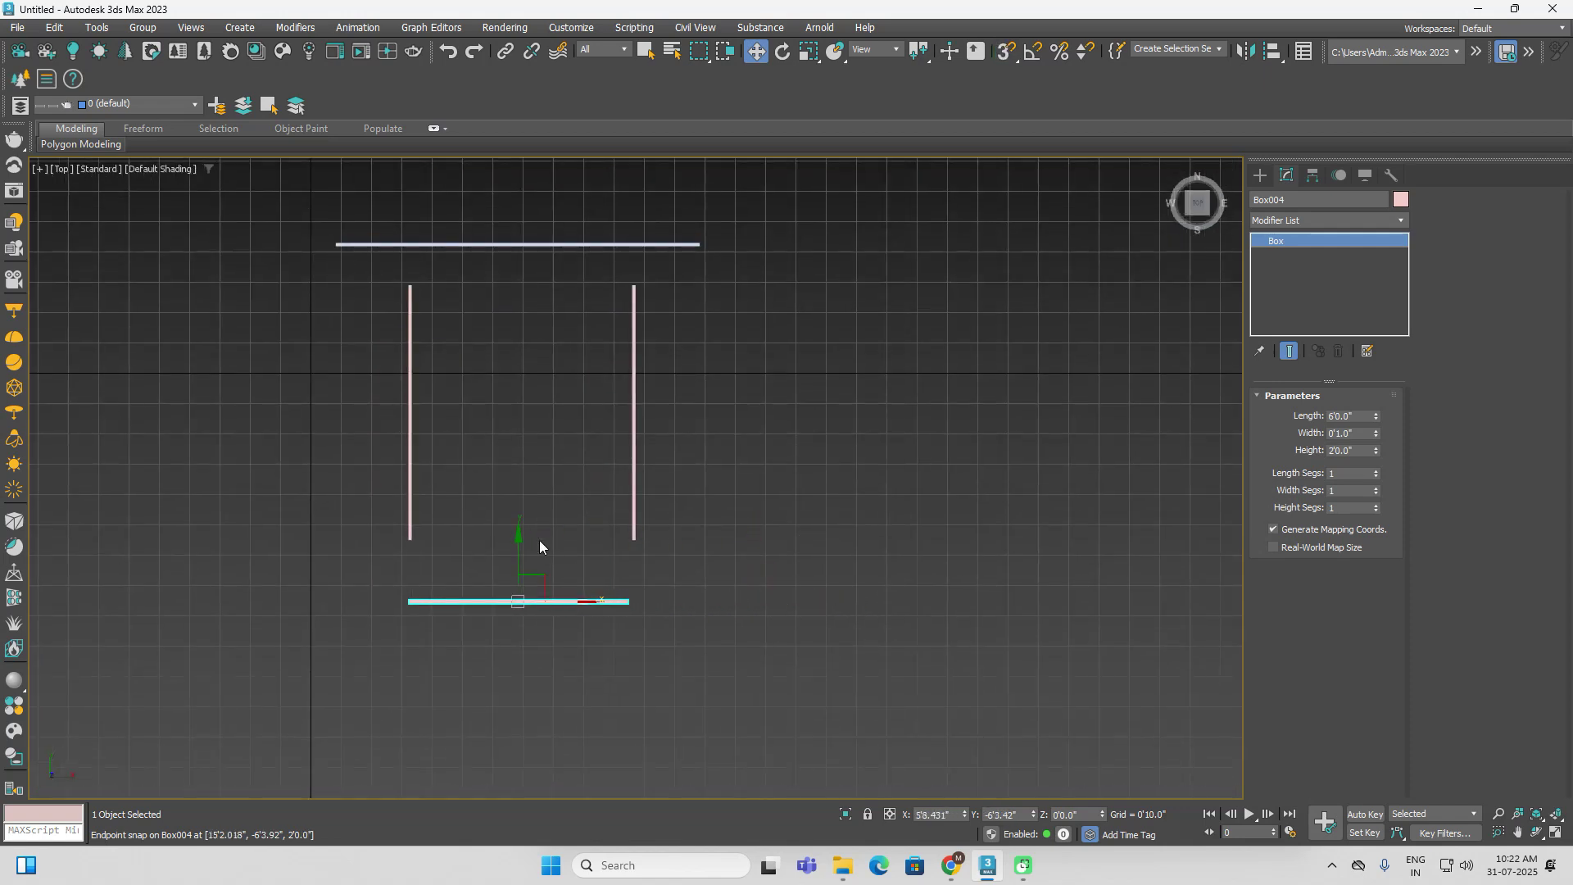
pyautogui.moveTo(517, 547); pyautogui.dragTo(414, 508)
# Select the original 7' side panel, turn on 3D snap and review the endpoint and general snap settings
pyautogui.keyDown('alt'); pyautogui.moveTo(661, 627); pyautogui.dragTo(667, 681, button='middle'); pyautogui.keyUp('alt')
pyautogui.scroll(3, 667, 681)
pyautogui.click(426, 574)
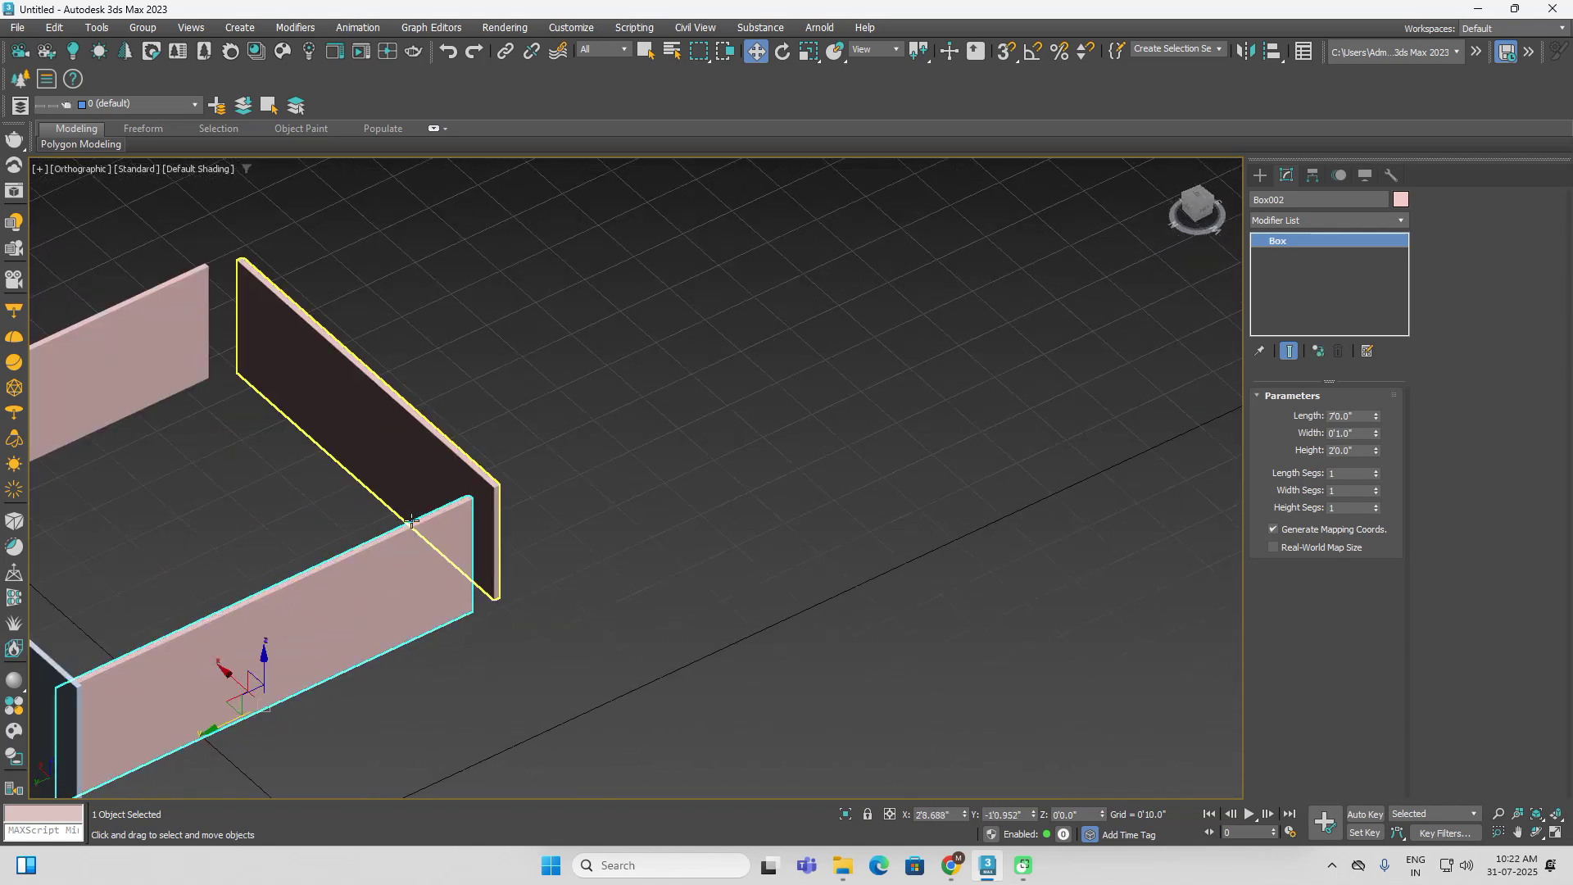
pyautogui.scroll(4, 406, 543)
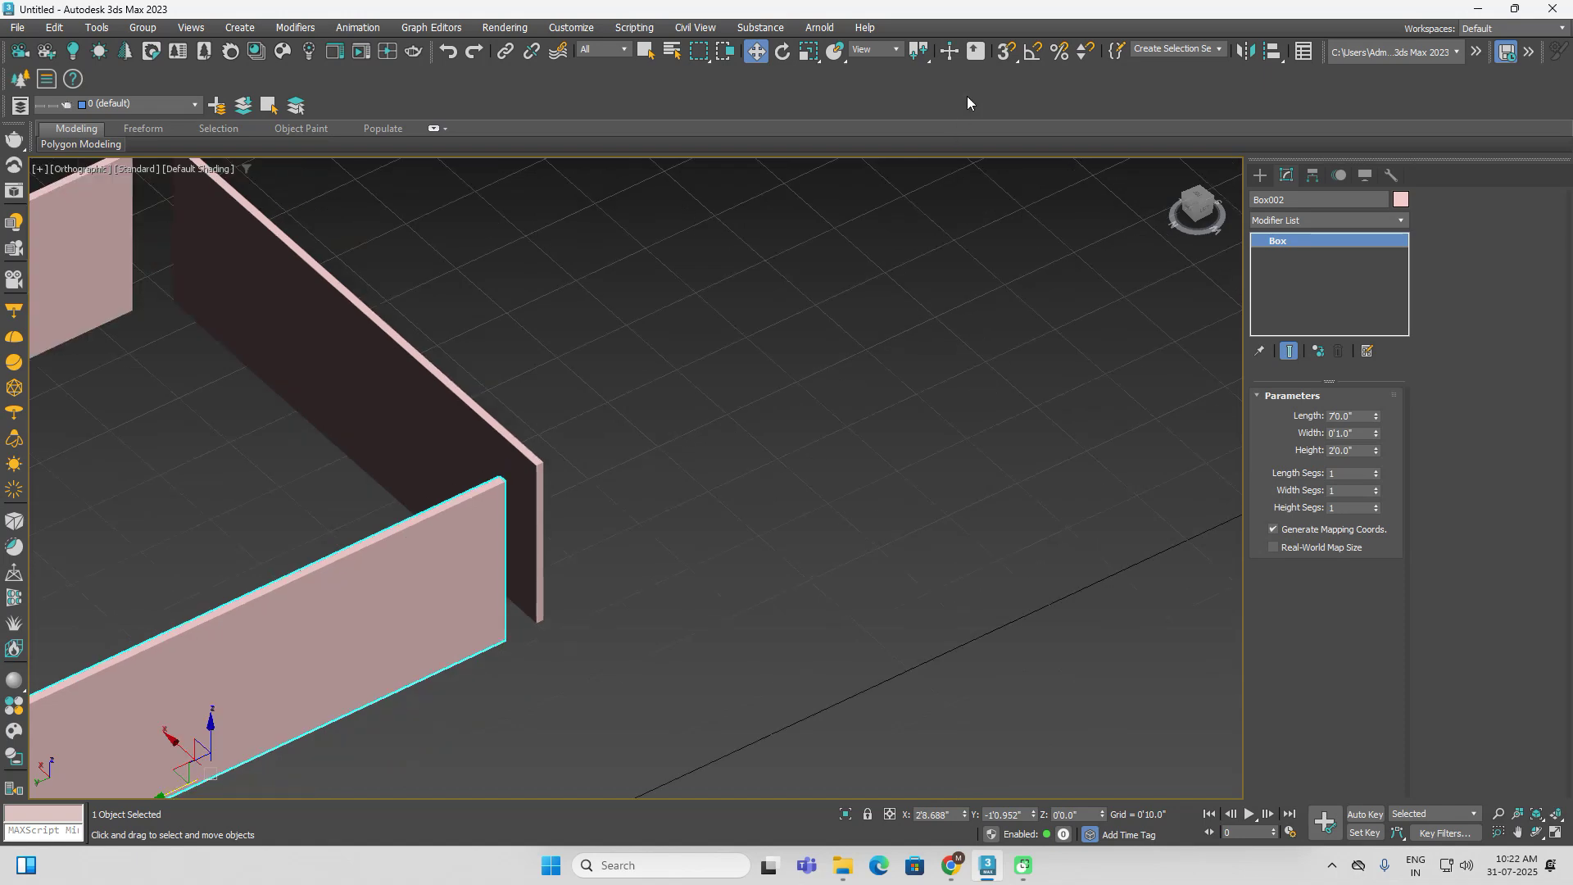
pyautogui.click(1002, 61)
pyautogui.click(1004, 60)
pyautogui.click(1004, 60)
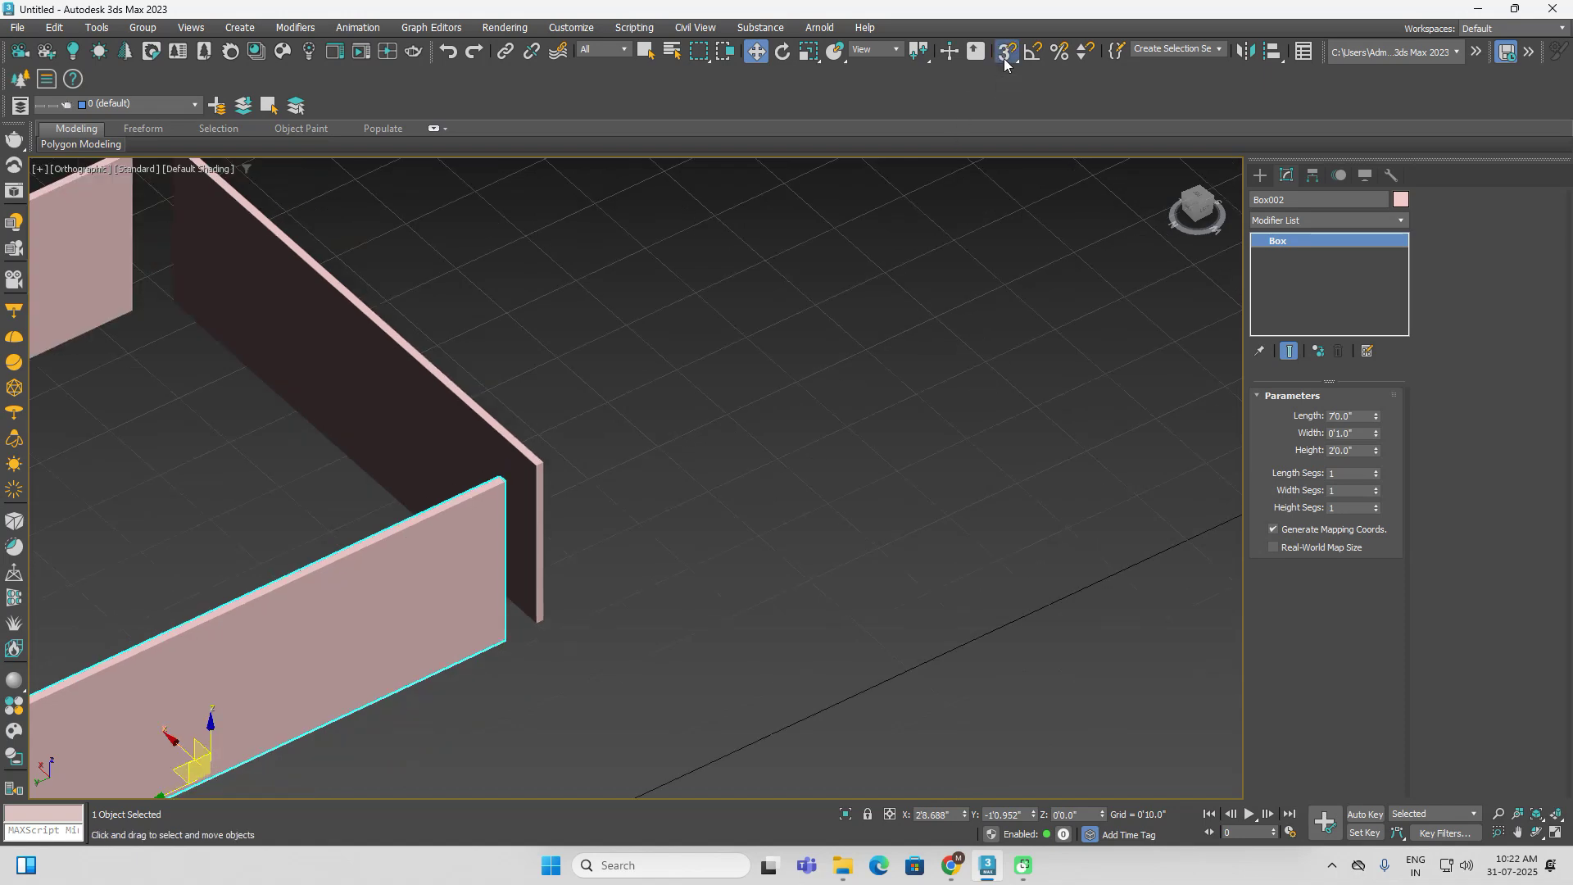
pyautogui.rightClick(1006, 59)
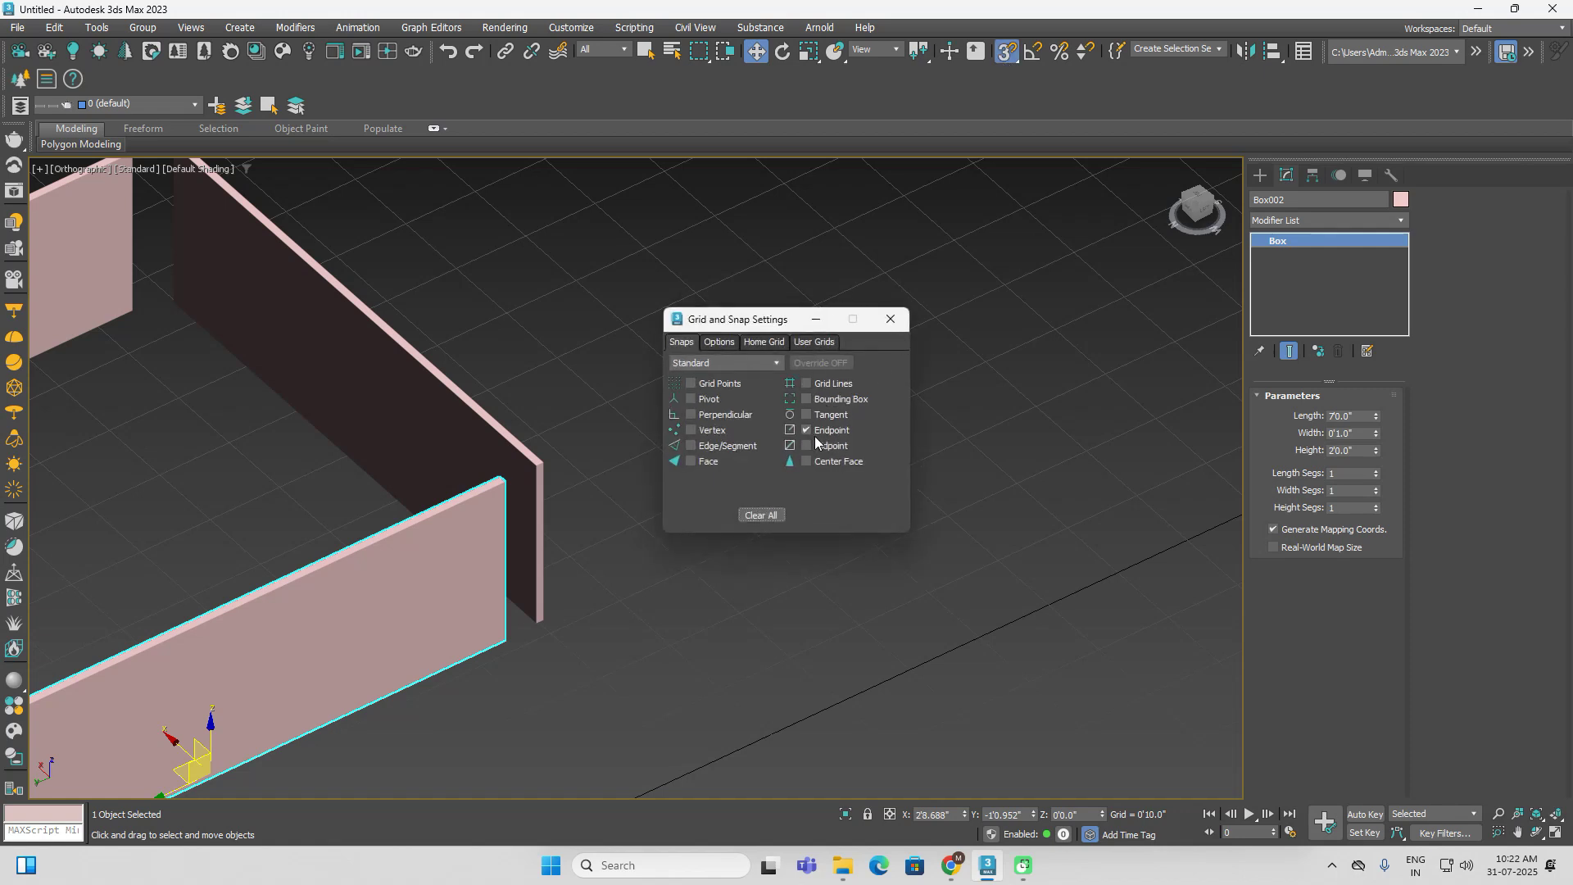
pyautogui.click(729, 340)
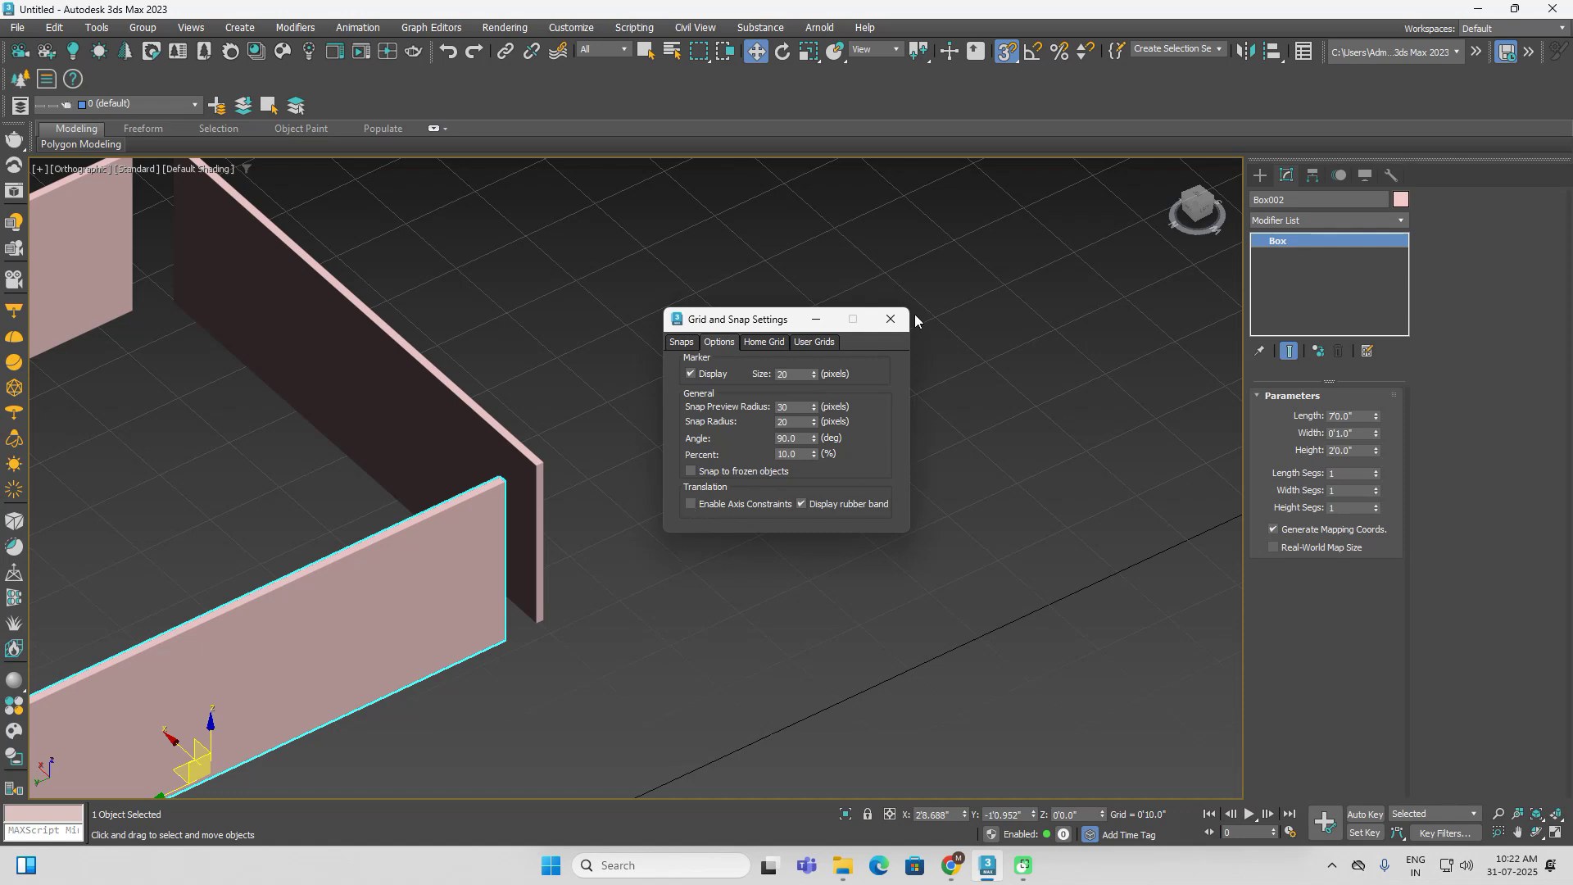
pyautogui.click(891, 319)
# Snap the original side panel's top end corner onto the adjacent inner corner of the 6' panel
pyautogui.scroll(3, 593, 486)
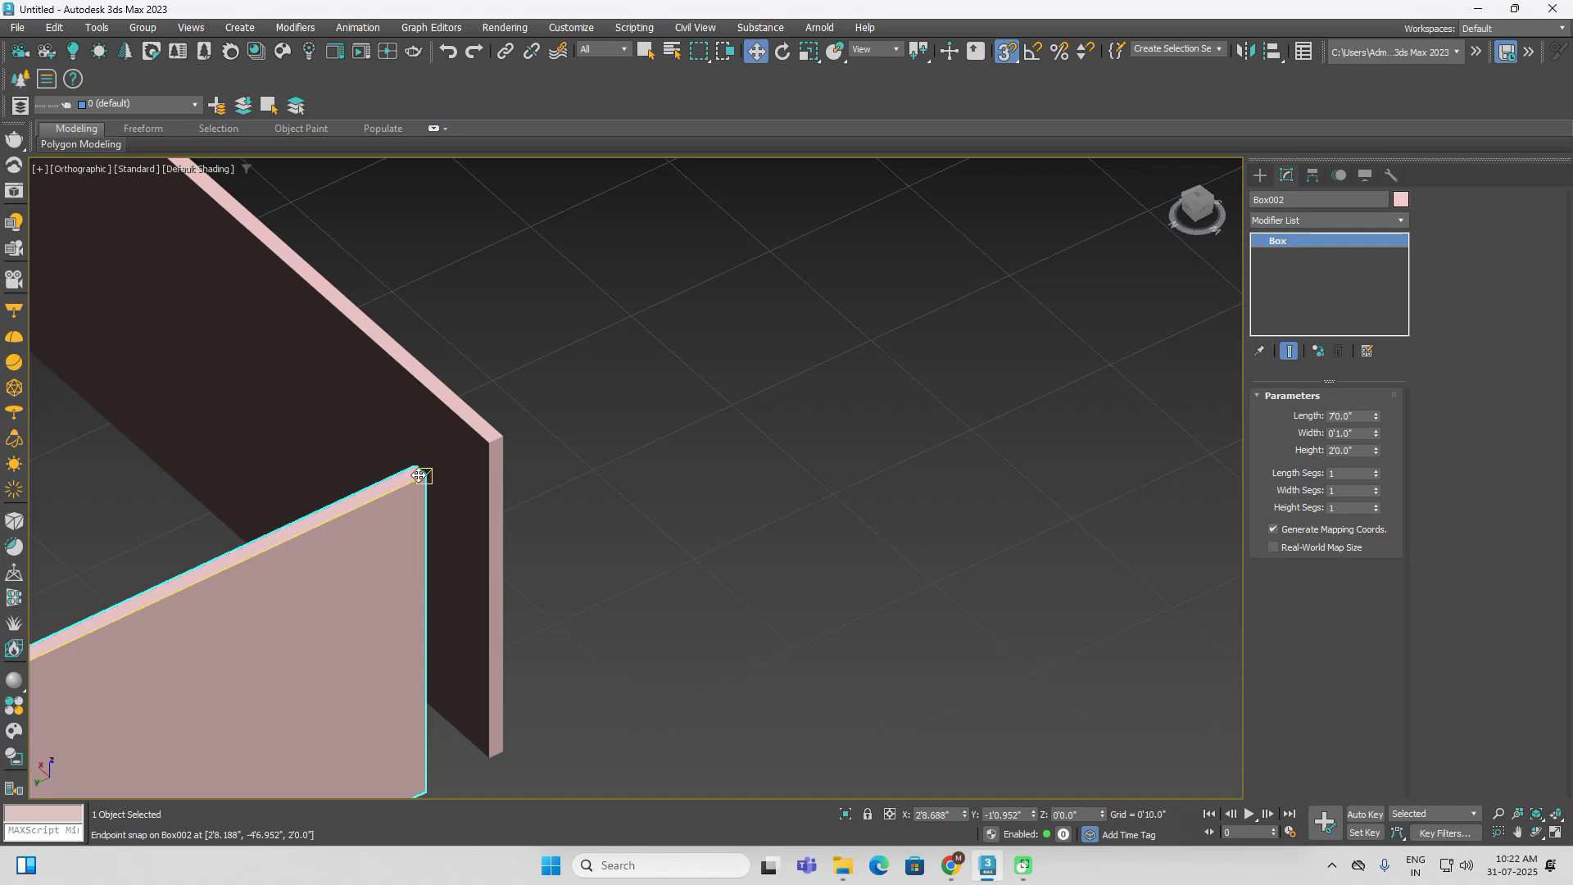
pyautogui.moveTo(419, 475); pyautogui.dragTo(472, 452)
pyautogui.click(745, 446)
# Snap the other side panel's end corner onto the opposite end of the 6' panel
pyautogui.scroll(-4, 702, 435)
pyautogui.moveTo(702, 435); pyautogui.dragTo(873, 548, button='middle')
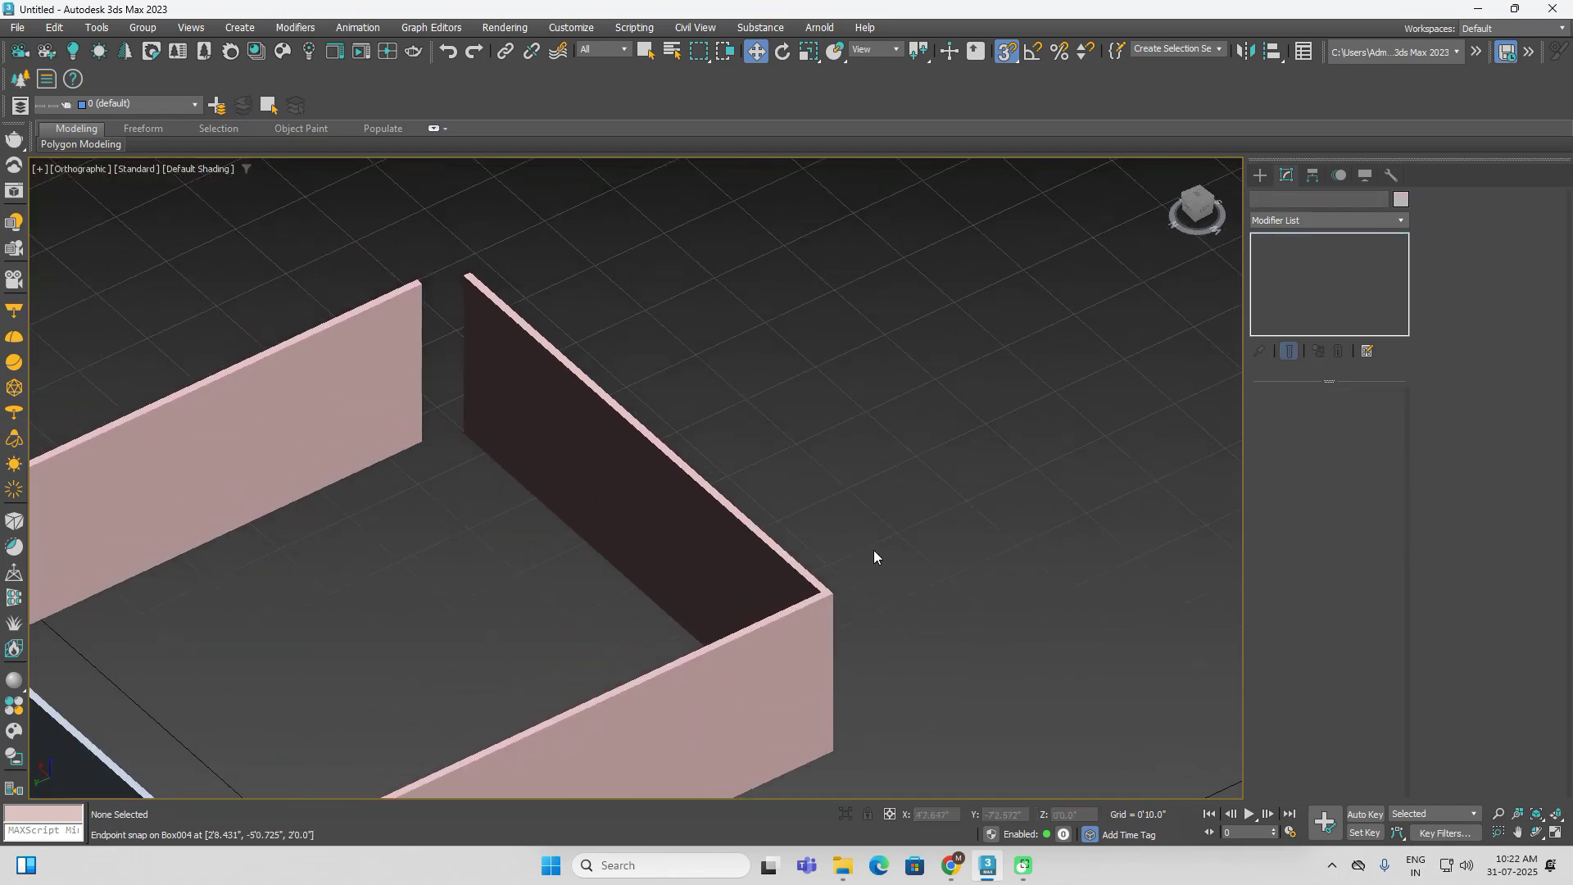
pyautogui.scroll(4, 449, 309)
pyautogui.scroll(2, 426, 287)
pyautogui.click(356, 235)
pyautogui.scroll(2, 357, 234)
pyautogui.moveTo(357, 234); pyautogui.dragTo(543, 215)
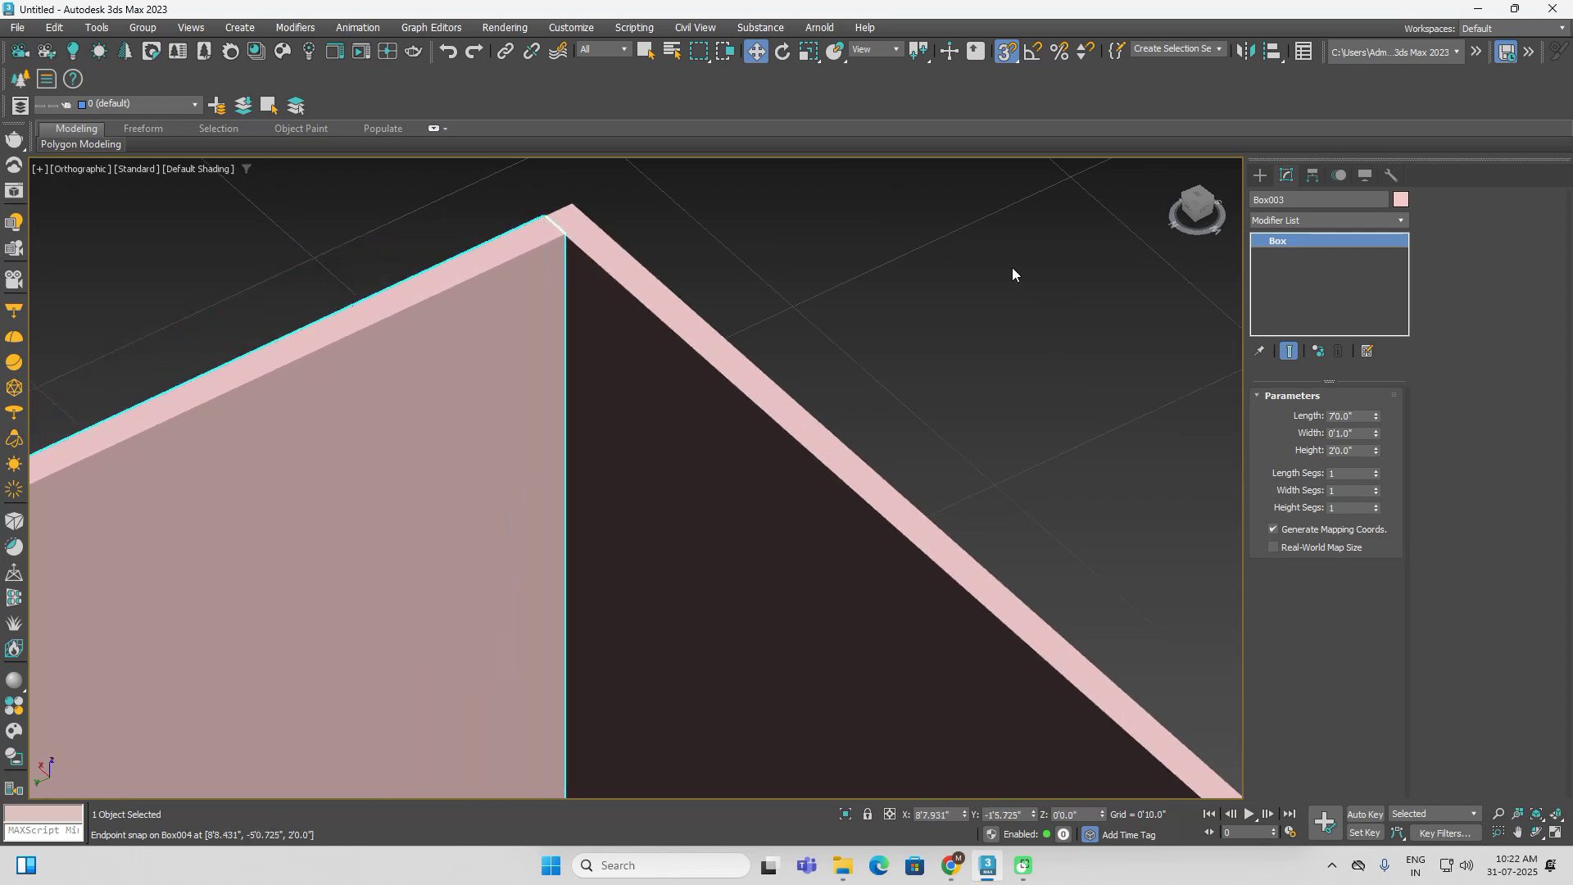
pyautogui.click(1010, 267)
# Group the two 7' side panels and the 6' end panel together, keeping the default group name
pyautogui.scroll(-4, 1011, 267)
pyautogui.moveTo(1083, 345); pyautogui.dragTo(852, 267, button='middle')
pyautogui.scroll(-2, 868, 278)
pyautogui.keyDown('alt'); pyautogui.moveTo(996, 359); pyautogui.dragTo(966, 249, button='middle'); pyautogui.keyUp('alt')
pyautogui.moveTo(963, 295); pyautogui.dragTo(696, 722)
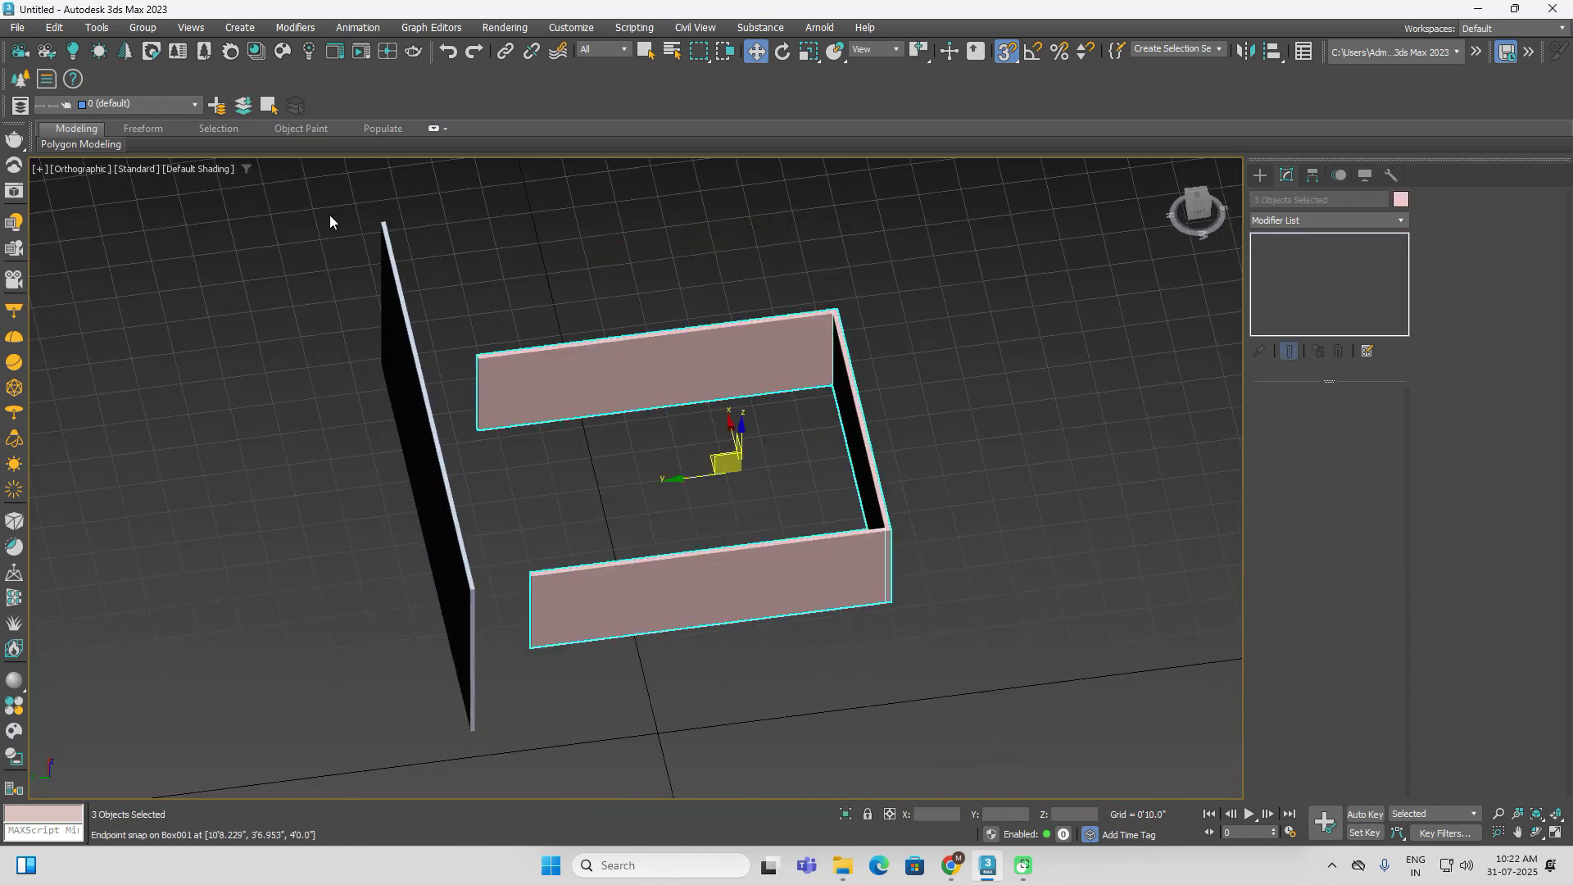
pyautogui.click(142, 27)
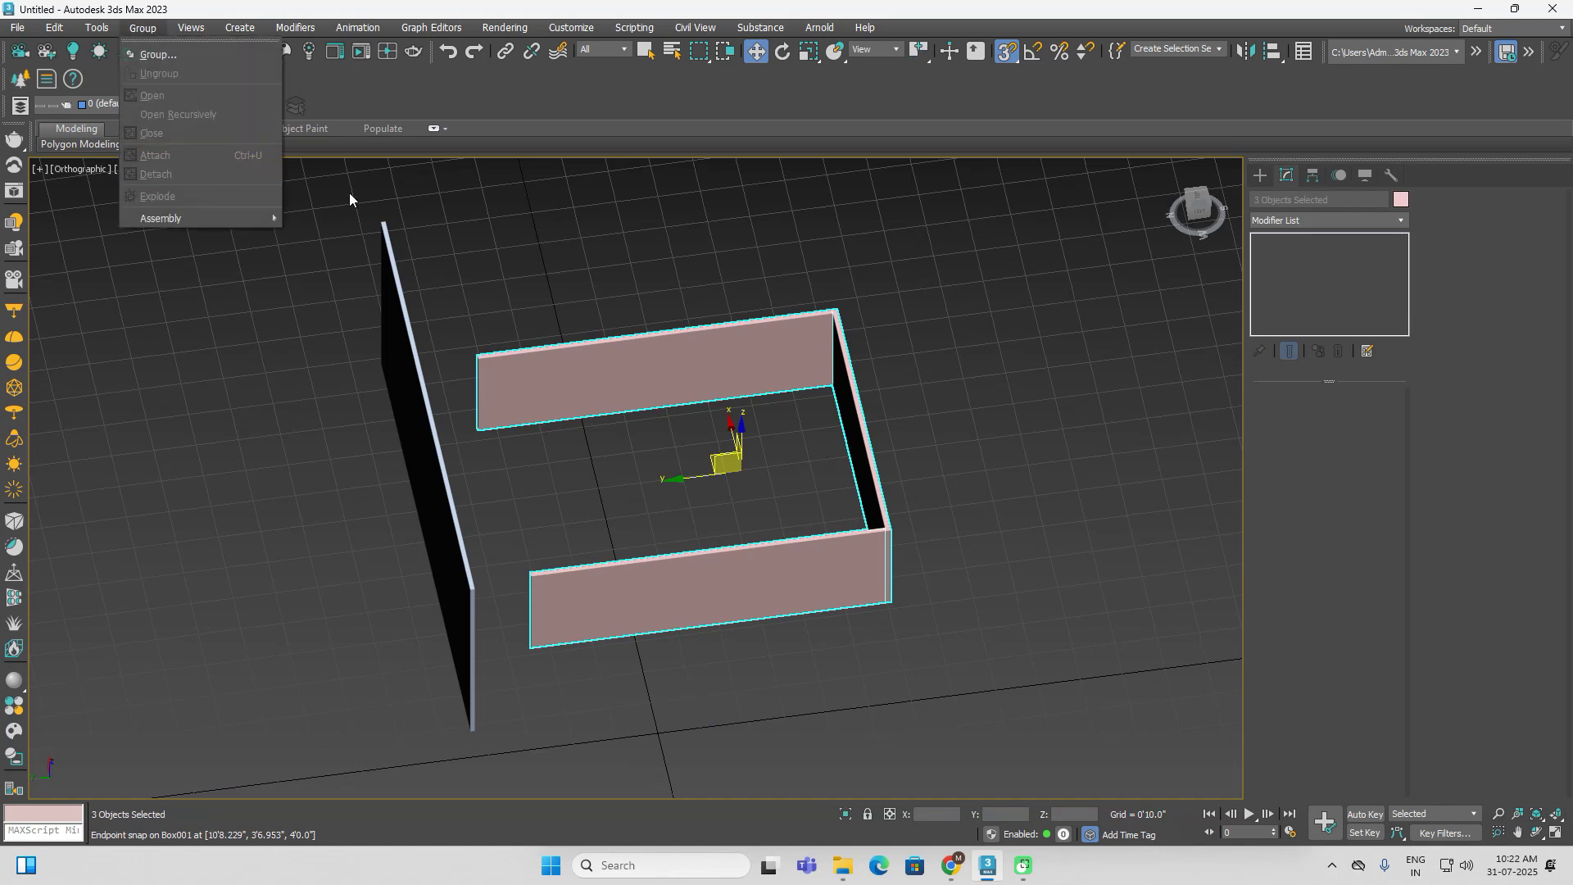
pyautogui.click(156, 54)
pyautogui.click(783, 465)
pyautogui.click(983, 471)
# Draw a base box snapped between the frame's inner bottom corners, about 7' by 5'10" and 2'6" high
pyautogui.keyDown('alt'); pyautogui.moveTo(1011, 471); pyautogui.dragTo(984, 509, button='middle'); pyautogui.keyUp('alt')
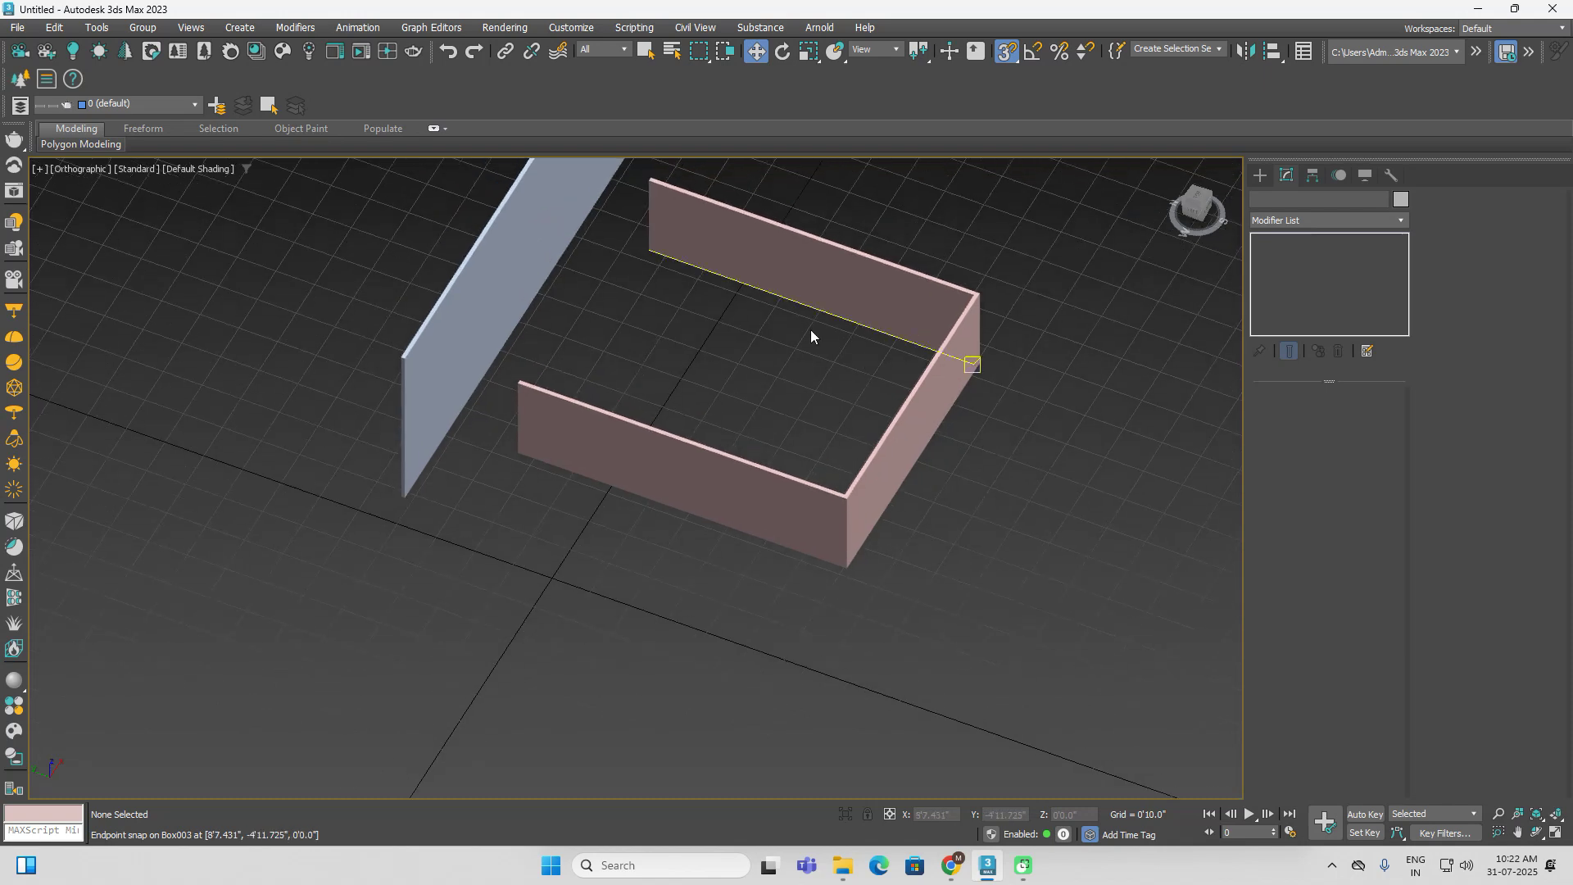
pyautogui.click(1260, 175)
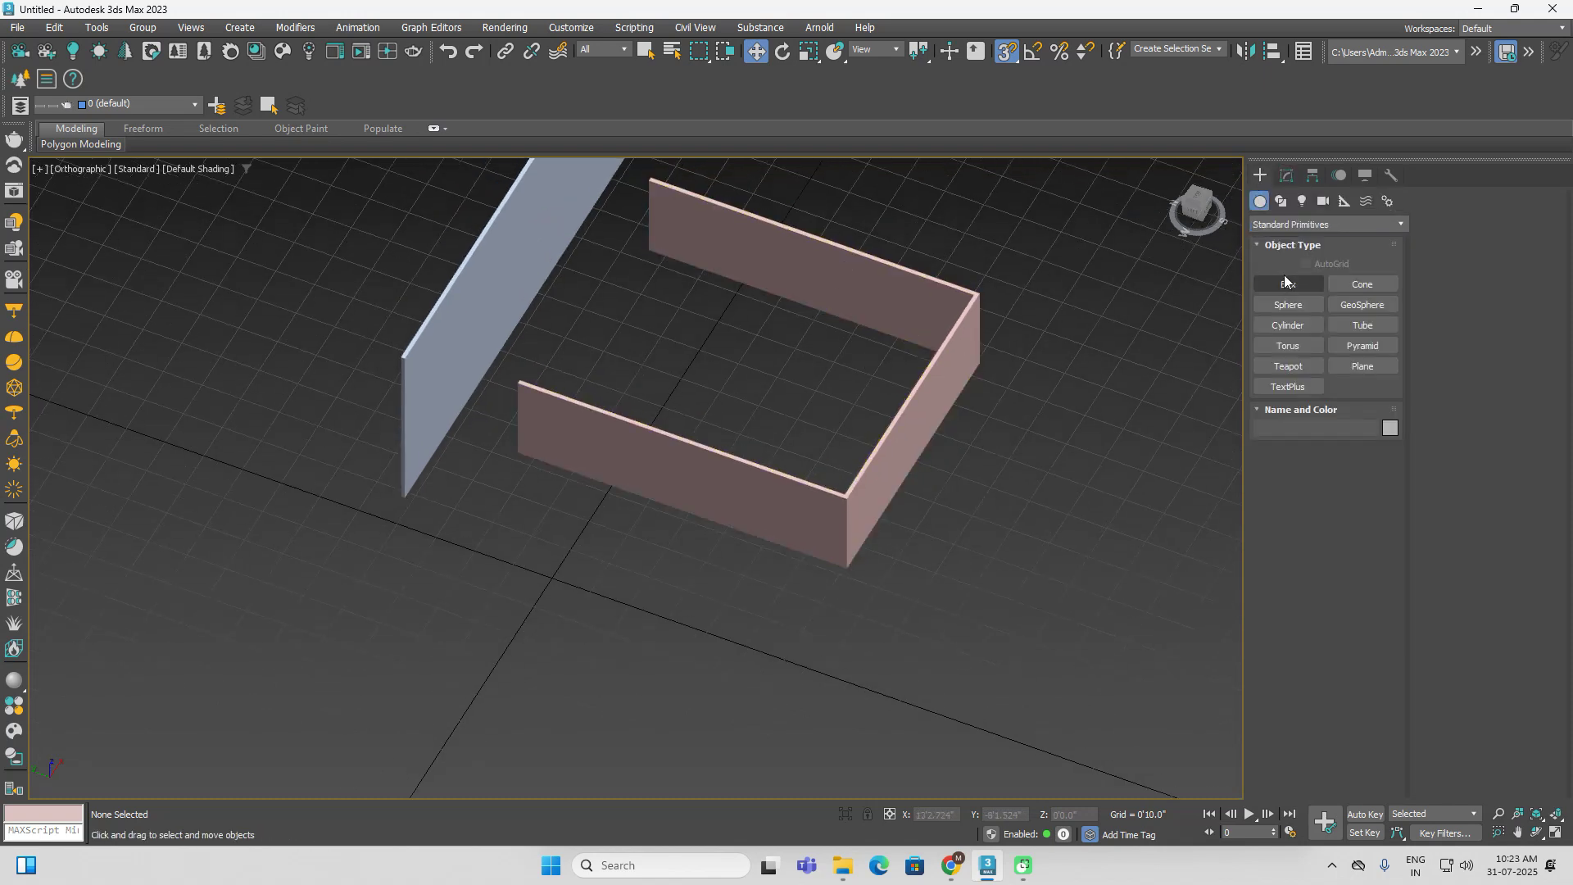
pyautogui.click(1286, 282)
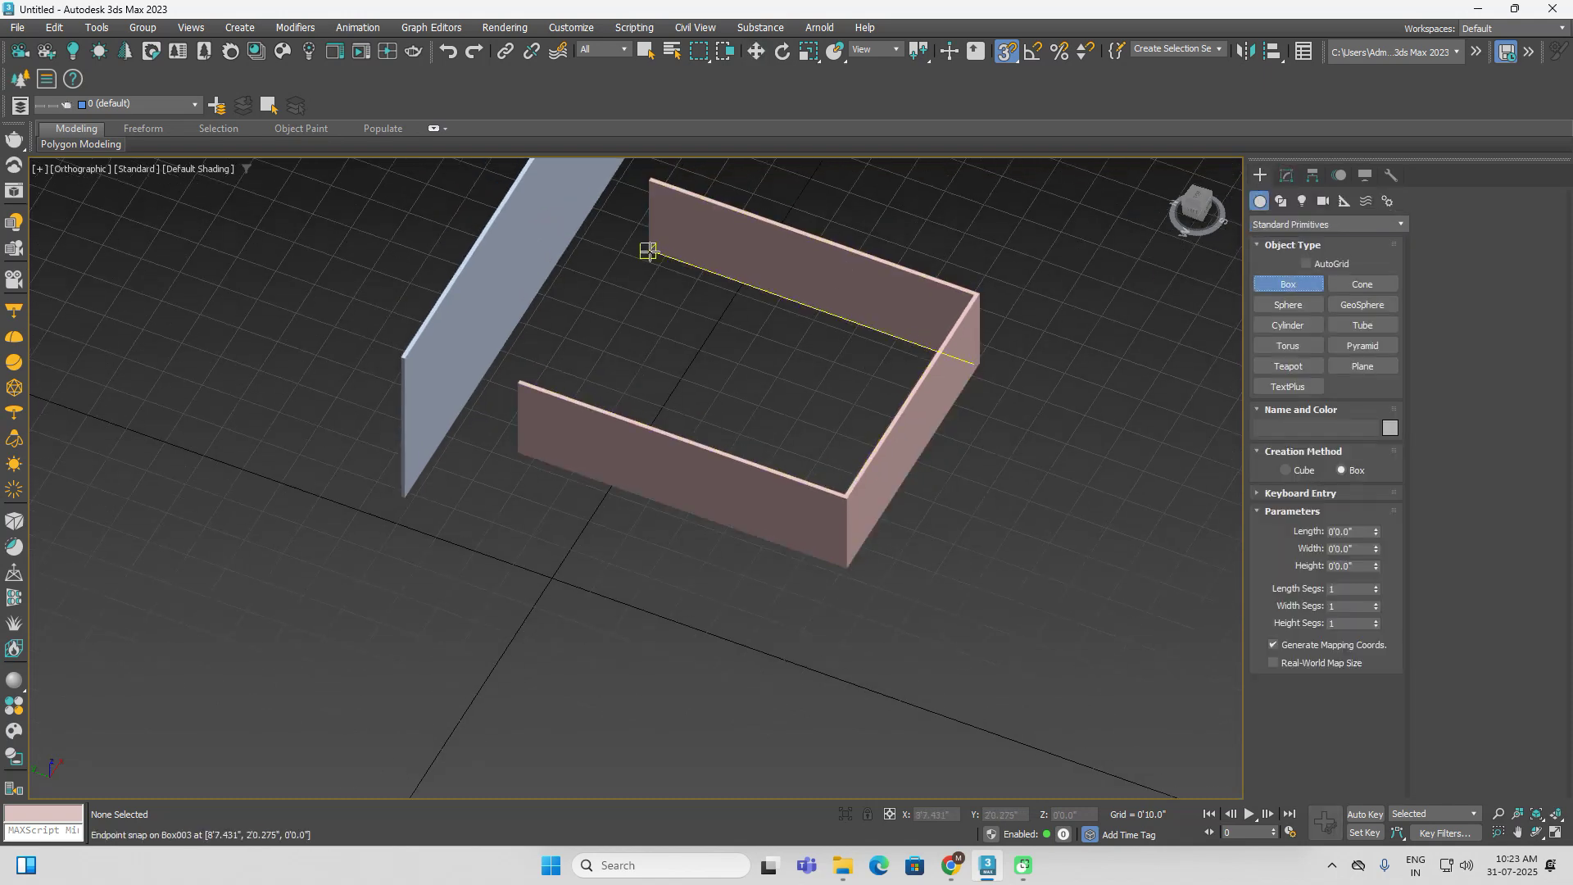
pyautogui.keyDown('alt'); pyautogui.moveTo(648, 252); pyautogui.dragTo(555, 380, button='middle'); pyautogui.keyUp('alt')
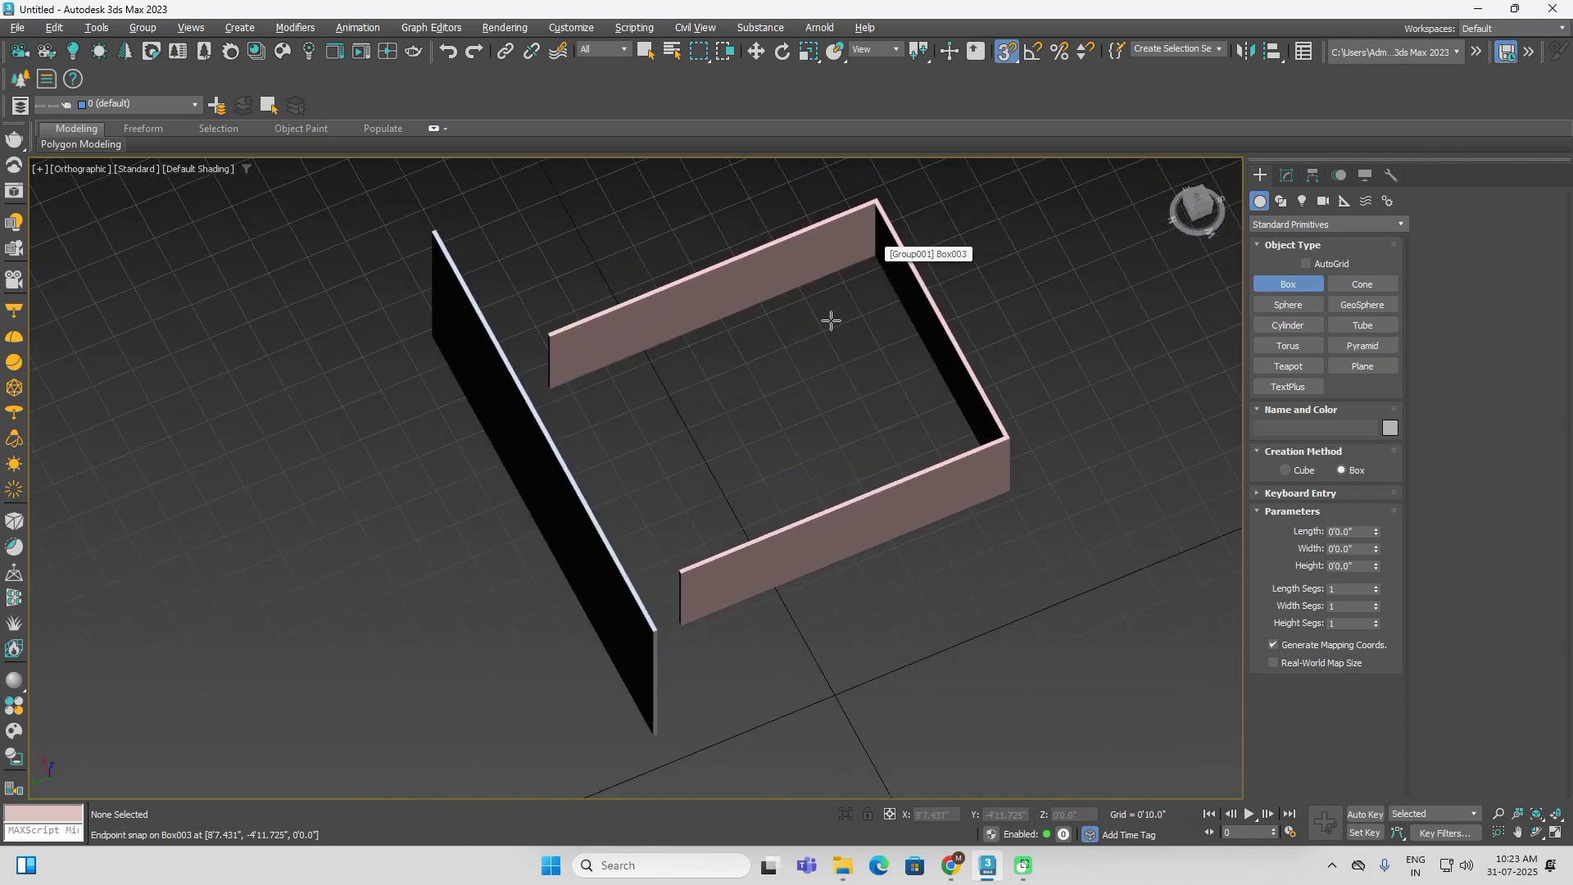
pyautogui.moveTo(874, 258); pyautogui.dragTo(676, 620)
pyautogui.click(674, 471)
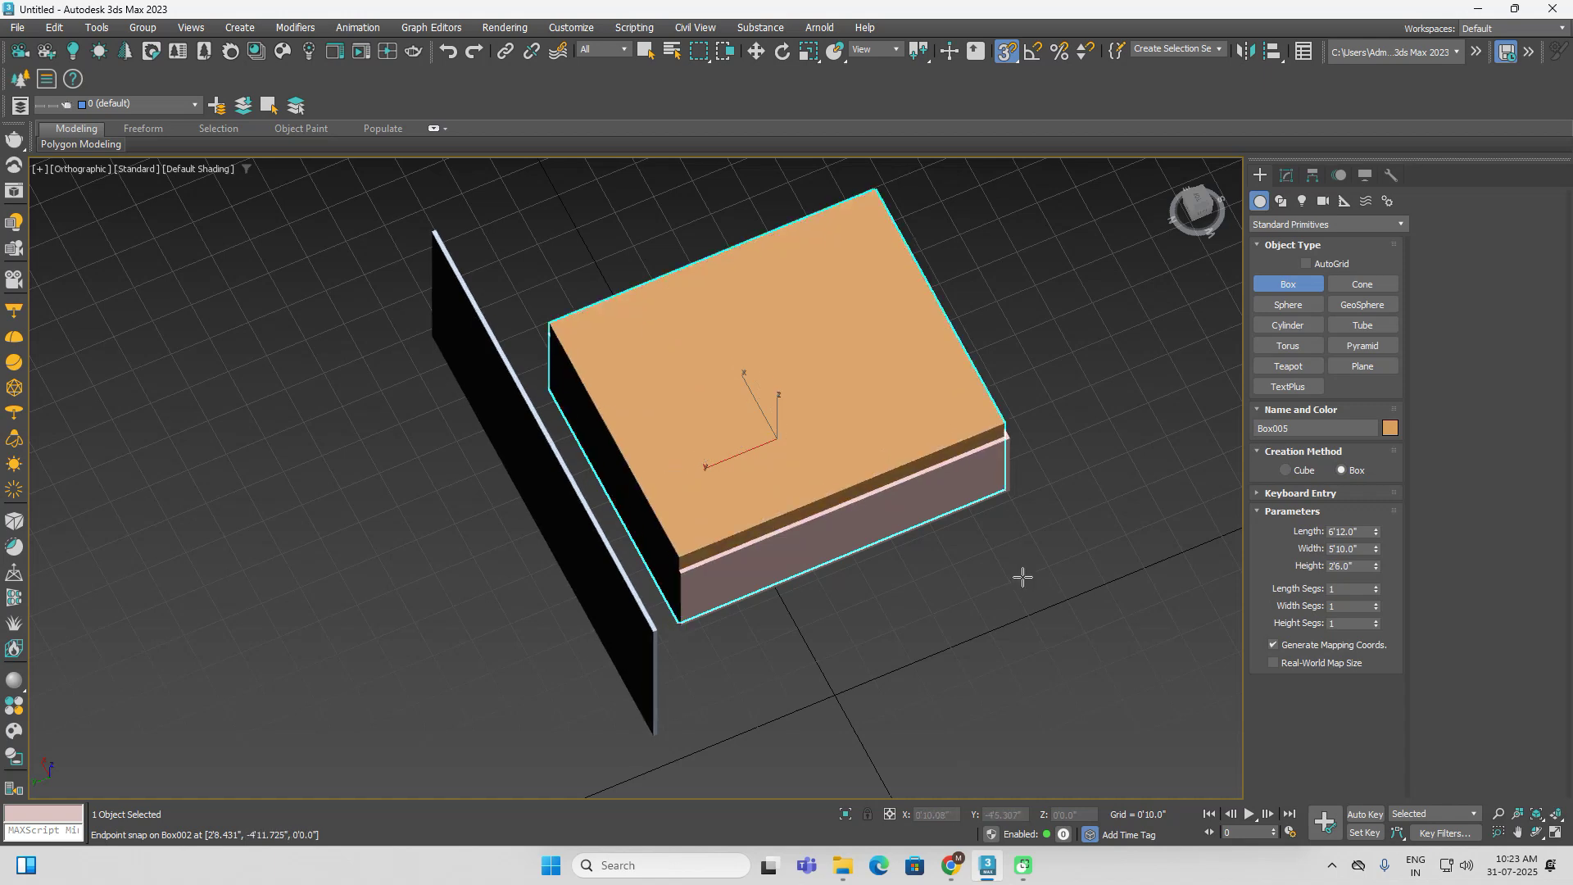
# Set the base box's height to 1 inch
pyautogui.keyDown('alt'); pyautogui.moveTo(1021, 573); pyautogui.dragTo(924, 512, button='middle'); pyautogui.keyUp('alt')
pyautogui.doubleClick(1359, 563)
pyautogui.write('1')
pyautogui.press('Return')
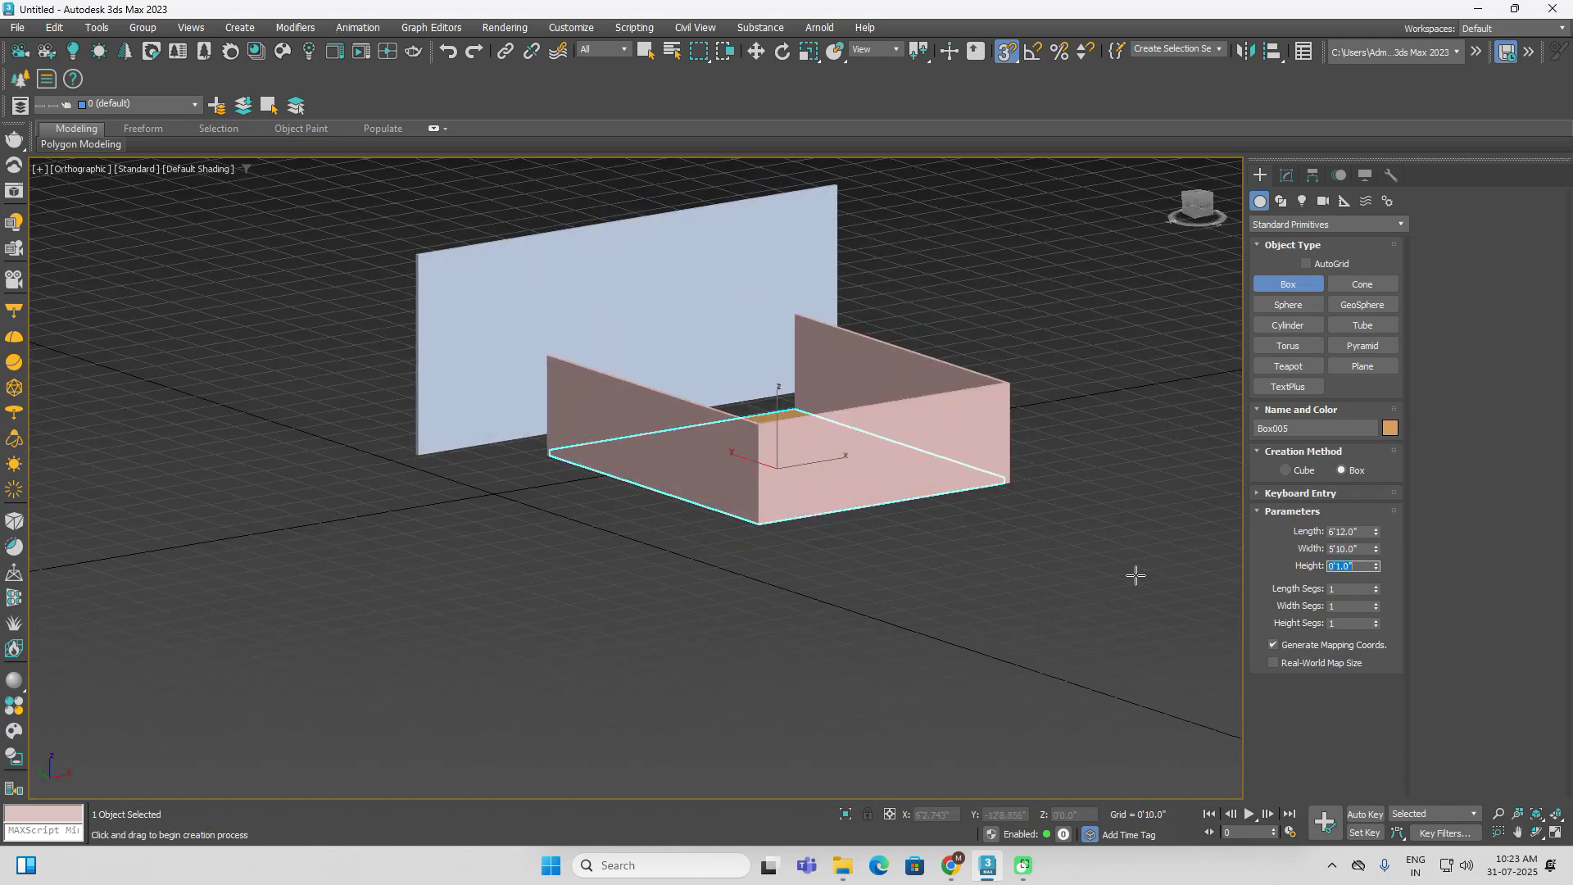
# Raise the base board inside the frame by setting its Z position to 3 inches and finally to 6 inches
pyautogui.keyDown('alt'); pyautogui.moveTo(1060, 579); pyautogui.dragTo(1076, 483, button='middle'); pyautogui.keyUp('alt')
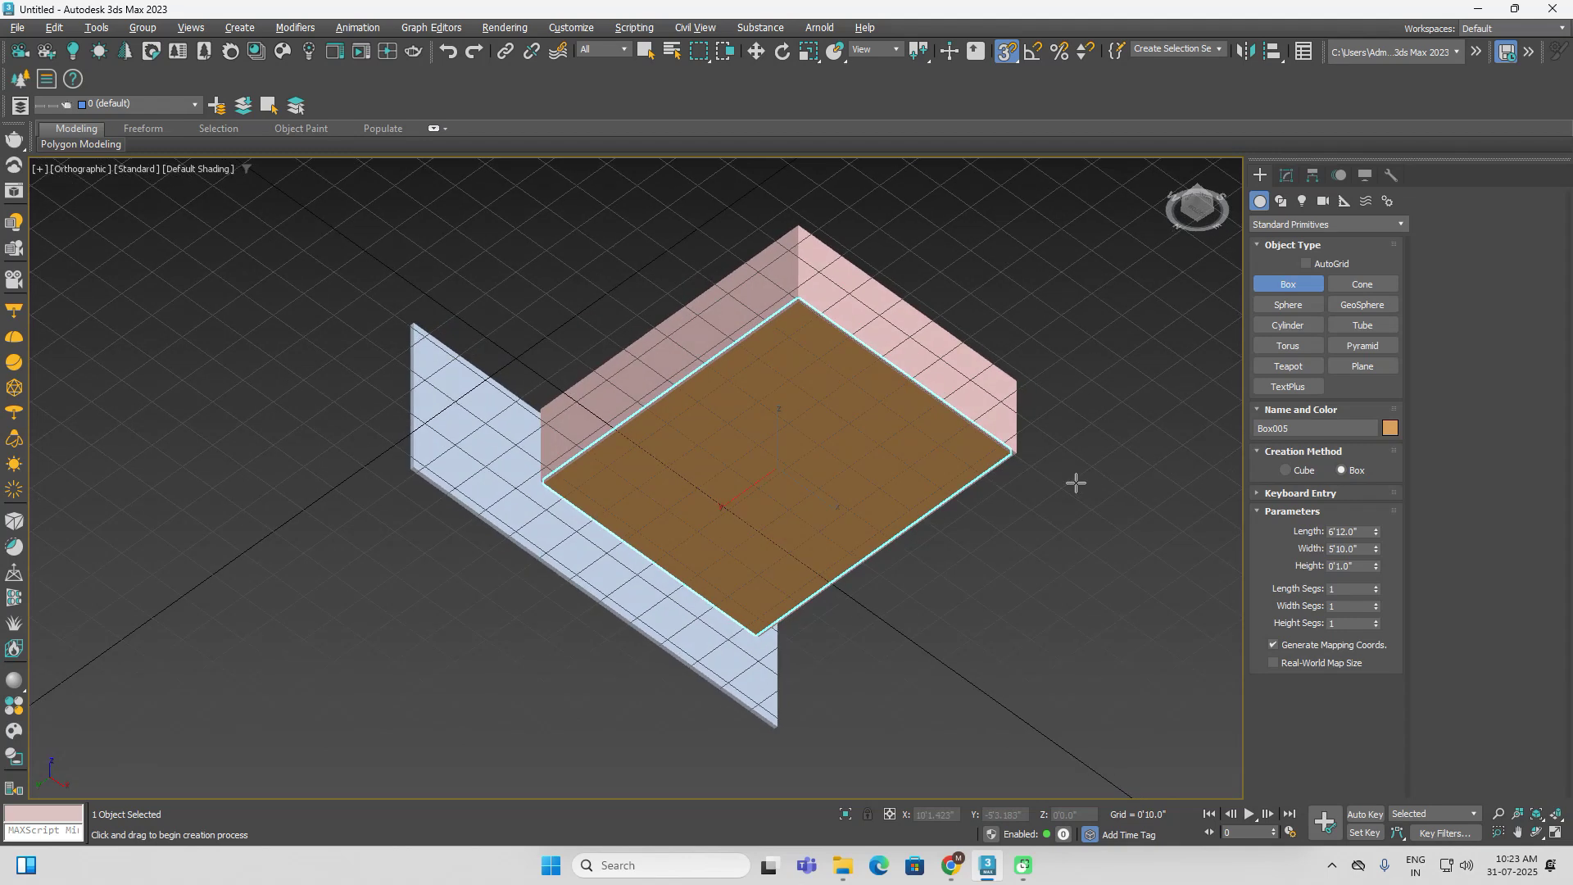
pyautogui.press('w')
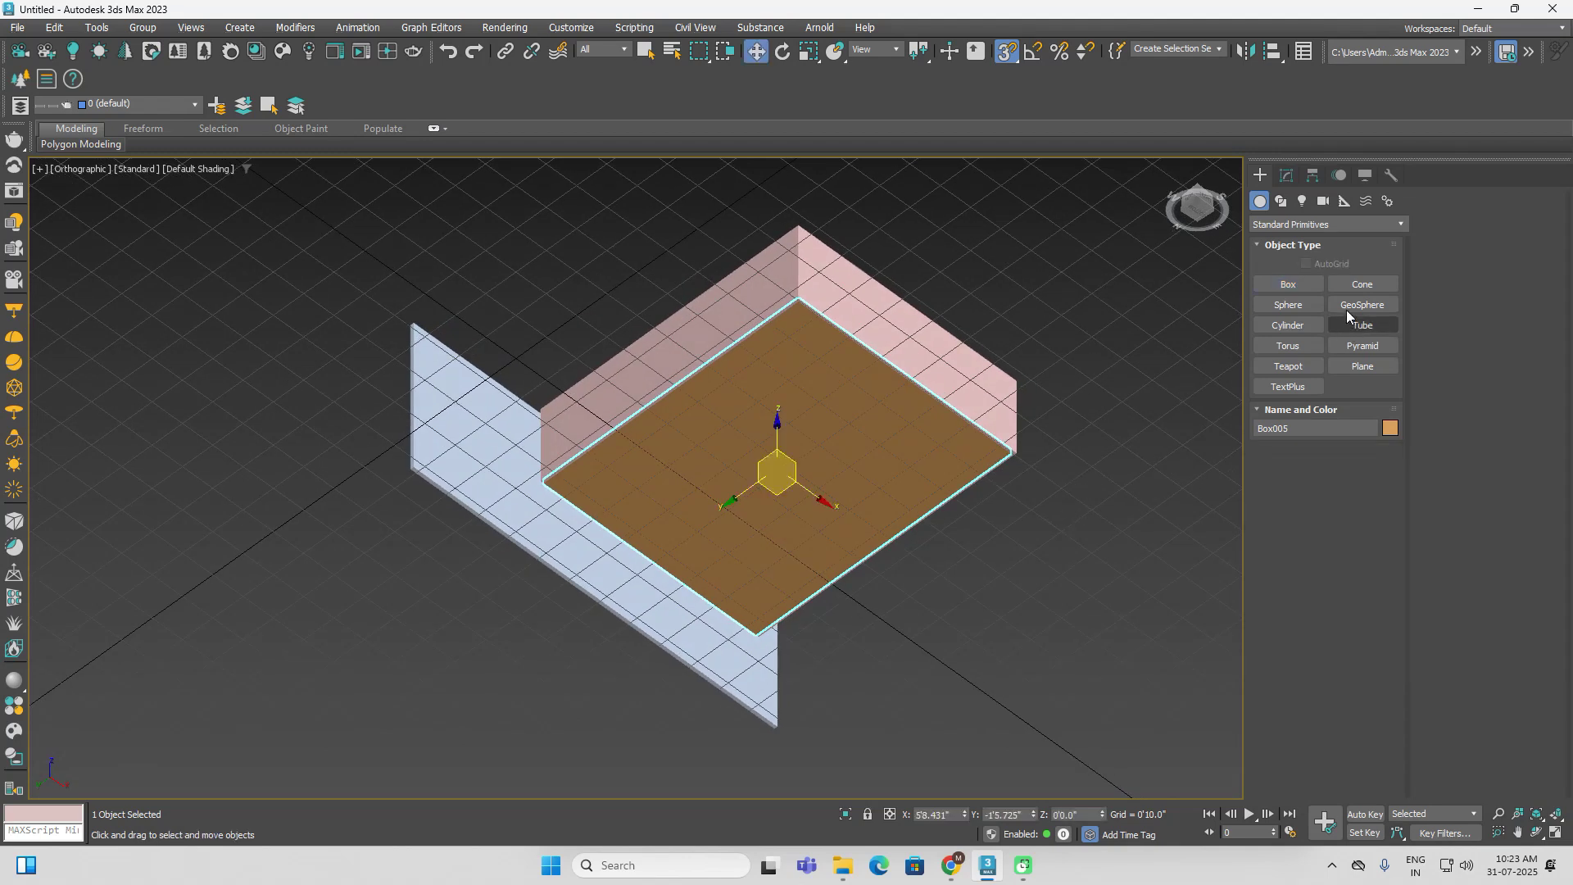
pyautogui.click(1083, 814)
pyautogui.write('3')
pyautogui.press('Return')
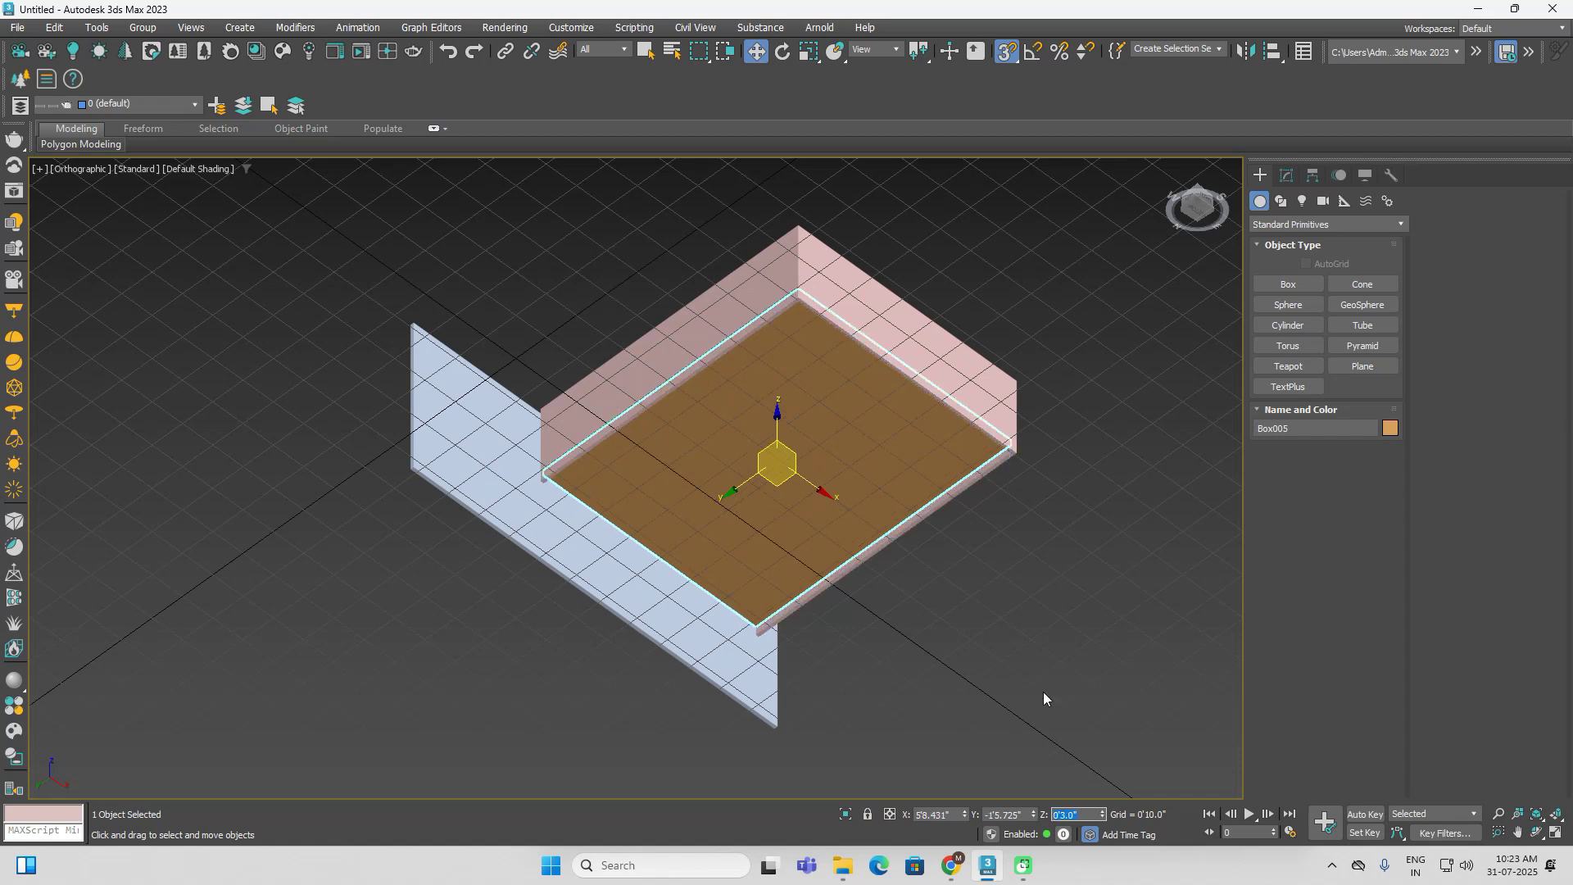
pyautogui.write('6')
pyautogui.press('Return')
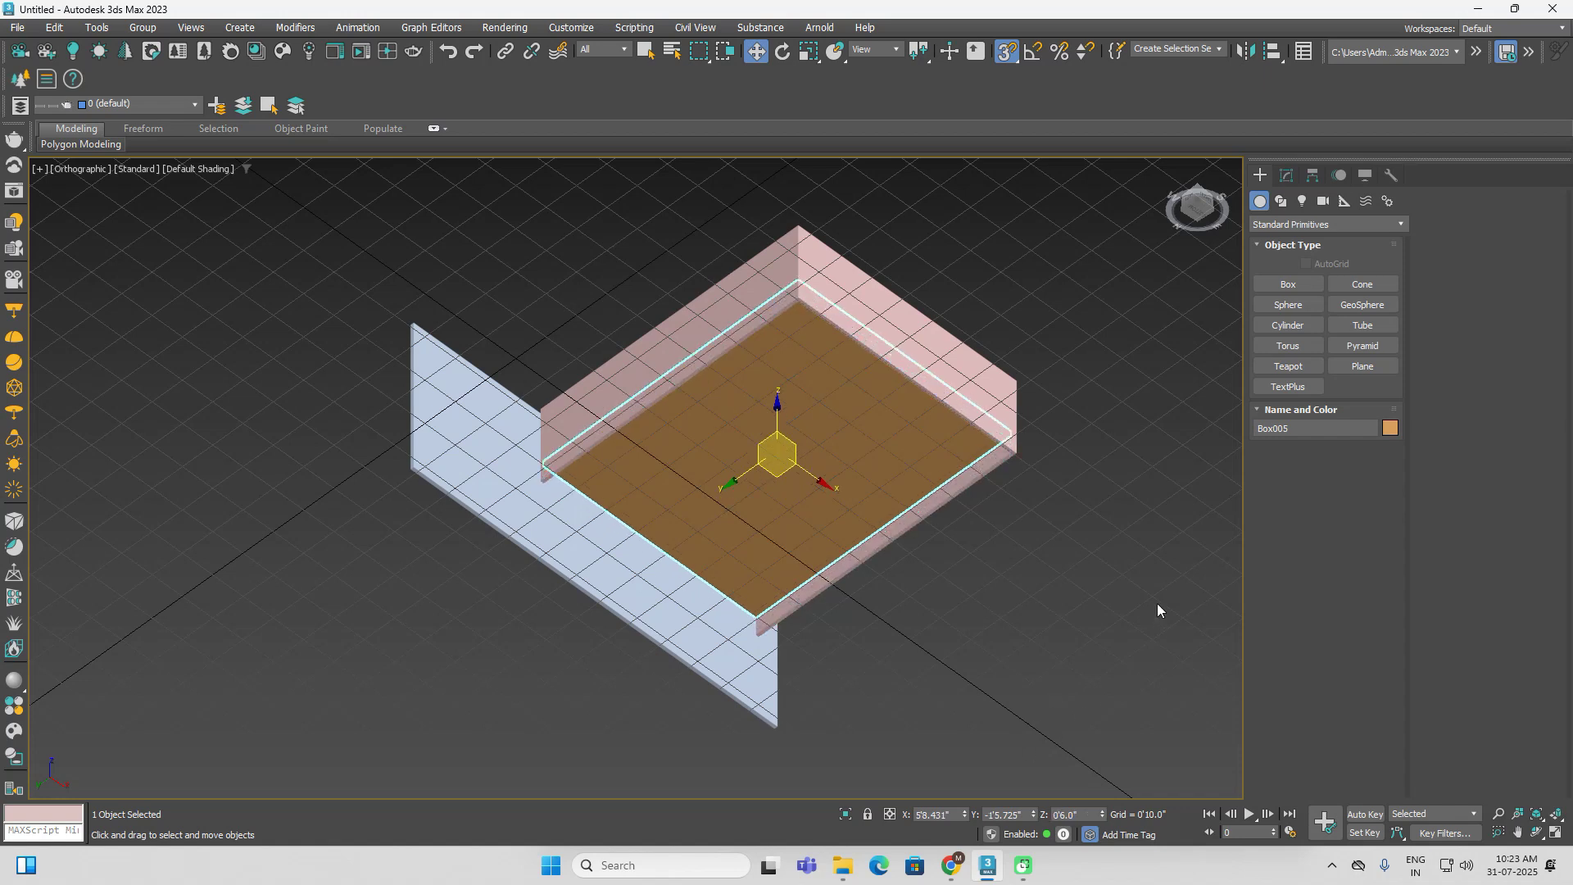
pyautogui.click(1156, 603)
# Ungroup the three-panel frame group and clear the selection
pyautogui.keyDown('alt'); pyautogui.moveTo(1156, 603); pyautogui.dragTo(1134, 611, button='middle'); pyautogui.keyUp('alt')
pyautogui.keyDown('alt'); pyautogui.moveTo(1074, 549); pyautogui.dragTo(1172, 735, button='middle'); pyautogui.keyUp('alt')
pyautogui.scroll(-4, 1172, 735)
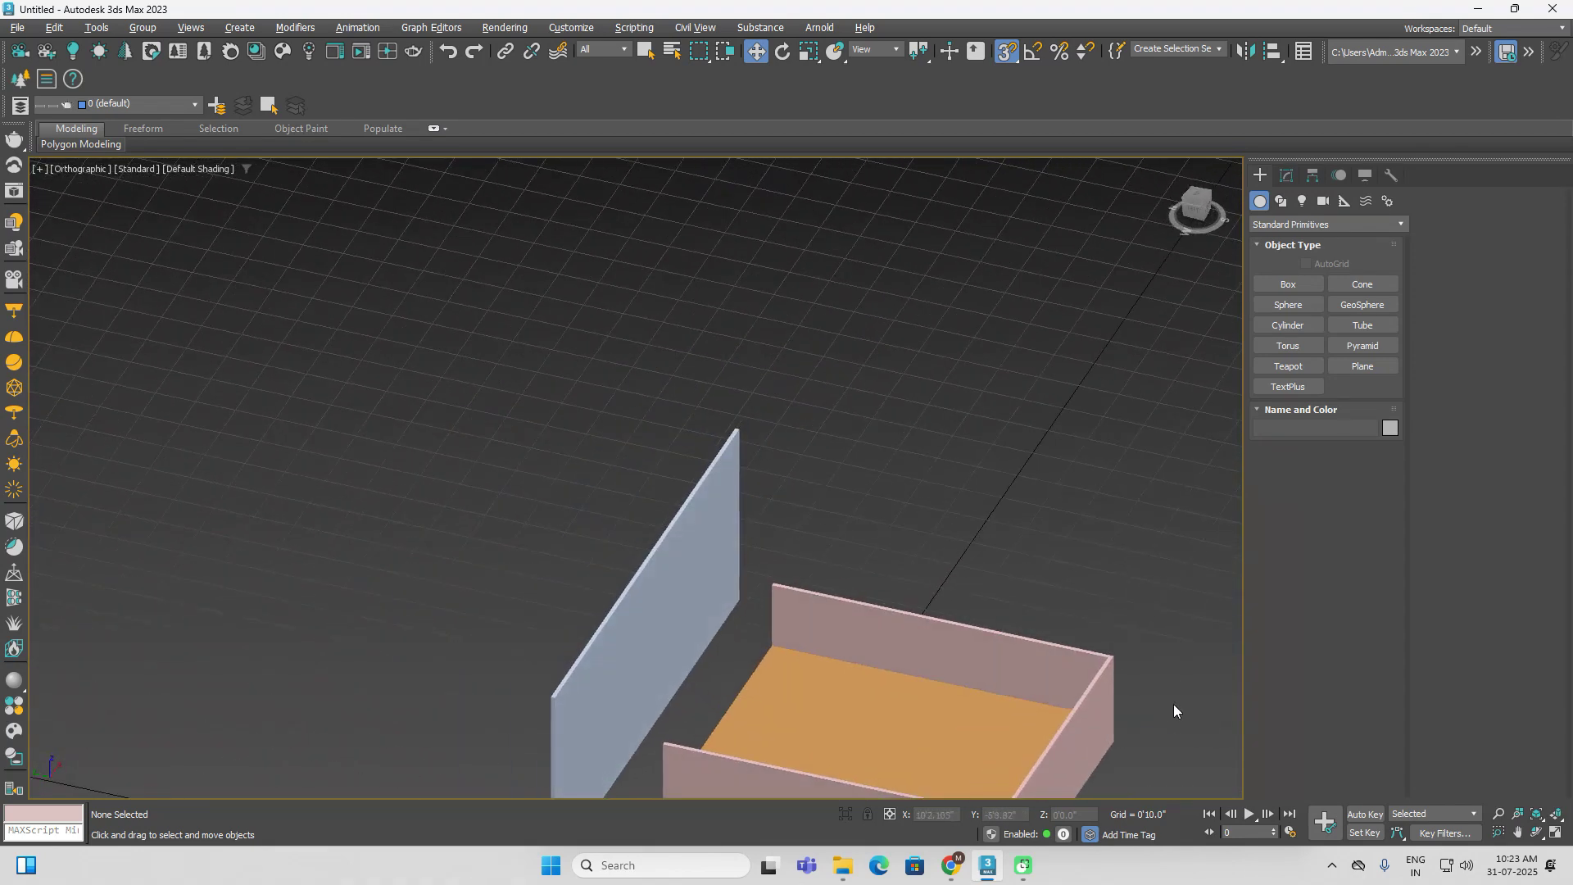
pyautogui.click(988, 554)
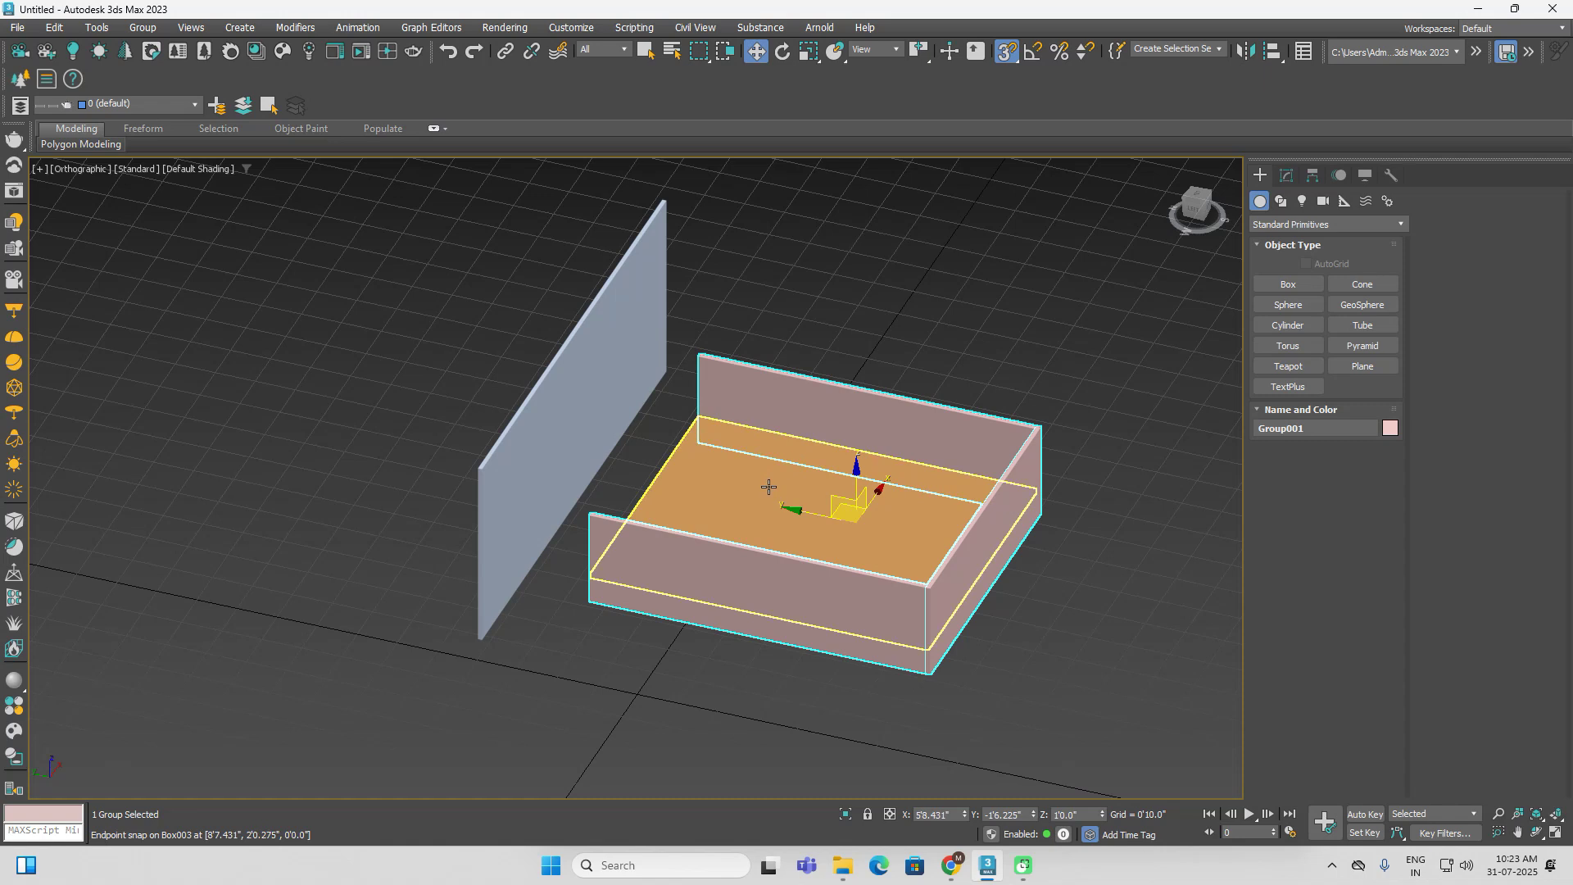
pyautogui.click(697, 483)
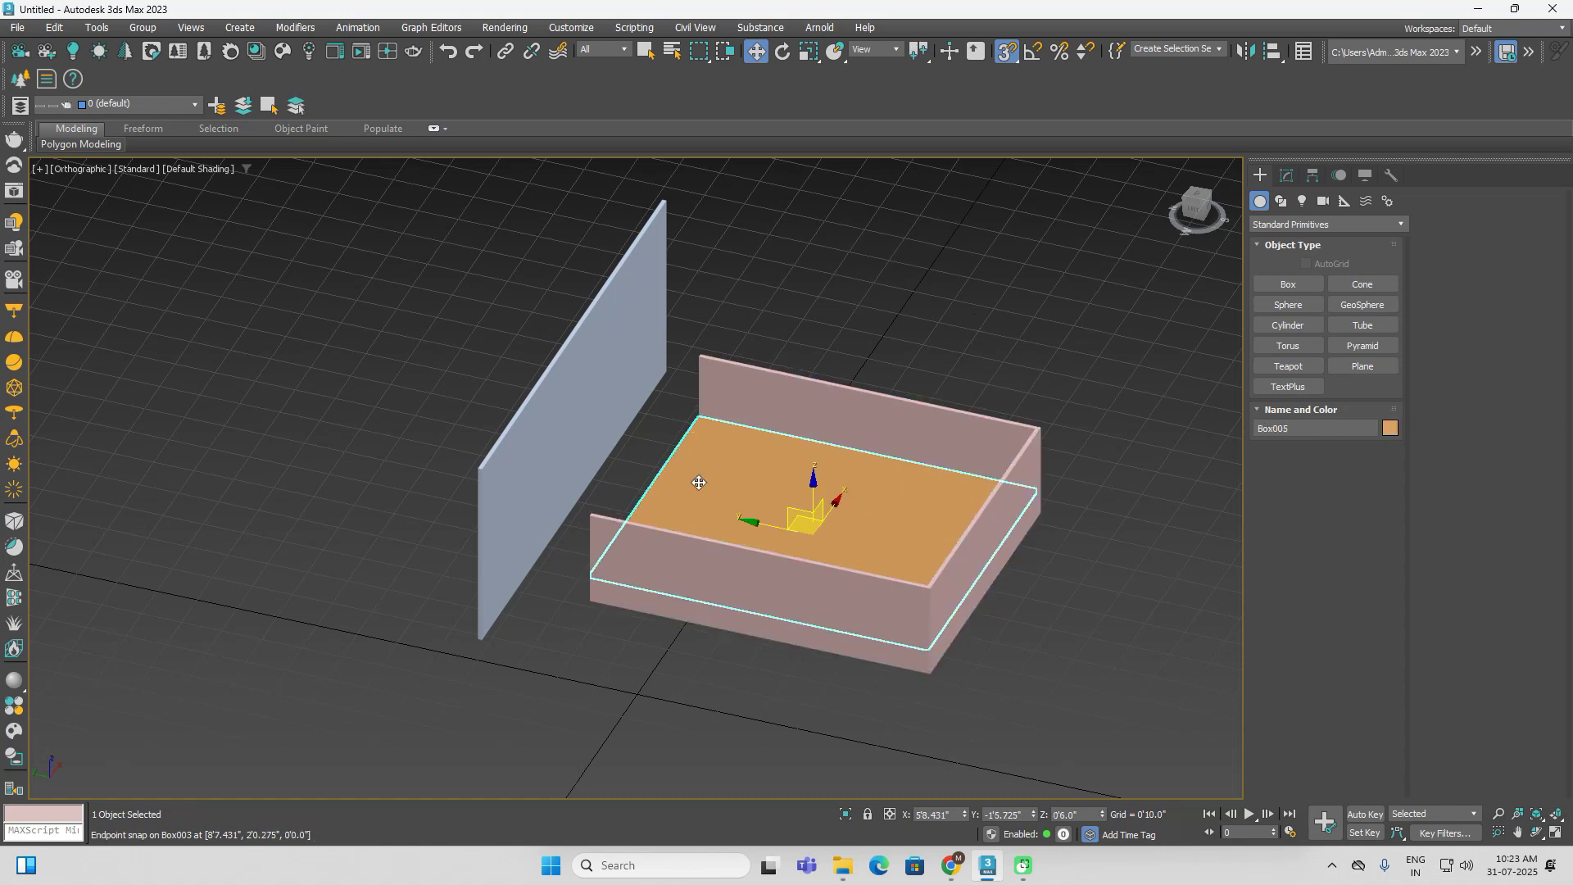
pyautogui.click(695, 352)
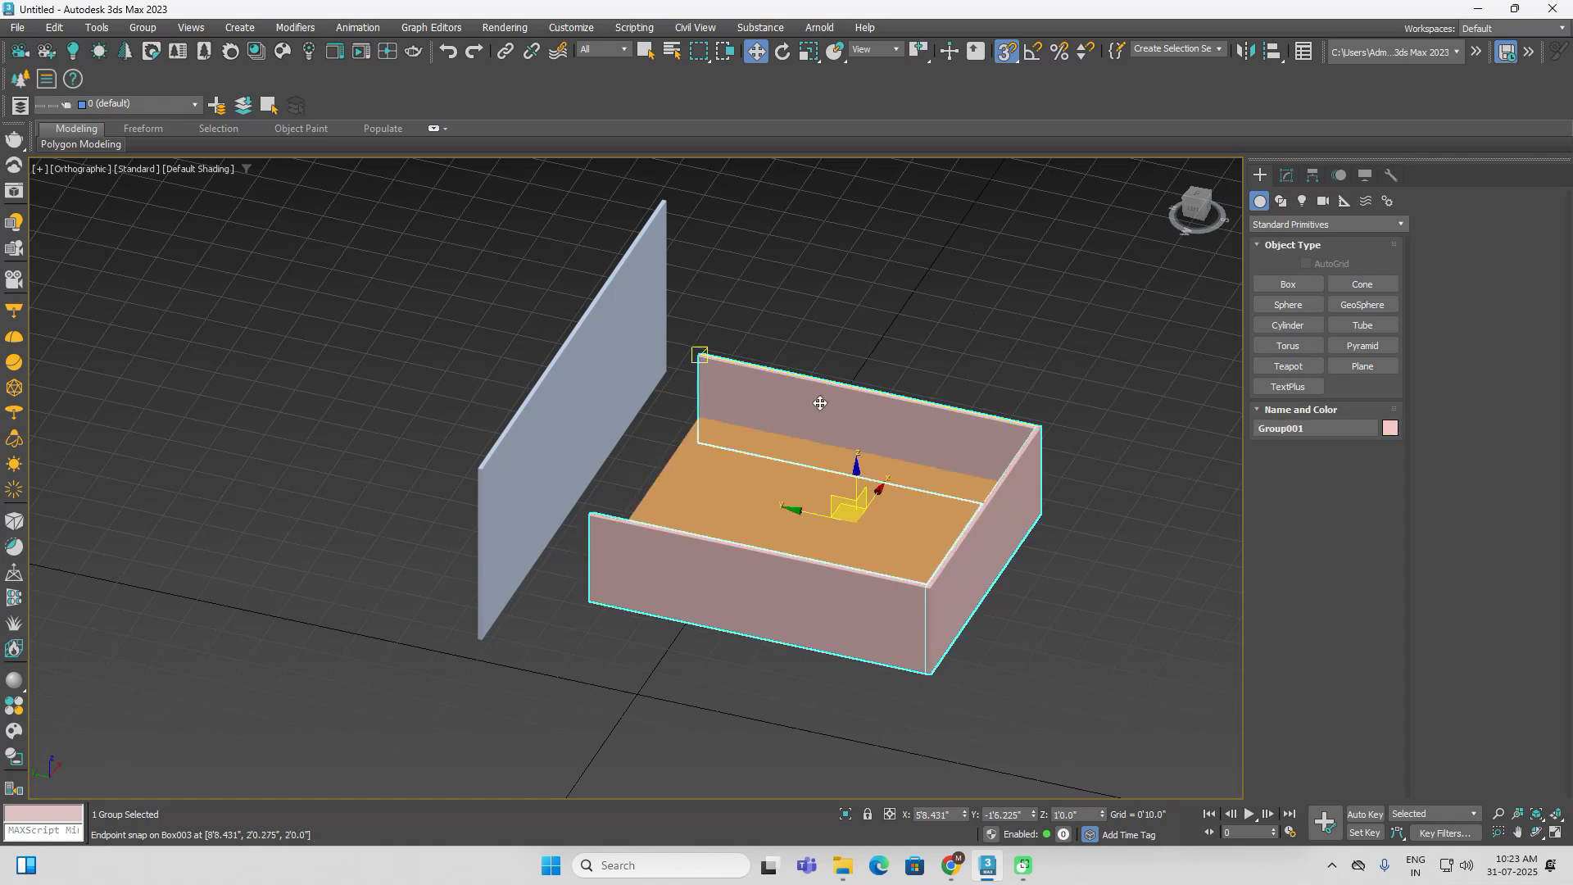
pyautogui.click(138, 30)
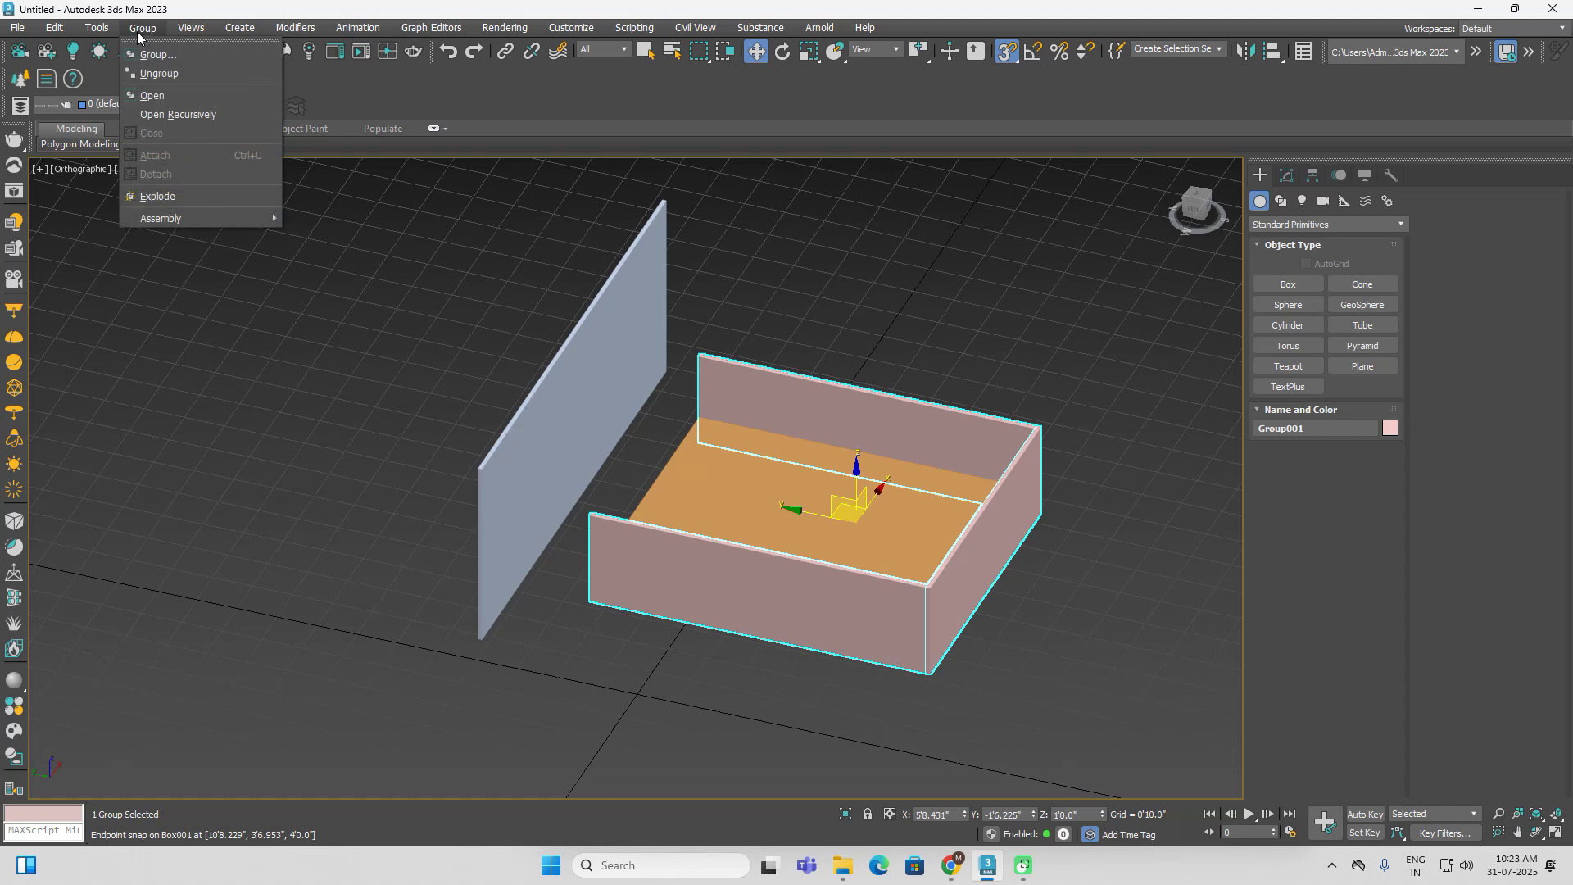
pyautogui.click(169, 73)
pyautogui.click(1059, 332)
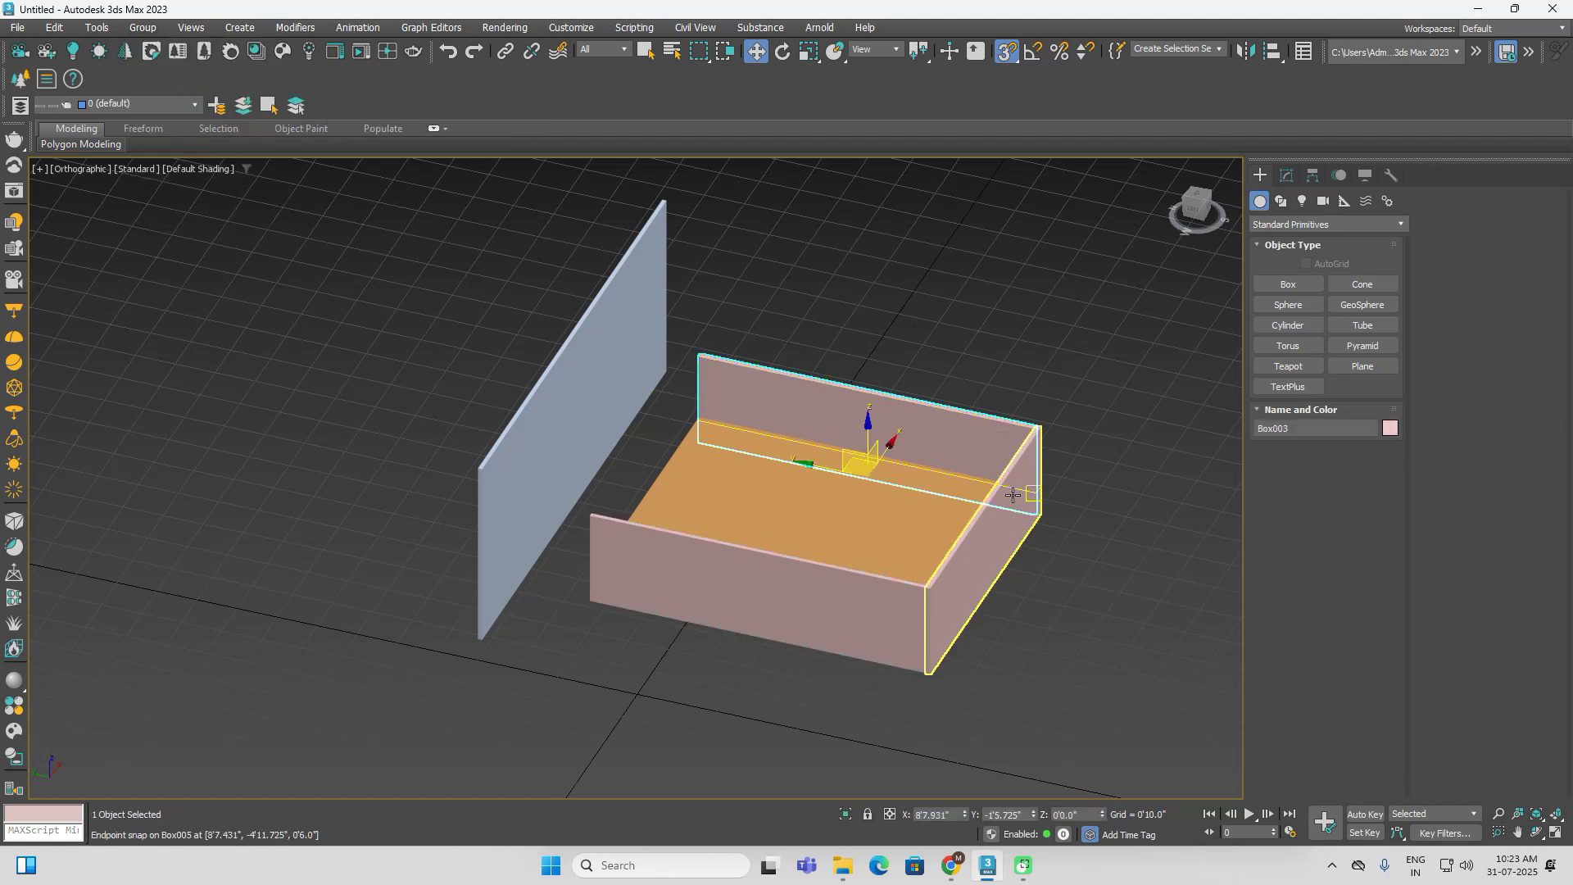
# Group the two side panels, the end panel and the base board together with the default name
pyautogui.moveTo(1093, 321); pyautogui.dragTo(829, 777)
pyautogui.click(143, 28)
pyautogui.click(156, 53)
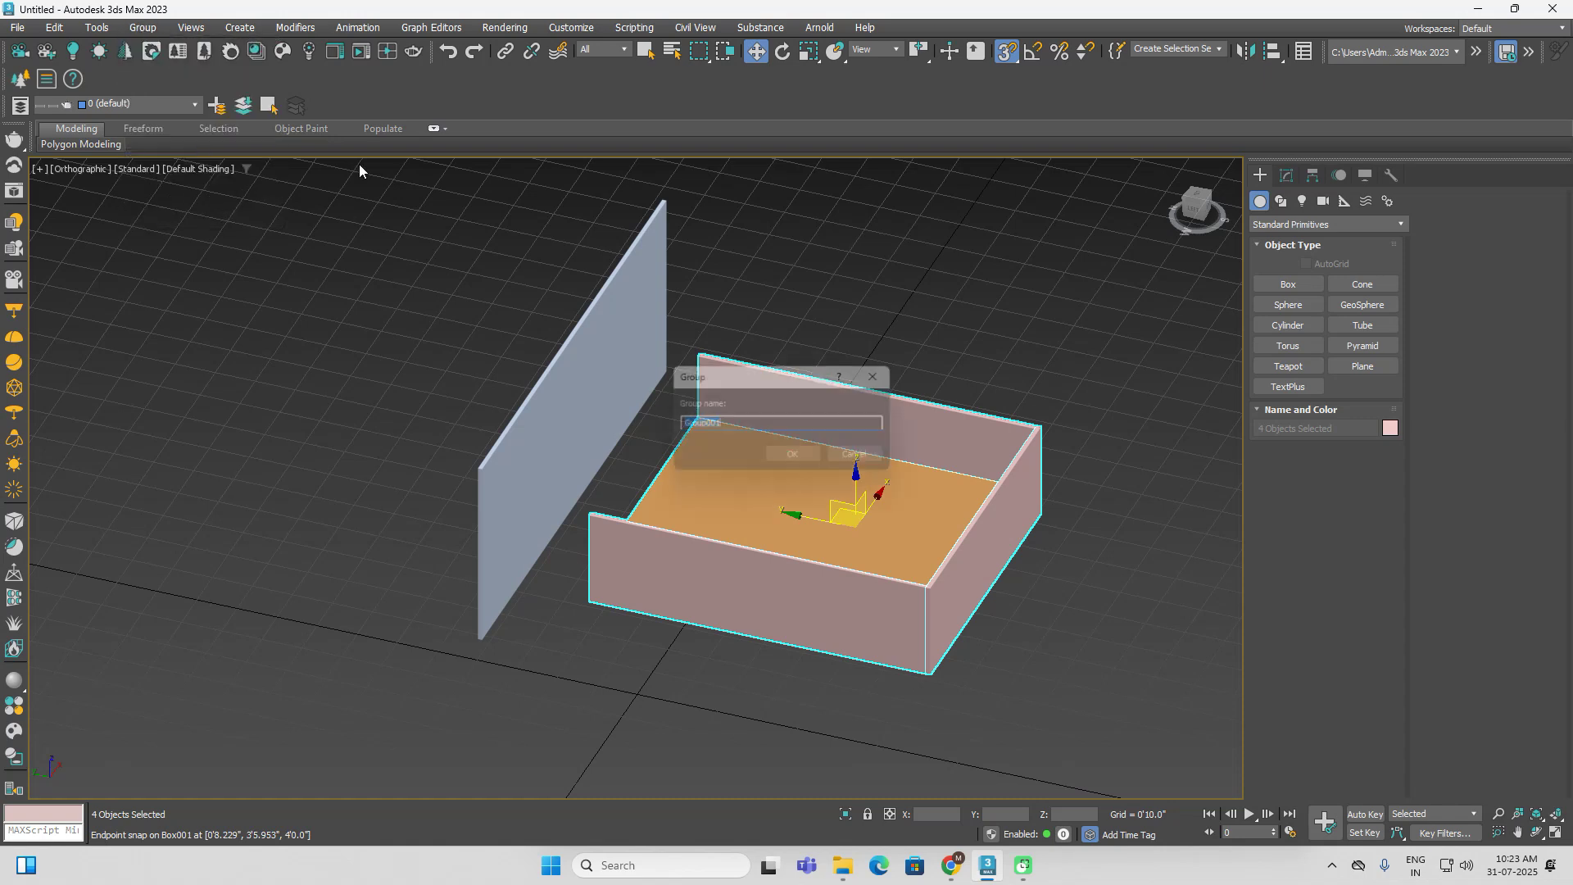
pyautogui.click(809, 464)
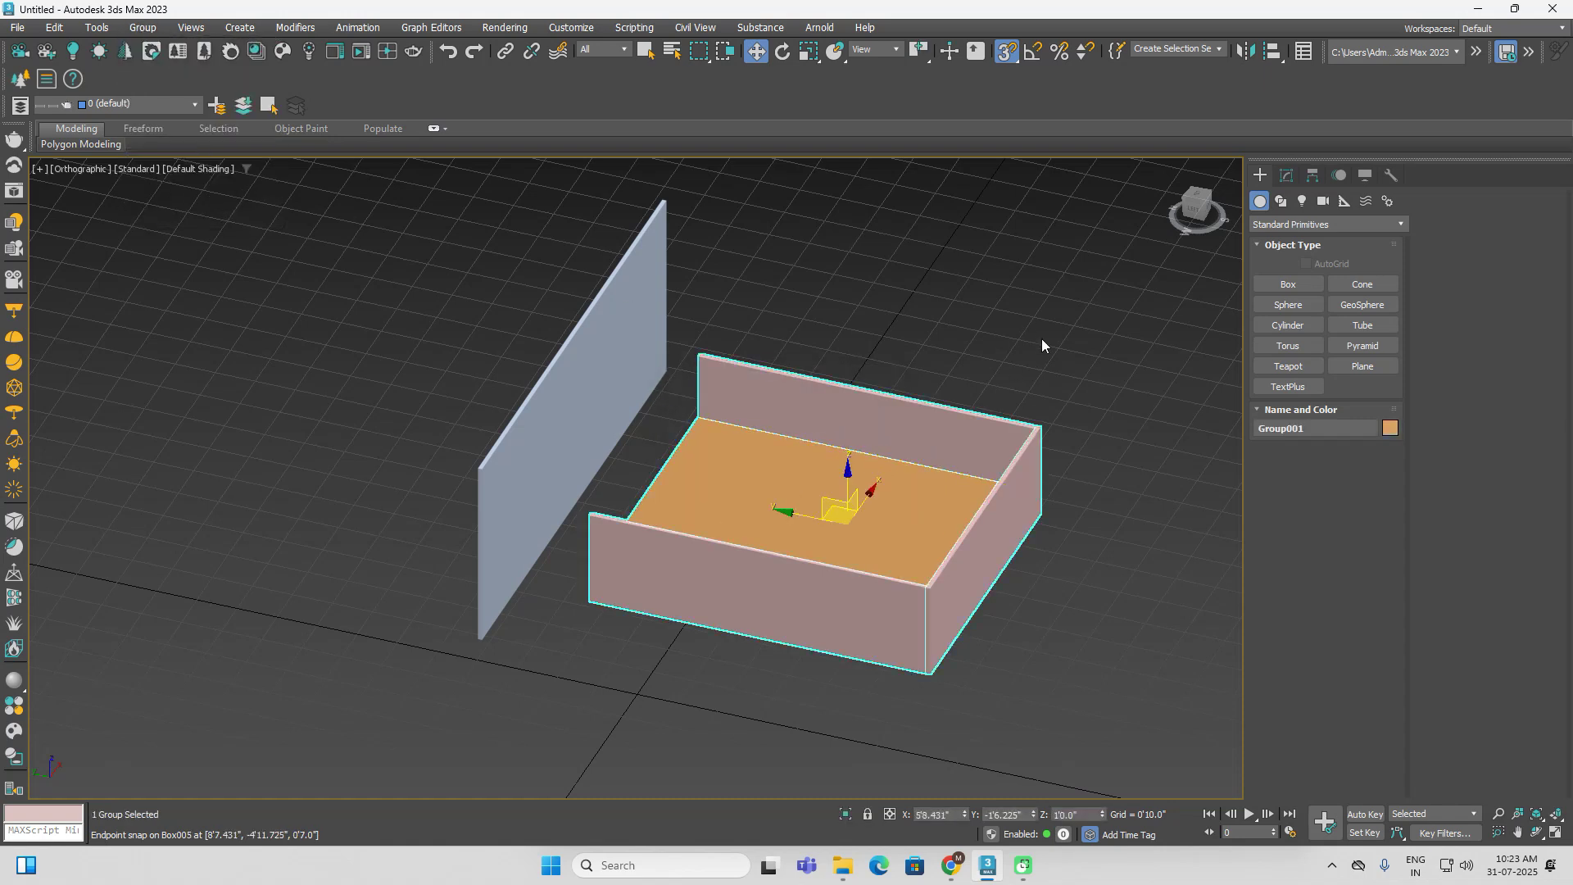
pyautogui.click(1040, 341)
# Select the four-part bed frame group and ungroup it
pyautogui.click(930, 439)
pyautogui.press('x')
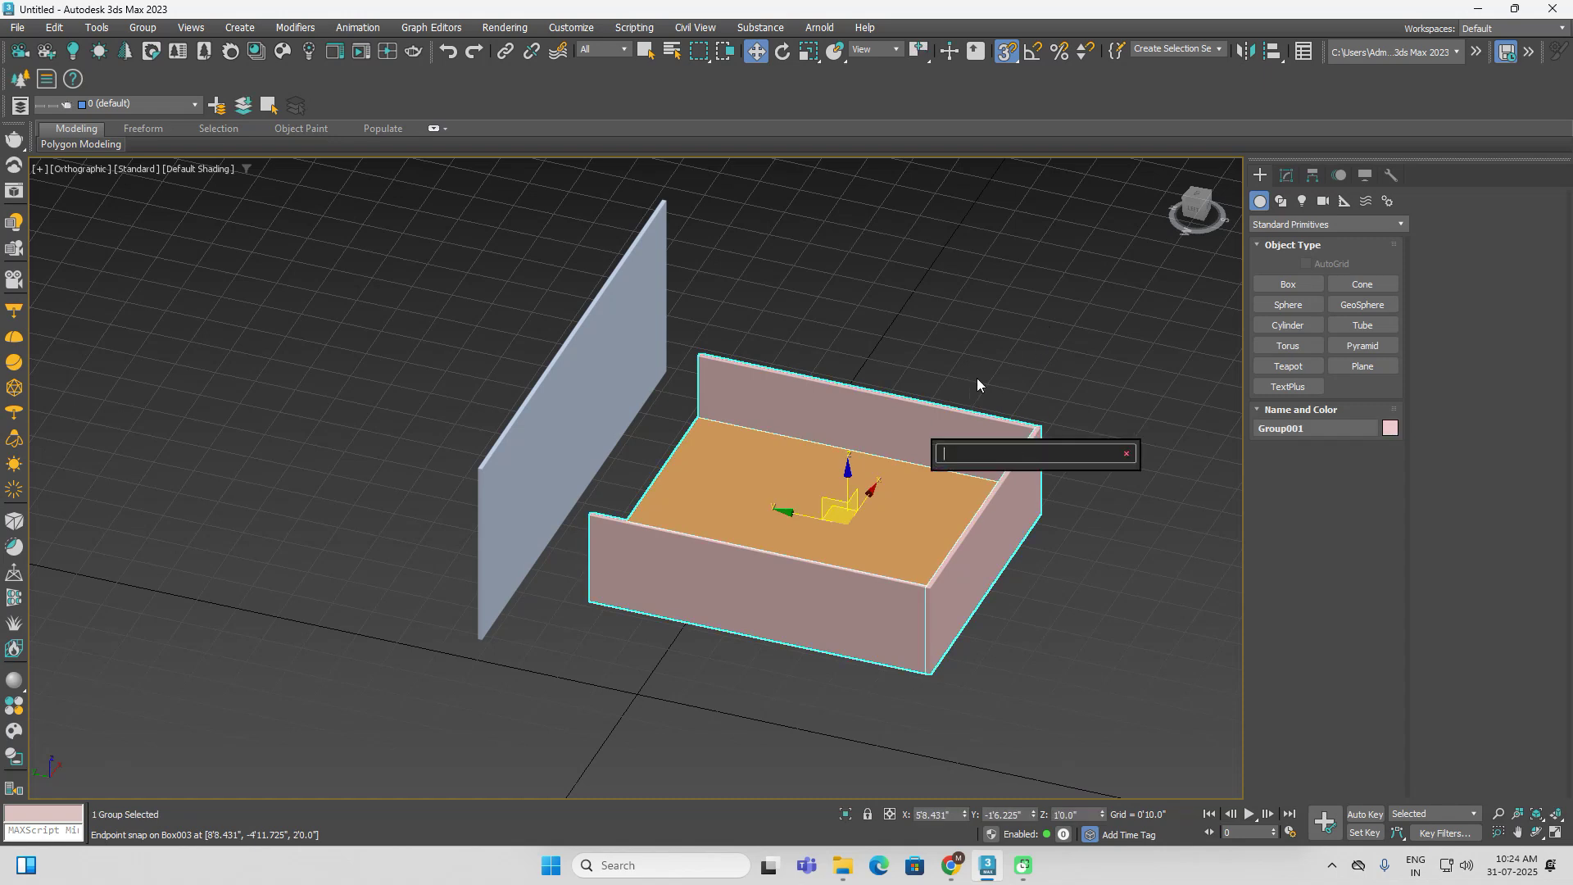
pyautogui.press('Escape')
pyautogui.press('x')
pyautogui.press('Escape')
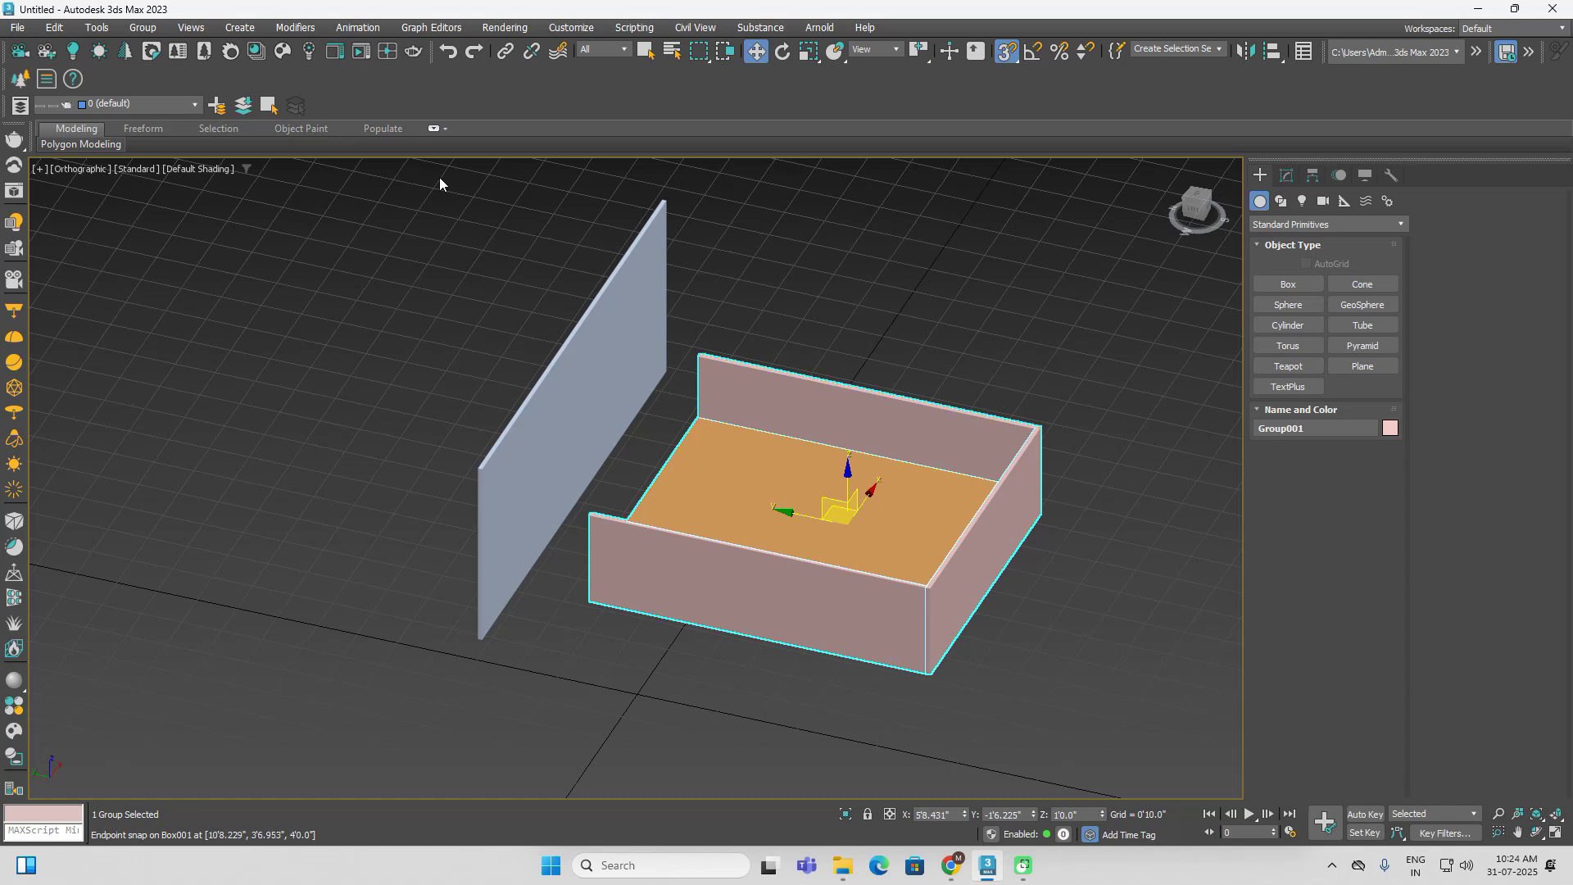
pyautogui.click(143, 28)
pyautogui.click(148, 74)
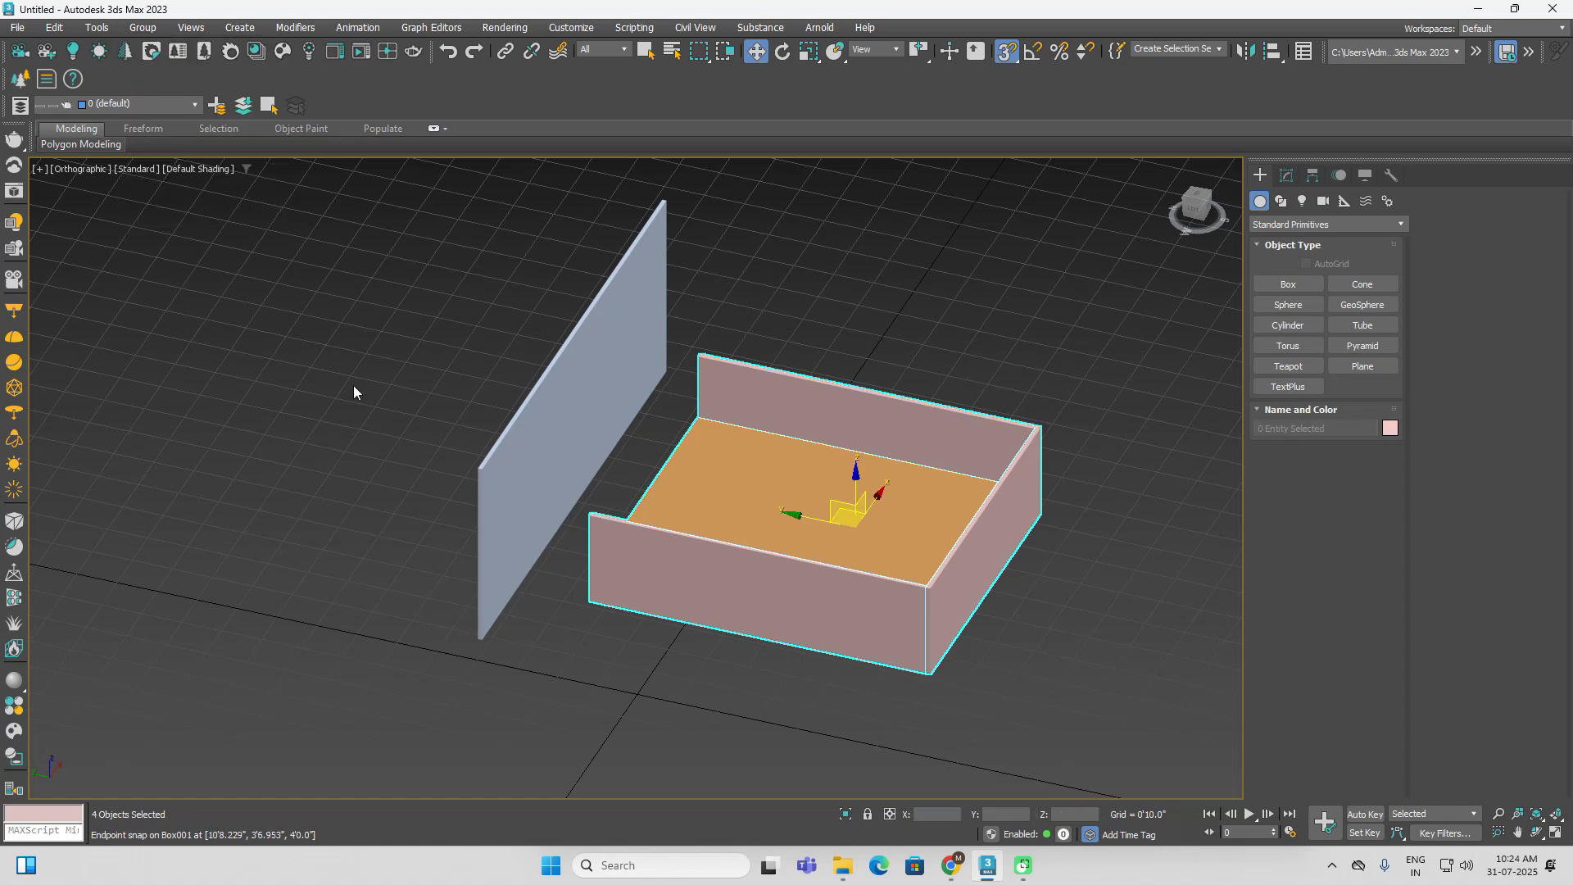
# Group only the two side panels and the end panel, leaving the base board out and keeping the default name
pyautogui.click(933, 430)
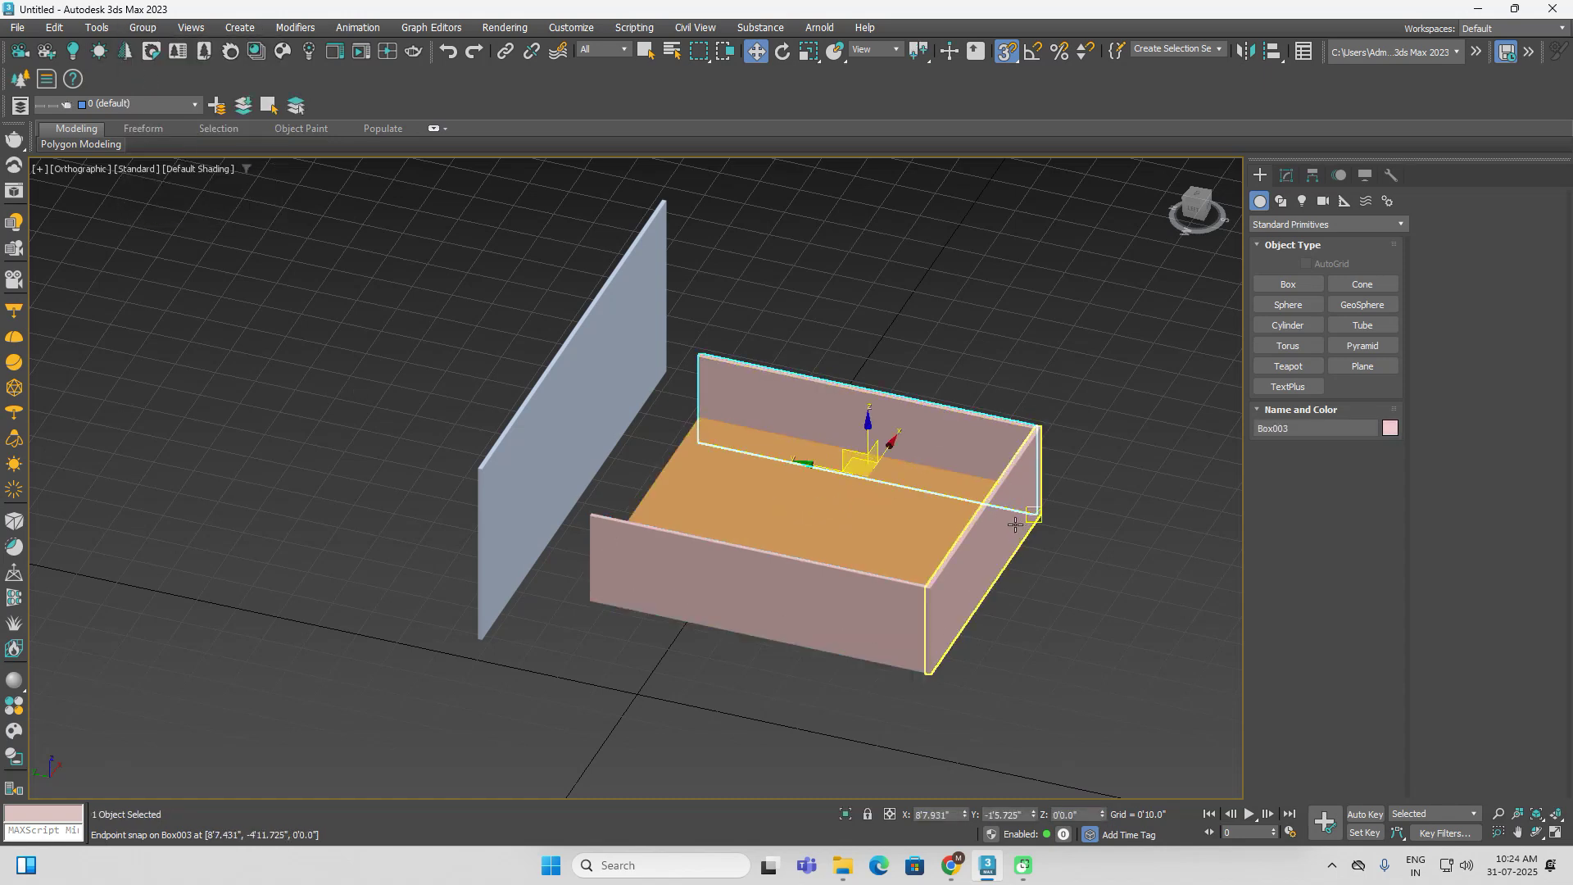
pyautogui.keyDown('ctrl'); pyautogui.click(1015, 524); pyautogui.keyUp('ctrl')
pyautogui.keyDown('ctrl'); pyautogui.click(856, 605); pyautogui.keyUp('ctrl')
pyautogui.click(143, 28)
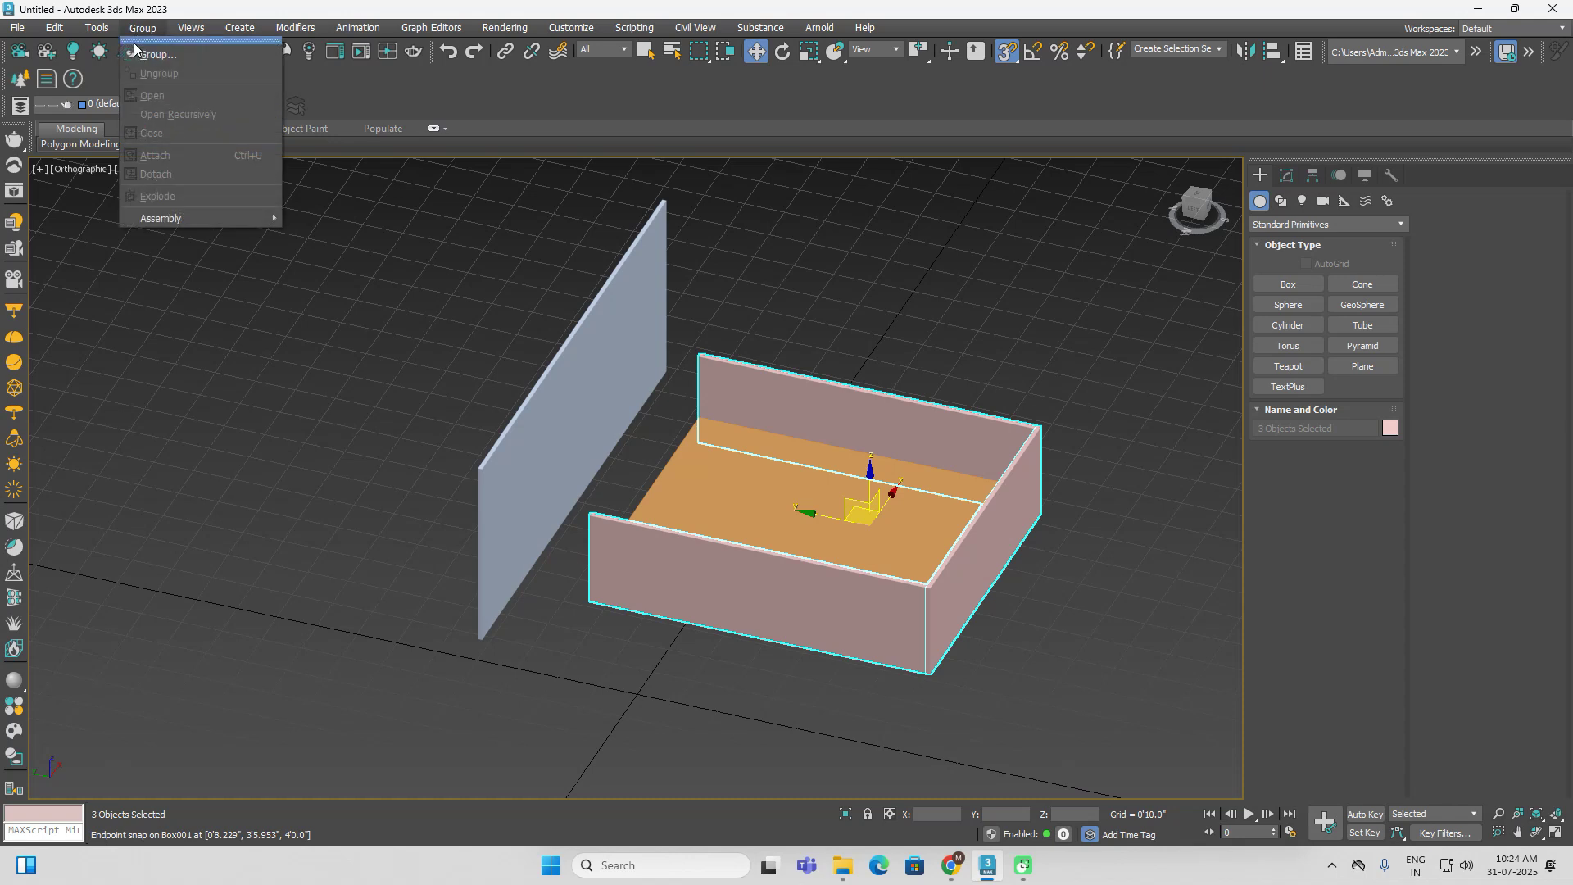
pyautogui.click(148, 52)
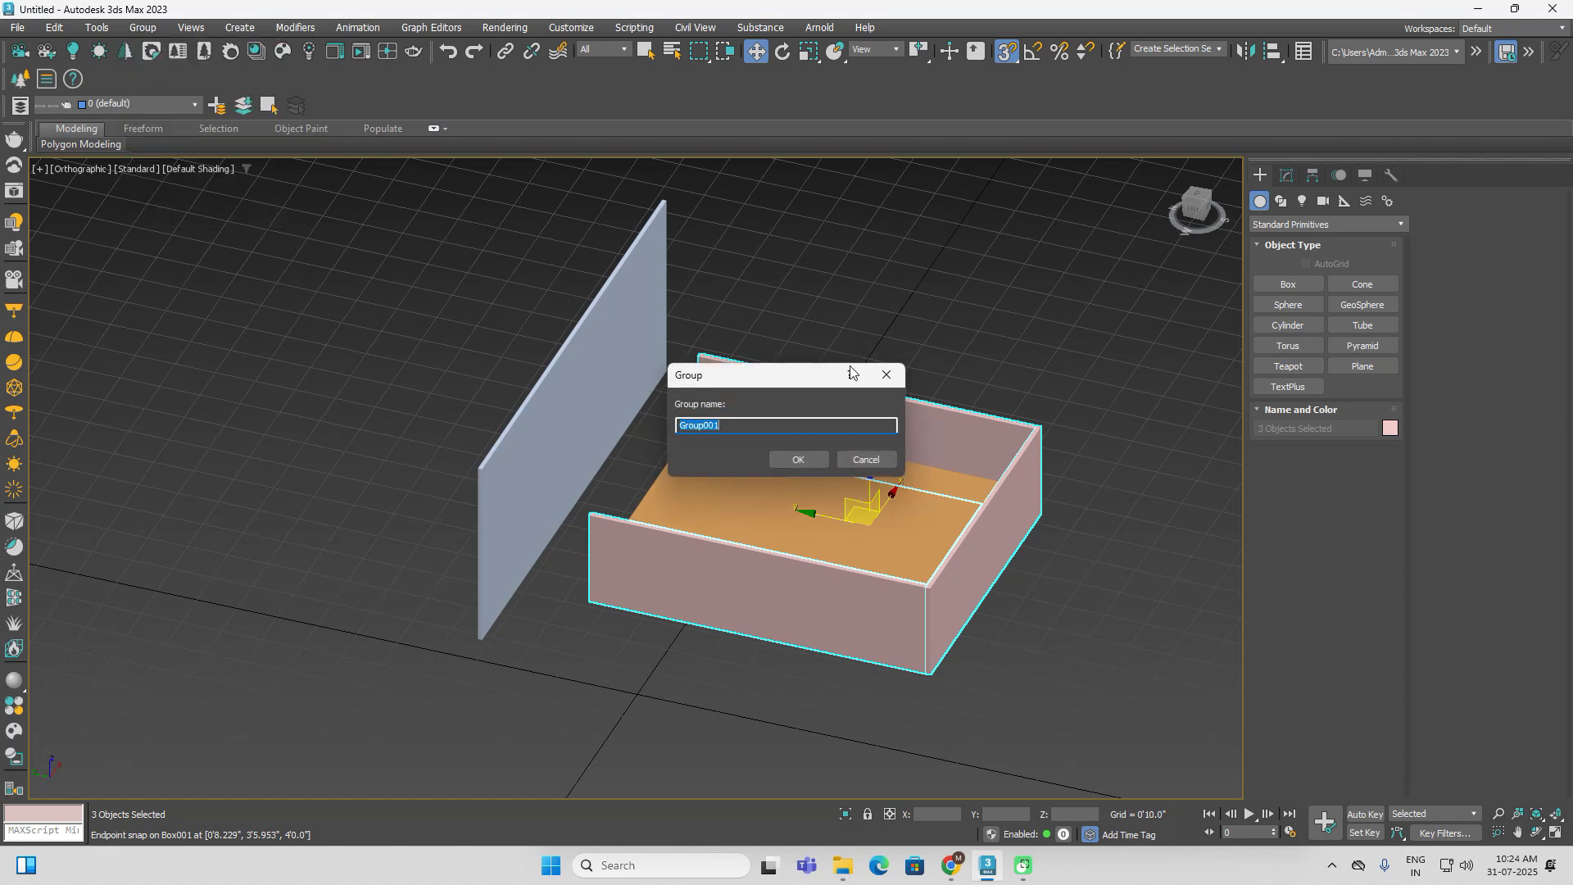
pyautogui.click(800, 459)
pyautogui.click(1010, 401)
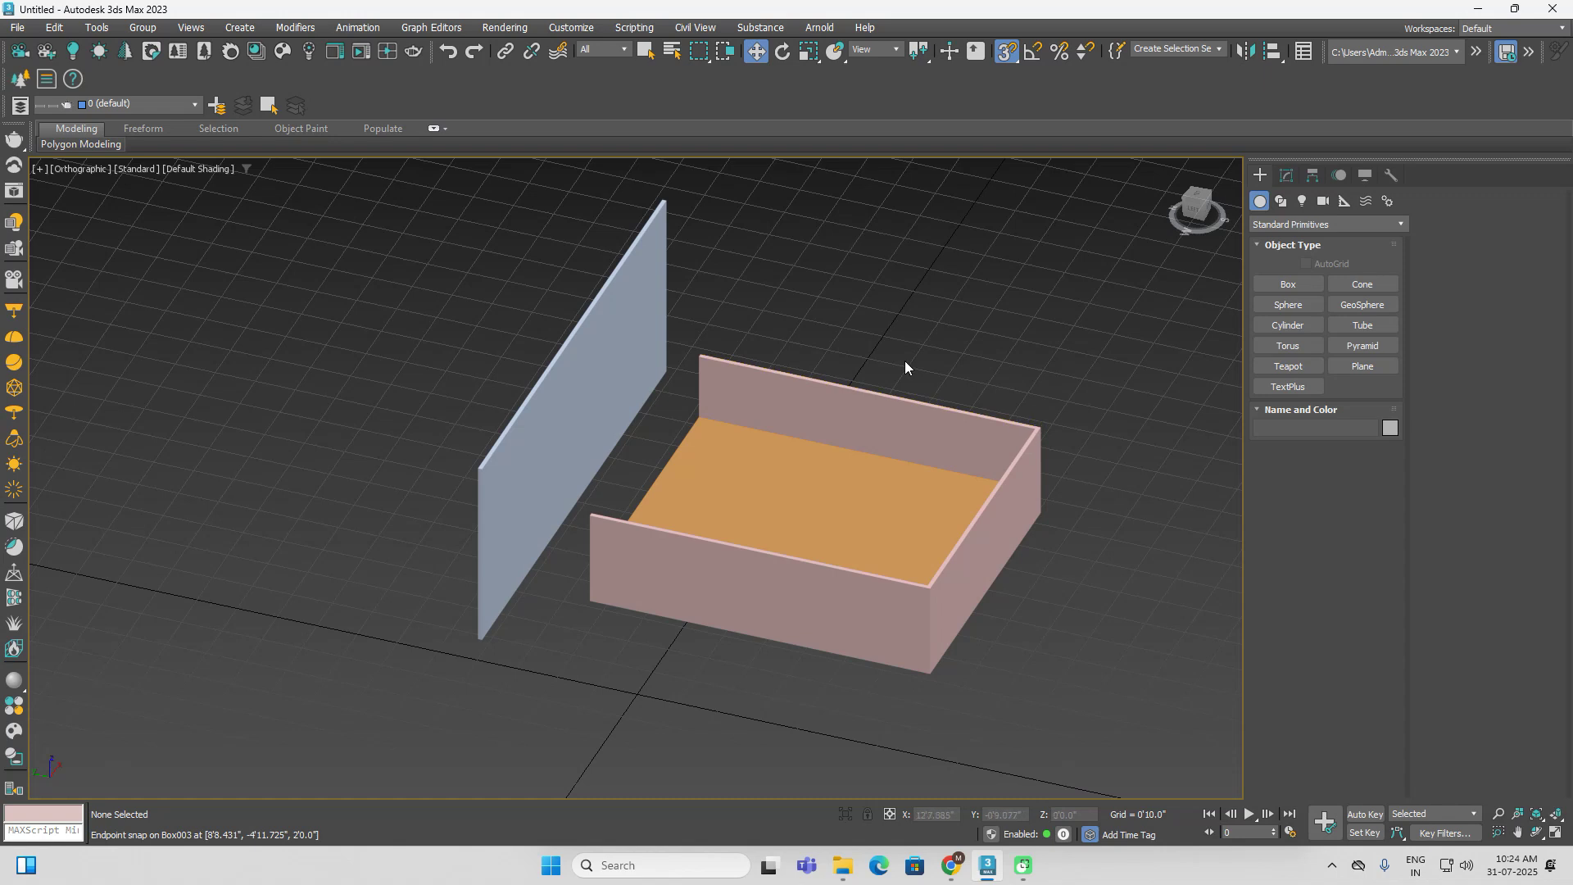
# Attach the base board to the existing group of side and end panels, and check the group's selection
pyautogui.click(158, 30)
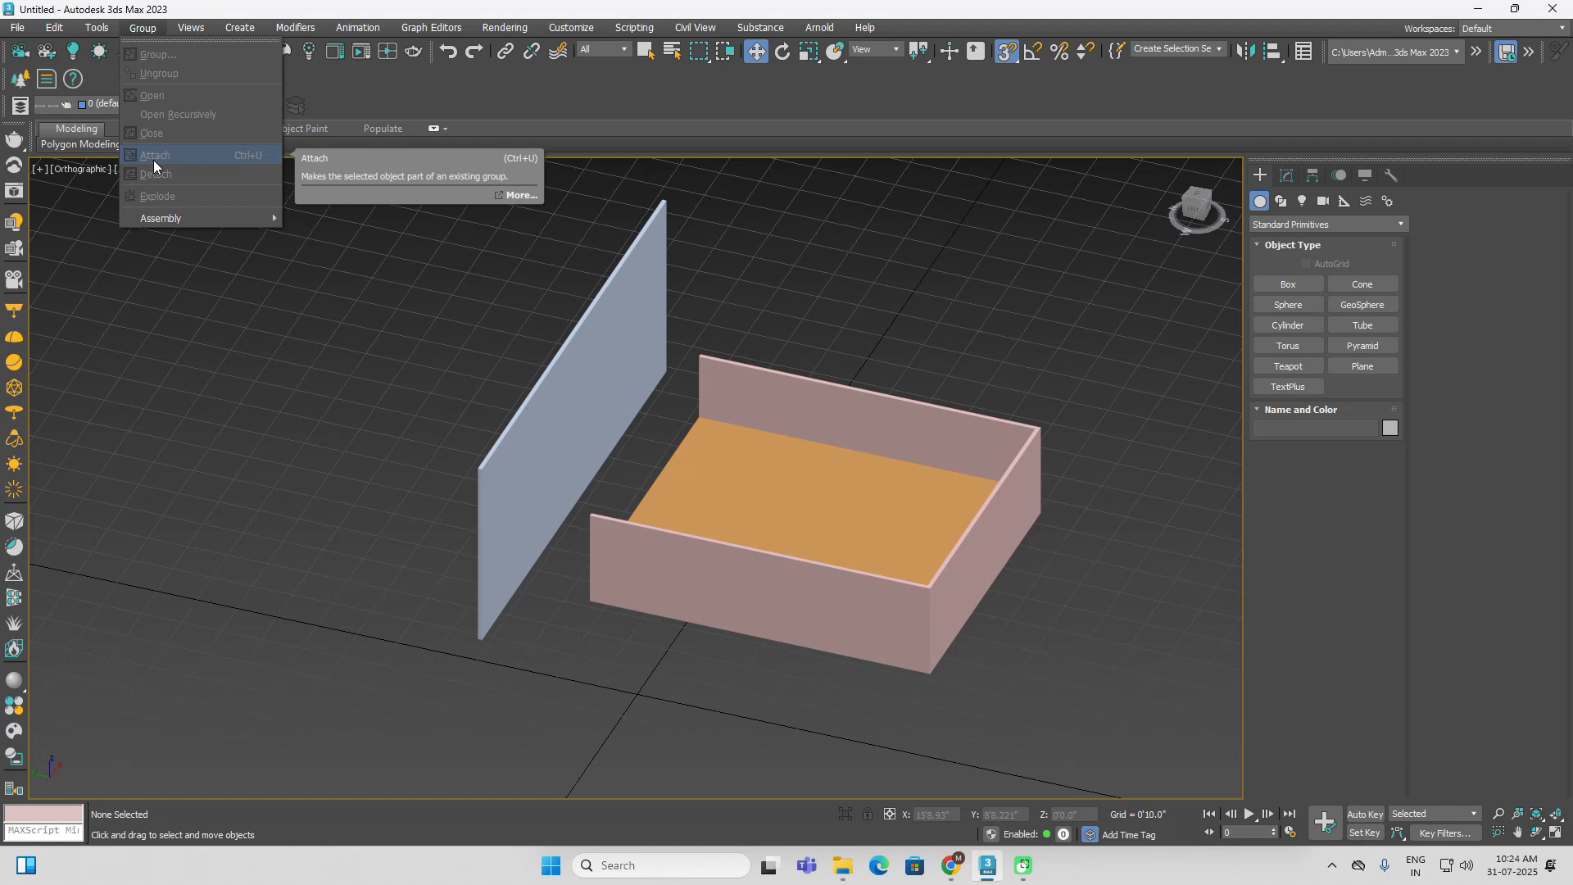
pyautogui.click(782, 499)
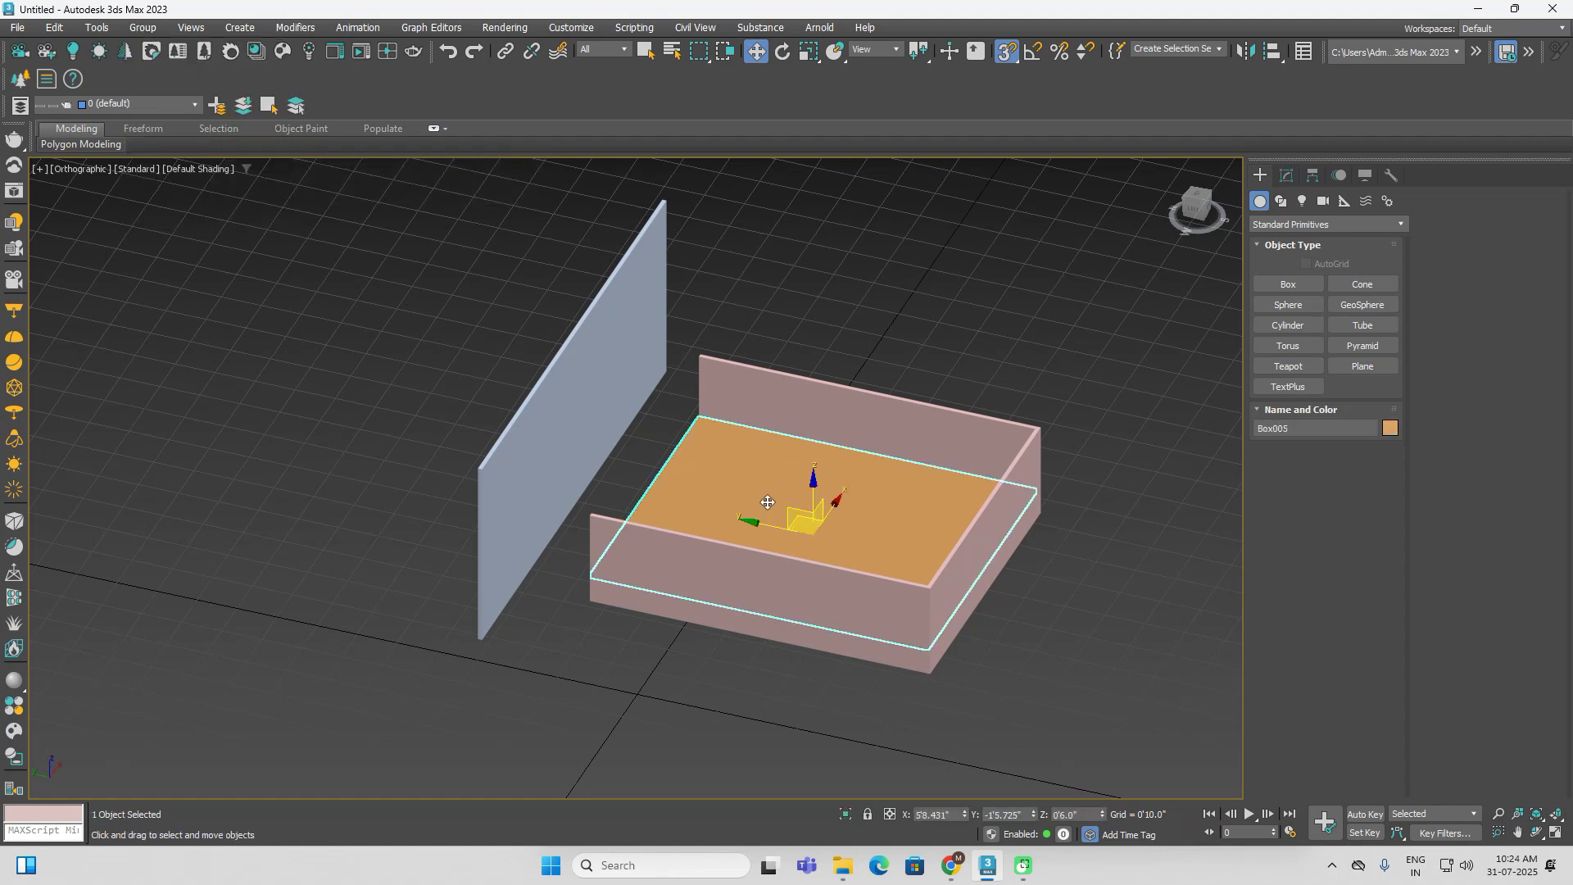
pyautogui.click(143, 28)
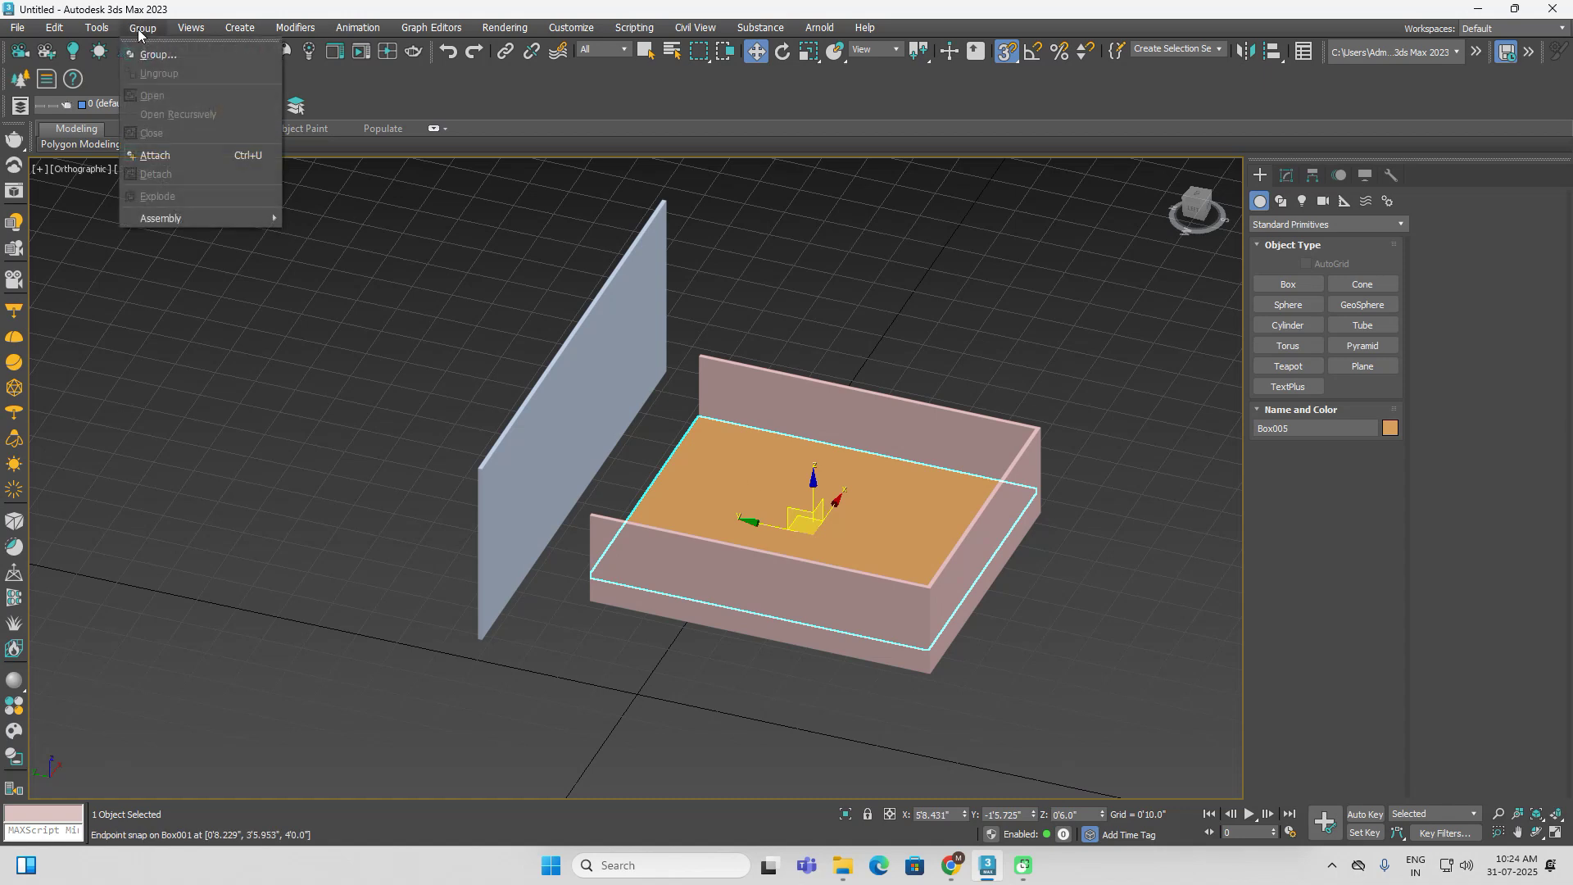
pyautogui.click(165, 156)
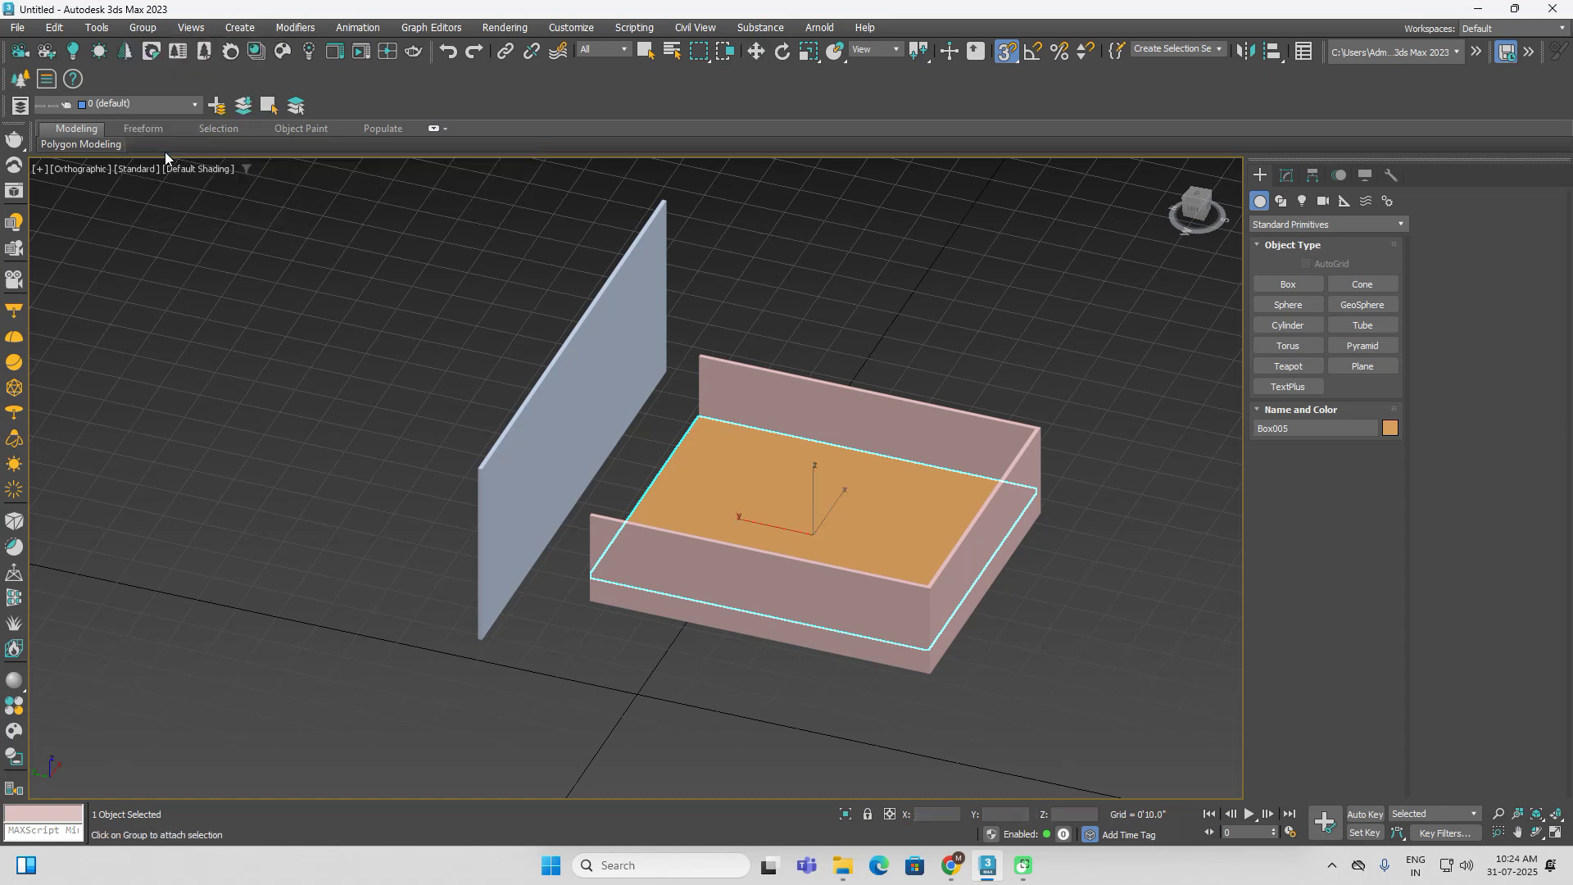
pyautogui.click(1010, 427)
pyautogui.click(991, 356)
pyautogui.click(1025, 490)
pyautogui.click(975, 324)
pyautogui.click(858, 443)
pyautogui.click(893, 331)
# Start aligning the bed frame group to the headboard, with the X, Y and Z positions all turned off
pyautogui.keyDown('alt'); pyautogui.moveTo(917, 313); pyautogui.dragTo(851, 358, button='middle'); pyautogui.keyUp('alt')
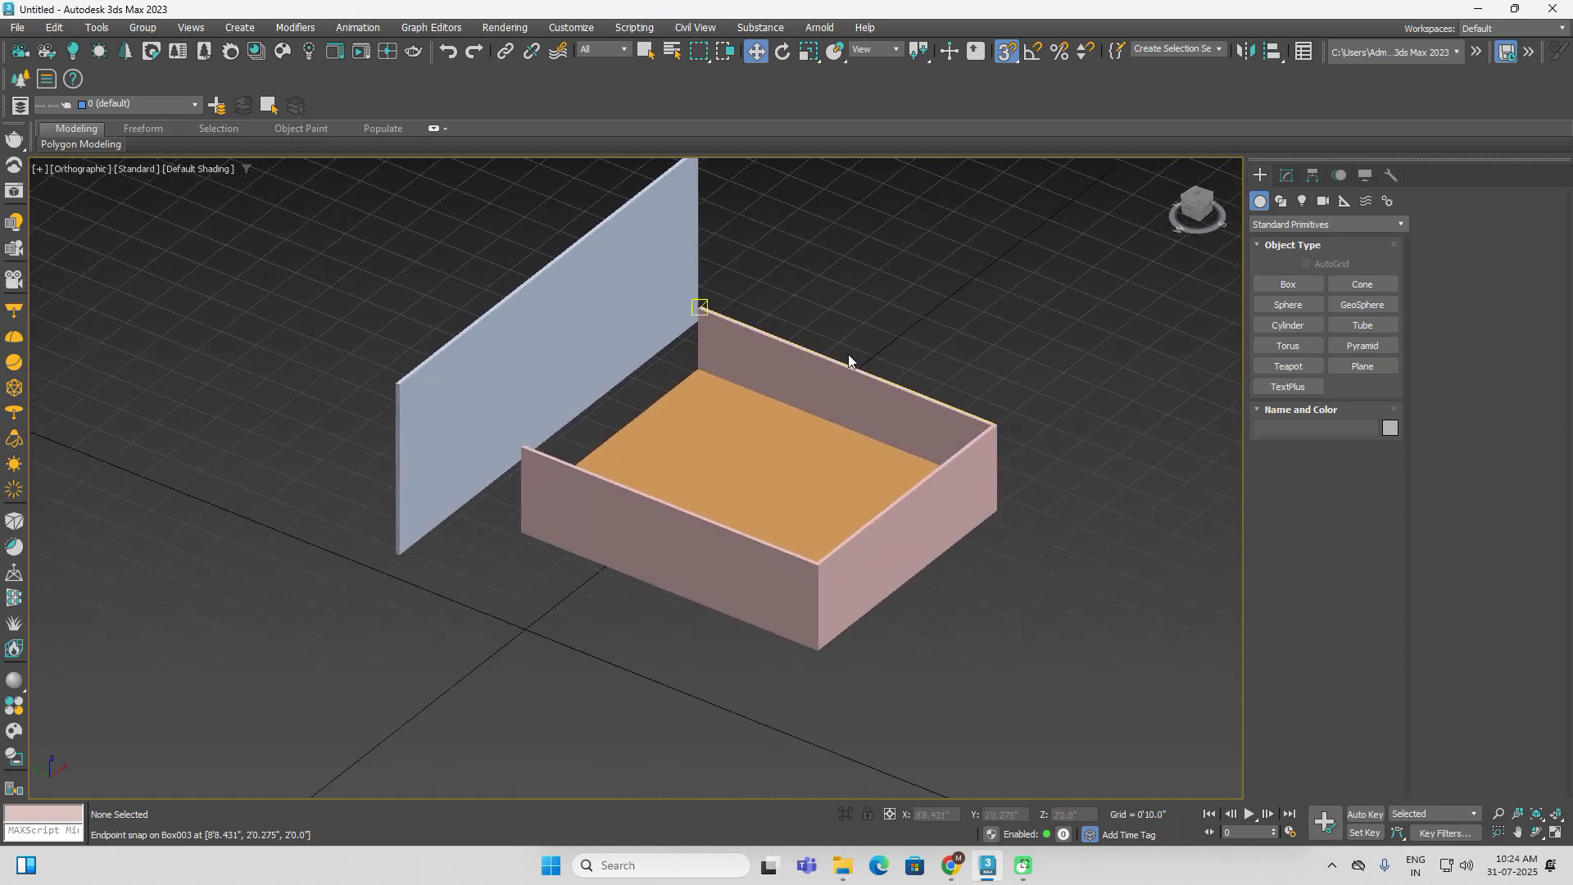
pyautogui.keyDown('alt'); pyautogui.moveTo(987, 450); pyautogui.dragTo(834, 355, button='middle'); pyautogui.keyUp('alt')
pyautogui.moveTo(942, 426); pyautogui.dragTo(906, 519, button='middle')
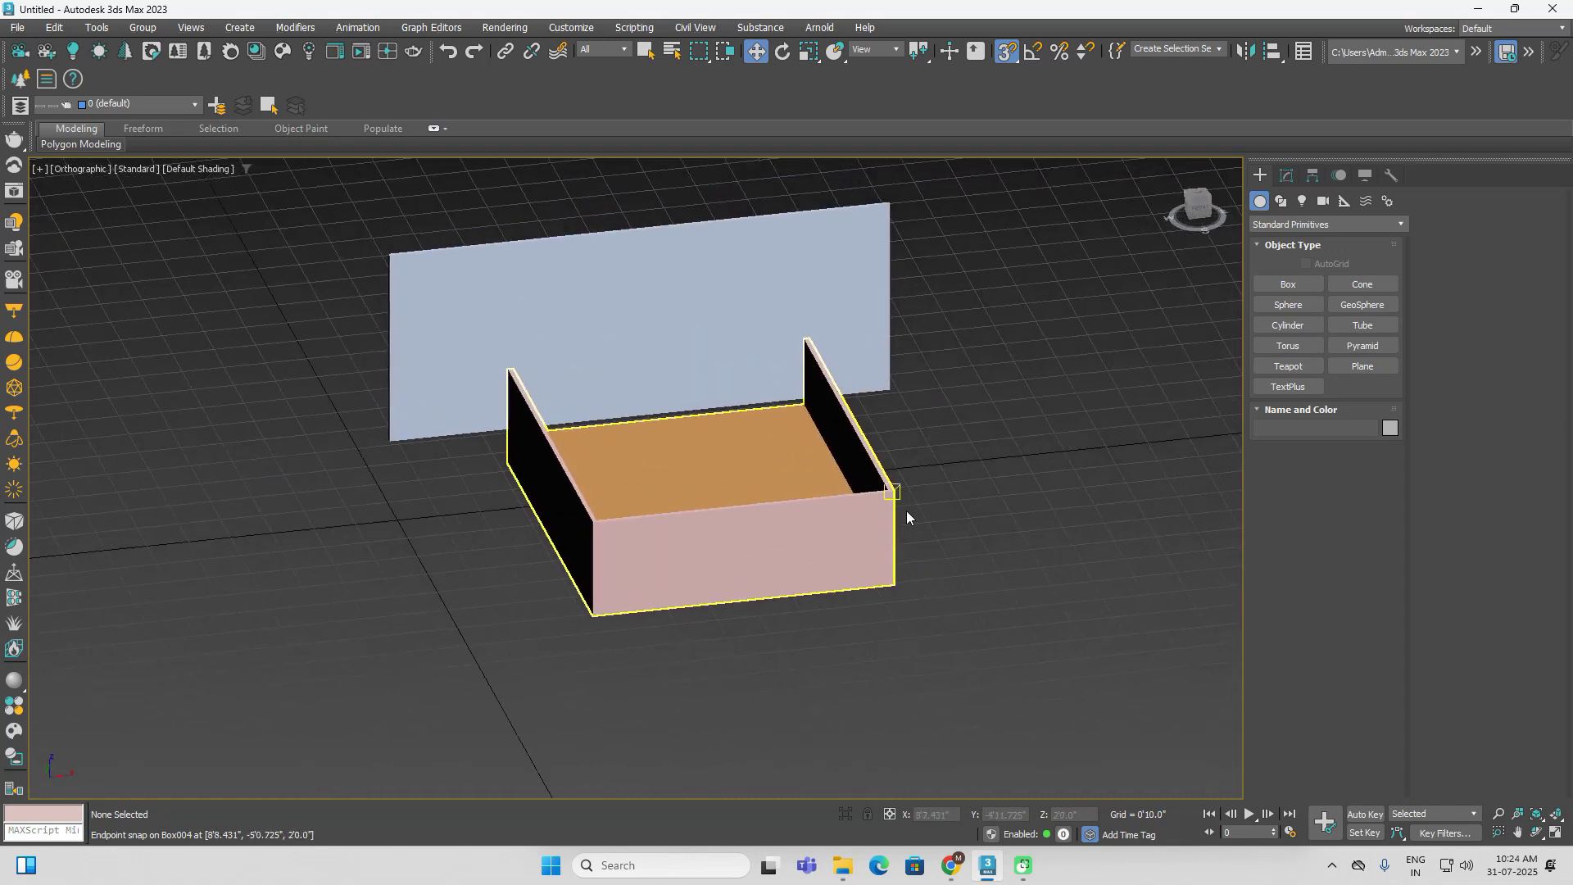
pyautogui.moveTo(726, 521); pyautogui.dragTo(720, 593, button='middle')
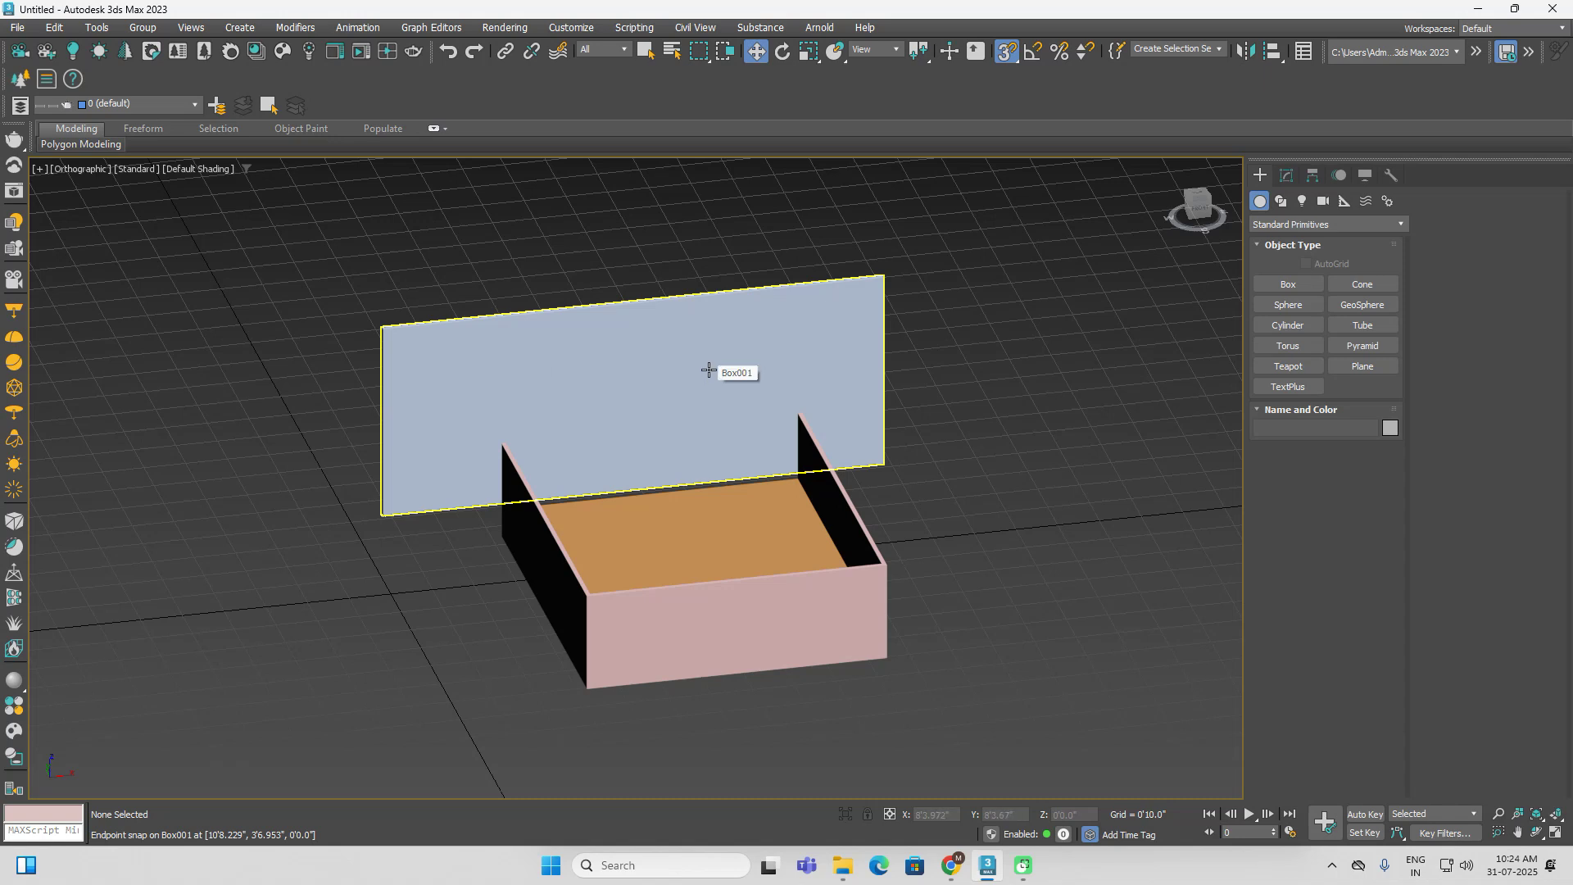
pyautogui.keyDown('alt'); pyautogui.moveTo(568, 445); pyautogui.dragTo(618, 450, button='middle'); pyautogui.keyUp('alt')
pyautogui.click(875, 441)
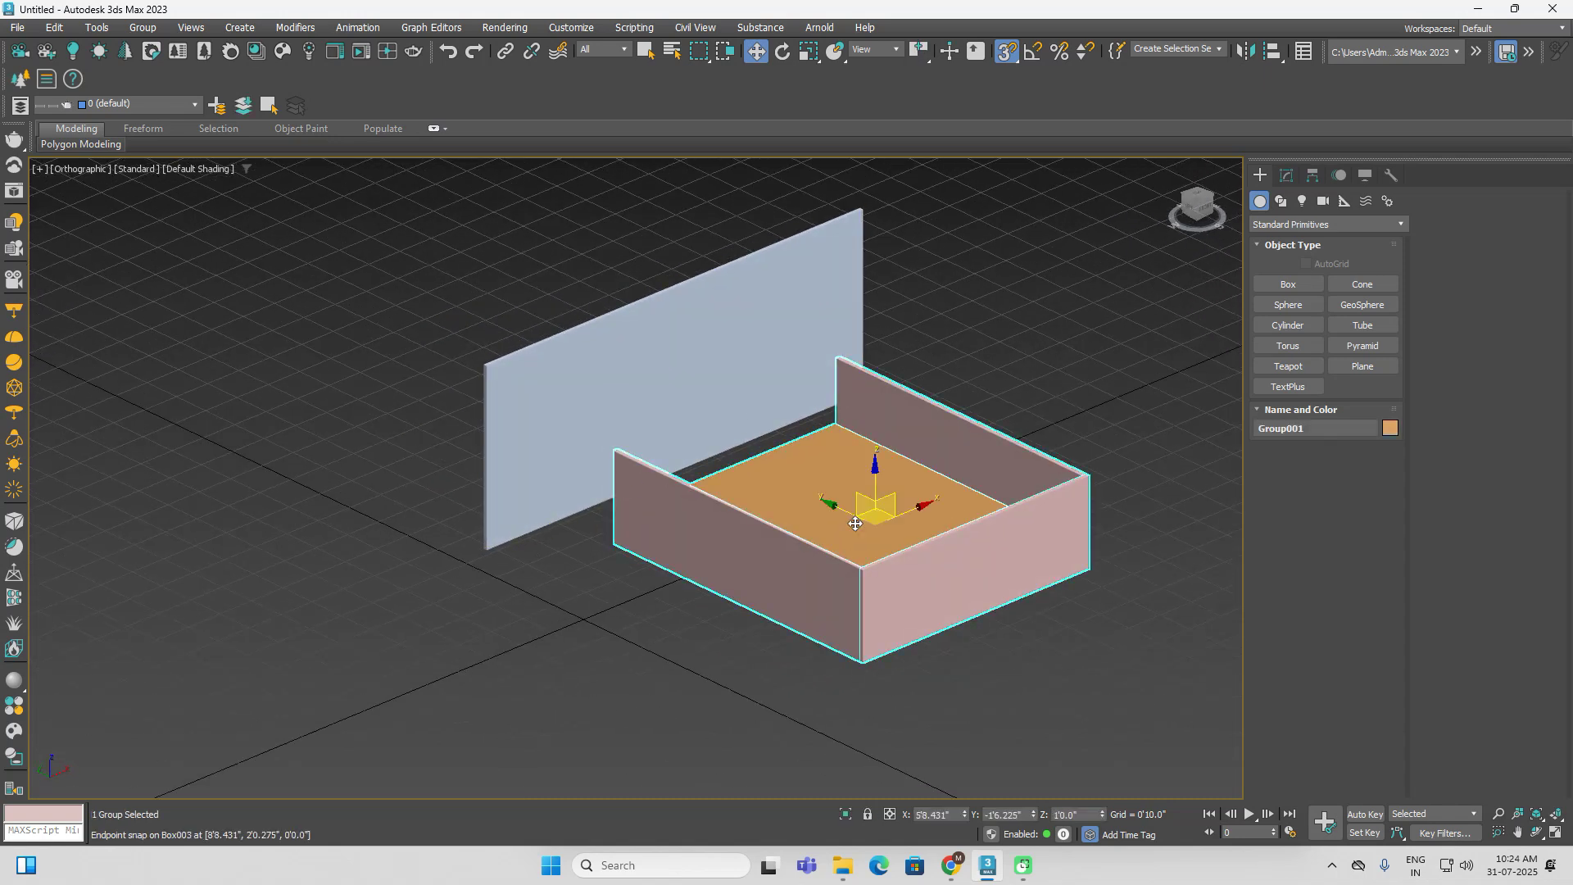
pyautogui.click(1274, 53)
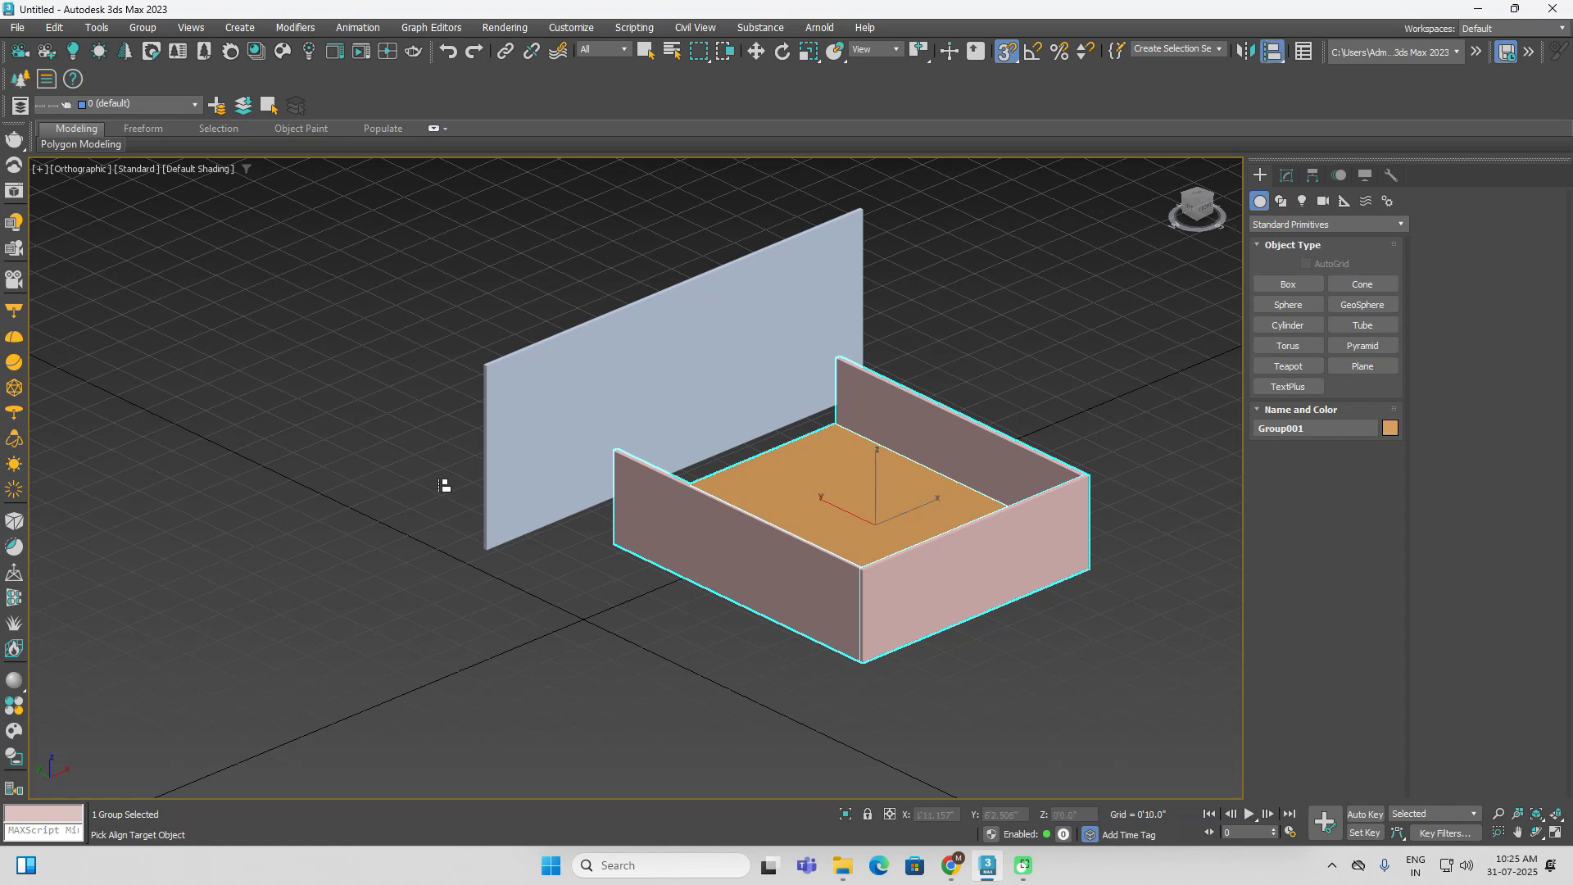
pyautogui.click(523, 456)
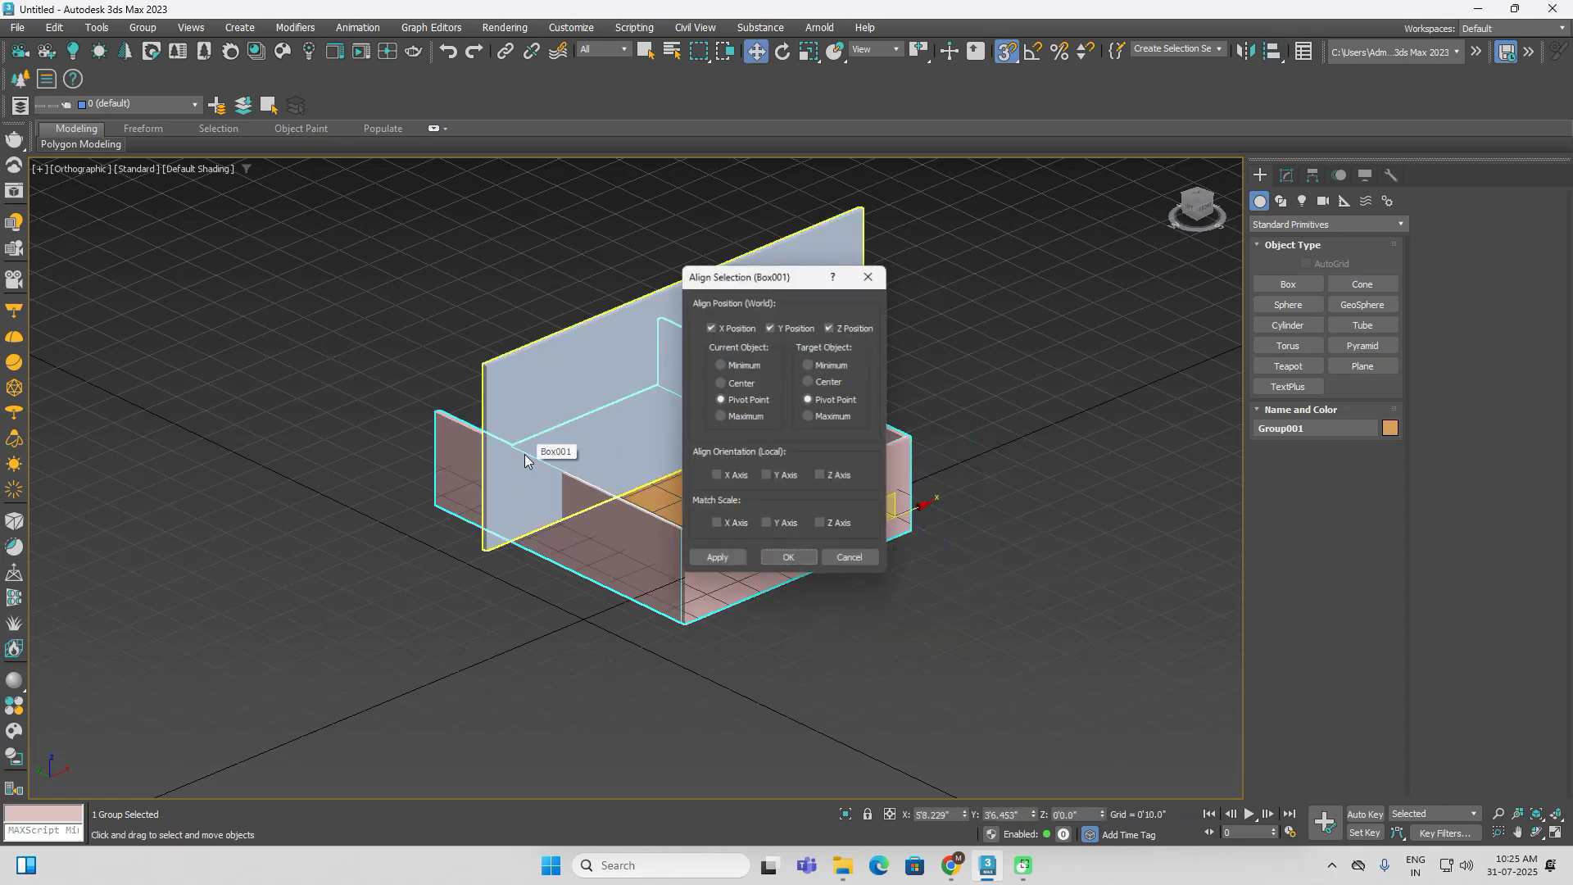
pyautogui.moveTo(786, 272); pyautogui.dragTo(996, 278)
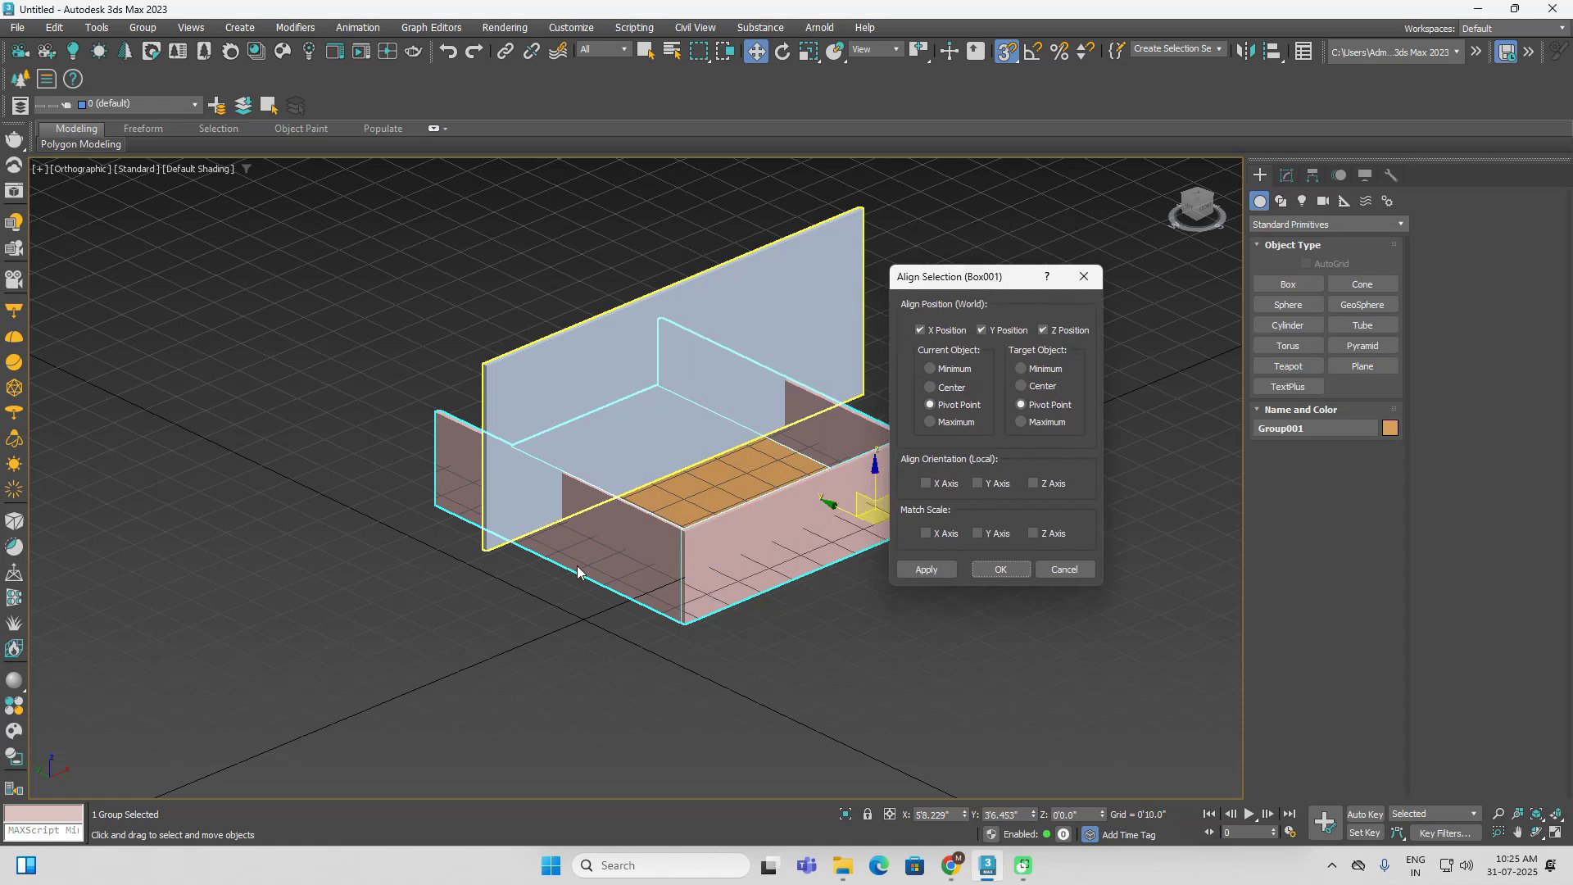
pyautogui.click(944, 330)
pyautogui.click(1003, 331)
pyautogui.click(1059, 327)
pyautogui.moveTo(977, 279); pyautogui.dragTo(1181, 301)
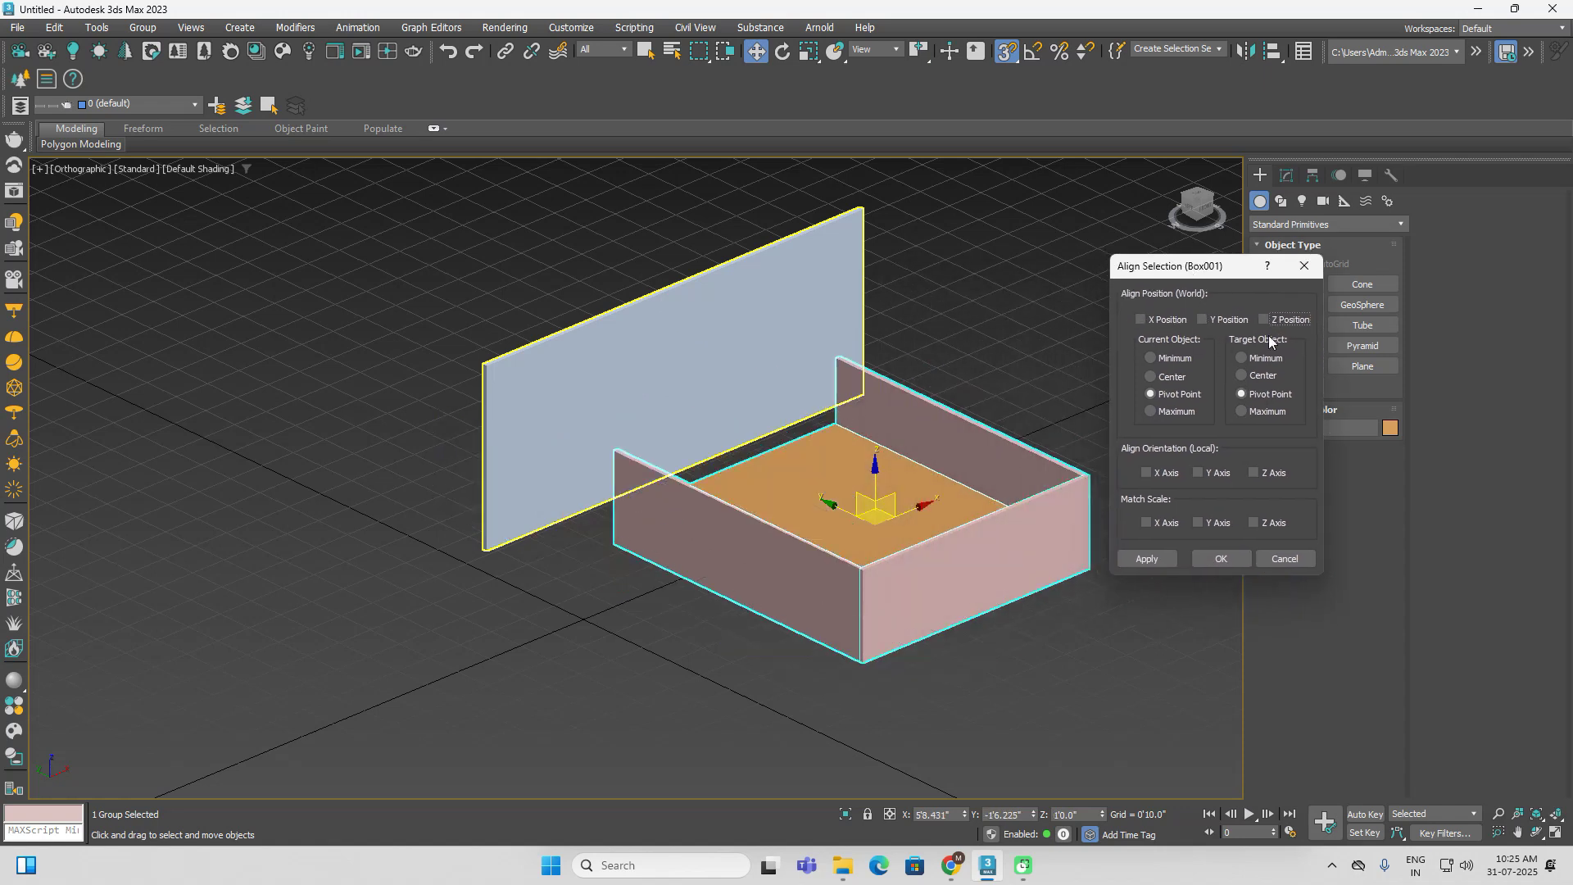
# Preview pivot-to-pivot alignment of the bed frame group on the X, Y and Z positions, and cancel the alignment
pyautogui.click(1168, 320)
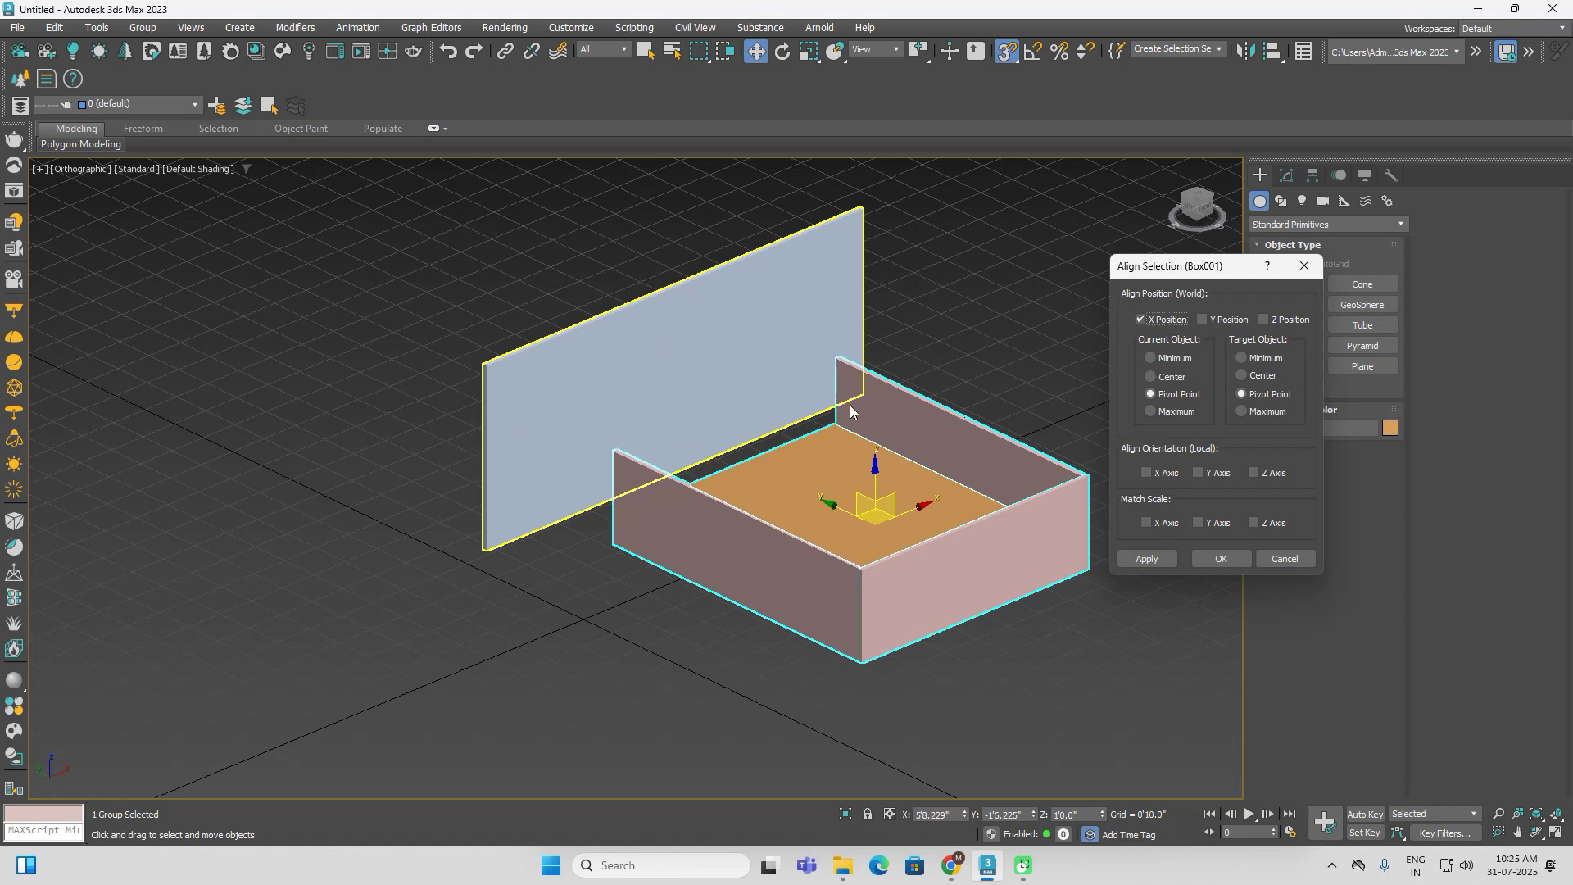
pyautogui.click(1206, 321)
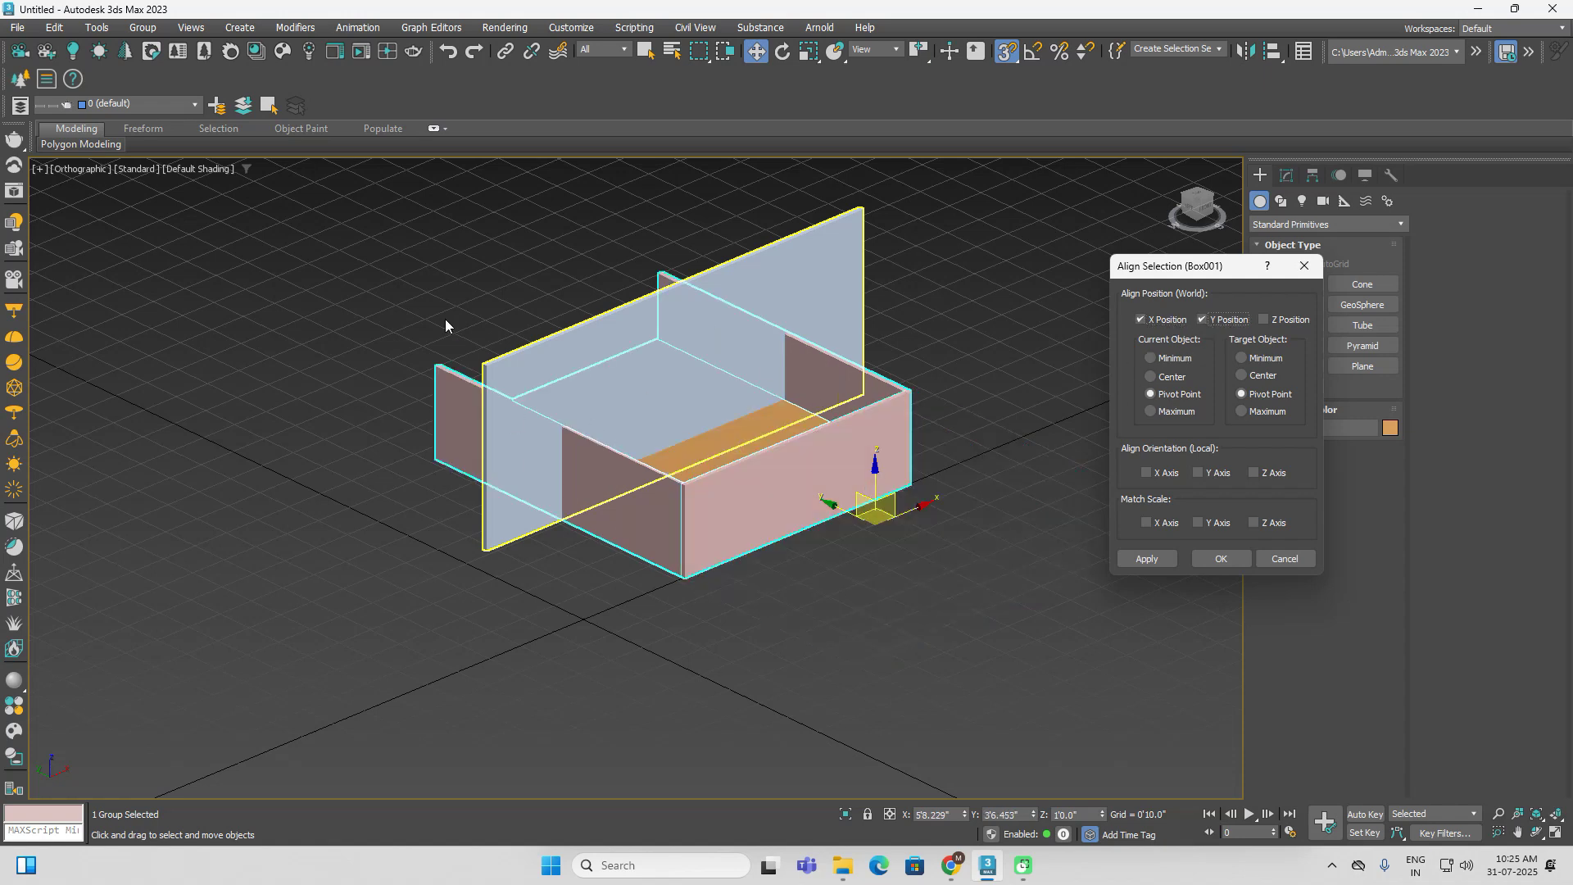
pyautogui.click(1201, 320)
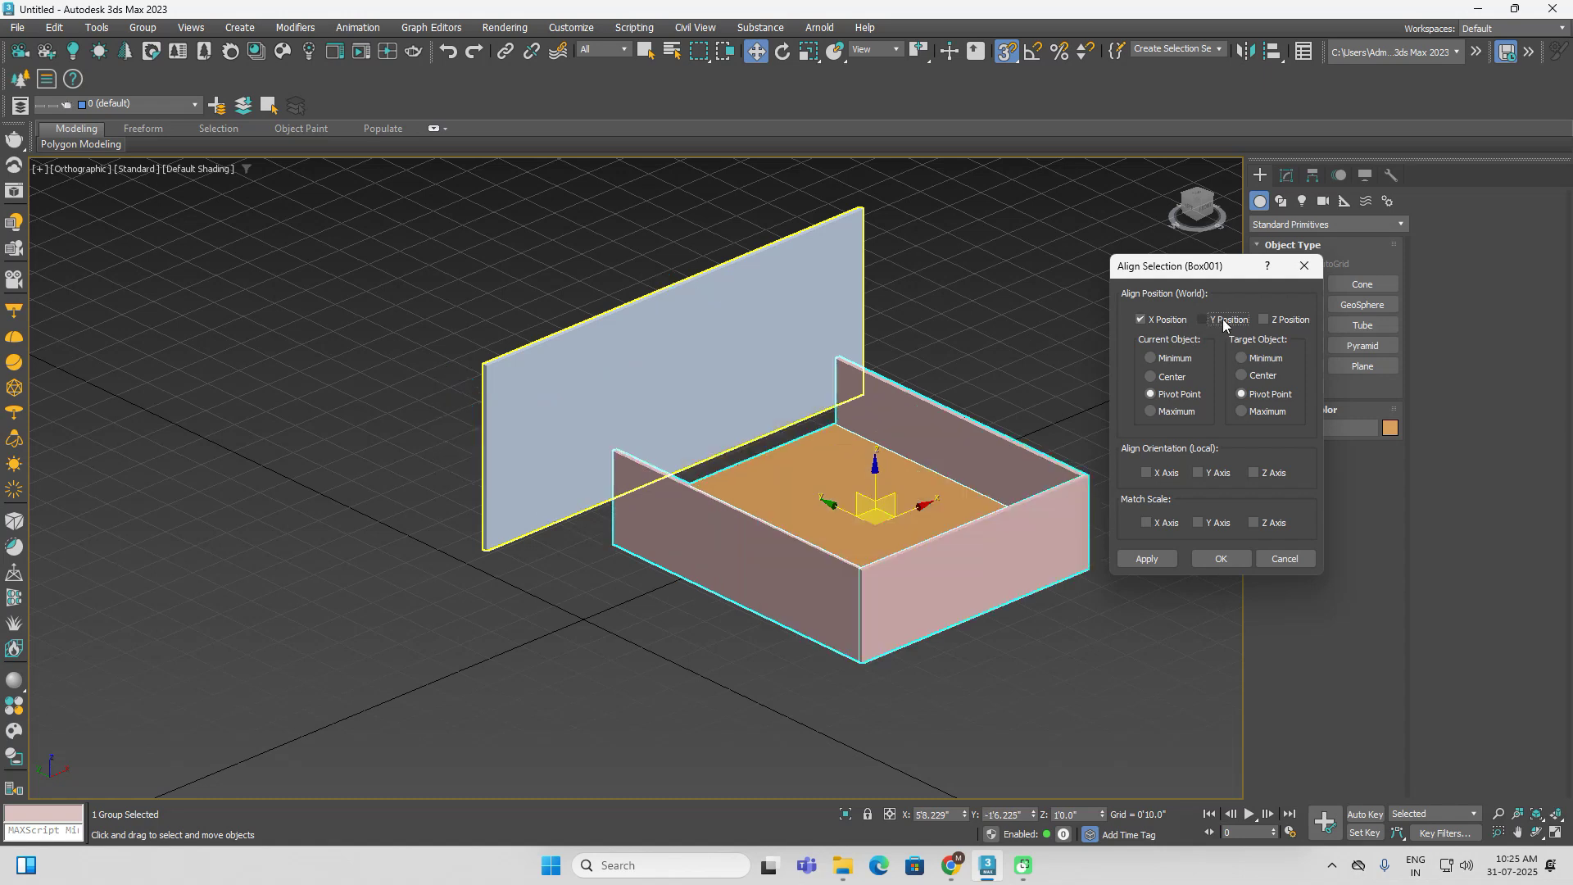
pyautogui.click(1285, 323)
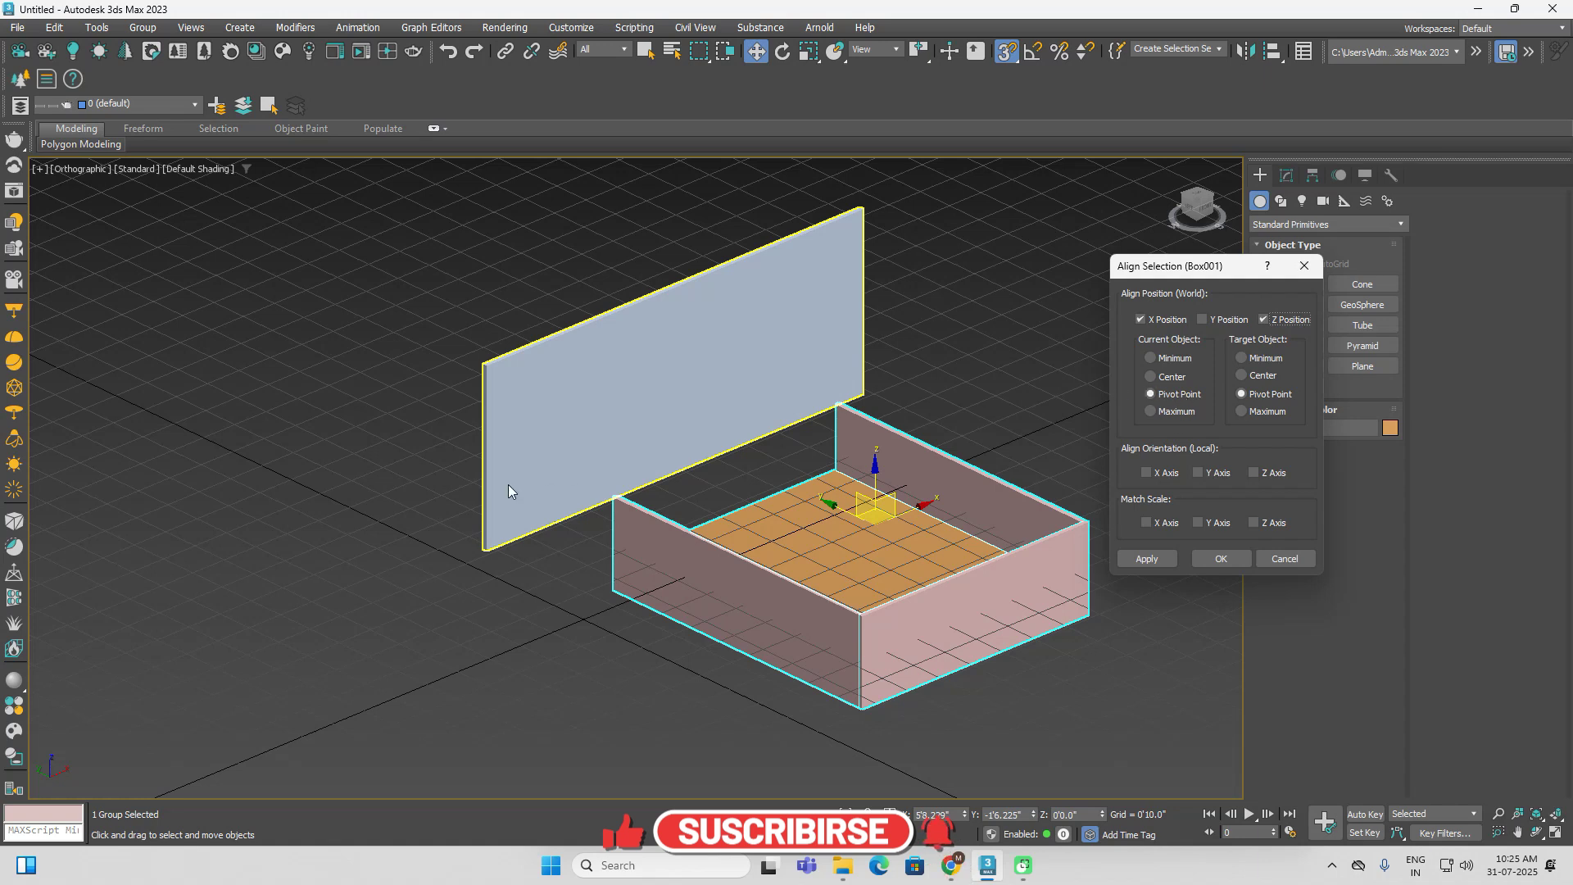
pyautogui.click(1211, 318)
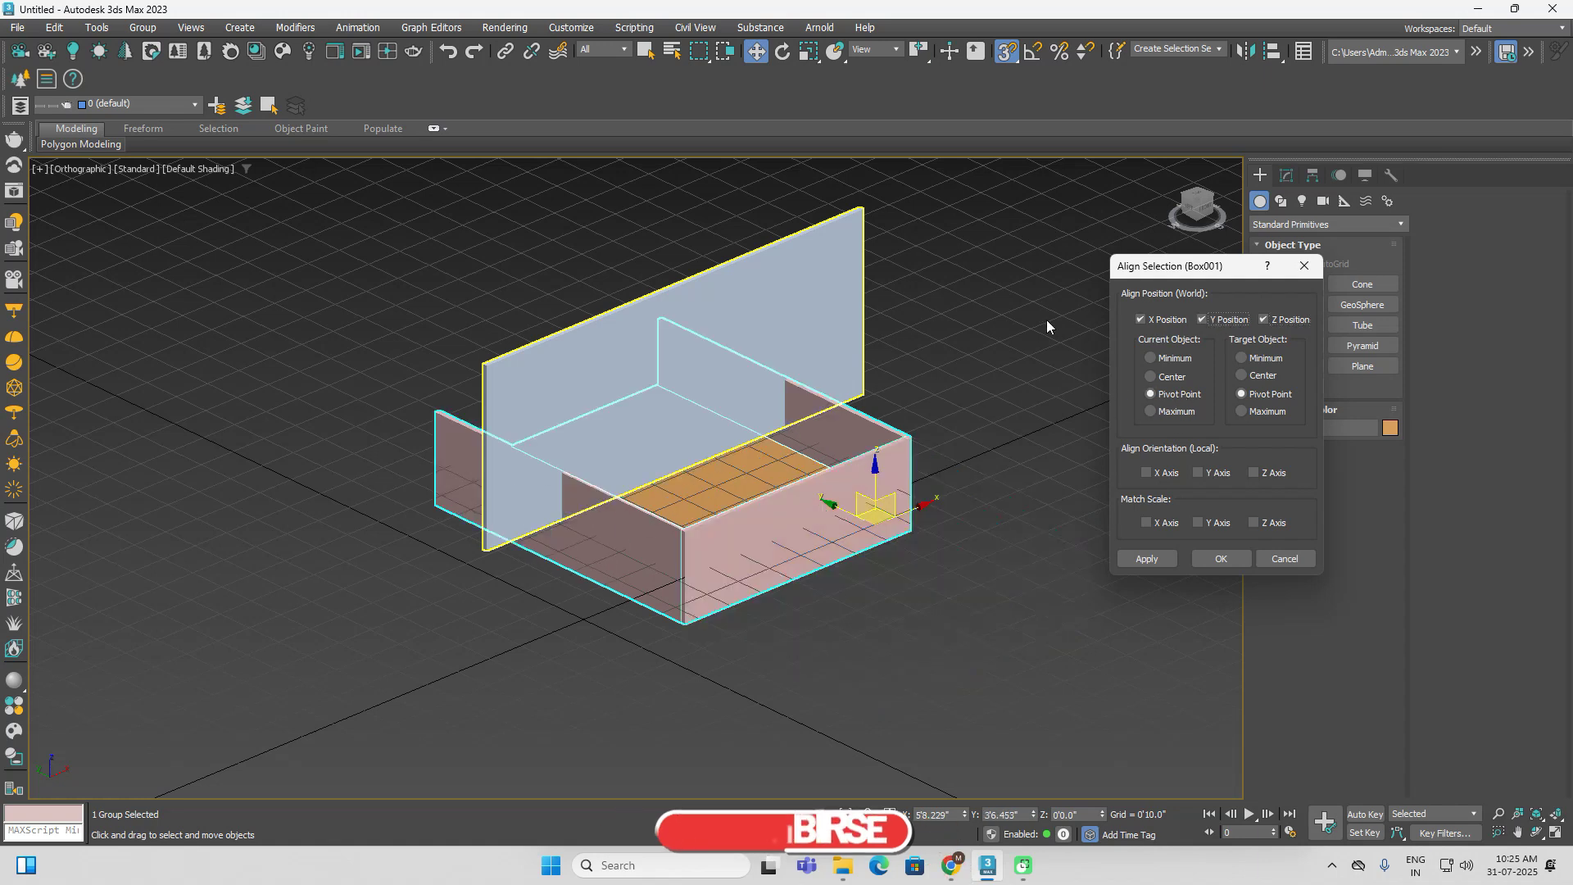
pyautogui.click(1290, 558)
pyautogui.click(1181, 587)
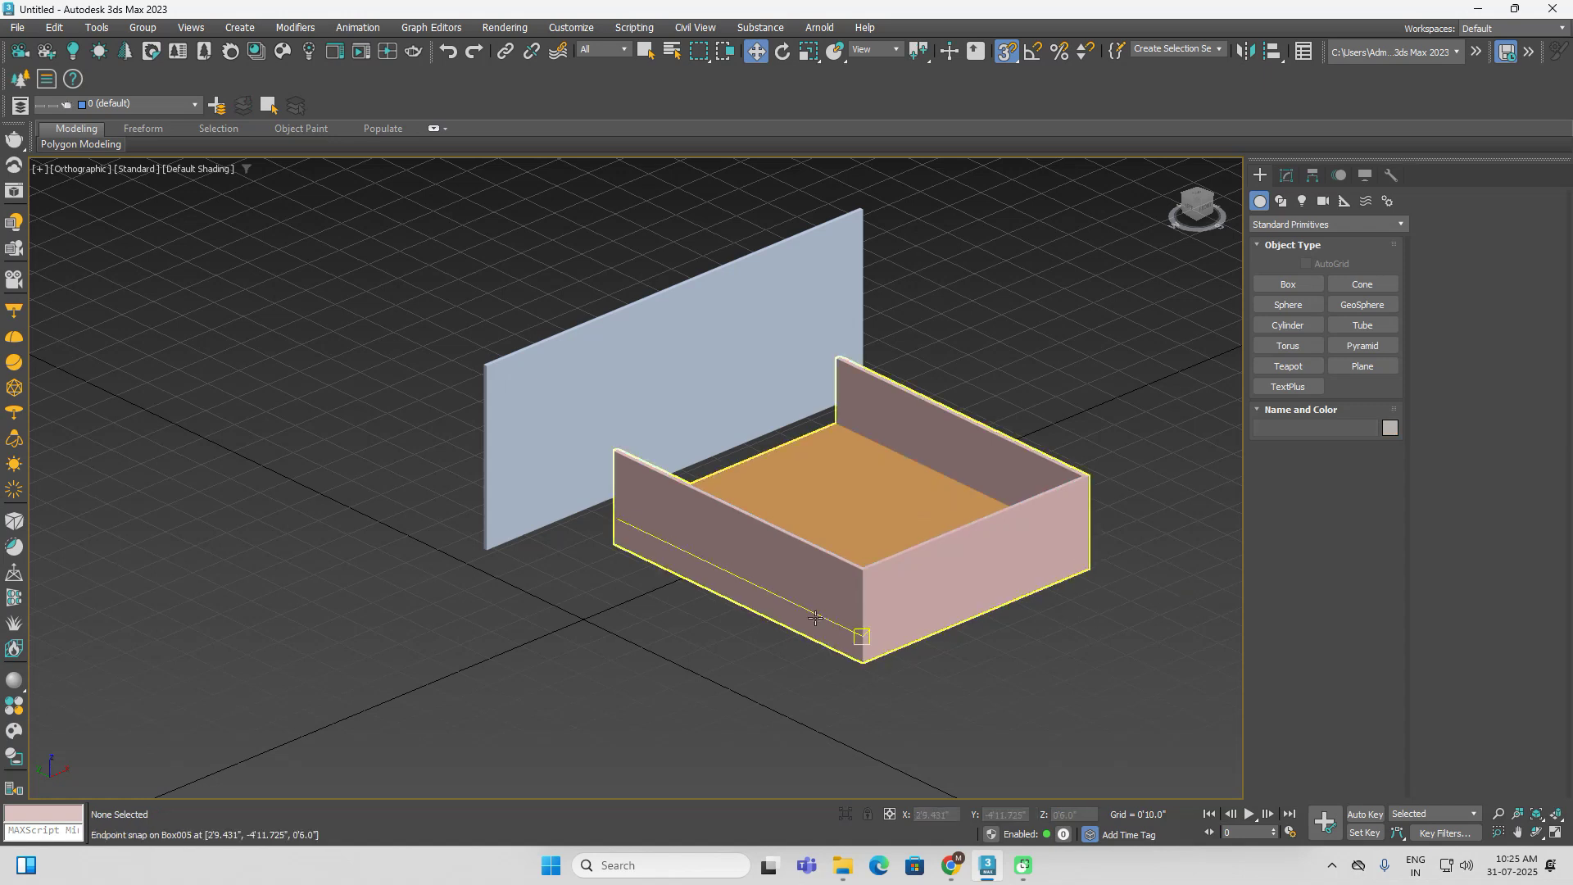
# Move the bed frame group so its near lower side-panel corner snaps to the headboard's matching bottom corner
pyautogui.click(738, 545)
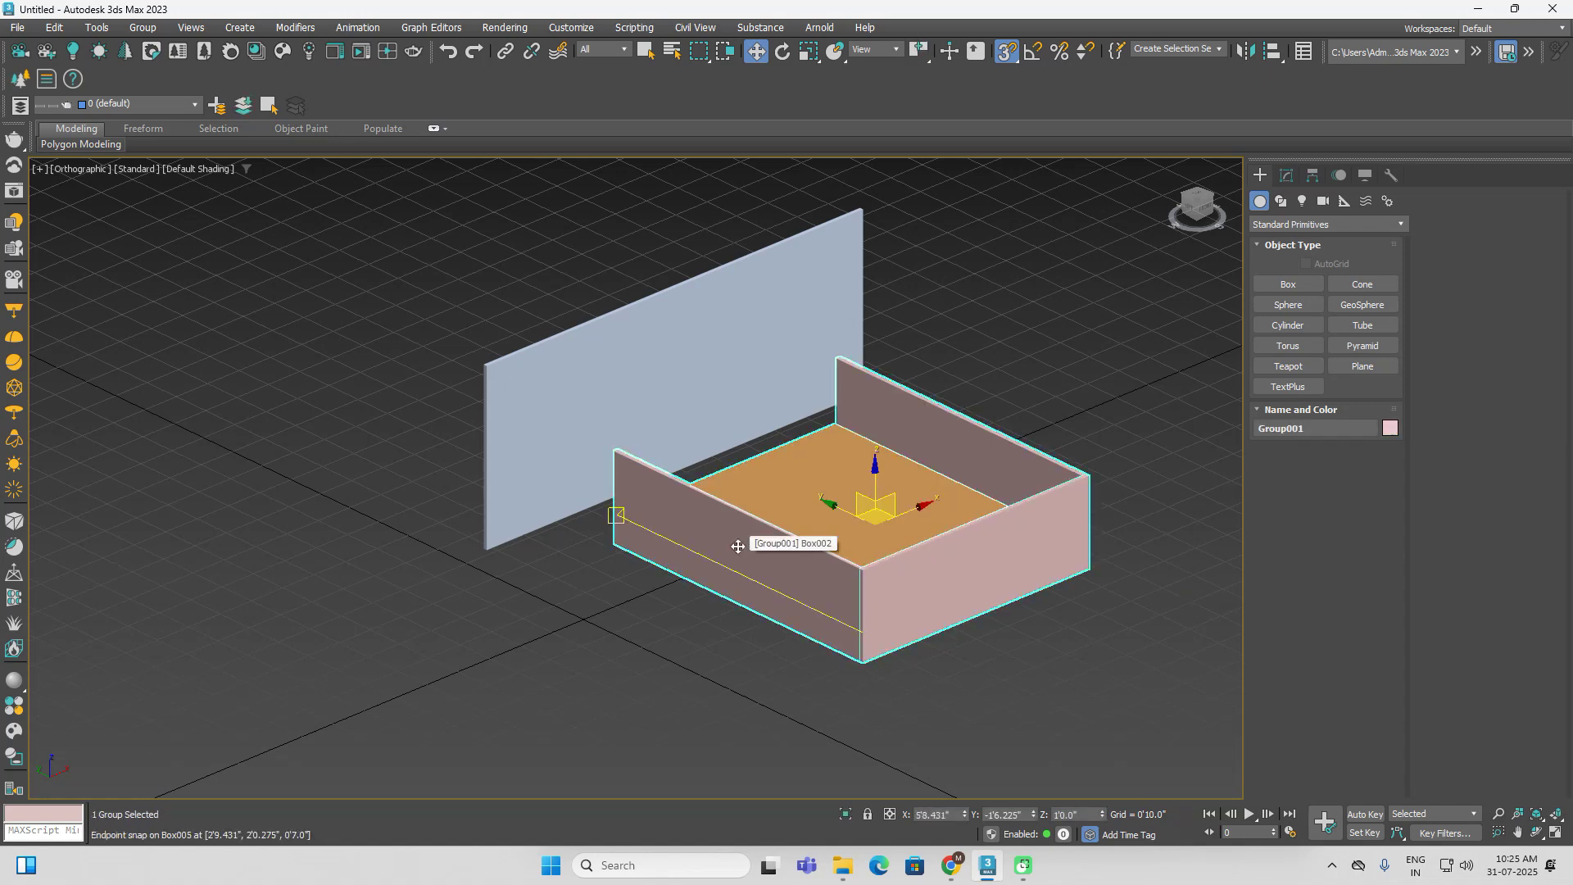
pyautogui.hotkey('alt', 'a')
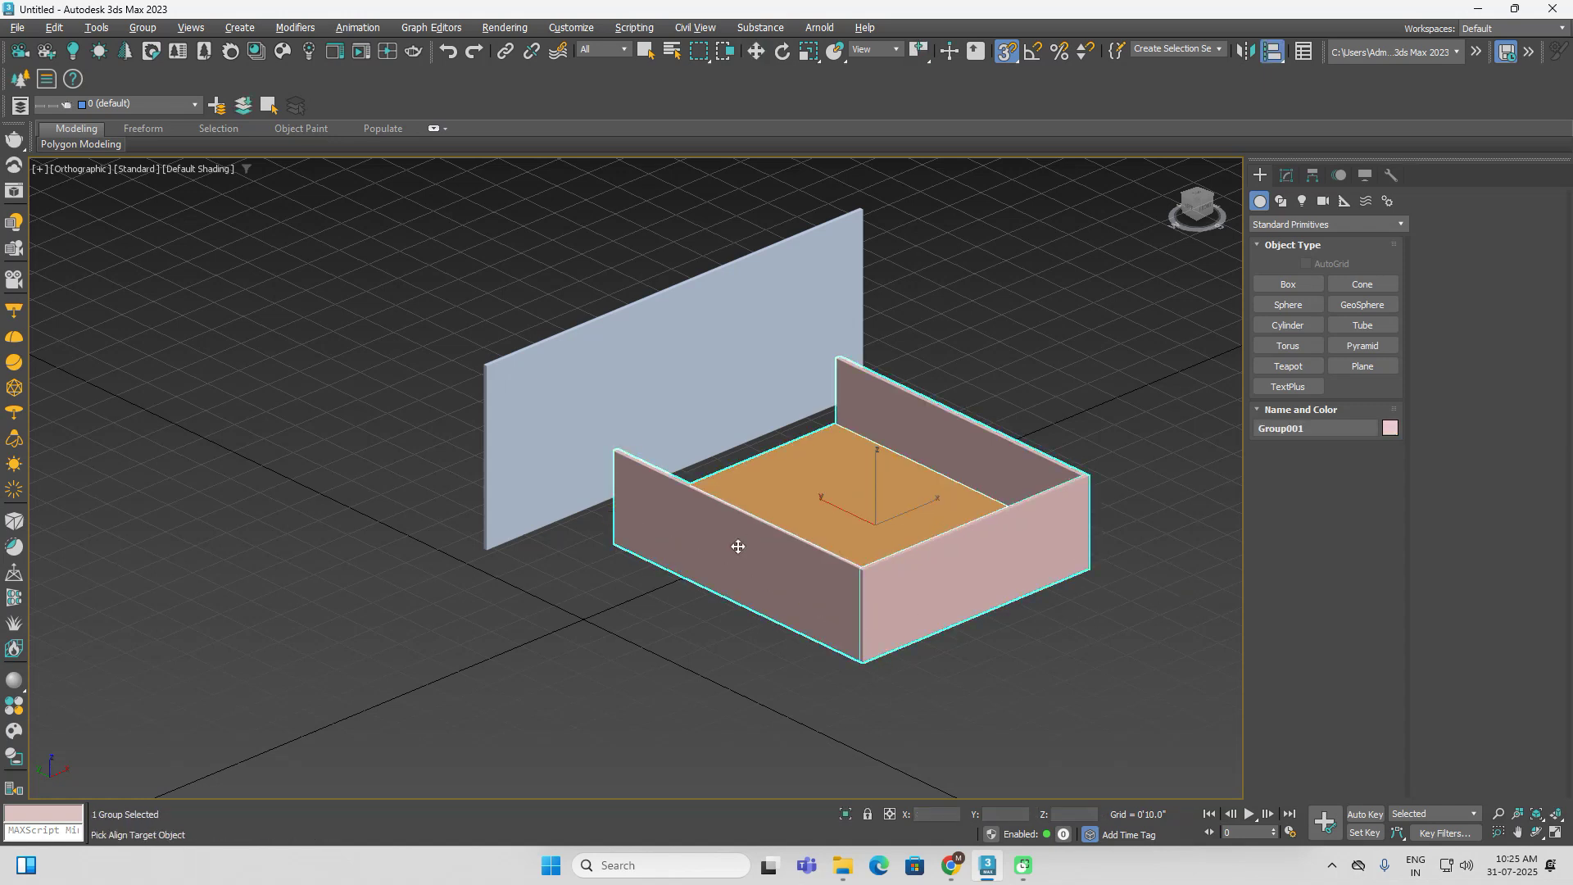
pyautogui.press('w')
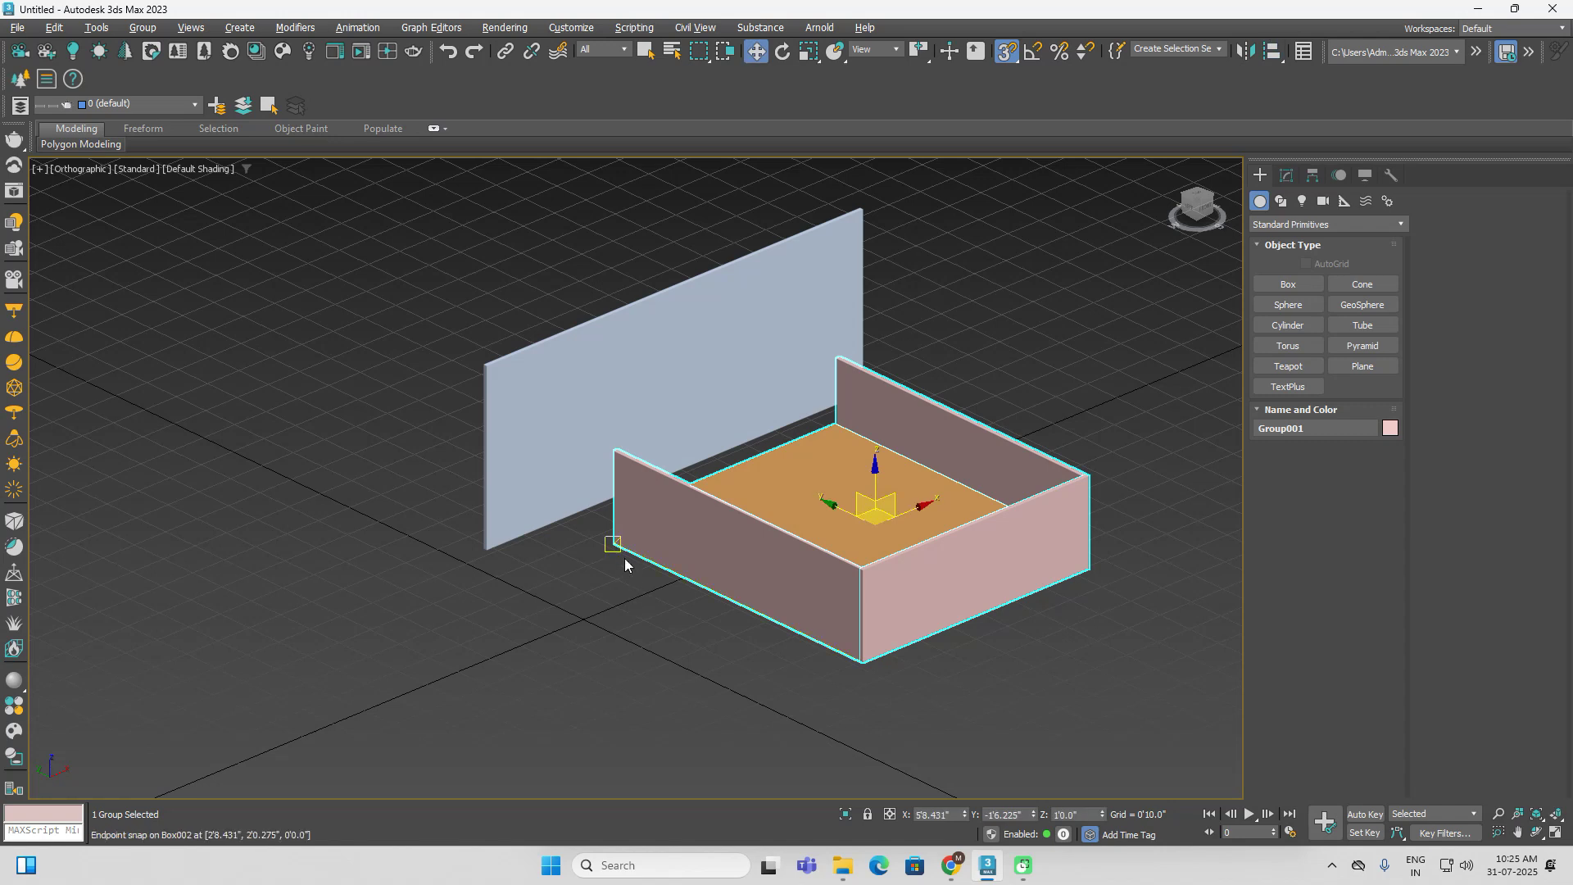
pyautogui.scroll(5, 618, 542)
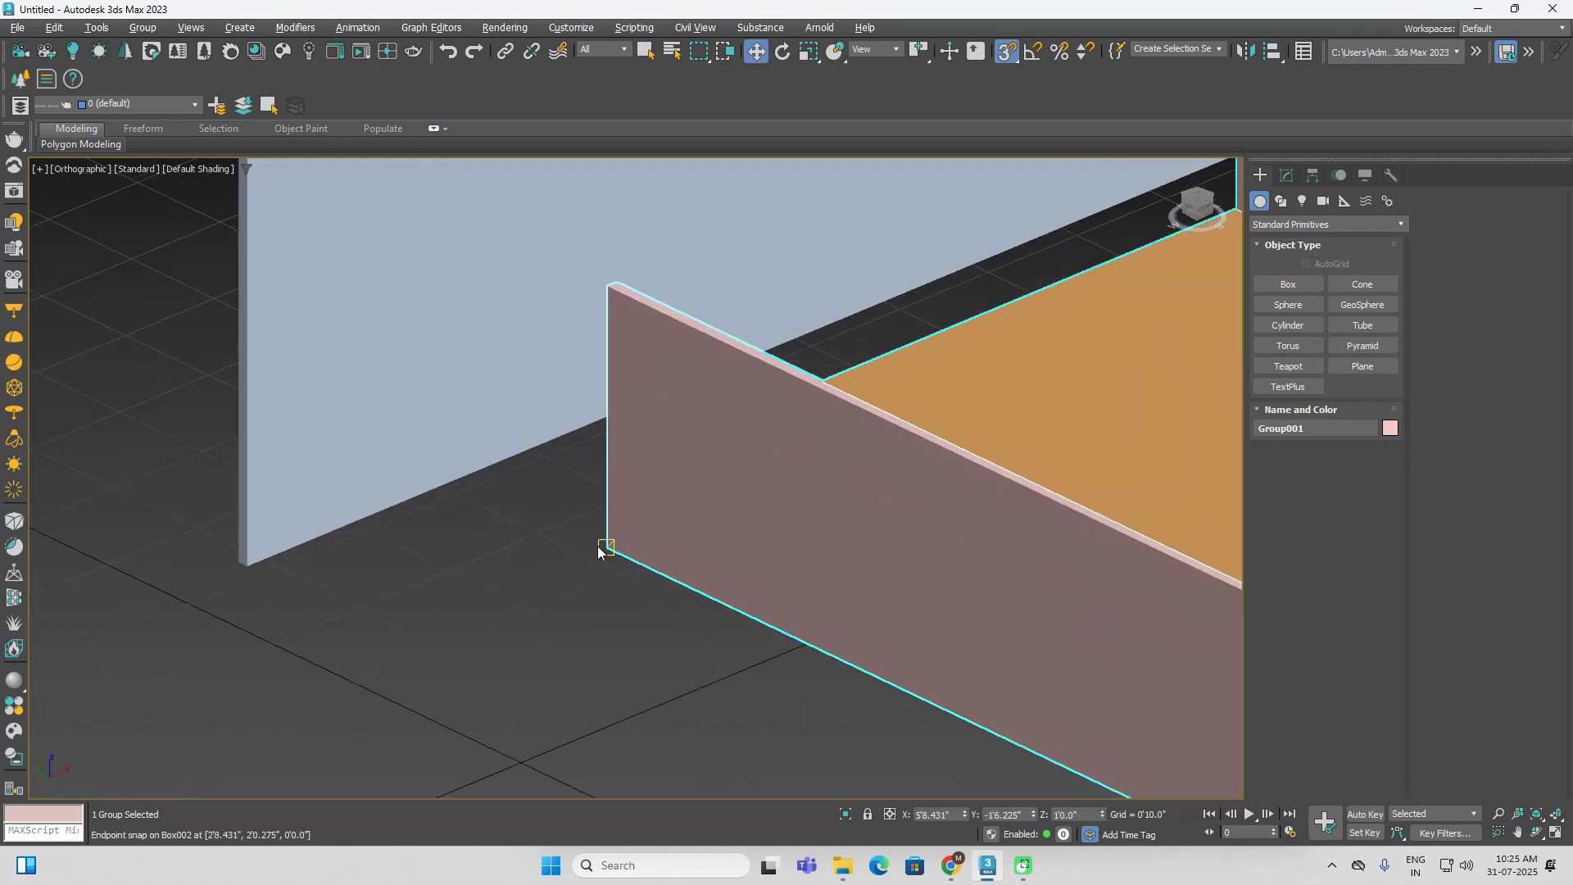
pyautogui.moveTo(608, 546); pyautogui.dragTo(253, 552)
pyautogui.click(218, 615)
pyautogui.scroll(-5, 218, 614)
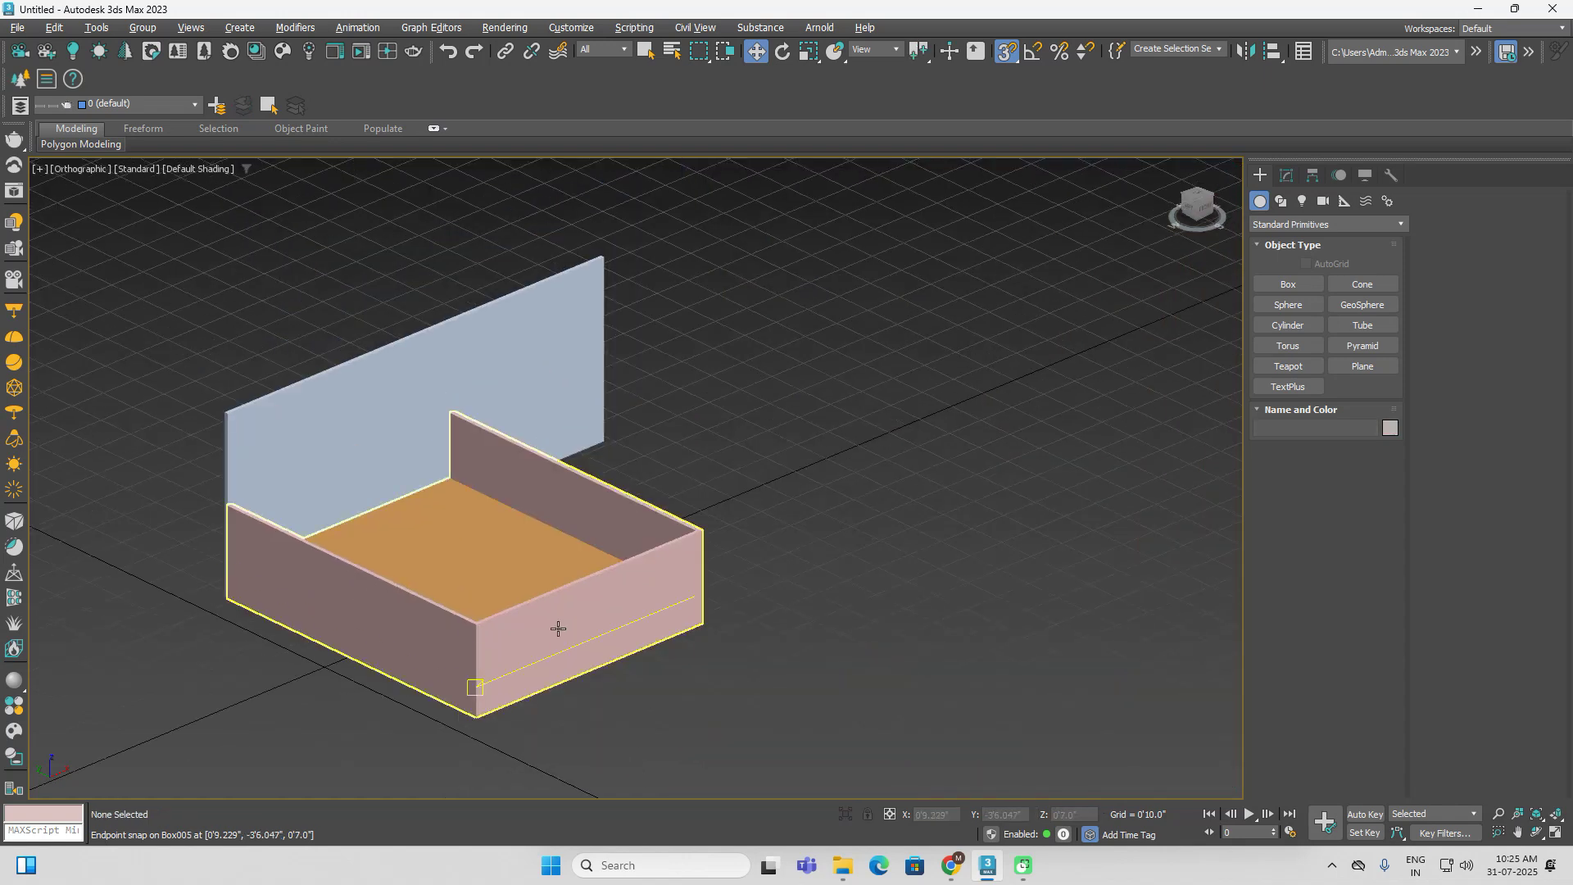
pyautogui.moveTo(558, 629); pyautogui.dragTo(571, 626, button='middle')
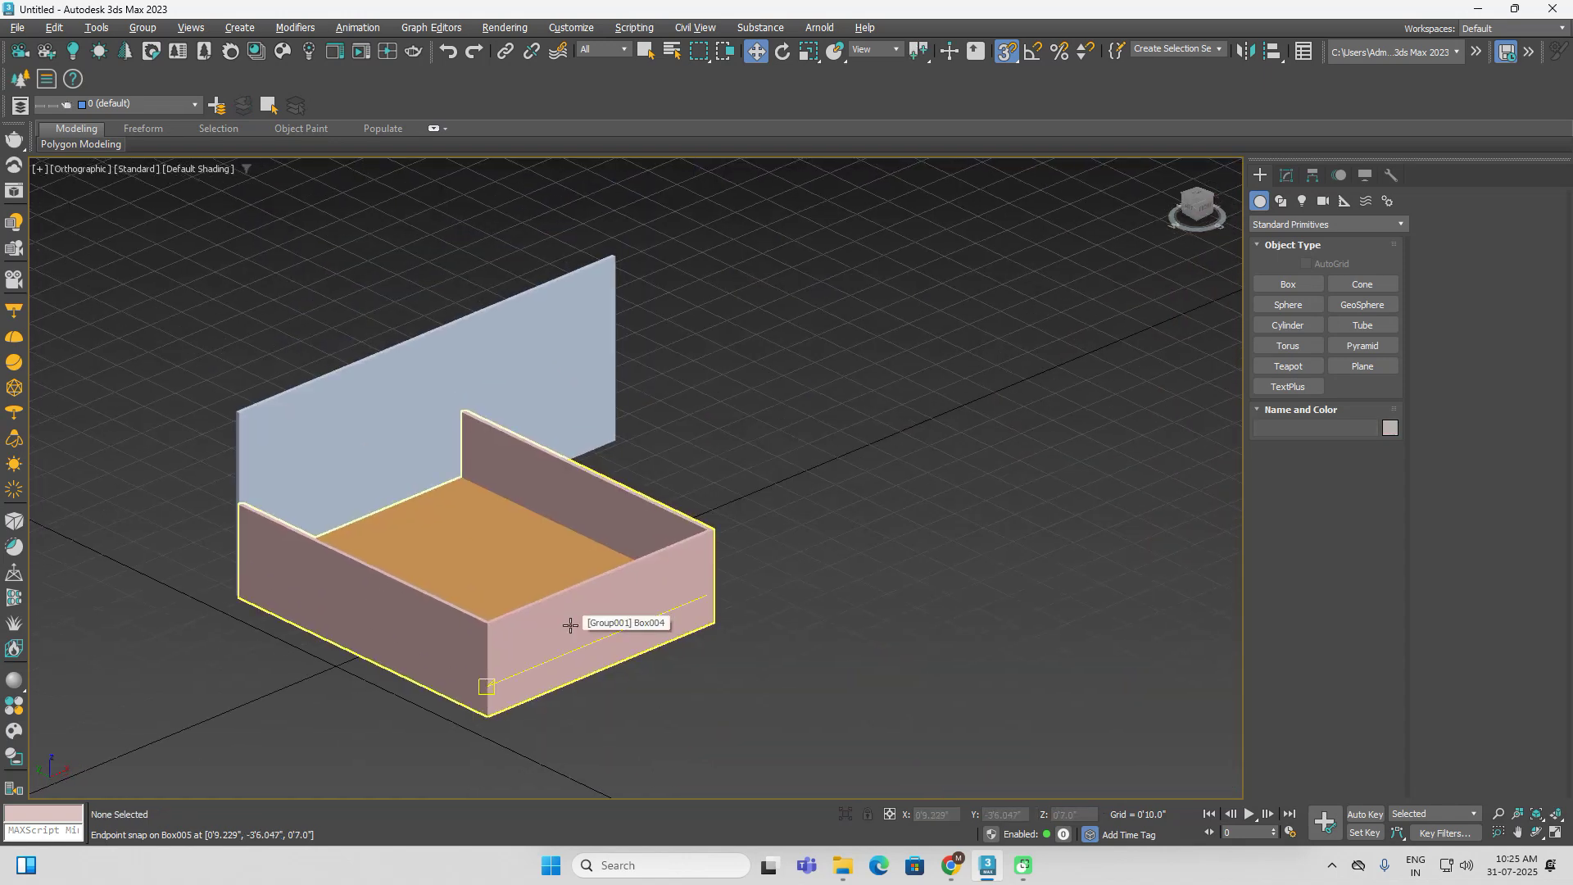
# Align the bed frame group to the headboard on the X position only, pivot point to pivot point
pyautogui.click(497, 537)
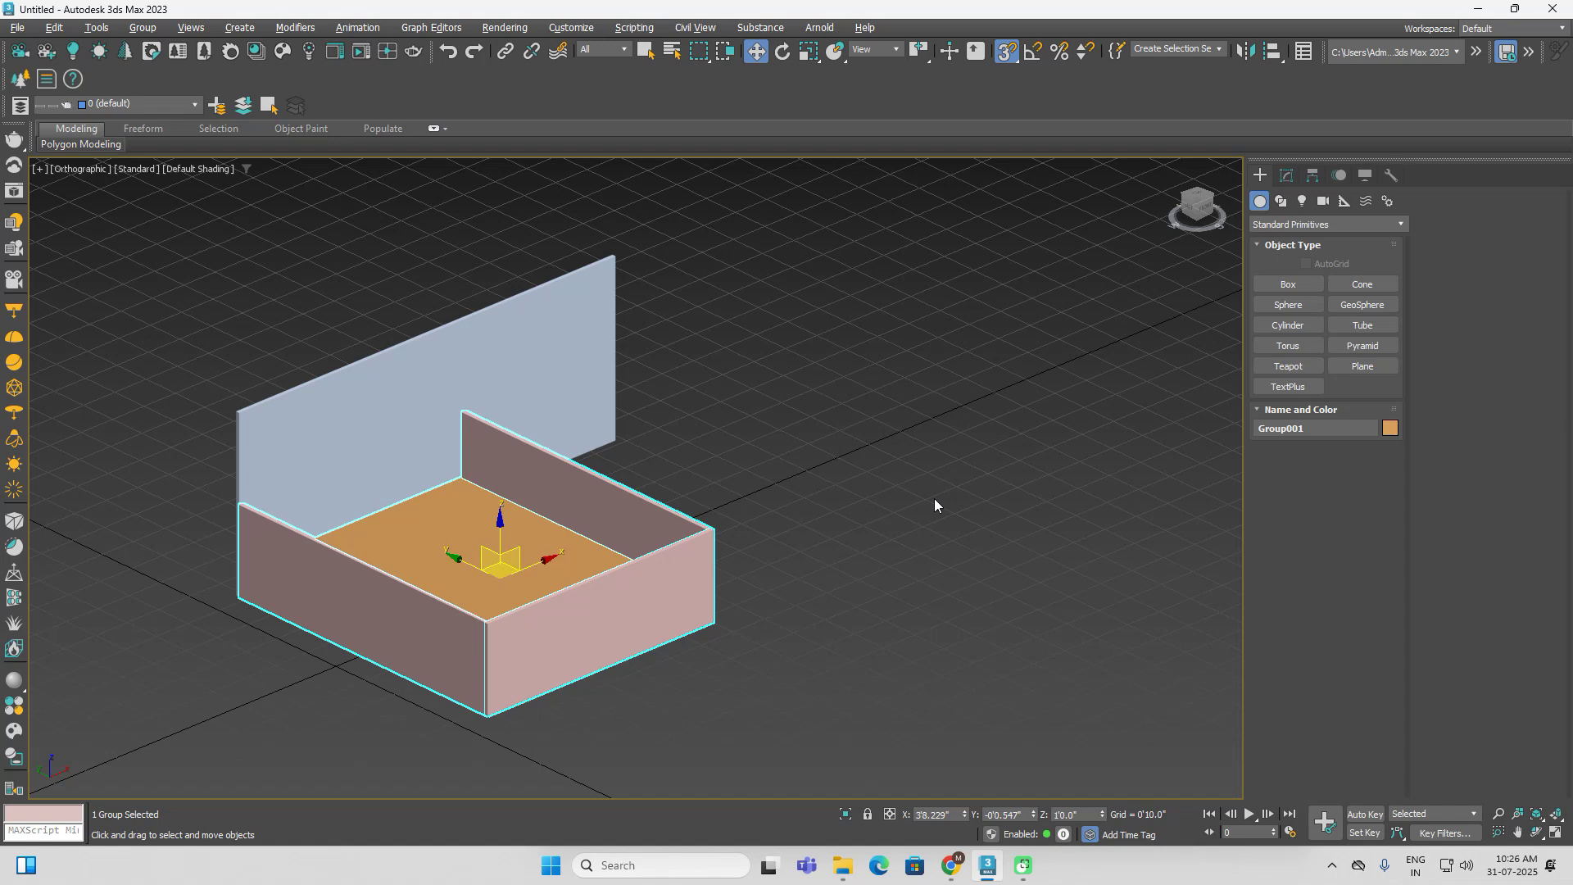
pyautogui.hotkey('alt', 'a')
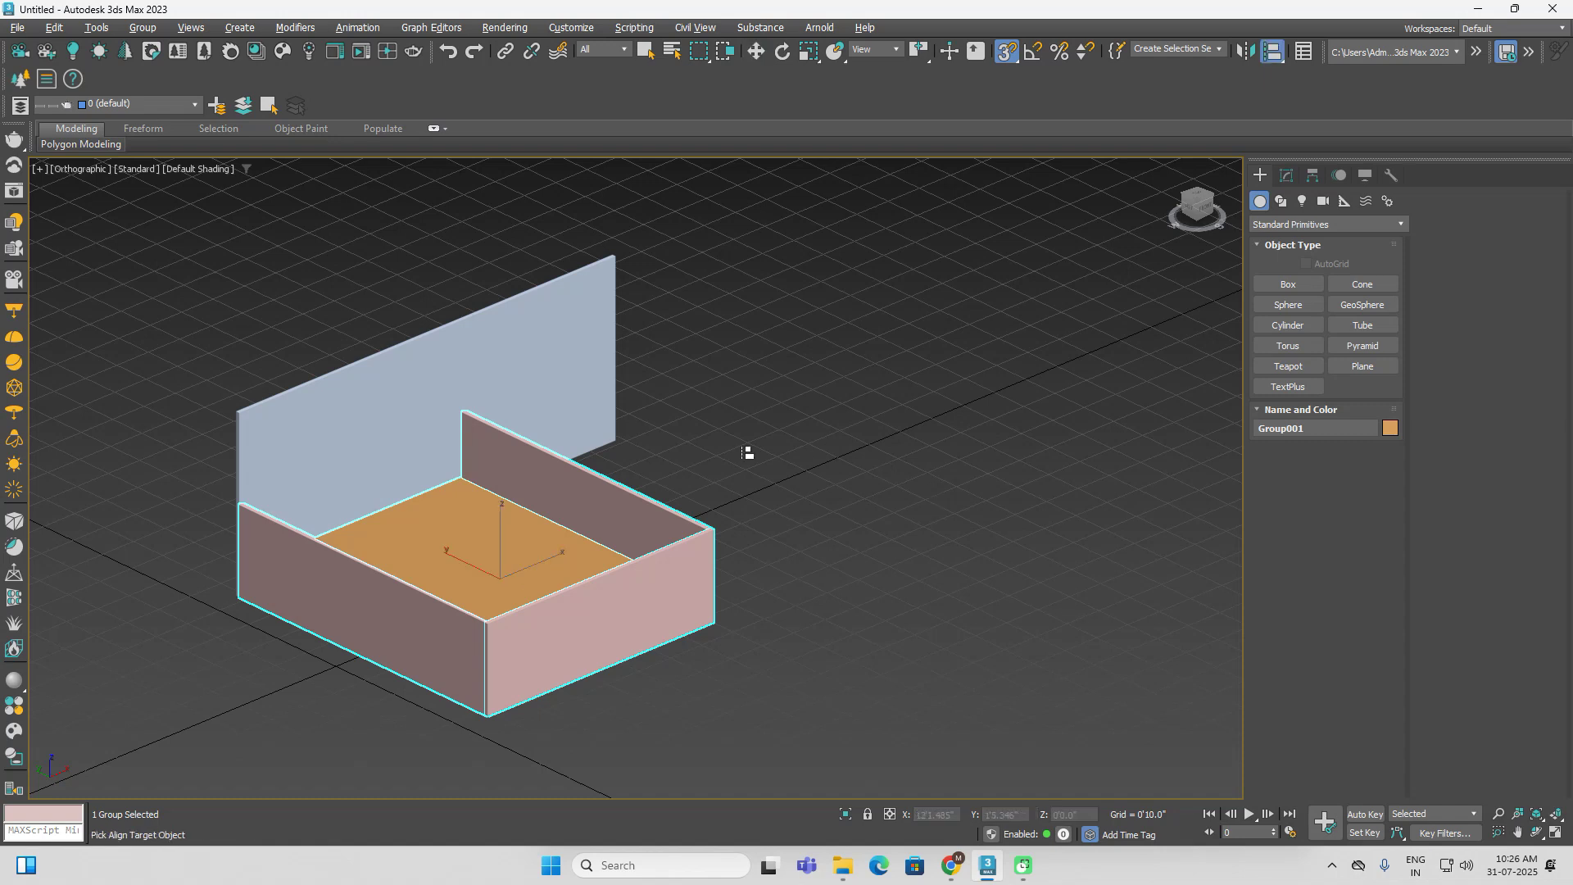
pyautogui.click(553, 322)
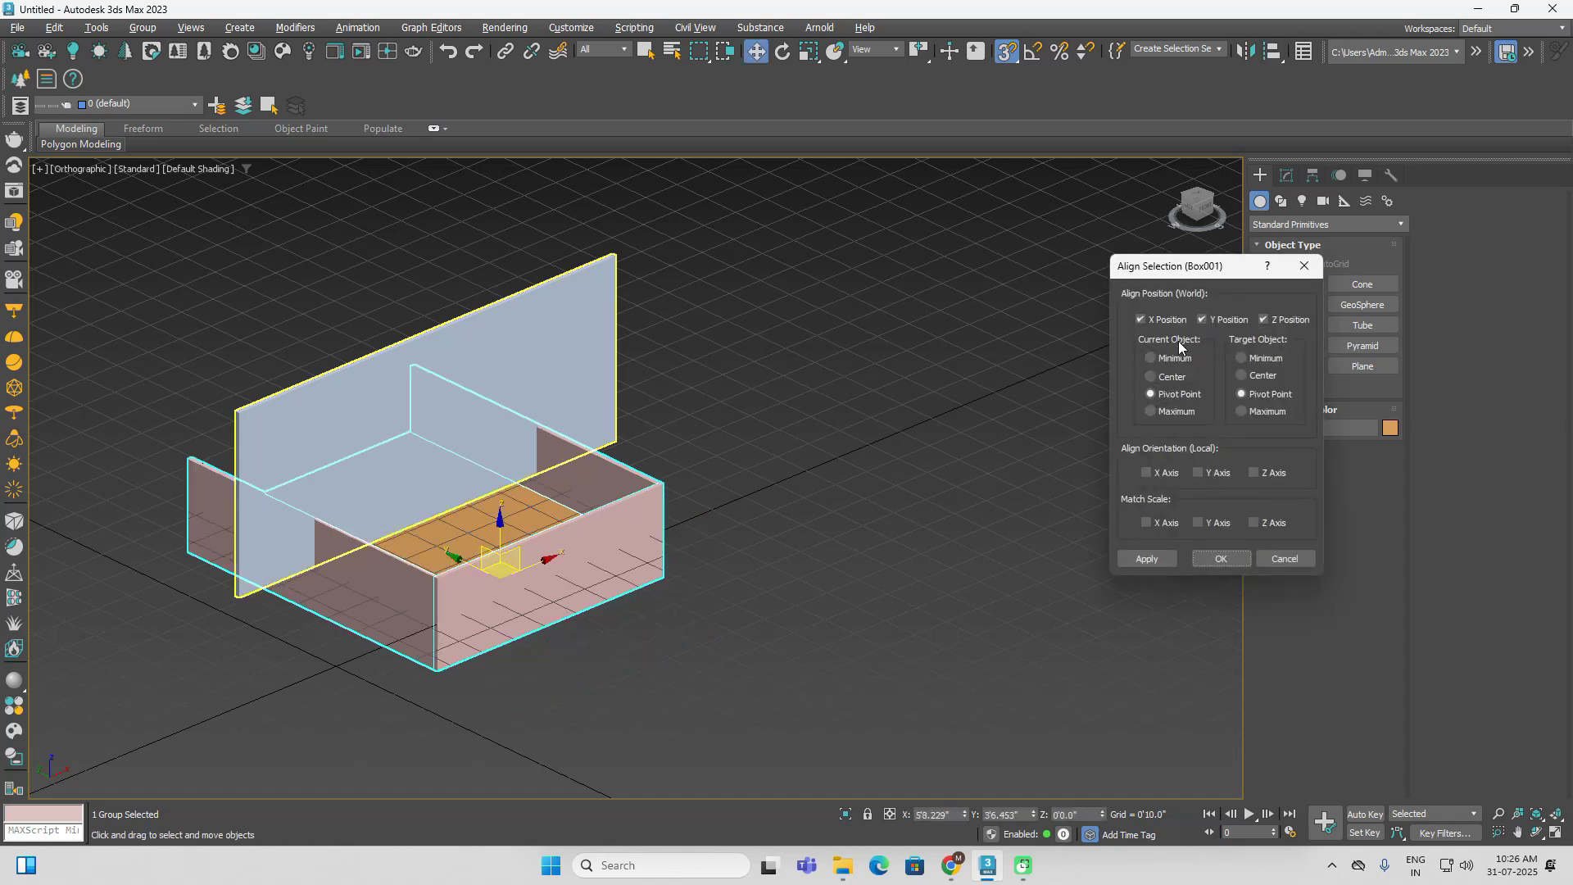
pyautogui.click(1140, 319)
pyautogui.click(1202, 319)
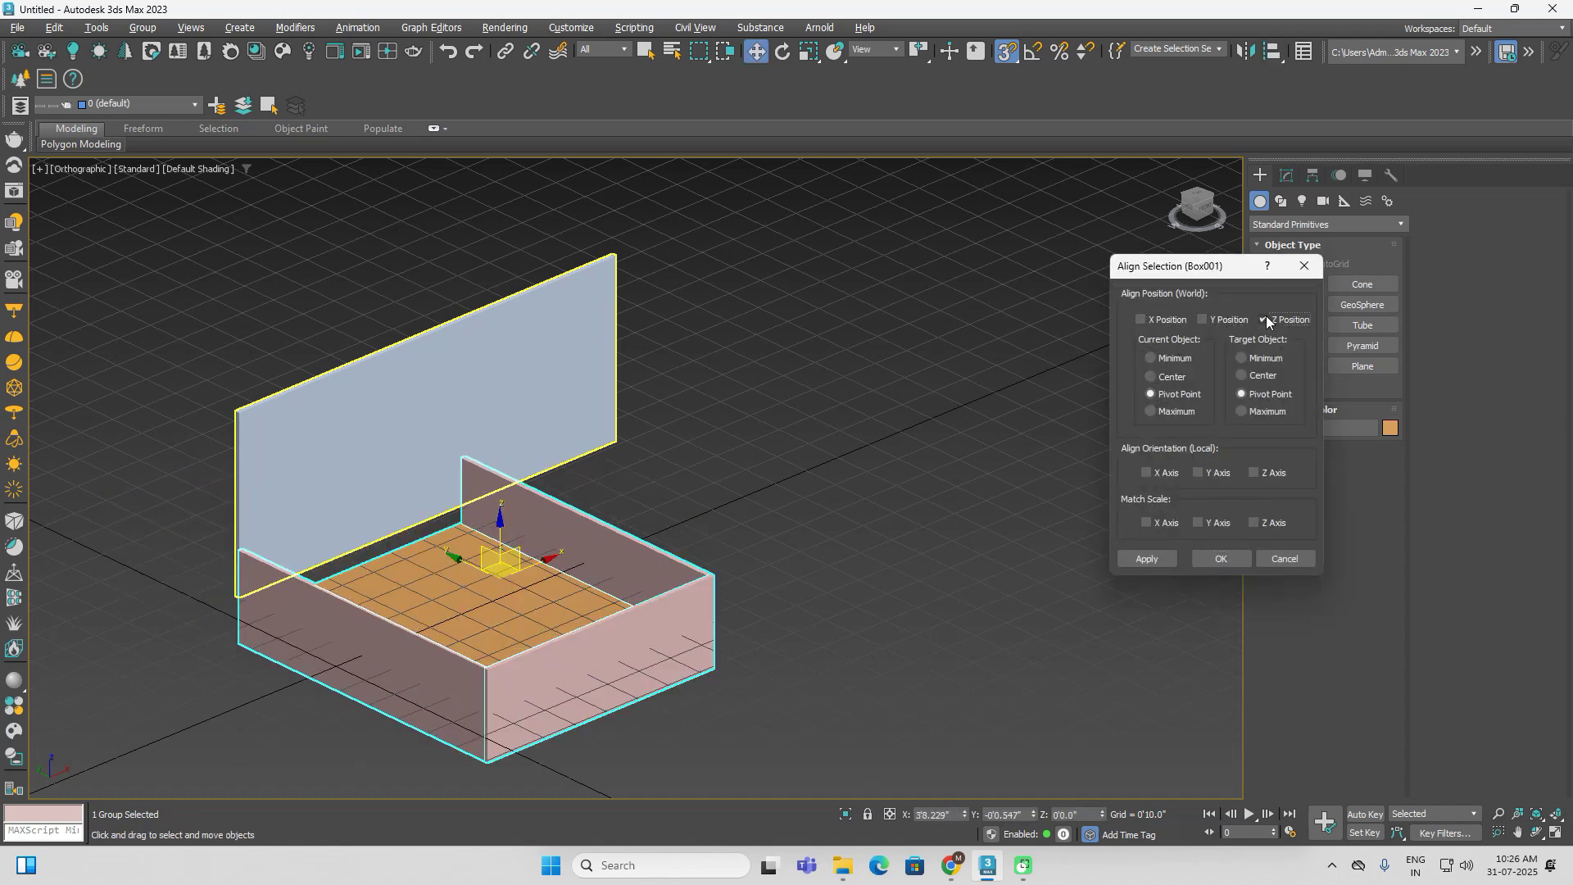
pyautogui.click(1263, 320)
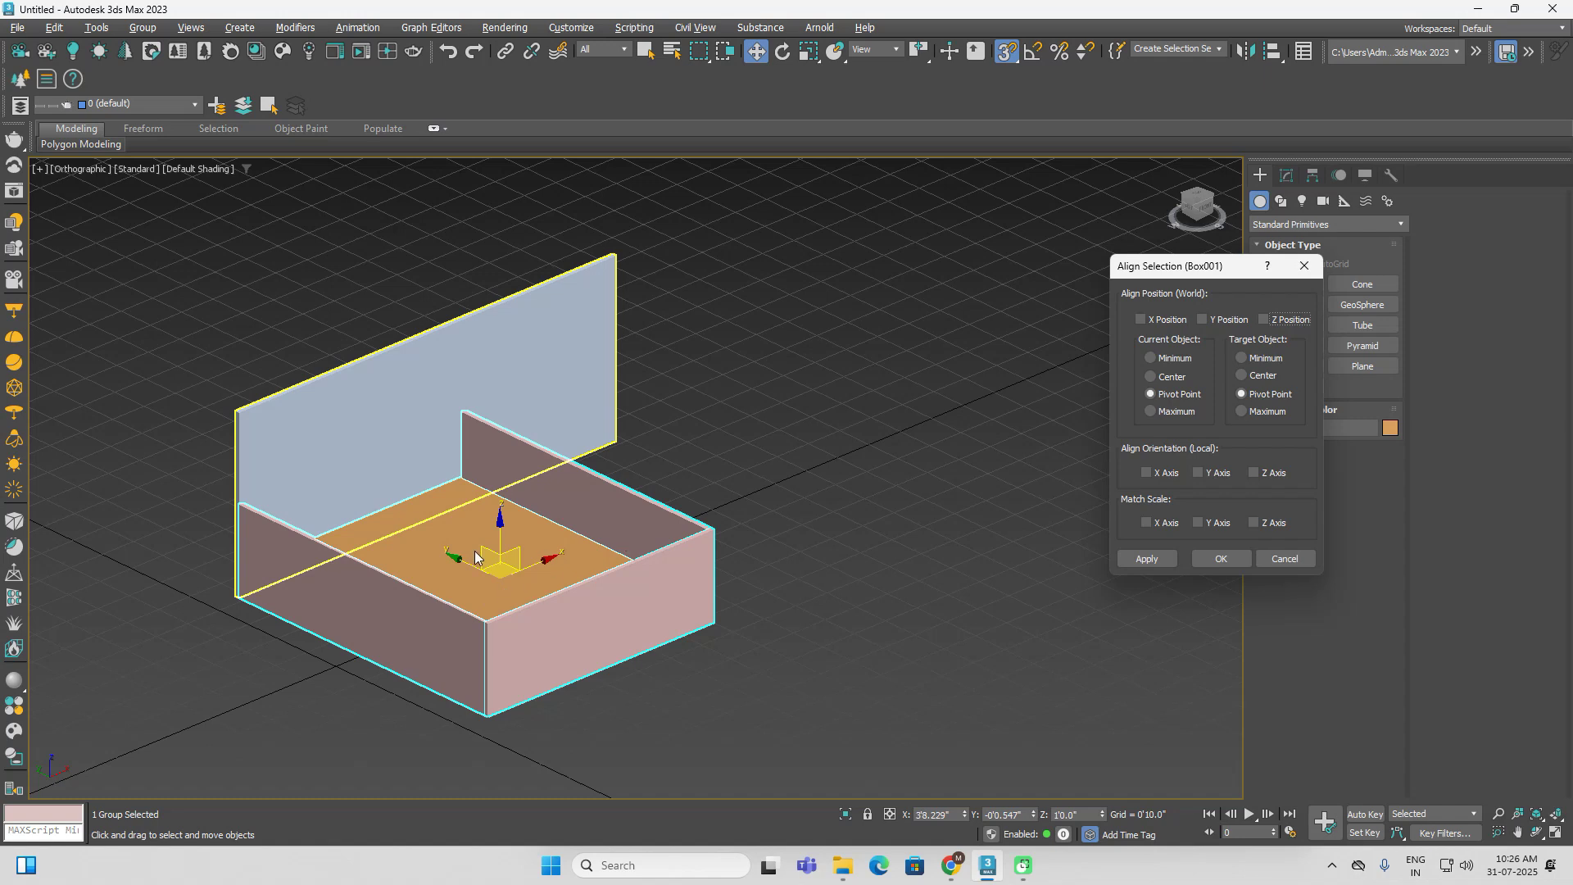
pyautogui.click(1163, 320)
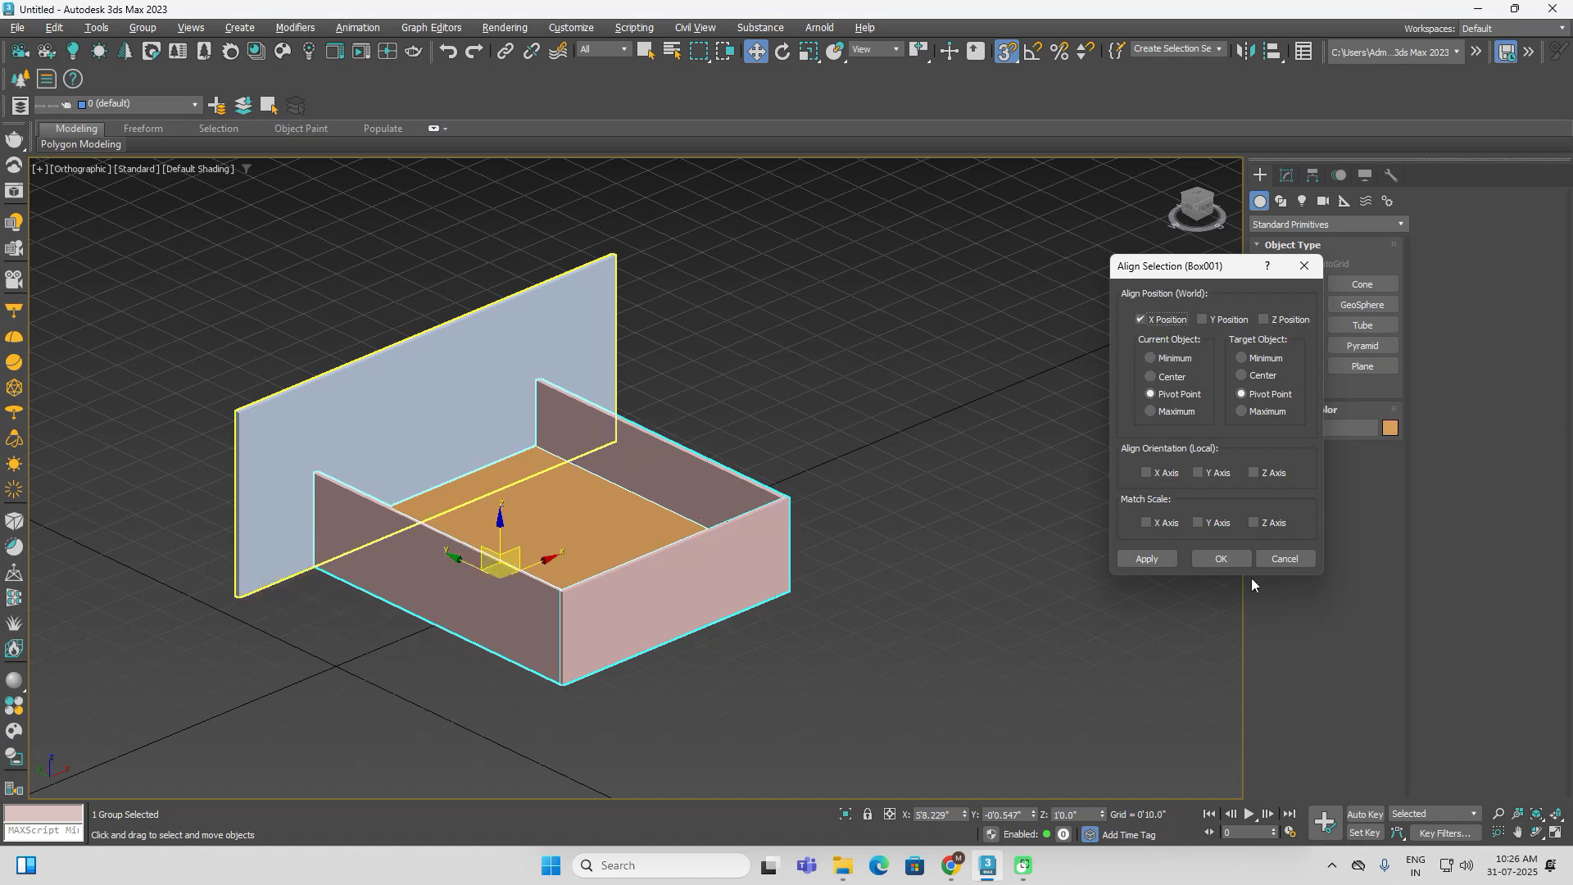
pyautogui.click(1202, 555)
pyautogui.click(1035, 626)
pyautogui.keyDown('alt'); pyautogui.moveTo(1030, 623); pyautogui.dragTo(1016, 563, button='middle'); pyautogui.keyUp('alt')
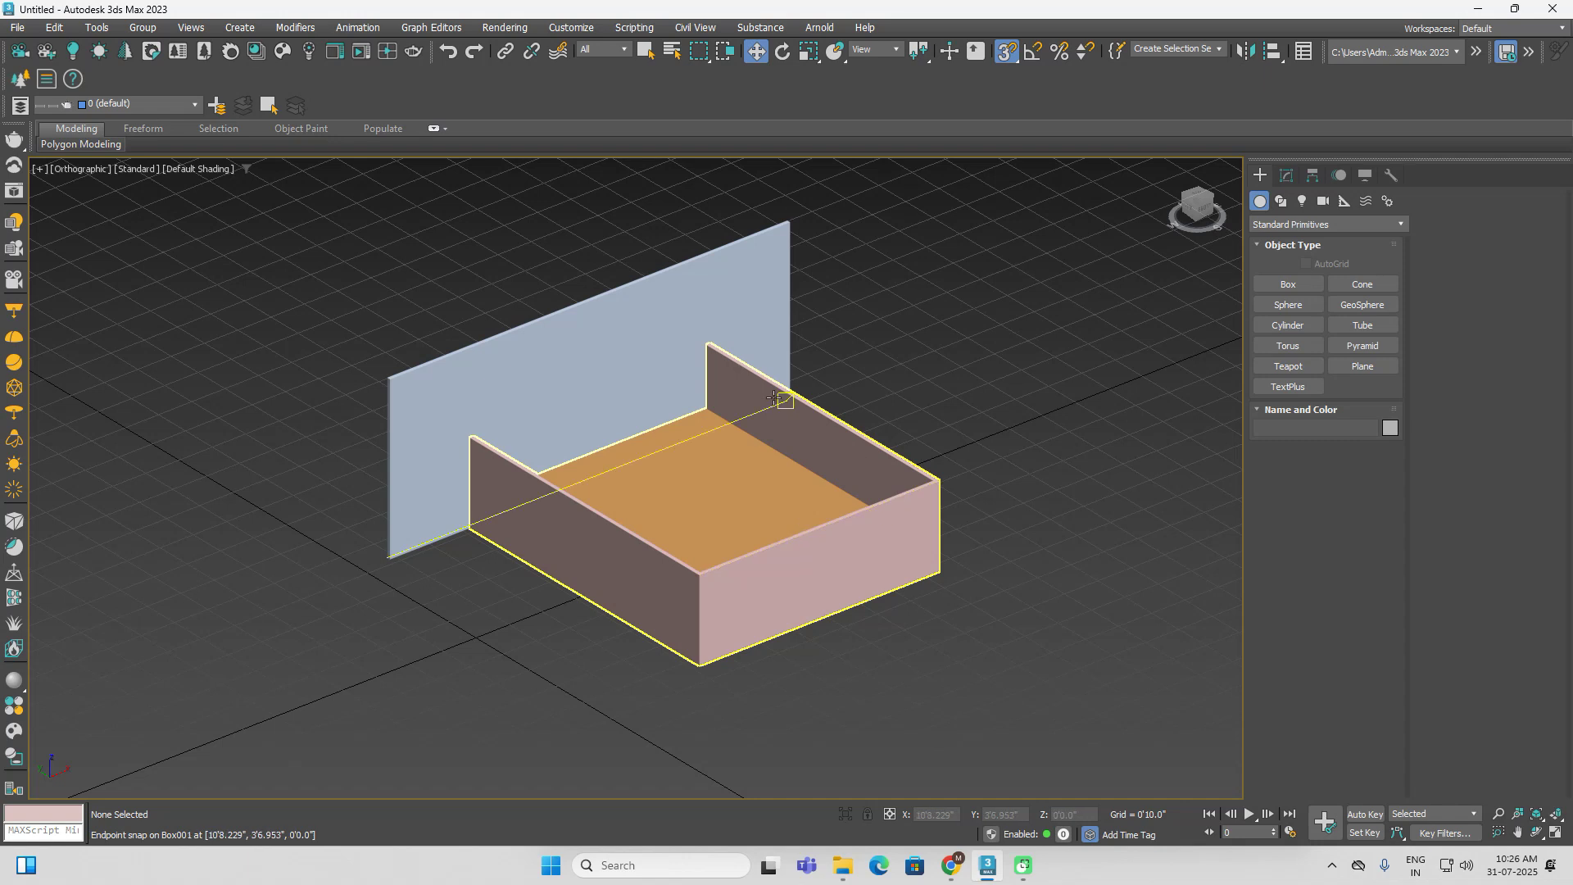
# From the top view, draw a 6'12" by 5'10" box over the bed frame and set its height to 1 inch
pyautogui.click(1203, 194)
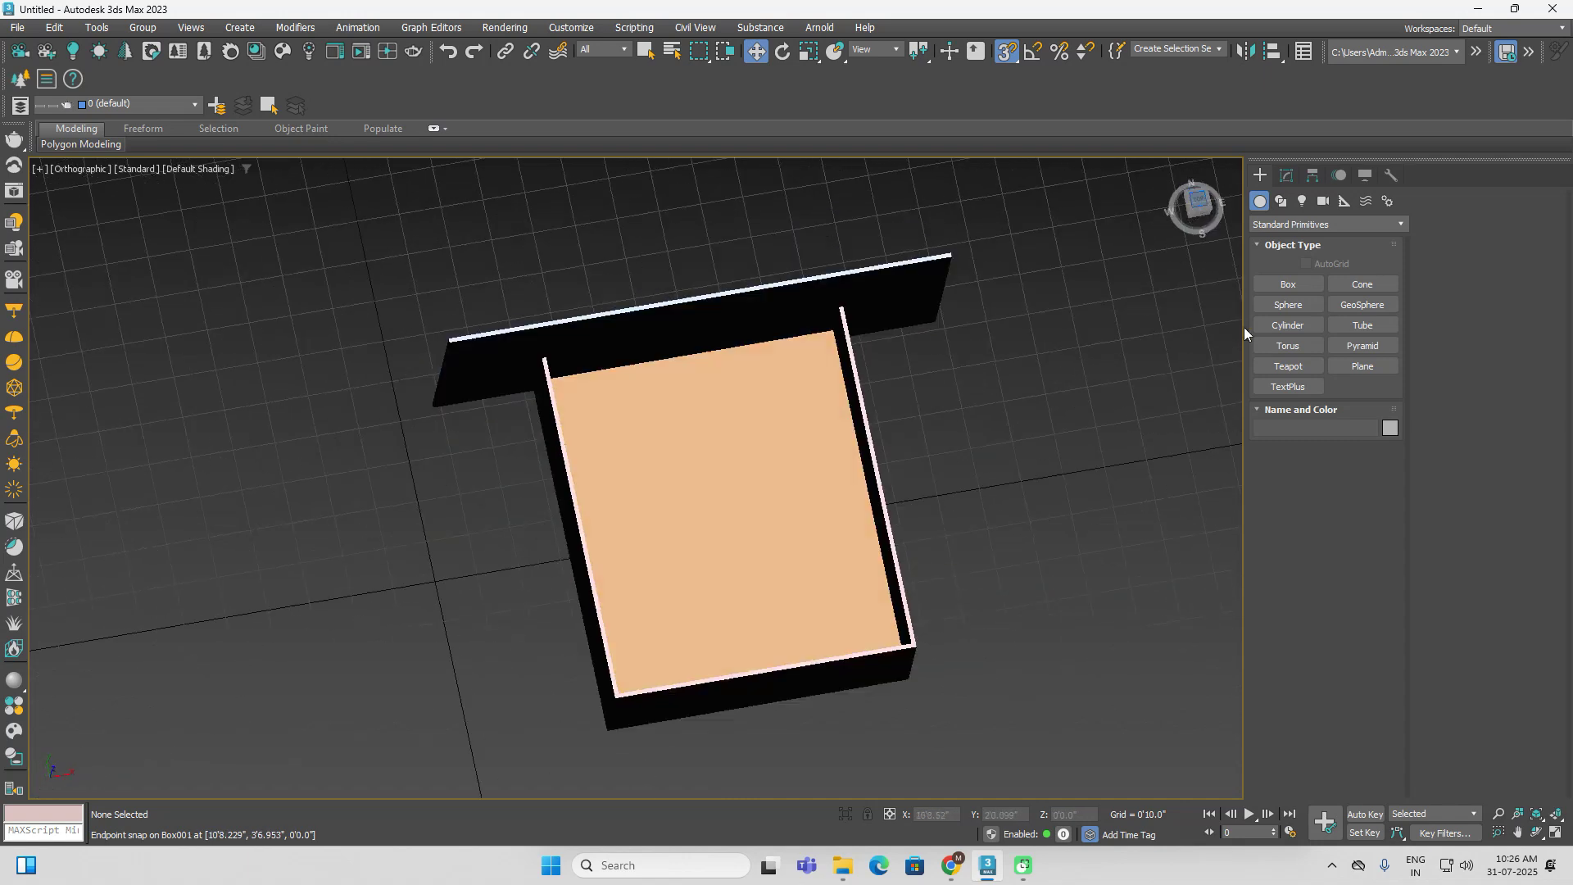
pyautogui.click(1288, 284)
pyautogui.moveTo(792, 439); pyautogui.dragTo(792, 439, button='middle')
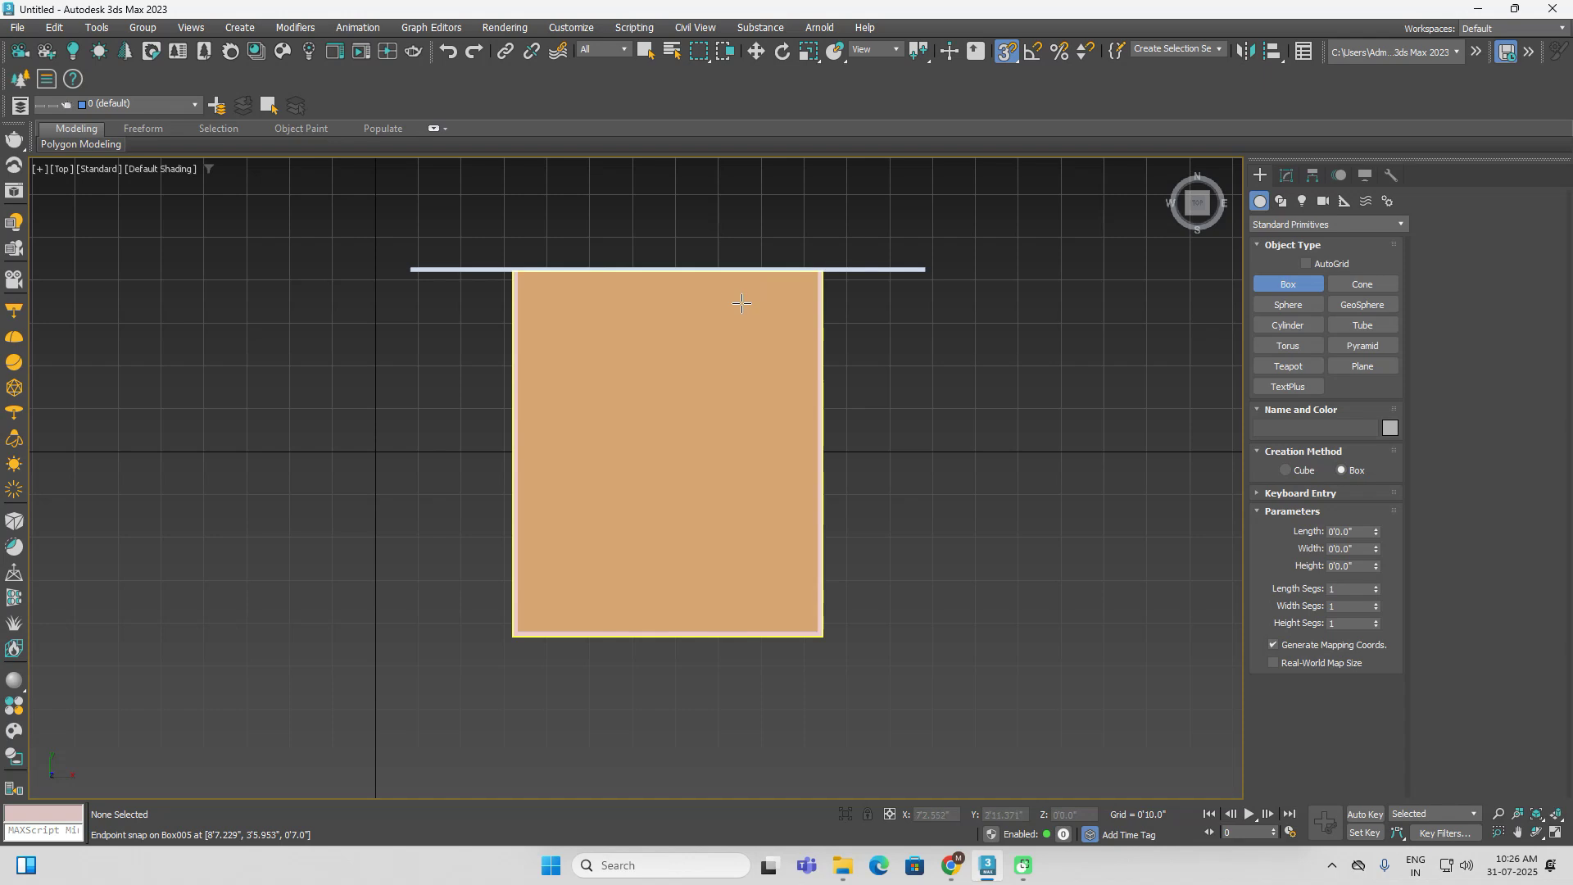
pyautogui.moveTo(516, 270); pyautogui.dragTo(811, 618)
pyautogui.keyDown('alt'); pyautogui.moveTo(811, 618); pyautogui.dragTo(927, 453, button='middle'); pyautogui.keyUp('alt')
pyautogui.click(882, 373)
pyautogui.click(1351, 566)
pyautogui.write('1')
pyautogui.press('Return')
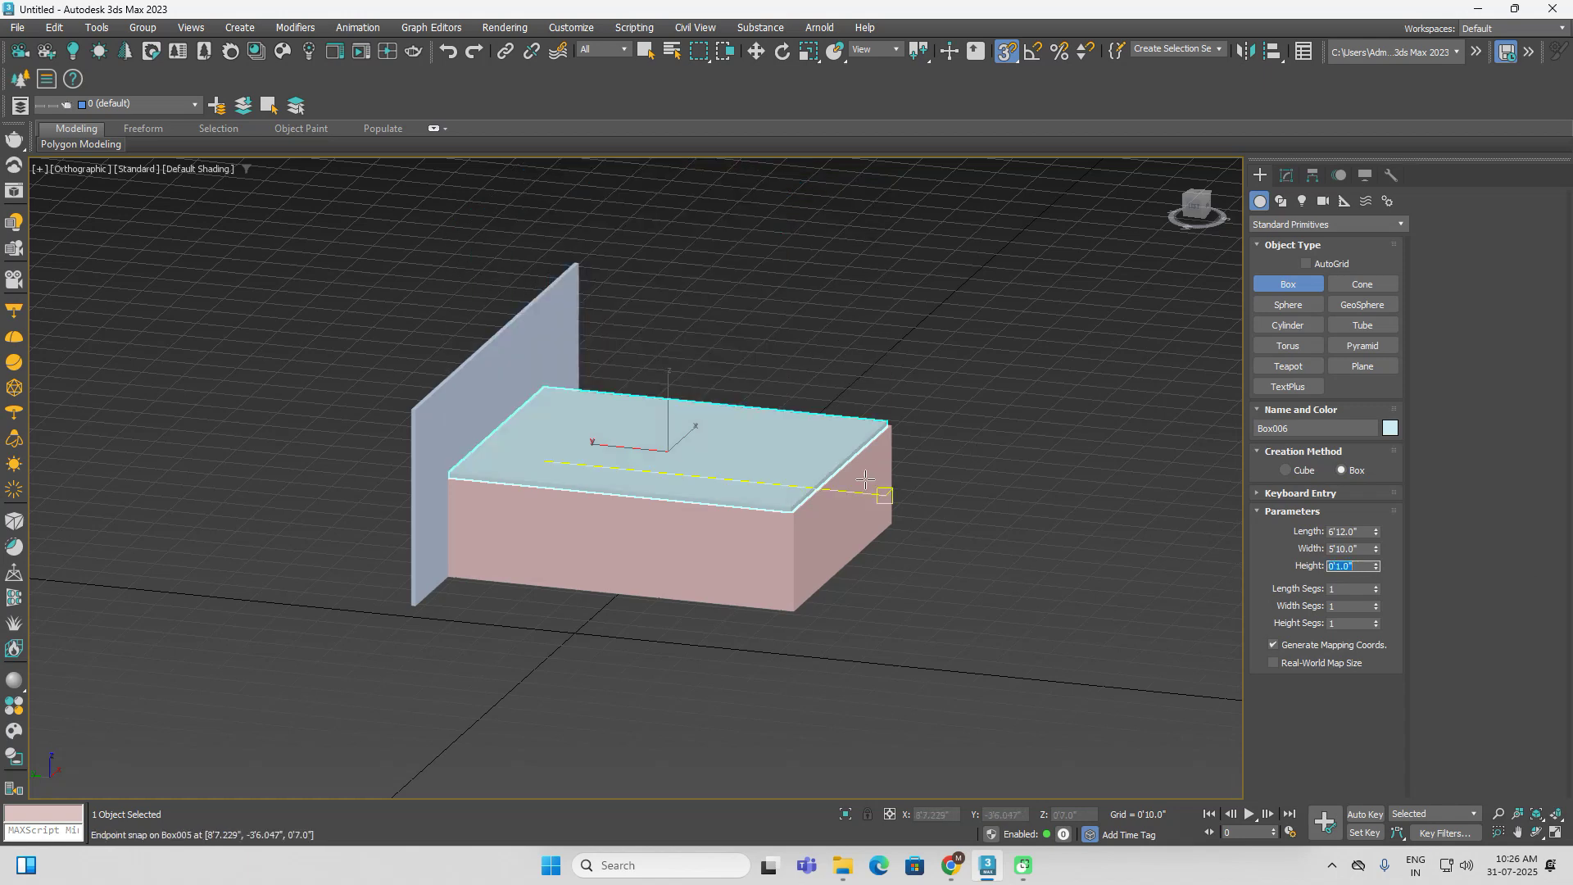
# Set the new top panel's length to 3'6"
pyautogui.scroll(5, 734, 472)
pyautogui.press('w')
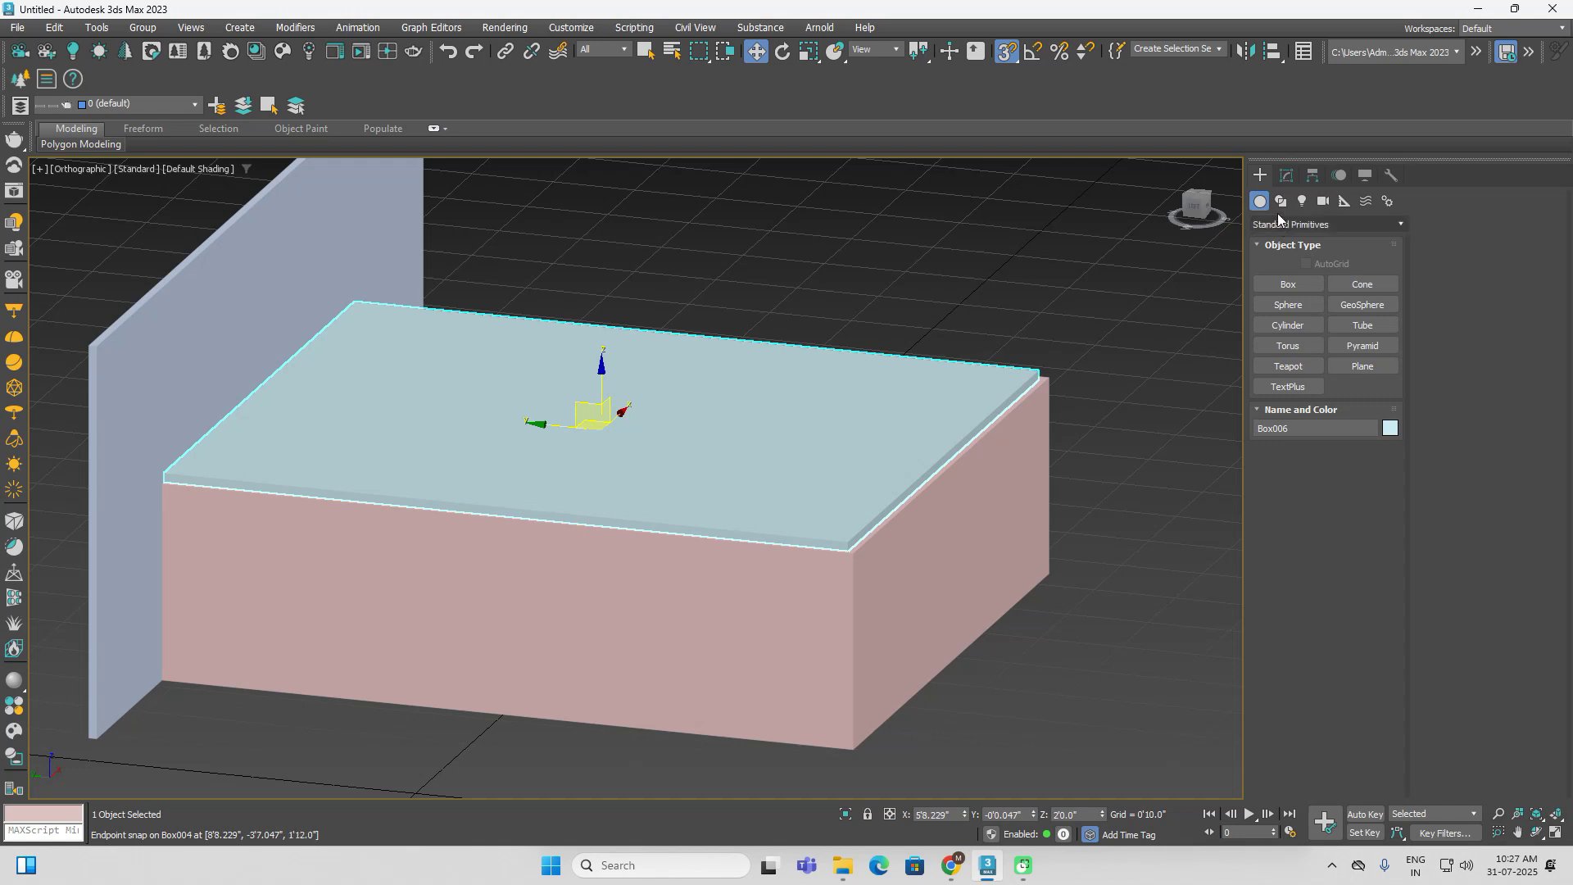
pyautogui.click(1286, 175)
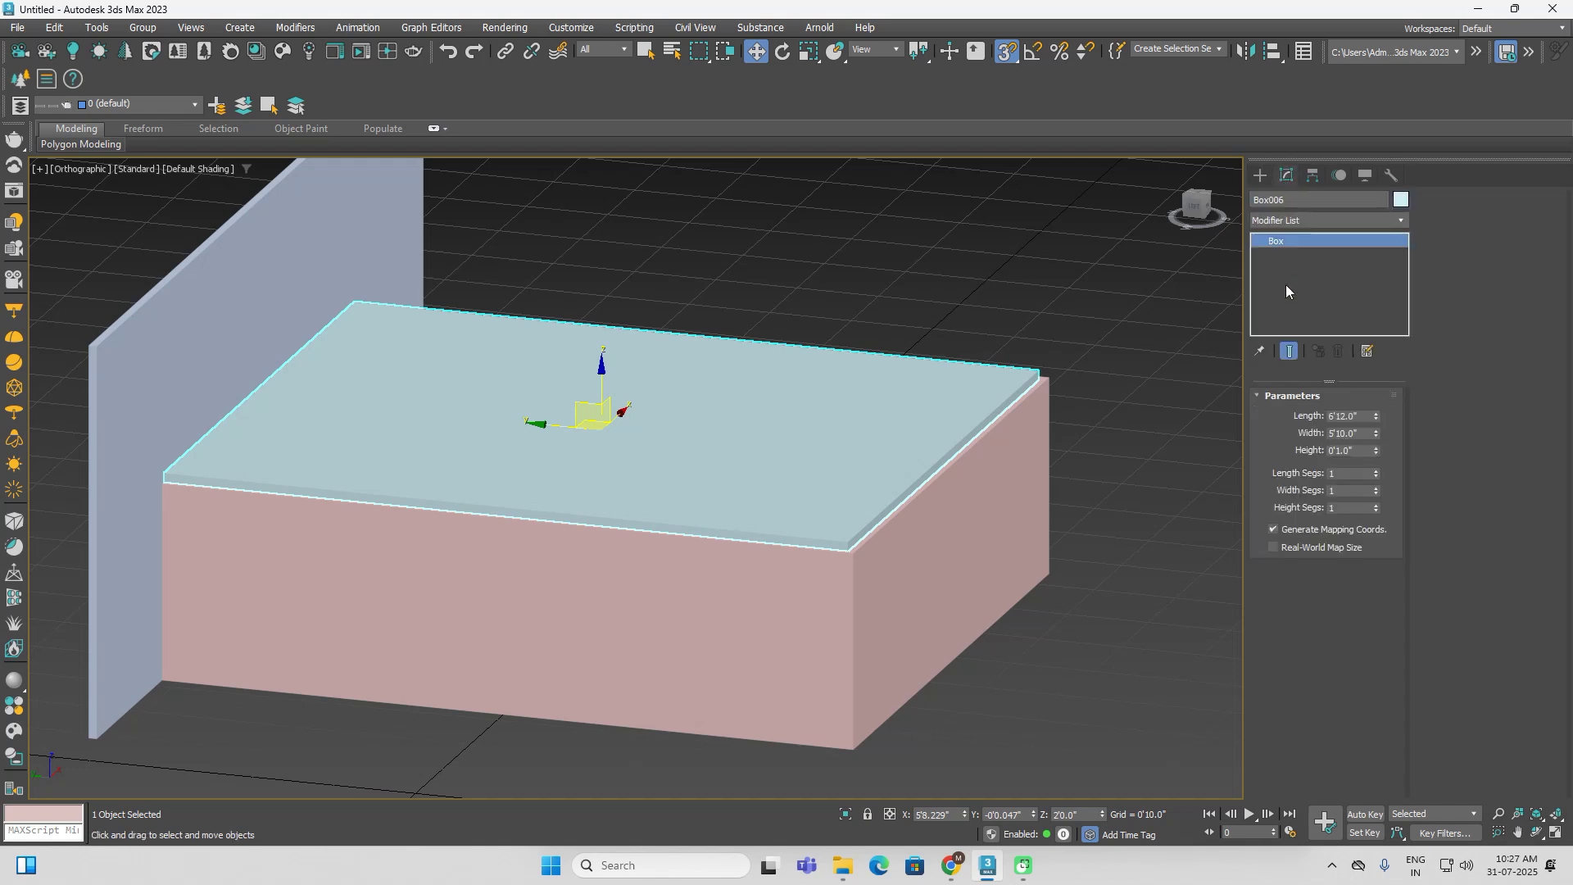
pyautogui.doubleClick(1364, 416)
pyautogui.write('3')
pyautogui.write('\'6.0"')
pyautogui.press('Return')
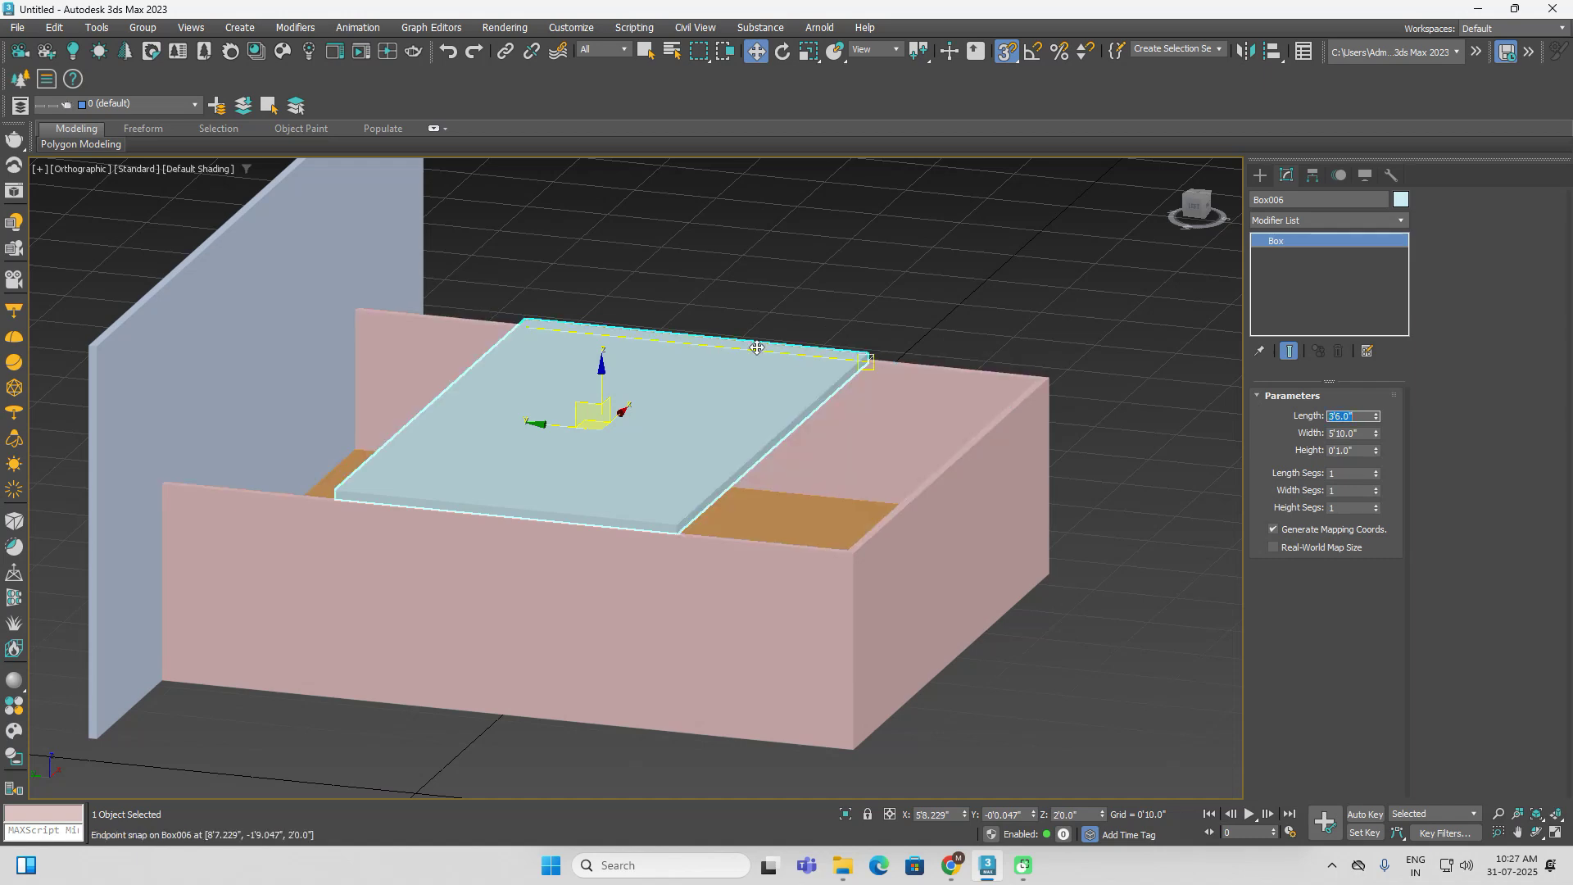
# Try rotating the 3'6" by 5'10" top panel freely about its pivot
pyautogui.moveTo(835, 396)
pyautogui.keyDown('alt'); pyautogui.mouseDown(button='middle')
pyautogui.moveTo(874, 410)
pyautogui.moveTo(779, 467)
pyautogui.moveTo(862, 457)
pyautogui.moveTo(860, 415)
pyautogui.mouseUp(button='middle'); pyautogui.keyUp('alt')
pyautogui.scroll(3, 862, 457)
pyautogui.scroll(-3, 860, 415)
pyautogui.scroll(2, 853, 276)
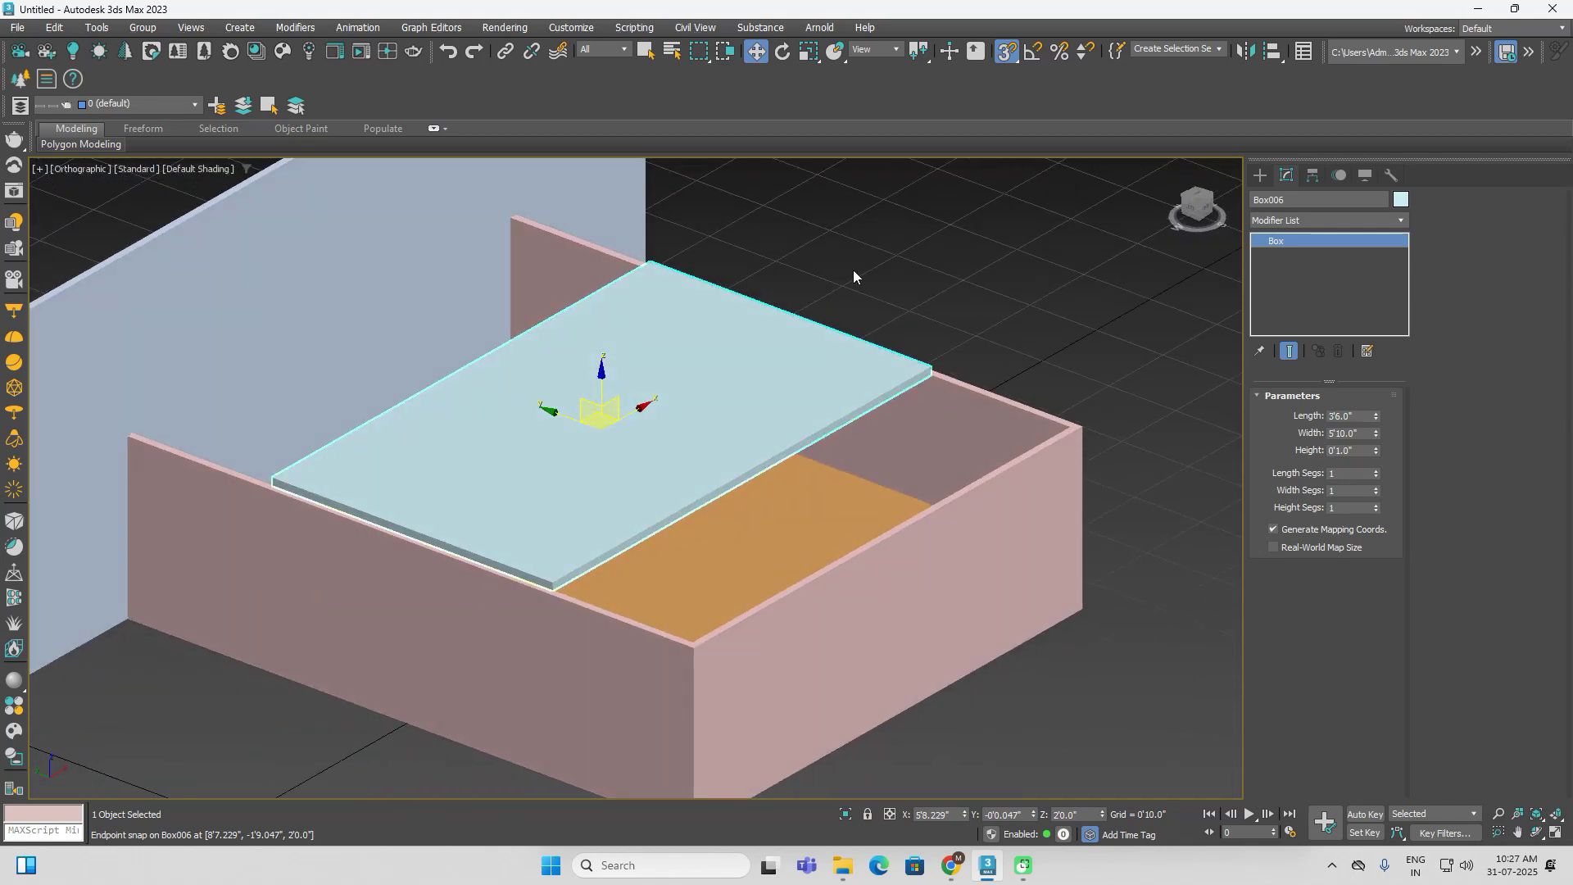
pyautogui.click(780, 52)
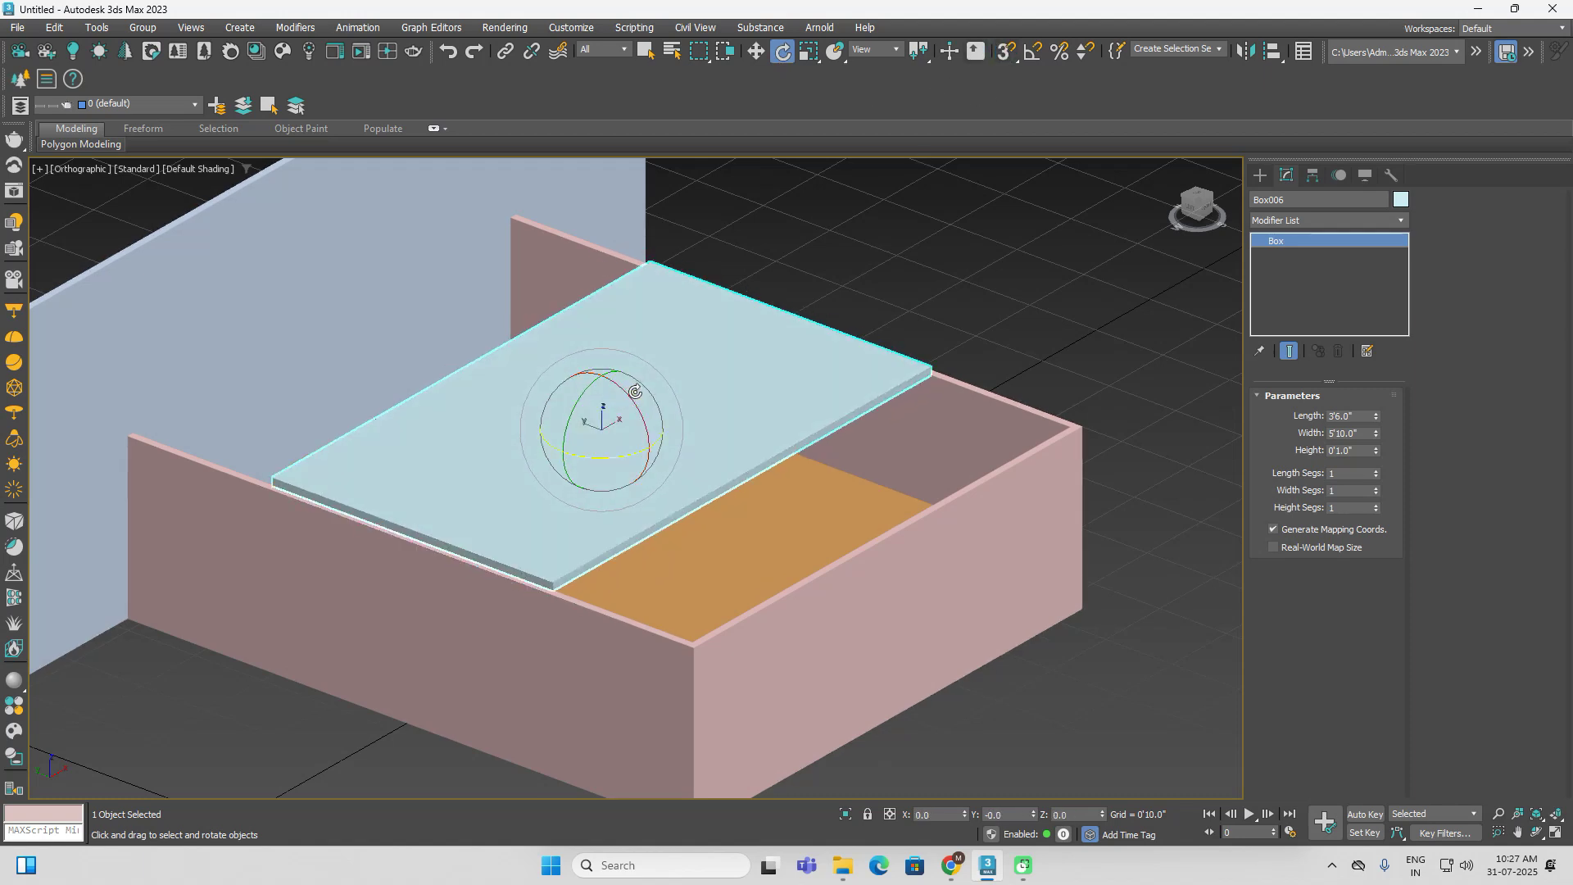
pyautogui.moveTo(625, 385); pyautogui.dragTo(732, 435)
pyautogui.moveTo(603, 419)
pyautogui.mouseDown()
pyautogui.moveTo(535, 396)
pyautogui.moveTo(599, 432)
pyautogui.mouseUp()
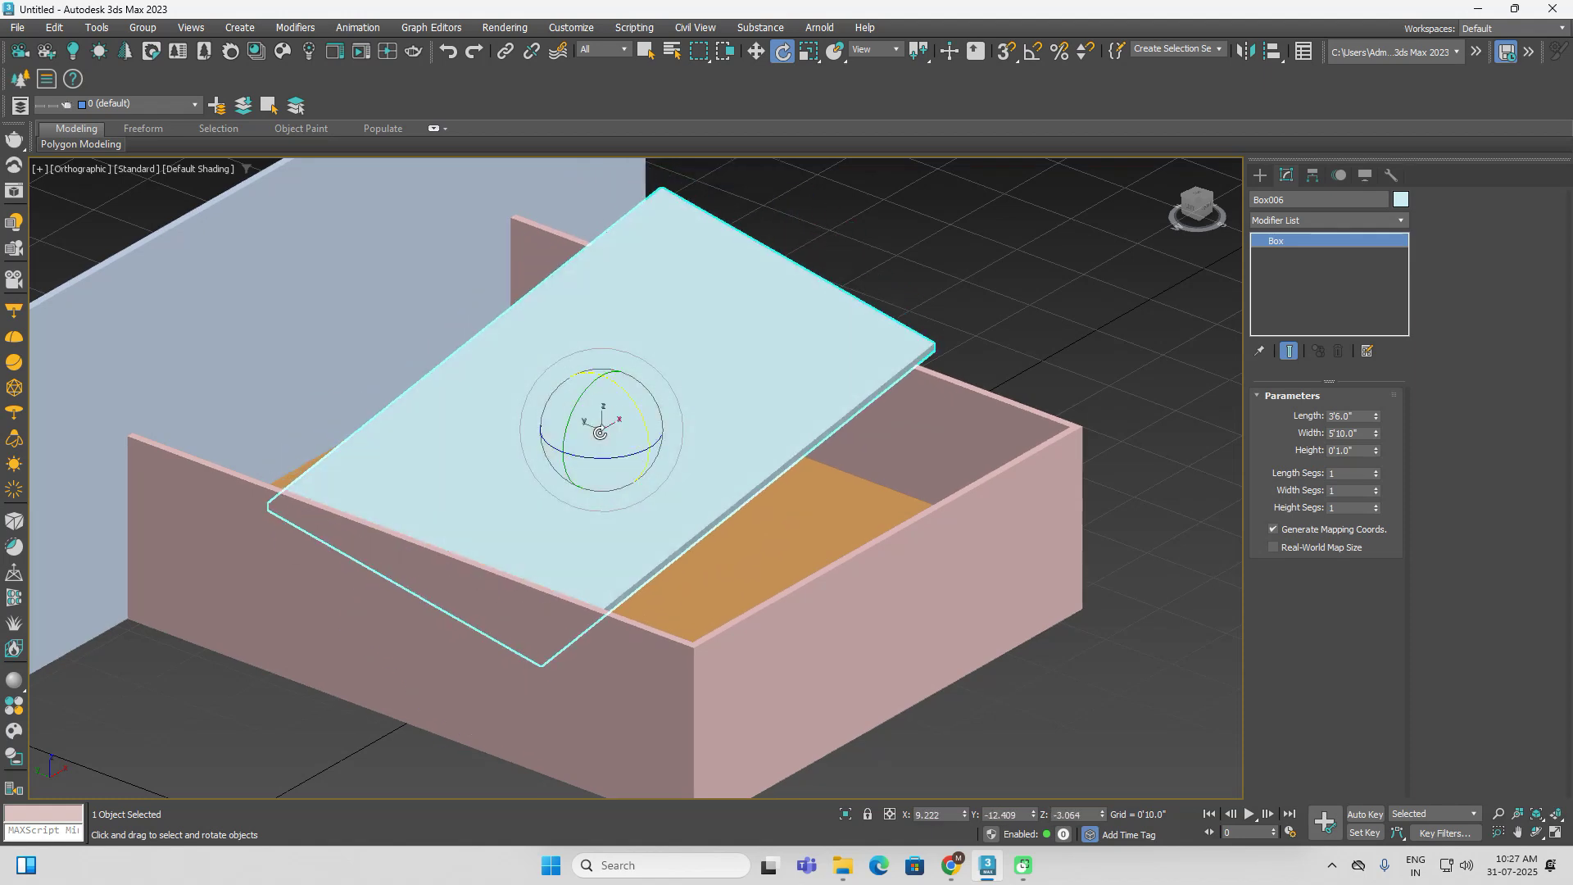
# Reset the top panel's rotation to 0 on the X, Y and Z axes
pyautogui.click(938, 814)
pyautogui.write('0')
pyautogui.press('Return')
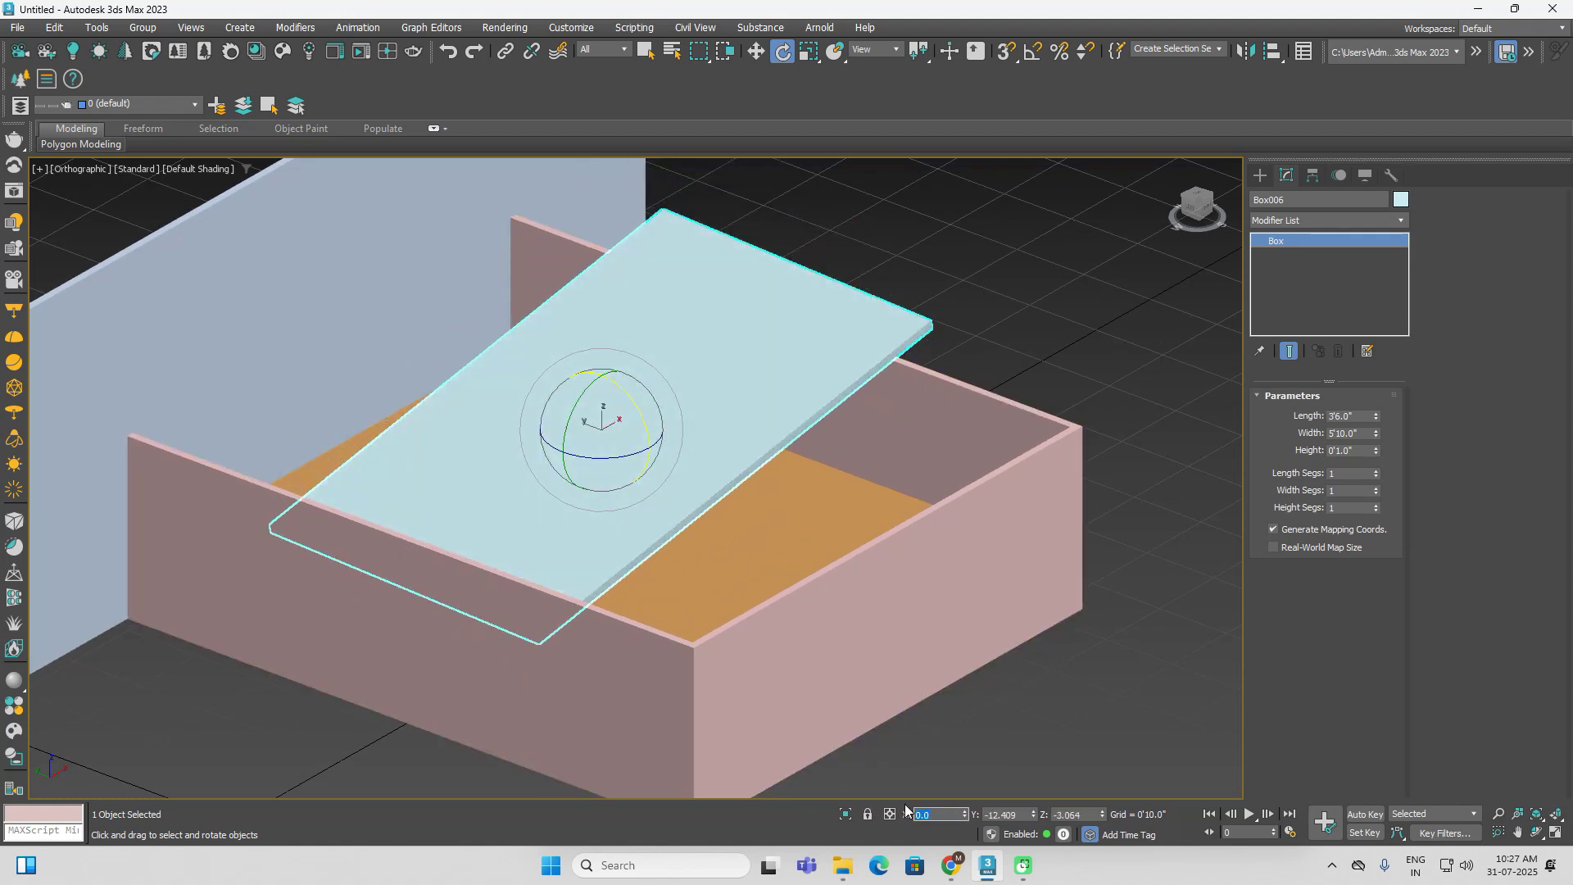
pyautogui.click(1001, 815)
pyautogui.write('0')
pyautogui.press('Return')
pyautogui.click(1076, 813)
pyautogui.write('0')
pyautogui.press('Return')
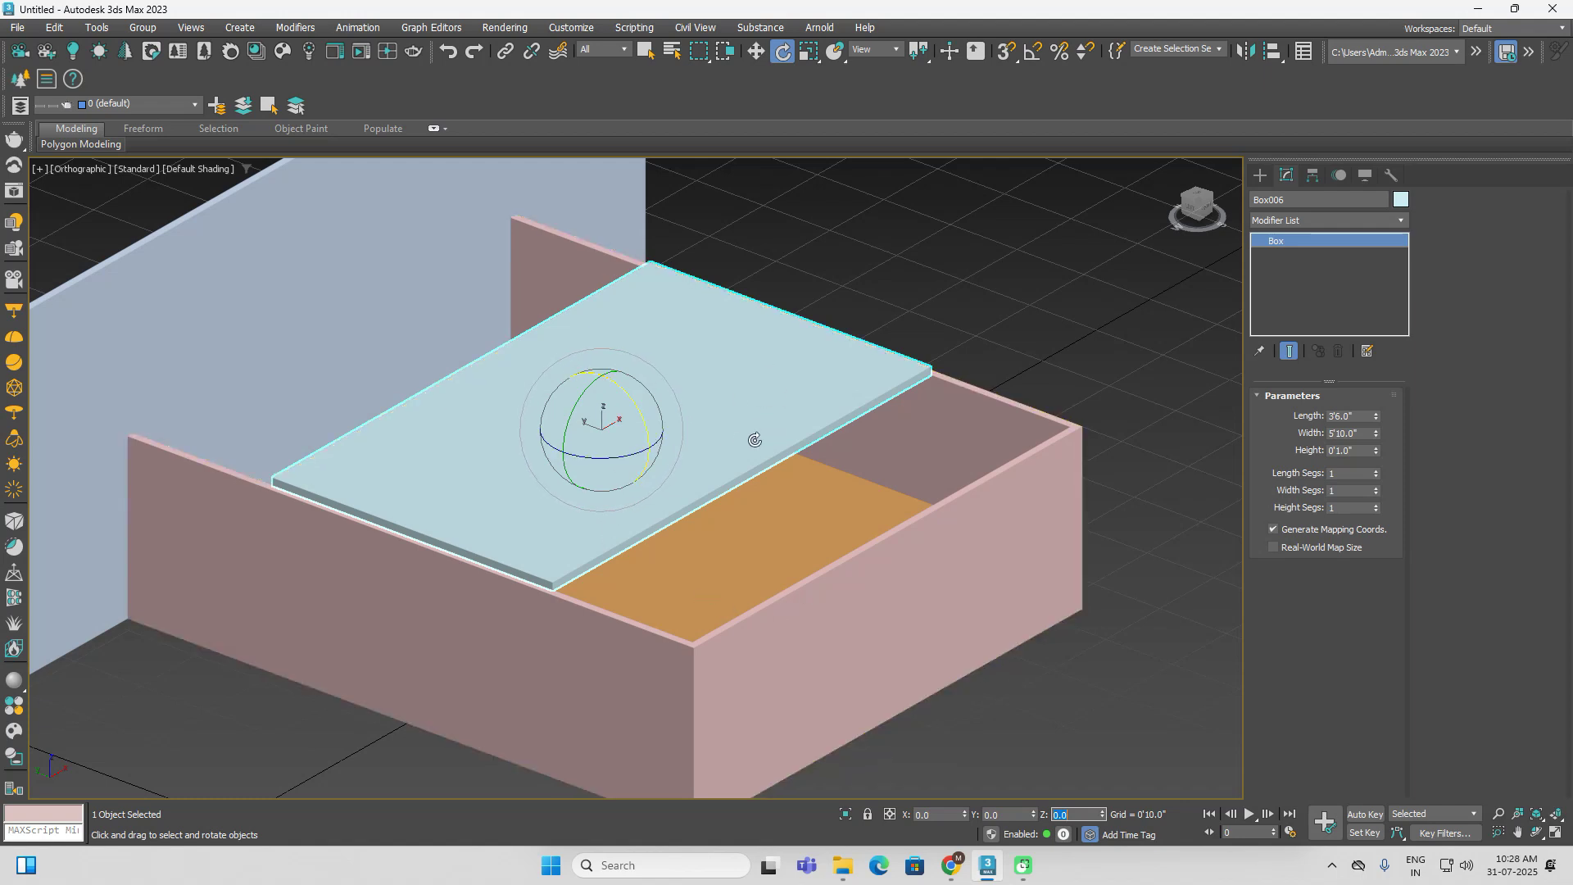
# Move the top panel about 8'9" along X, clear of the bed frame
pyautogui.click(797, 548)
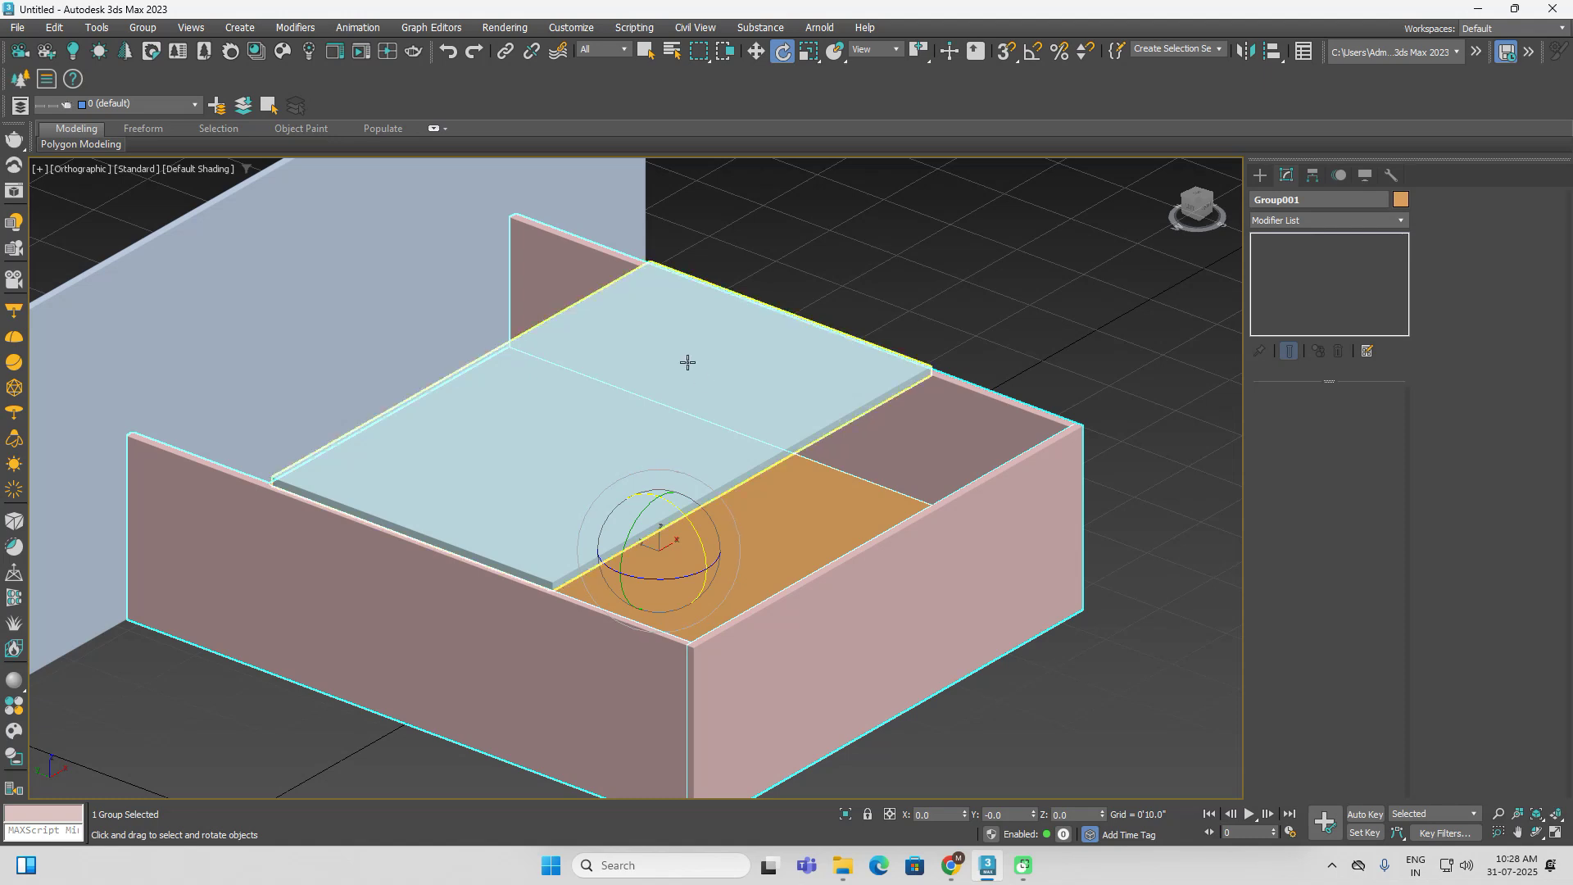
pyautogui.click(379, 239)
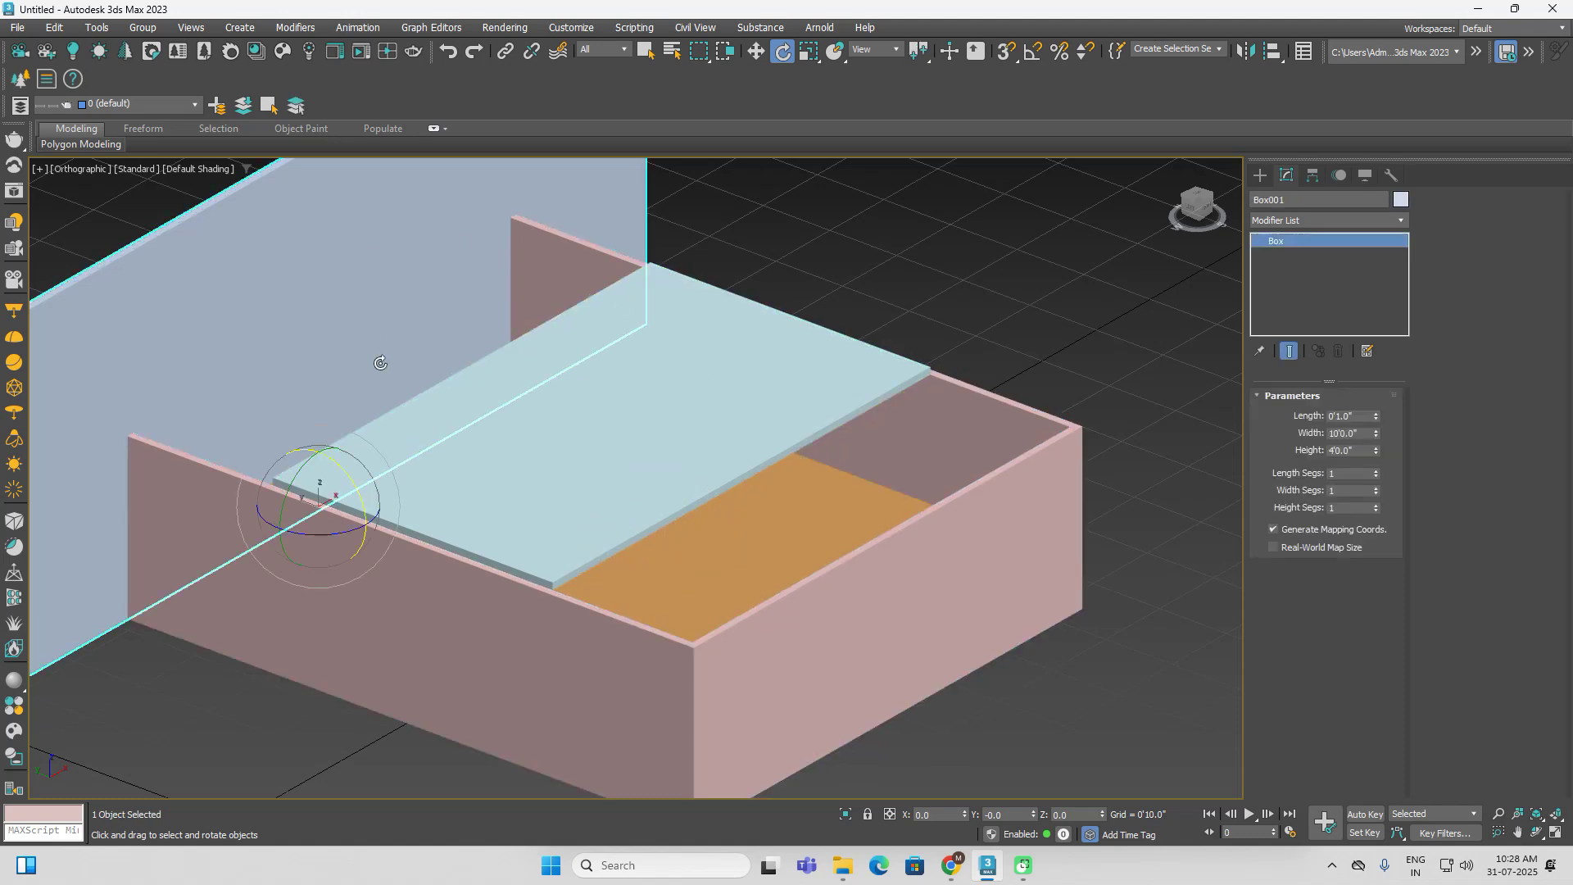
pyautogui.scroll(-2, 375, 358)
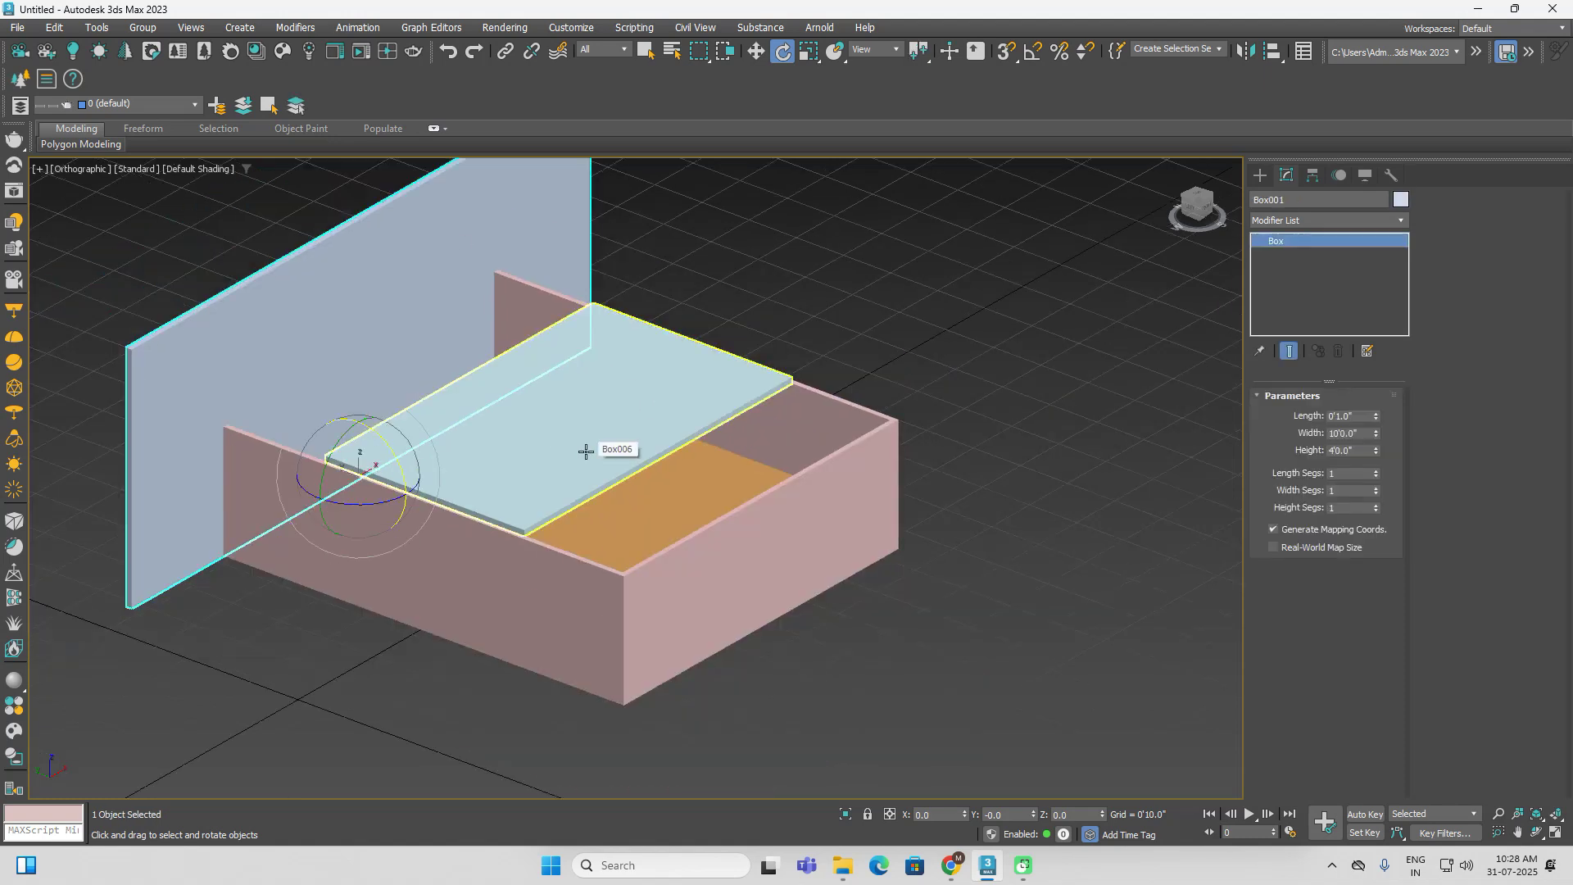
pyautogui.click(585, 452)
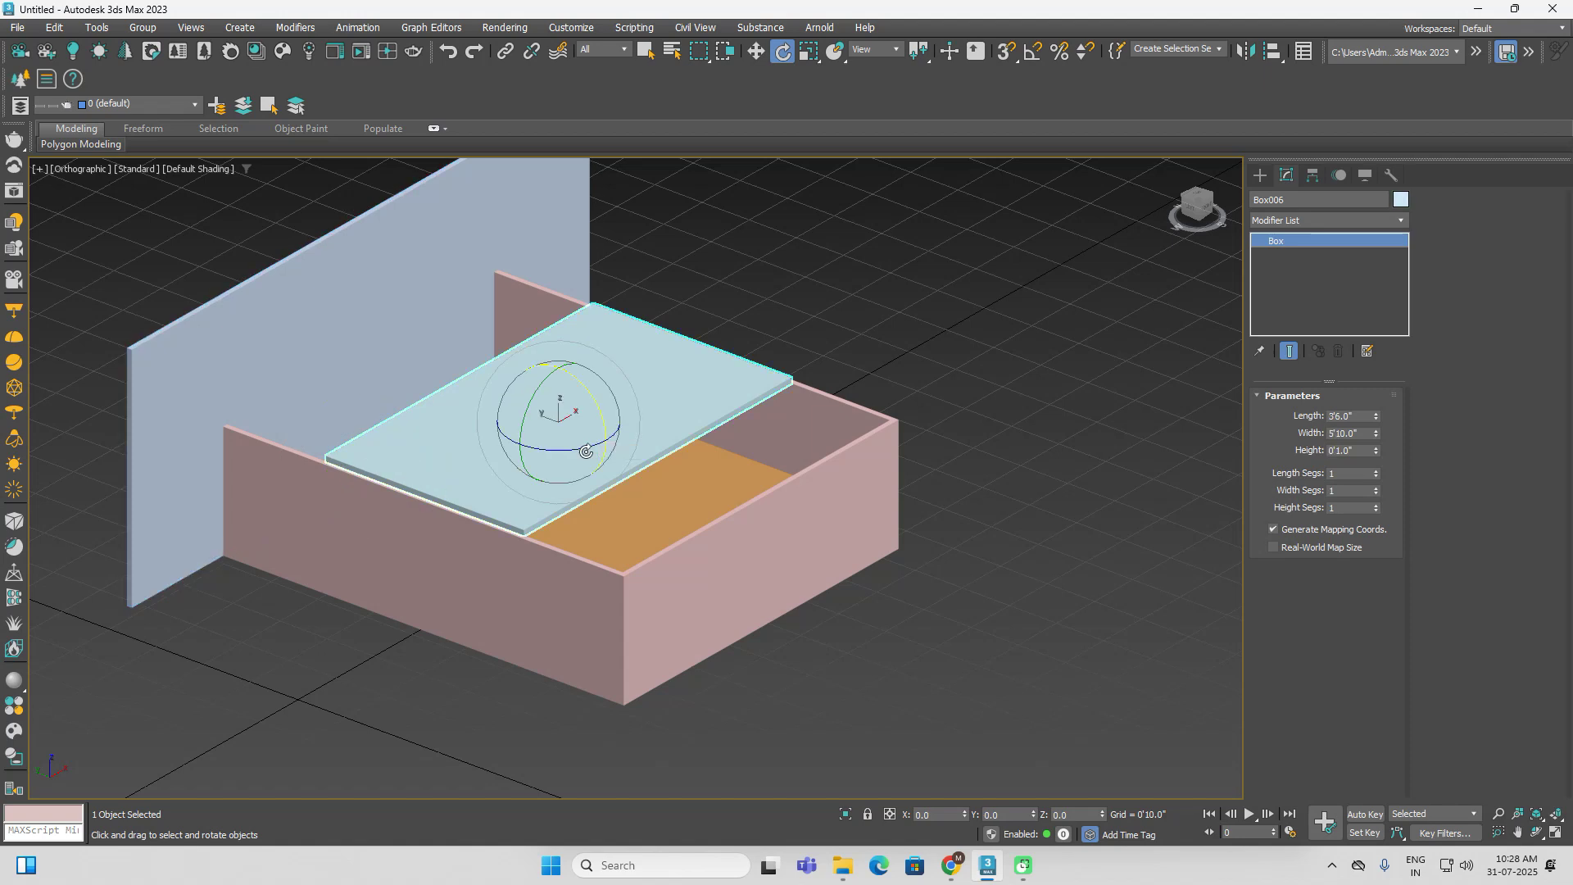
pyautogui.press('w')
pyautogui.click(606, 492)
pyautogui.click(583, 430)
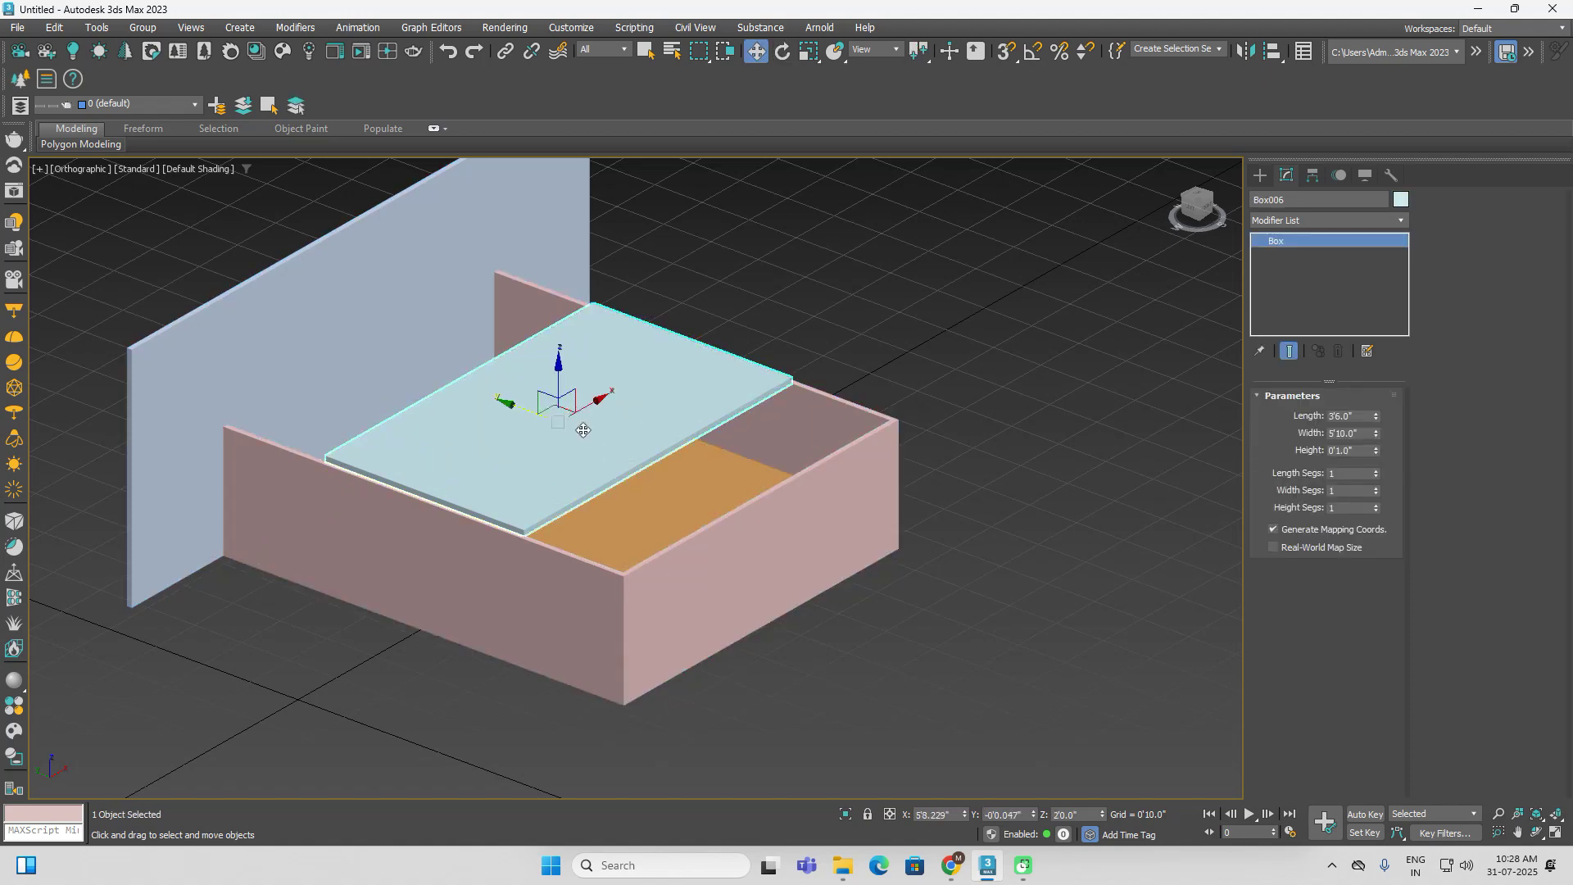
pyautogui.moveTo(582, 430); pyautogui.dragTo(985, 202)
pyautogui.click(1039, 502)
# Move the bed frame group away from the headboard to about X 3'9.9", Y -3'2.1"
pyautogui.click(778, 532)
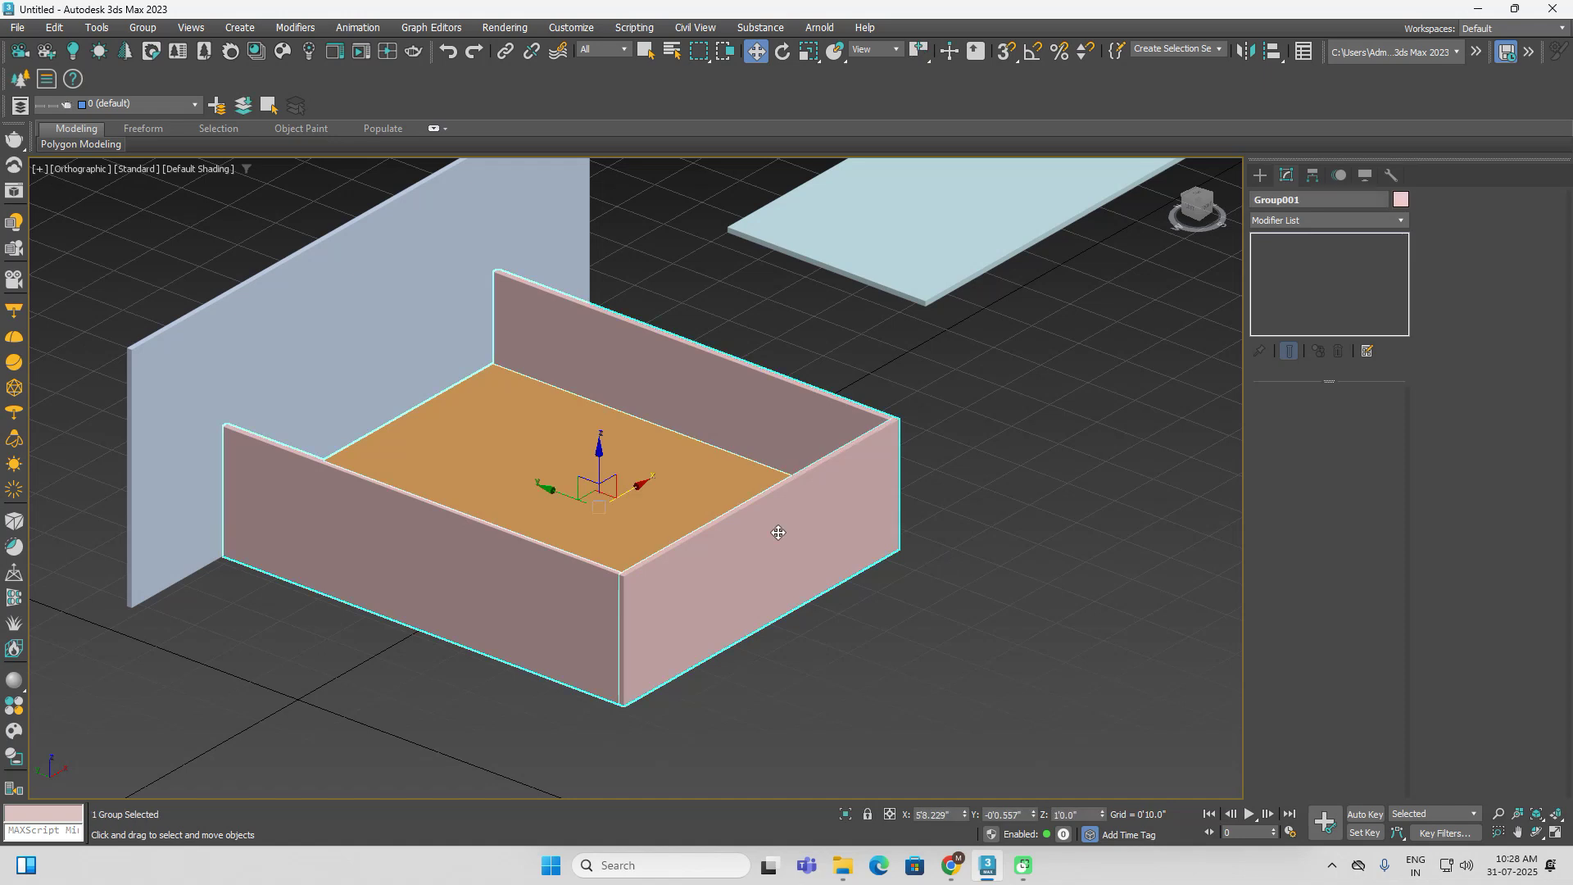
pyautogui.moveTo(569, 495); pyautogui.dragTo(703, 577)
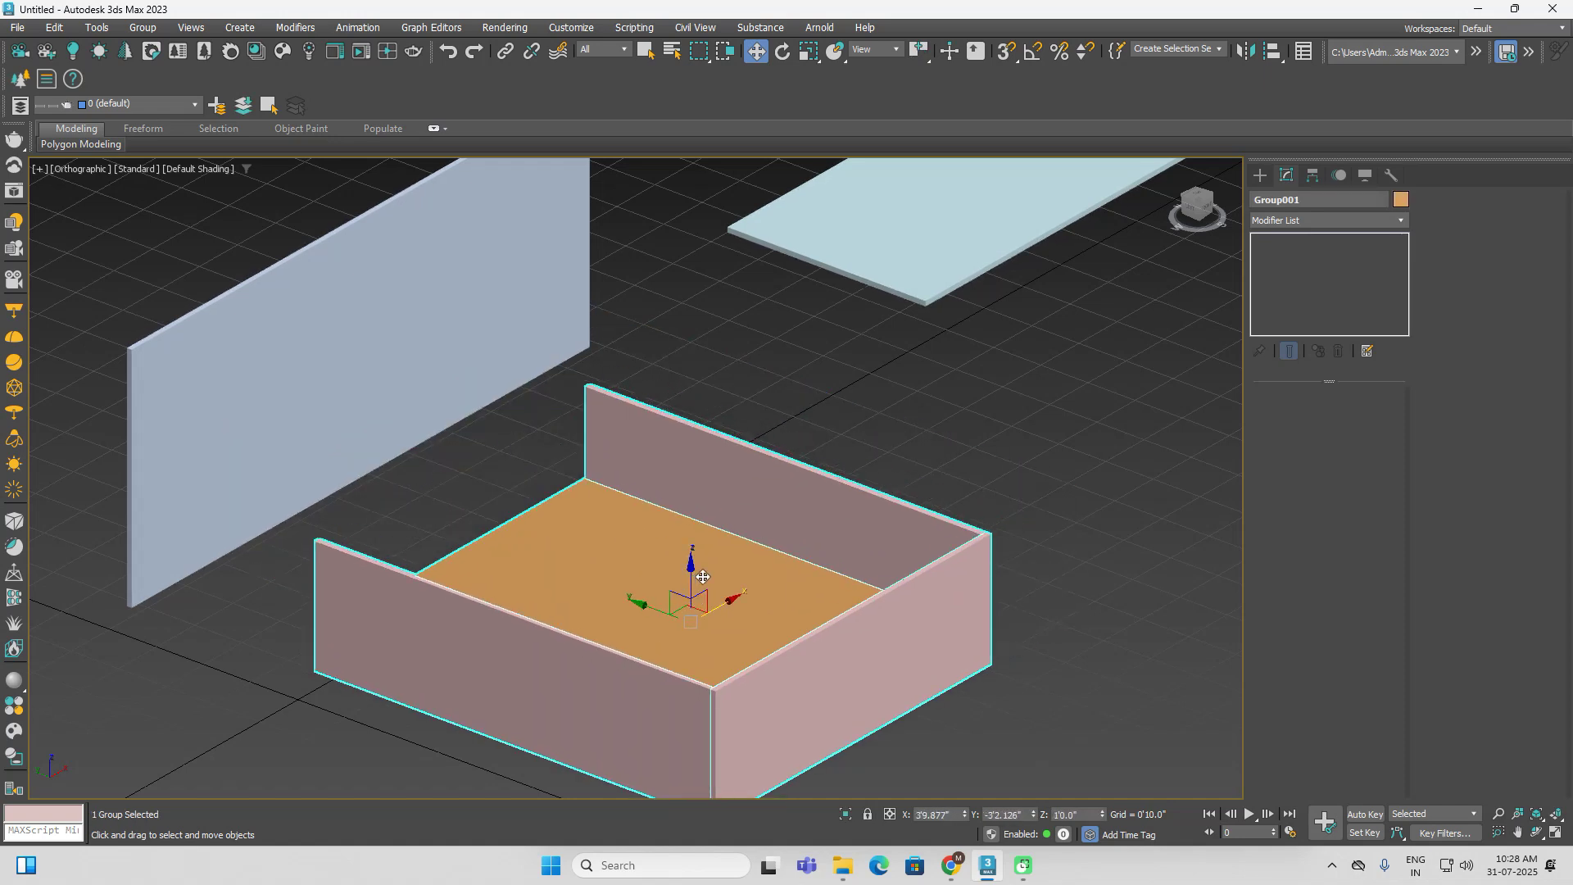
pyautogui.moveTo(784, 569); pyautogui.dragTo(881, 521, button='middle')
pyautogui.moveTo(1036, 397); pyautogui.dragTo(1013, 420, button='middle')
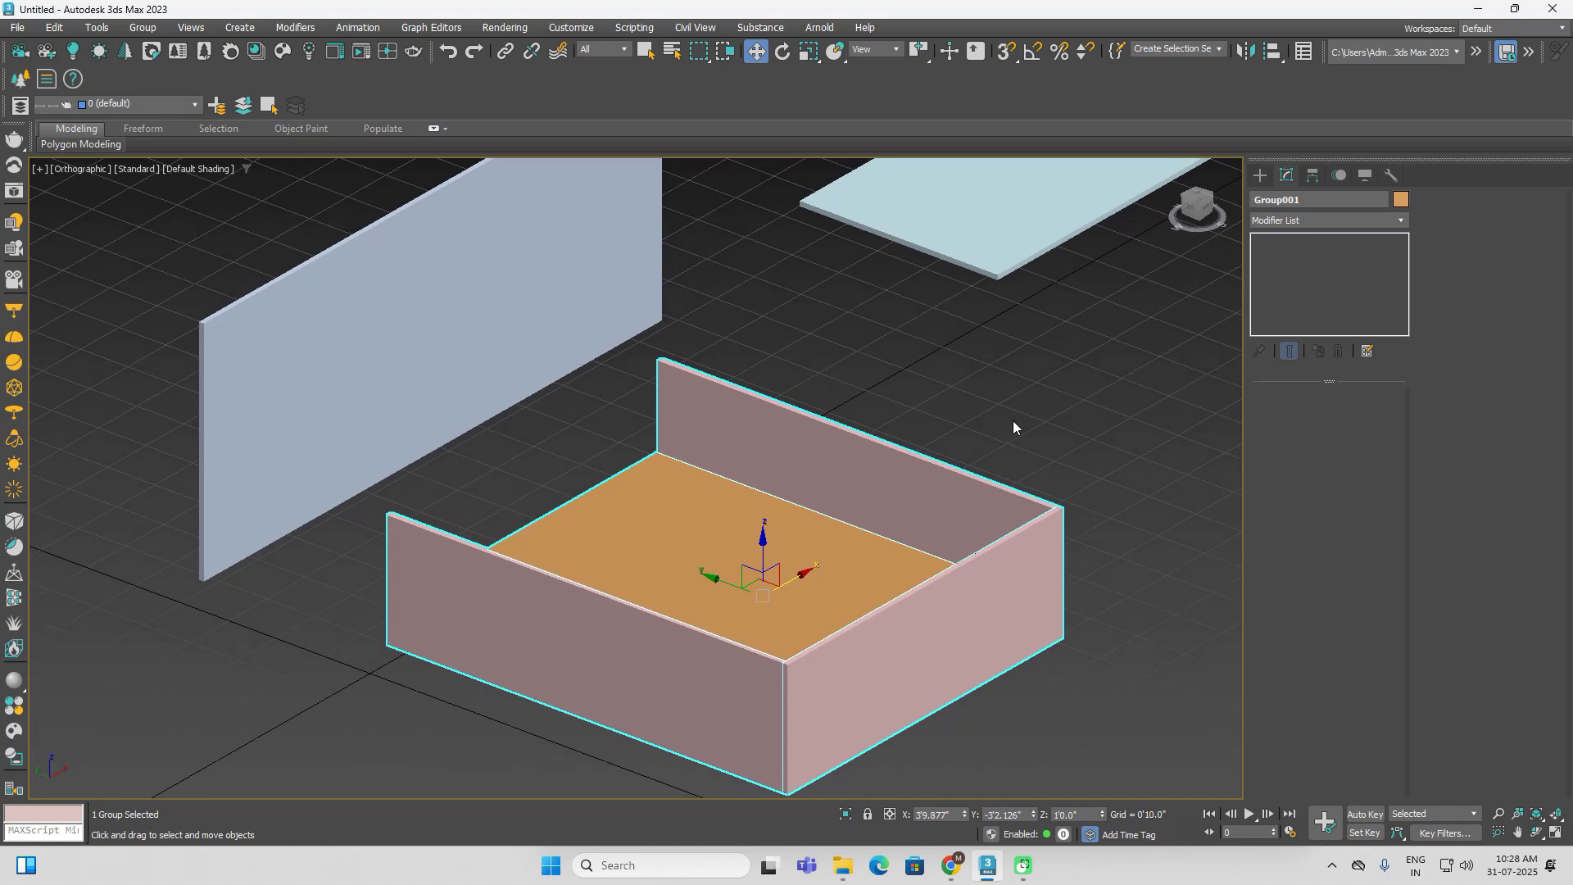
# Try aligning the bed frame group to the headboard on the X, Y and Z positions, pivot point to pivot point, and discard the alignment
pyautogui.click(1267, 53)
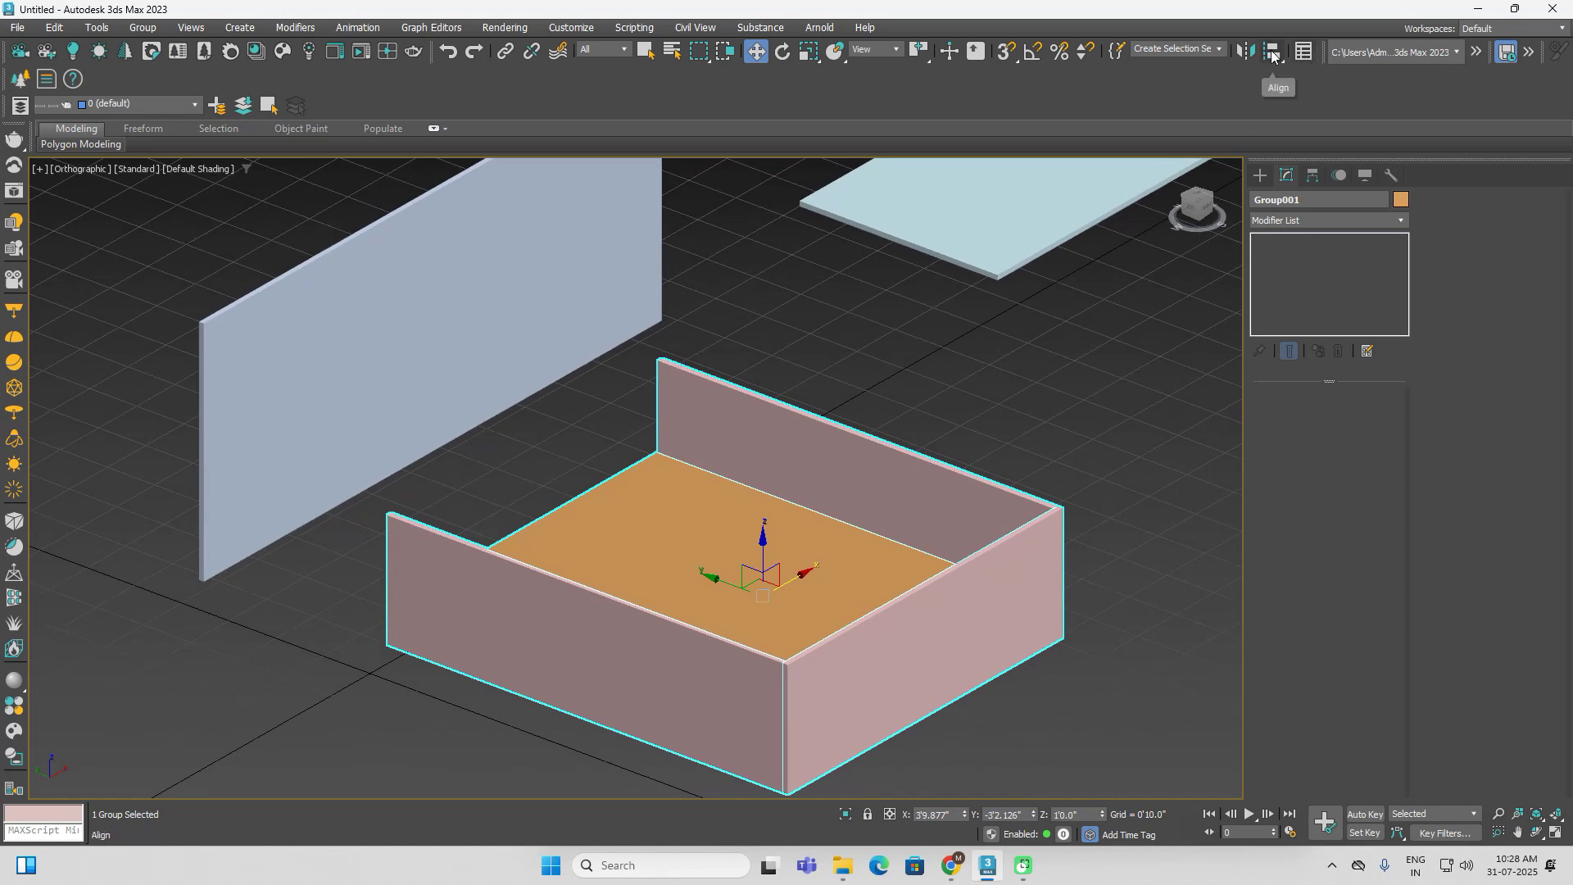
pyautogui.click(562, 297)
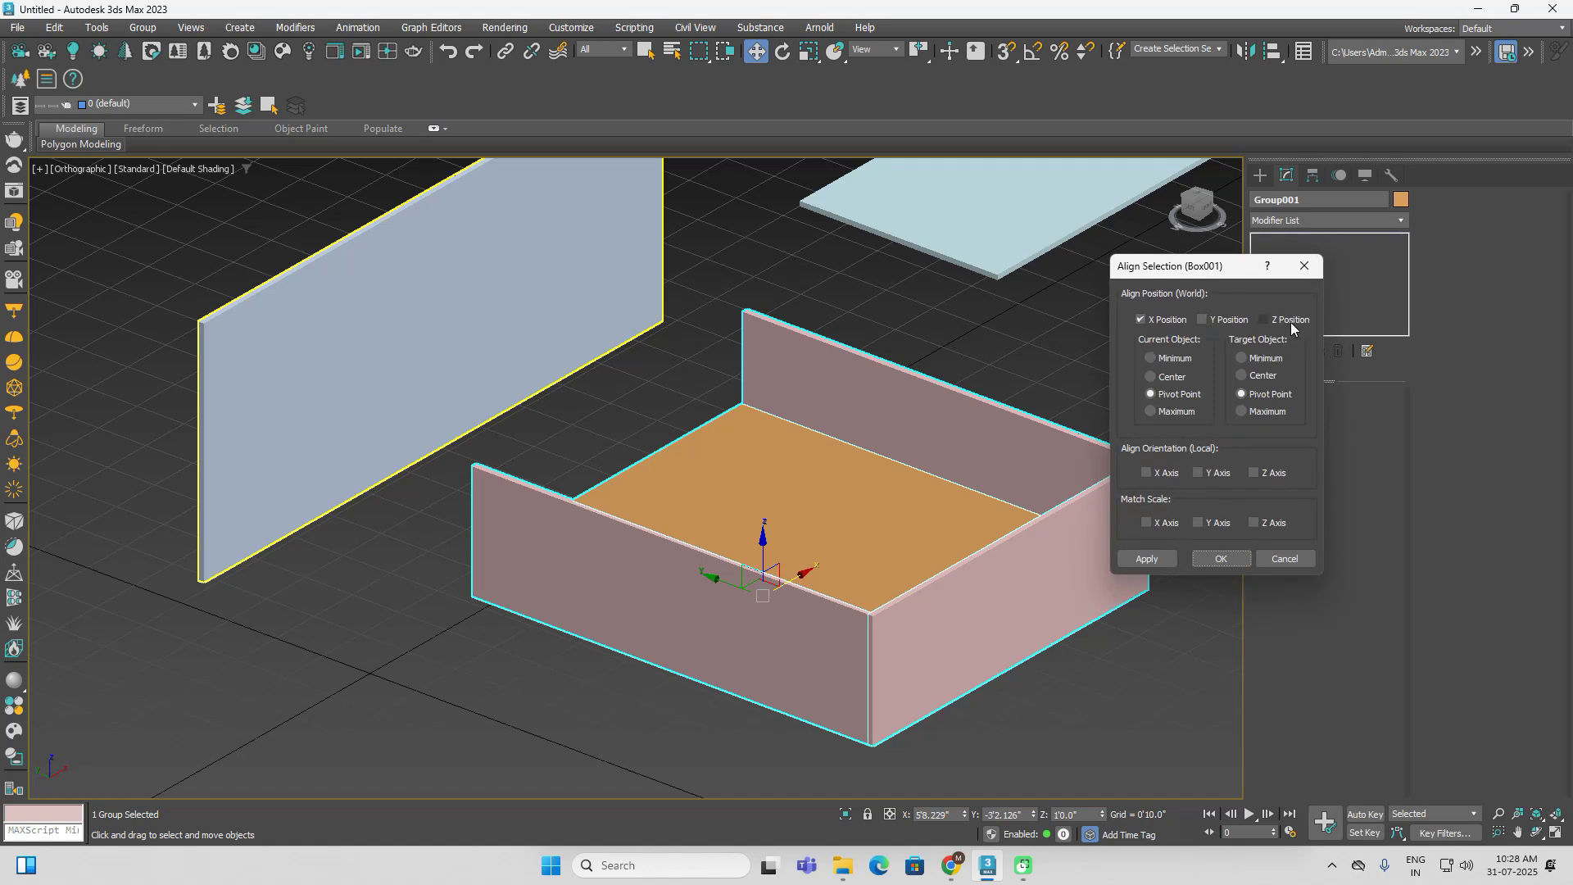
pyautogui.click(1140, 320)
pyautogui.click(1140, 319)
pyautogui.click(1216, 323)
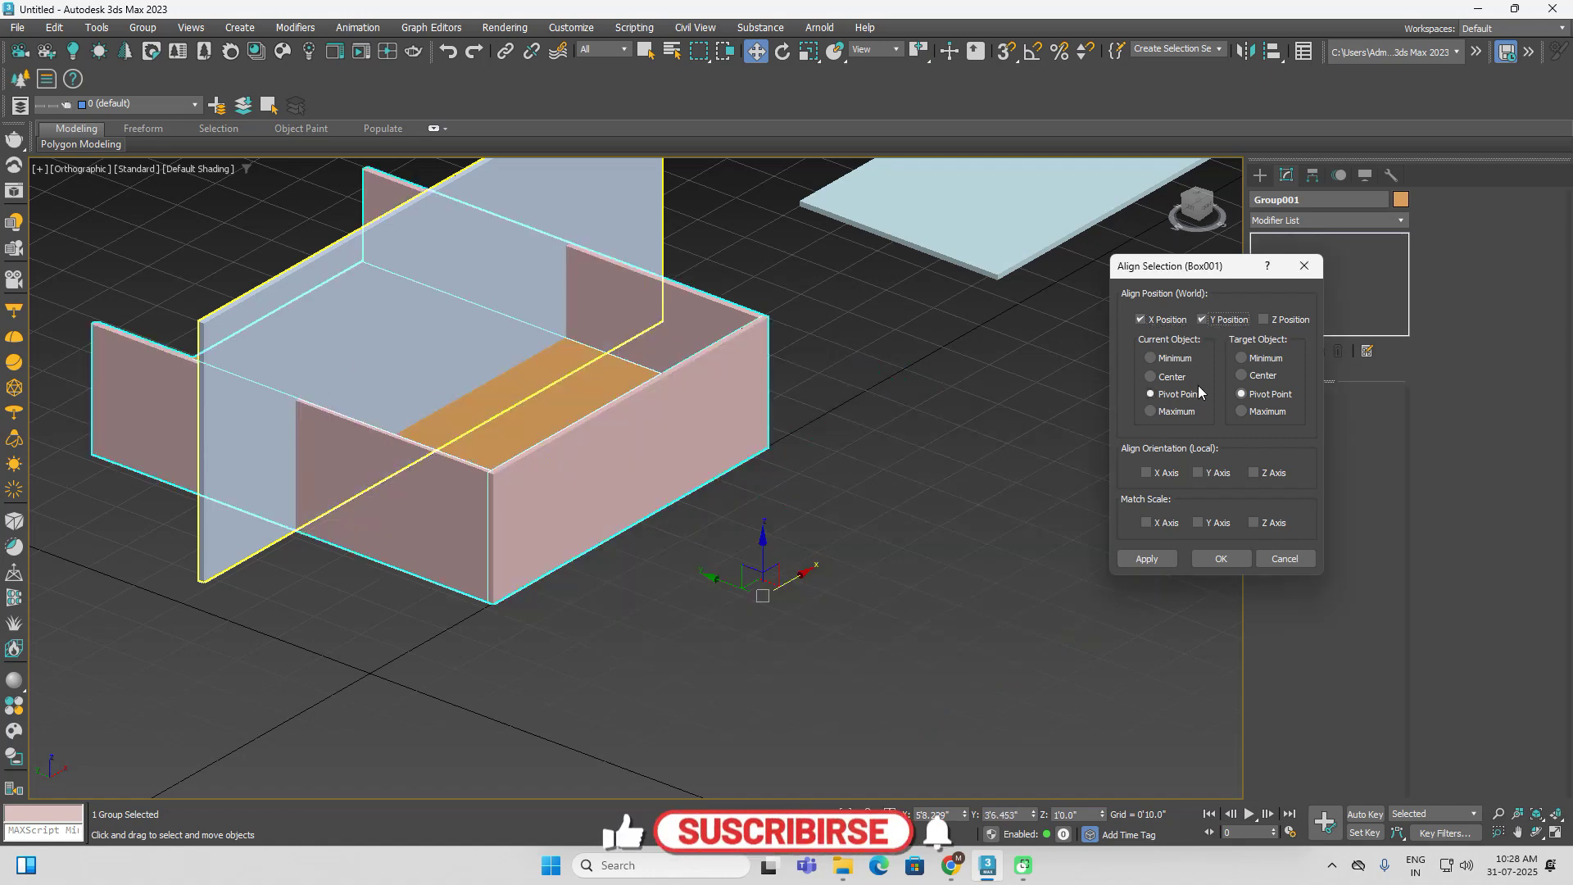
pyautogui.click(1278, 320)
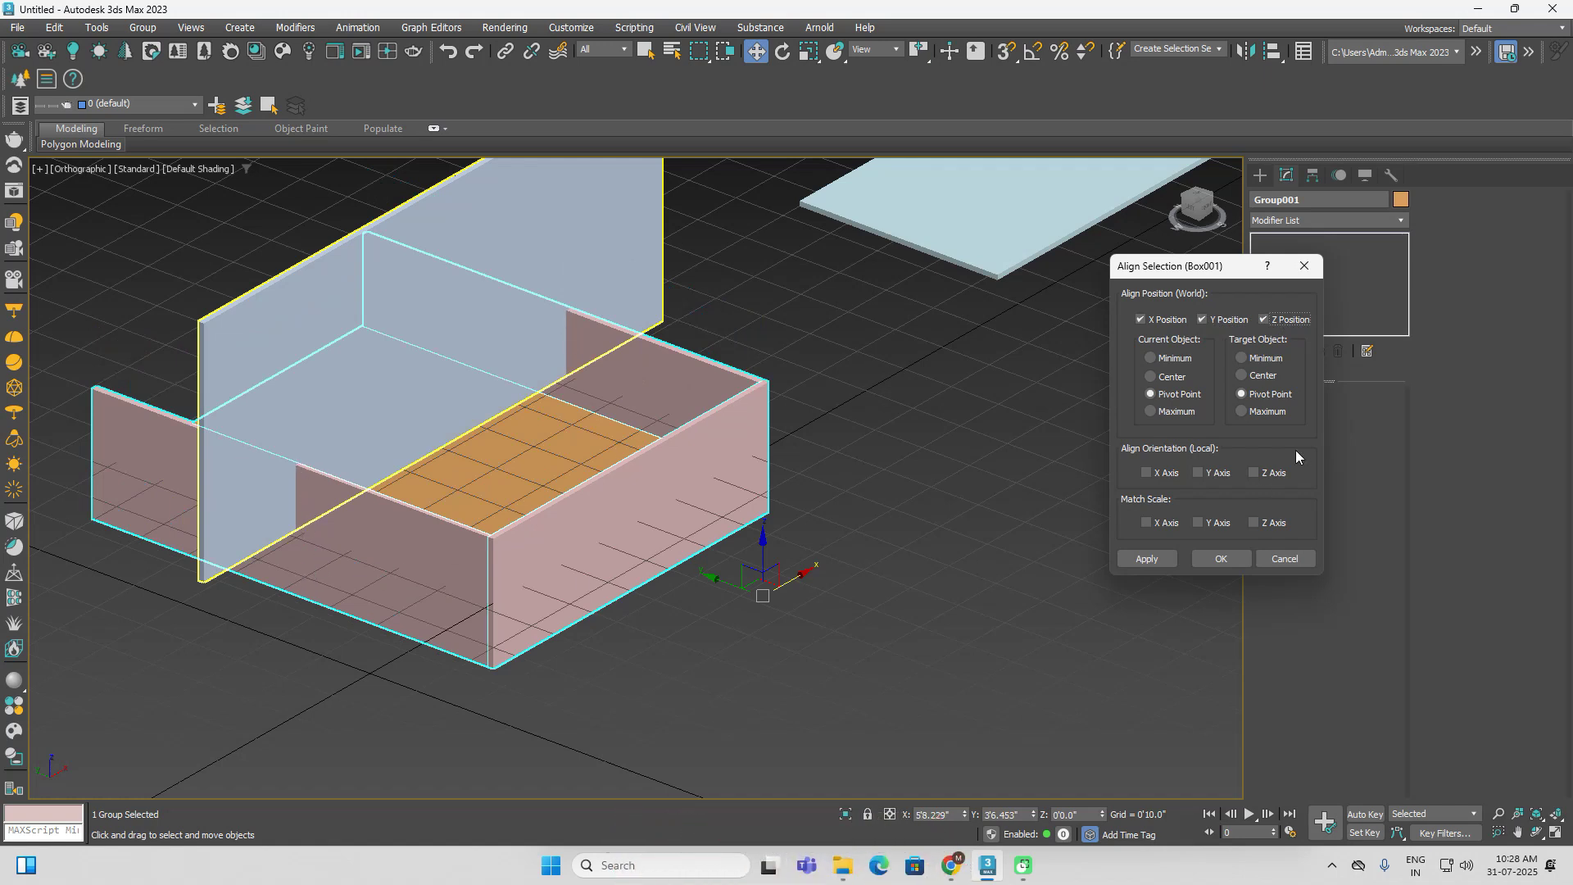
pyautogui.click(1229, 319)
pyautogui.click(1144, 319)
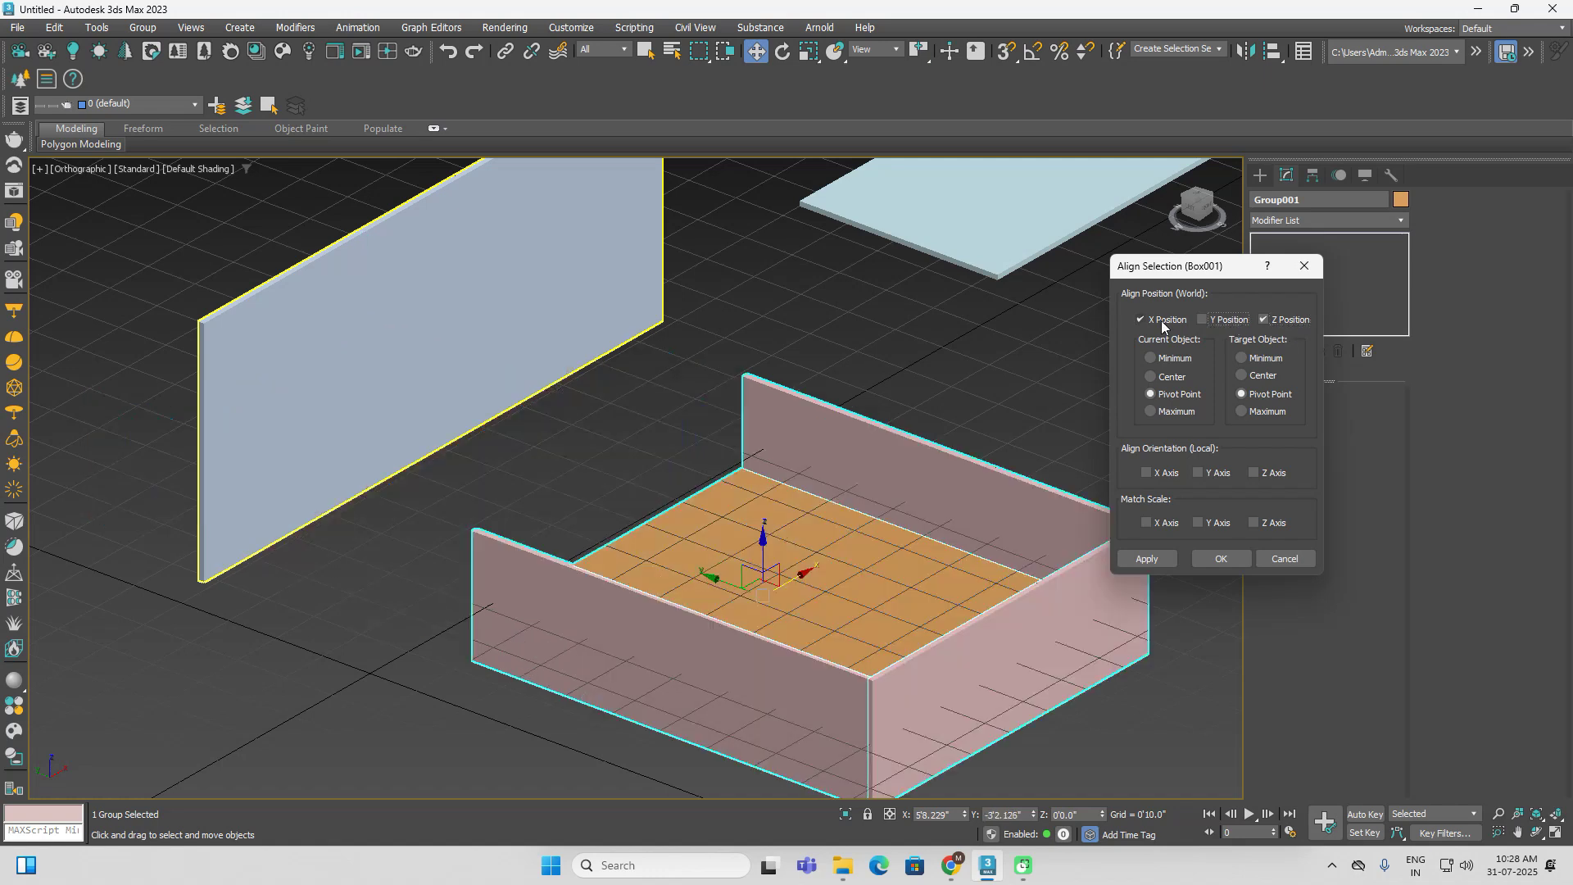
pyautogui.click(1290, 319)
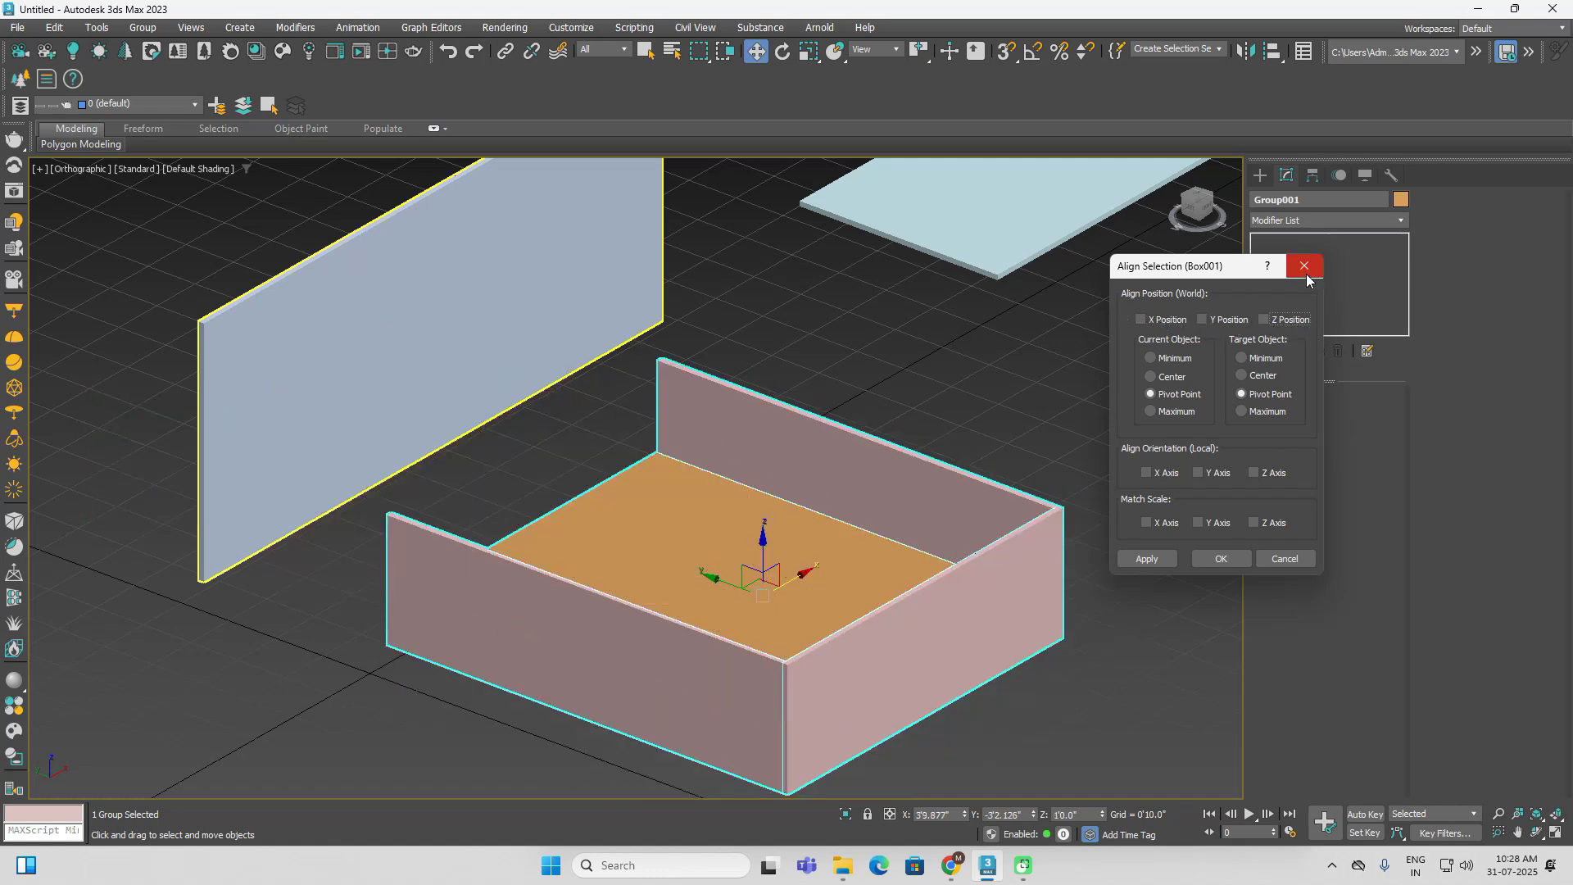
pyautogui.click(1304, 269)
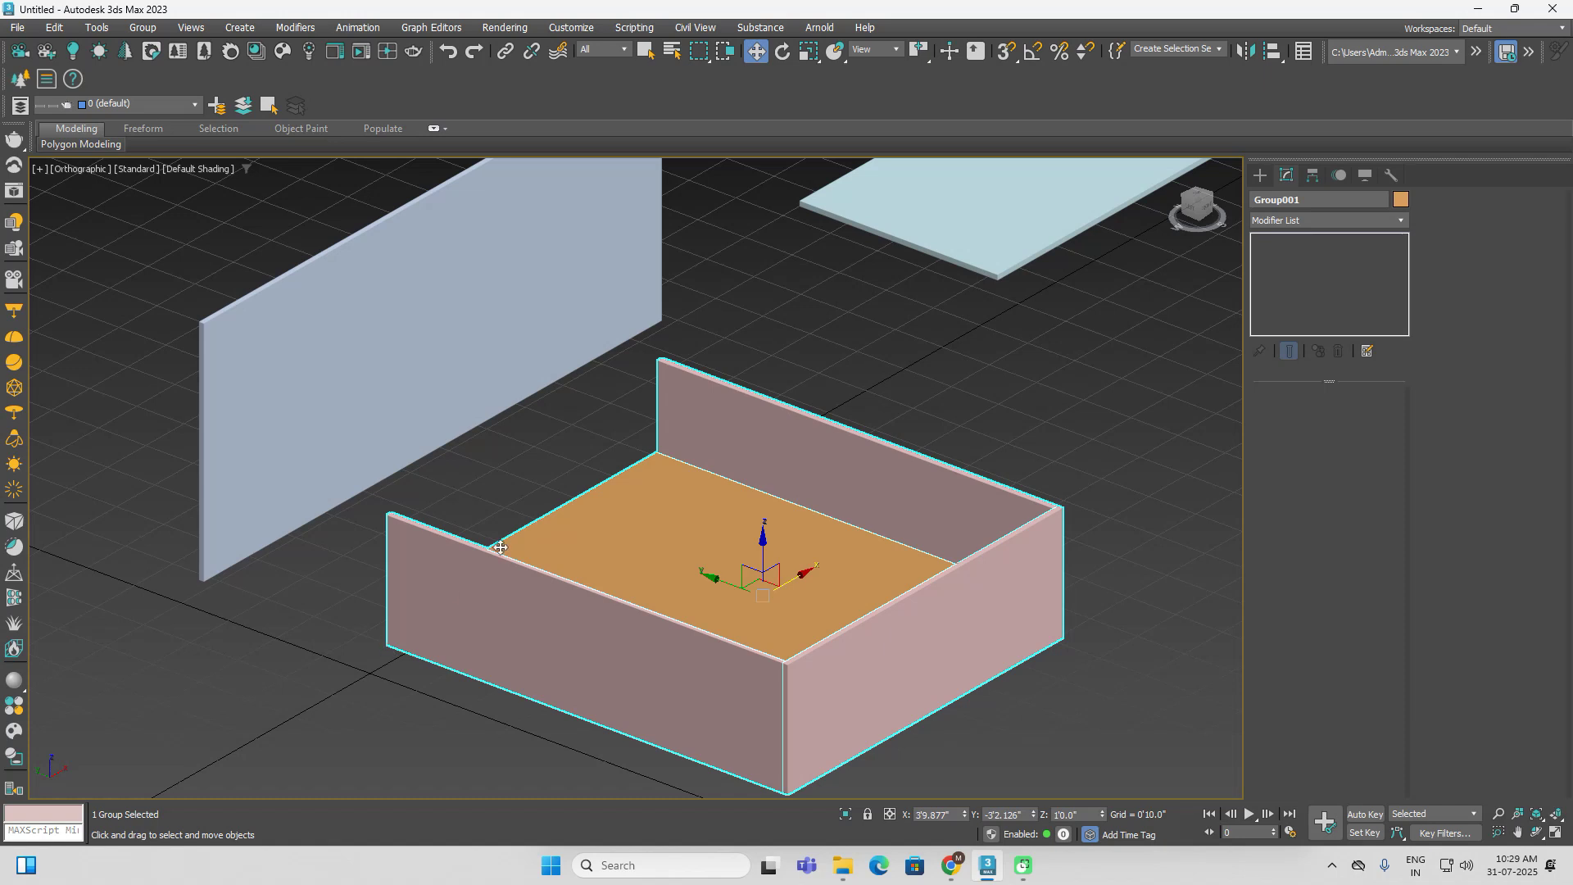
# Turn on snapping and move the frame group so its near lower side-panel corner meets the headboard's matching bottom corner
pyautogui.click(1000, 55)
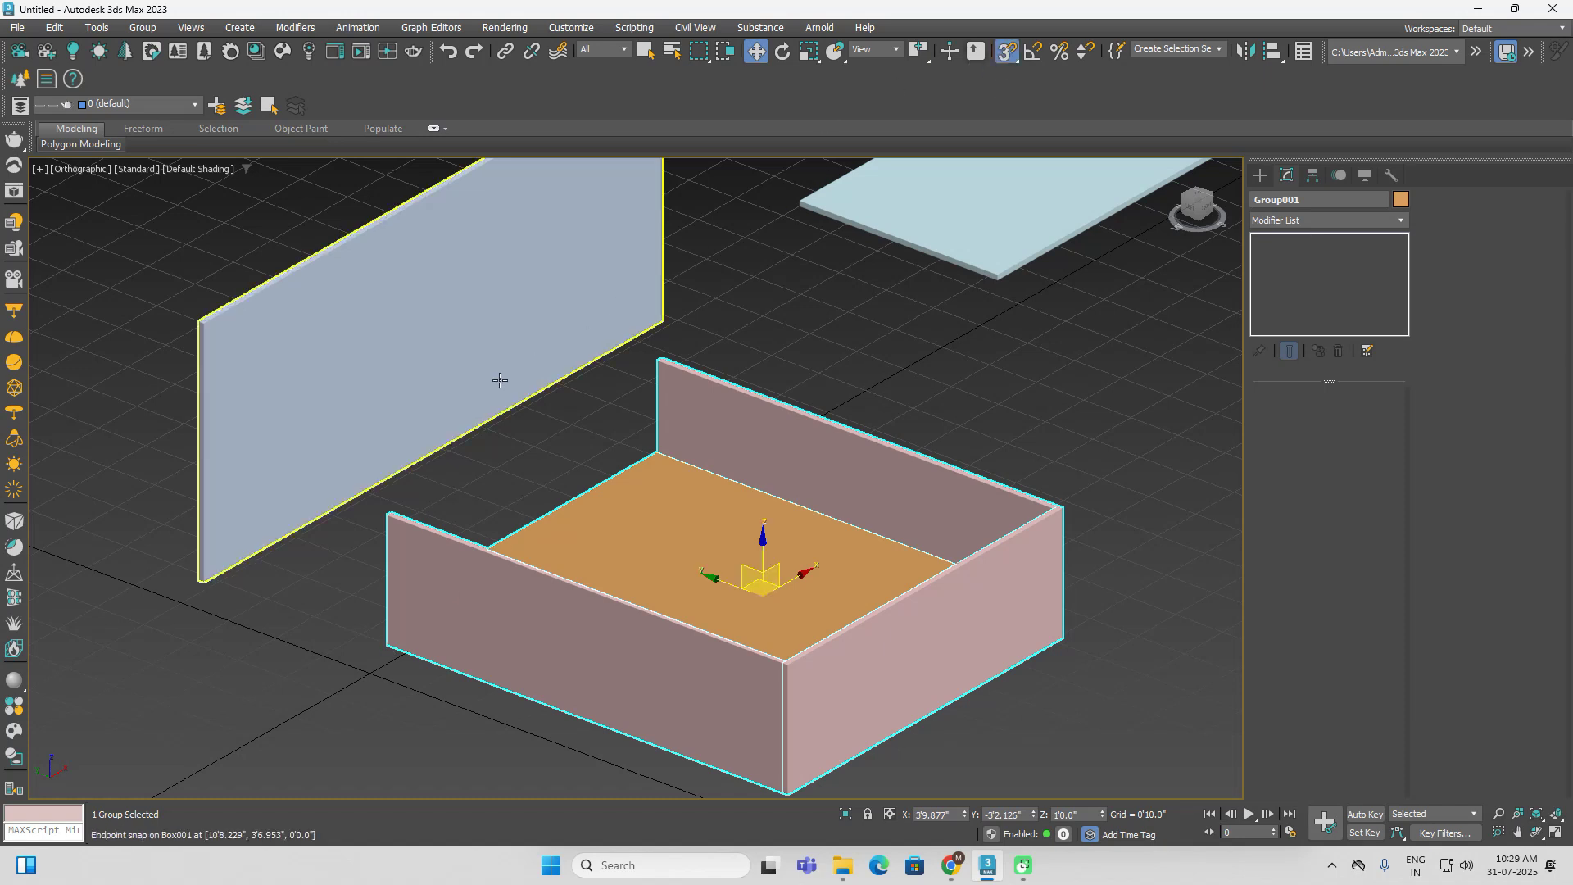
pyautogui.scroll(5, 389, 641)
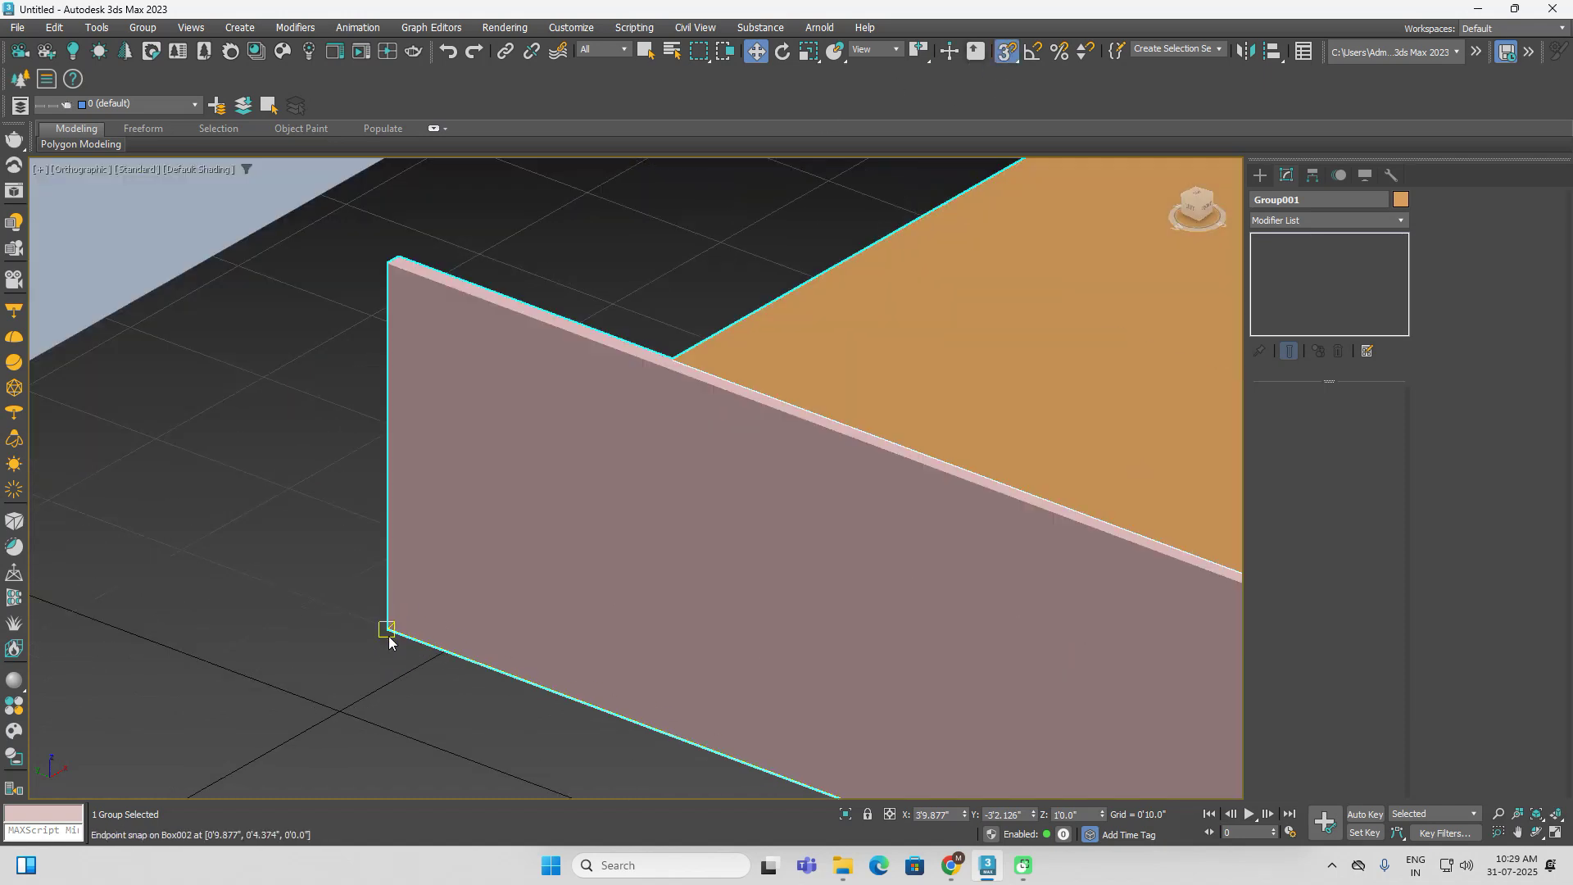
pyautogui.moveTo(389, 628); pyautogui.dragTo(296, 530)
pyautogui.scroll(-5, 511, 580)
pyautogui.scroll(2, 289, 531)
pyautogui.click(307, 645)
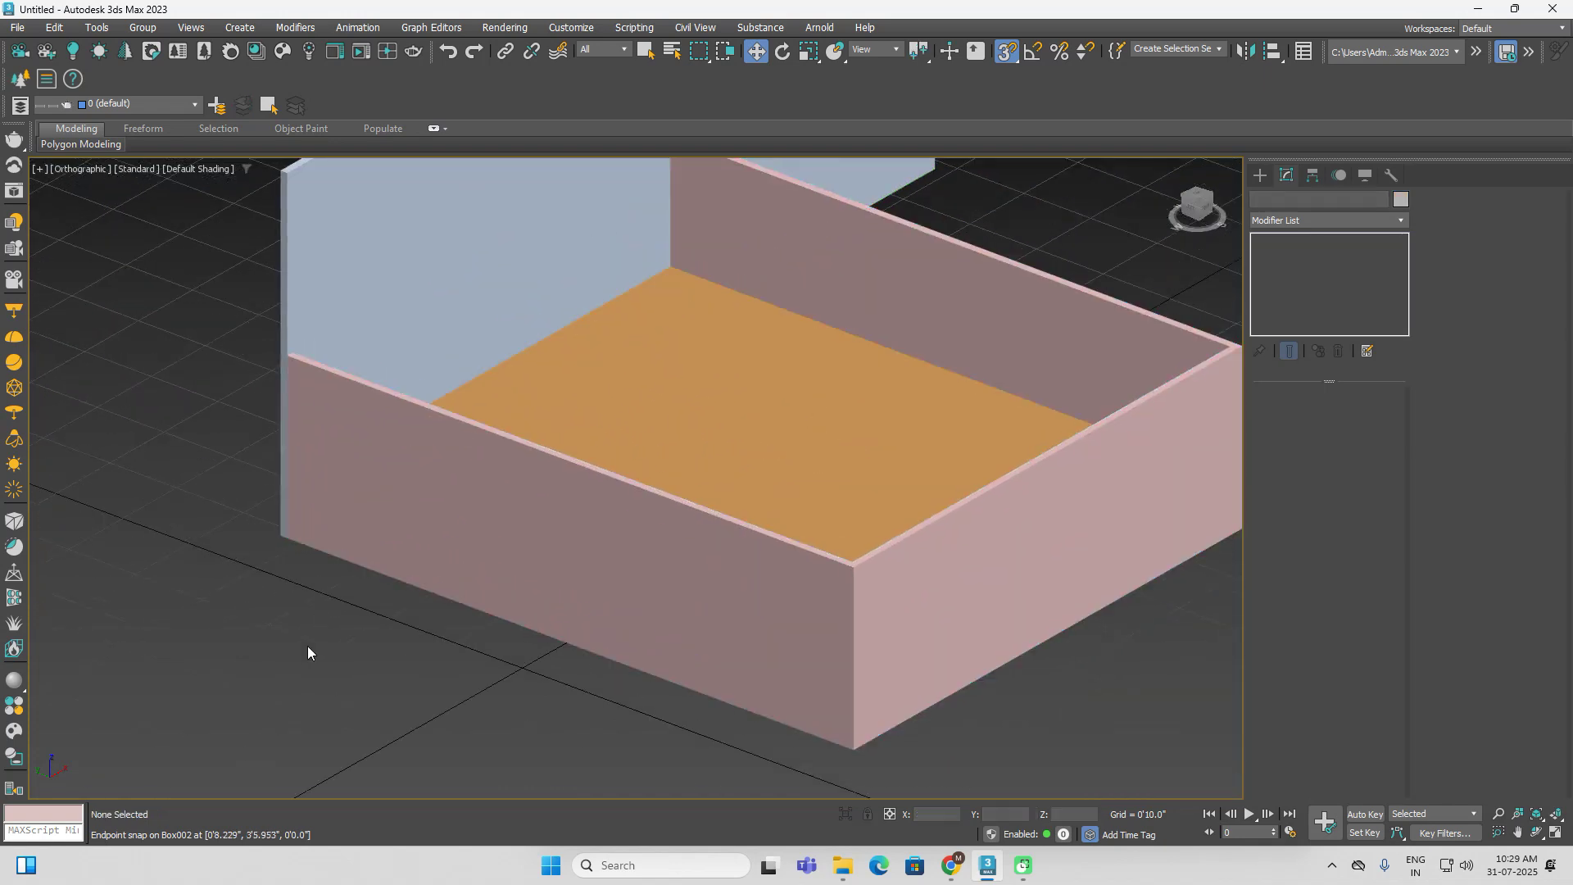
# Centre the bed frame group on the headboard by aligning only the X position, pivot point to pivot point
pyautogui.scroll(-2, 307, 645)
pyautogui.moveTo(719, 681); pyautogui.dragTo(645, 705, button='middle')
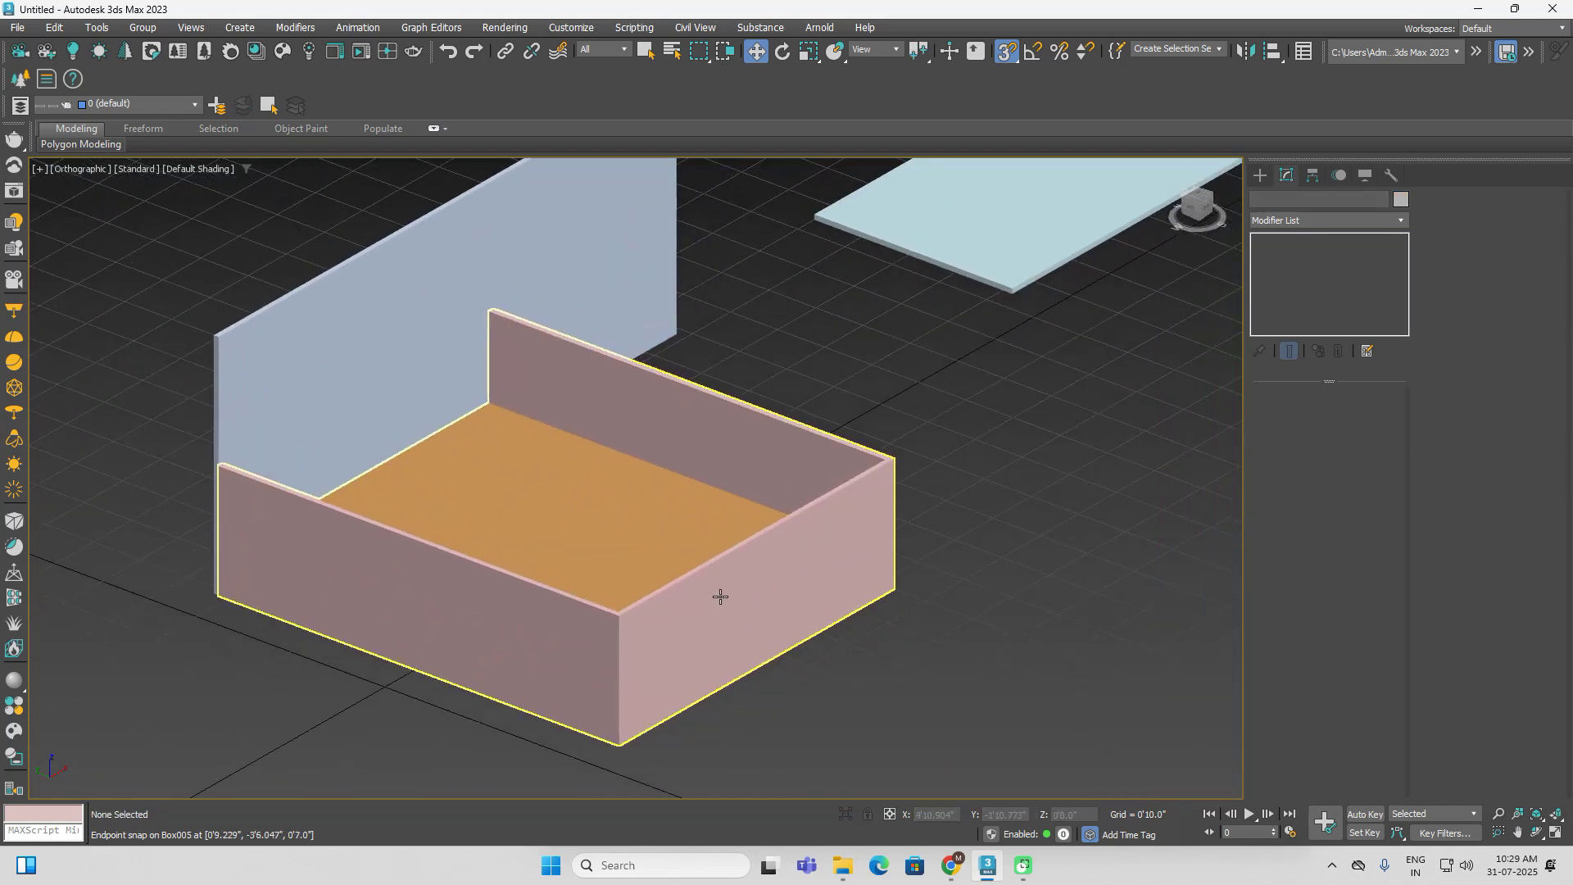
pyautogui.click(721, 596)
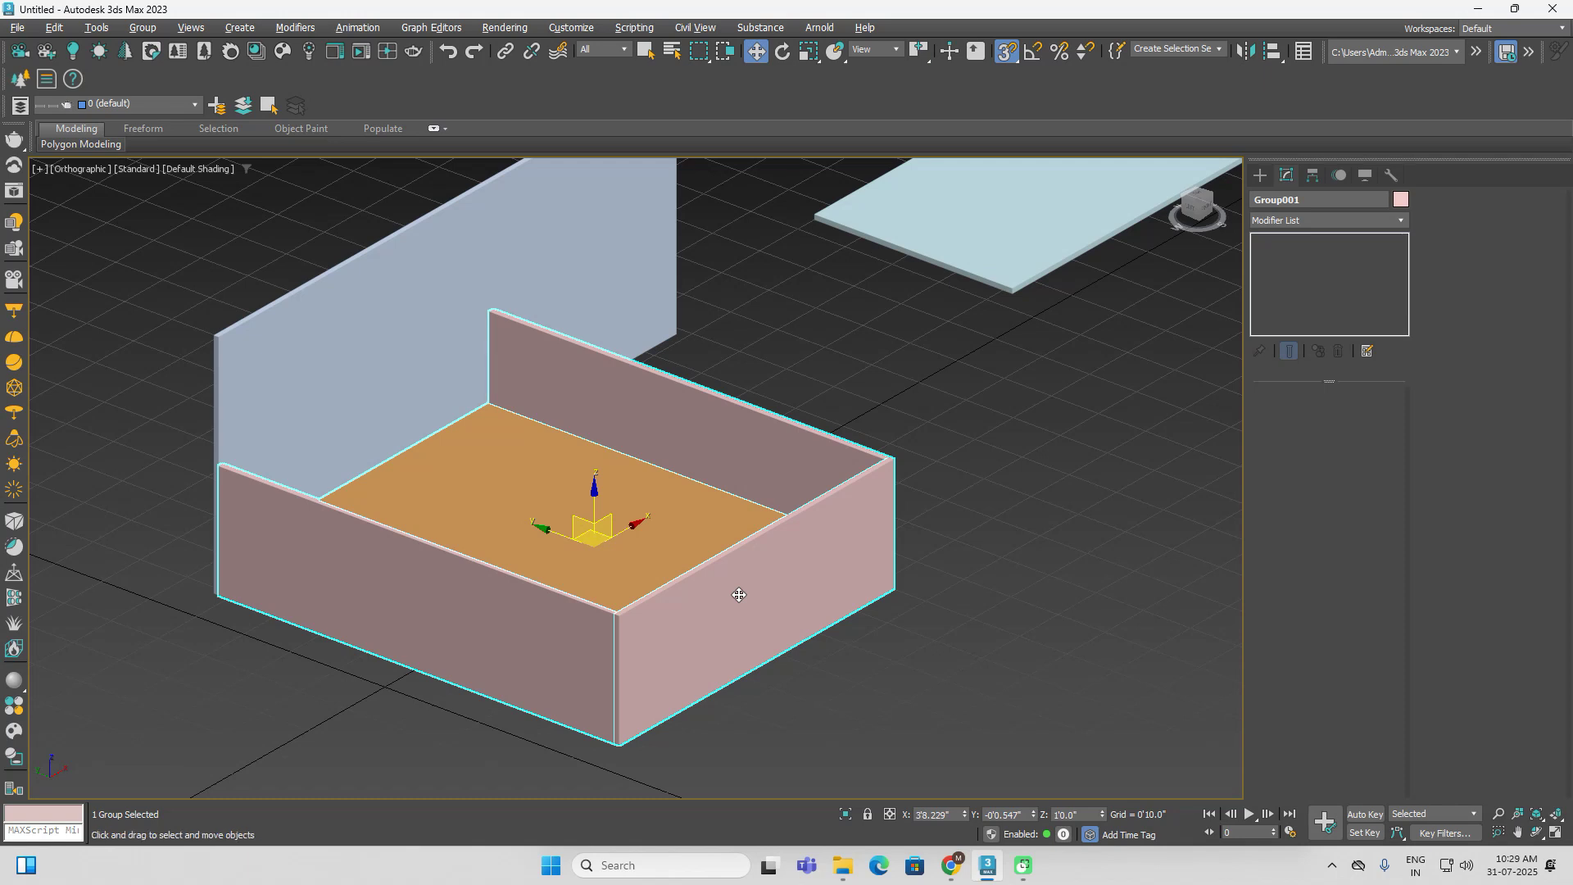
pyautogui.hotkey('alt', 'a')
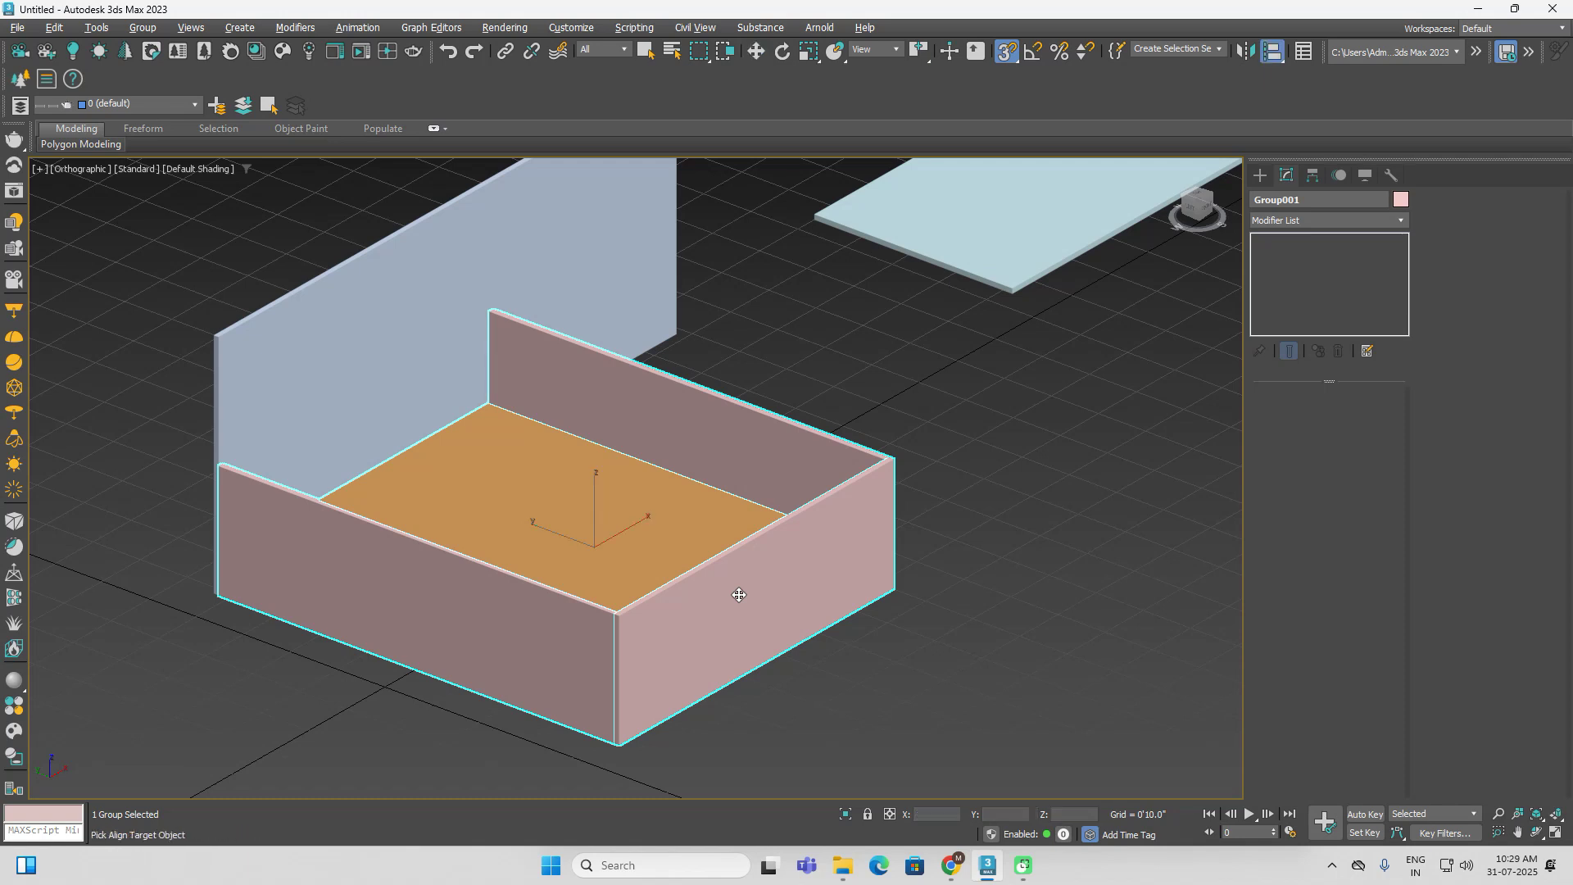
pyautogui.click(528, 250)
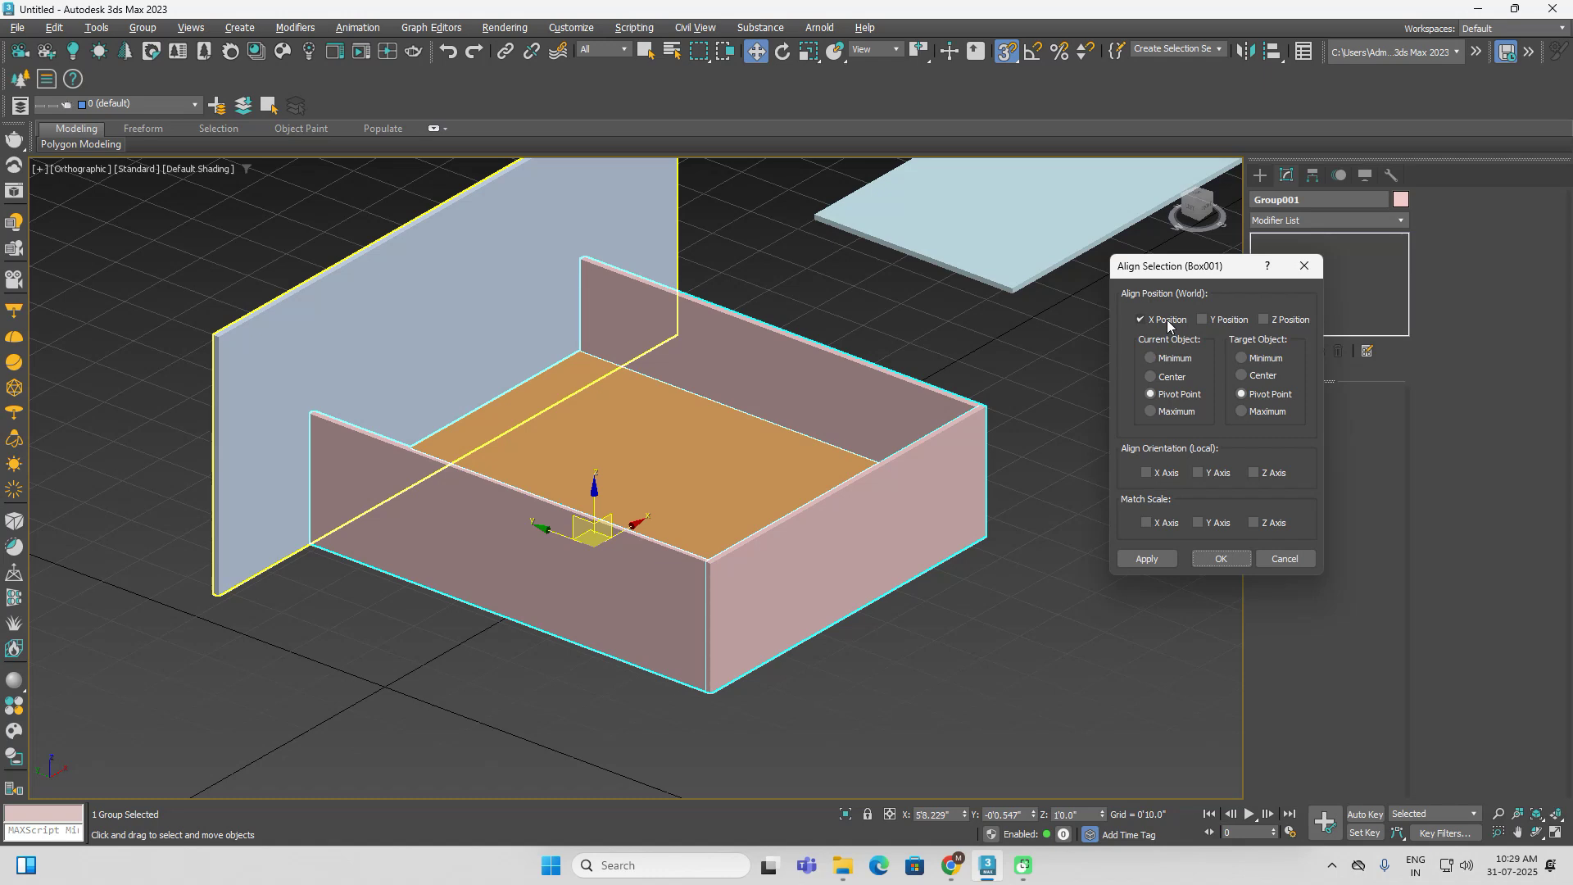
pyautogui.click(1209, 320)
pyautogui.click(1209, 320)
pyautogui.click(1265, 320)
pyautogui.click(1267, 320)
pyautogui.click(1218, 561)
pyautogui.click(1101, 641)
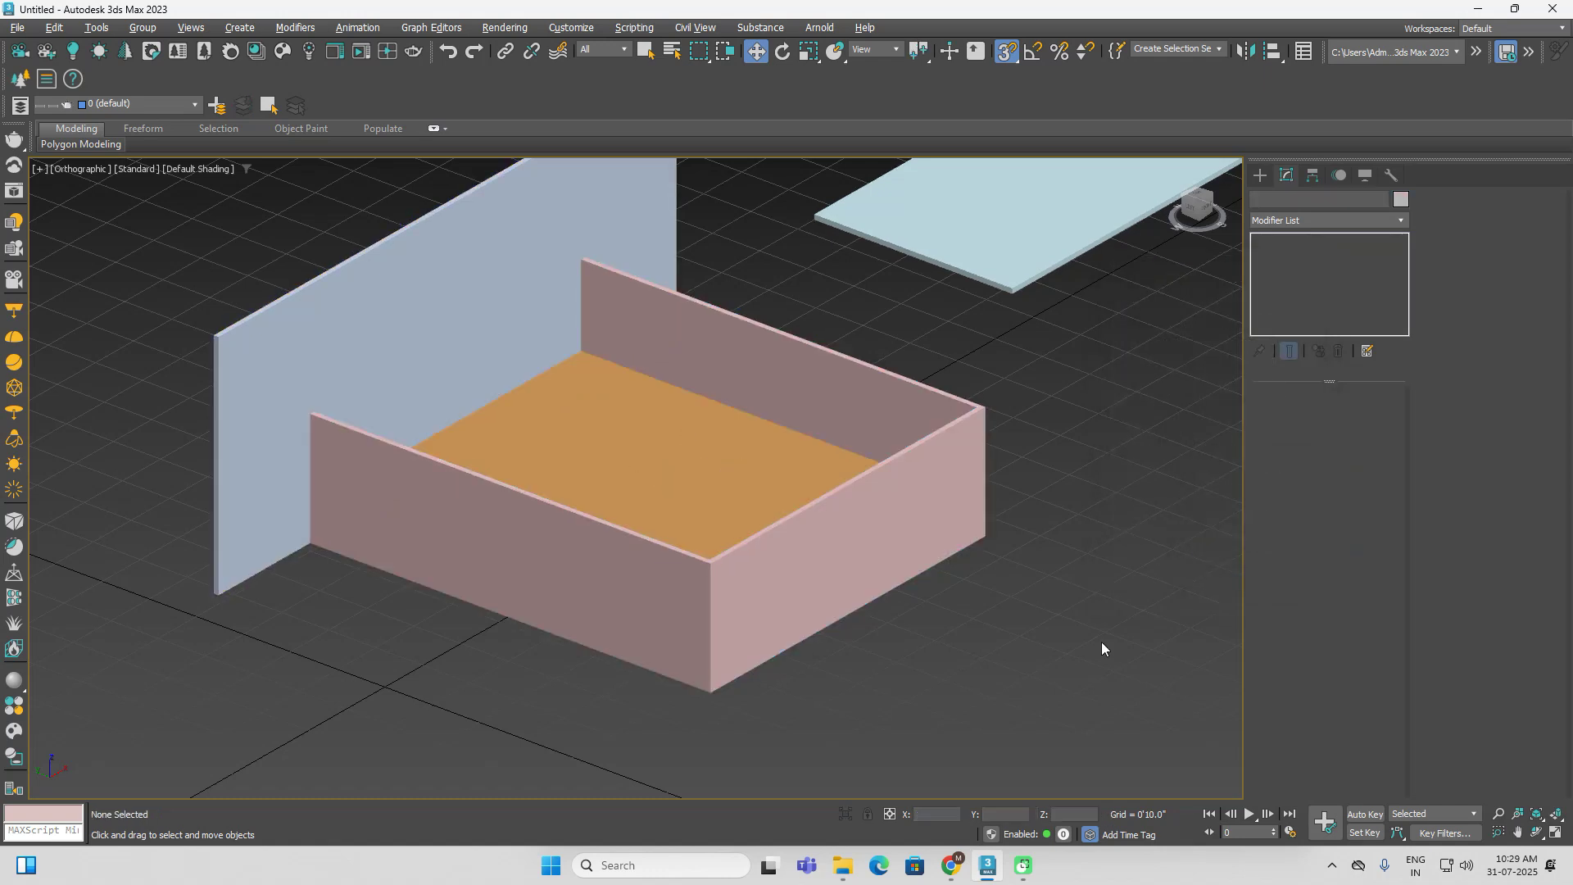
# Move the top panel onto the frame's foot end, snapping its near outer corner to the frame's inner top corner
pyautogui.scroll(3, 1068, 559)
pyautogui.click(1036, 352)
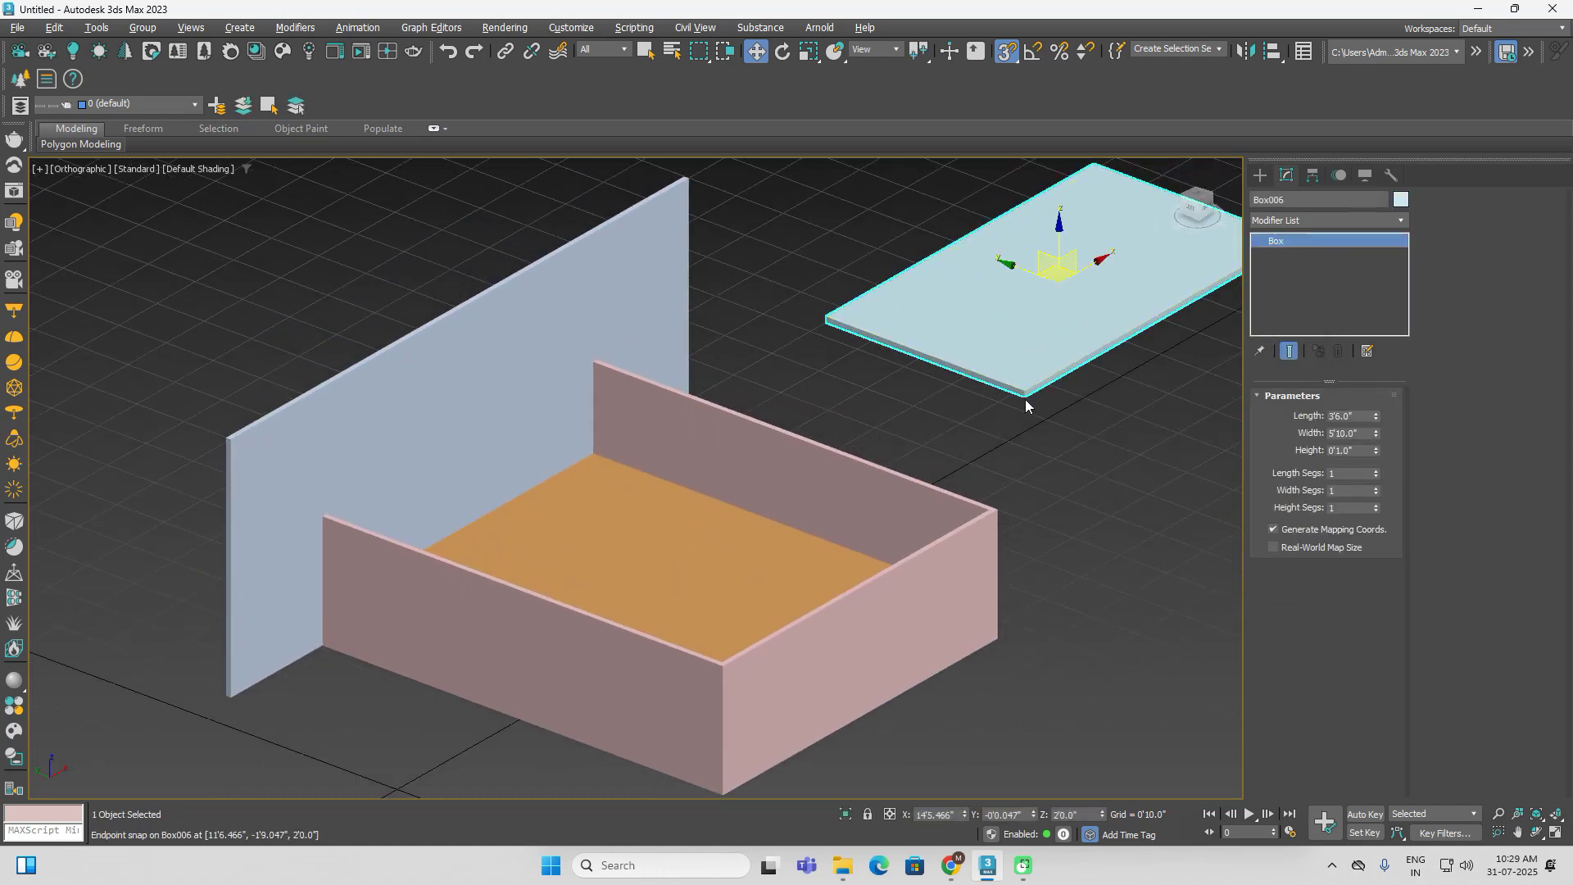
pyautogui.moveTo(1023, 397); pyautogui.dragTo(721, 658)
pyautogui.click(1106, 465)
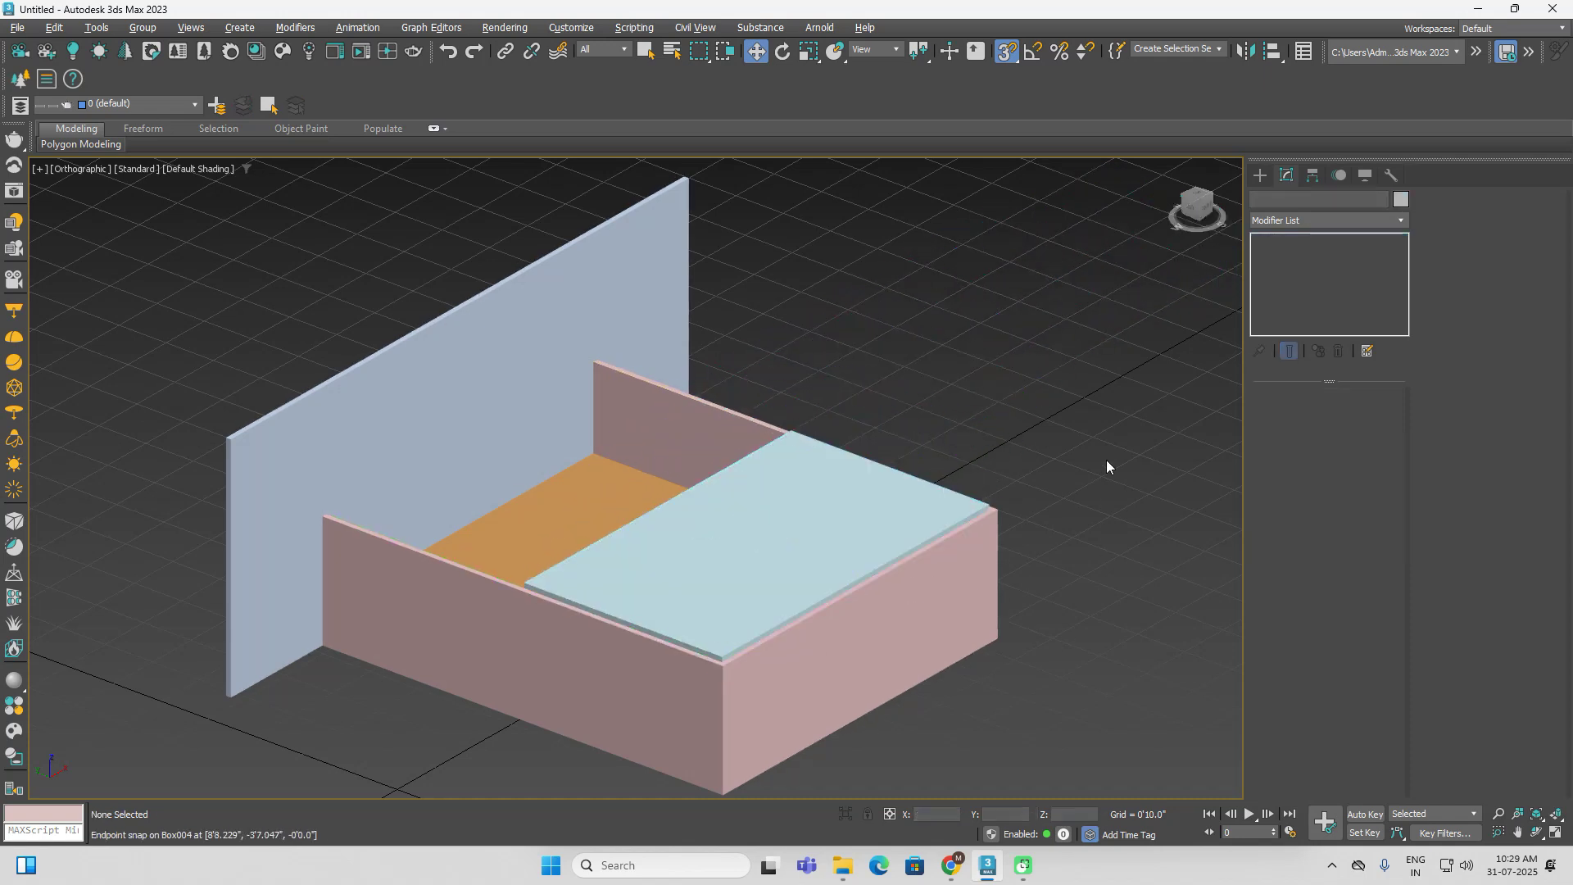
# Start pivot-only editing on the foot-end top panel and make a first snapped move of its pivot
pyautogui.click(755, 518)
pyautogui.keyDown('alt'); pyautogui.moveTo(754, 534); pyautogui.dragTo(853, 538, button='middle'); pyautogui.keyUp('alt')
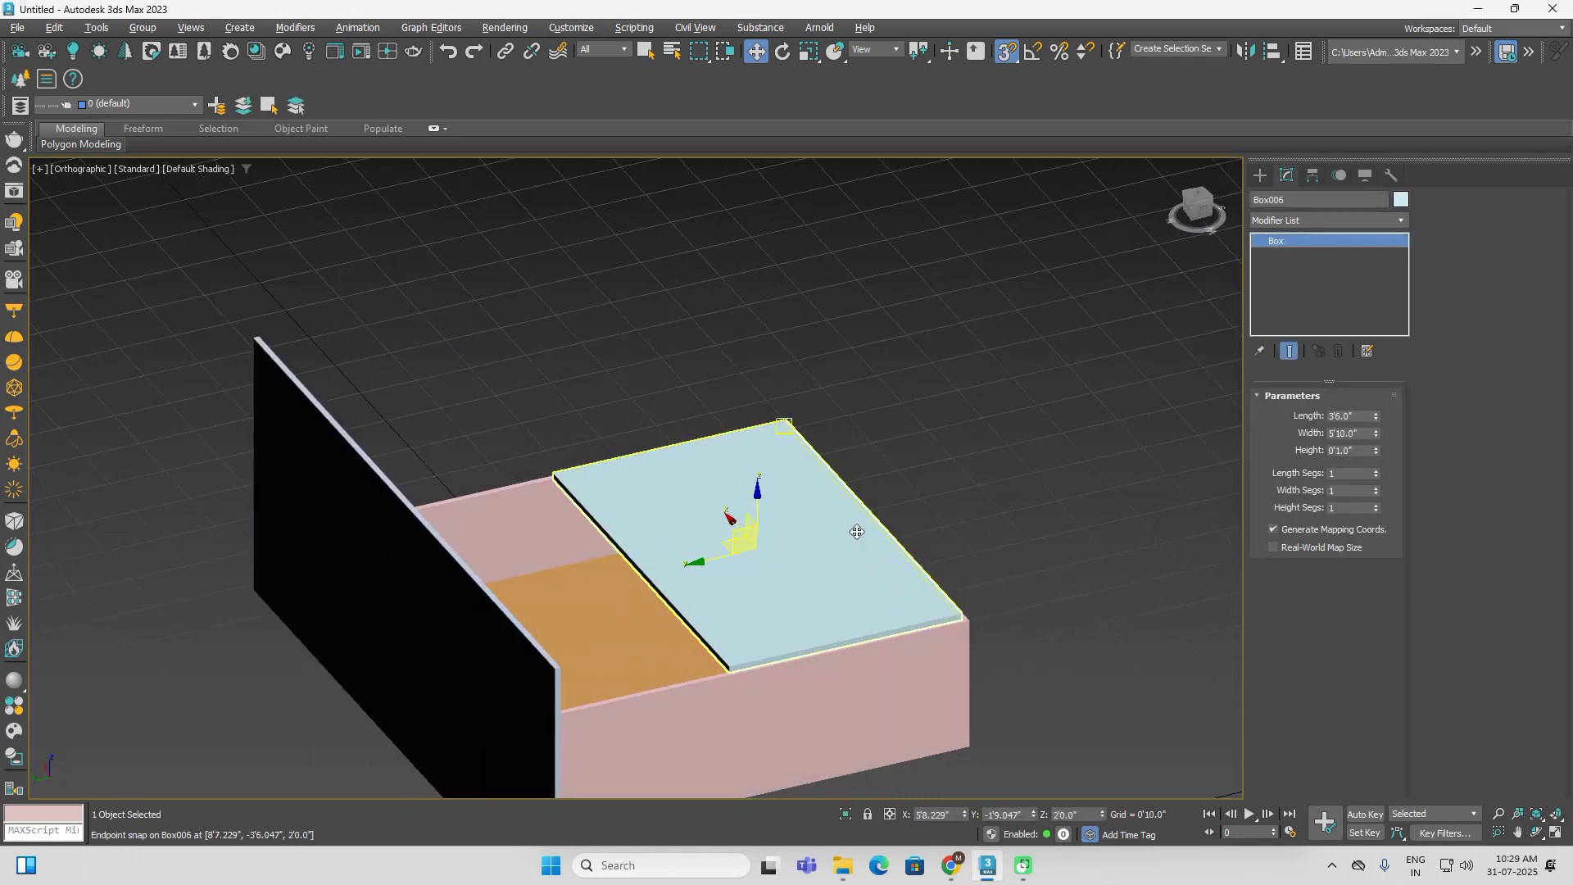
pyautogui.scroll(4, 640, 573)
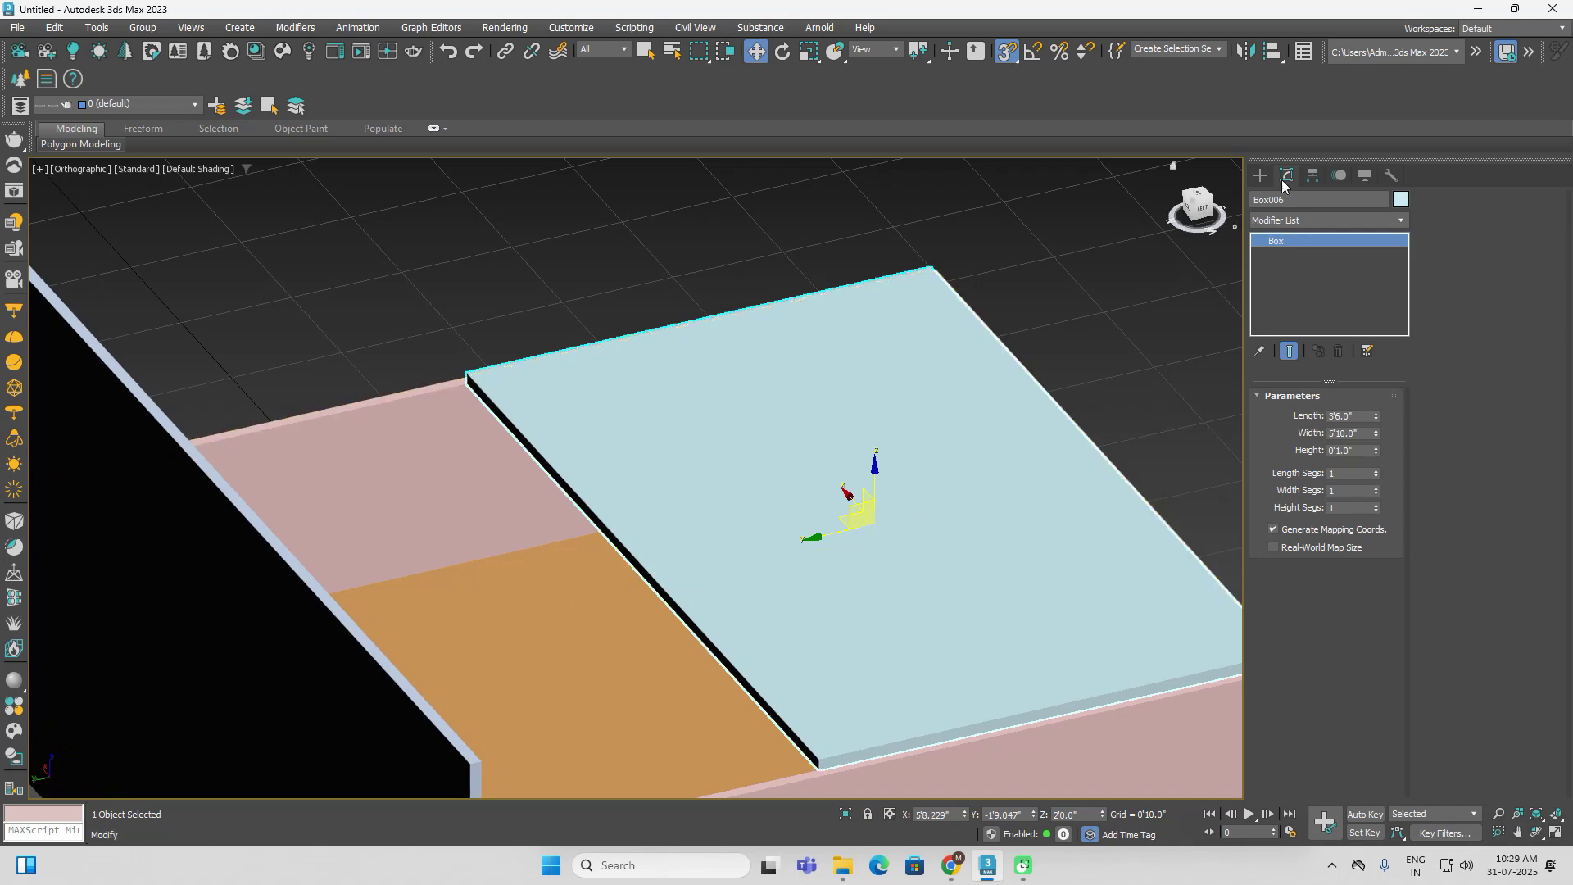
pyautogui.click(1316, 174)
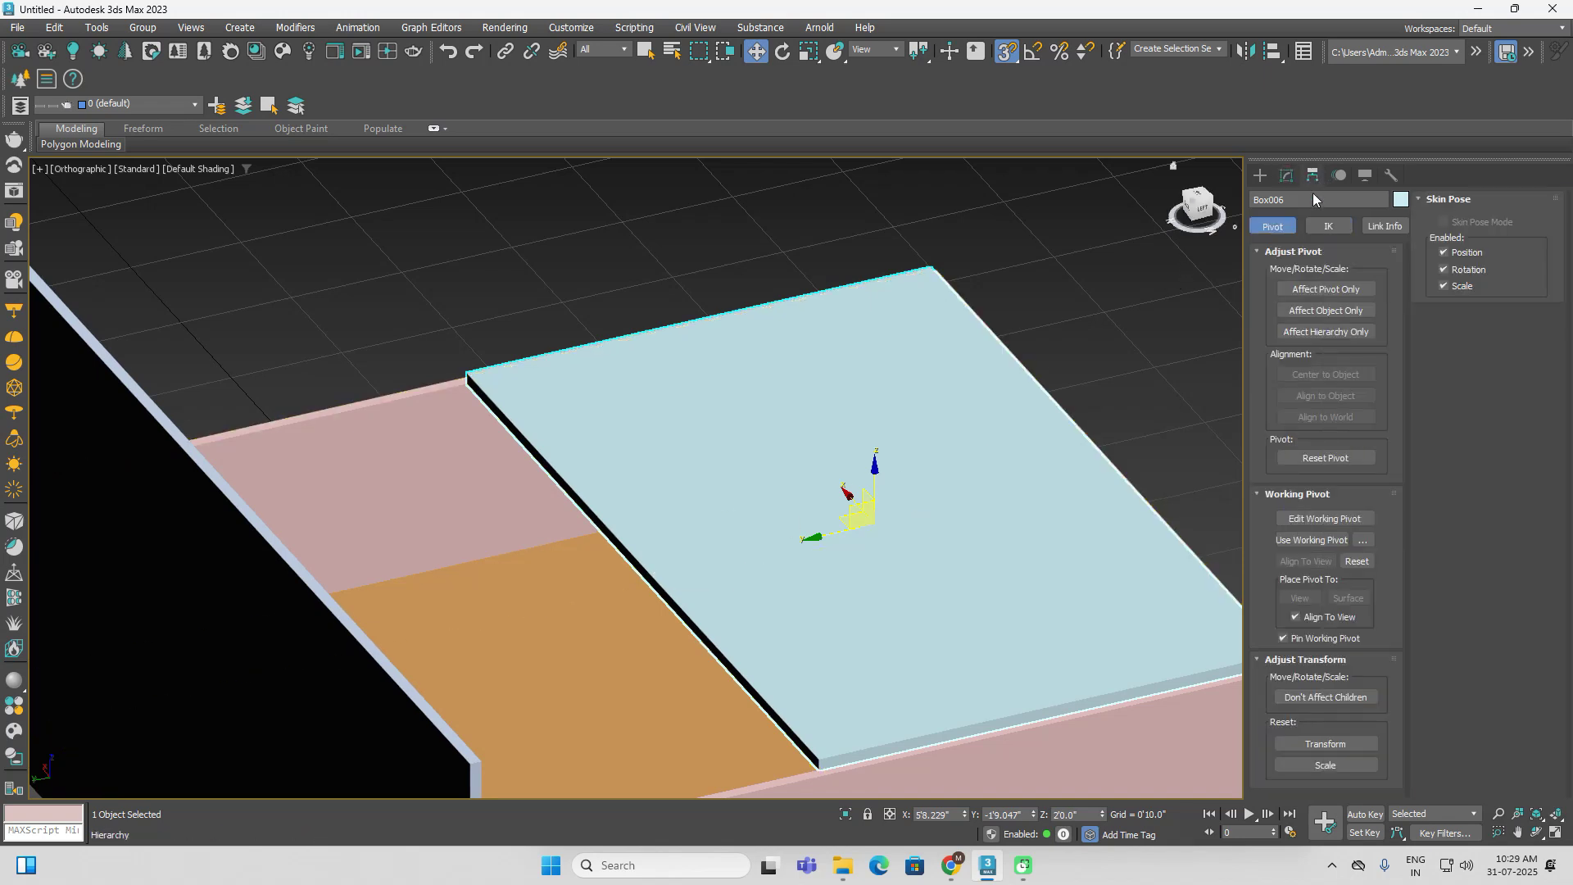
pyautogui.click(1308, 287)
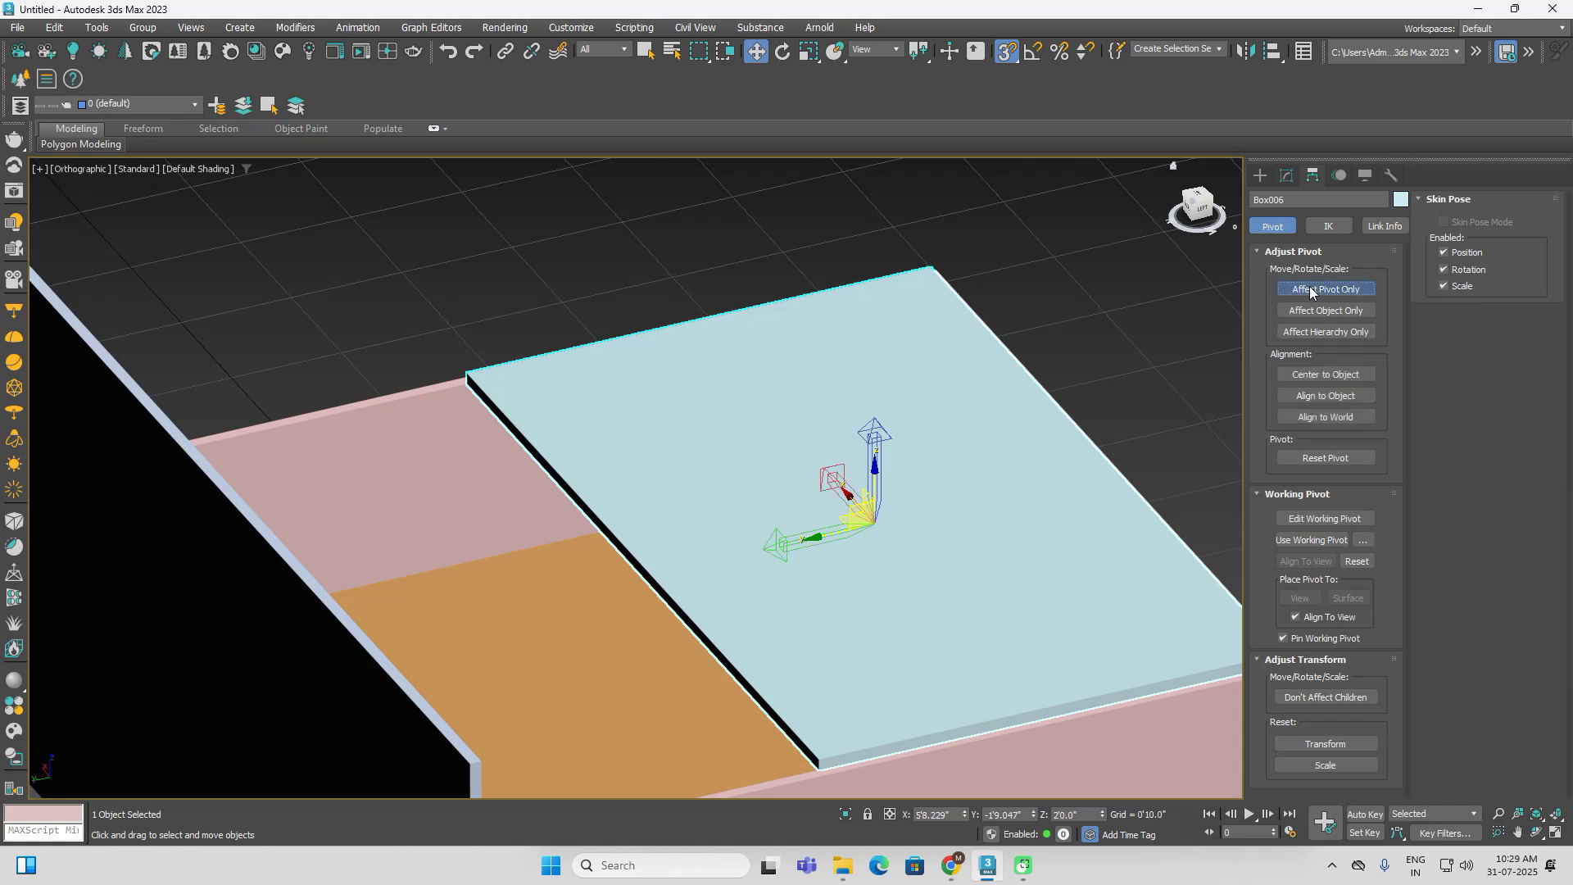
pyautogui.moveTo(956, 255); pyautogui.dragTo(944, 218, button='middle')
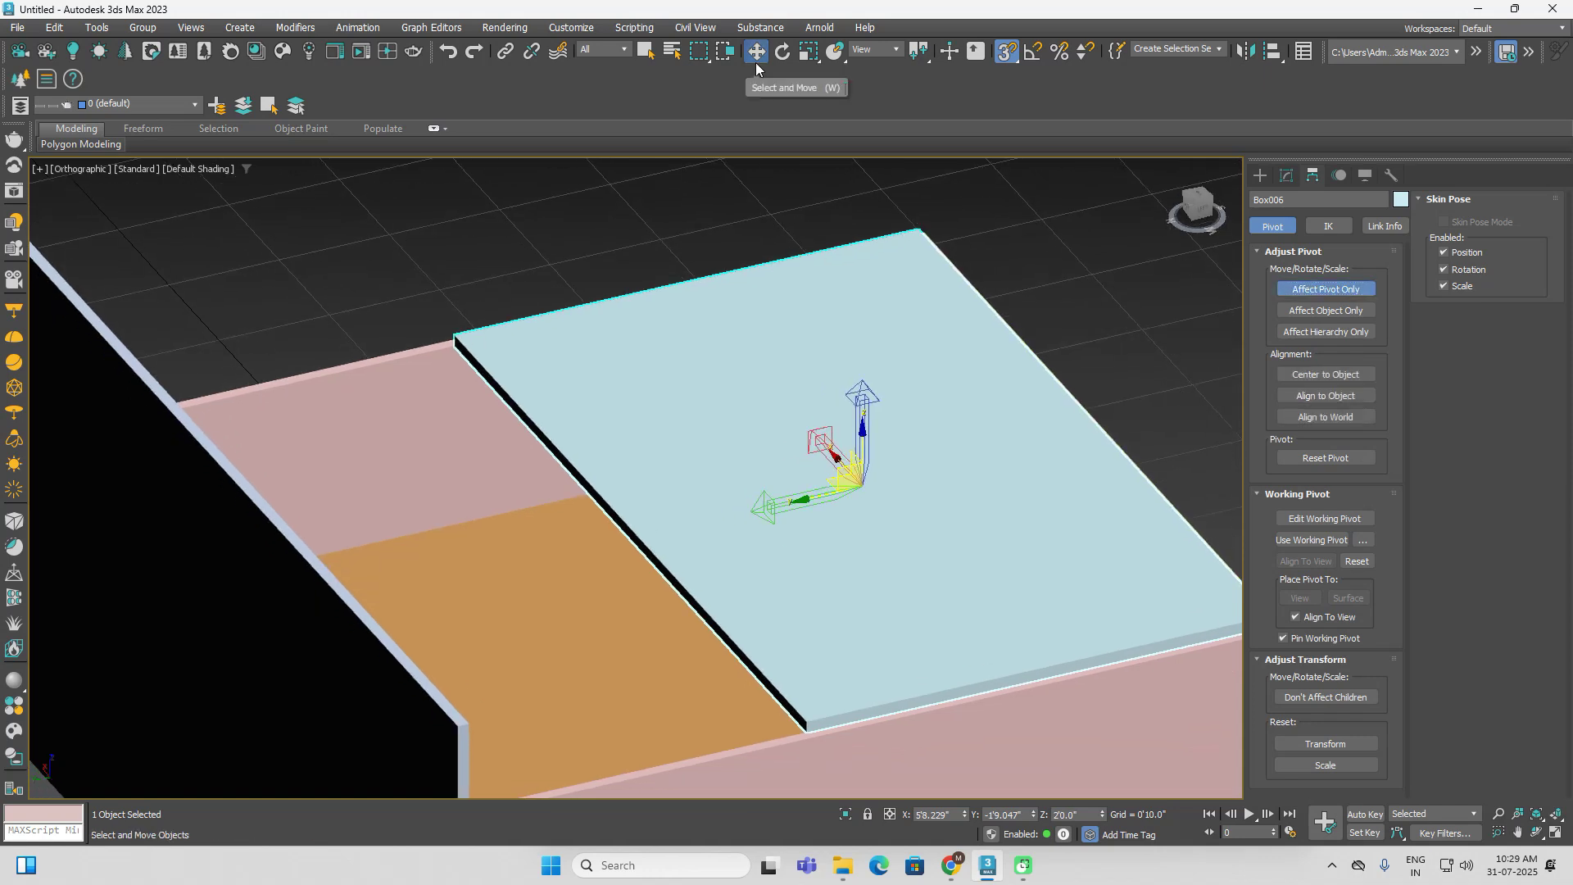
pyautogui.moveTo(832, 447); pyautogui.dragTo(942, 489)
# Check the active snap types, snap the top panel's pivot to its lower near corner at mid-bed, and end pivot editing
pyautogui.rightClick(1007, 54)
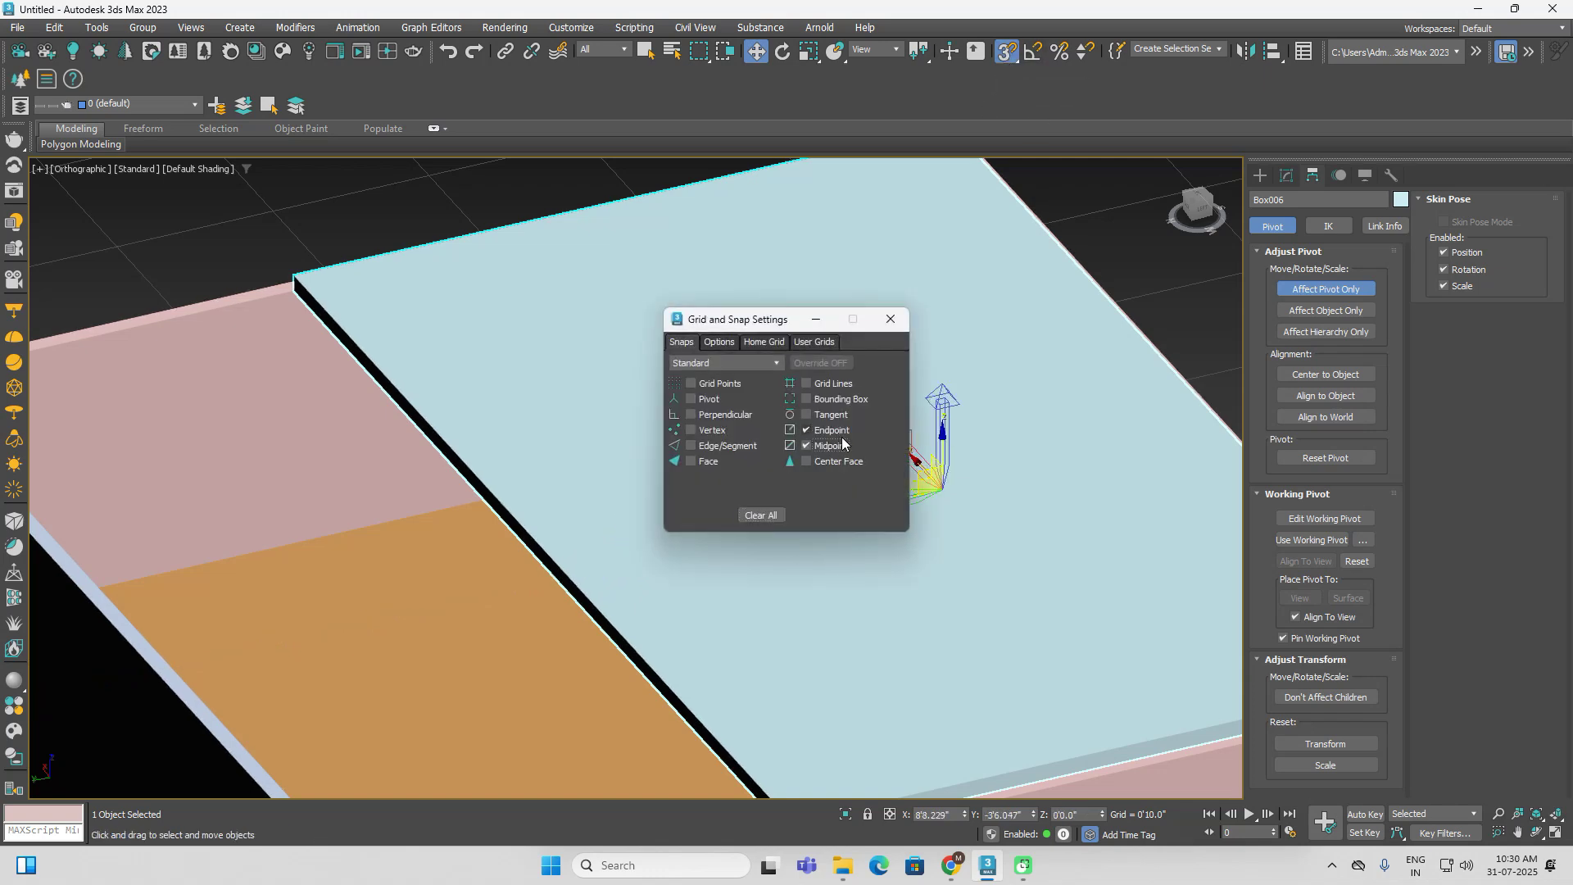
pyautogui.click(891, 319)
pyautogui.scroll(-5, 940, 404)
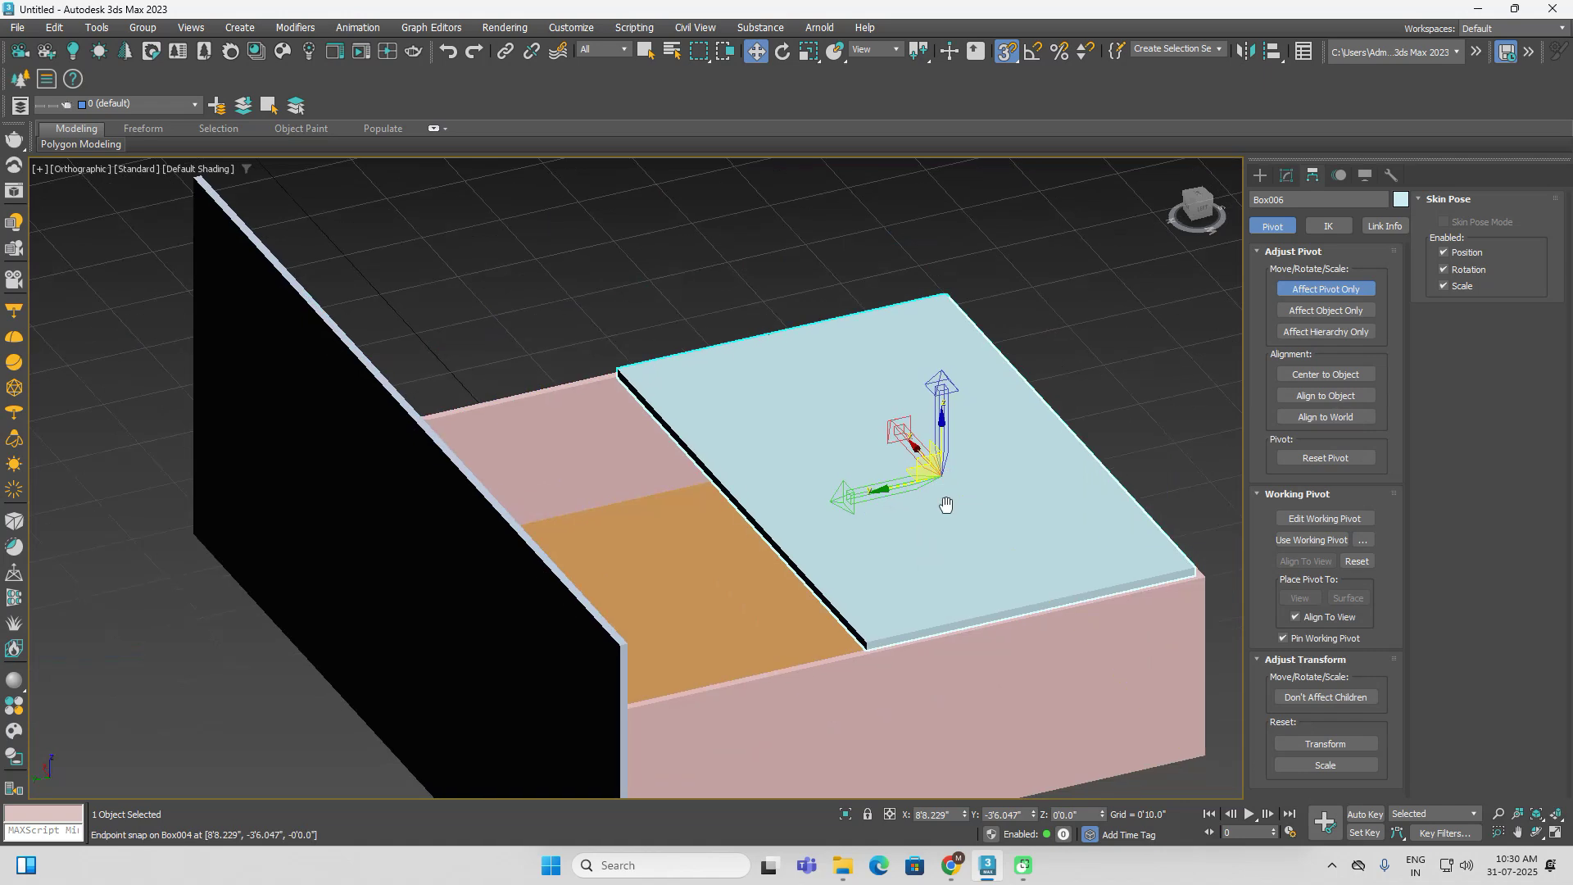
pyautogui.scroll(5, 940, 404)
pyautogui.moveTo(932, 361); pyautogui.dragTo(775, 702)
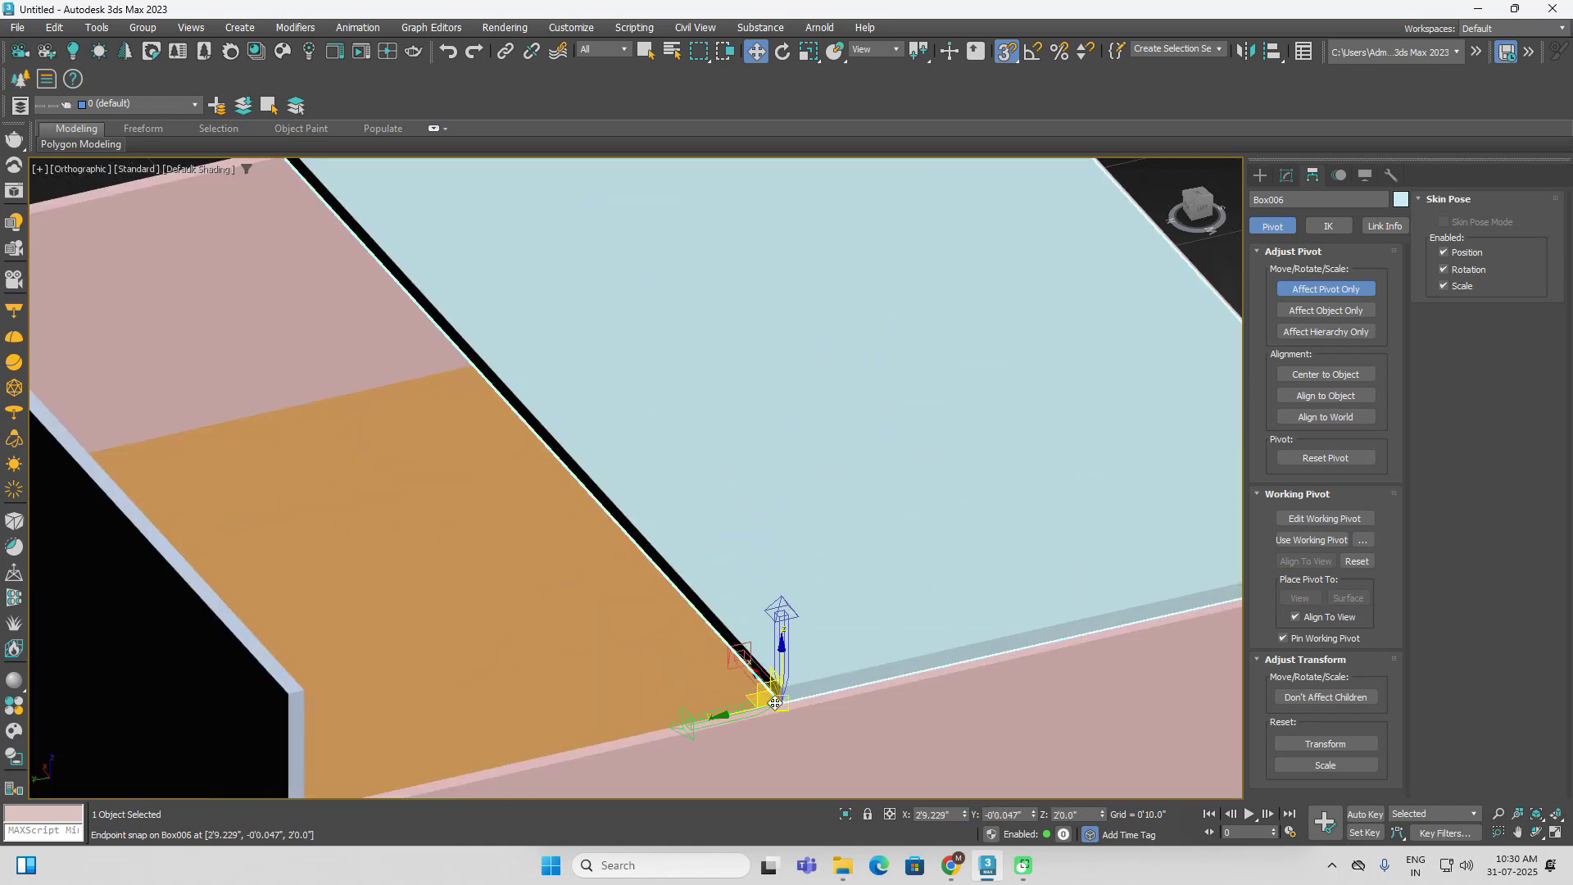
pyautogui.click(1303, 289)
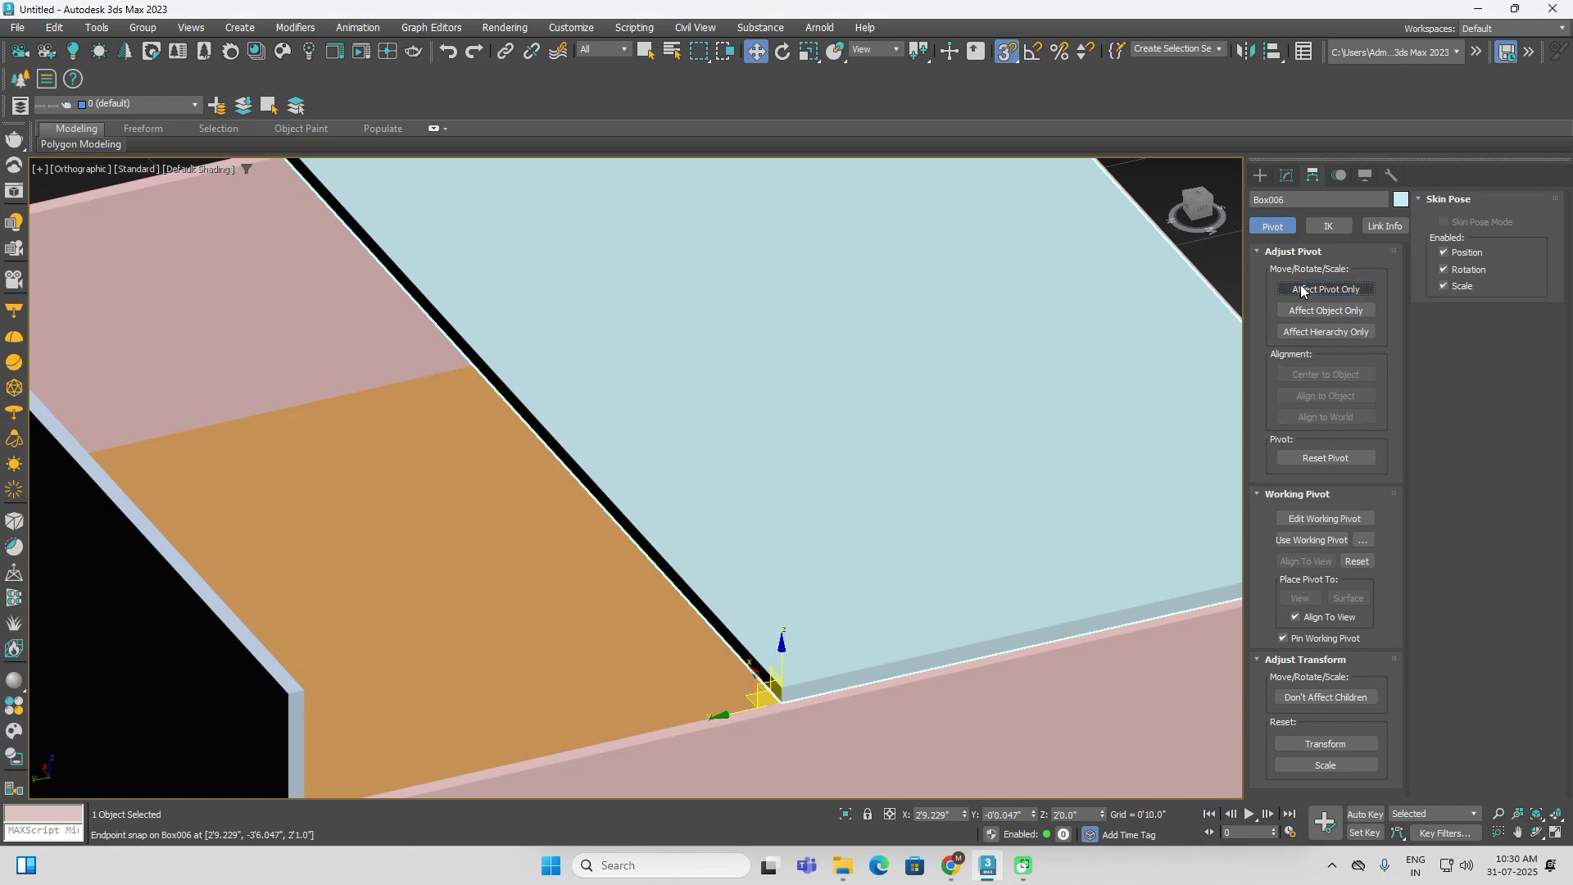
pyautogui.click(1260, 174)
# With snapping off, try tilting the top panel open about its pivot, and reset its X rotation to 0
pyautogui.scroll(-2, 1131, 245)
pyautogui.moveTo(998, 311); pyautogui.dragTo(770, 405, button='middle')
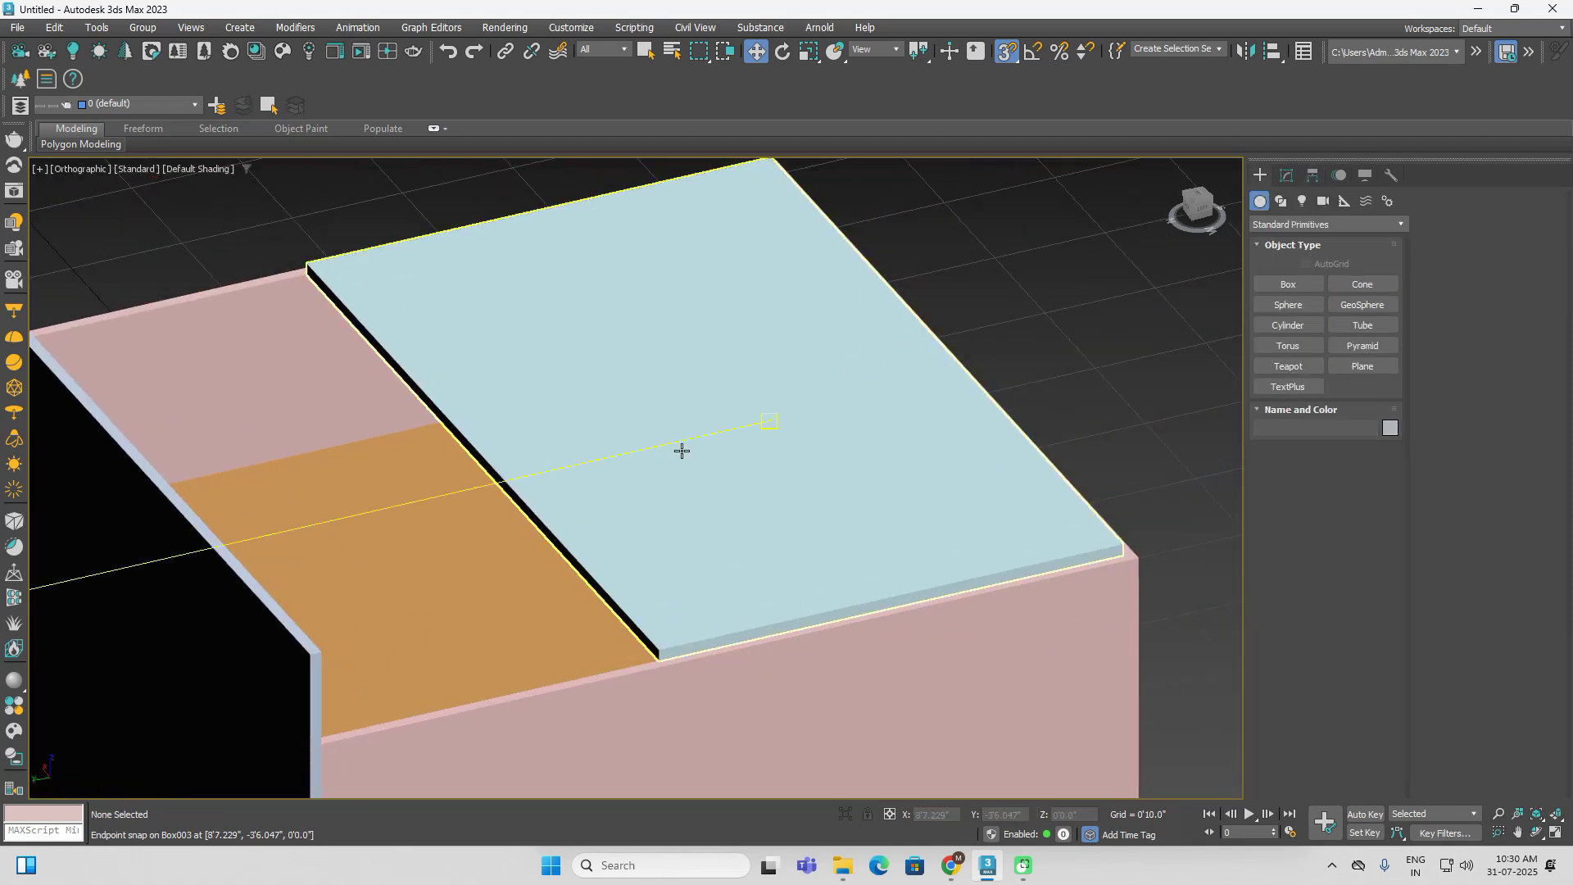
pyautogui.click(778, 53)
pyautogui.click(1007, 50)
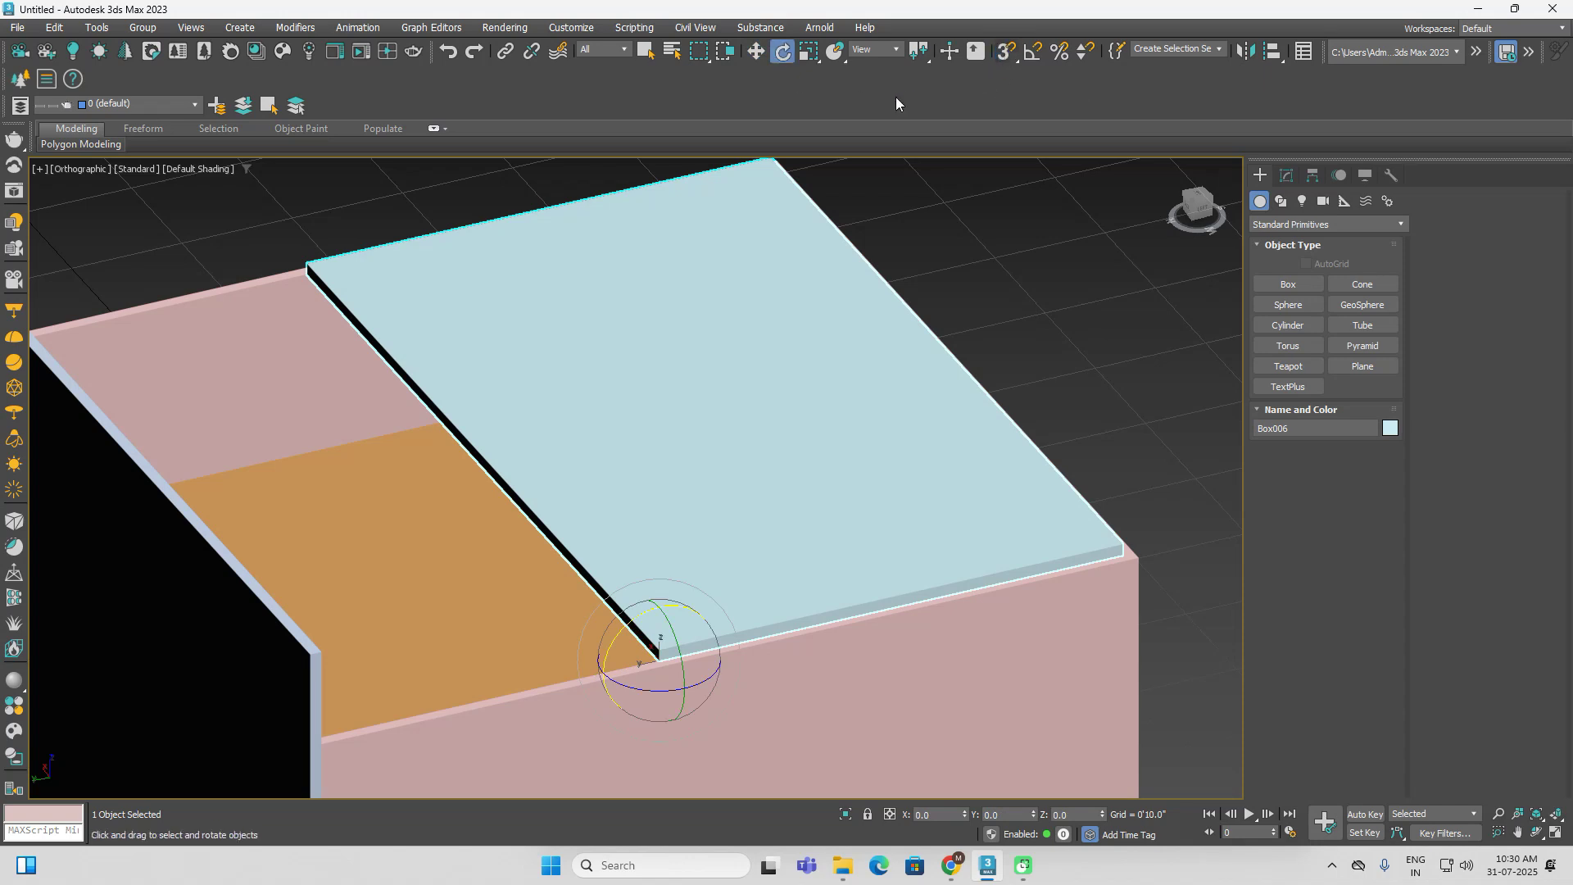
pyautogui.moveTo(671, 522); pyautogui.dragTo(759, 381, button='middle')
pyautogui.moveTo(750, 367); pyautogui.dragTo(713, 382)
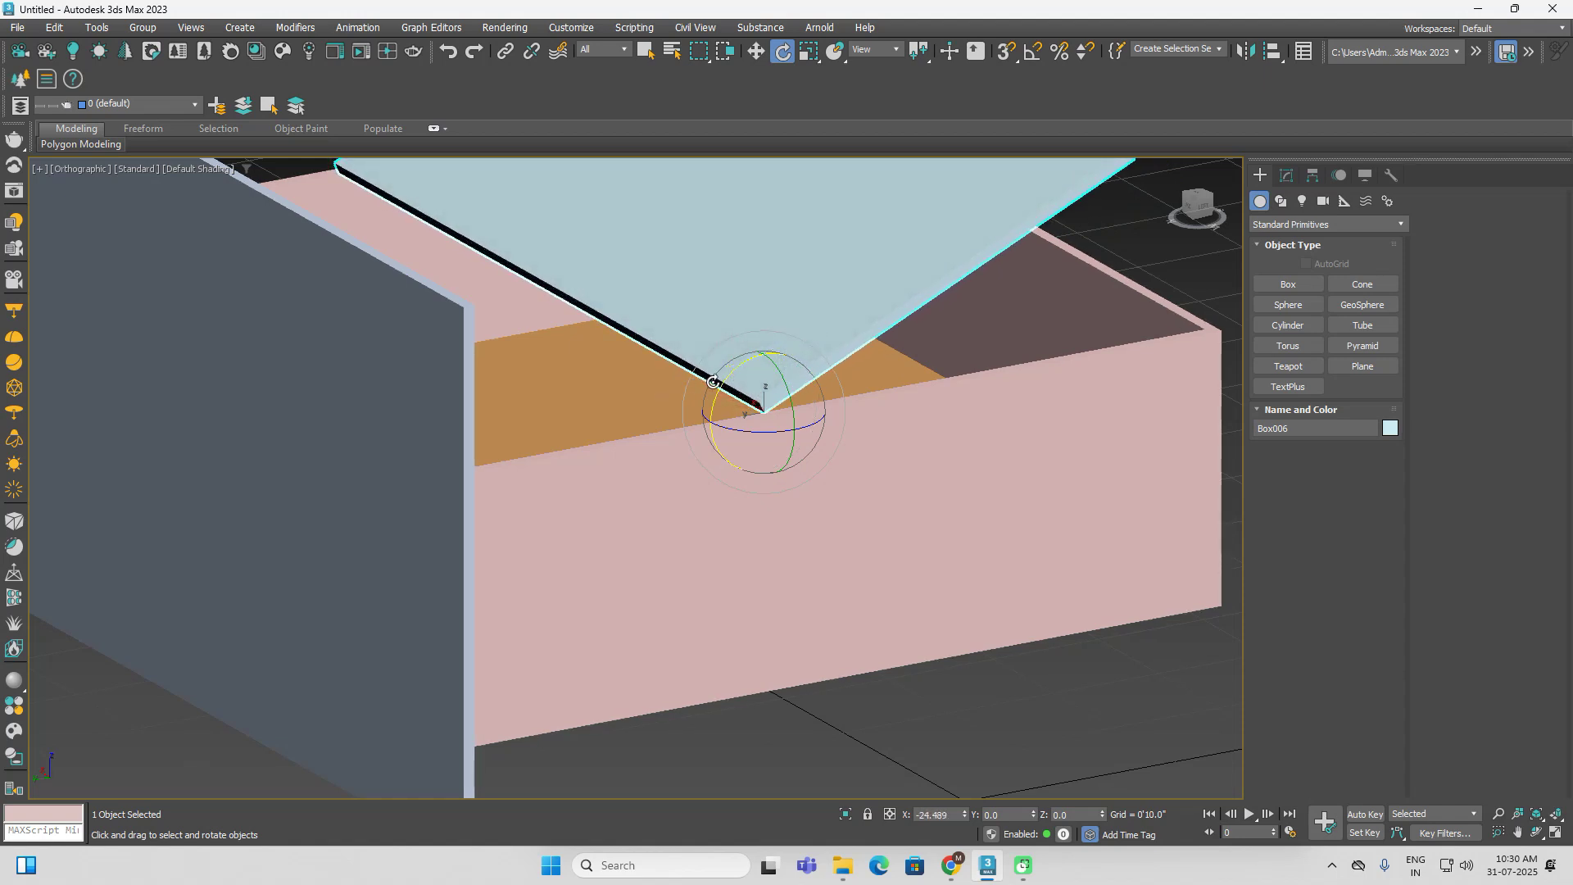
pyautogui.doubleClick(938, 815)
pyautogui.write('0')
pyautogui.press('Return')
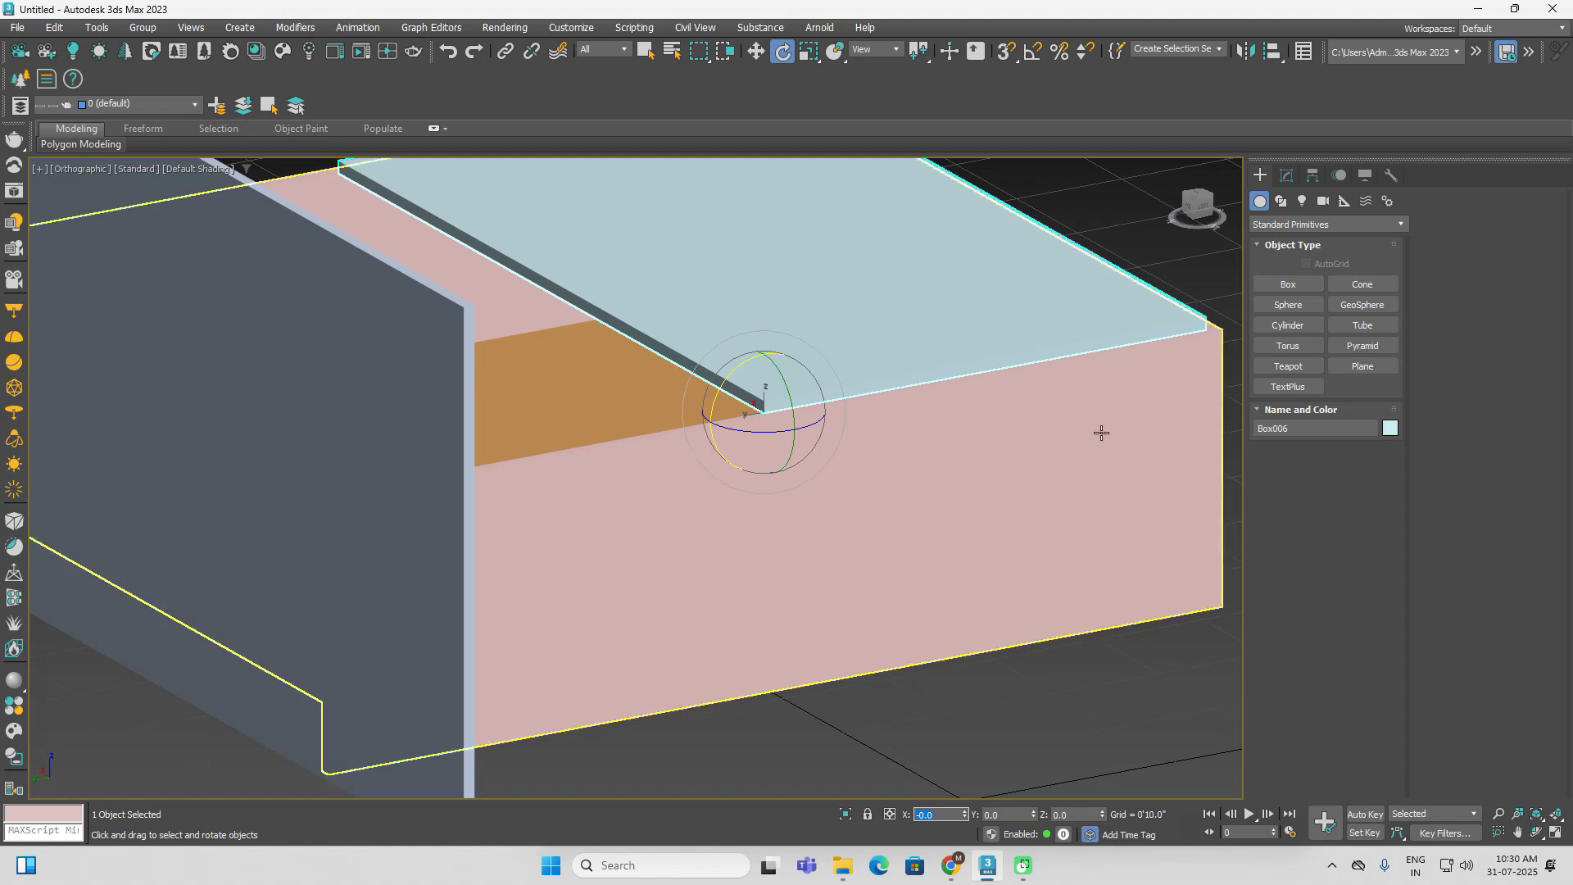
# Show the bed from the left side in wireframe, framed around the top panel
pyautogui.click(1207, 207)
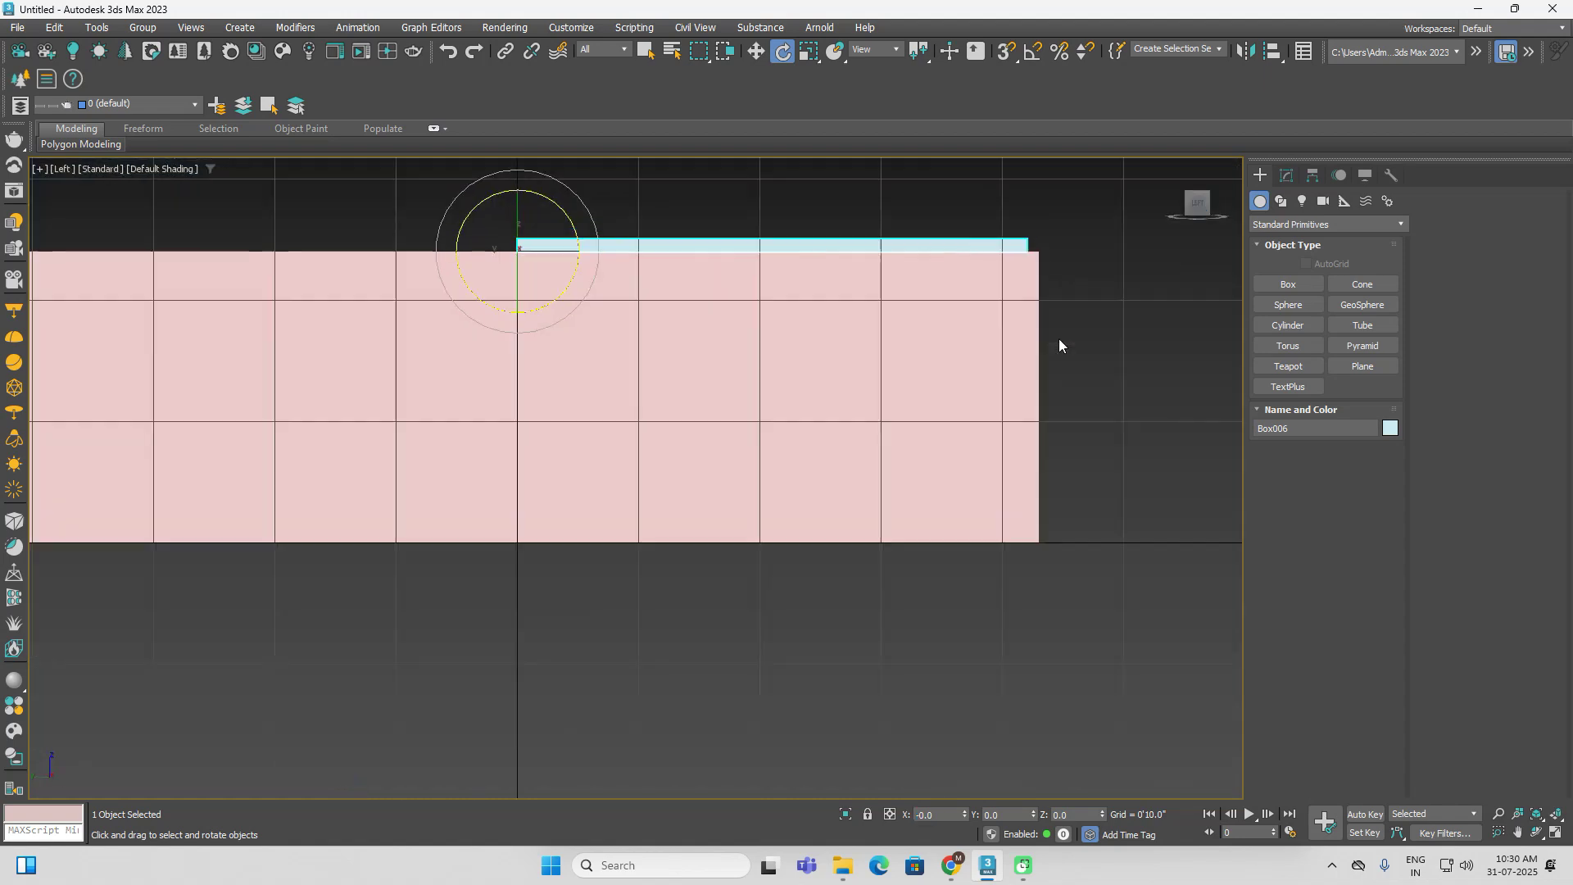
pyautogui.press('F3')
pyautogui.scroll(-6, 659, 455)
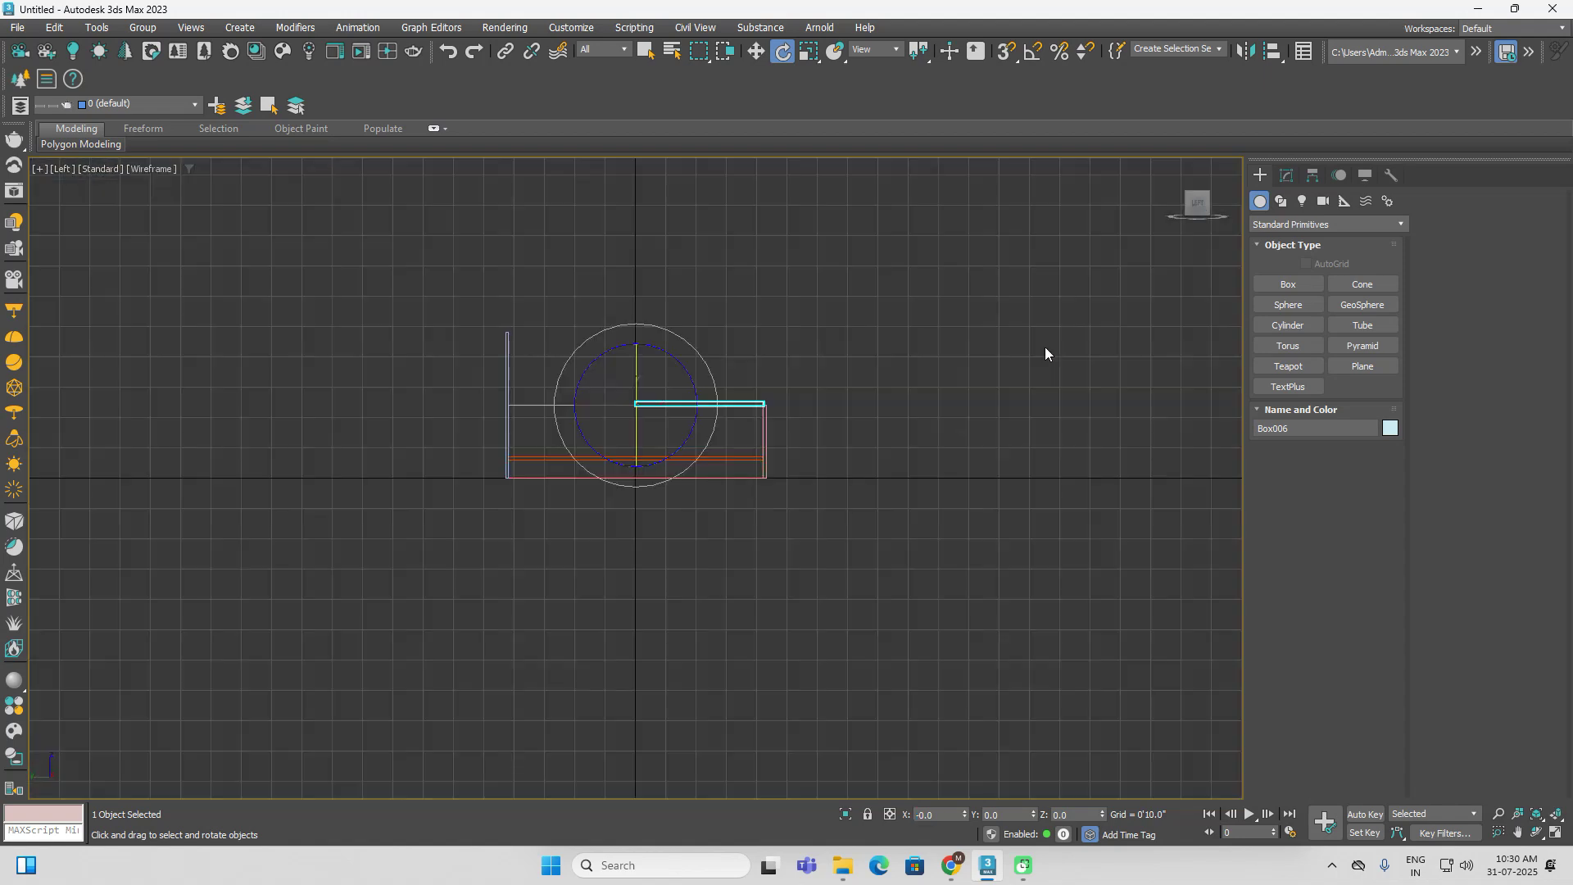
pyautogui.scroll(4, 659, 455)
pyautogui.moveTo(727, 437); pyautogui.dragTo(794, 492, button='middle')
pyautogui.scroll(2, 644, 388)
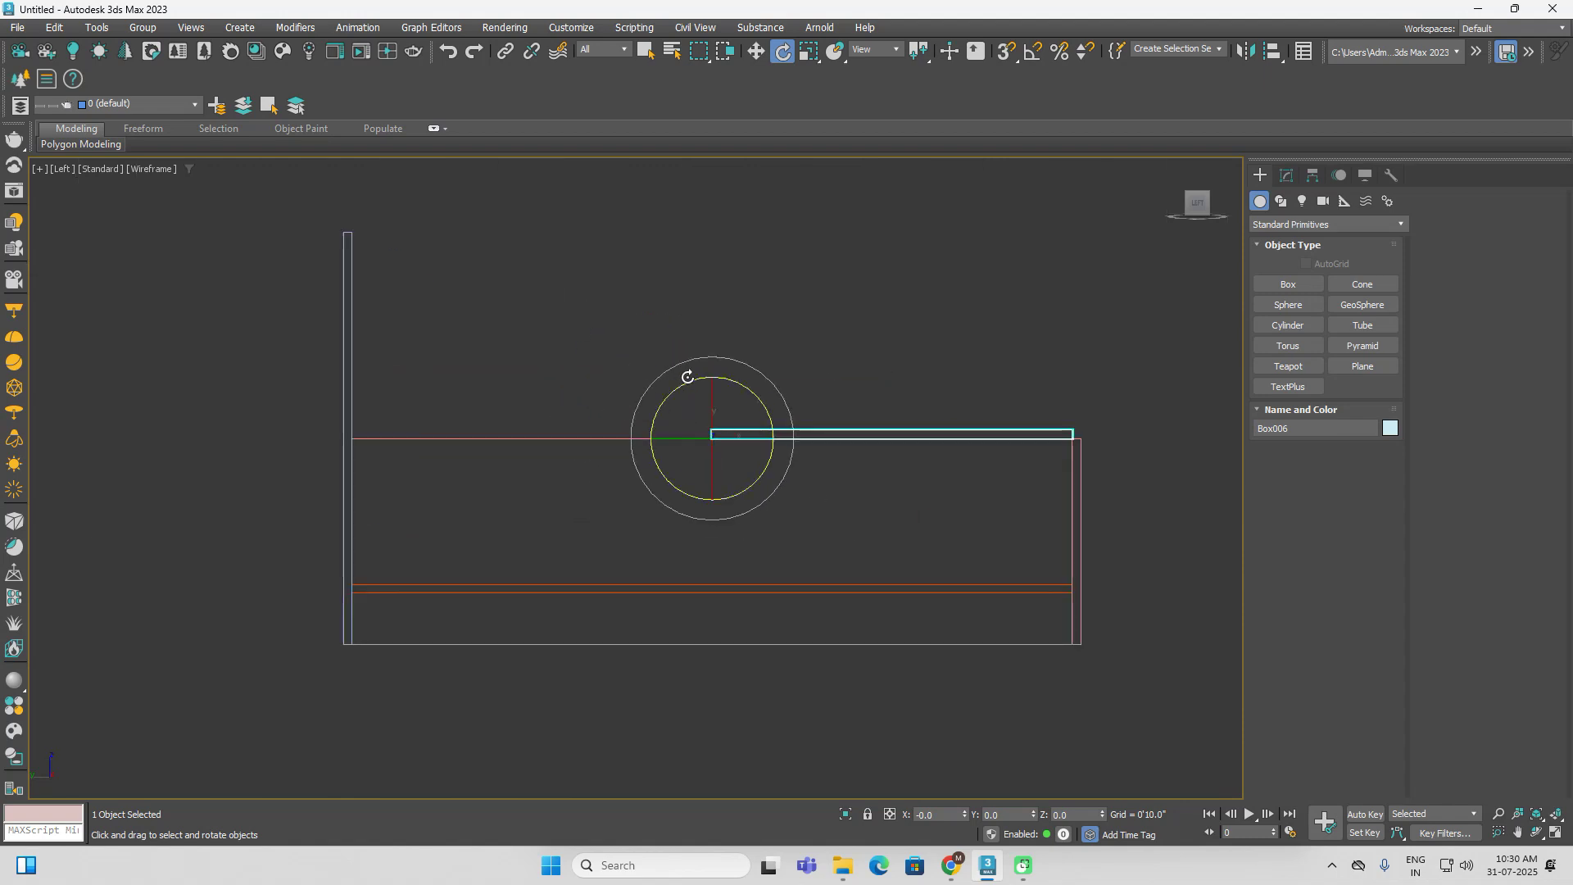
# Try X rotations of 60, -60 and -30 degrees on the top panel, and return it to 0
pyautogui.moveTo(696, 375); pyautogui.dragTo(670, 407)
pyautogui.click(955, 812)
pyautogui.press('Return')
pyautogui.write('60')
pyautogui.press('Return')
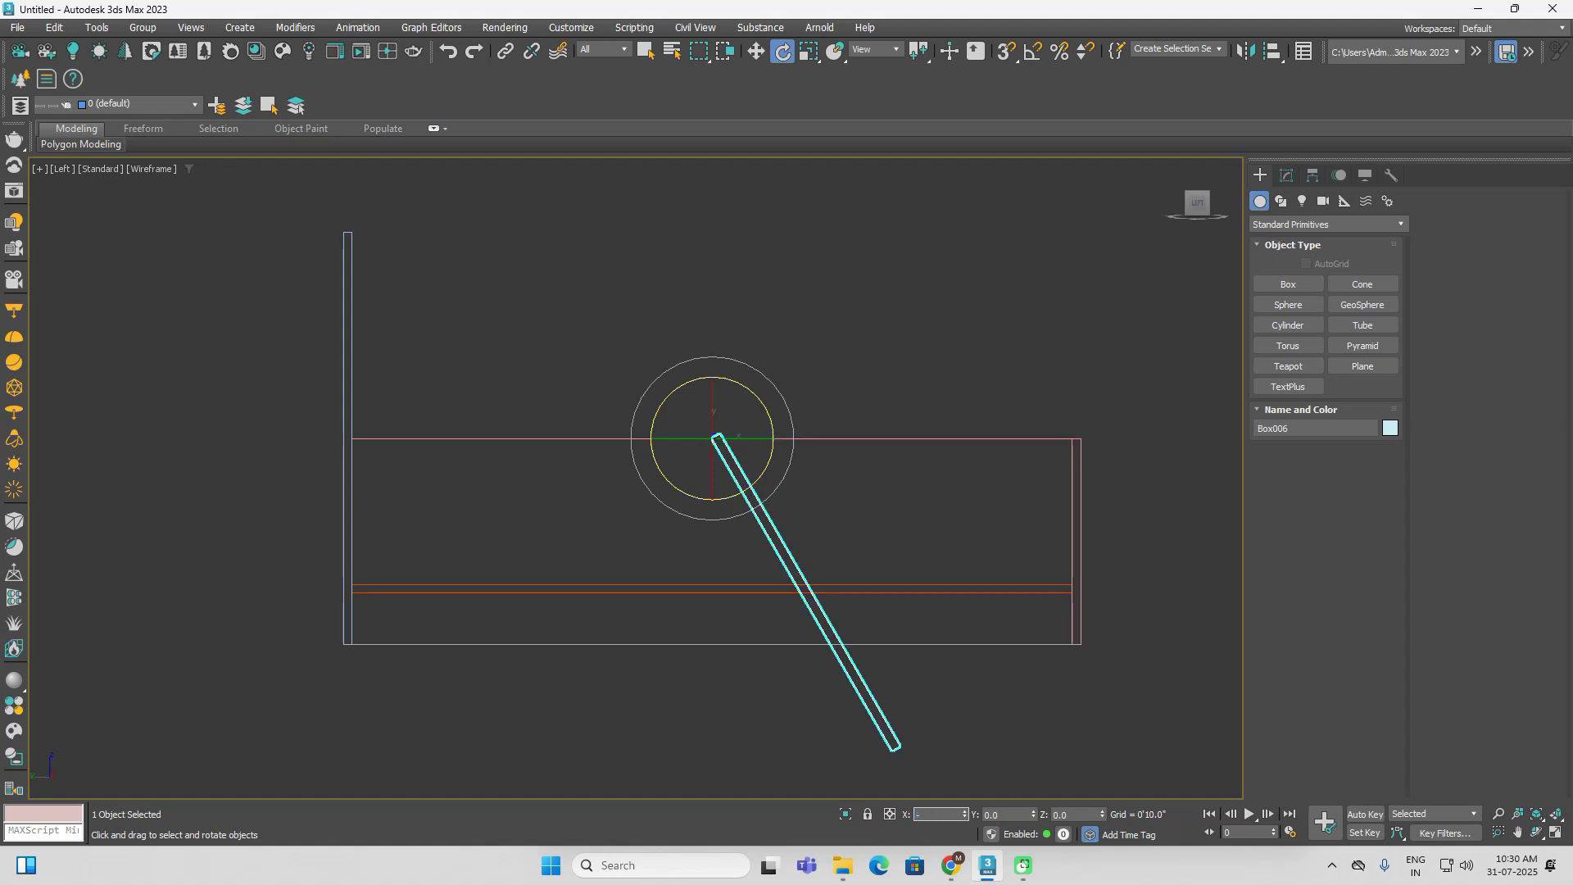
pyautogui.write('-60')
pyautogui.press('Return')
pyautogui.write('-30')
pyautogui.press('Return')
pyautogui.write('0')
pyautogui.press('Return')
pyautogui.click(1004, 341)
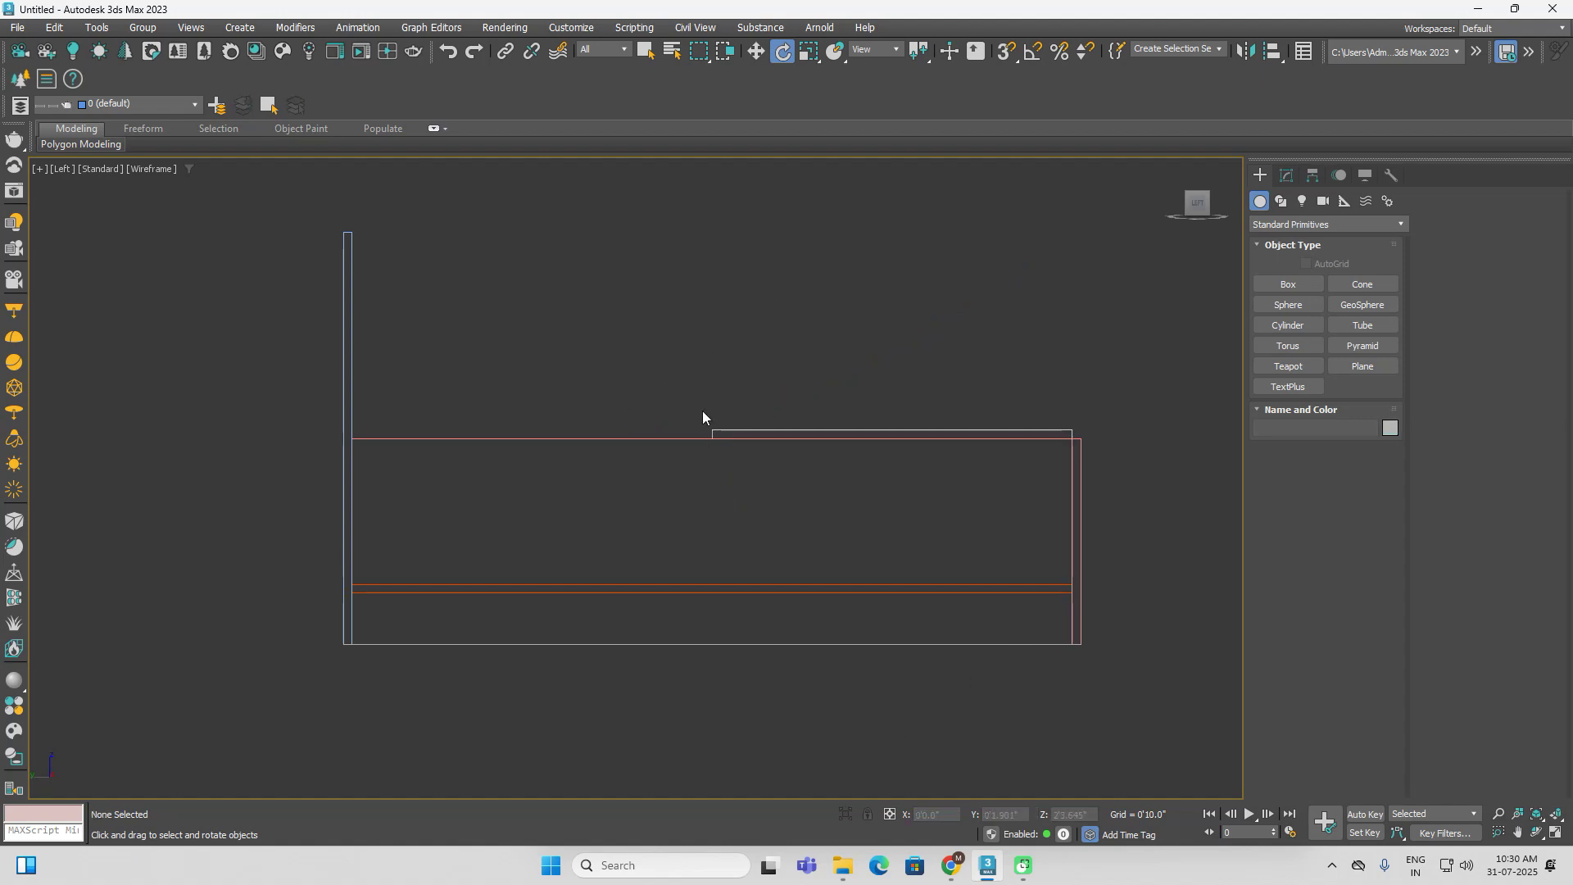
# Mirror the foot-end top panel across the X axis as a copy to cover the head end of the frame
pyautogui.click(753, 430)
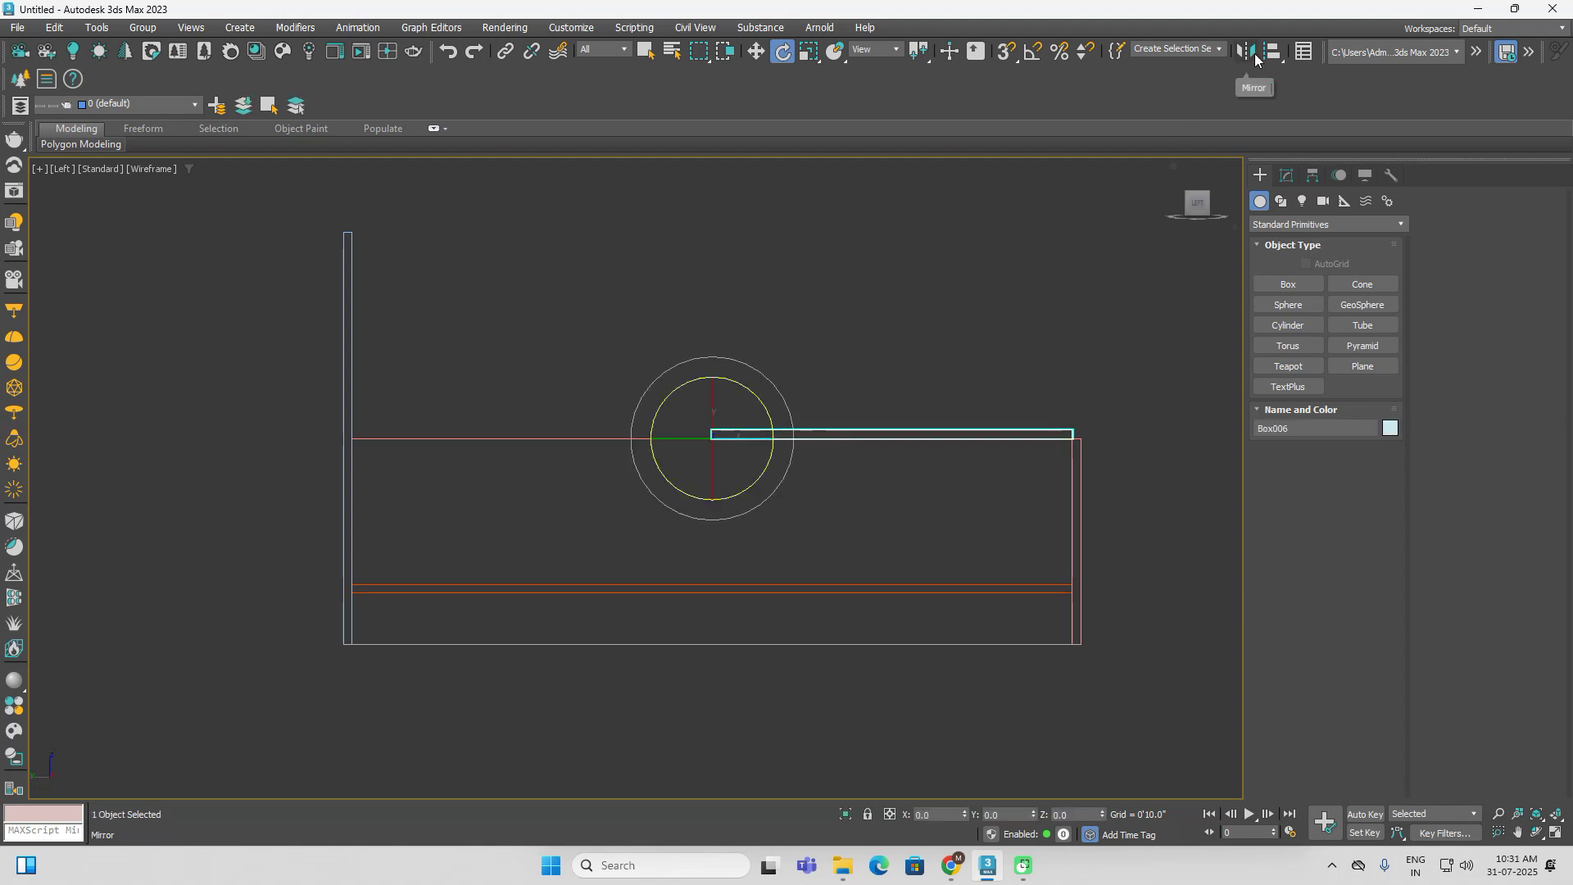
pyautogui.click(1245, 50)
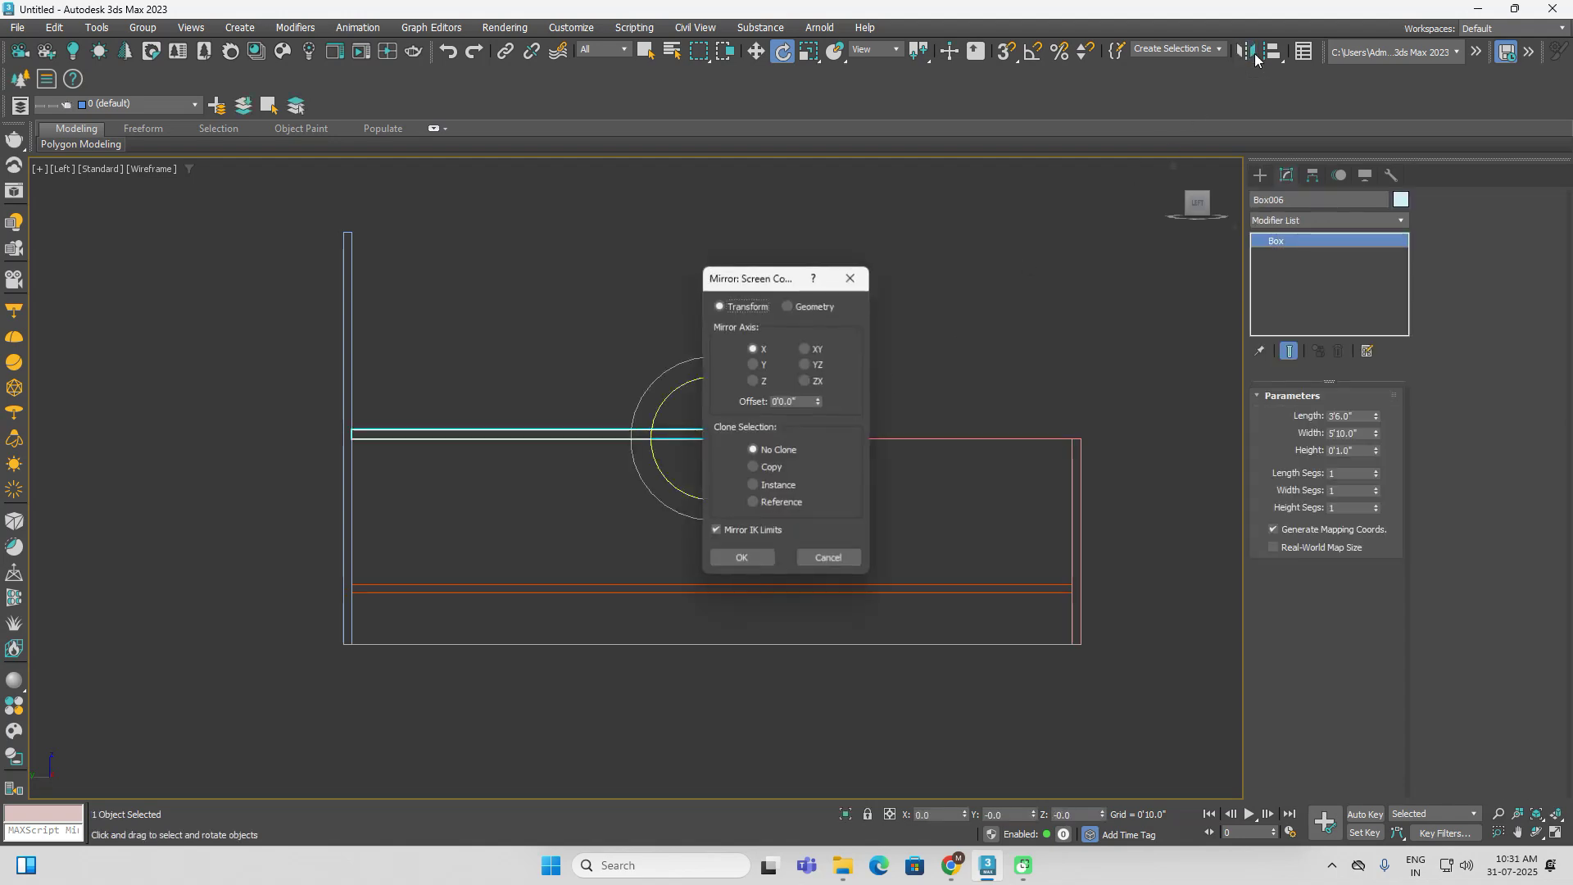
pyautogui.click(755, 467)
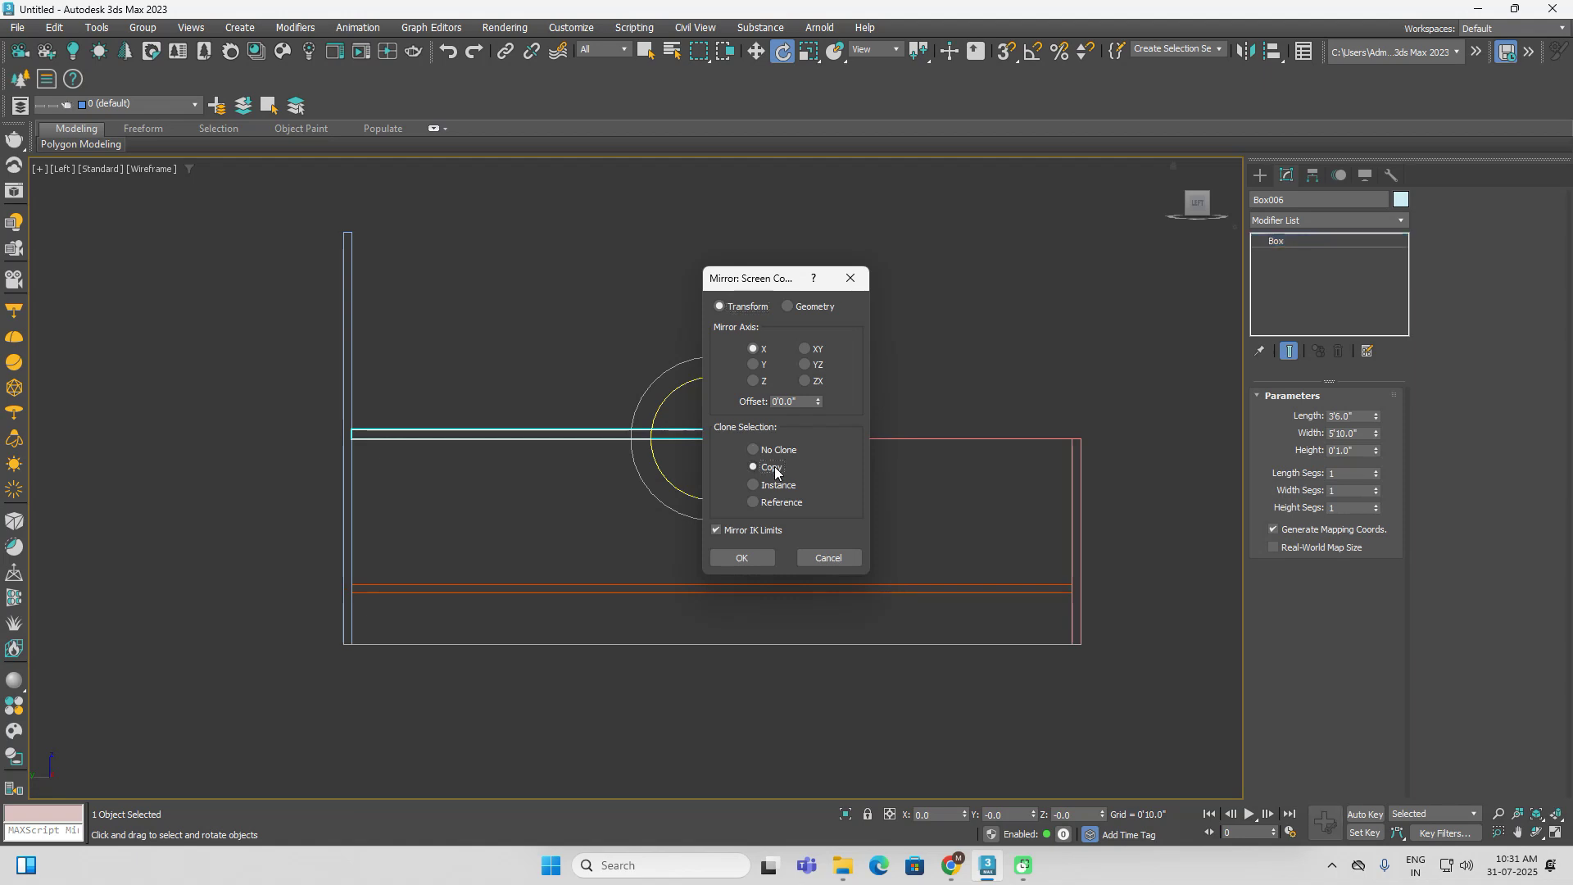
pyautogui.click(743, 558)
pyautogui.click(562, 452)
pyautogui.click(605, 415)
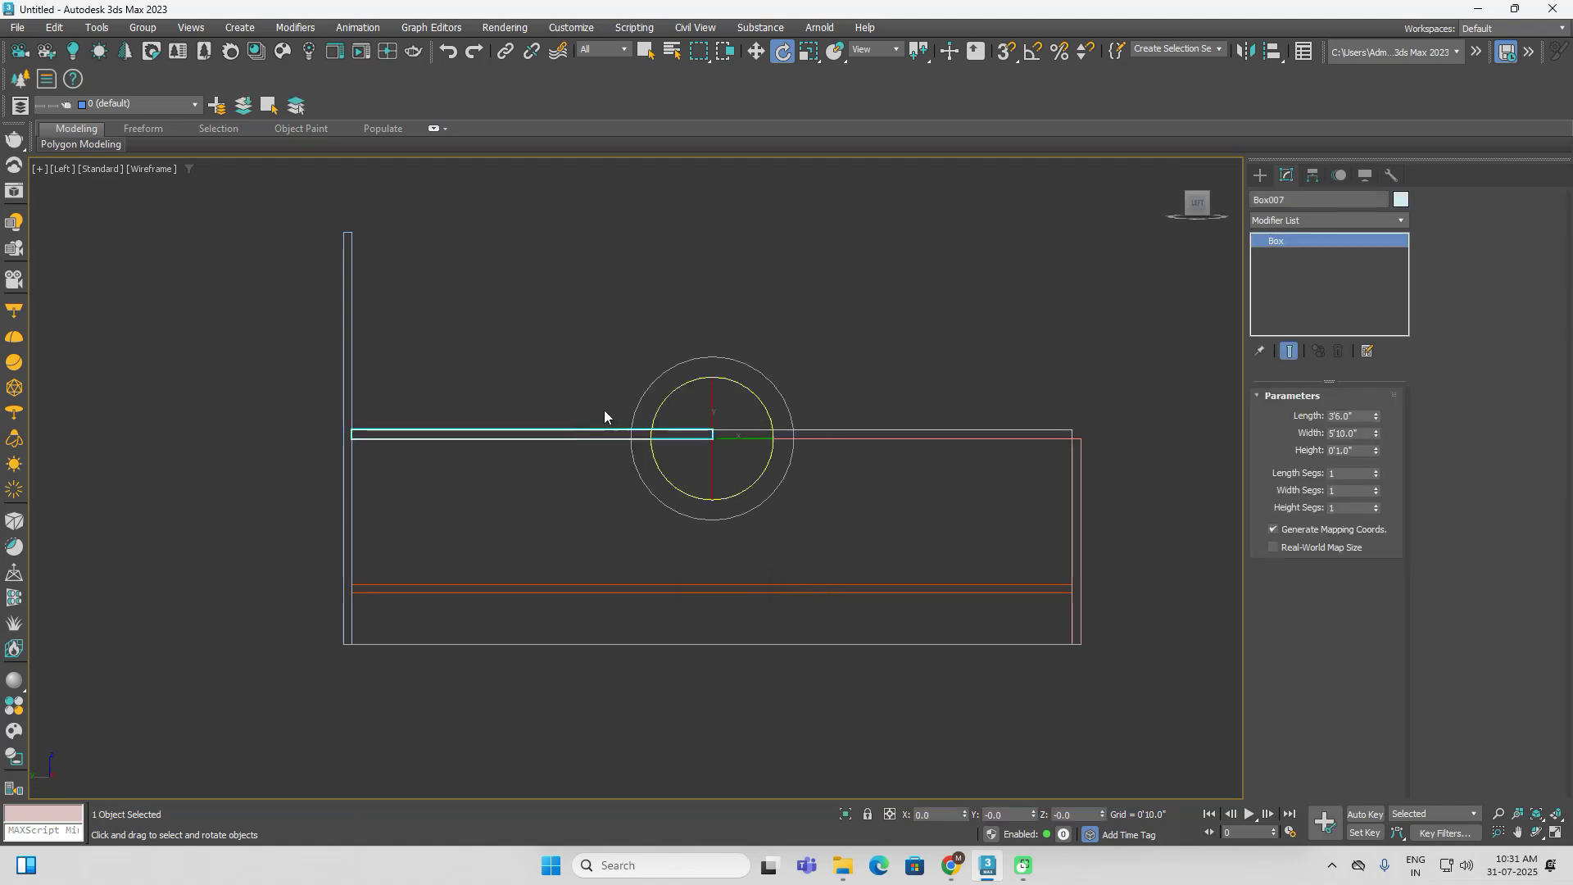
# Try tilting the head-end panel and the foot-end panel upward about their pivots, and view the opened bed in shaded 3D
pyautogui.click(869, 432)
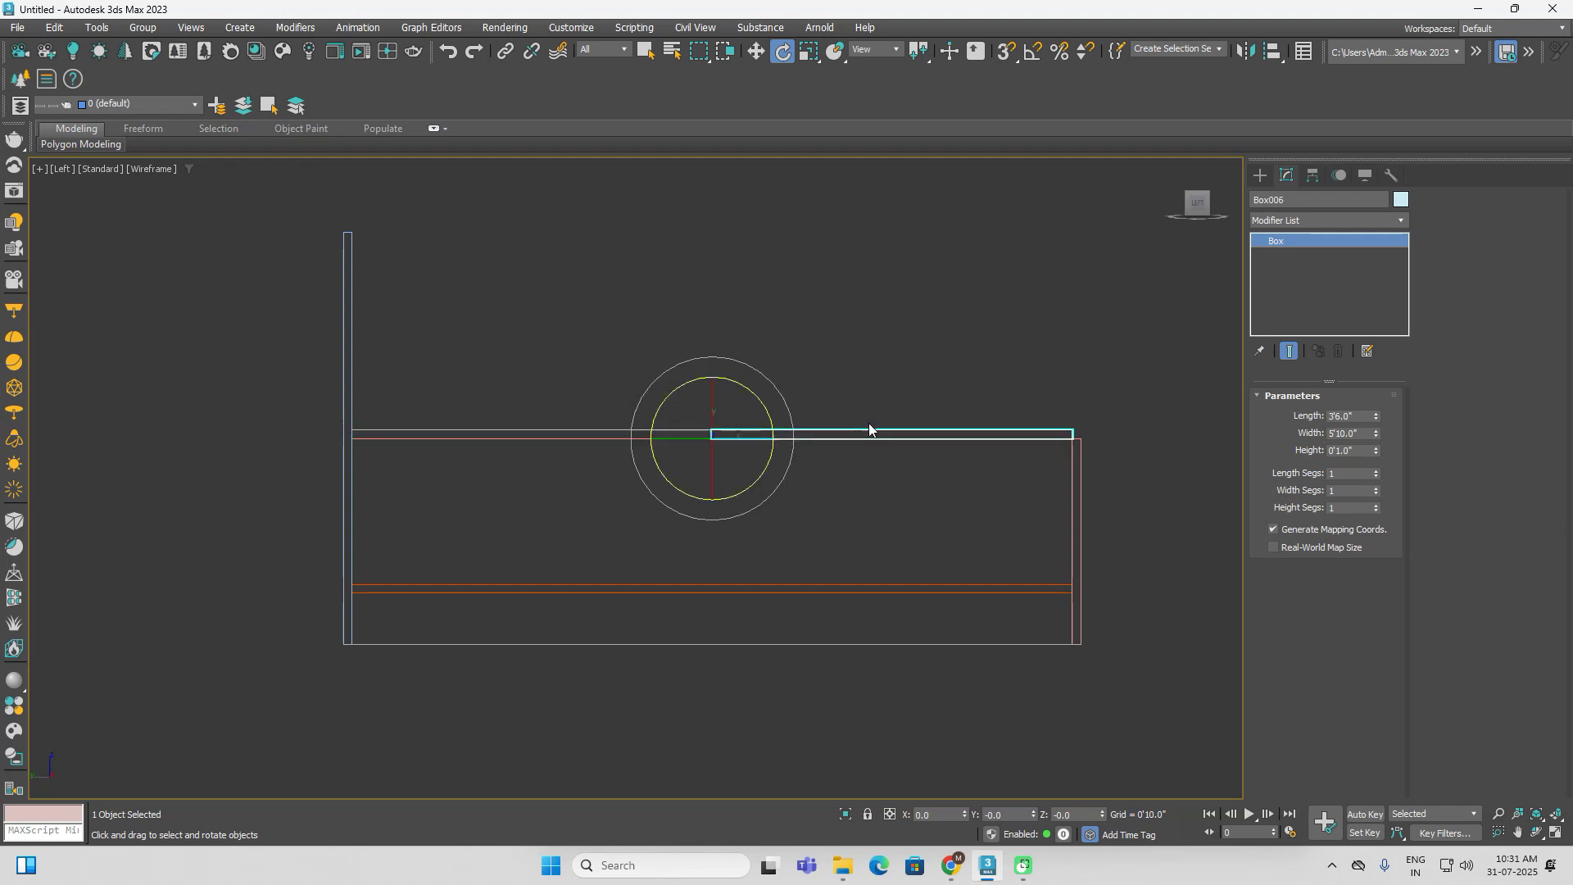
pyautogui.click(578, 427)
pyautogui.moveTo(667, 394); pyautogui.dragTo(707, 370)
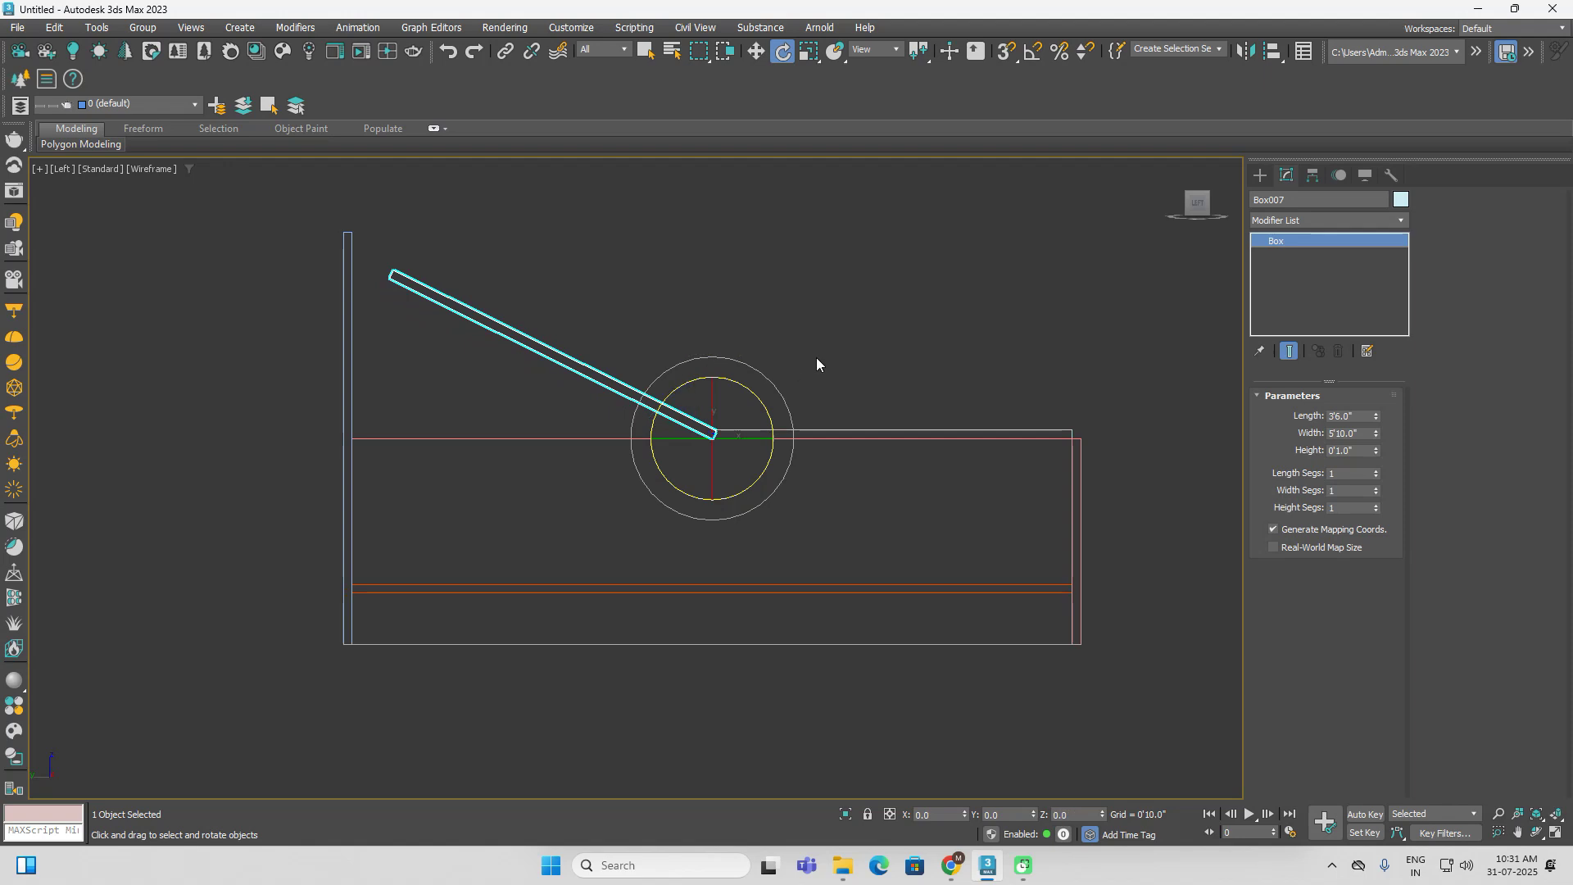
pyautogui.click(843, 398)
pyautogui.click(845, 427)
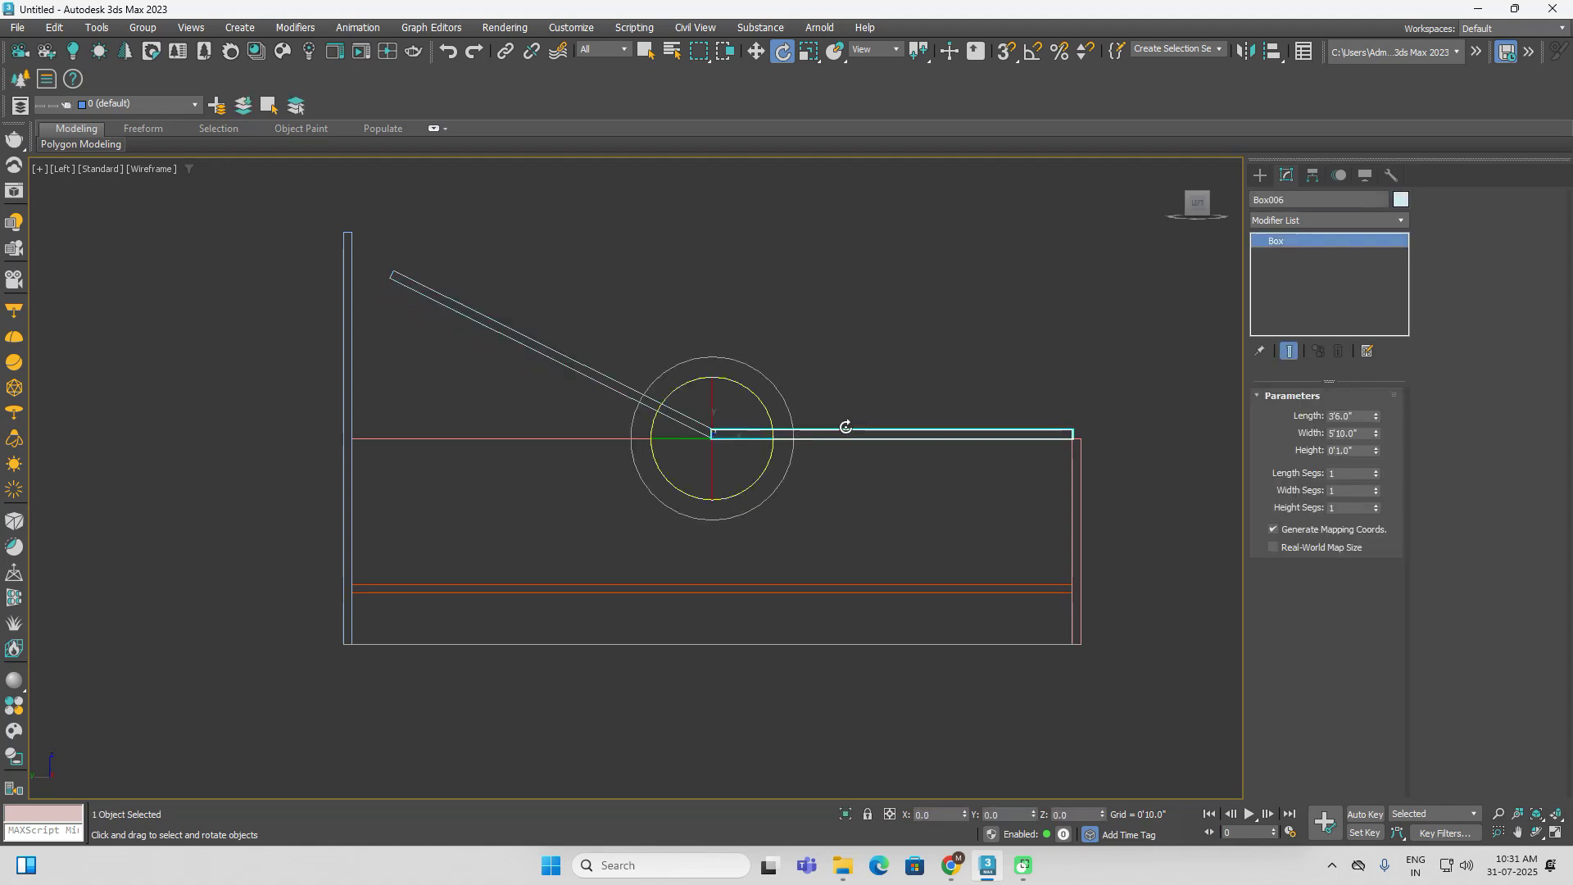
pyautogui.moveTo(762, 406); pyautogui.dragTo(758, 374)
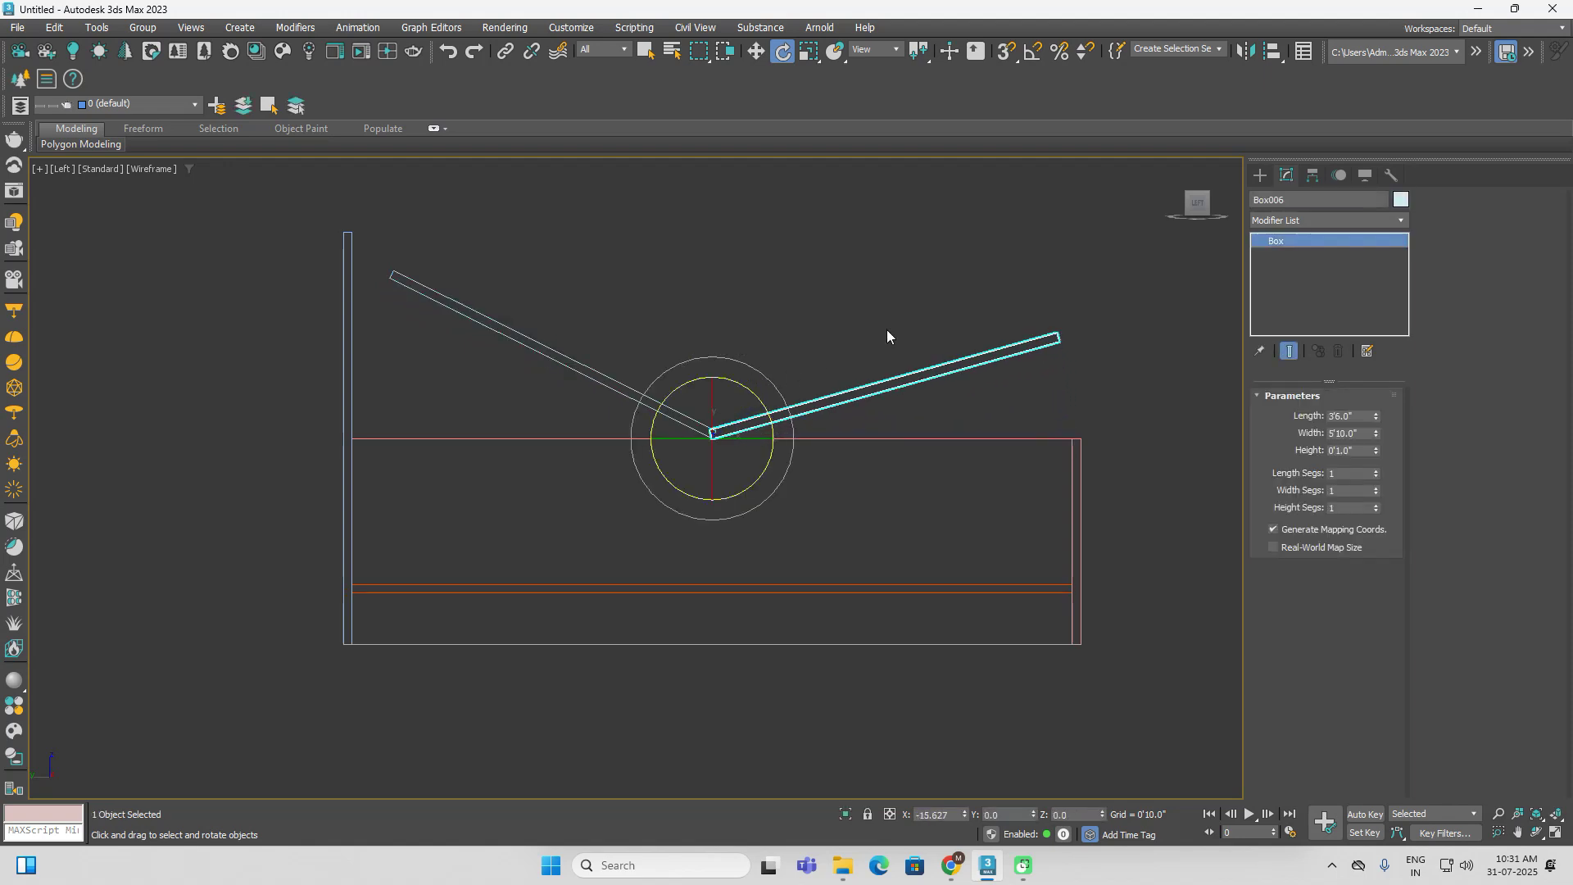
pyautogui.press('F3')
pyautogui.keyDown('alt'); pyautogui.moveTo(1039, 428); pyautogui.dragTo(961, 458, button='middle'); pyautogui.keyUp('alt')
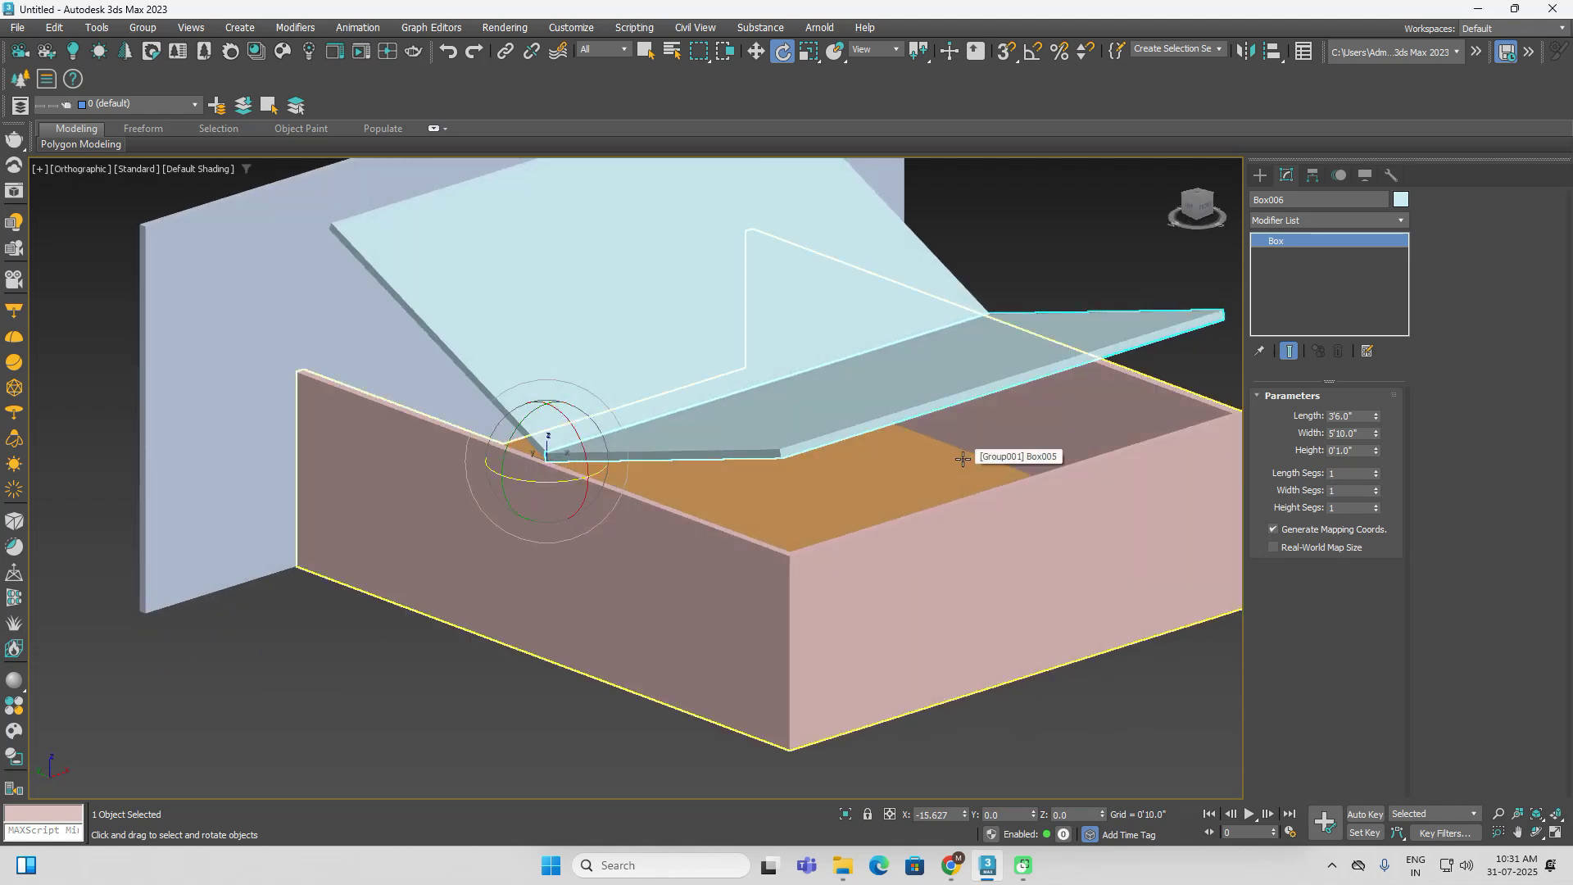
pyautogui.keyDown('alt'); pyautogui.moveTo(962, 458); pyautogui.dragTo(996, 457, button='middle'); pyautogui.keyUp('alt')
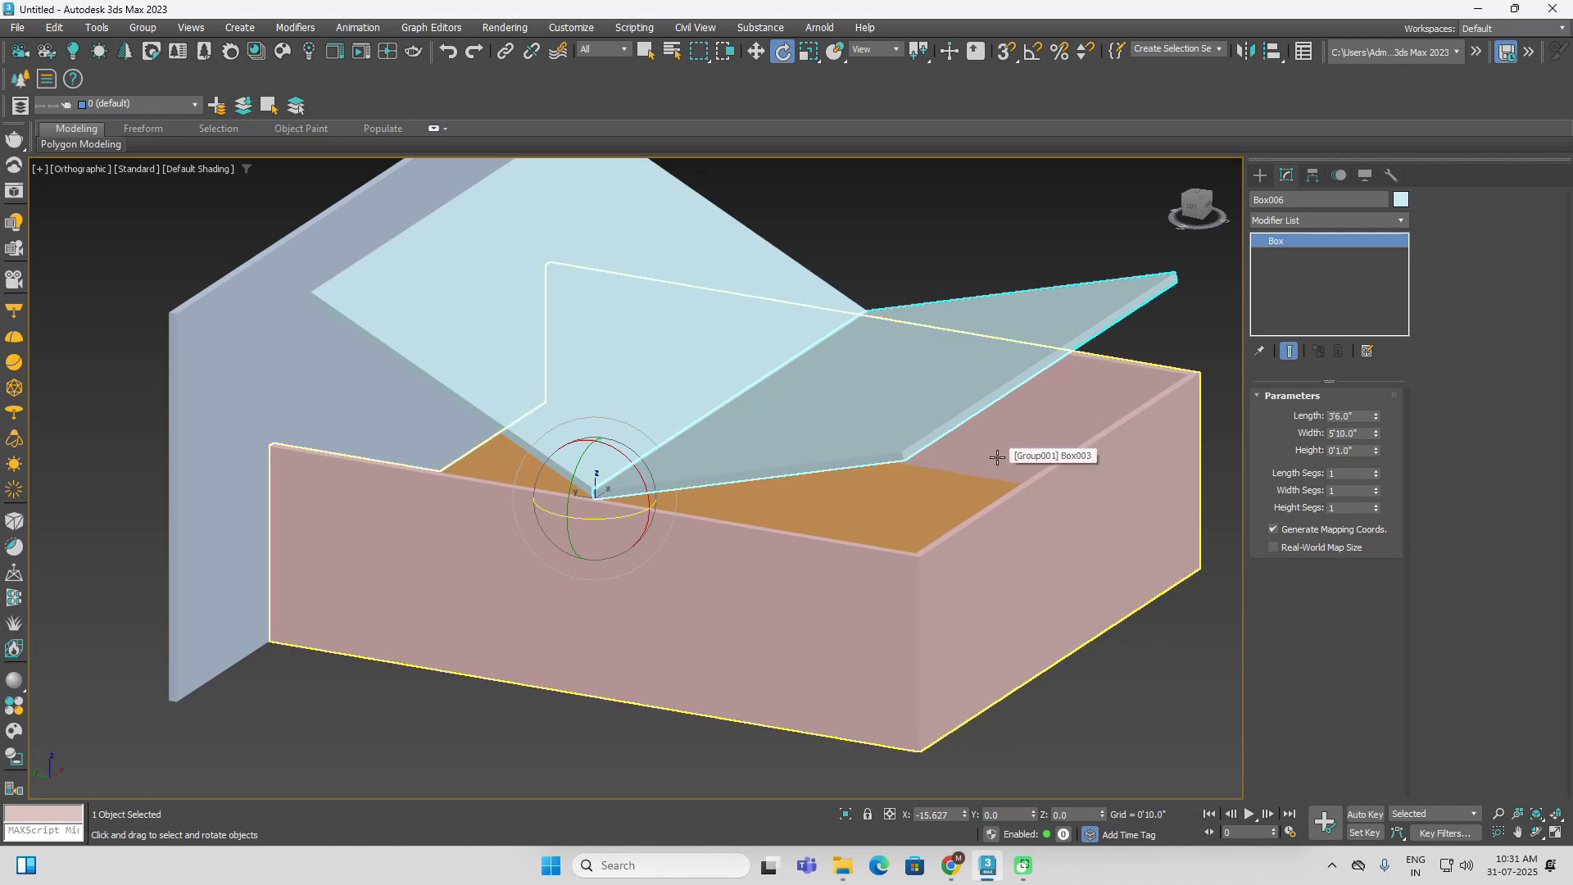
# Undo the test rotations of both top panels
pyautogui.hotkey('ctrl', 'z')
pyautogui.hotkey('ctrl', 'z')
pyautogui.hotkey('ctrl', 'z')
pyautogui.hotkey('ctrl', 'z')
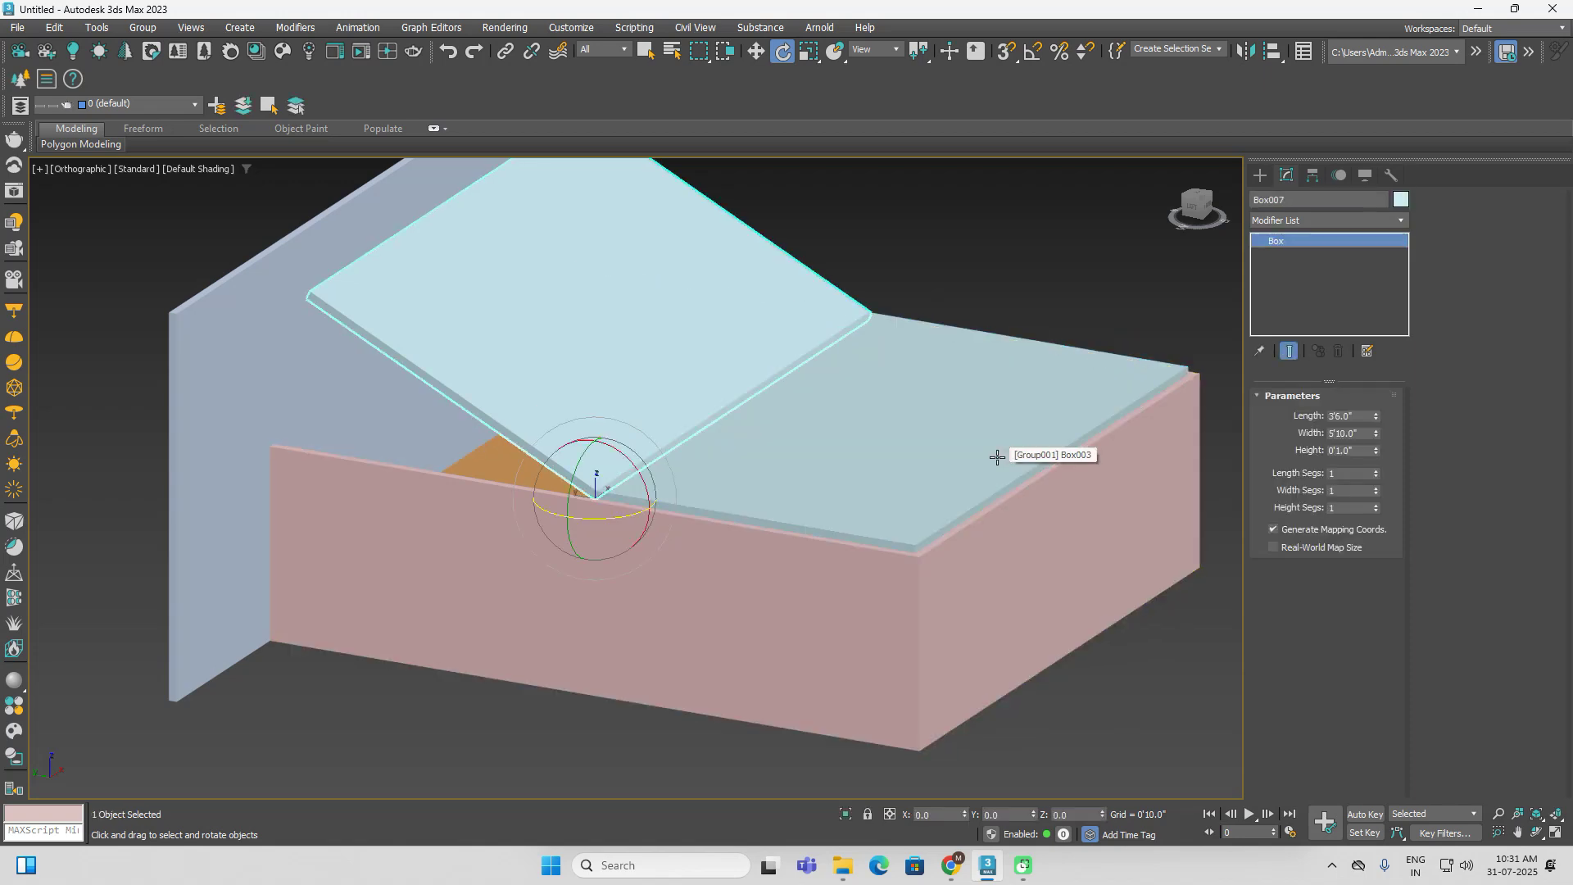
# Select both top panels and combine them into one group with the default name
pyautogui.click(1065, 273)
pyautogui.click(873, 434)
pyautogui.keyDown('ctrl'); pyautogui.click(668, 319); pyautogui.keyUp('ctrl')
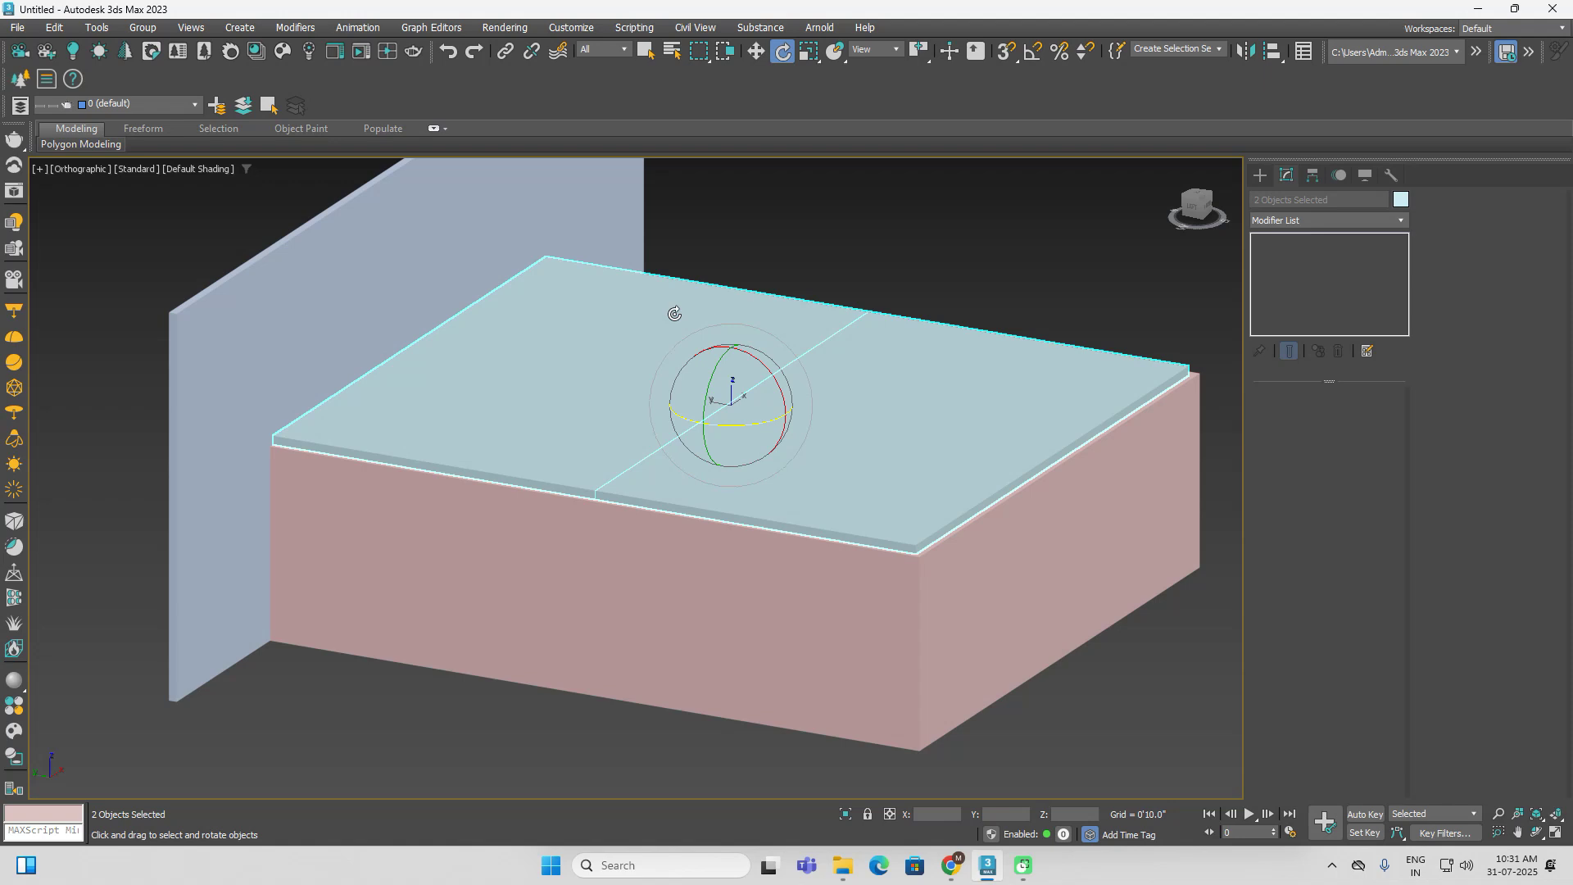
pyautogui.click(142, 27)
pyautogui.click(146, 43)
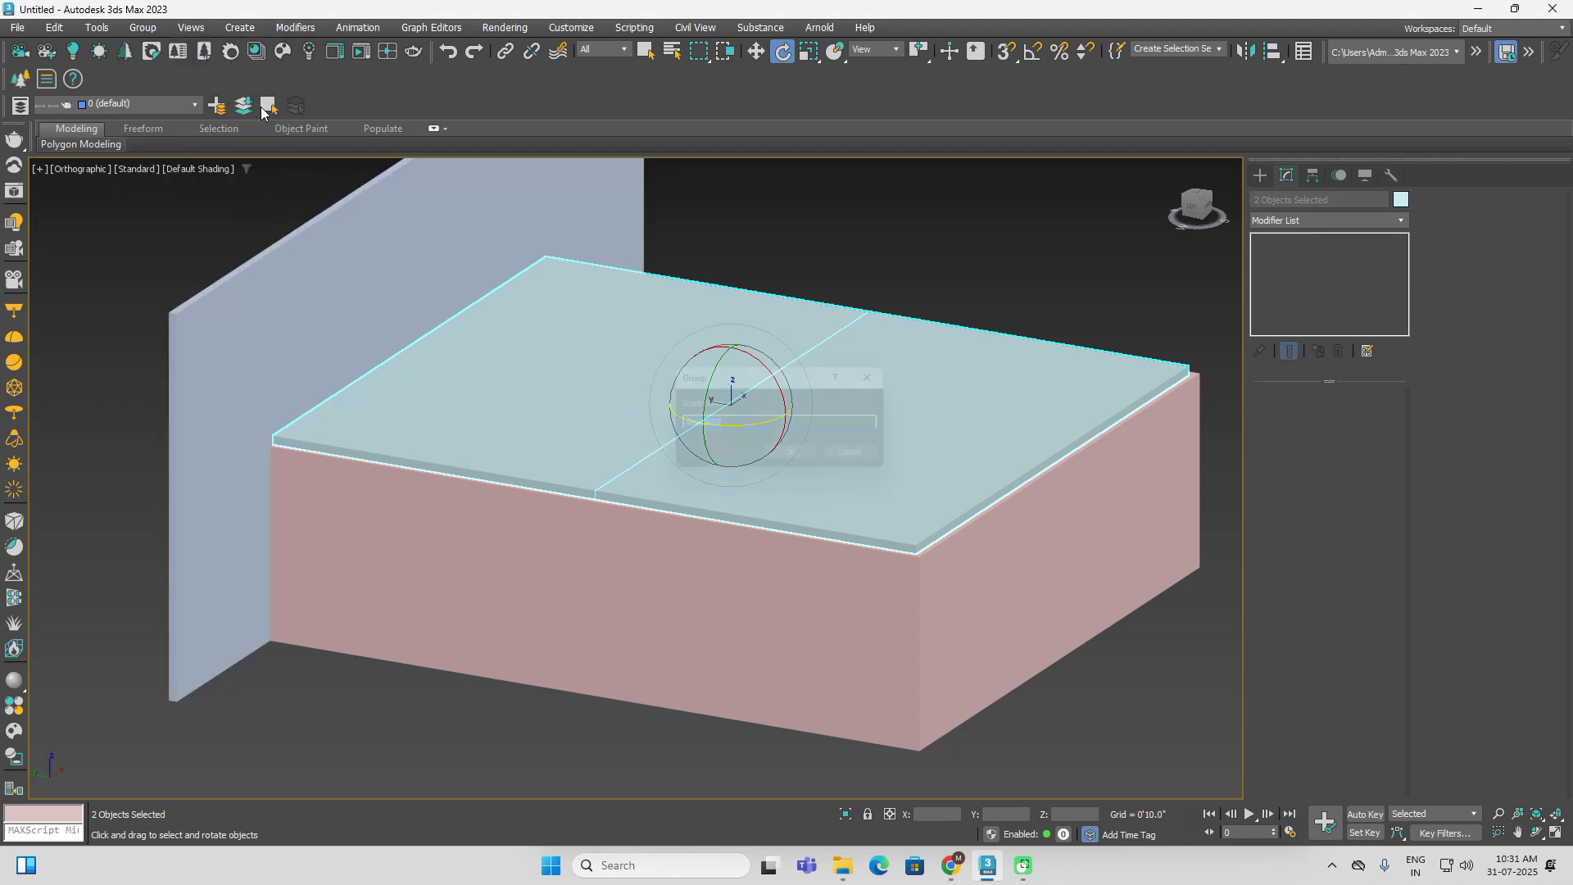
pyautogui.click(797, 457)
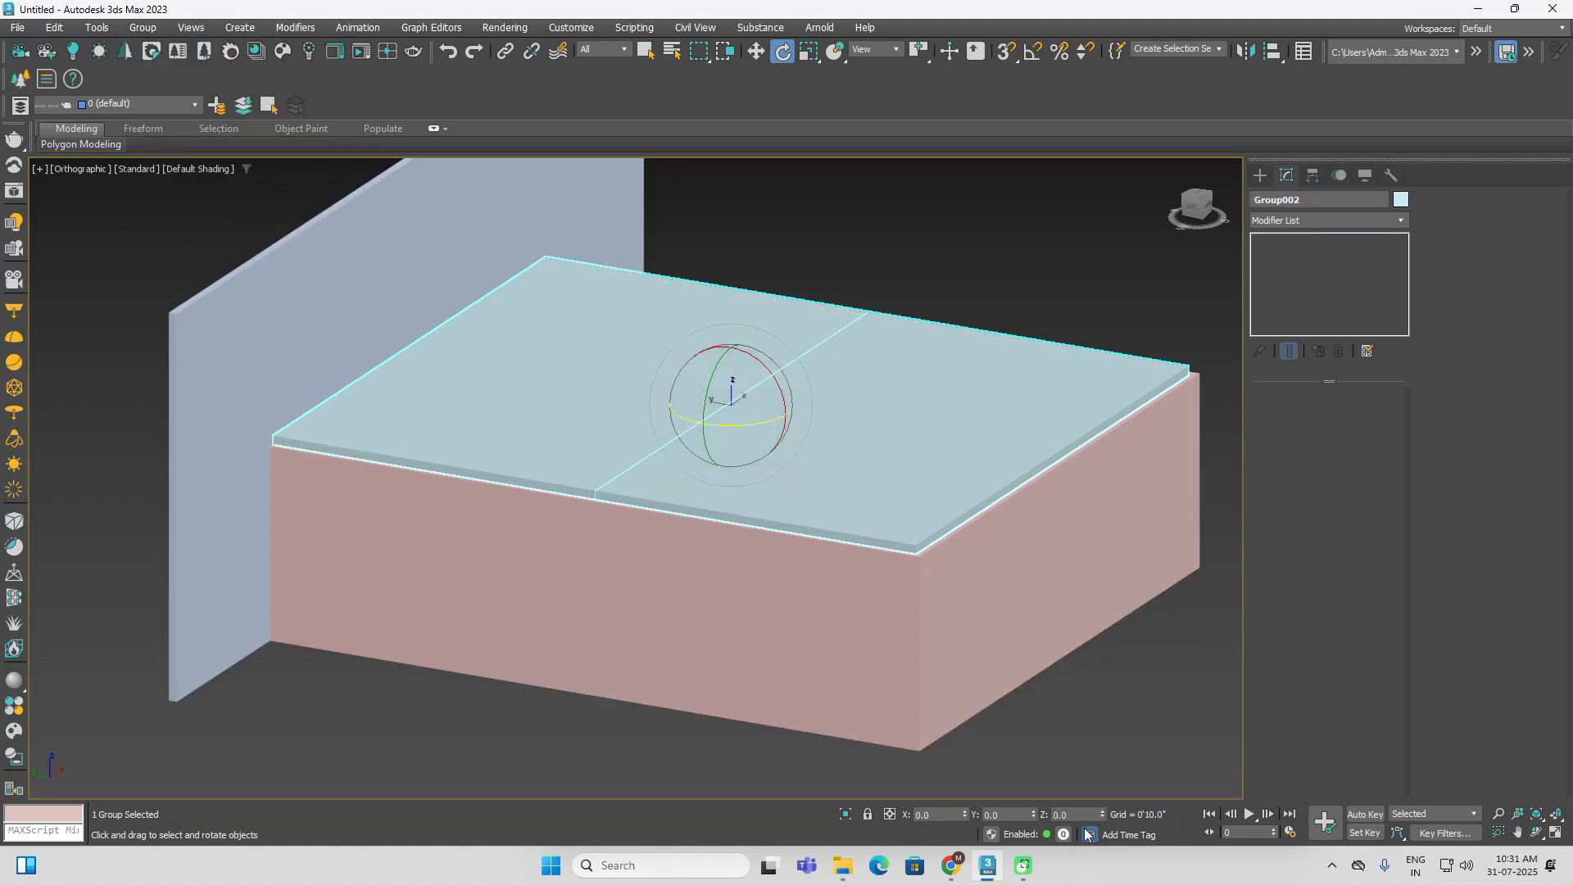
# Lower the top-panel group into the frame by setting its Z position to 1'10"
pyautogui.click(756, 53)
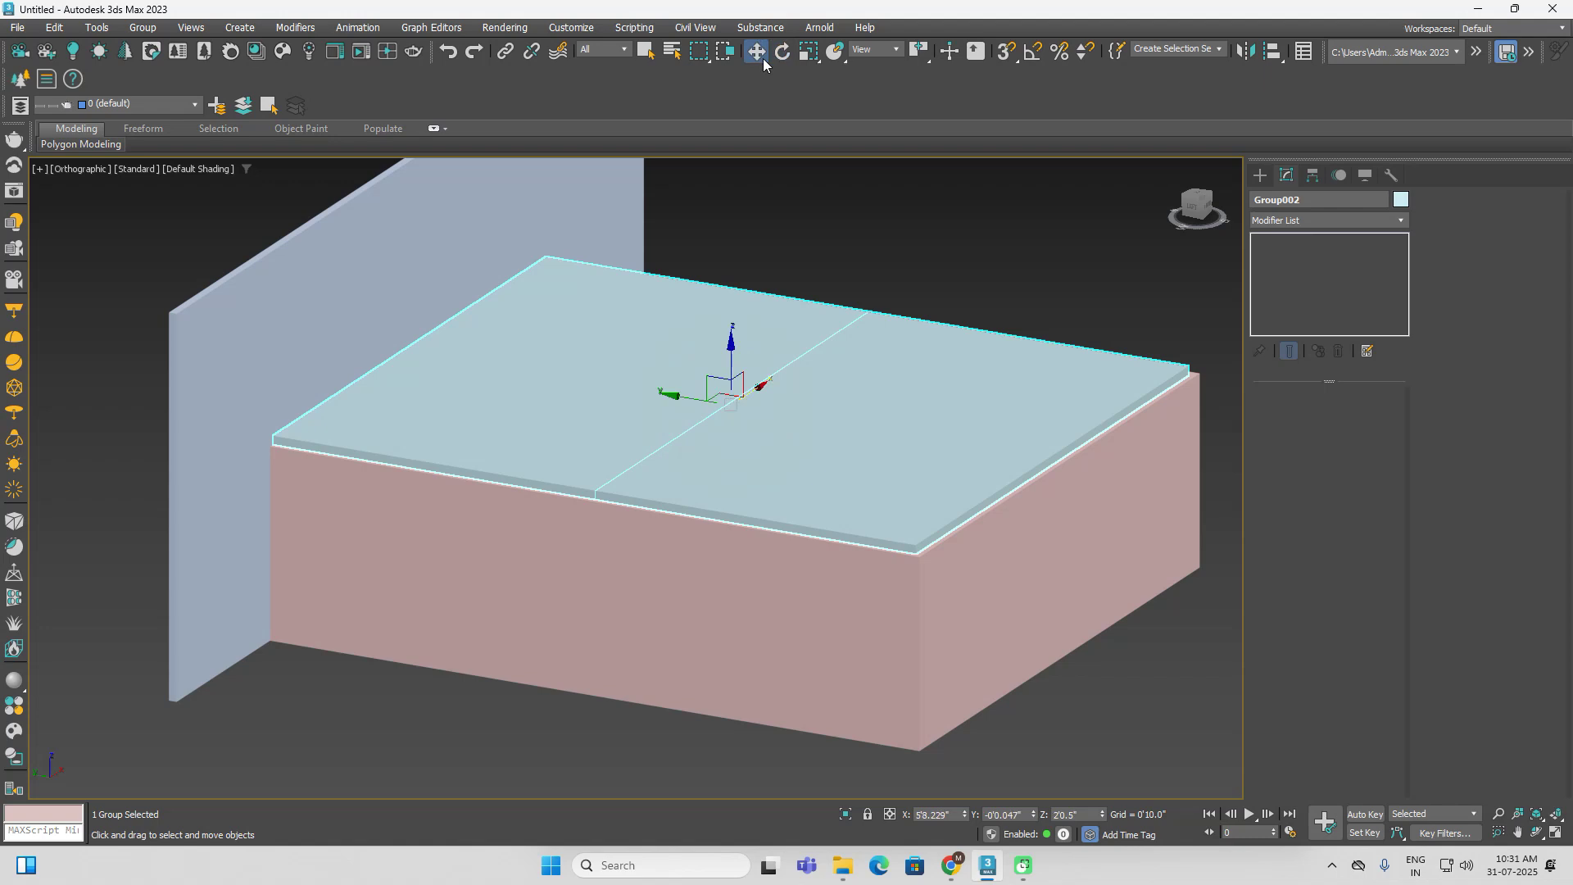
pyautogui.click(1069, 815)
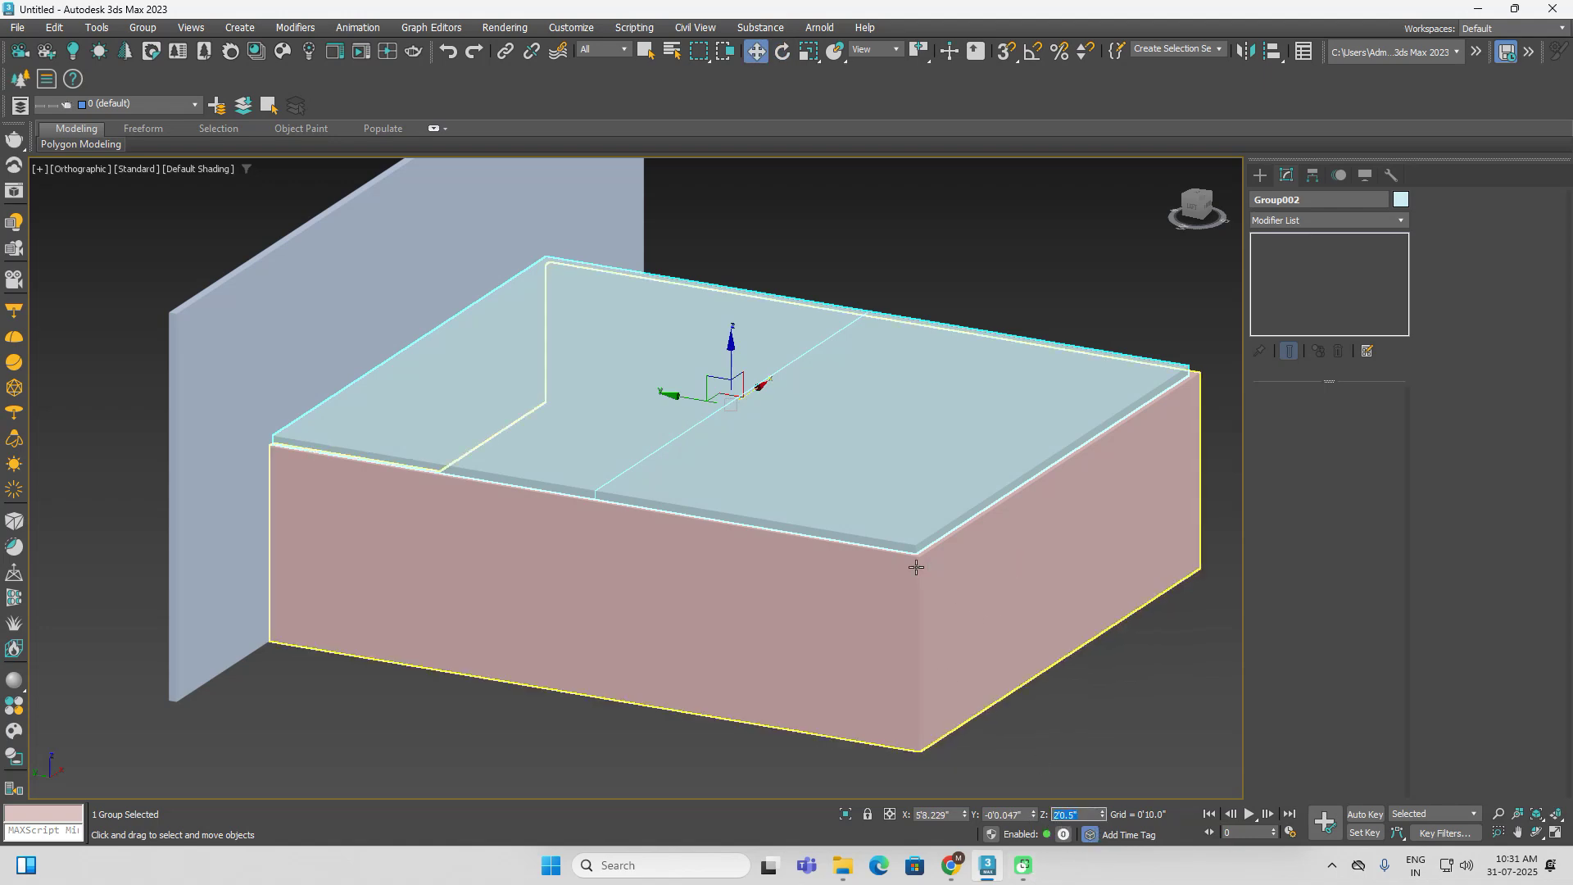
pyautogui.write("1'1")
pyautogui.press('Return')
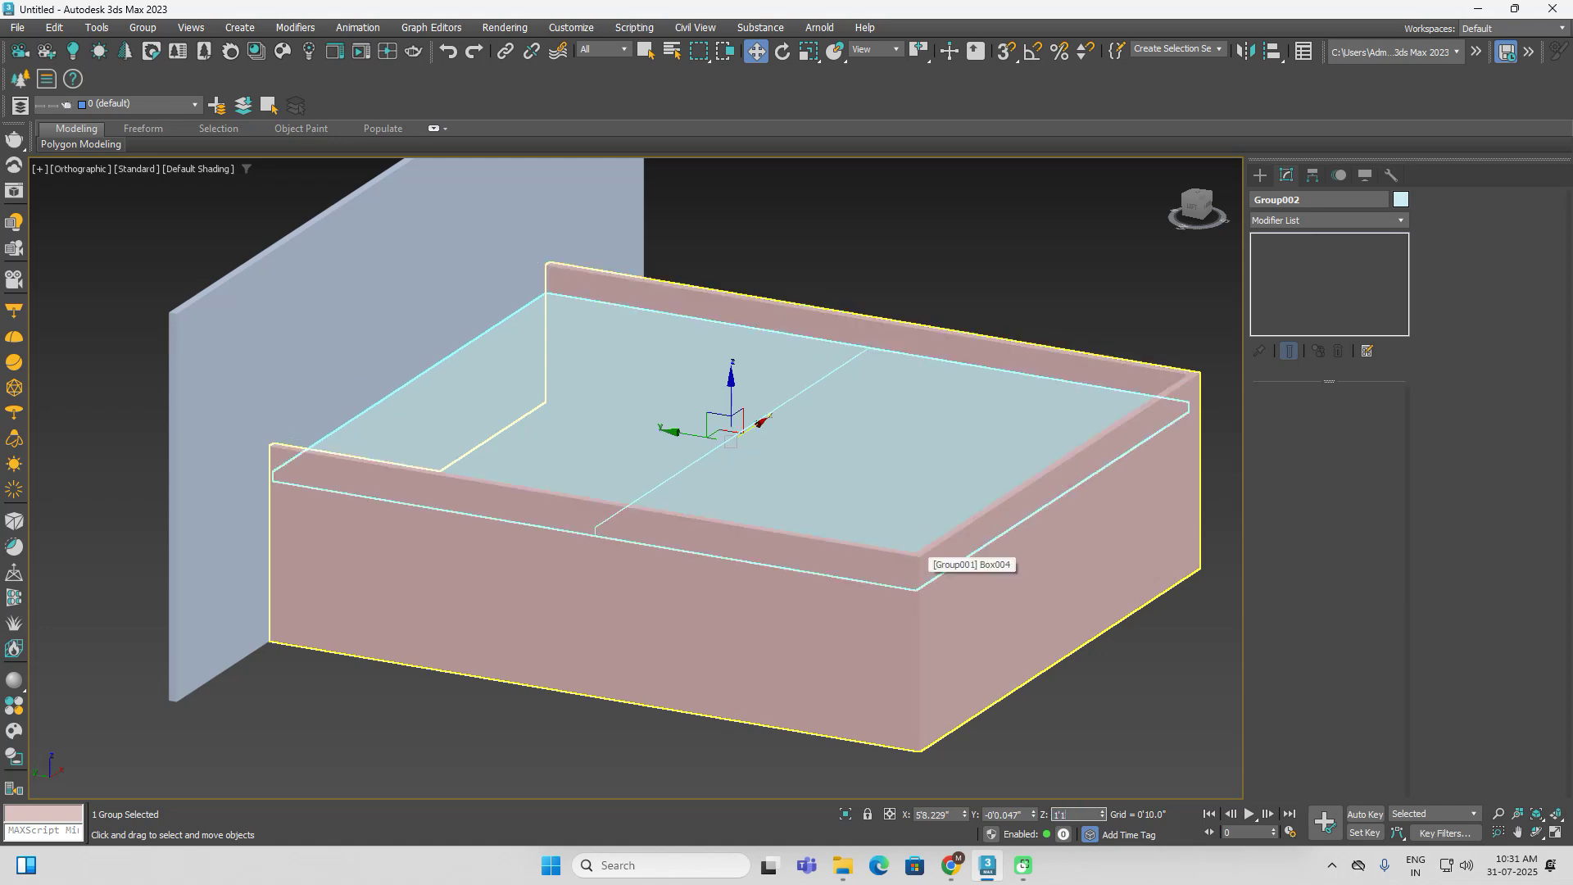
pyautogui.write('1\'10"')
pyautogui.press('Return')
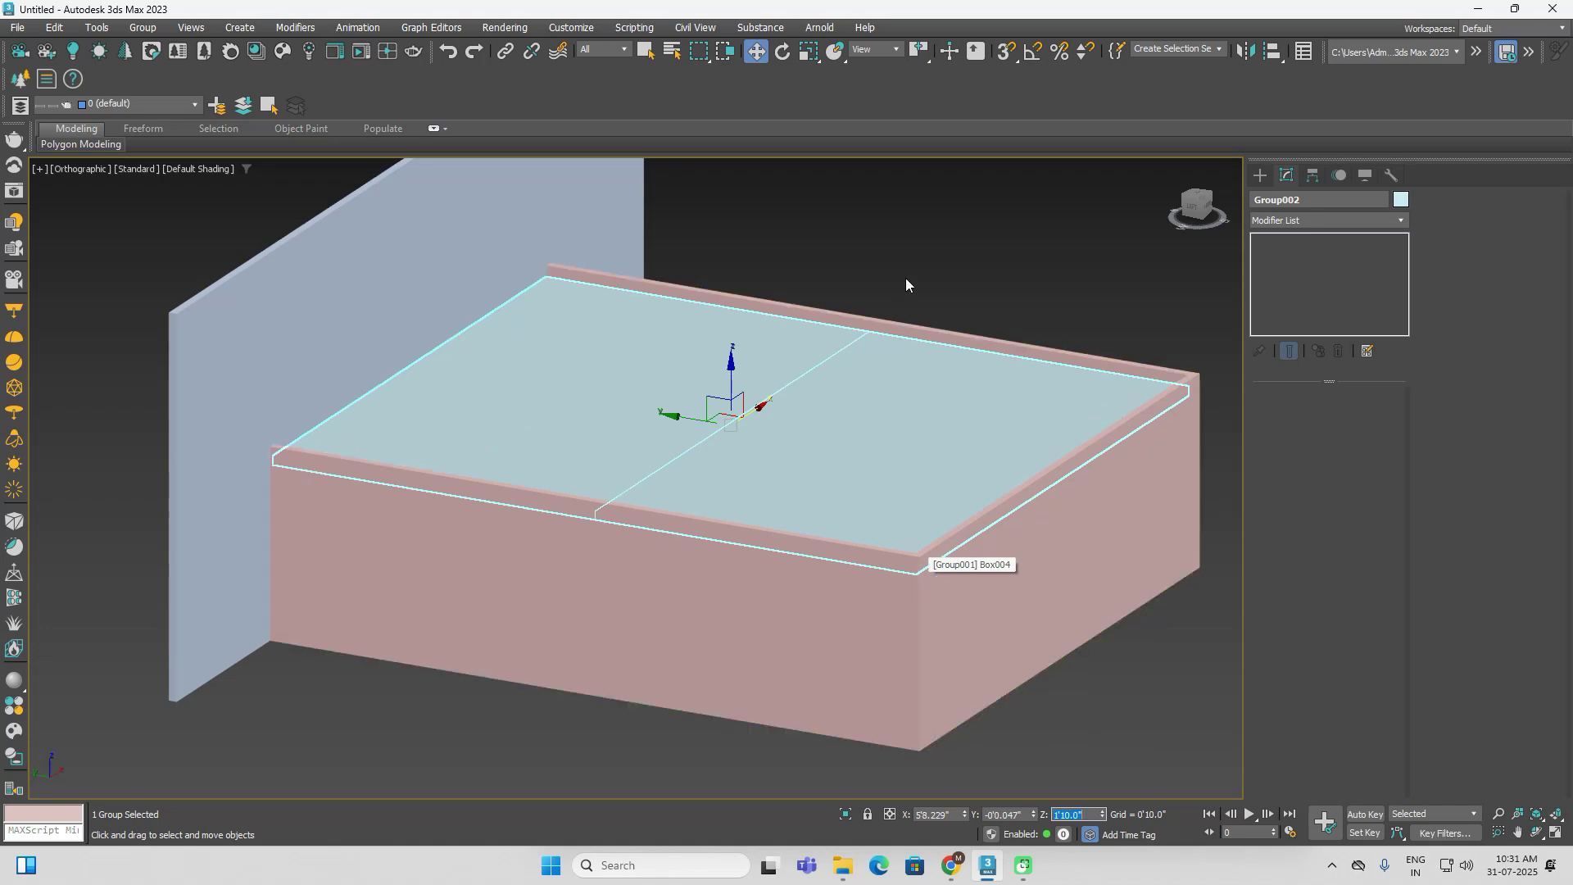
pyautogui.click(931, 306)
pyautogui.scroll(-3, 930, 502)
pyautogui.scroll(1, 998, 604)
pyautogui.moveTo(998, 604)
pyautogui.keyDown('alt'); pyautogui.mouseDown(button='middle')
pyautogui.moveTo(921, 629)
pyautogui.moveTo(975, 615)
pyautogui.mouseUp(button='middle'); pyautogui.keyUp('alt')
pyautogui.moveTo(1069, 630); pyautogui.dragTo(1009, 661, button='middle')
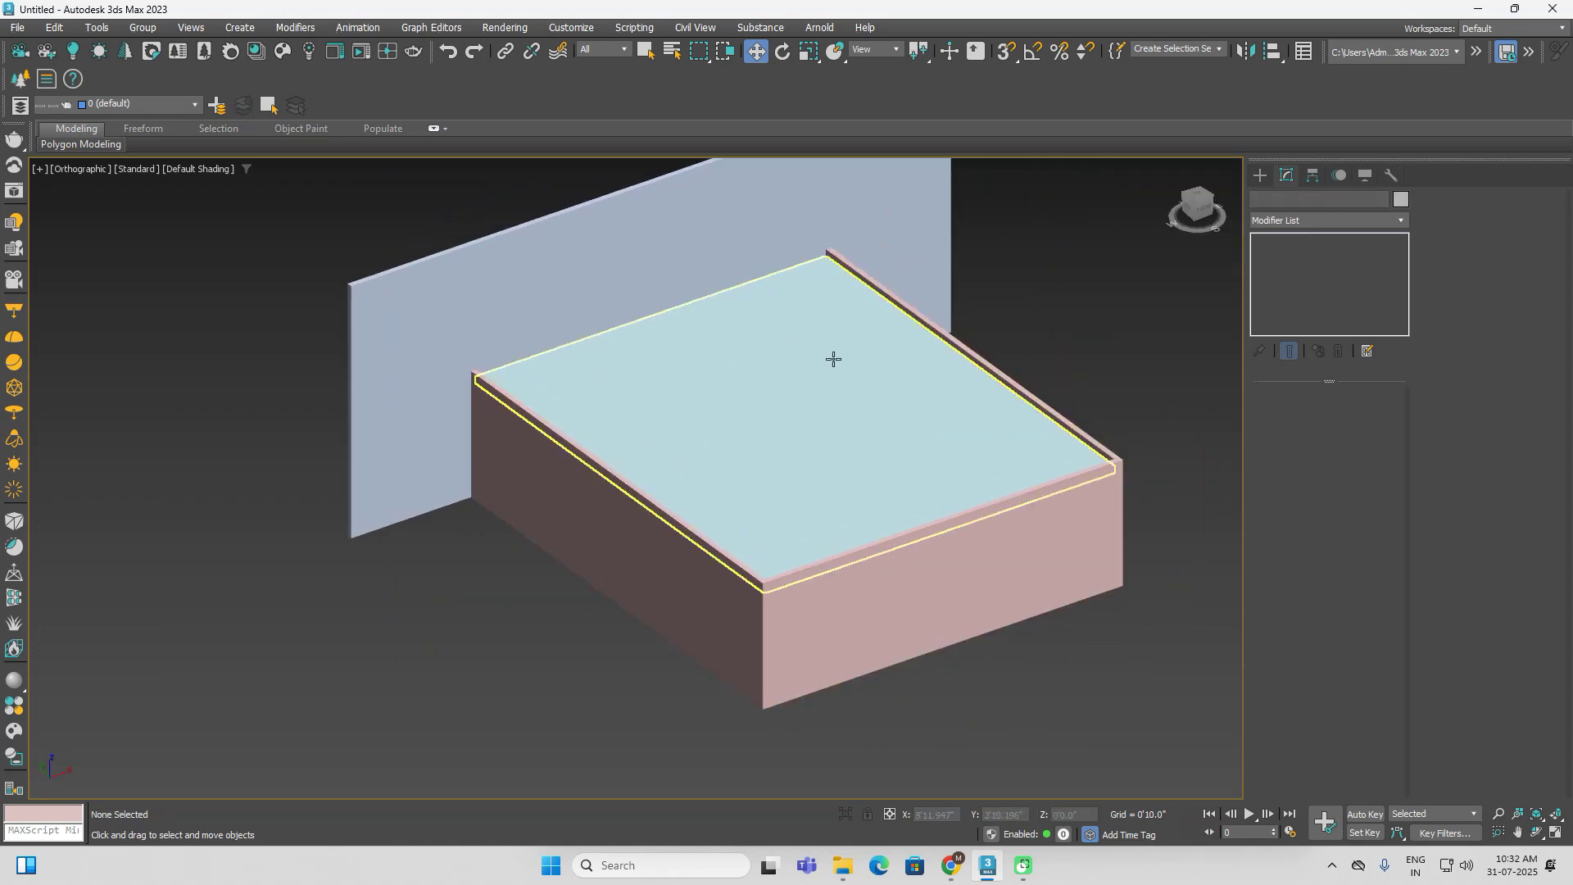
# Create a ChamferBox mattress snapped to the frame's inner corners in top view, about 7' by 5'10", 10.1" high, with a fillet of about 1.4"
pyautogui.click(1192, 195)
pyautogui.keyDown('alt'); pyautogui.moveTo(1151, 447); pyautogui.dragTo(1099, 344, button='middle'); pyautogui.keyUp('alt')
pyautogui.click(1199, 196)
pyautogui.moveTo(1001, 279); pyautogui.dragTo(787, 560, button='middle')
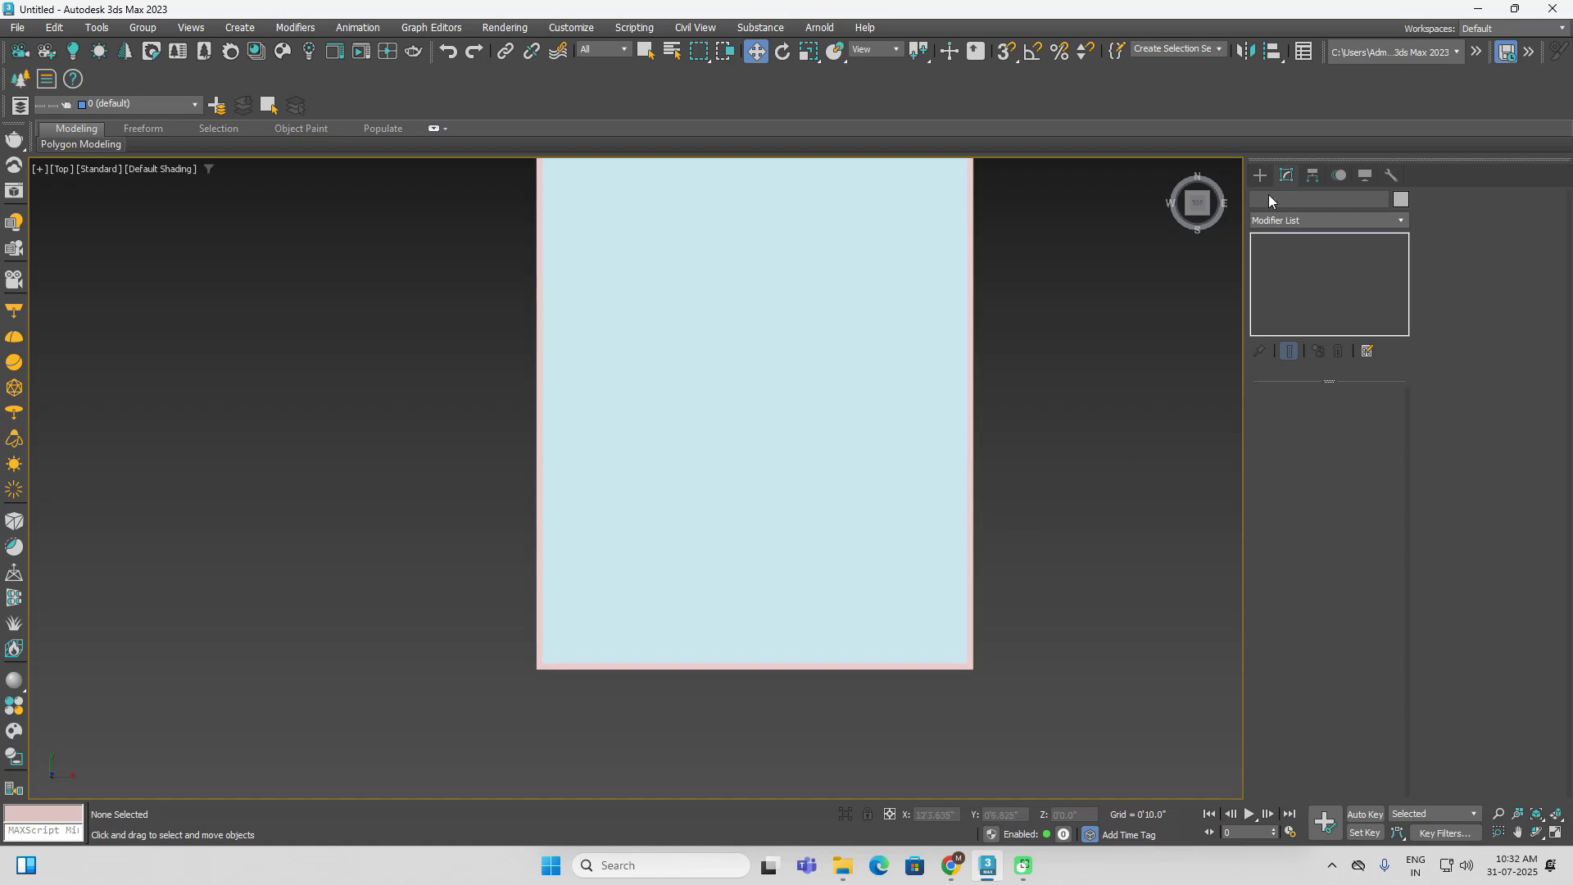
pyautogui.click(1260, 175)
pyautogui.click(1294, 225)
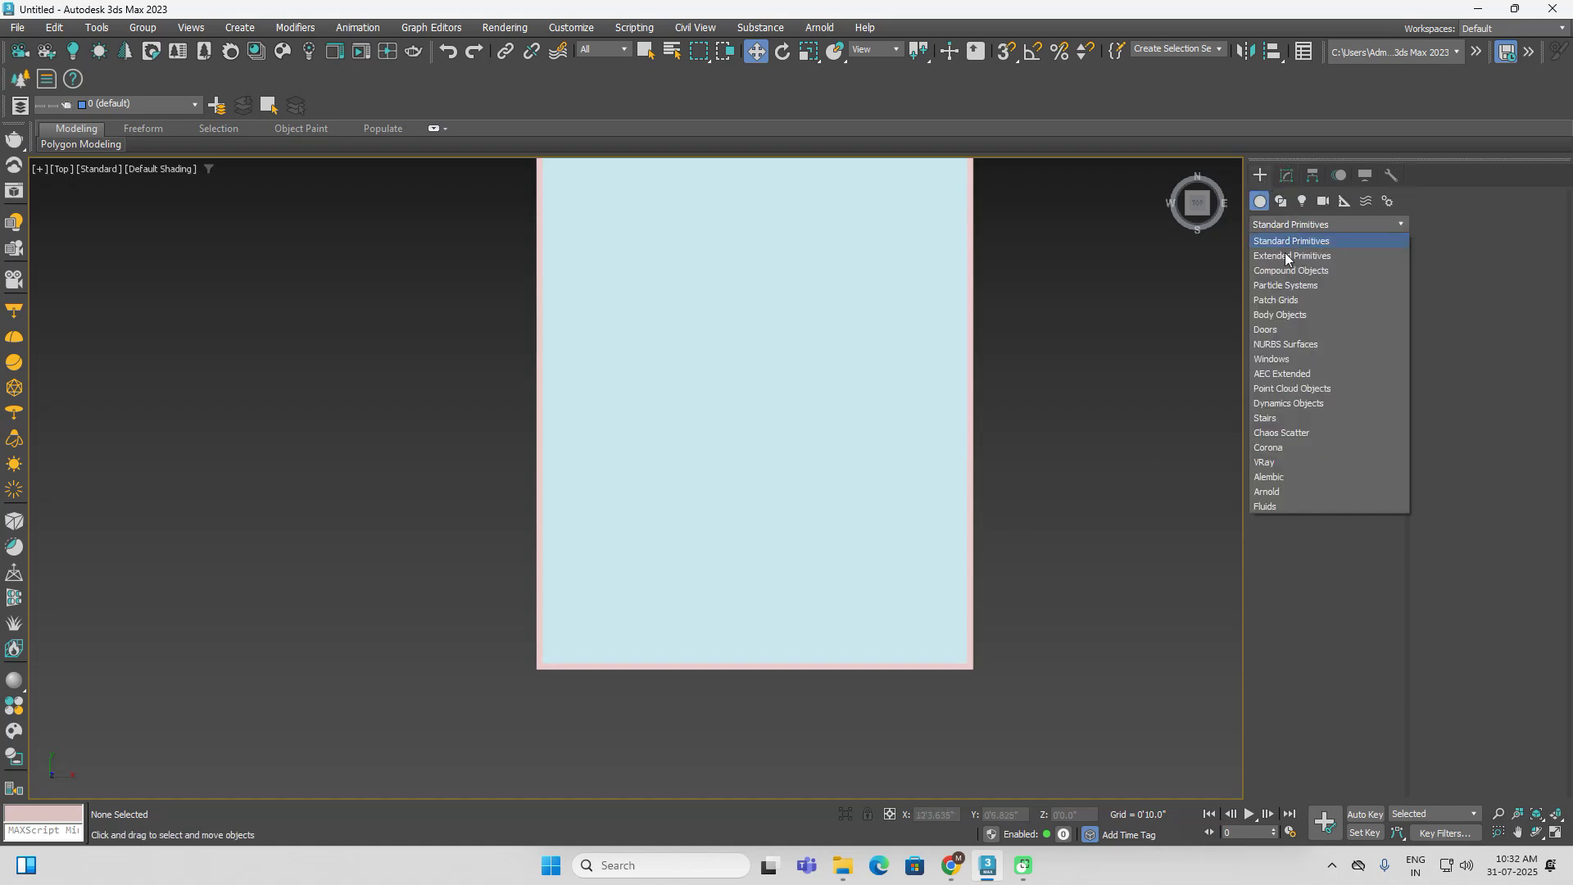
pyautogui.click(1286, 255)
pyautogui.click(1289, 306)
pyautogui.moveTo(632, 299); pyautogui.dragTo(506, 363, button='middle')
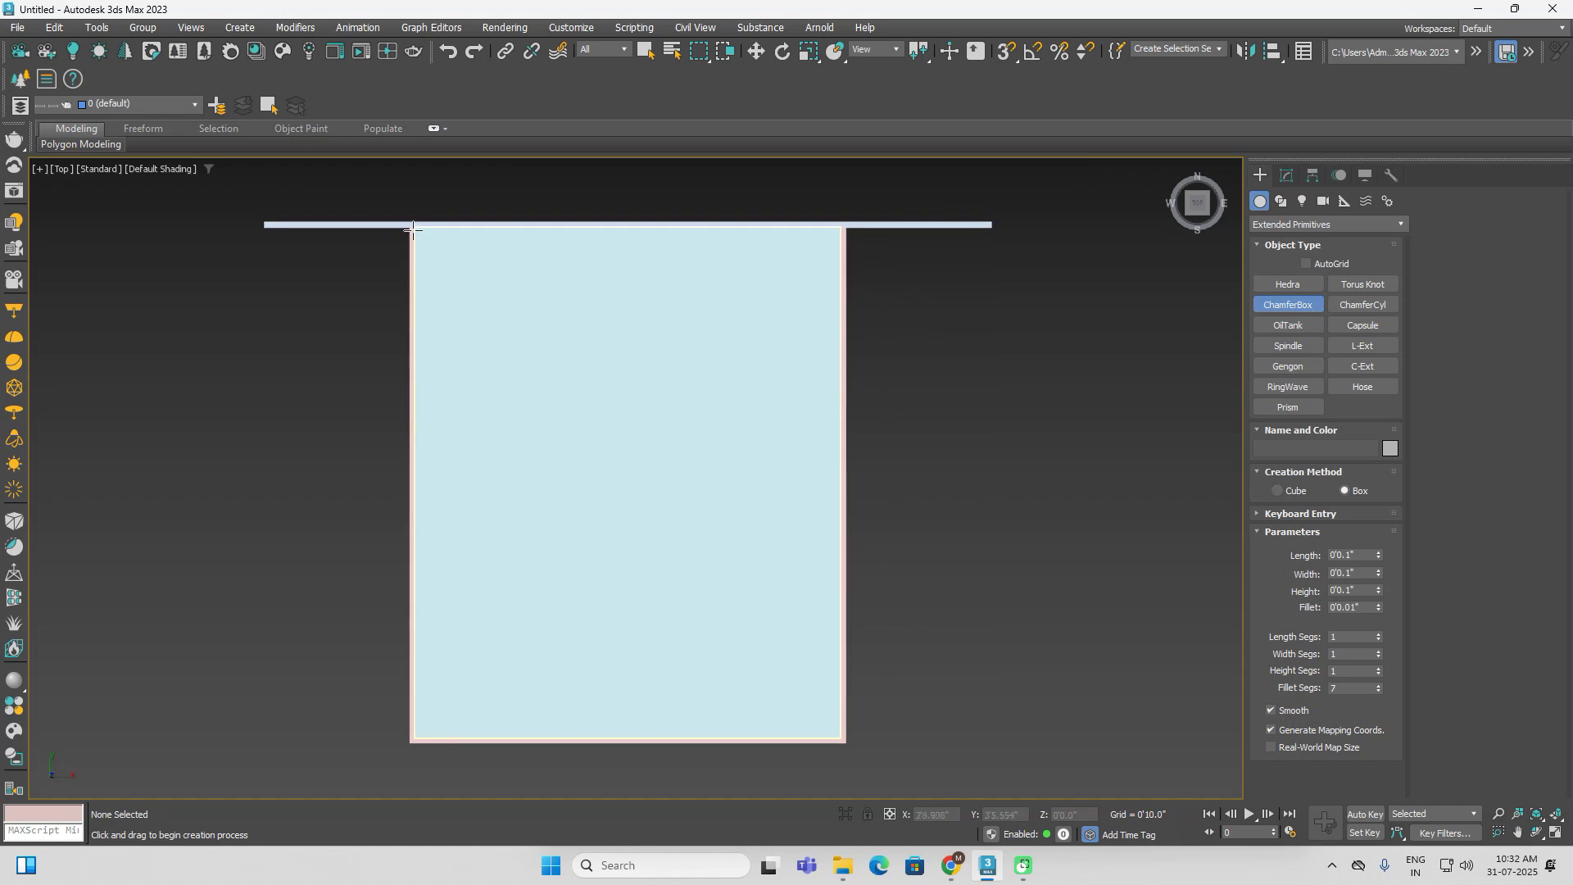
pyautogui.press('s')
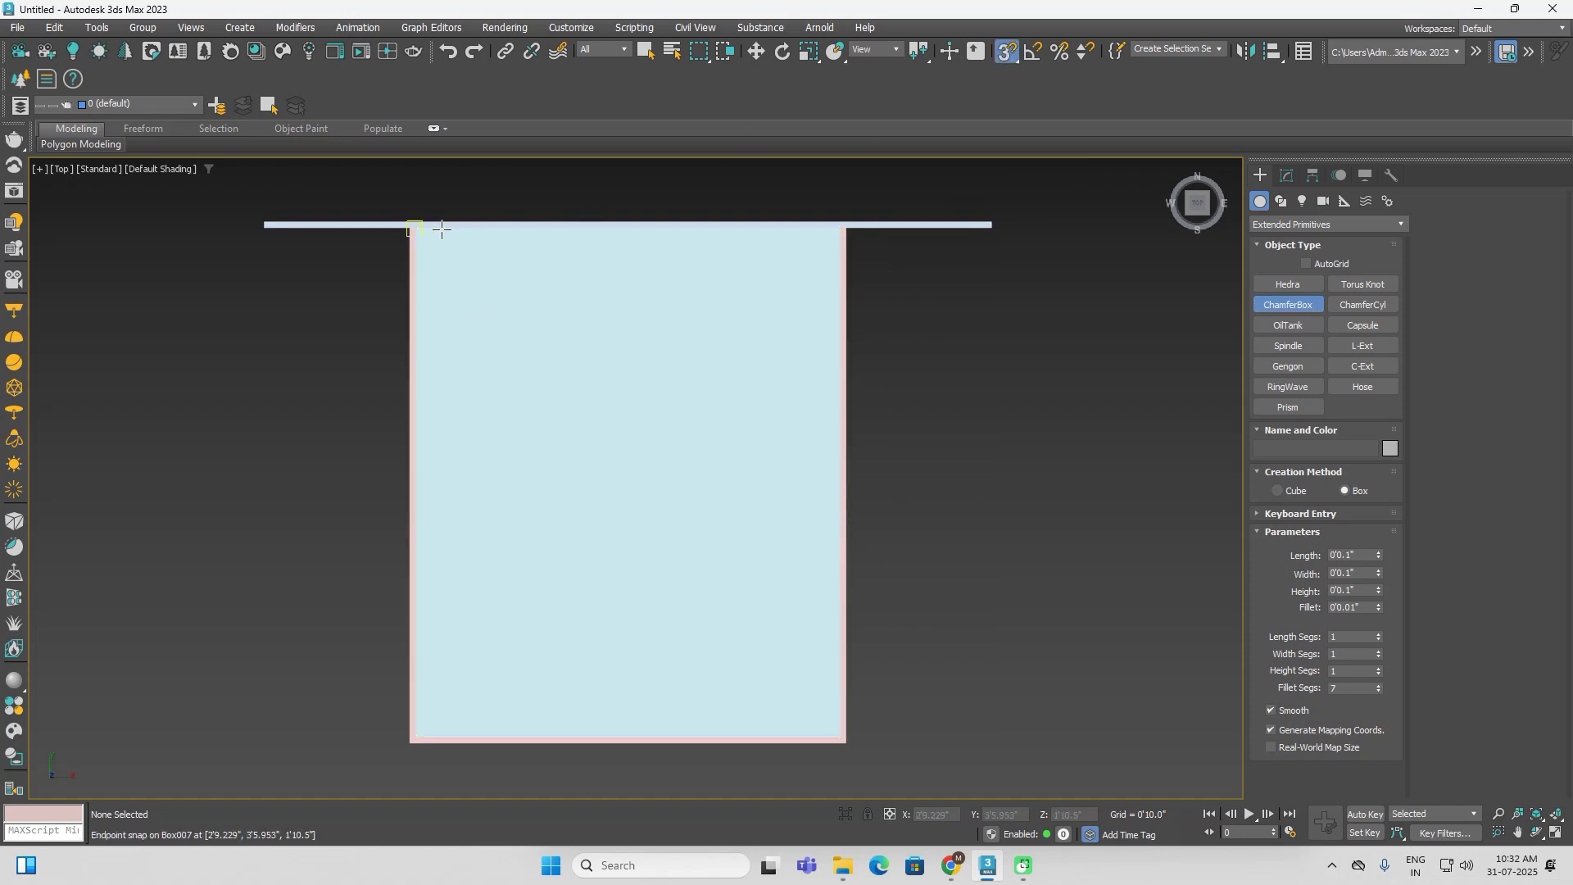
pyautogui.moveTo(414, 227); pyautogui.dragTo(837, 735)
pyautogui.keyDown('alt'); pyautogui.moveTo(837, 736); pyautogui.dragTo(914, 626, button='middle'); pyautogui.keyUp('alt')
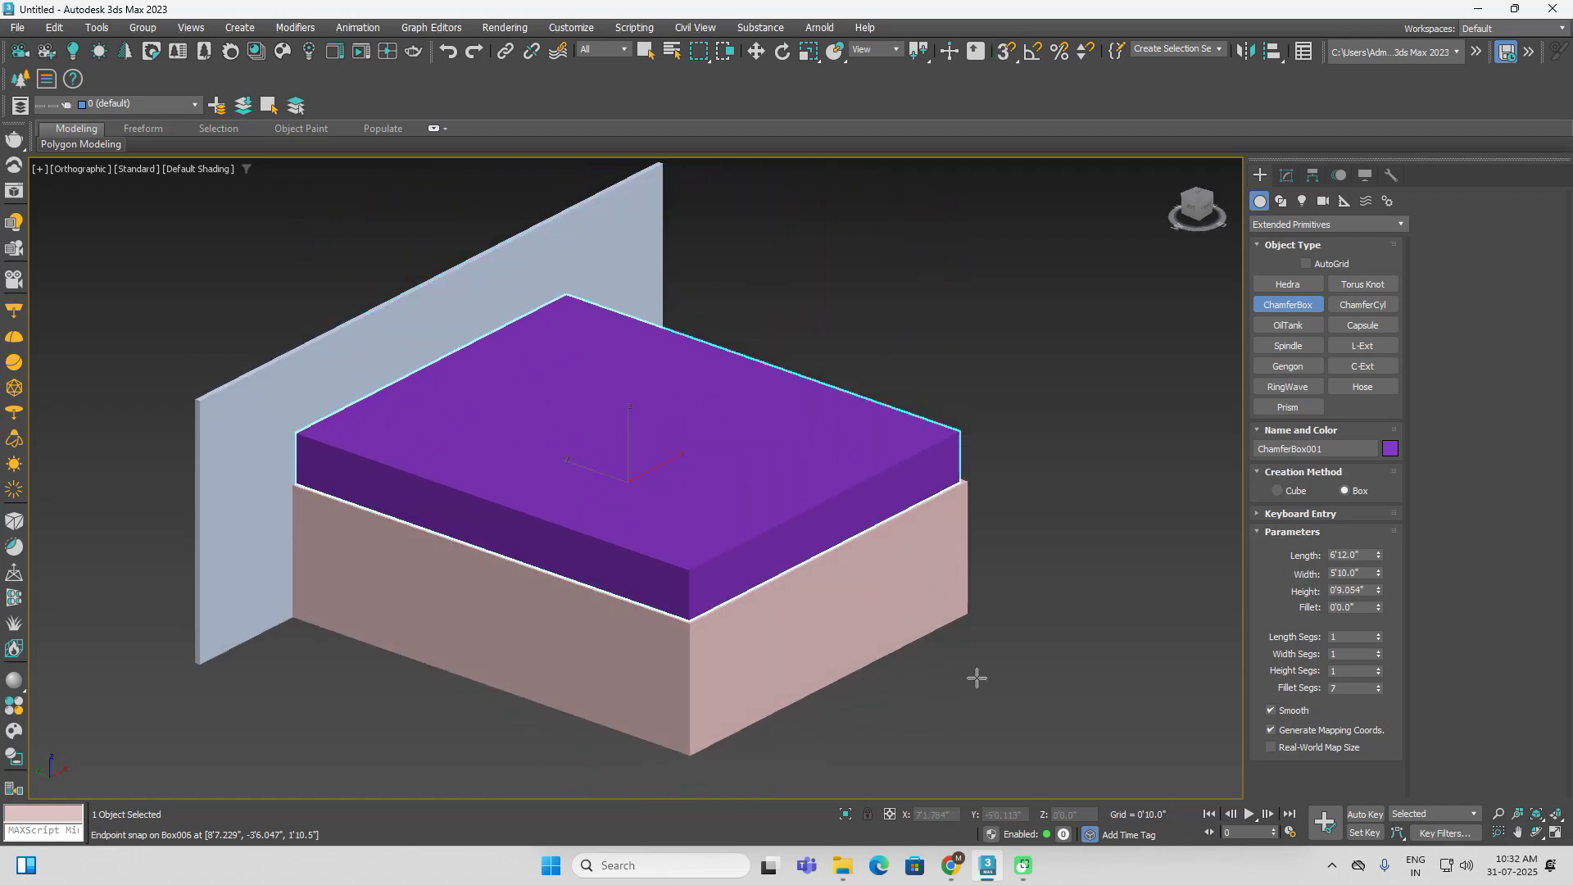
pyautogui.click(1028, 670)
pyautogui.click(1029, 655)
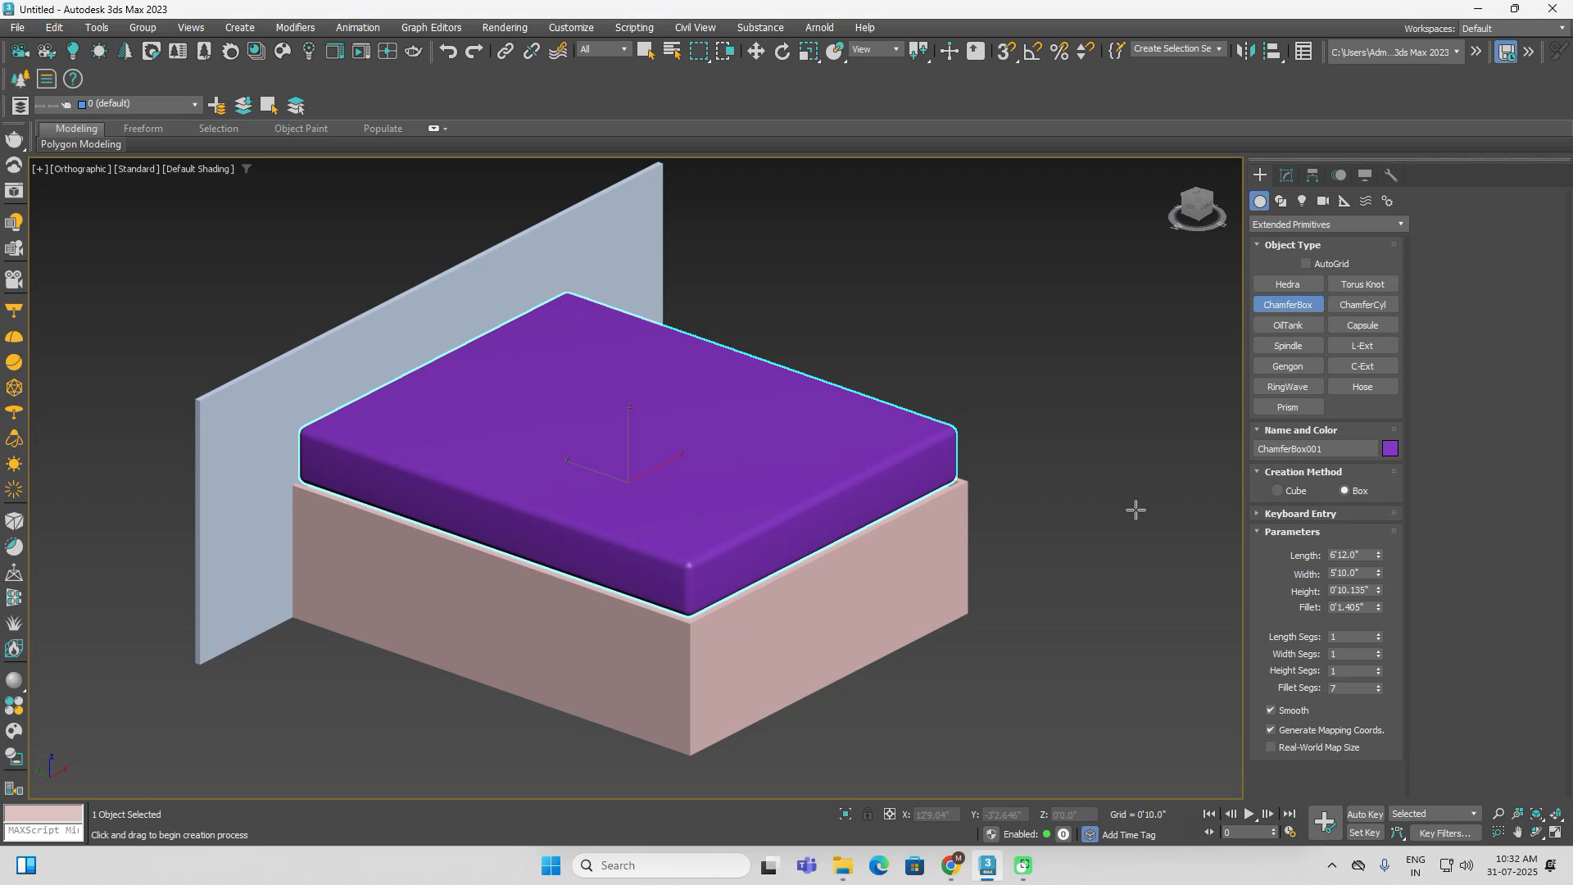
# Set the mattress's Z position to 1'10"
pyautogui.press('w')
pyautogui.doubleClick(1090, 814)
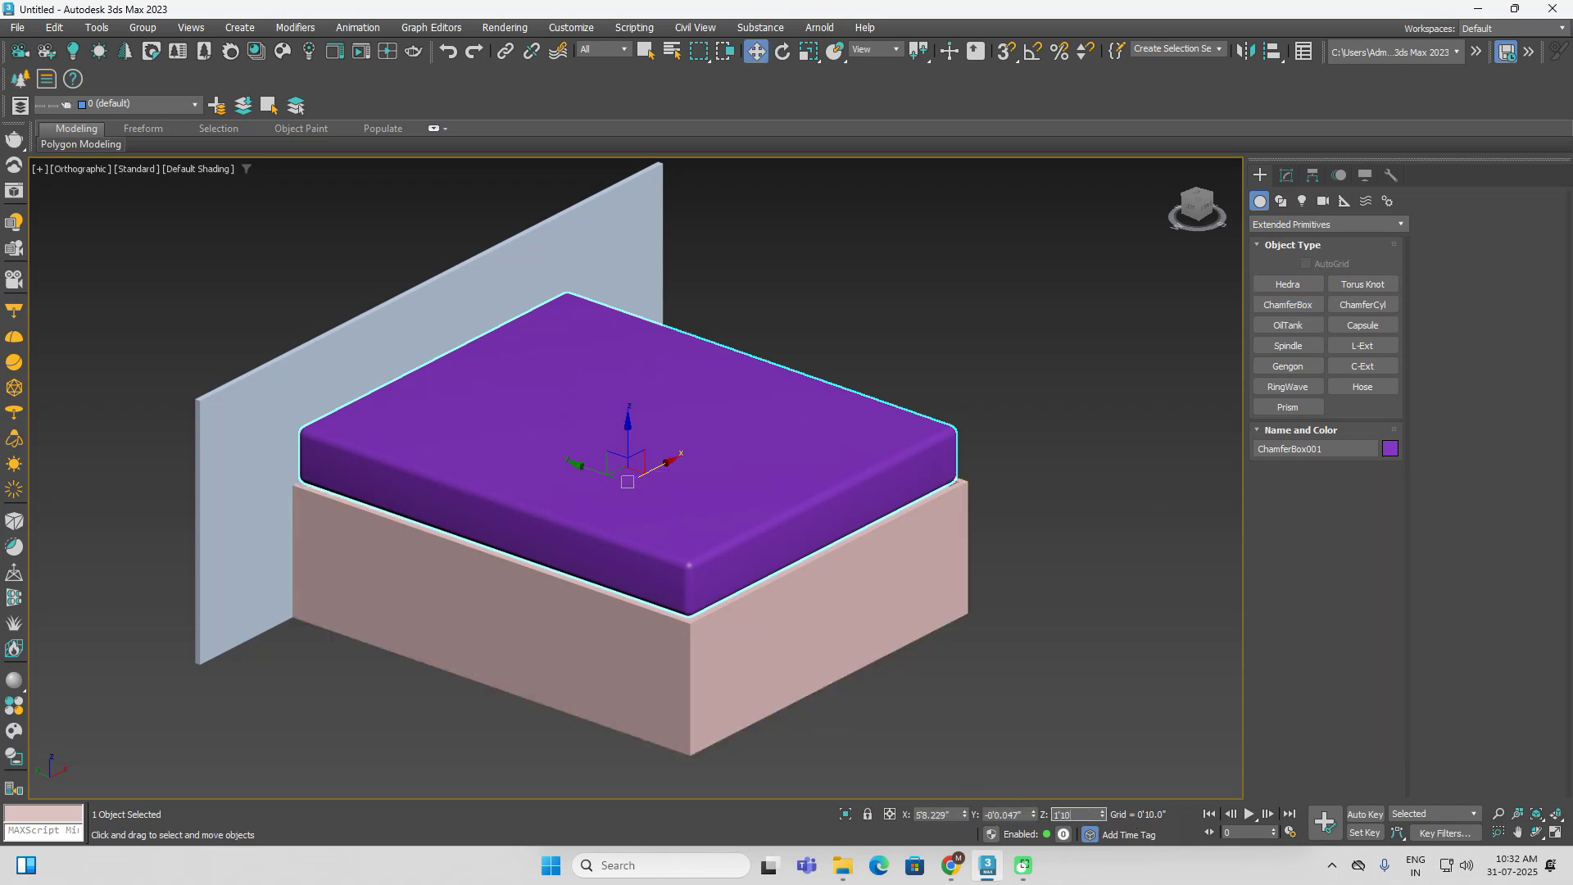
pyautogui.press('Return')
pyautogui.click(1051, 390)
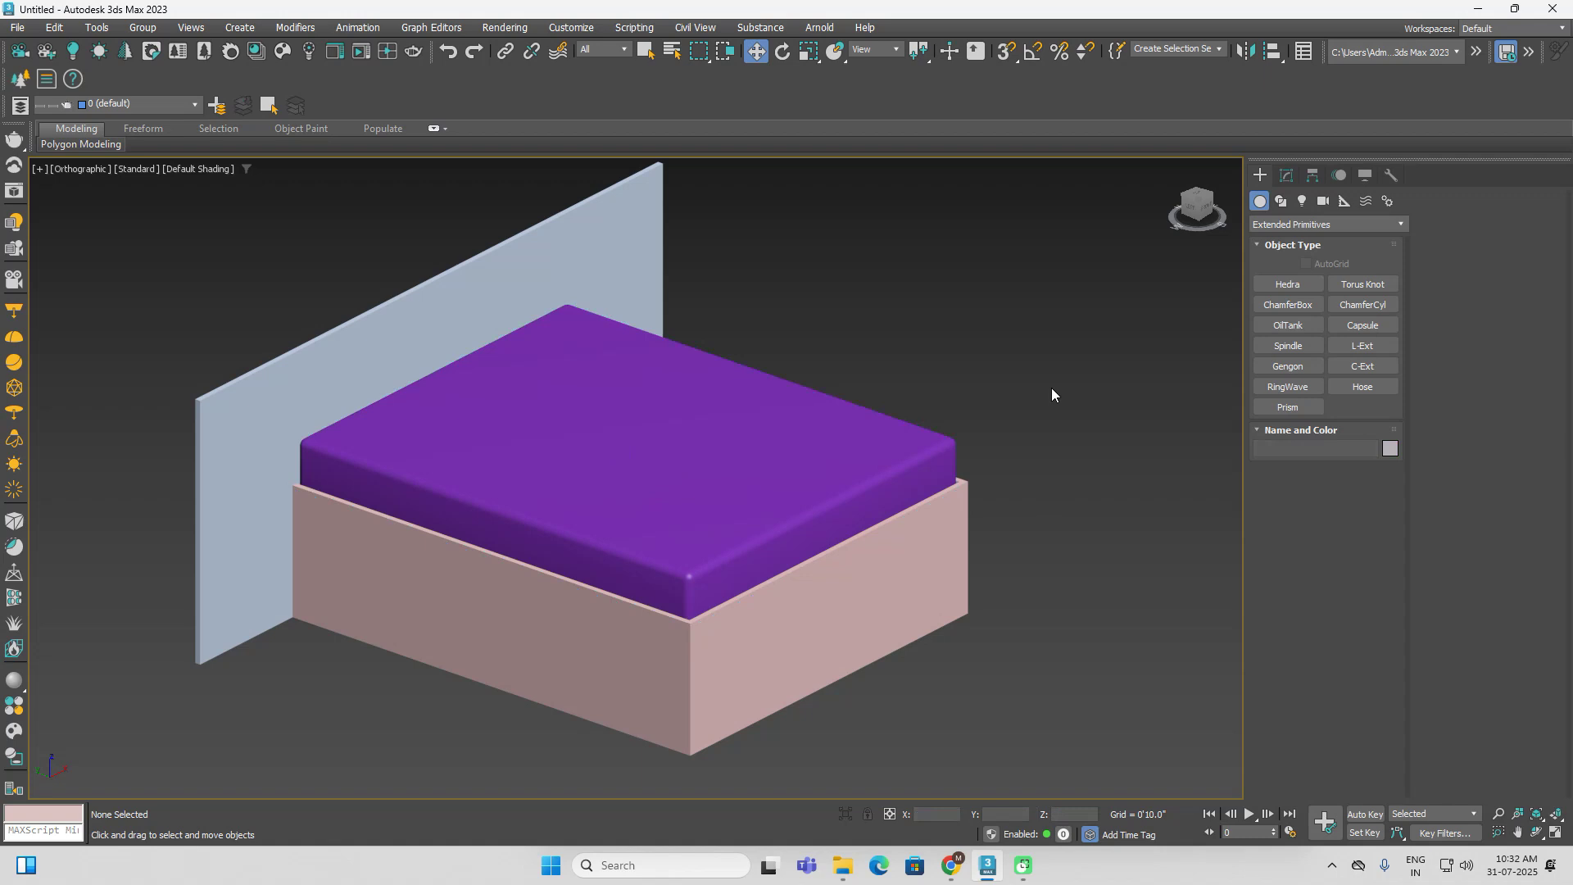
# Examine in front wireframe view how the mattress's lower edge meets the top panels and the frame on both sides
pyautogui.click(1208, 210)
pyautogui.press('f')
pyautogui.press('F3')
pyautogui.scroll(4, 559, 665)
pyautogui.scroll(3, 611, 538)
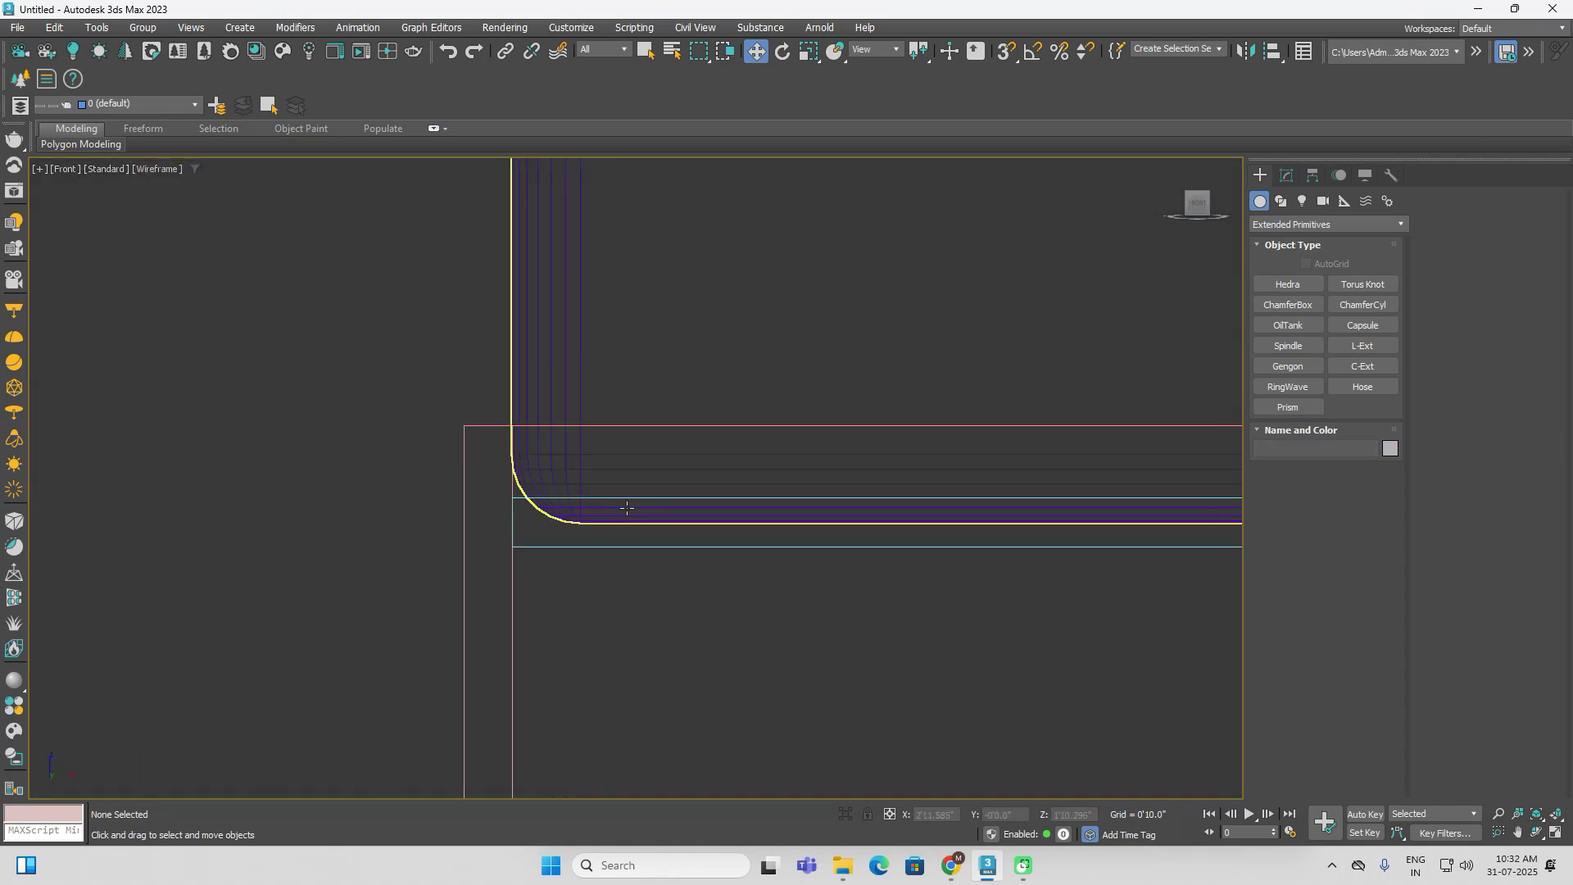
pyautogui.click(626, 513)
pyautogui.scroll(-2, 680, 549)
pyautogui.moveTo(774, 565); pyautogui.dragTo(582, 561, button='middle')
pyautogui.moveTo(845, 520); pyautogui.dragTo(299, 472, button='middle')
pyautogui.moveTo(1121, 520); pyautogui.dragTo(629, 524, button='middle')
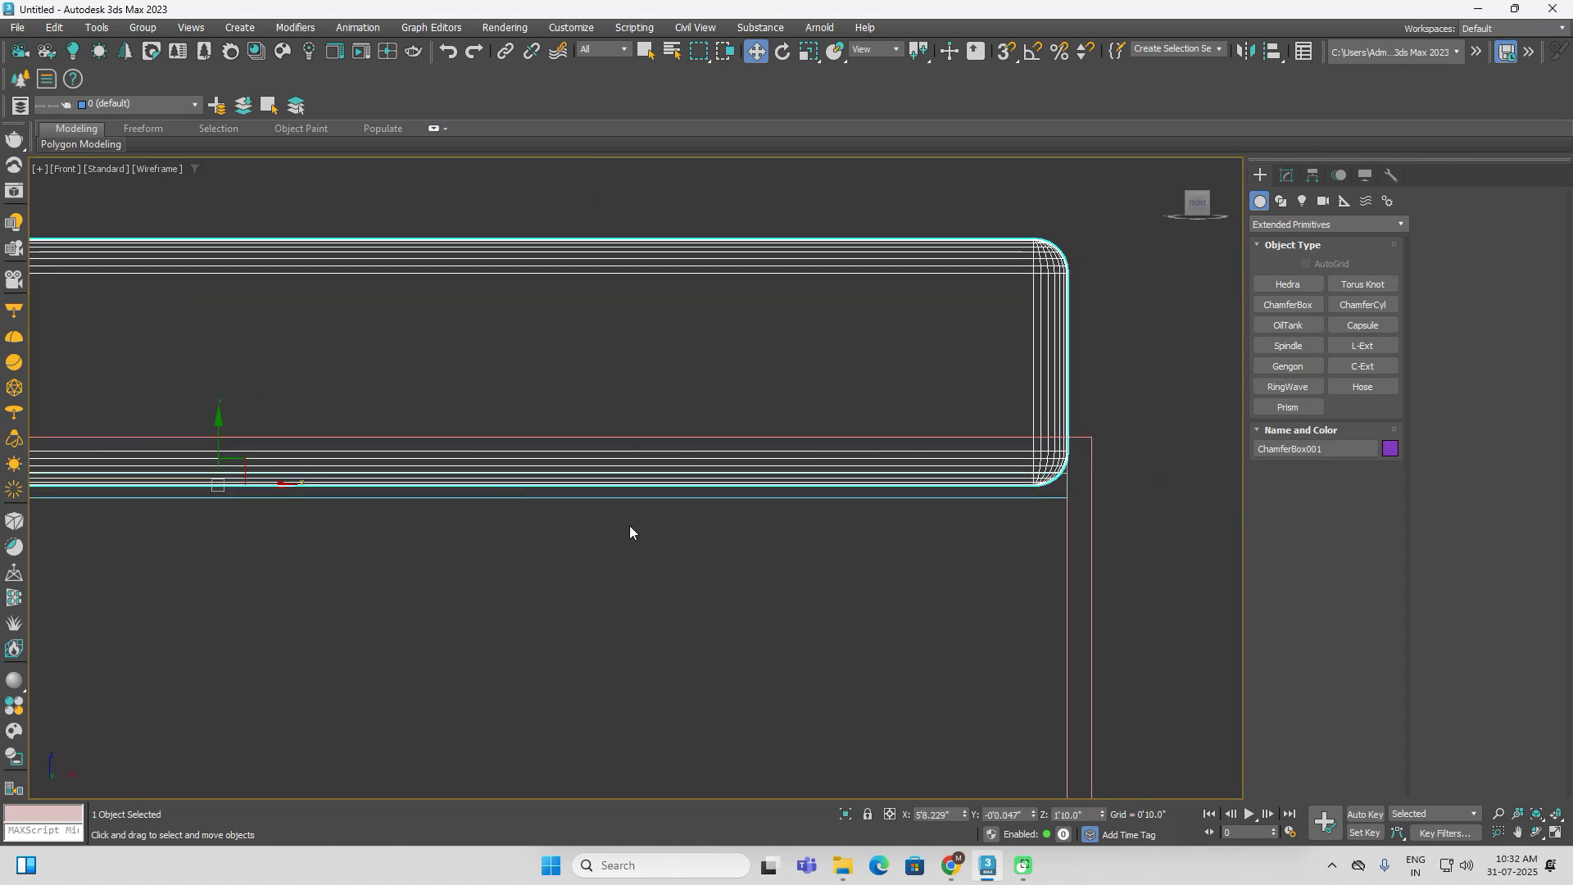
# Open the top-panel group to check one panel's box dimensions, and close the group again
pyautogui.click(1048, 493)
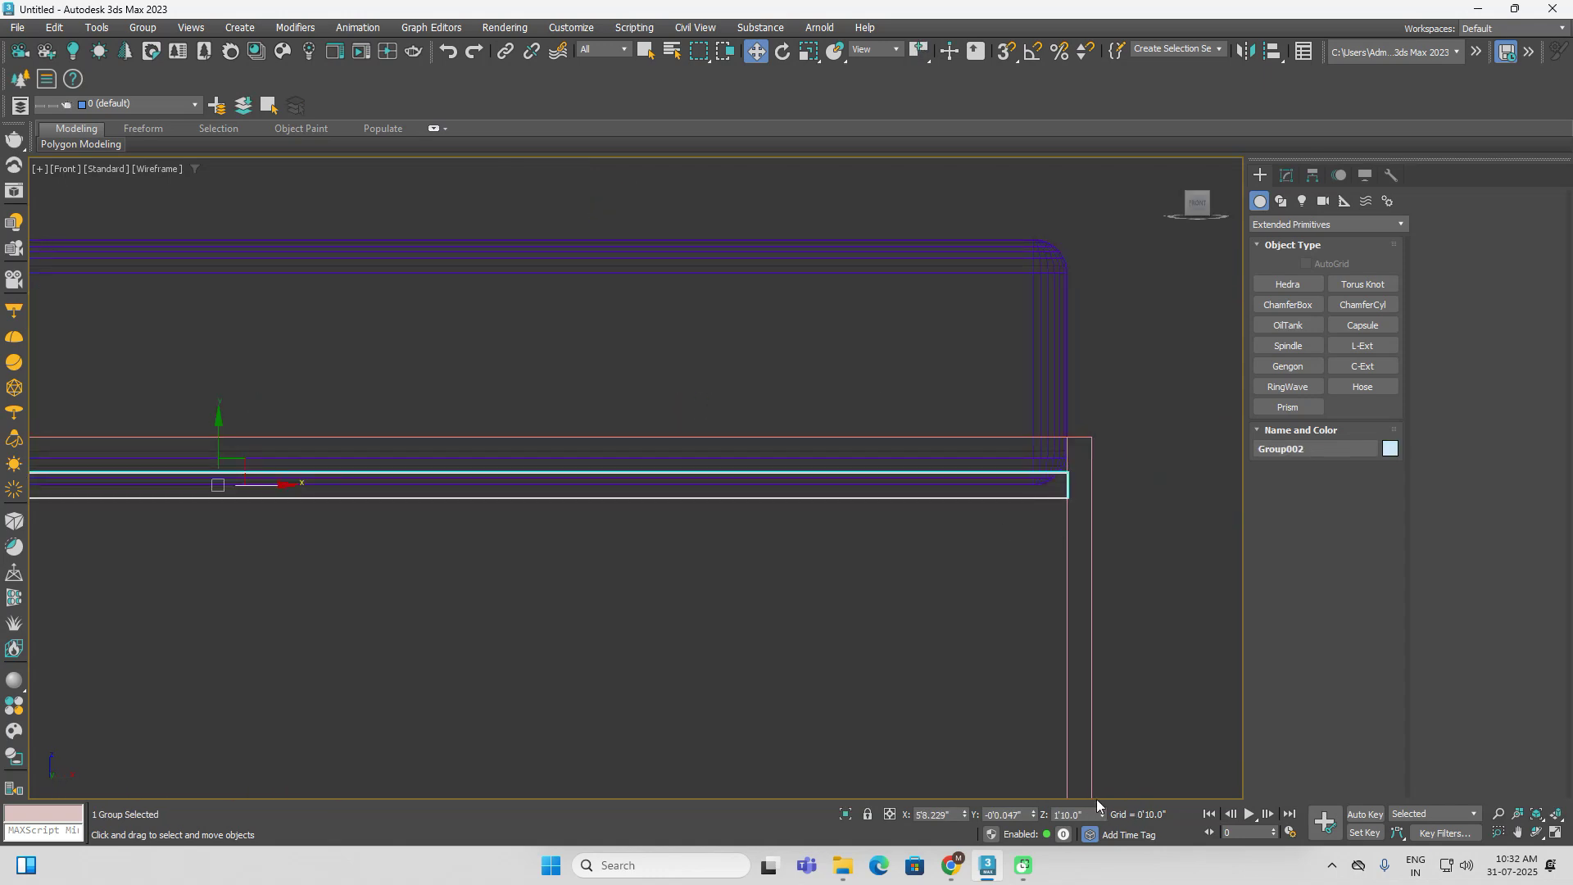
pyautogui.click(1286, 175)
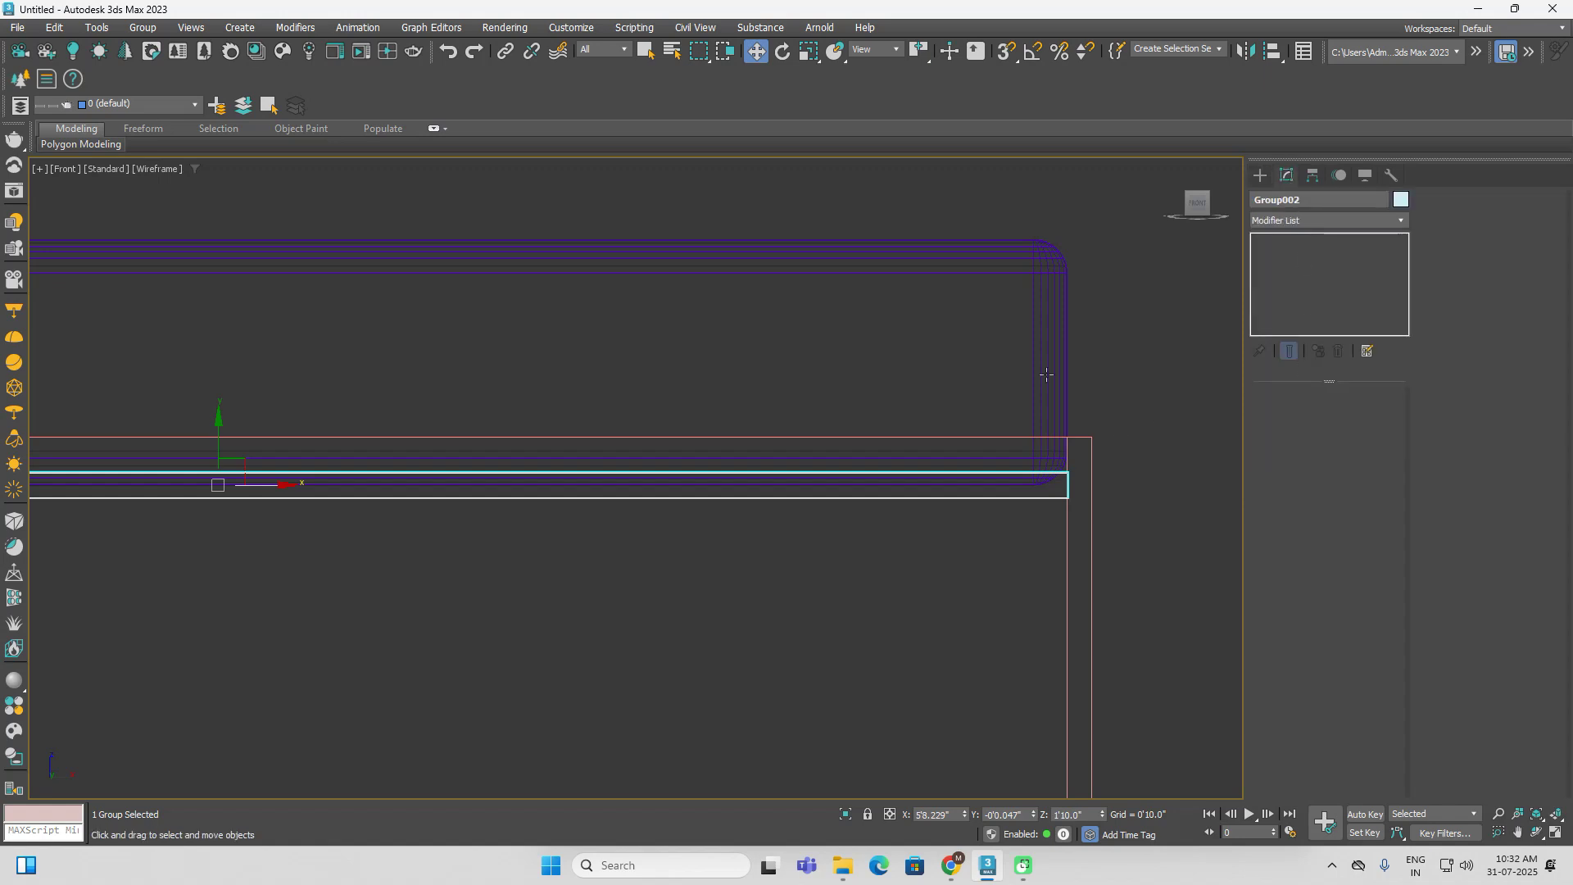
pyautogui.click(1126, 498)
pyautogui.click(1046, 497)
pyautogui.click(142, 27)
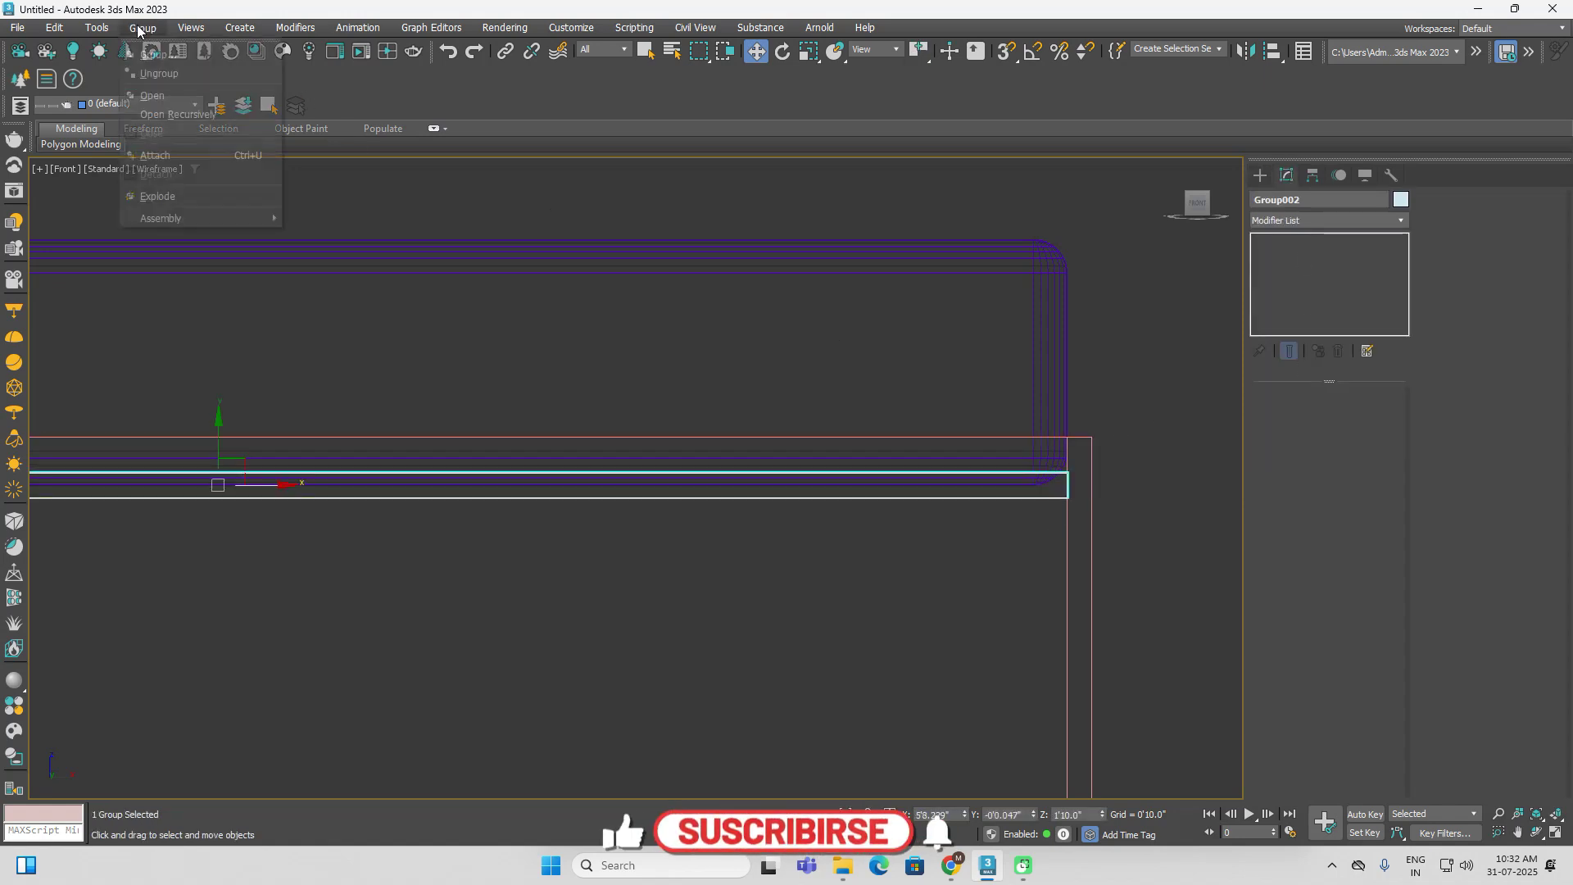
pyautogui.click(159, 95)
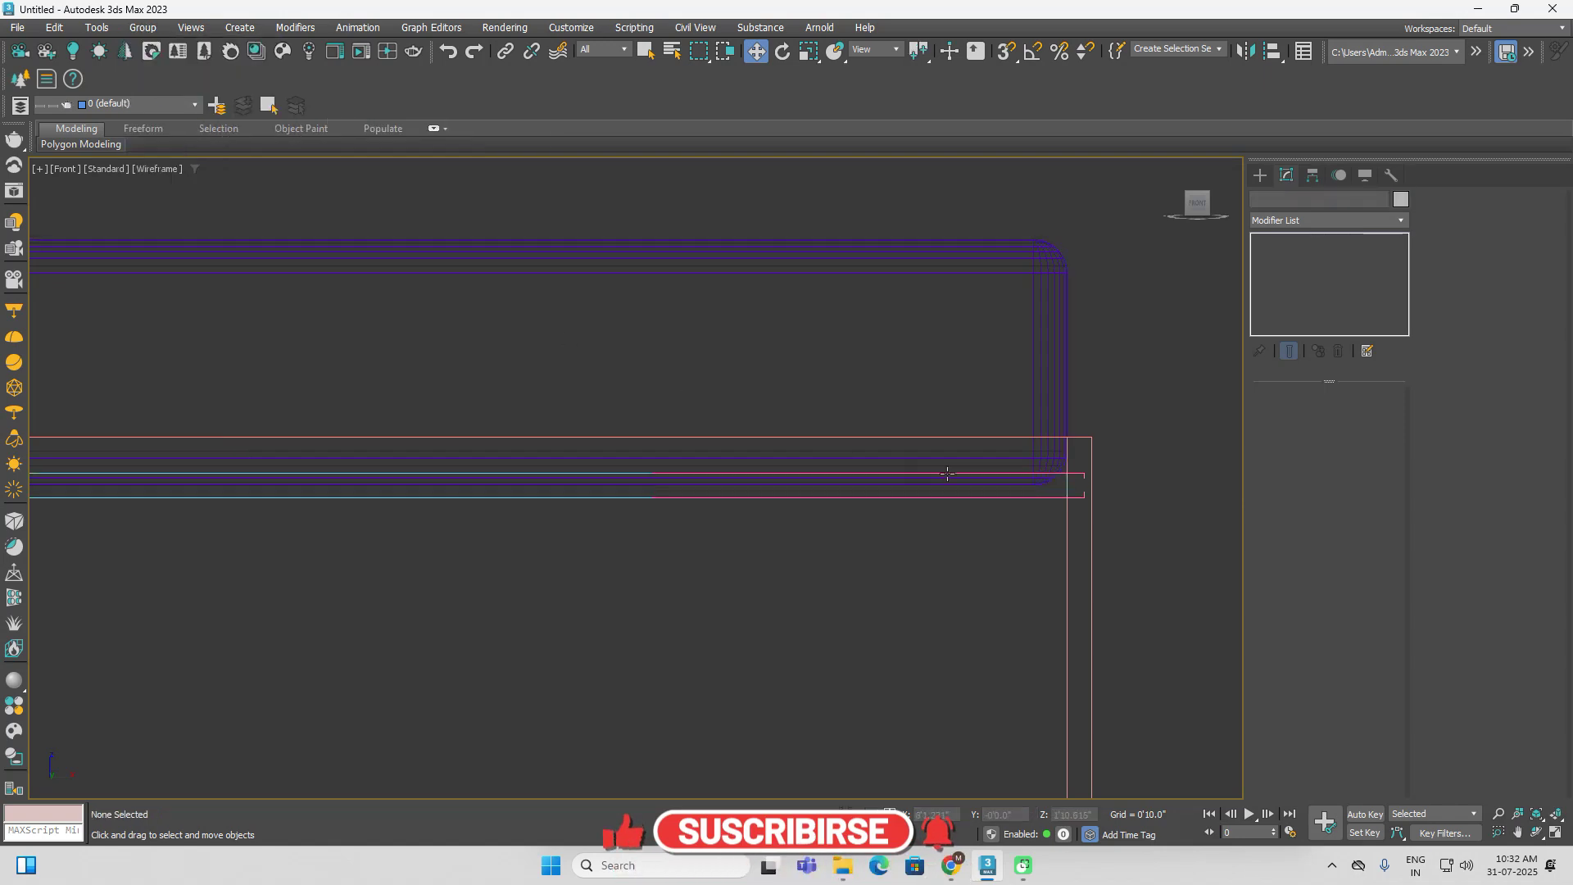
pyautogui.click(1055, 497)
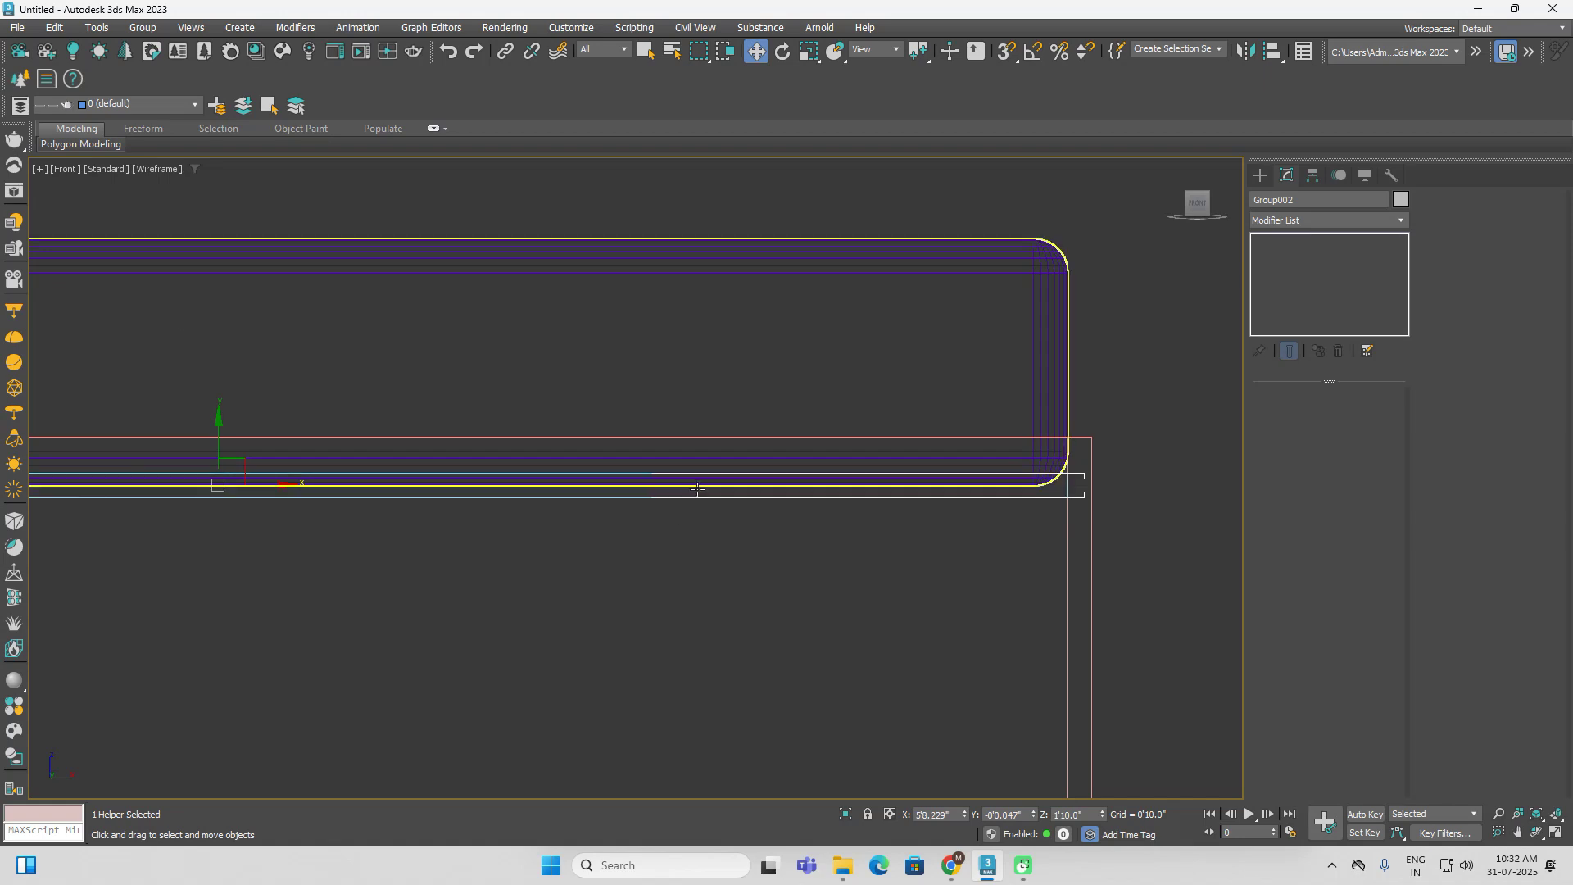
pyautogui.click(574, 485)
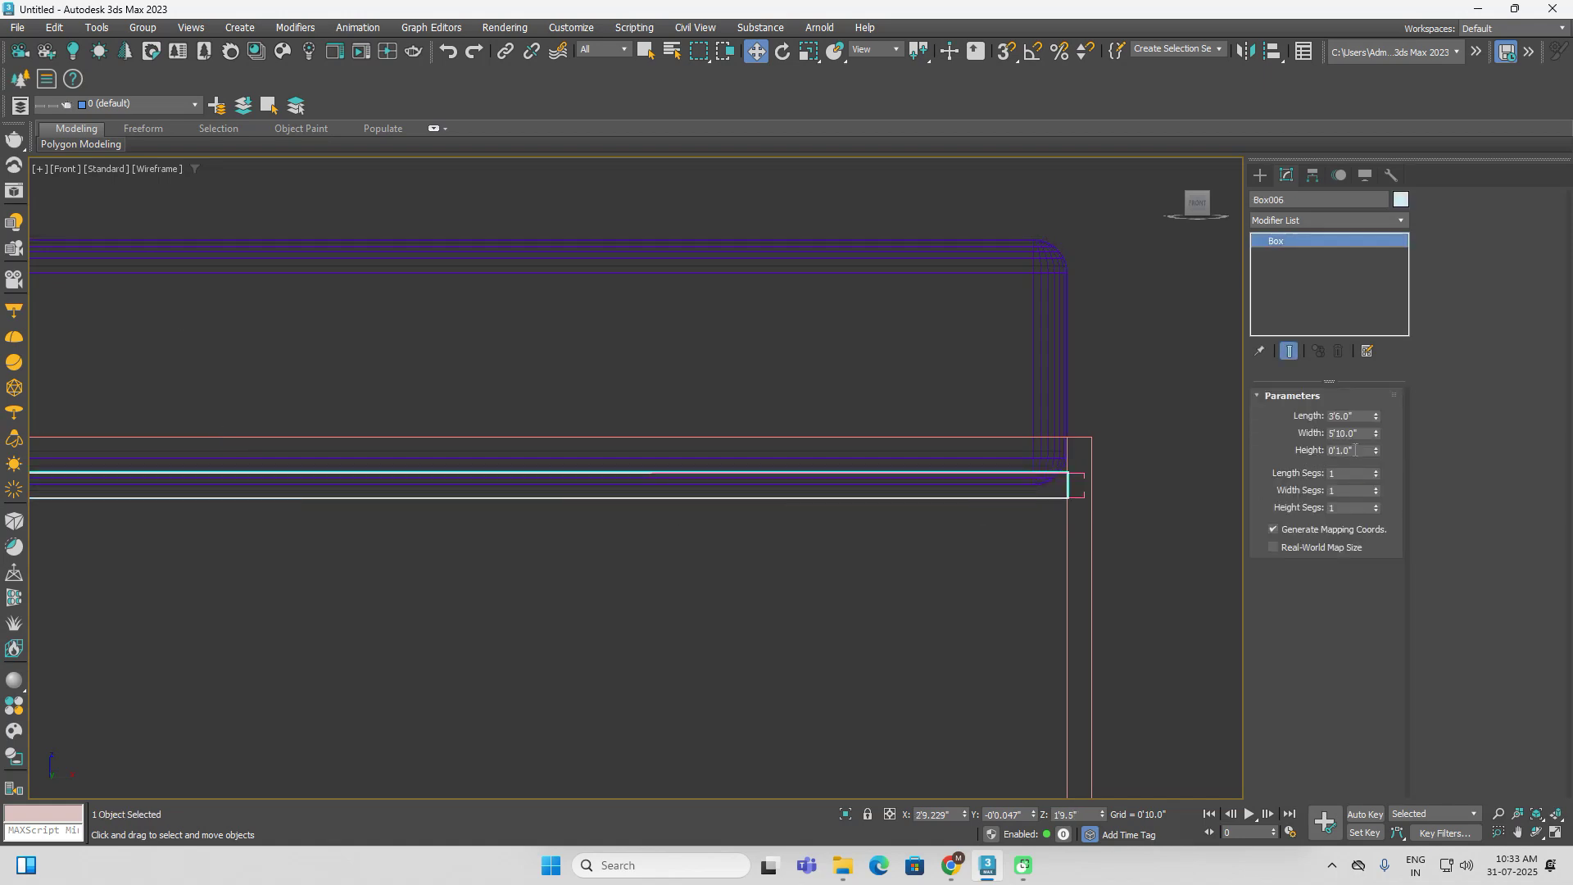
pyautogui.click(142, 27)
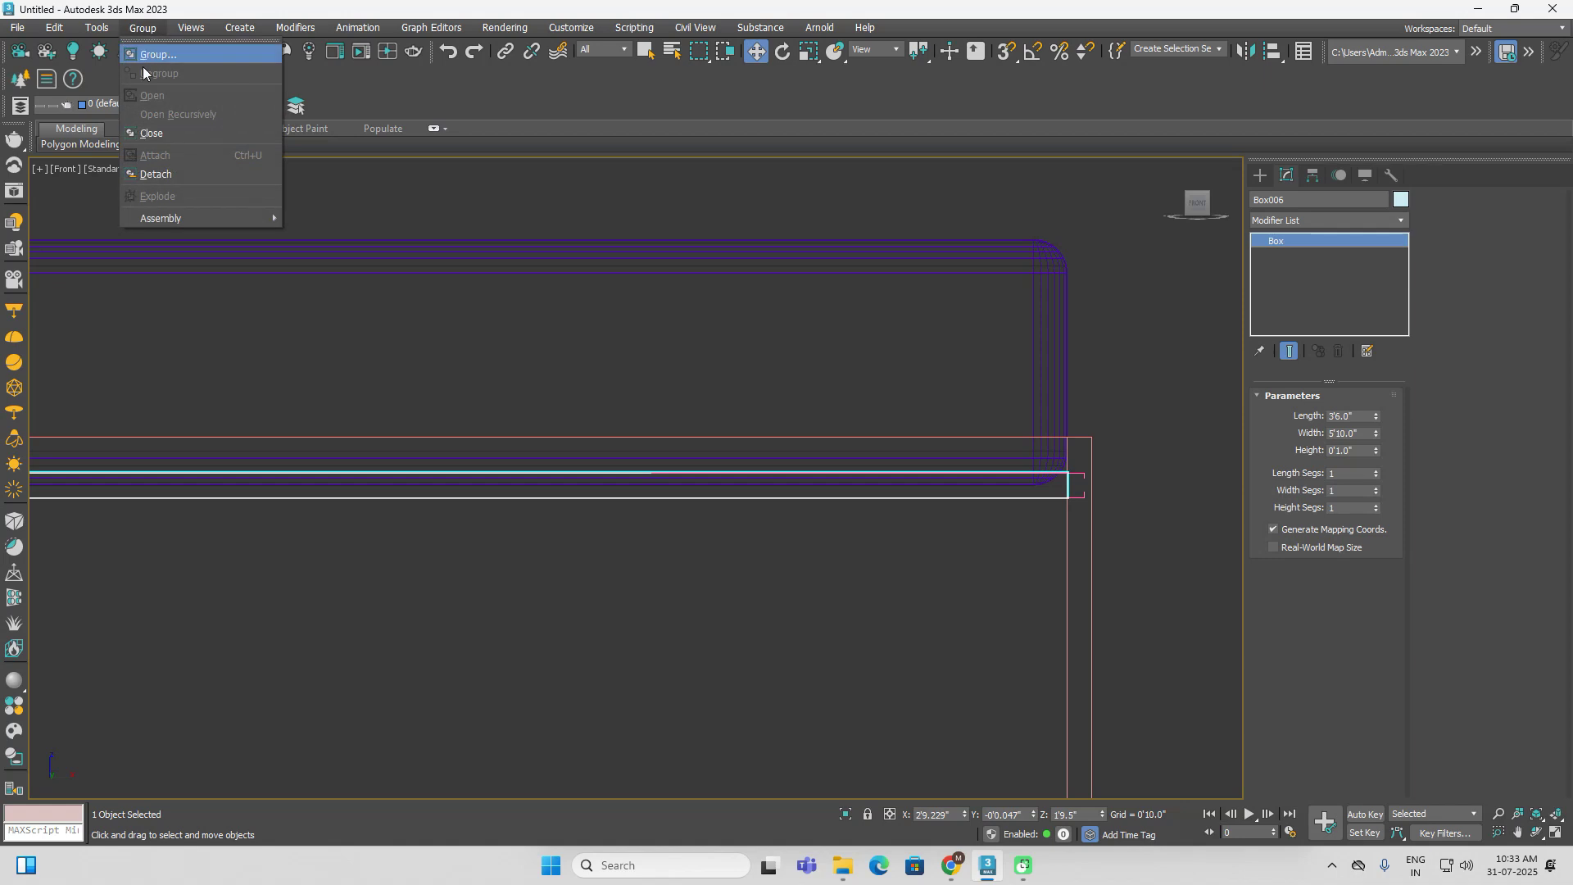
pyautogui.click(160, 131)
pyautogui.click(1173, 372)
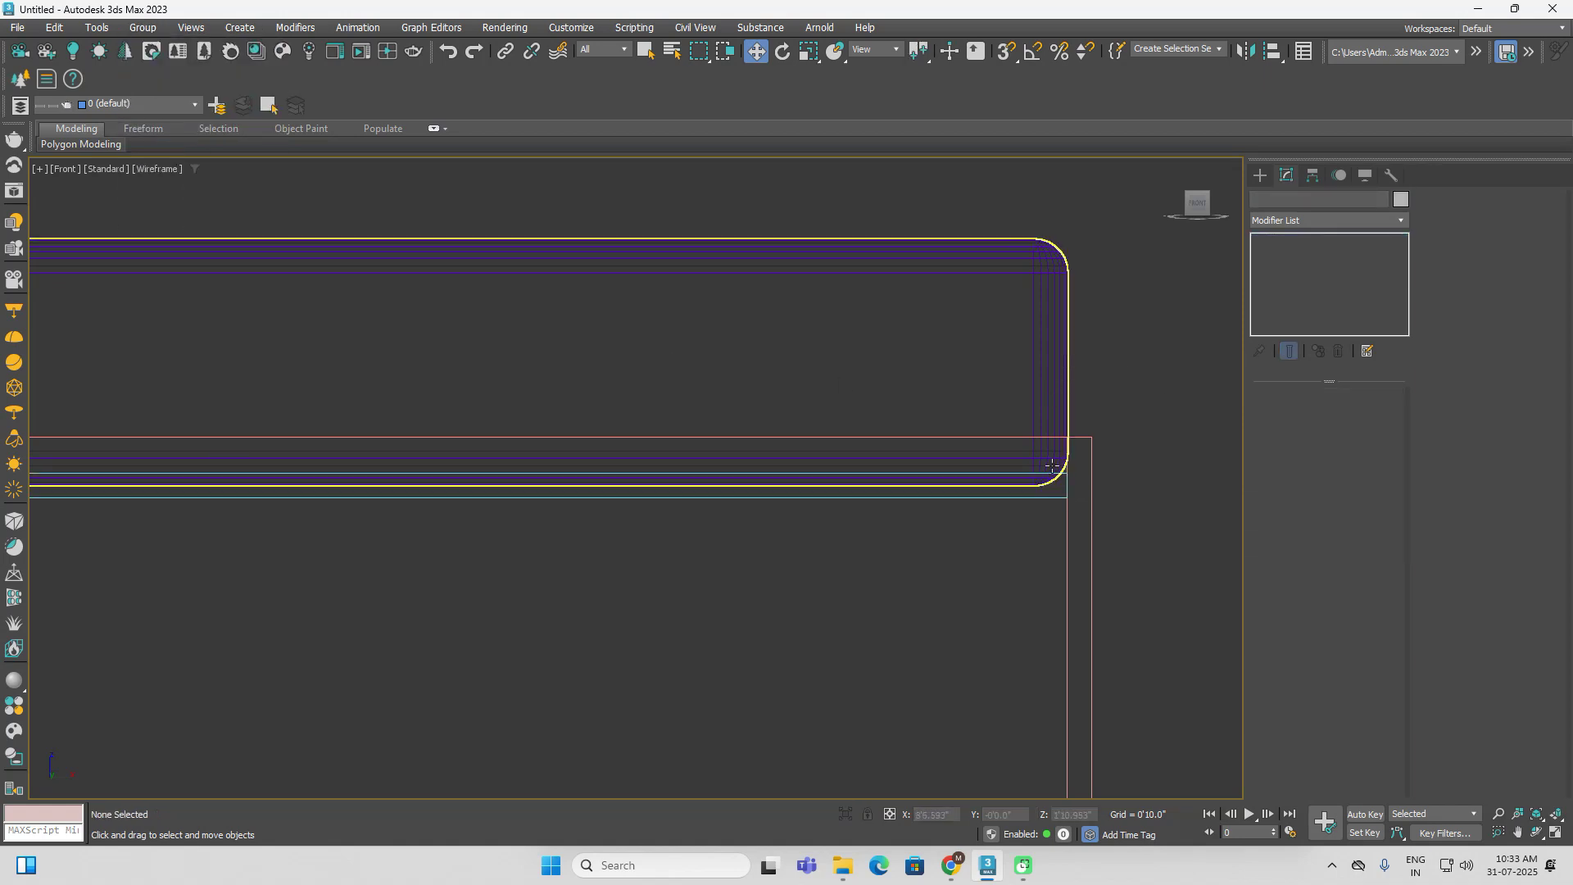
# Raise the mattress to a Z position of 1'11" and check its underside against the top panels
pyautogui.click(1043, 387)
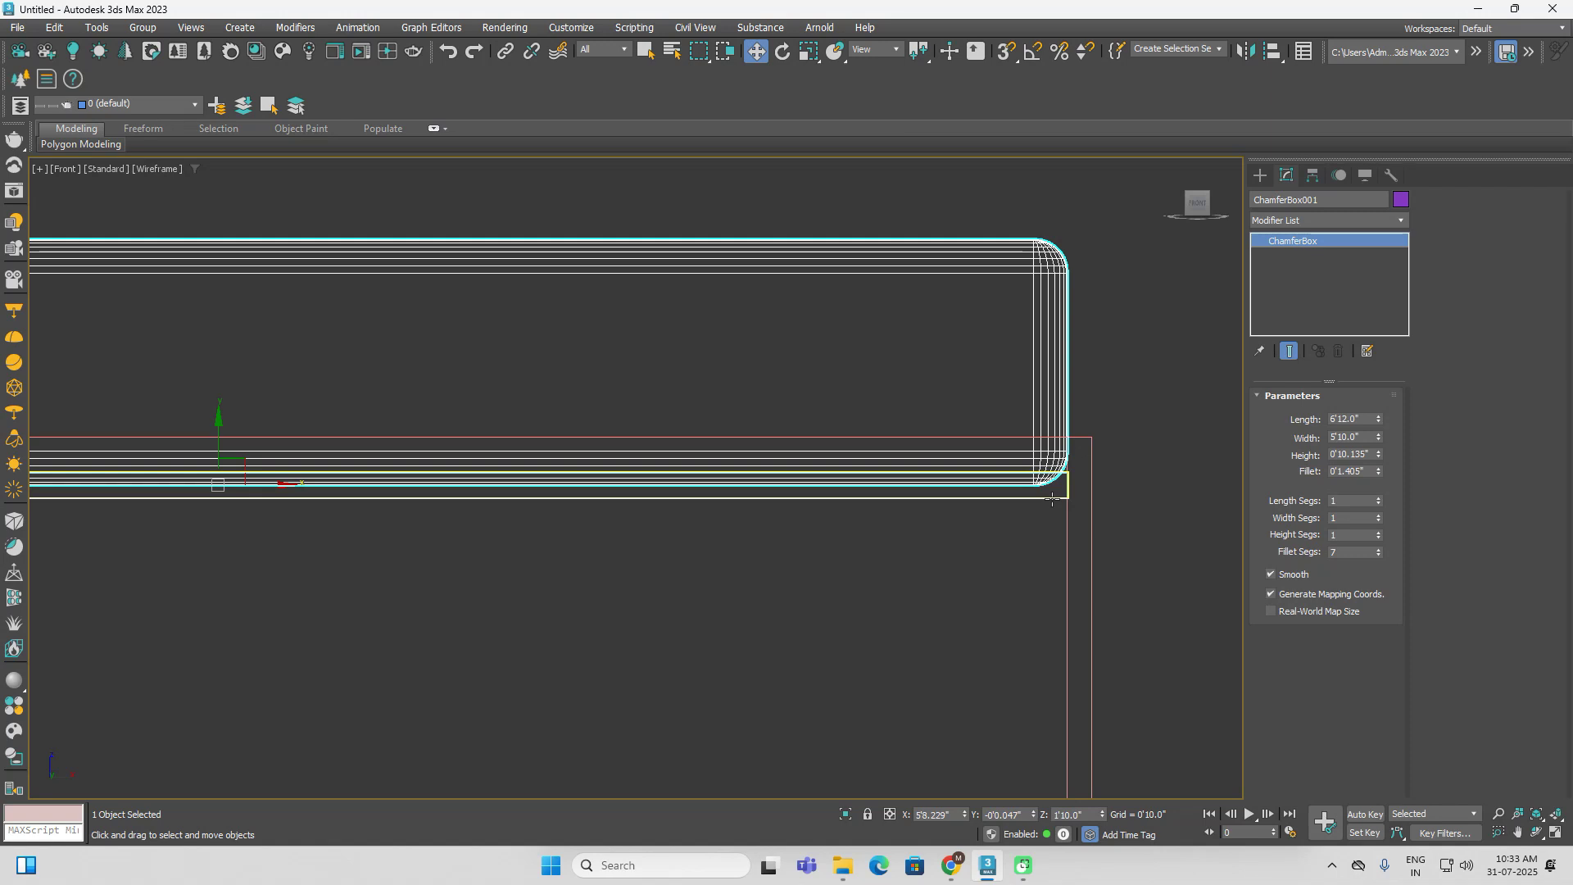
pyautogui.click(1077, 814)
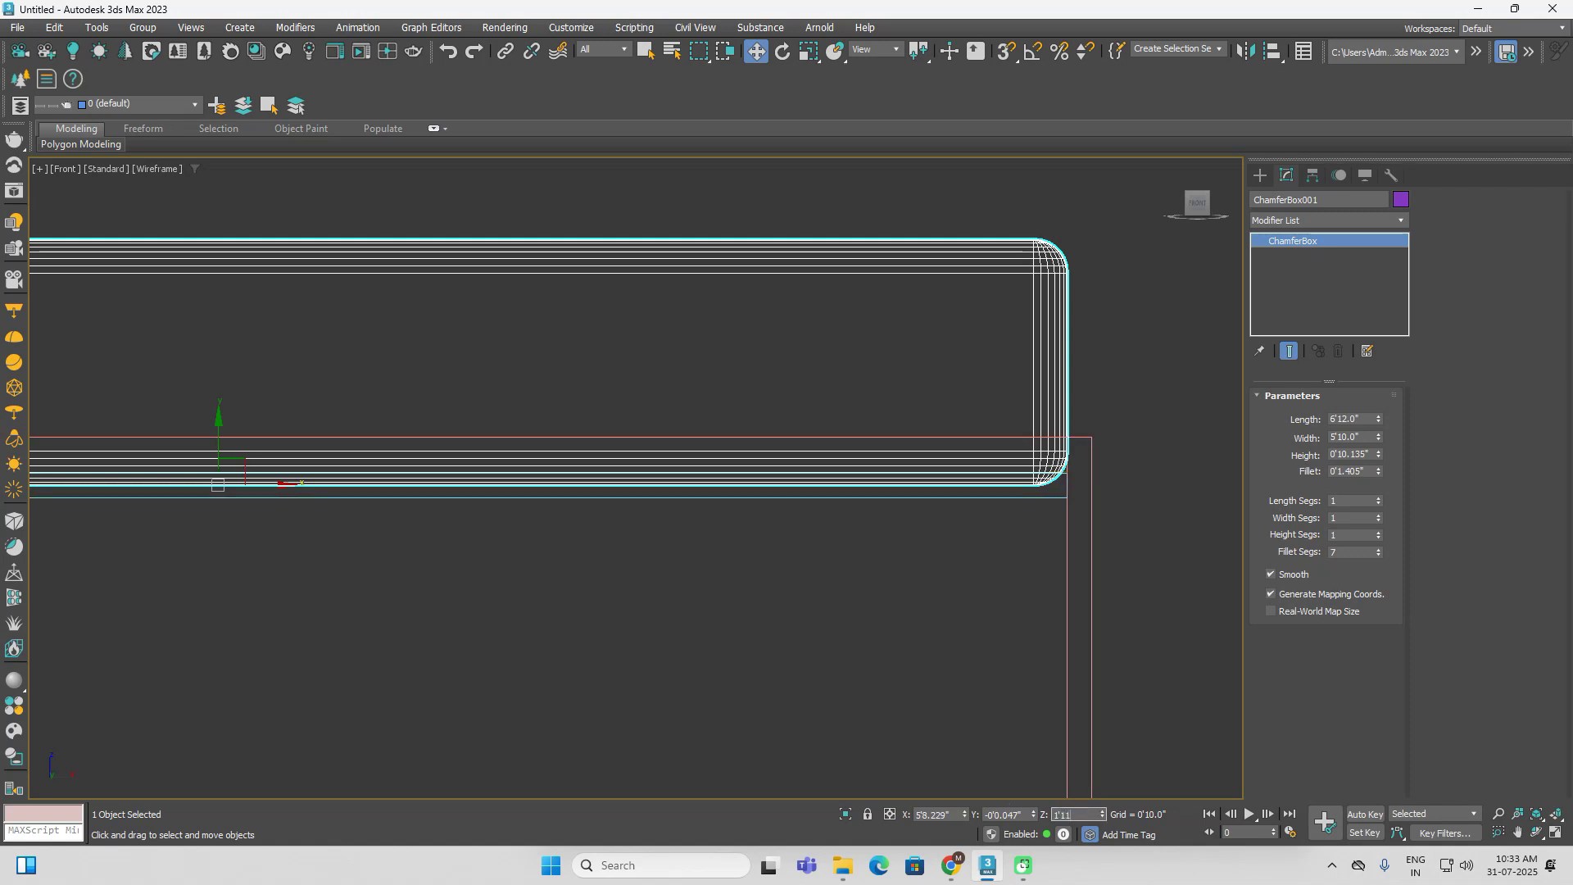
pyautogui.write("1'11")
pyautogui.press('Return')
pyautogui.scroll(-5, 597, 425)
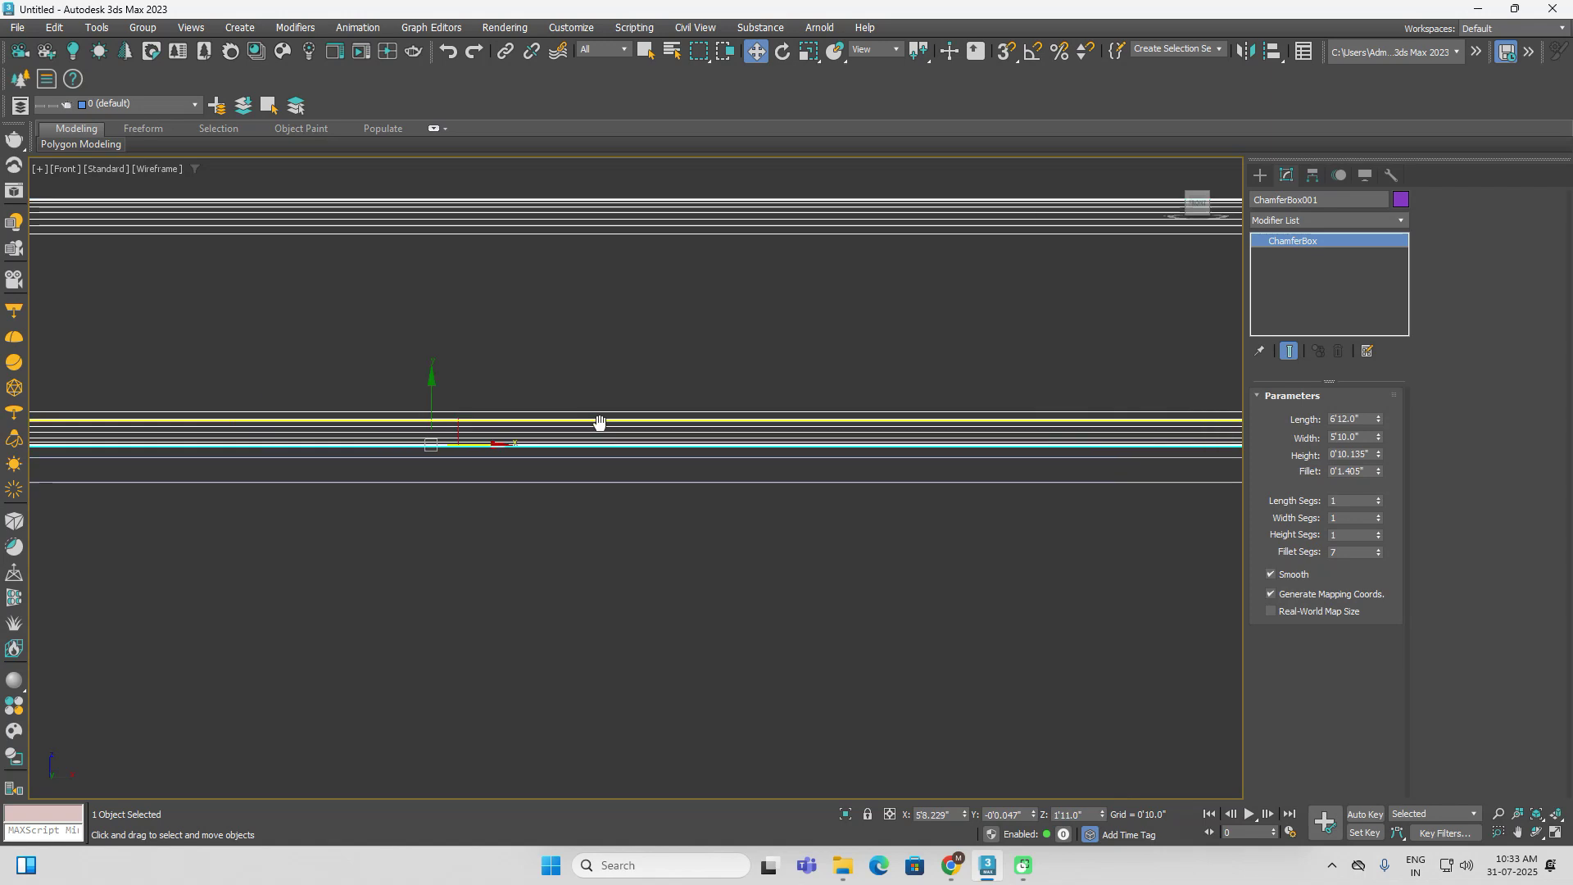
pyautogui.click(379, 457)
pyautogui.scroll(5, 195, 457)
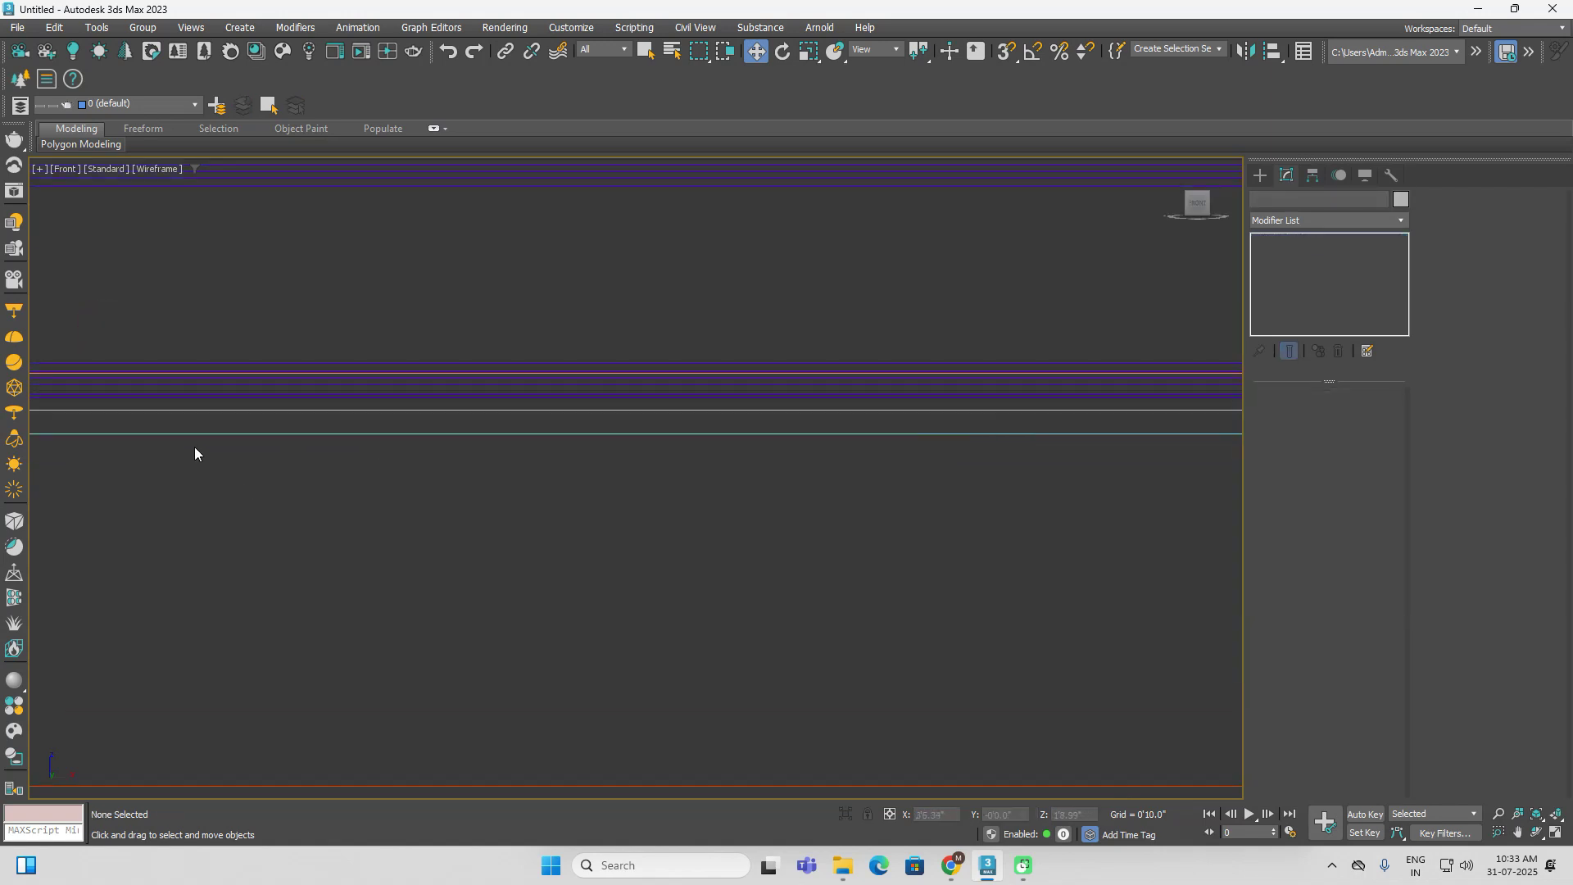
# Reduce the mattress's fillet to about 0.72" and lower it onto the top panels at a Z position of about 1'10.5"
pyautogui.click(650, 385)
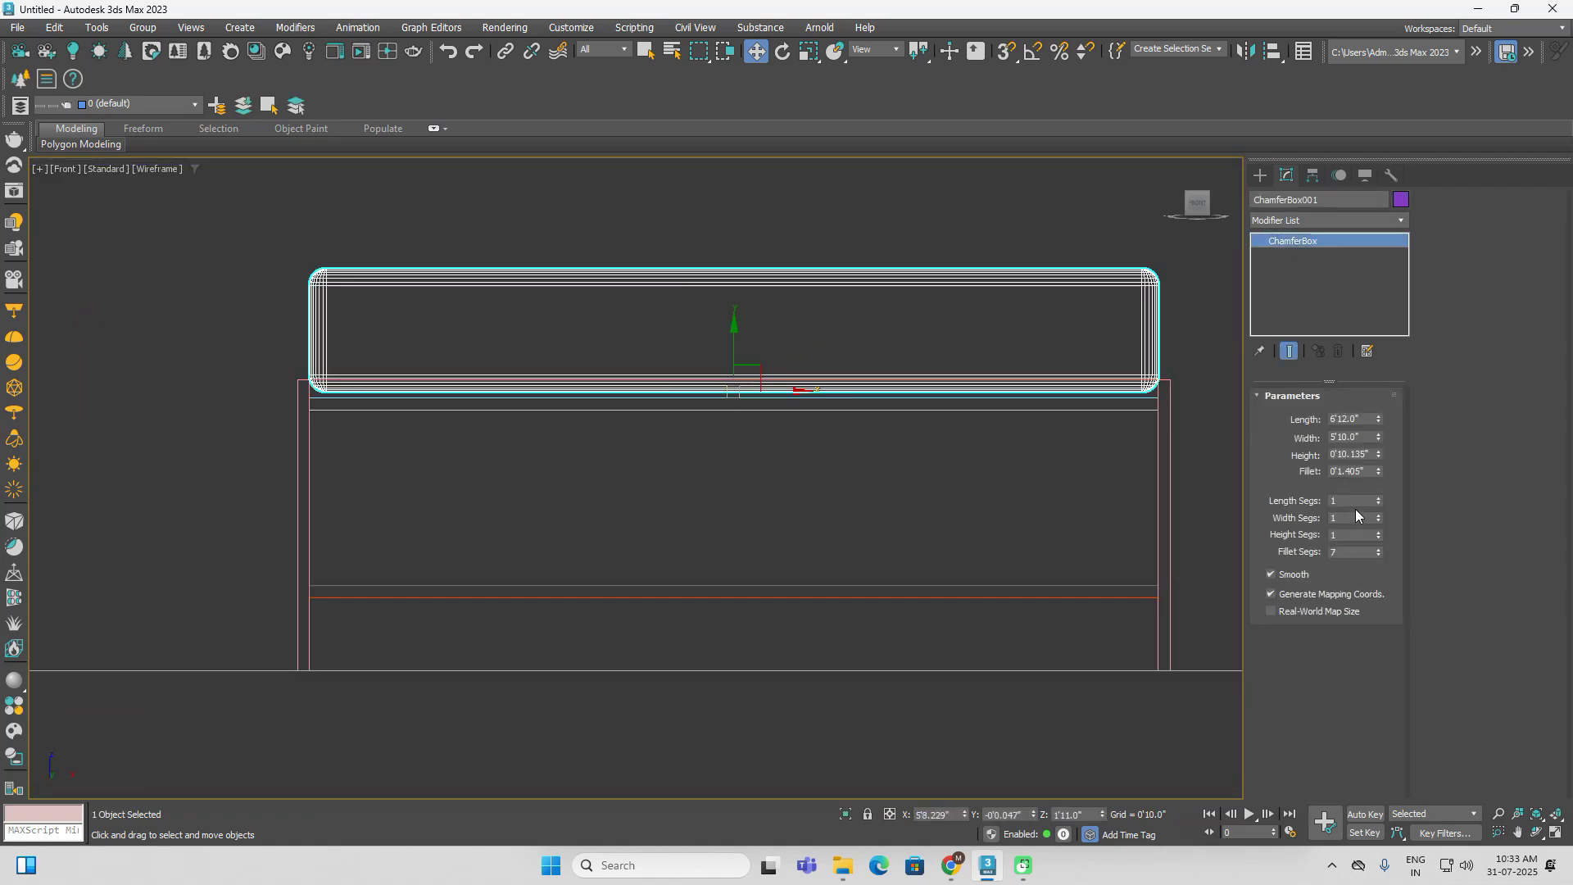
pyautogui.moveTo(1378, 473); pyautogui.dragTo(1394, 511)
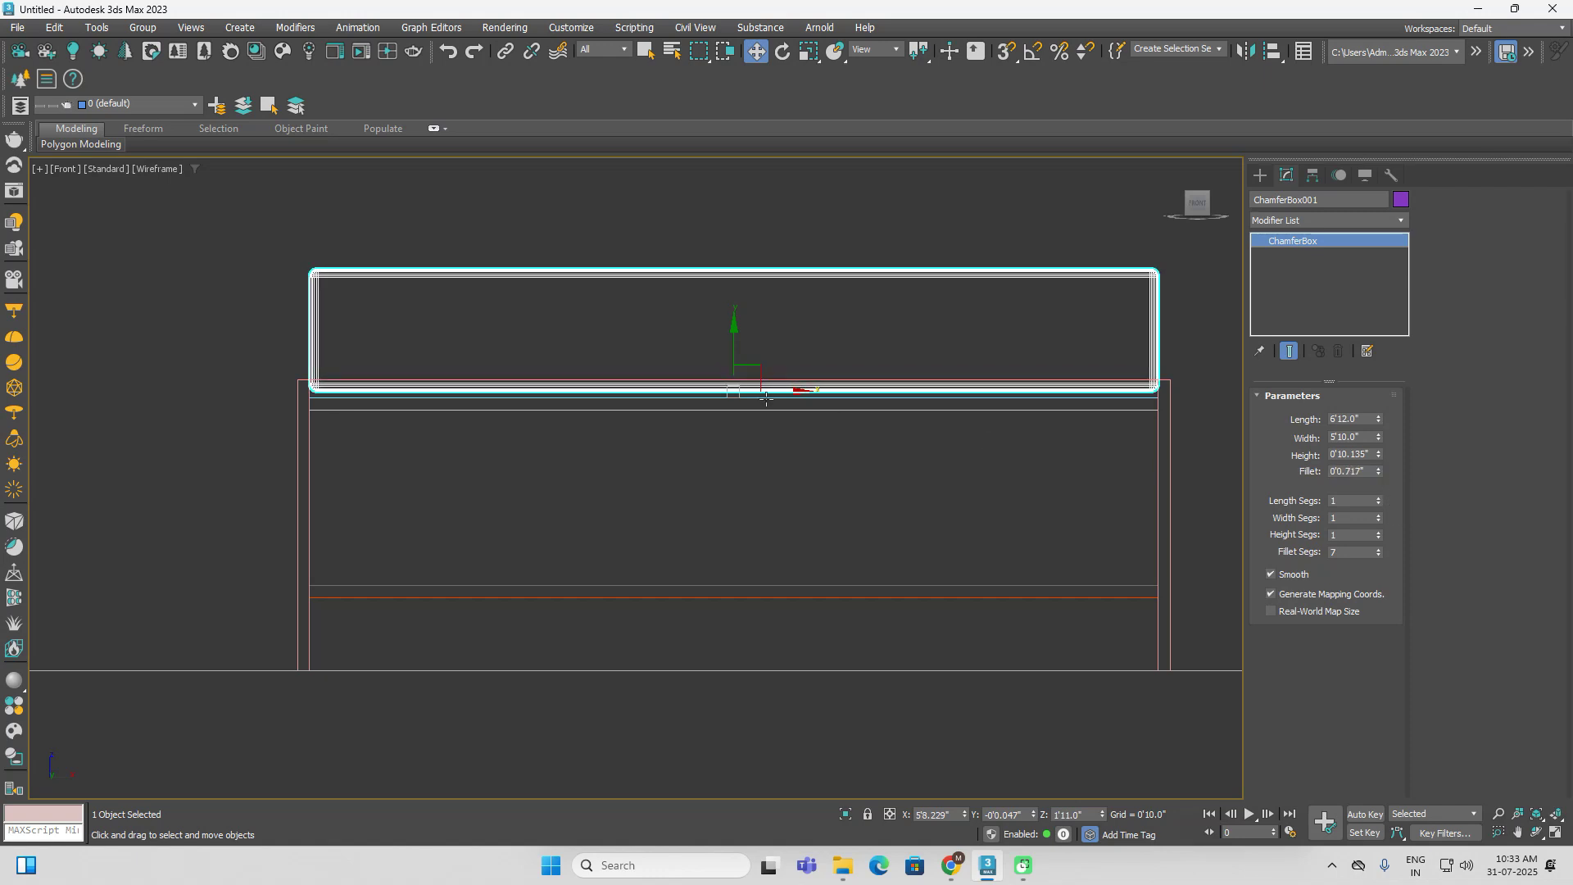
pyautogui.scroll(7, 741, 390)
pyautogui.moveTo(715, 348); pyautogui.dragTo(701, 372)
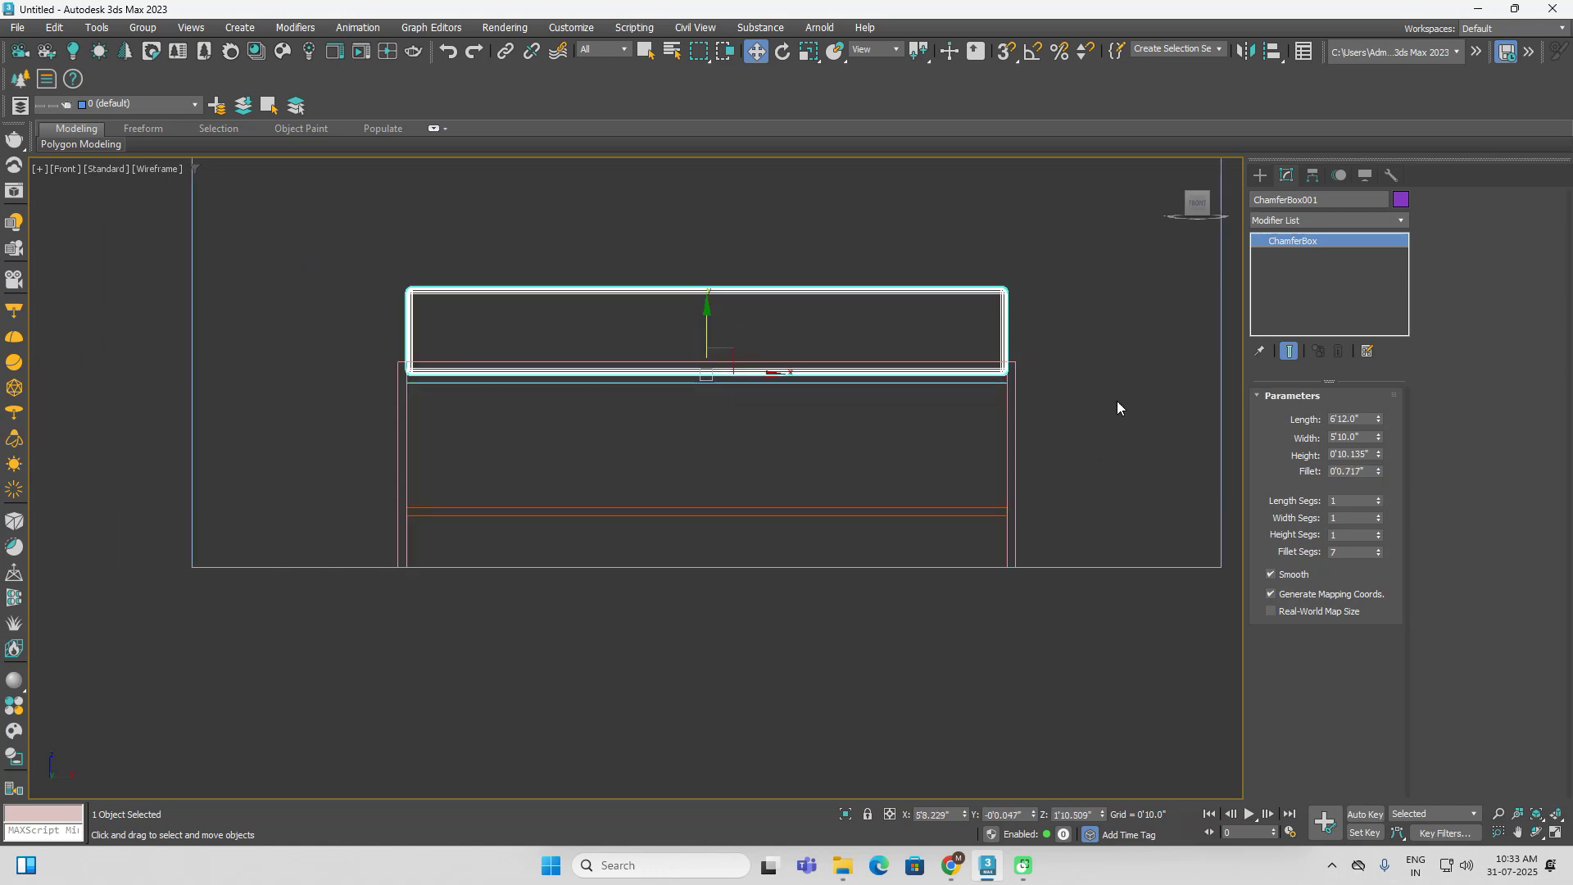
pyautogui.click(1116, 401)
# Return to a shaded 3D view and set the mattress's height to 10"
pyautogui.press('F3')
pyautogui.scroll(-4, 1064, 403)
pyautogui.moveTo(1064, 404)
pyautogui.keyDown('alt'); pyautogui.mouseDown(button='middle')
pyautogui.moveTo(1153, 494)
pyautogui.moveTo(820, 485)
pyautogui.mouseUp(button='middle'); pyautogui.keyUp('alt')
pyautogui.click(803, 479)
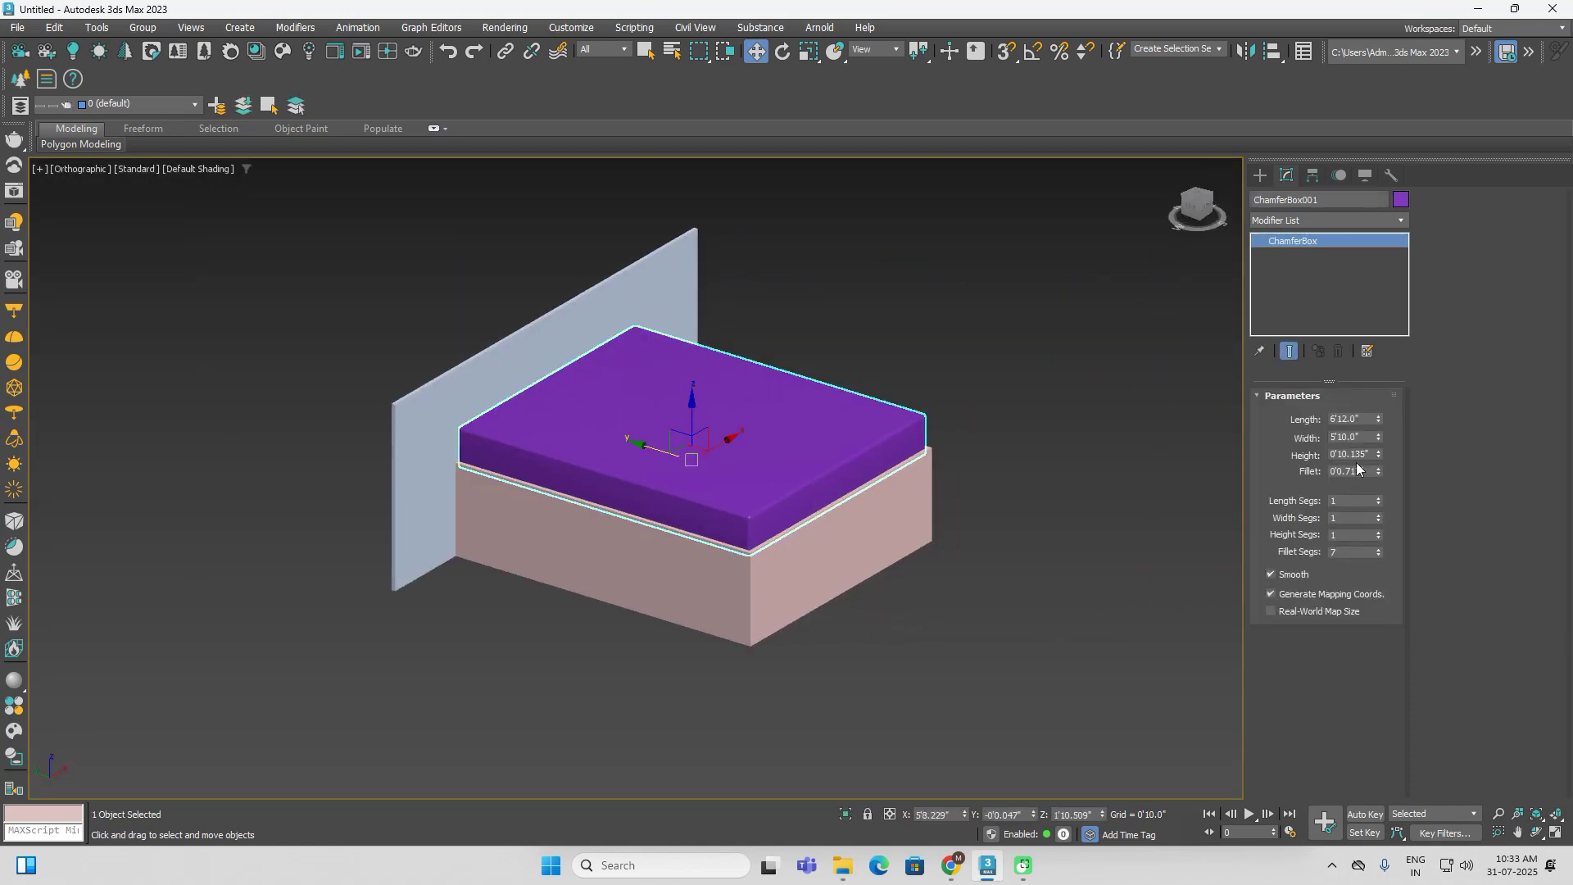
pyautogui.doubleClick(1356, 453)
pyautogui.write('1')
pyautogui.write('0.0"')
pyautogui.press('Return')
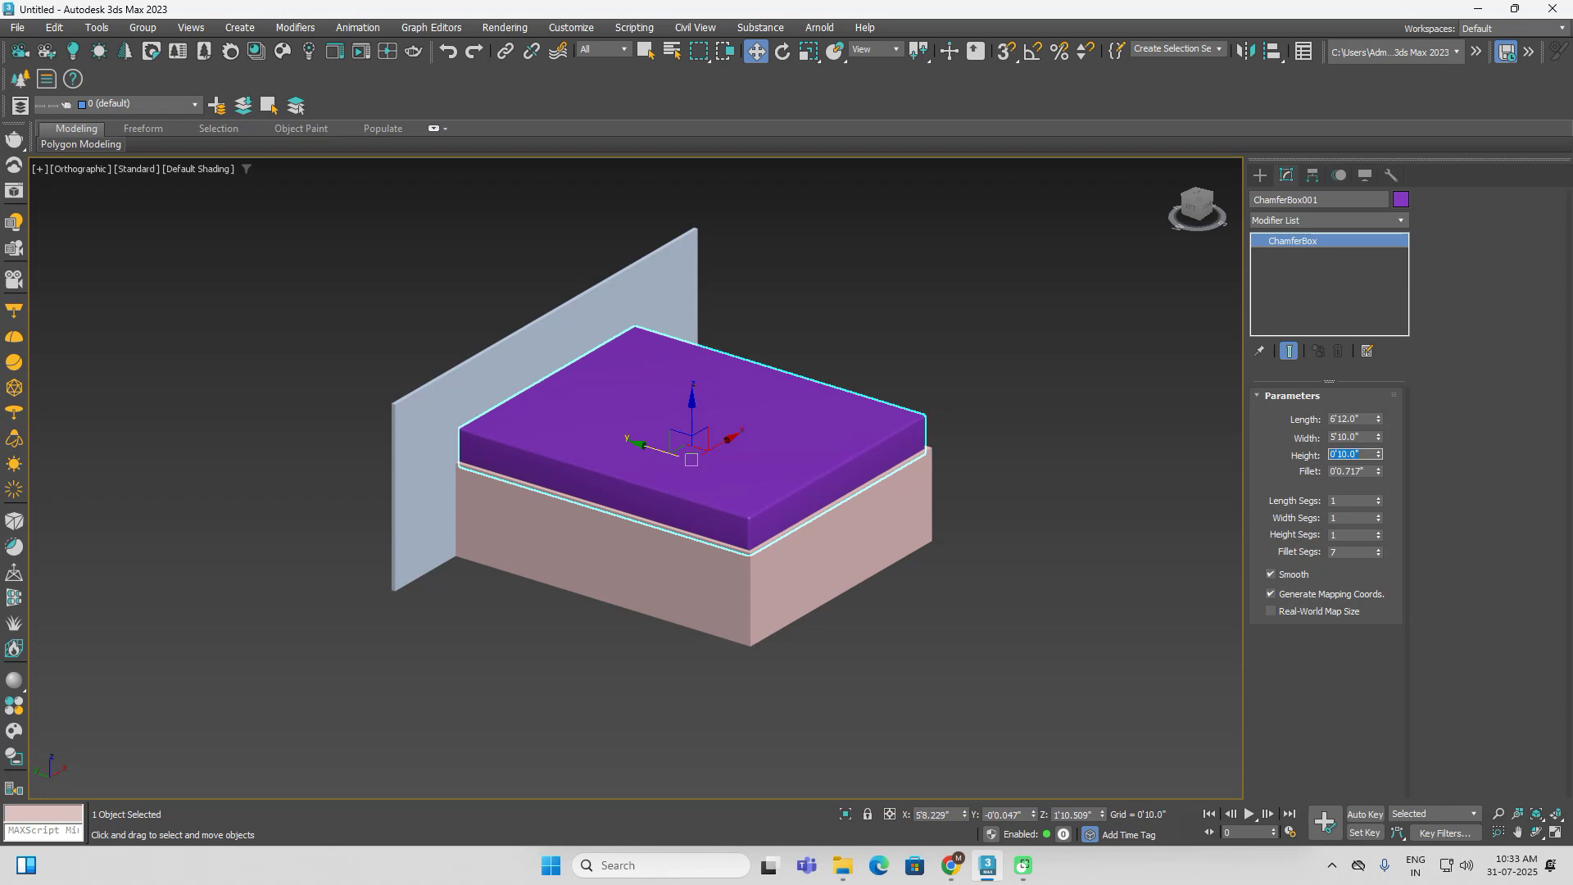
# Inspect the mattress's fit on the frame in front wireframe view and in shaded 3D
pyautogui.click(1207, 210)
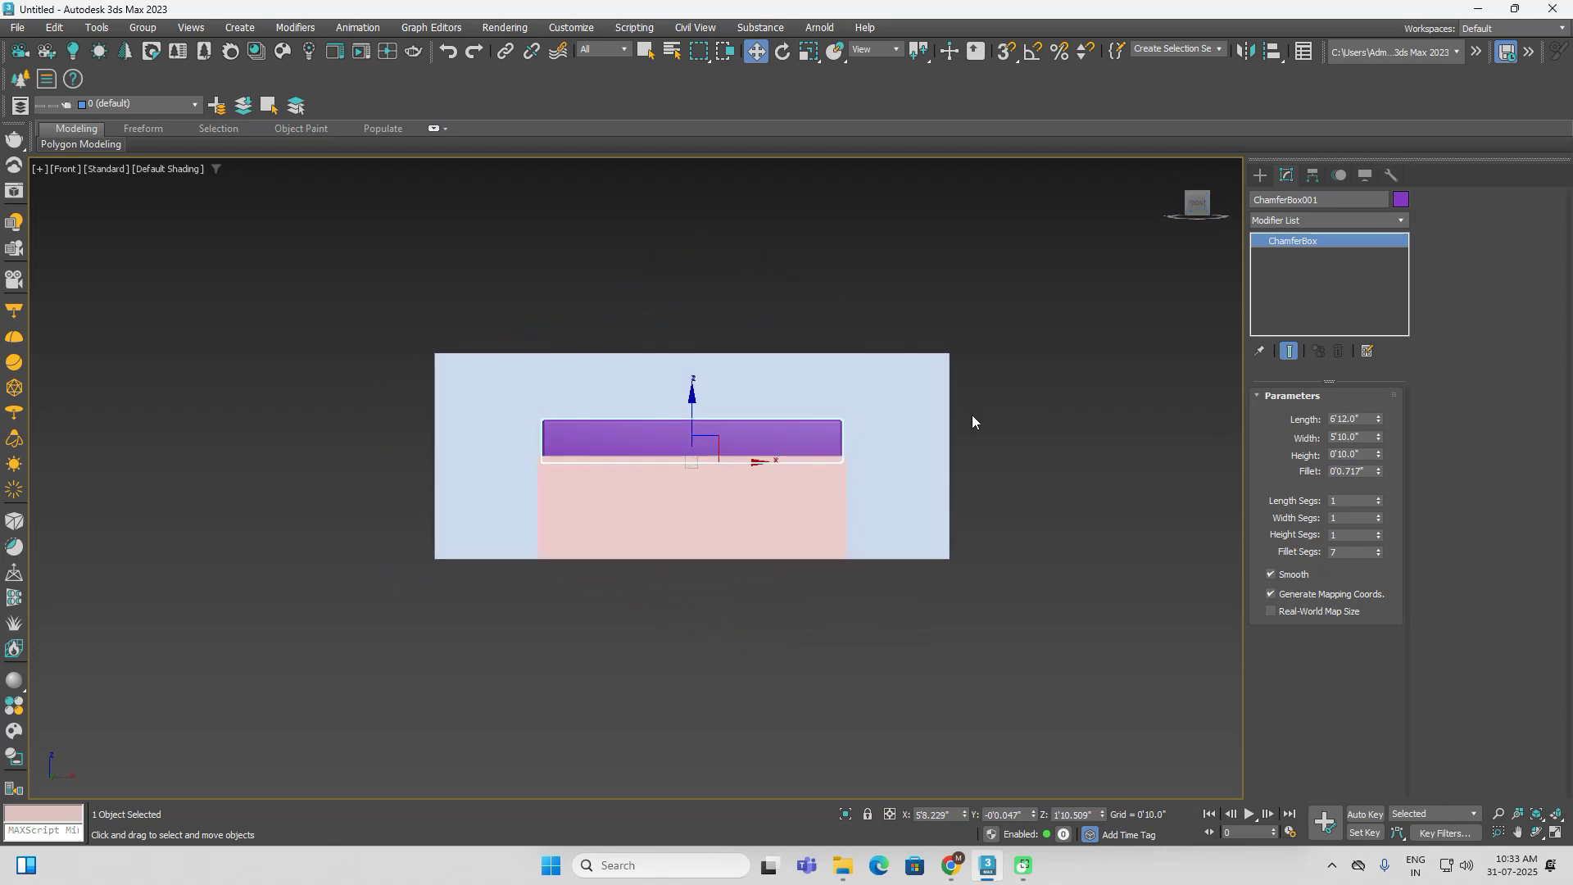
pyautogui.press('F3')
pyautogui.scroll(6, 680, 479)
pyautogui.scroll(-4, 685, 534)
pyautogui.press('F3')
pyautogui.scroll(-4, 1005, 524)
pyautogui.keyDown('alt'); pyautogui.moveTo(934, 470); pyautogui.dragTo(1079, 485, button='middle'); pyautogui.keyUp('alt')
pyautogui.click(1080, 479)
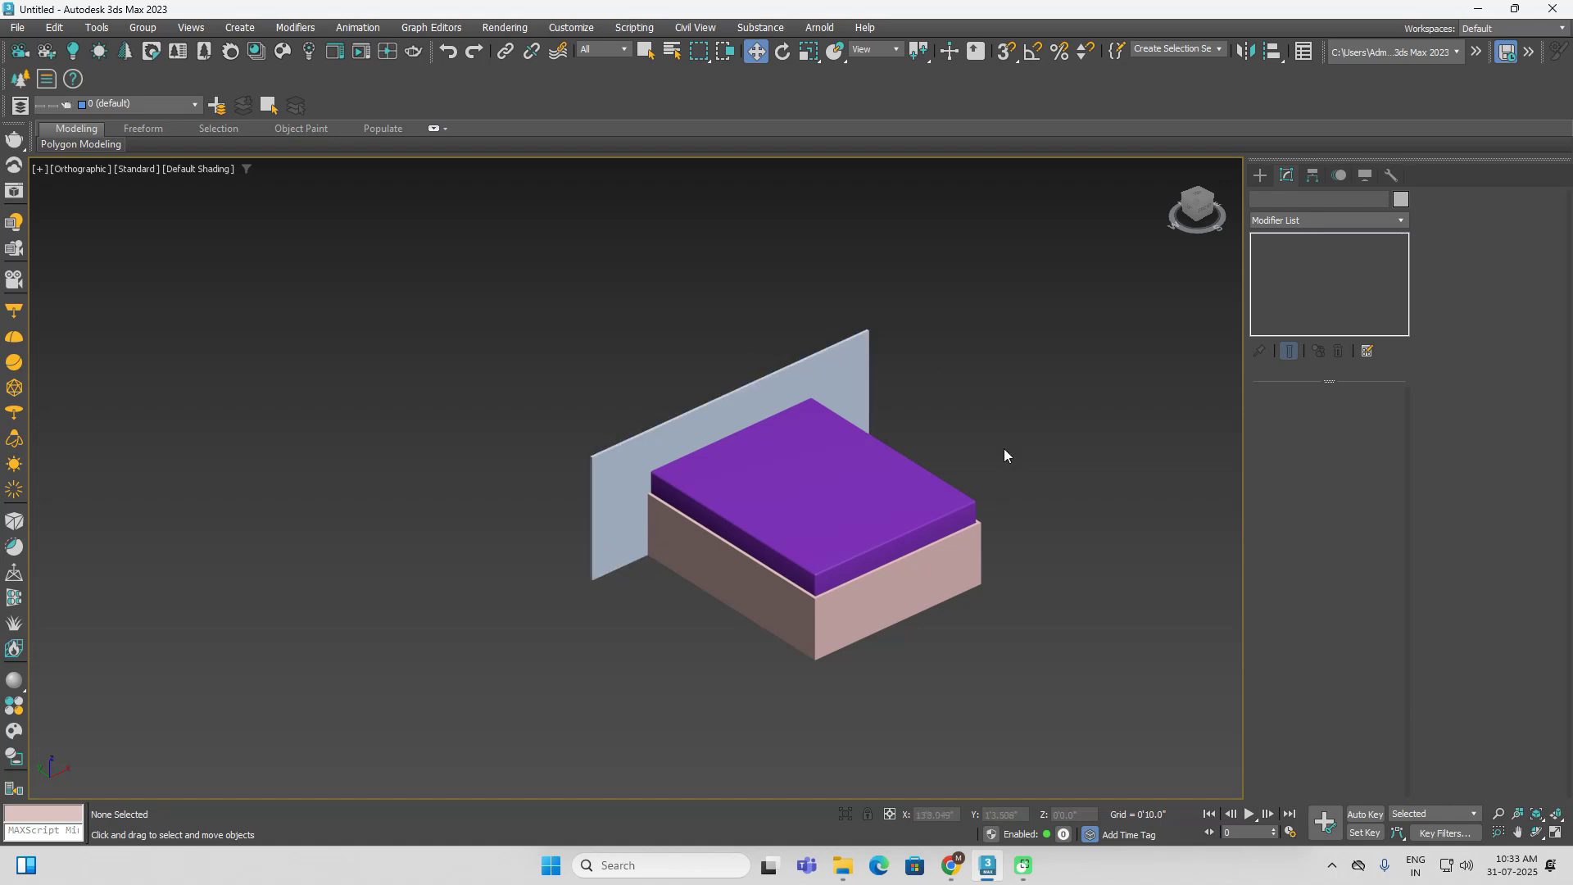
# Start the Pyramid tool from the standard primitives with AutoGrid turned on
pyautogui.click(1265, 182)
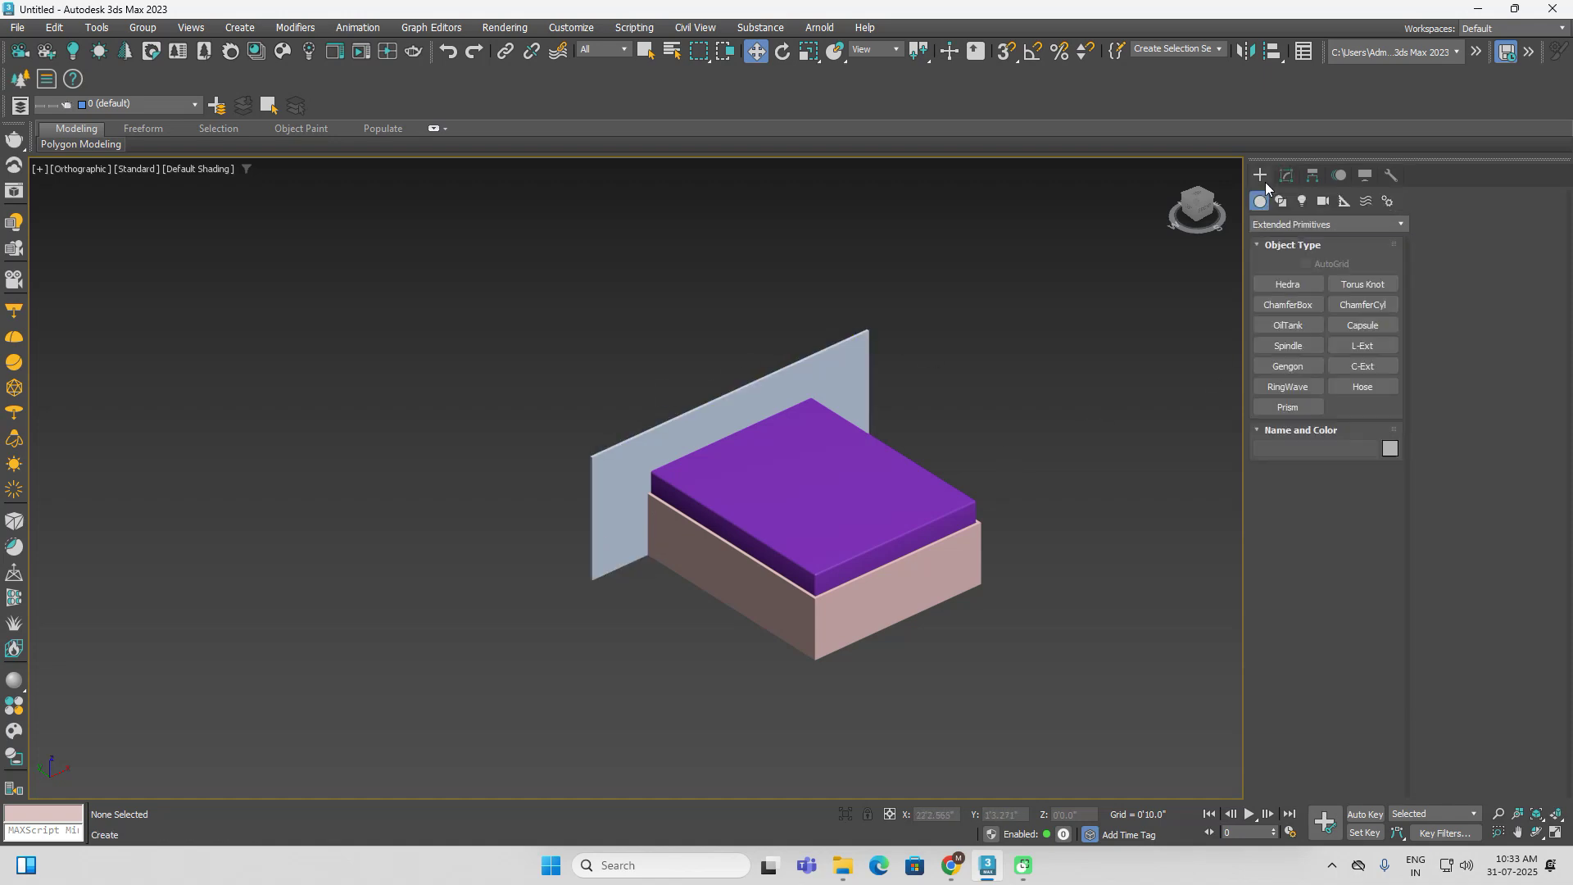
pyautogui.click(1286, 228)
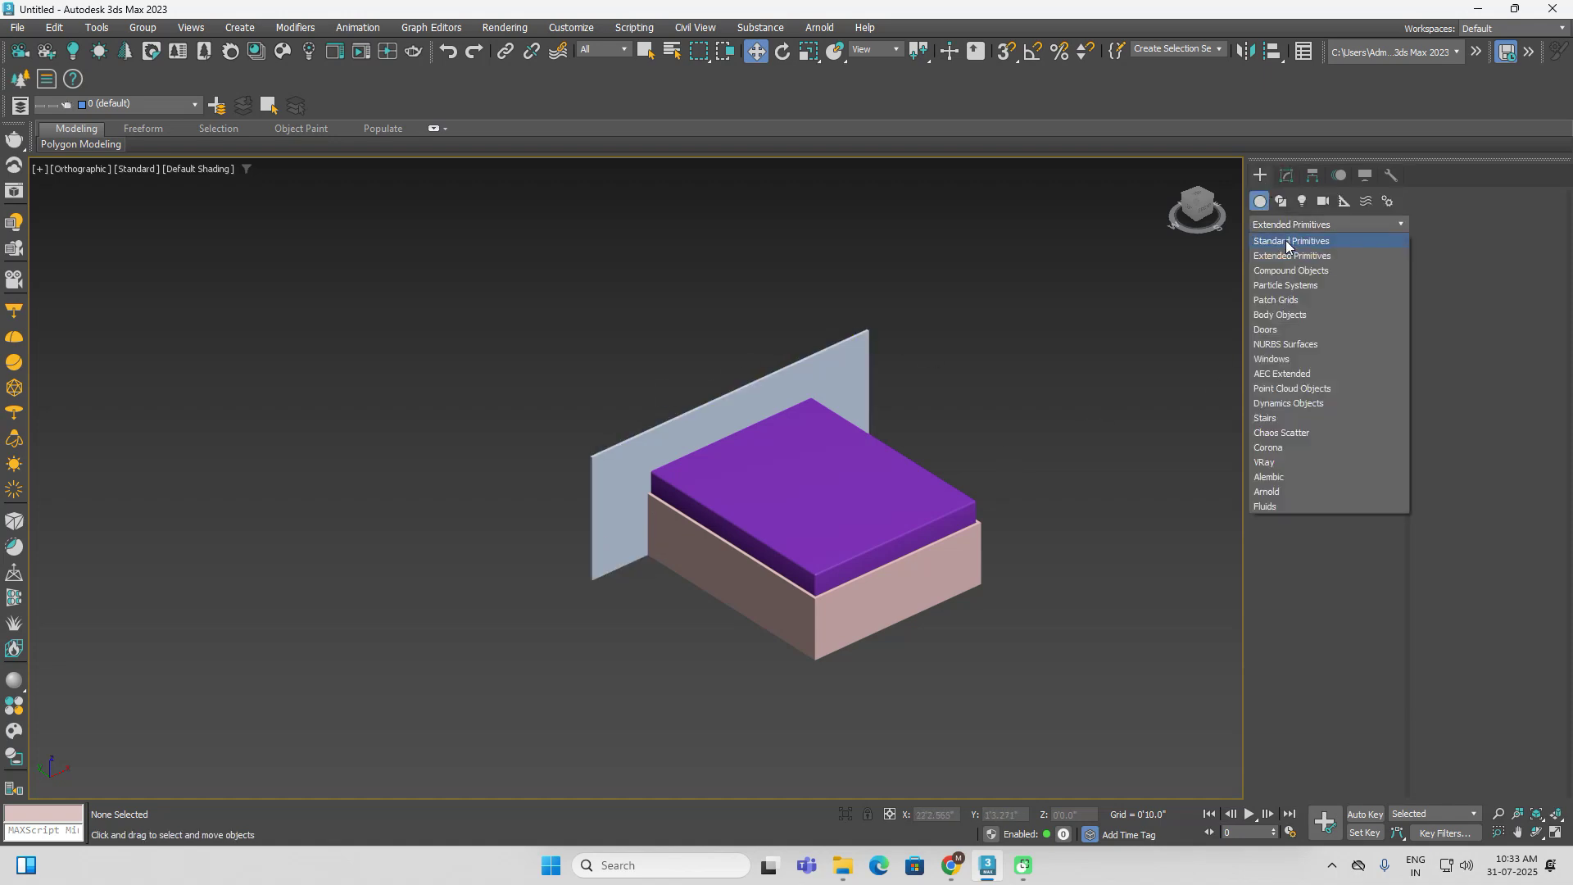
pyautogui.click(1285, 241)
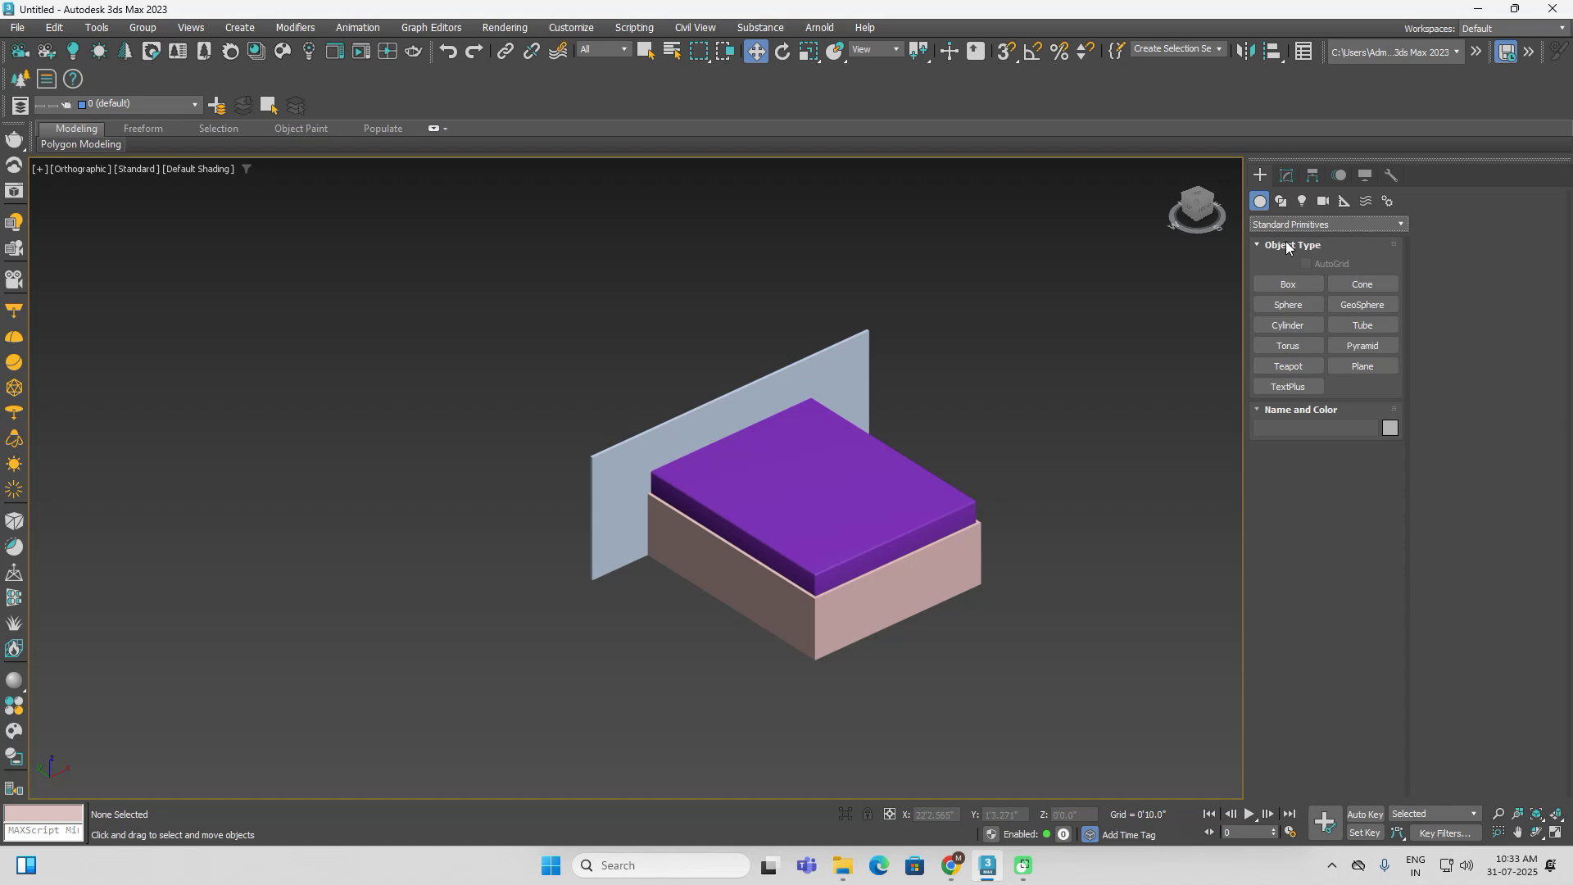
pyautogui.click(1362, 346)
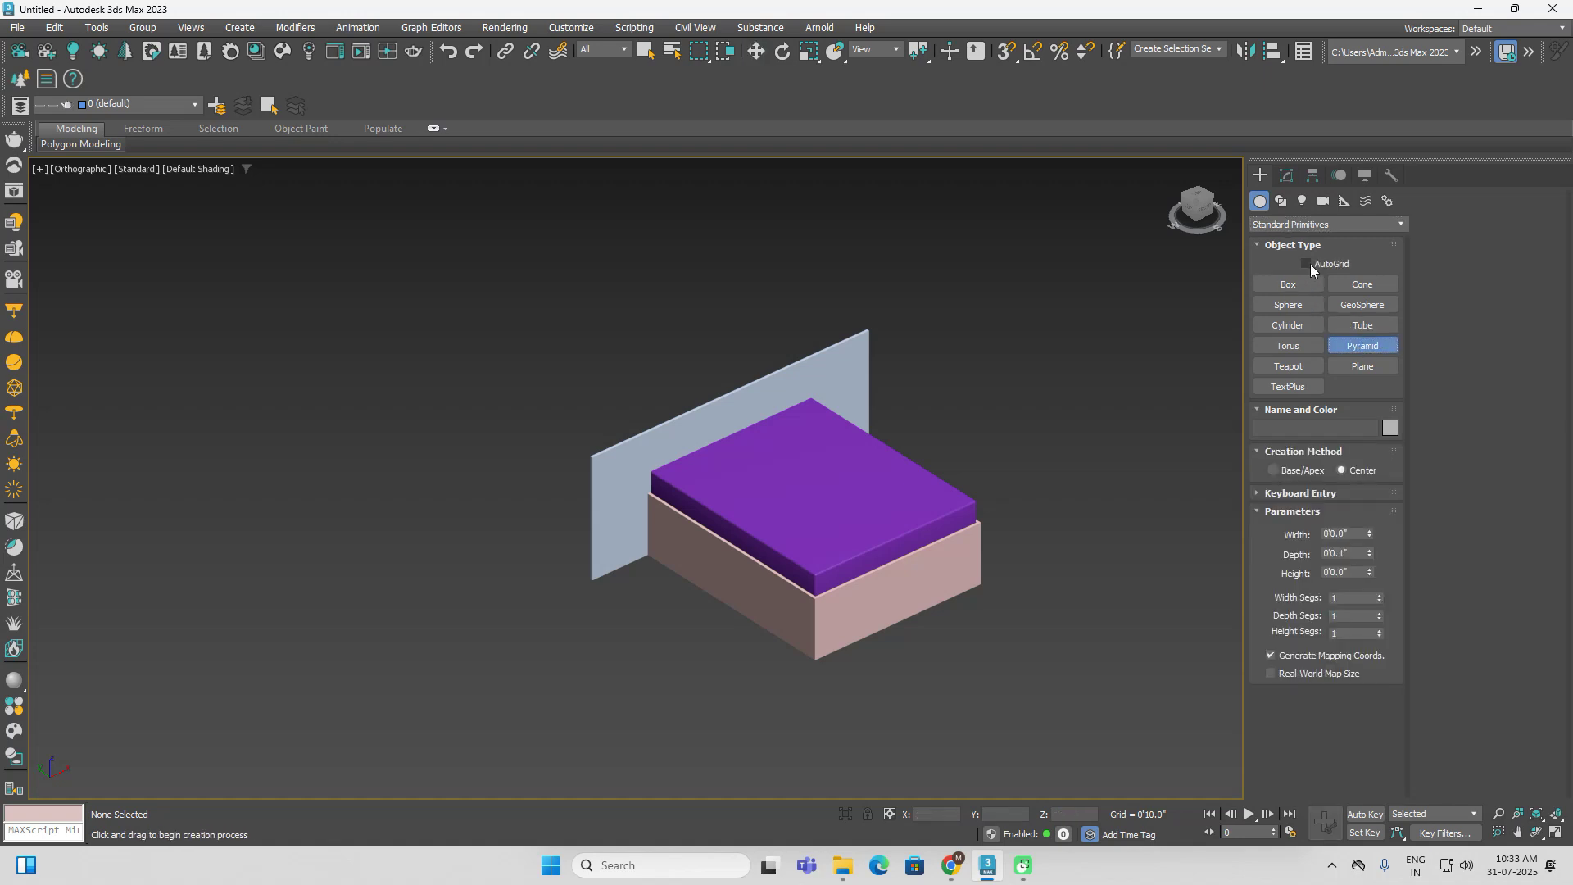
# Try to draw a pyramid on the headboard near its outer end, and undo it
pyautogui.scroll(5, 655, 508)
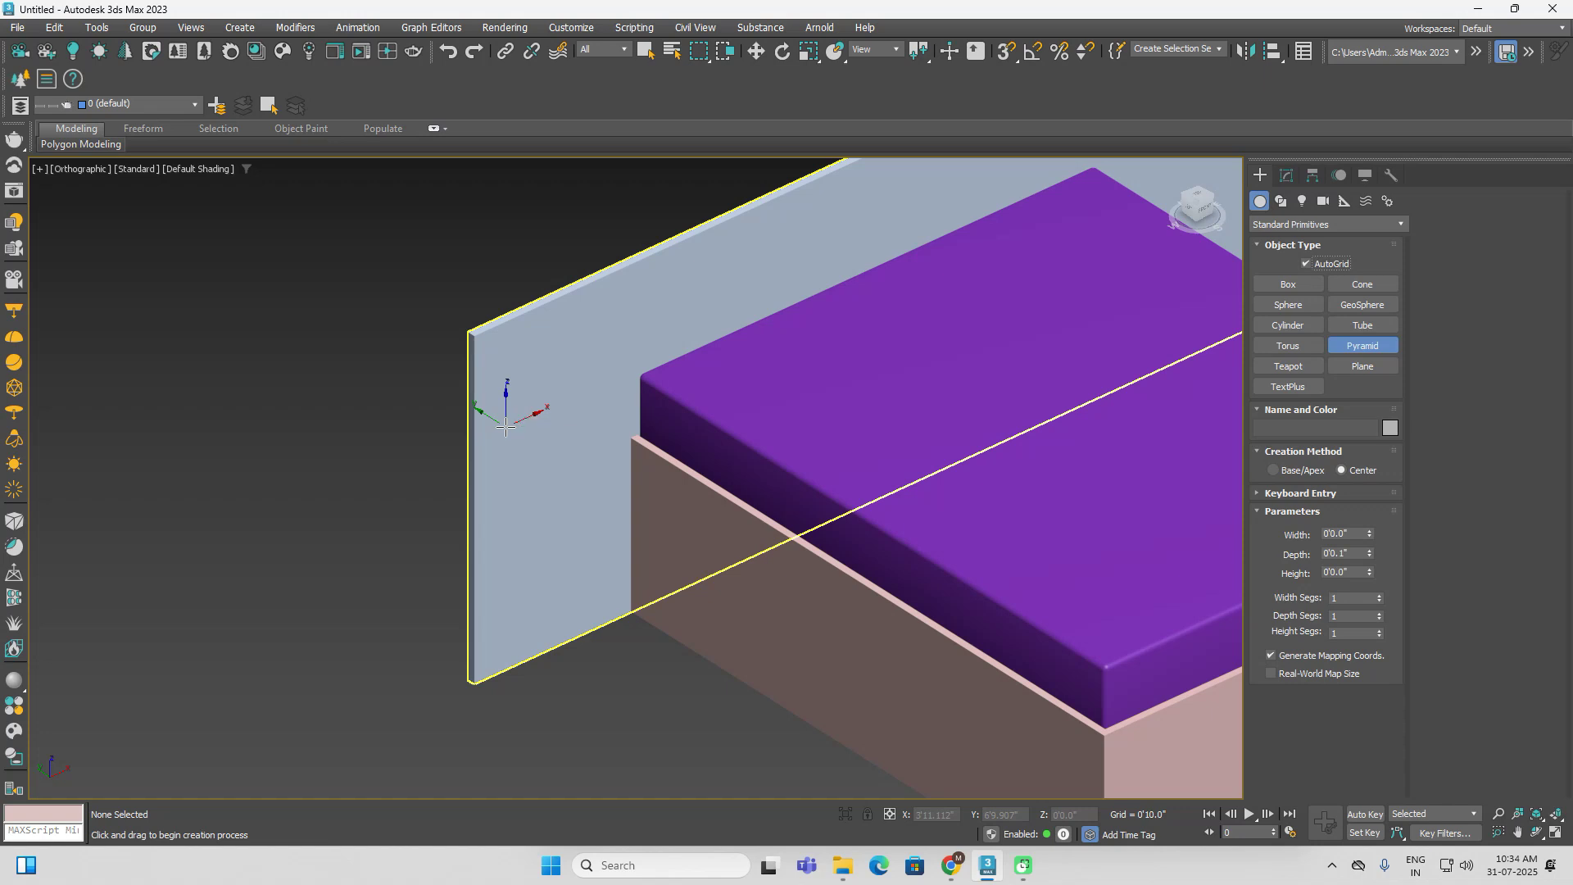
pyautogui.moveTo(505, 426); pyautogui.dragTo(508, 472)
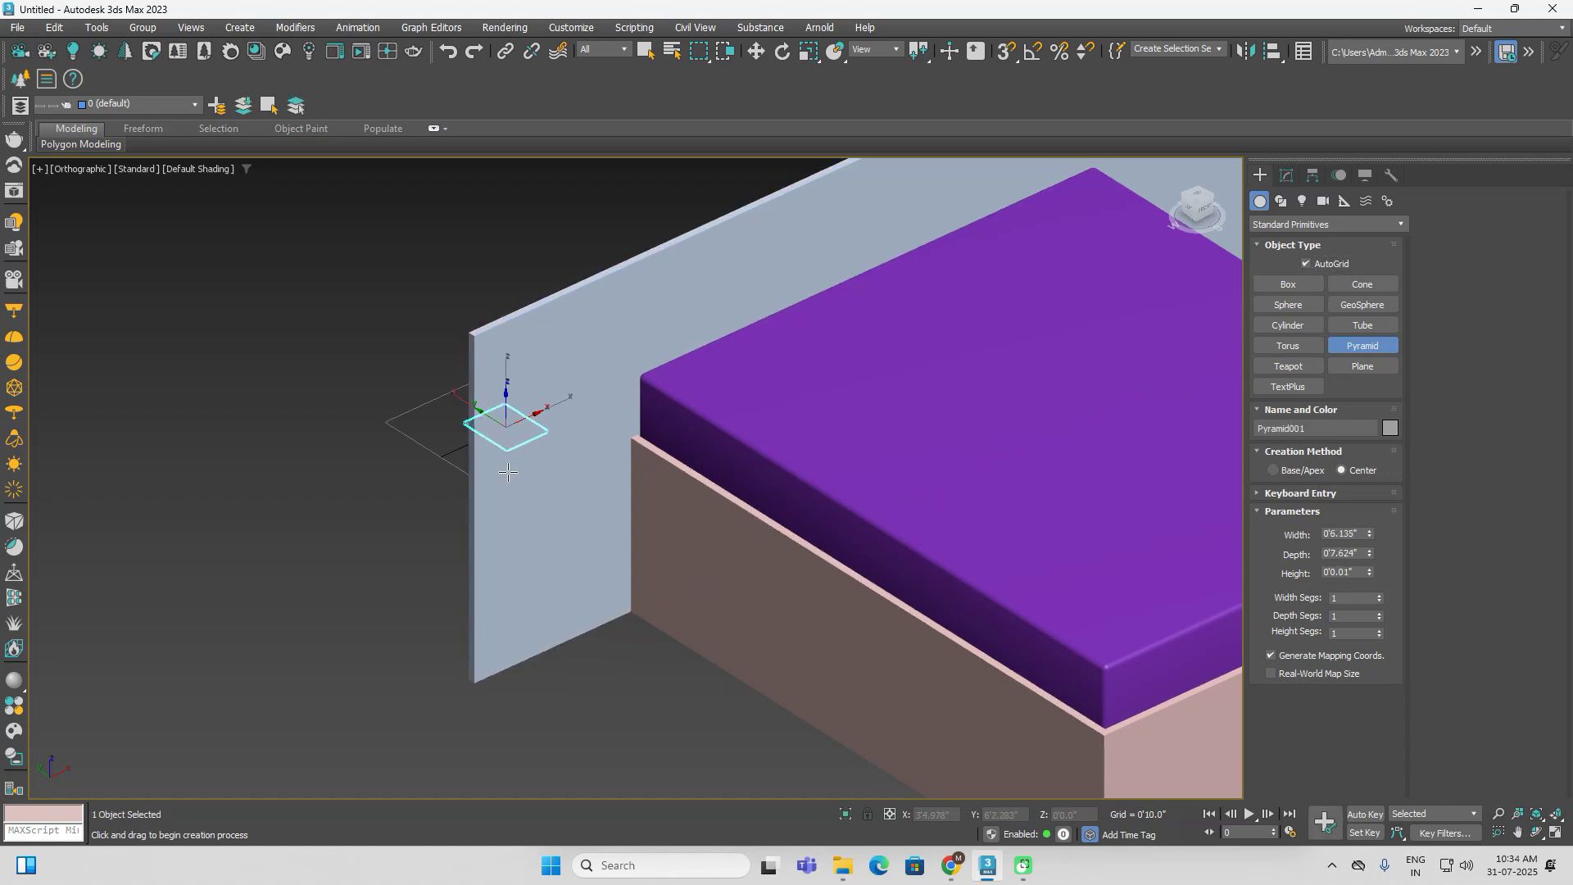
pyautogui.click(432, 538)
pyautogui.keyDown('alt'); pyautogui.moveTo(432, 538); pyautogui.dragTo(492, 544, button='middle'); pyautogui.keyUp('alt')
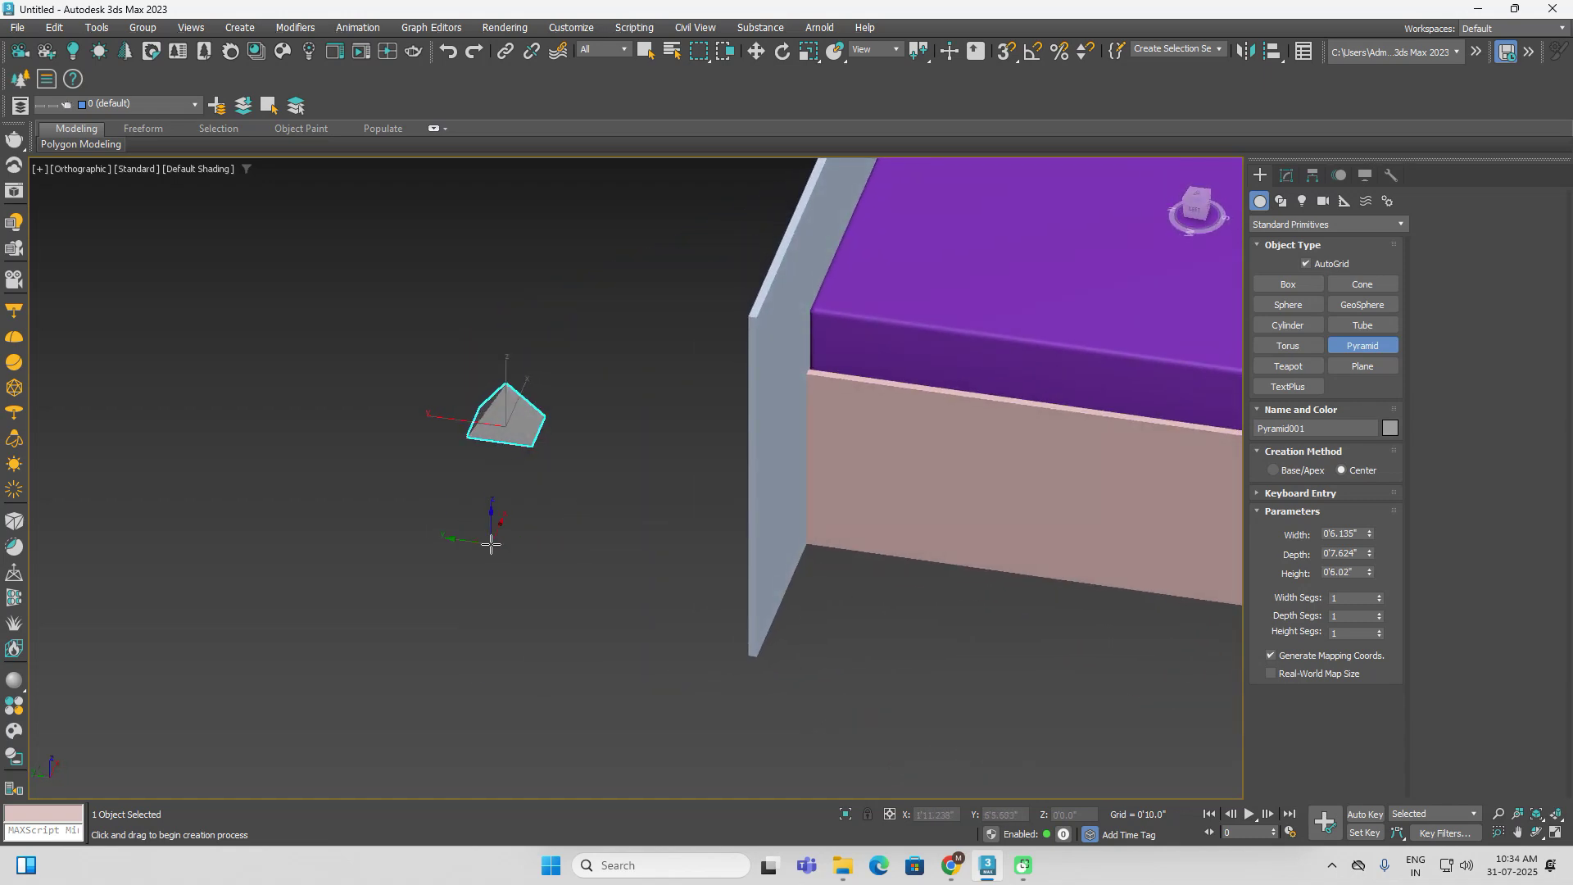
pyautogui.hotkey('ctrl', 'z')
# Draw a pyramid flat on the headboard's front face near its outer end and set its width and depth to 6"
pyautogui.keyDown('alt'); pyautogui.moveTo(492, 542); pyautogui.dragTo(733, 401, button='middle'); pyautogui.keyUp('alt')
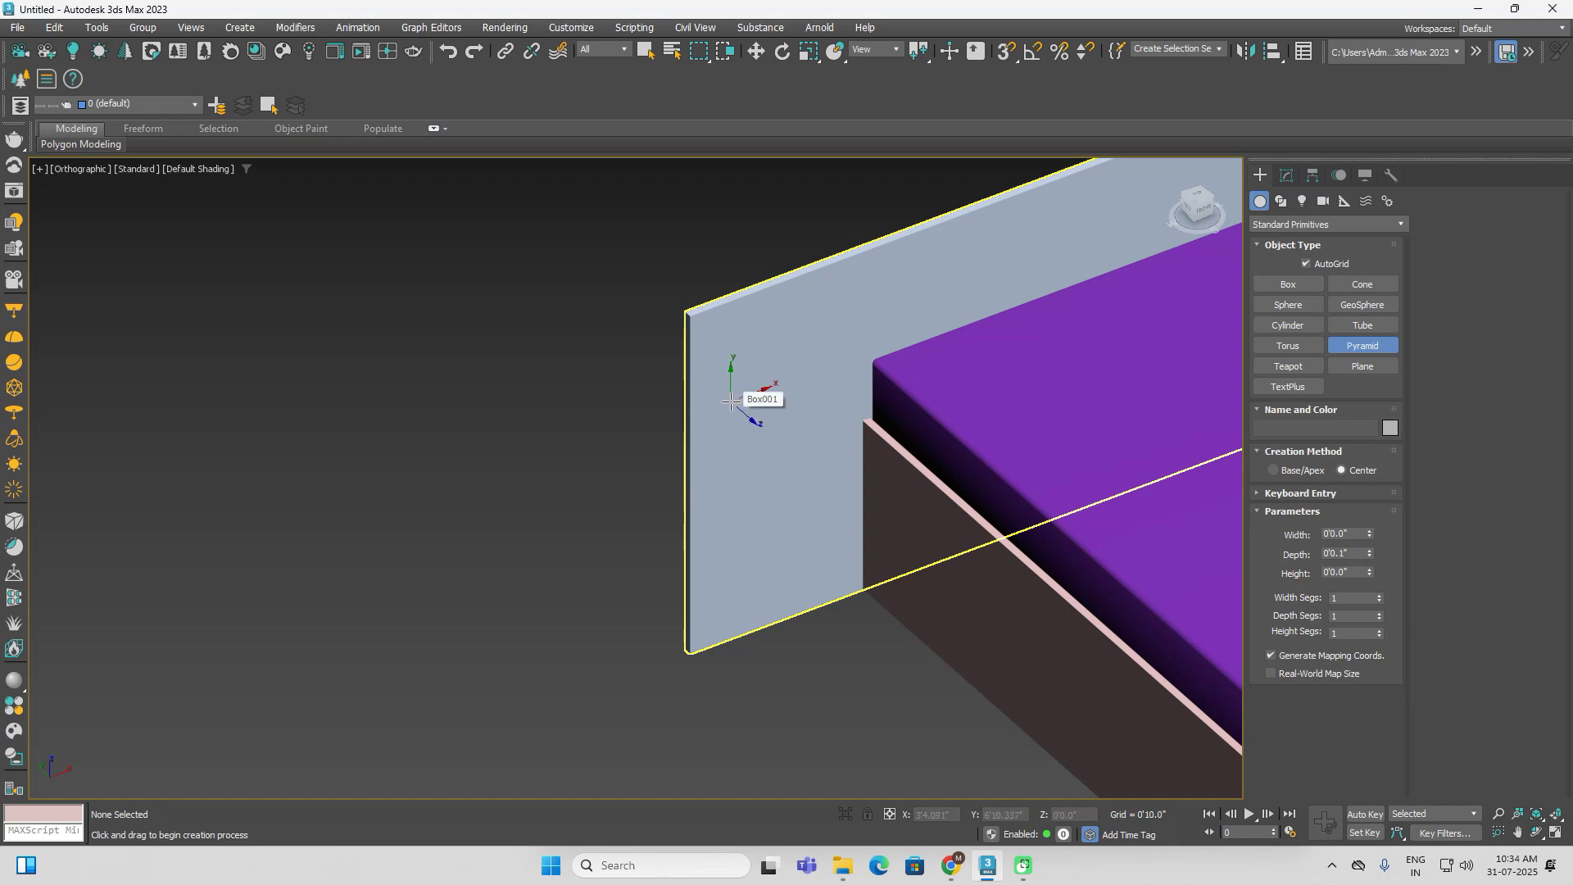
pyautogui.moveTo(731, 401); pyautogui.dragTo(700, 456)
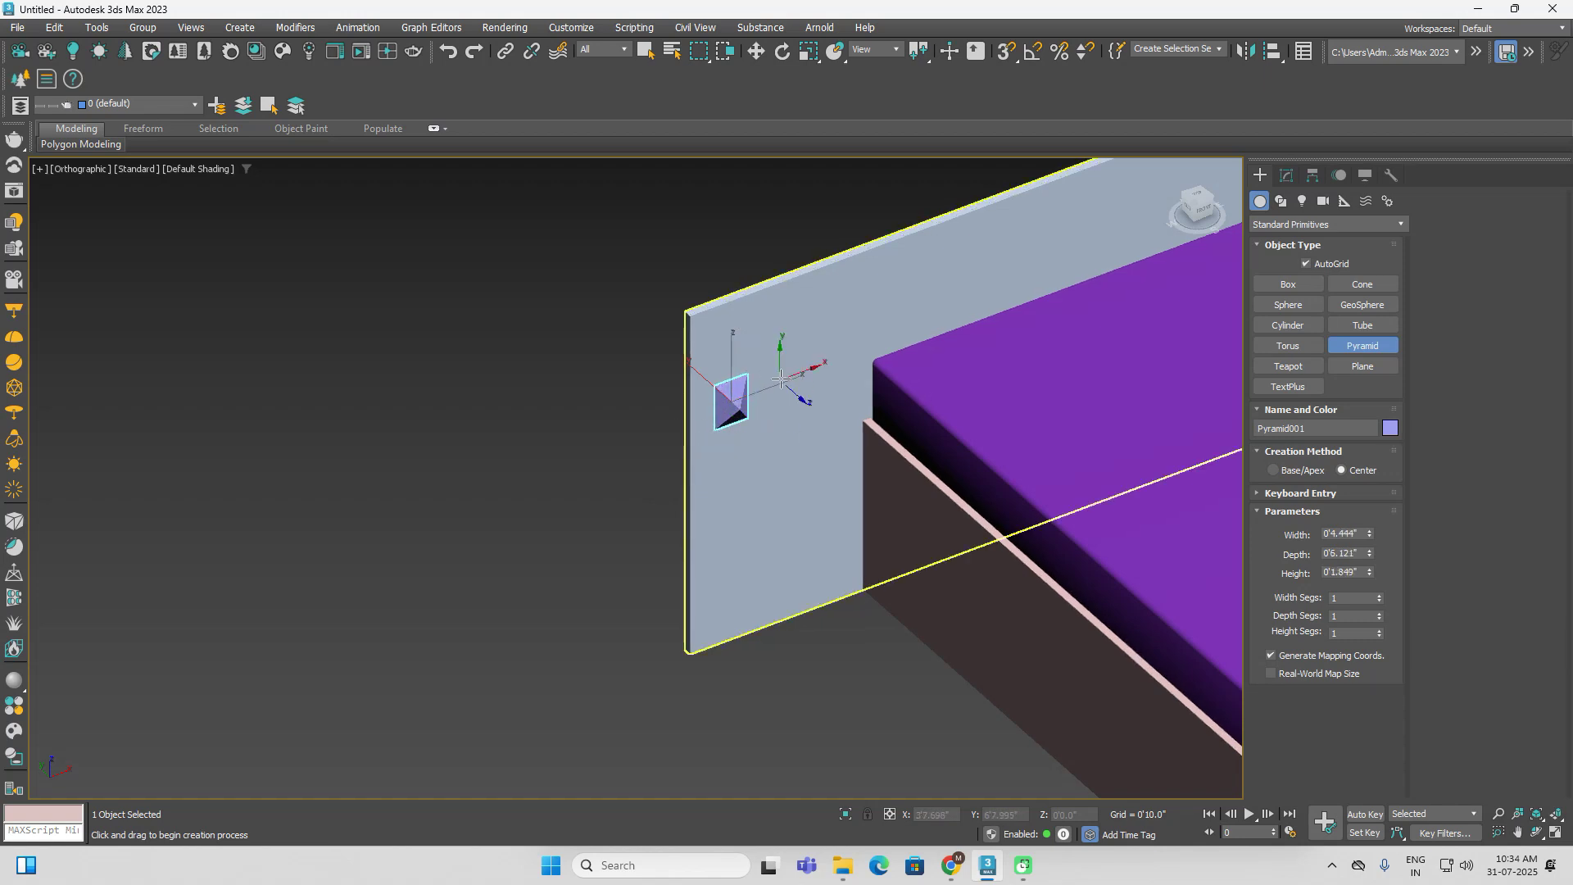
pyautogui.scroll(5, 783, 376)
pyautogui.click(1356, 534)
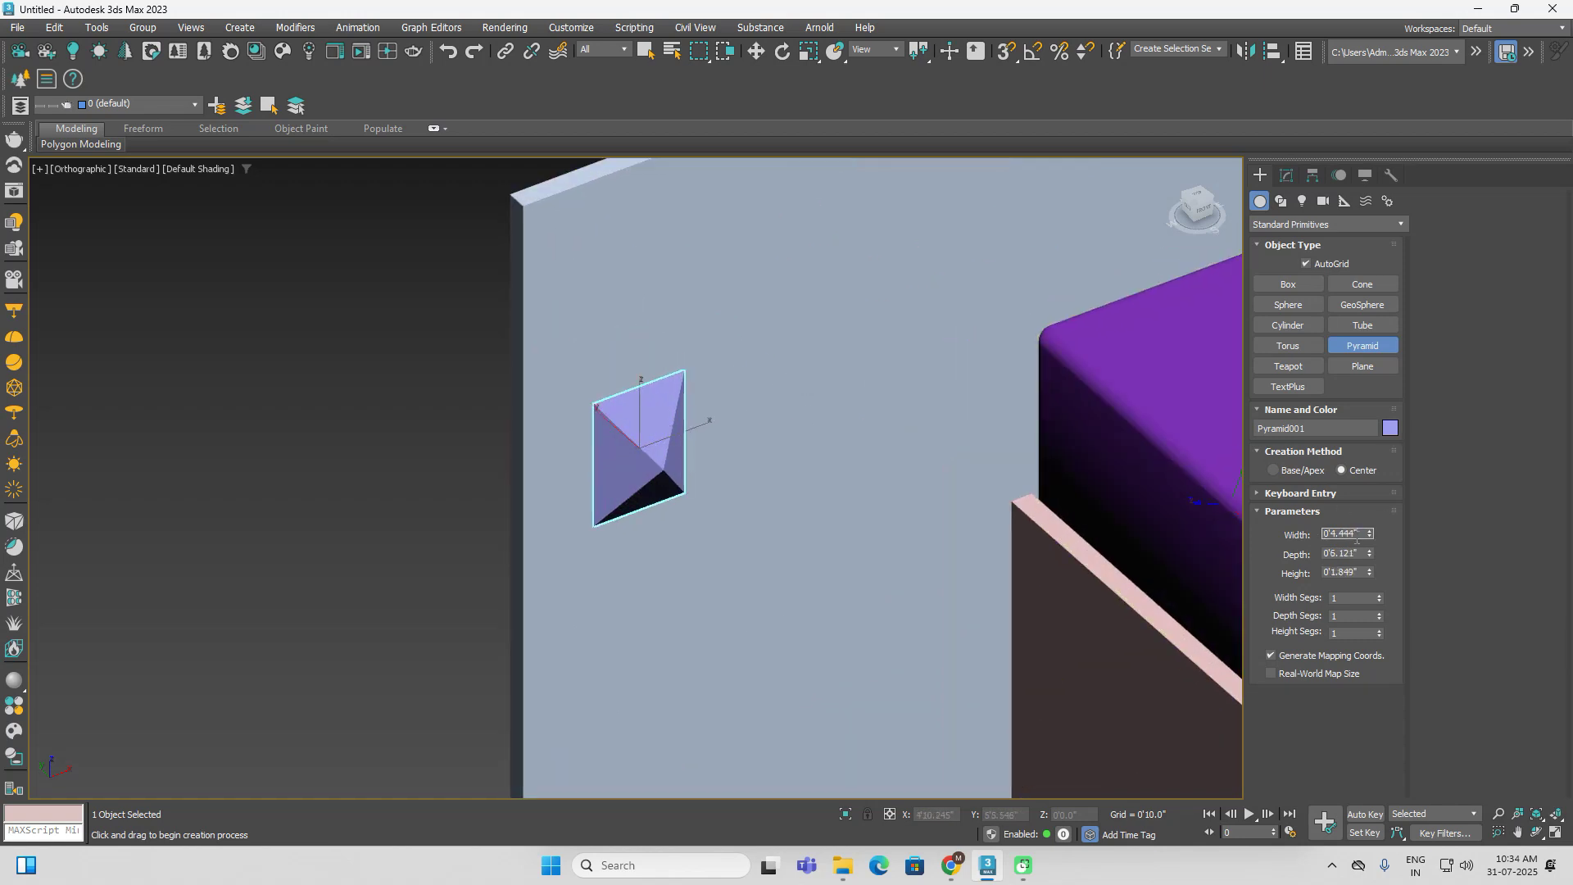
pyautogui.write('6')
pyautogui.press('Return')
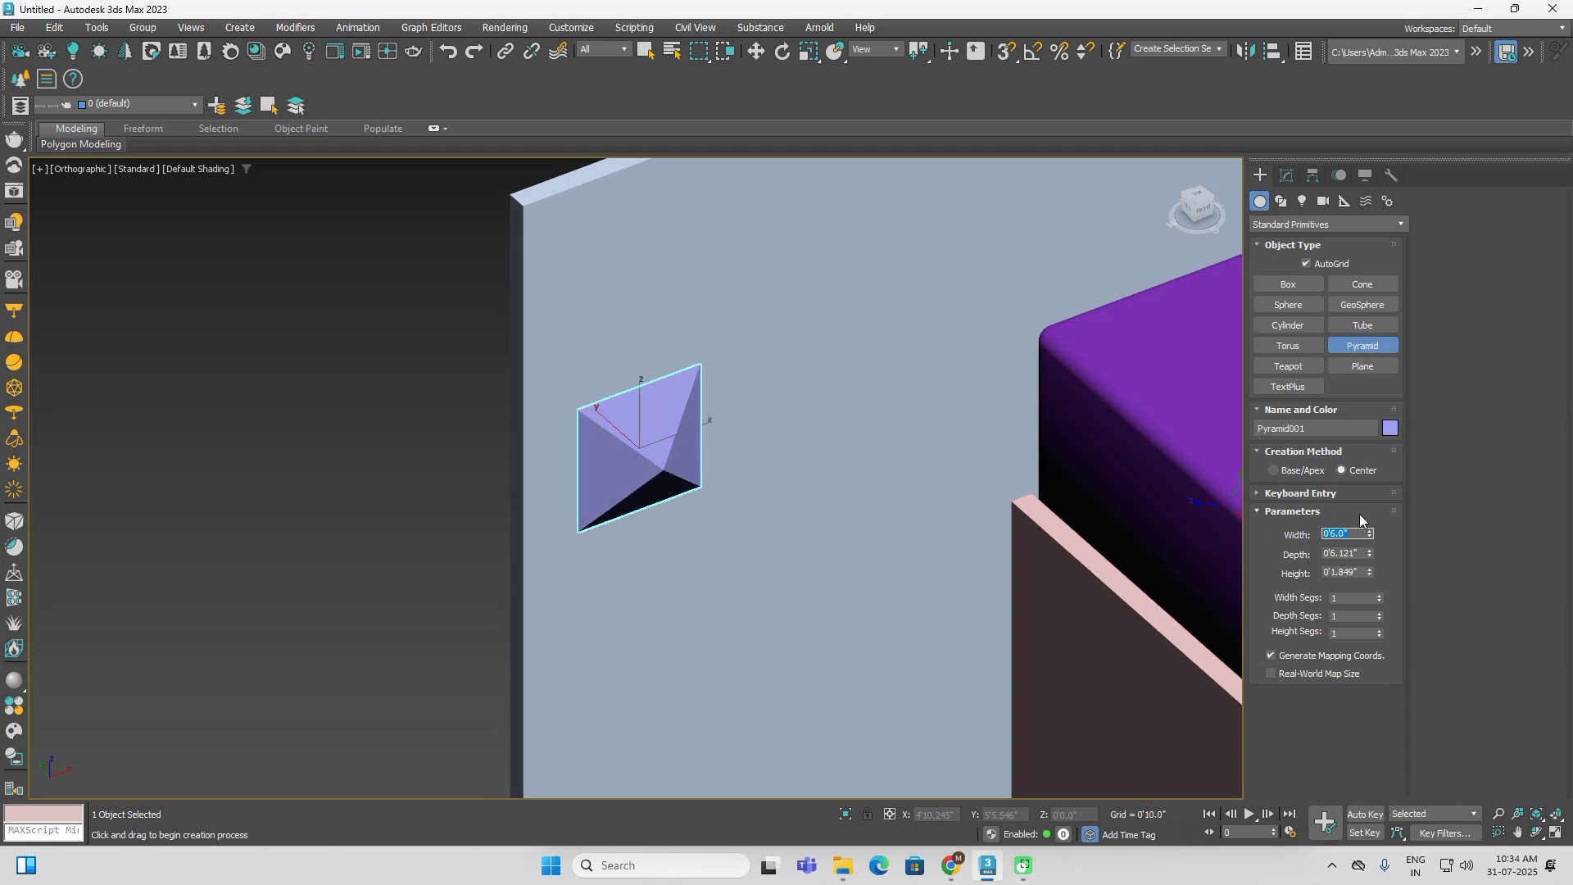
pyautogui.click(1337, 560)
pyautogui.write('6')
pyautogui.press('Return')
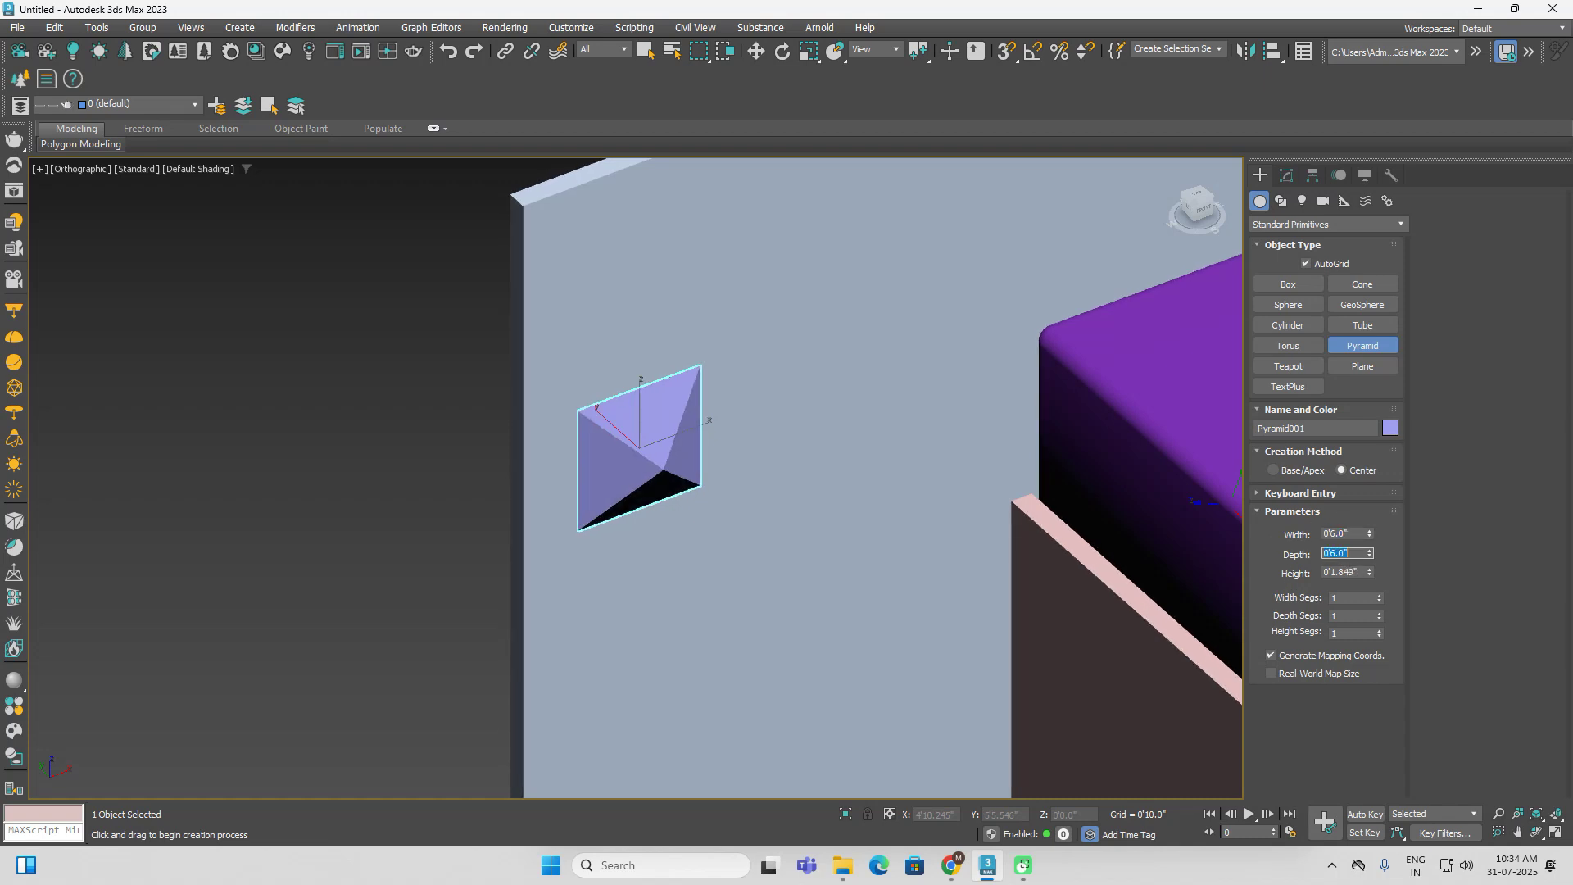
# Try pyramid heights of 1" and 2", and settle on a height of 1.5"
pyautogui.click(1344, 571)
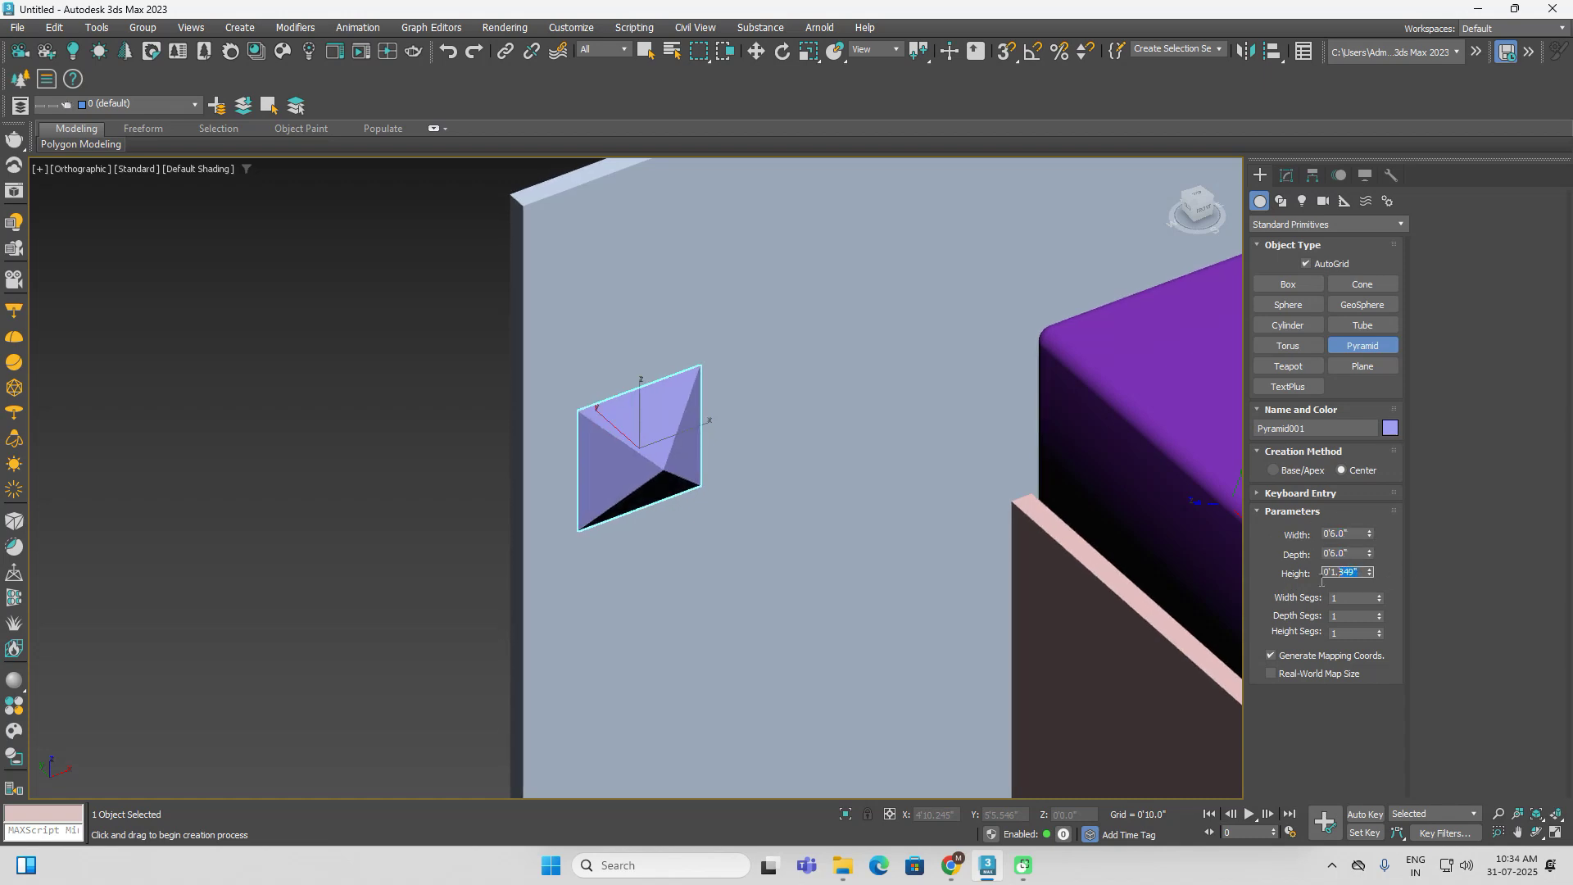
pyautogui.write('1')
pyautogui.press('Return')
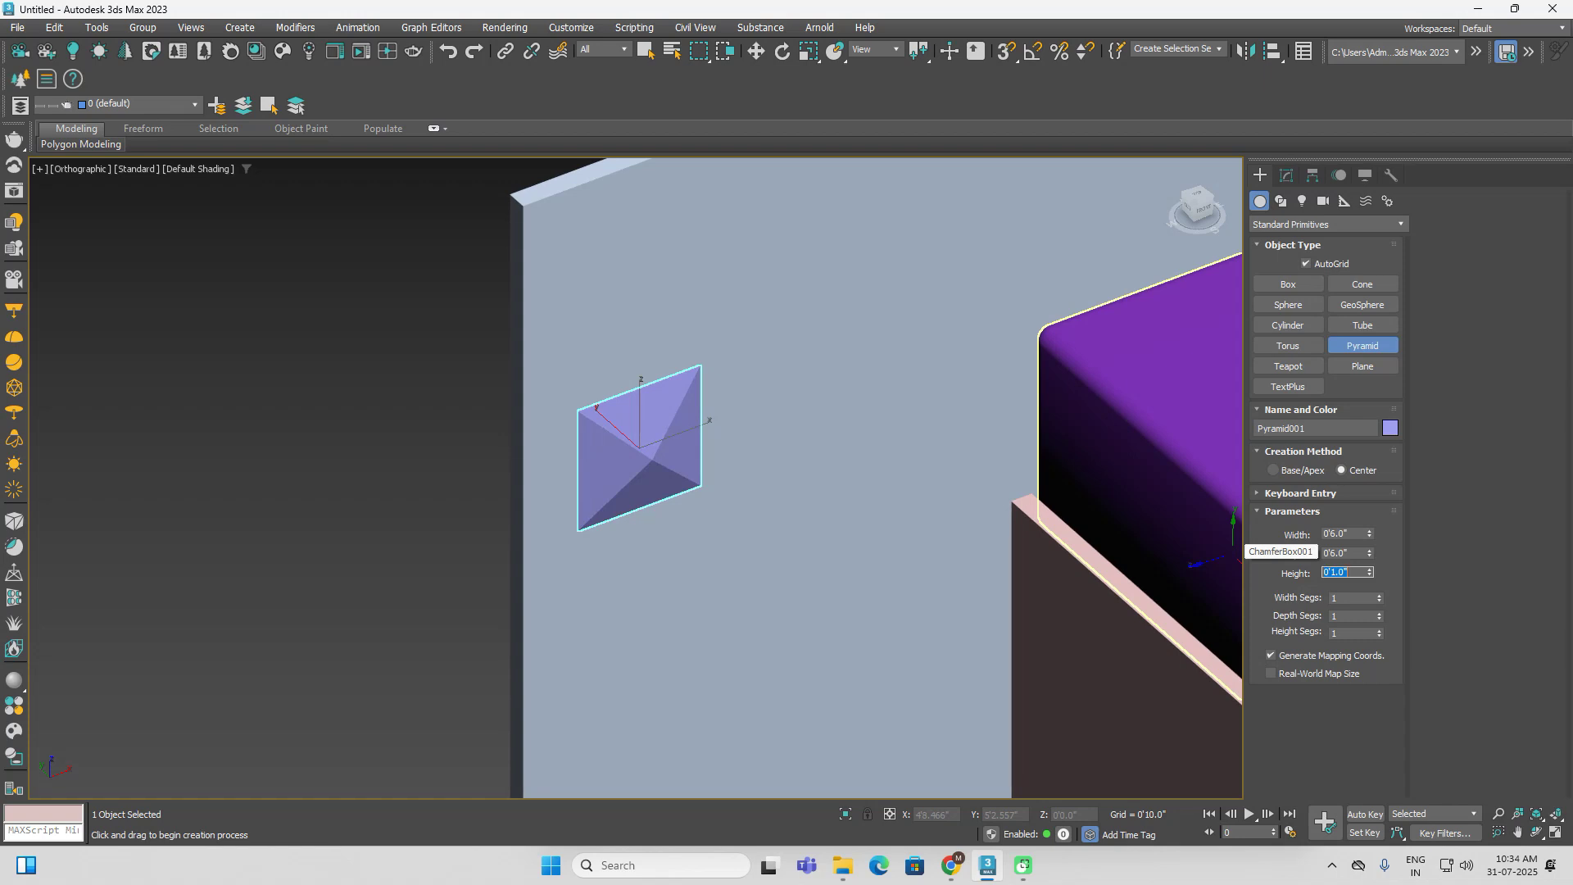
pyautogui.write('2')
pyautogui.press('Return')
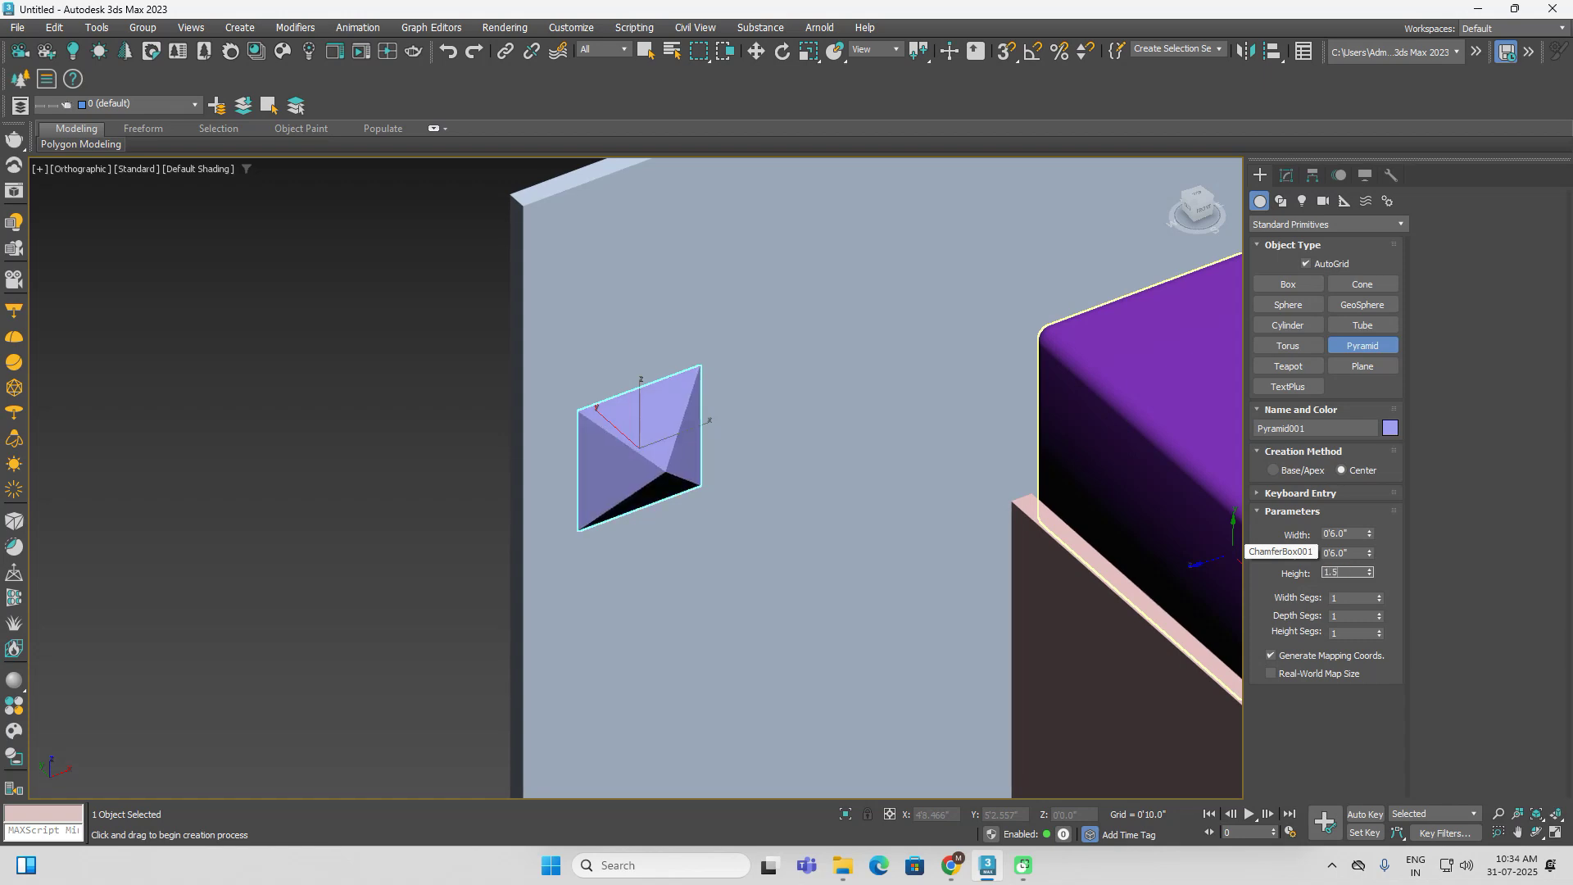
pyautogui.write('1.5')
pyautogui.press('Return')
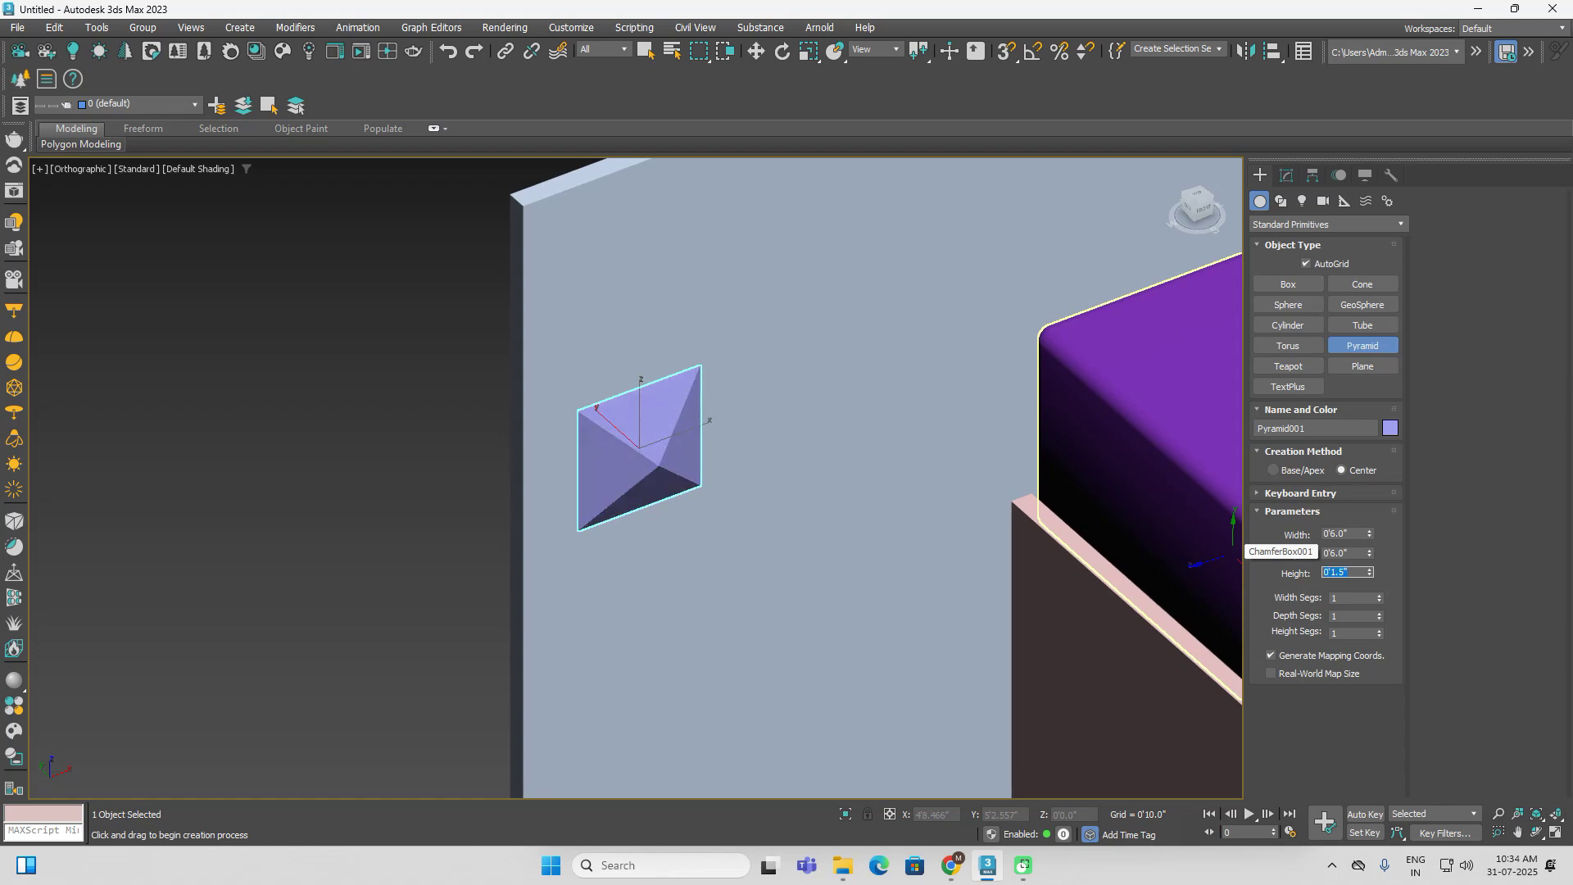
# Turn on 3D snapping and move the pyramid so its outer corner meets the headboard's upper front corner
pyautogui.rightClick(326, 453)
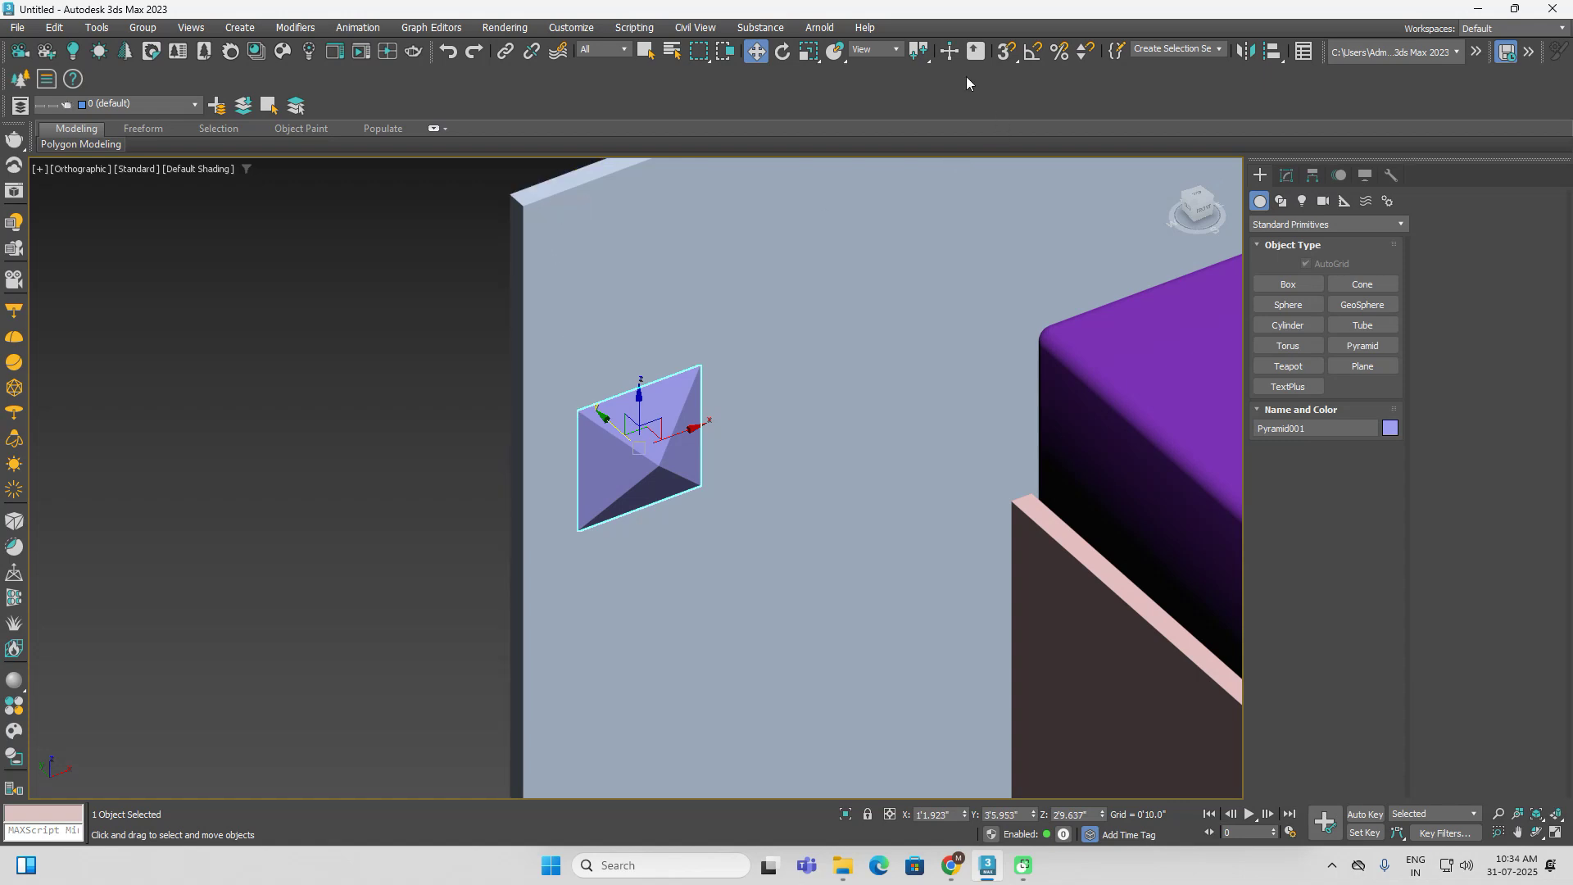
pyautogui.click(1006, 51)
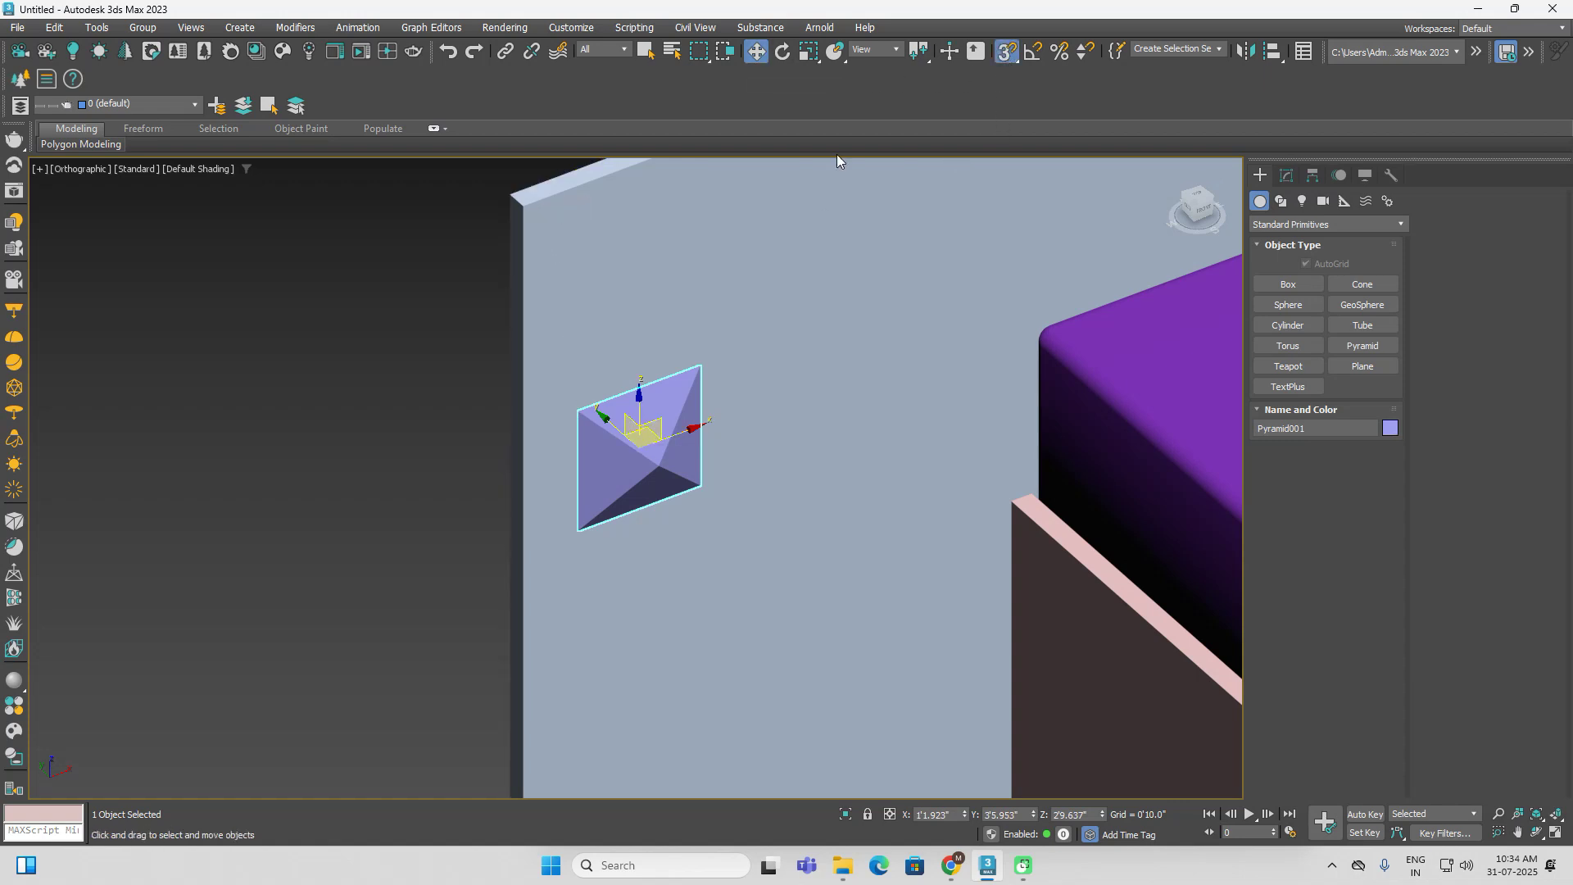
pyautogui.moveTo(579, 410); pyautogui.dragTo(522, 201)
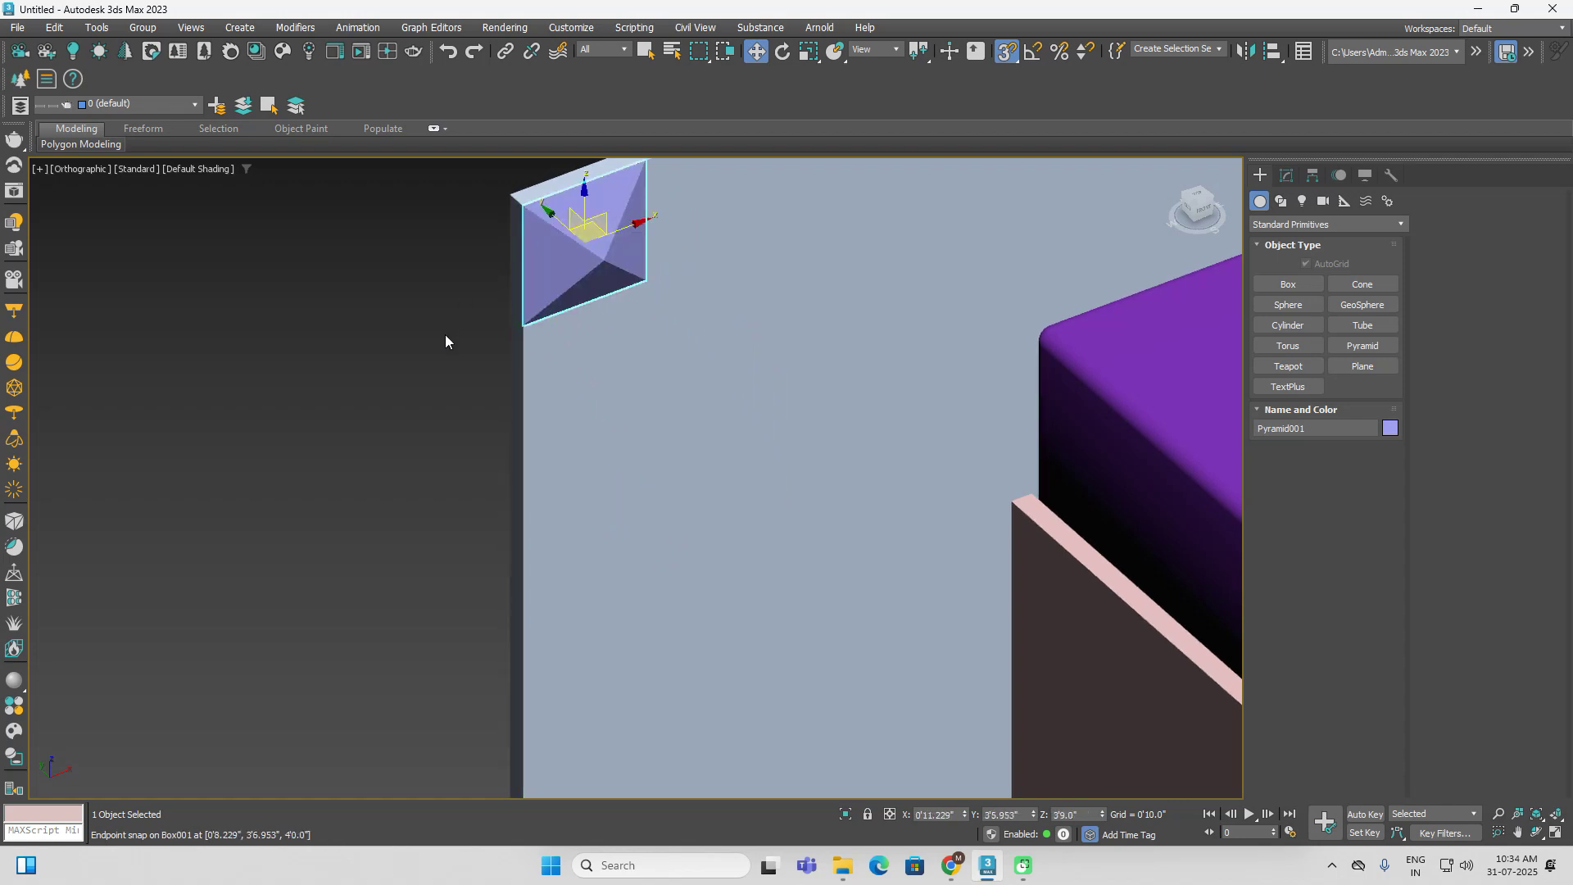
# Clone the pyramid downward edge to edge as ten instances, forming a column along the headboard's outer edge
pyautogui.moveTo(524, 203)
pyautogui.keyDown('shift'); pyautogui.mouseDown()
pyautogui.moveTo(571, 258)
pyautogui.moveTo(521, 323)
pyautogui.mouseUp(); pyautogui.keyUp('shift')
pyautogui.click(704, 397)
pyautogui.doubleClick(816, 439)
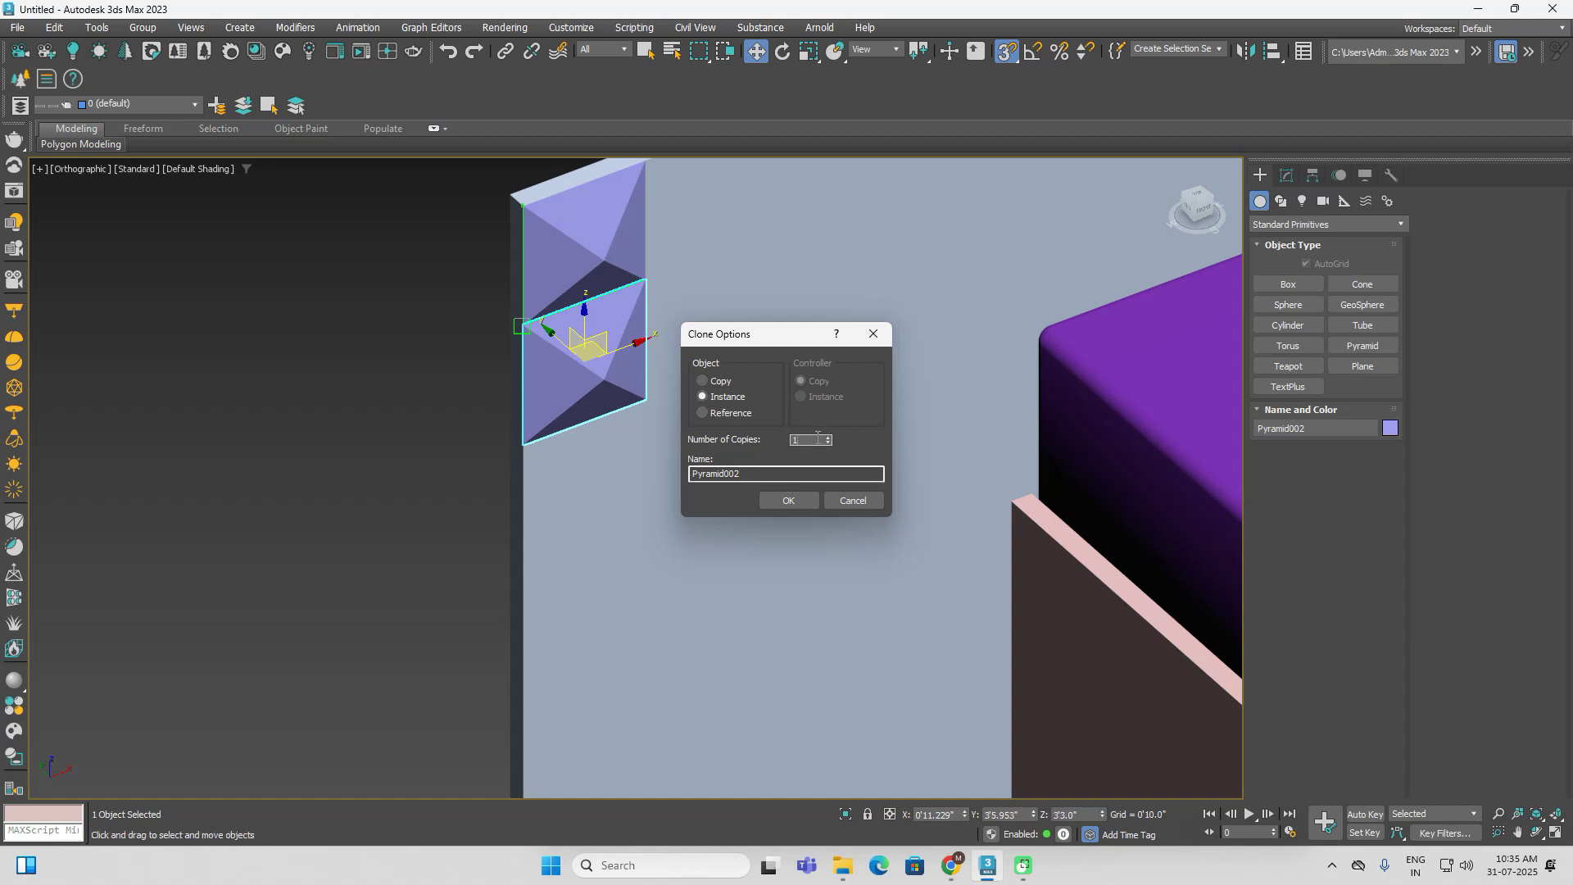
pyautogui.click(798, 502)
# Delete the three pyramid instances that hang below the headboard's bottom edge
pyautogui.scroll(-4, 794, 544)
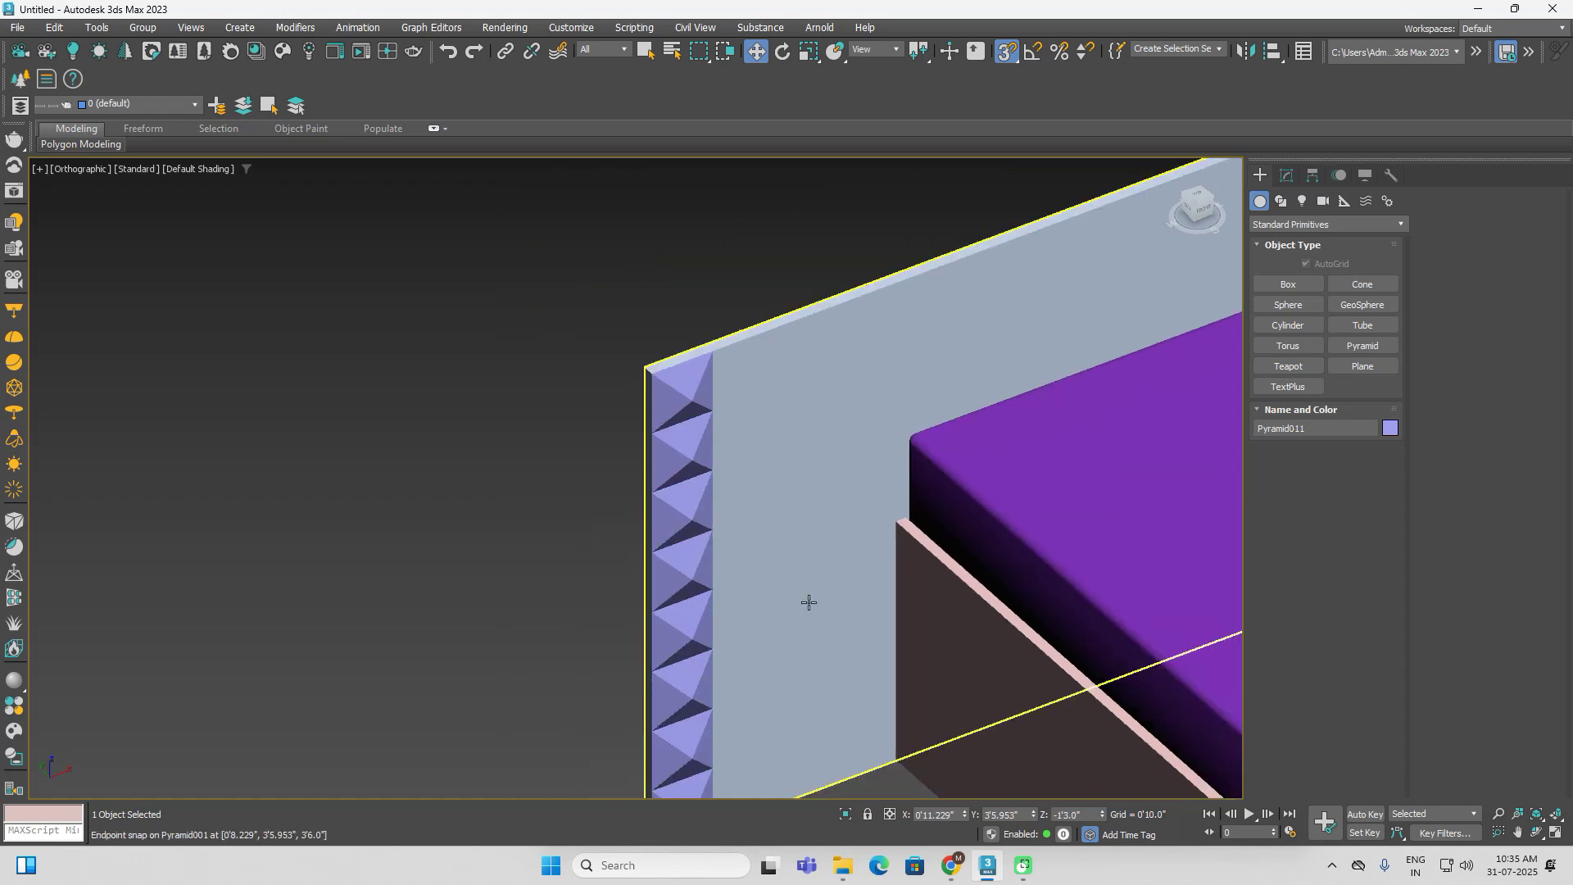
pyautogui.moveTo(807, 602); pyautogui.dragTo(688, 223, button='middle')
pyautogui.click(671, 502)
pyautogui.moveTo(478, 724); pyautogui.dragTo(477, 729)
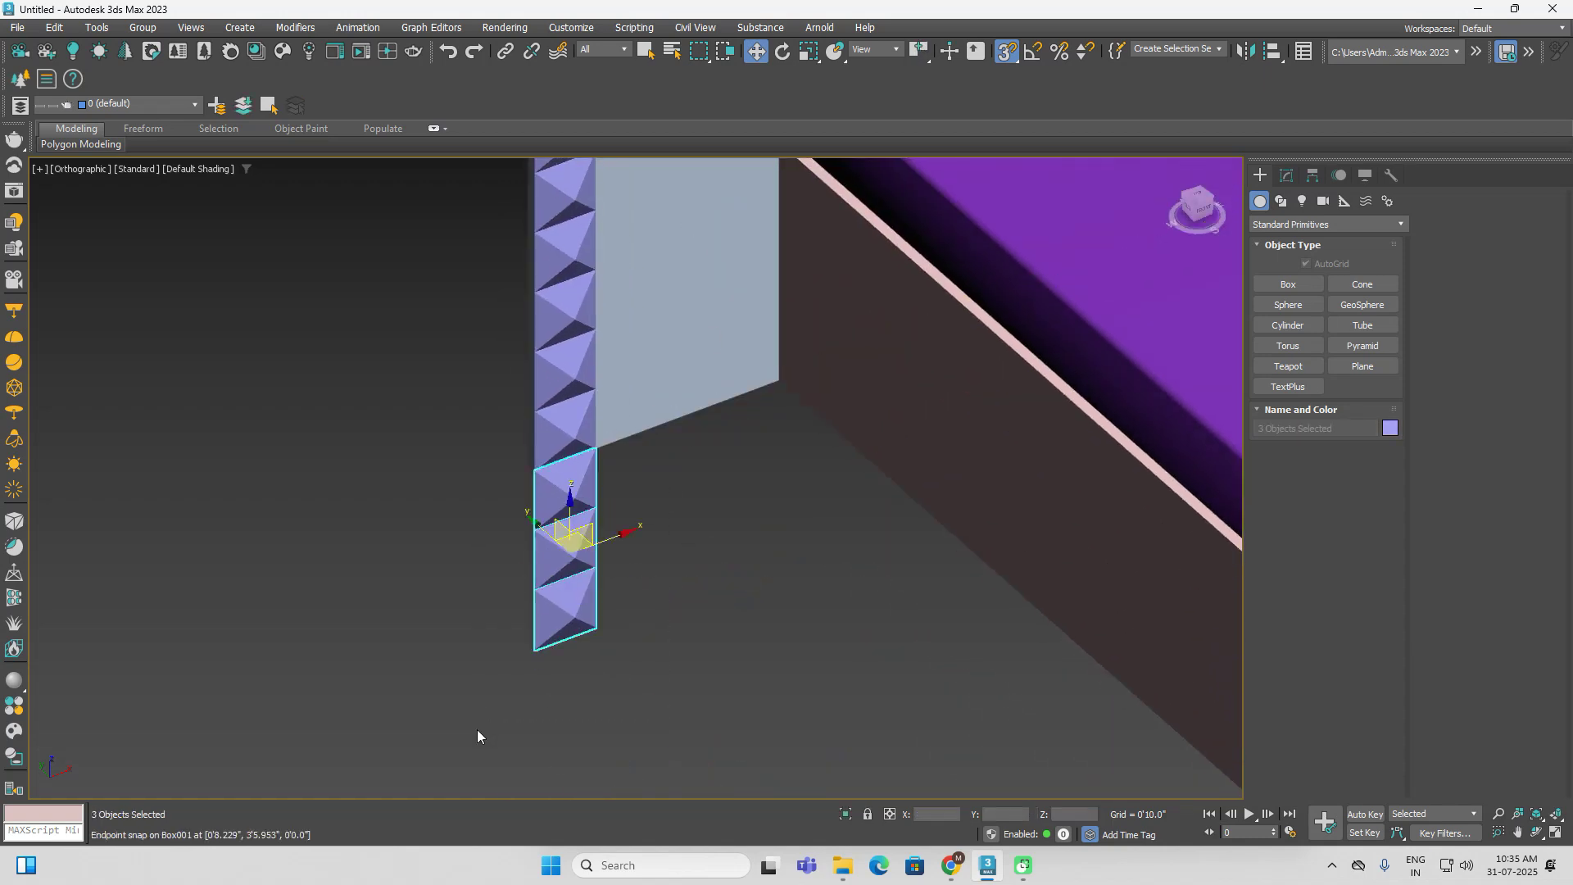
pyautogui.press('Delete')
# Try to clone the top pyramid sideways as an instance beside itself along the headboard's top edge
pyautogui.moveTo(676, 498); pyautogui.dragTo(565, 583, button='middle')
pyautogui.click(474, 236)
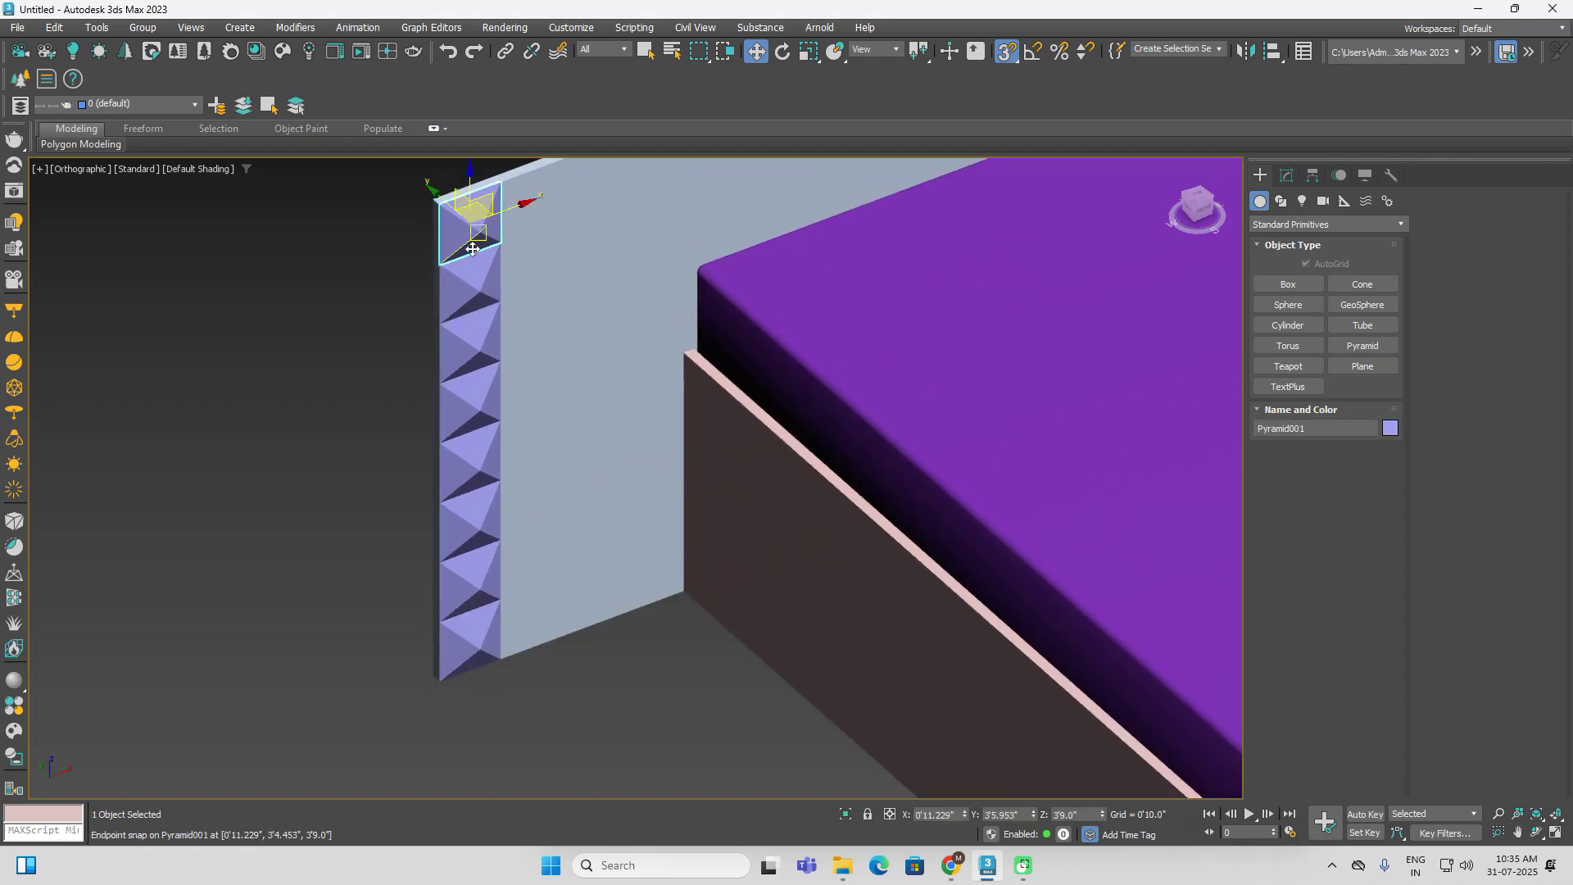
pyautogui.moveTo(475, 267); pyautogui.dragTo(473, 347, button='middle')
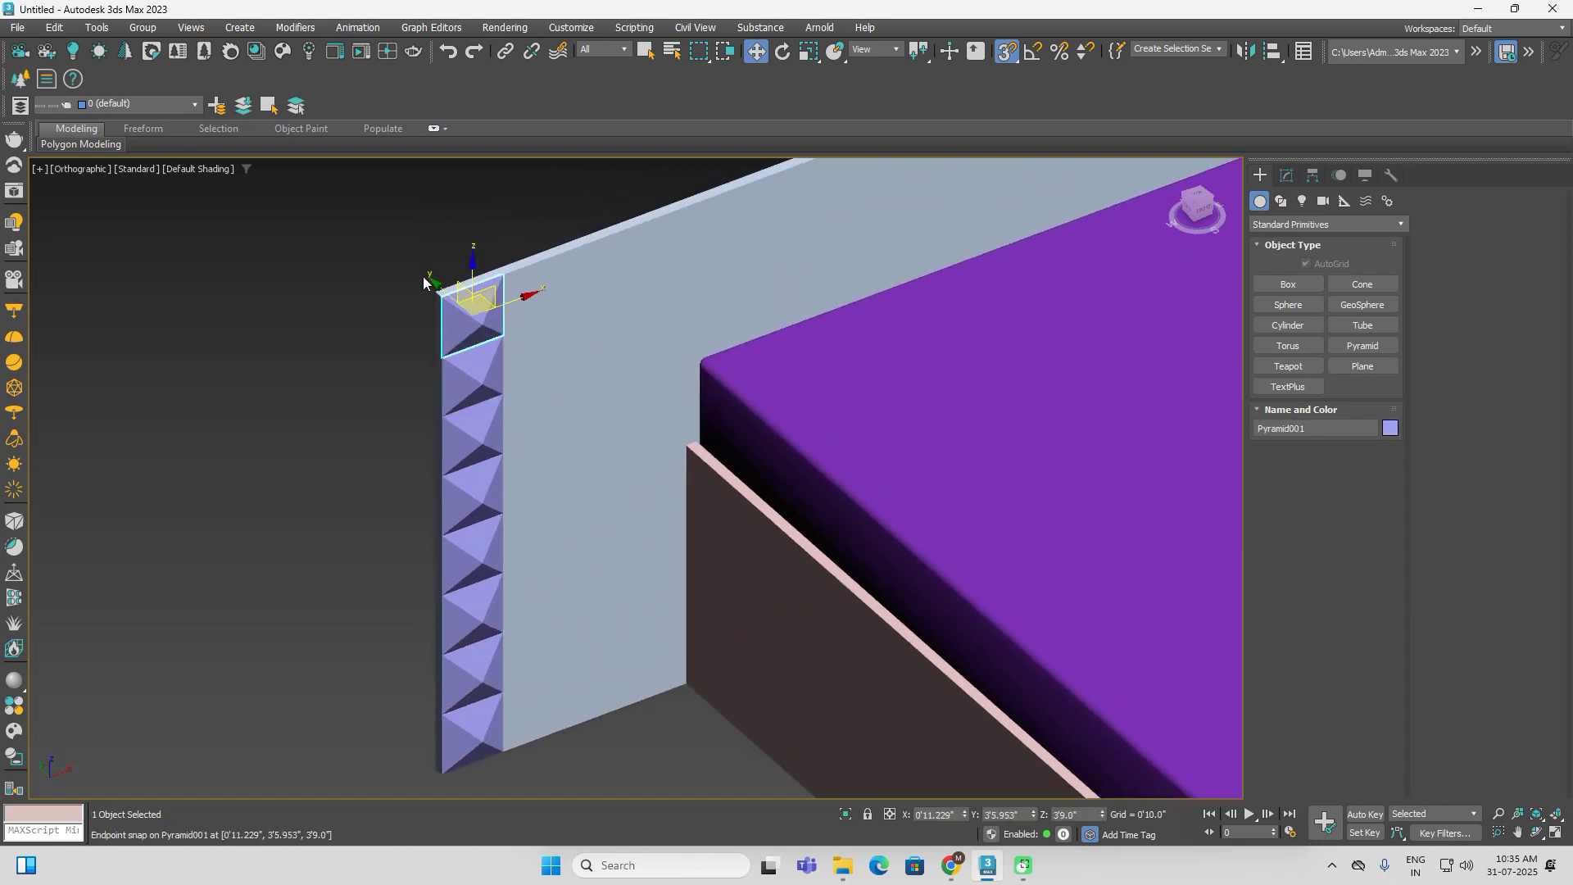
pyautogui.scroll(5, 440, 297)
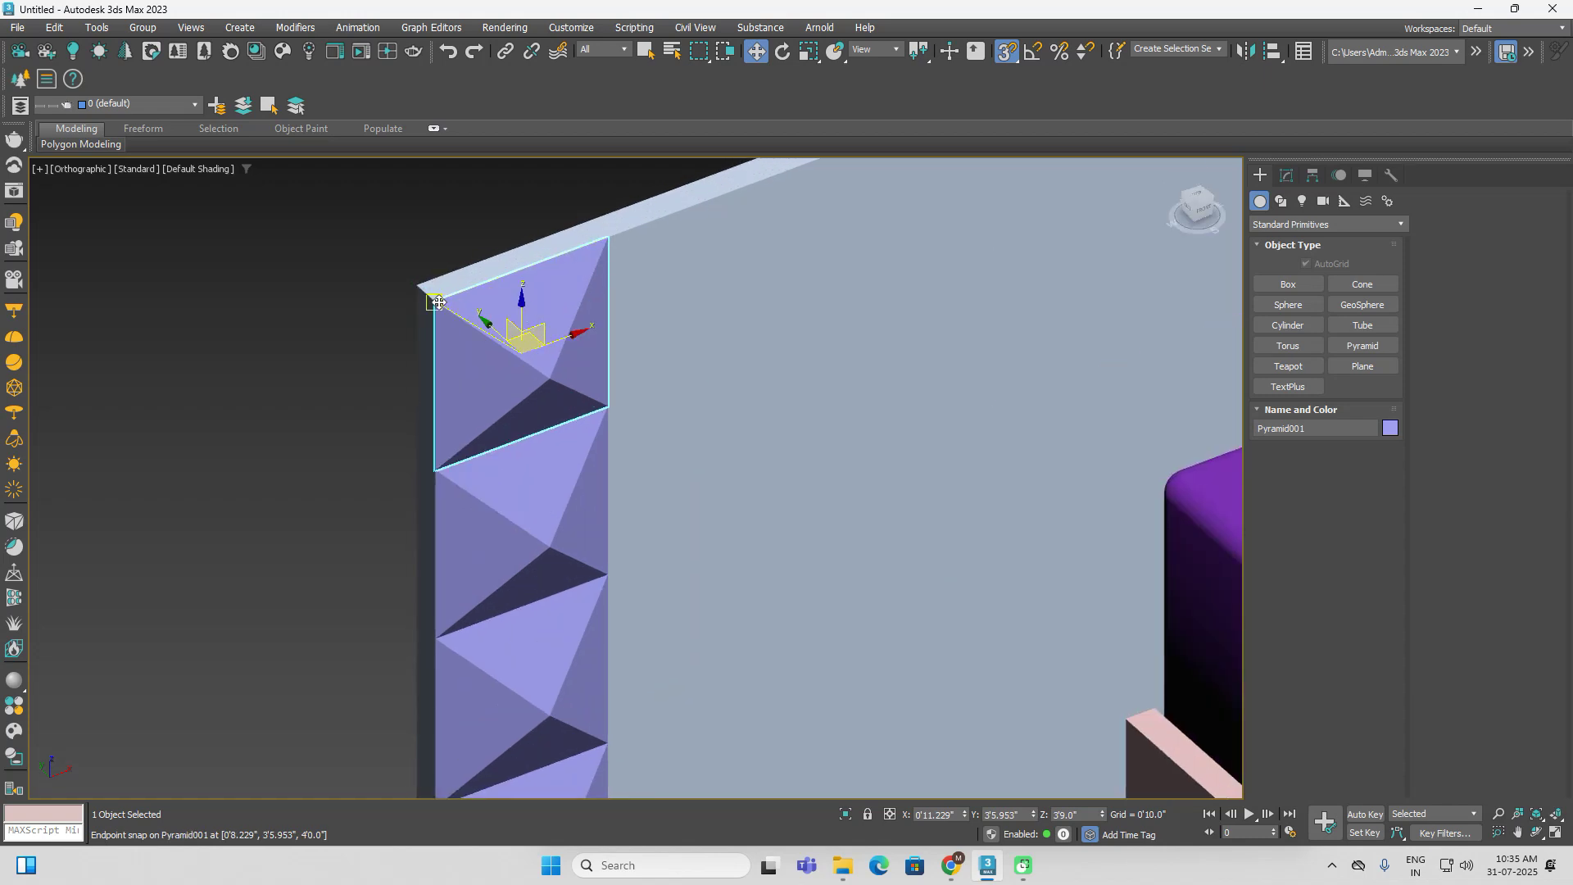
pyautogui.moveTo(439, 302)
pyautogui.keyDown('shift'); pyautogui.mouseDown()
pyautogui.moveTo(481, 332)
pyautogui.moveTo(661, 316)
pyautogui.moveTo(610, 244)
pyautogui.mouseUp(); pyautogui.keyUp('shift')
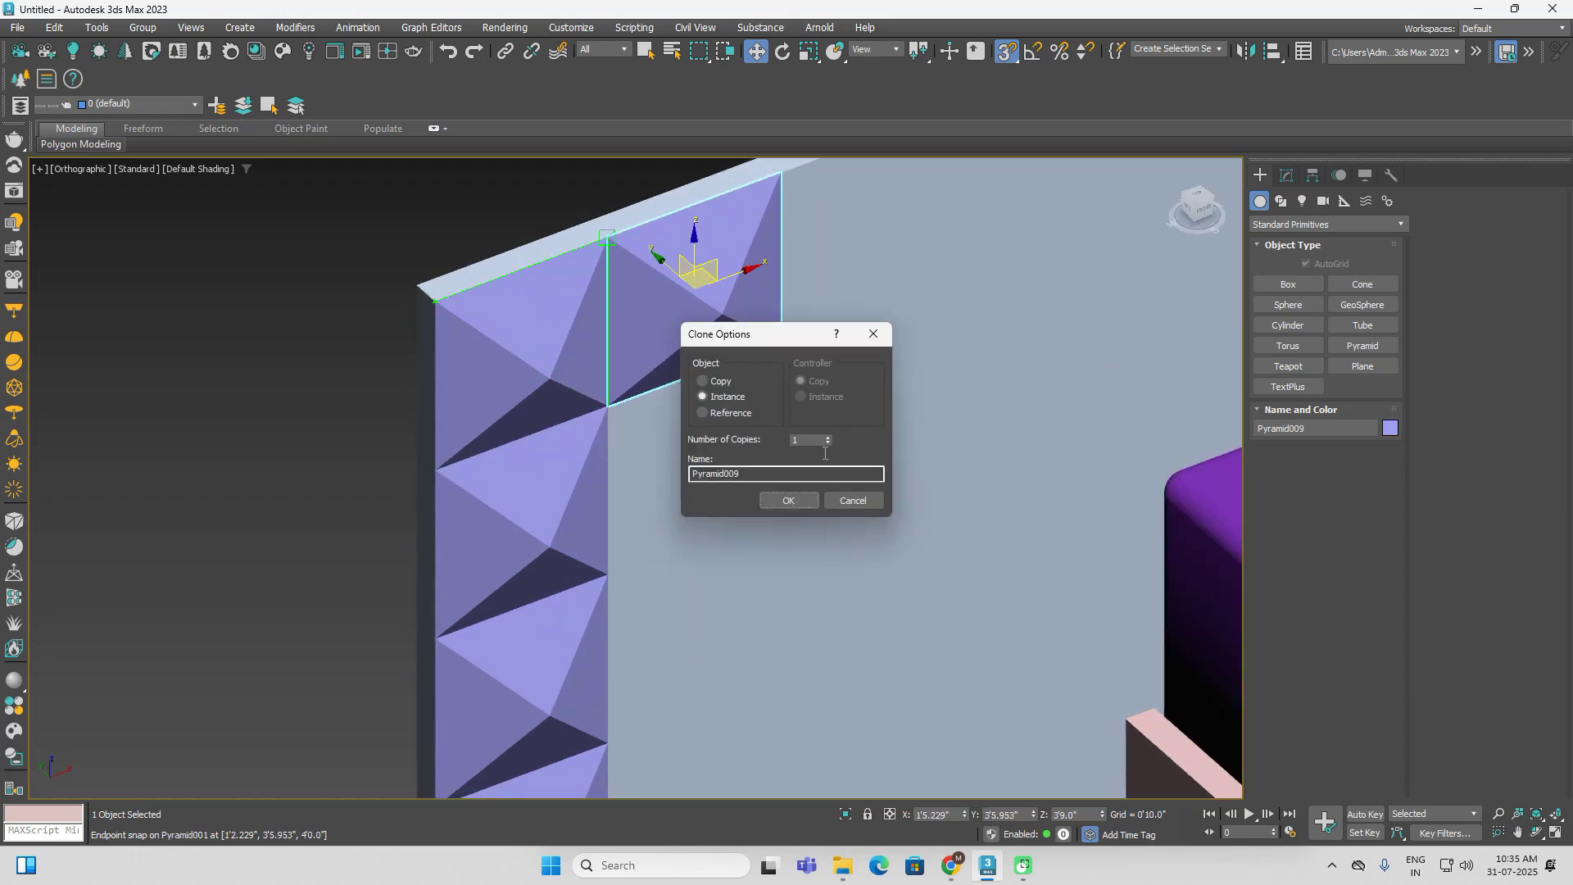
pyautogui.click(852, 501)
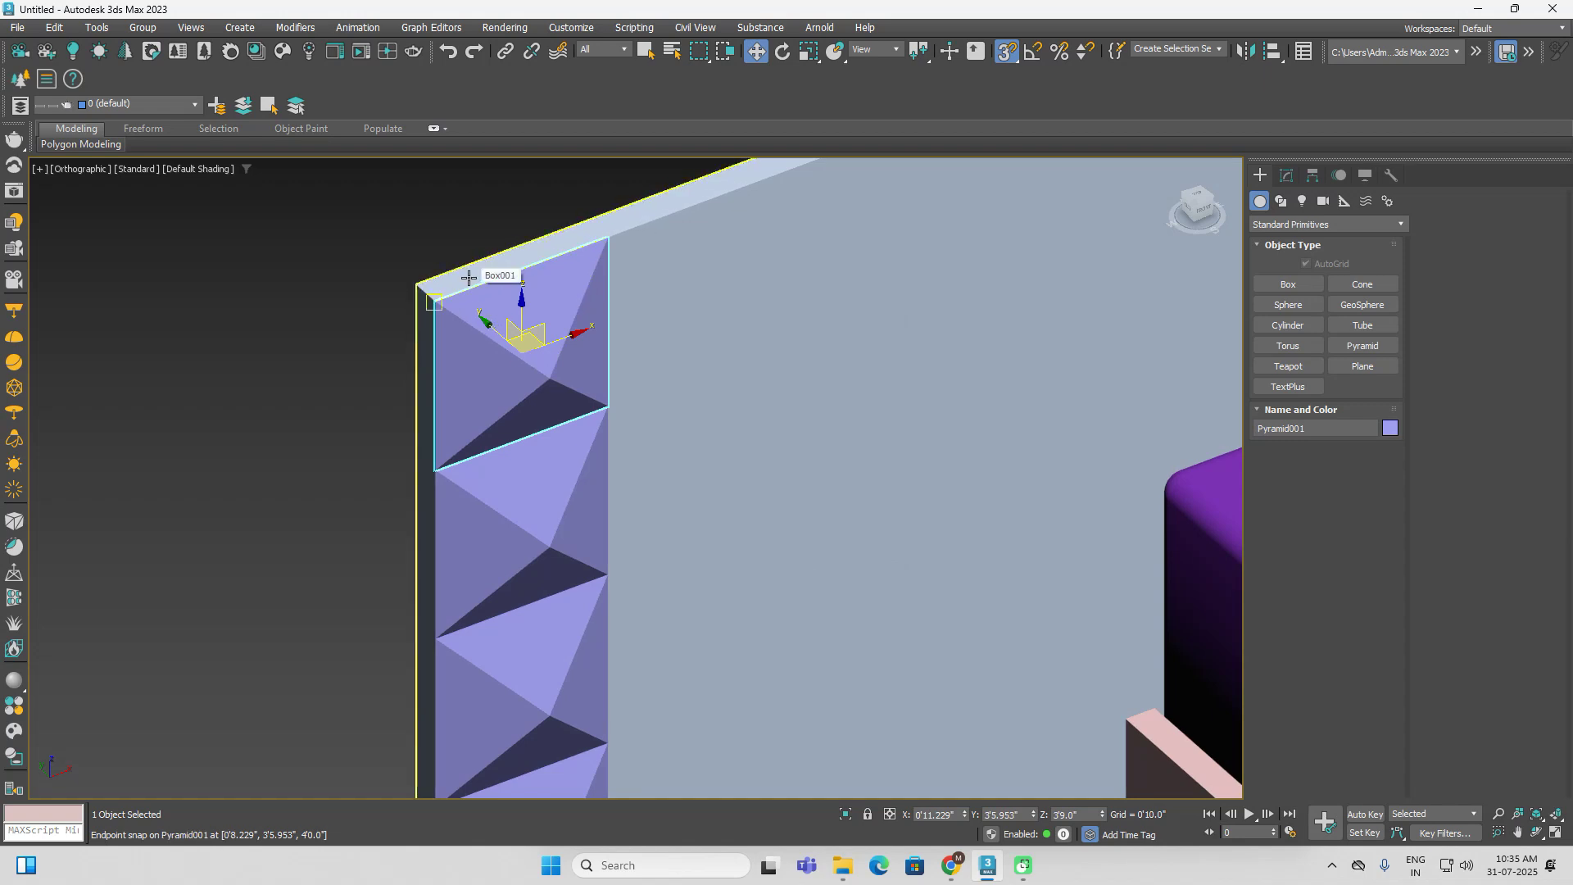
pyautogui.moveTo(434, 303); pyautogui.dragTo(303, 266)
pyautogui.click(829, 500)
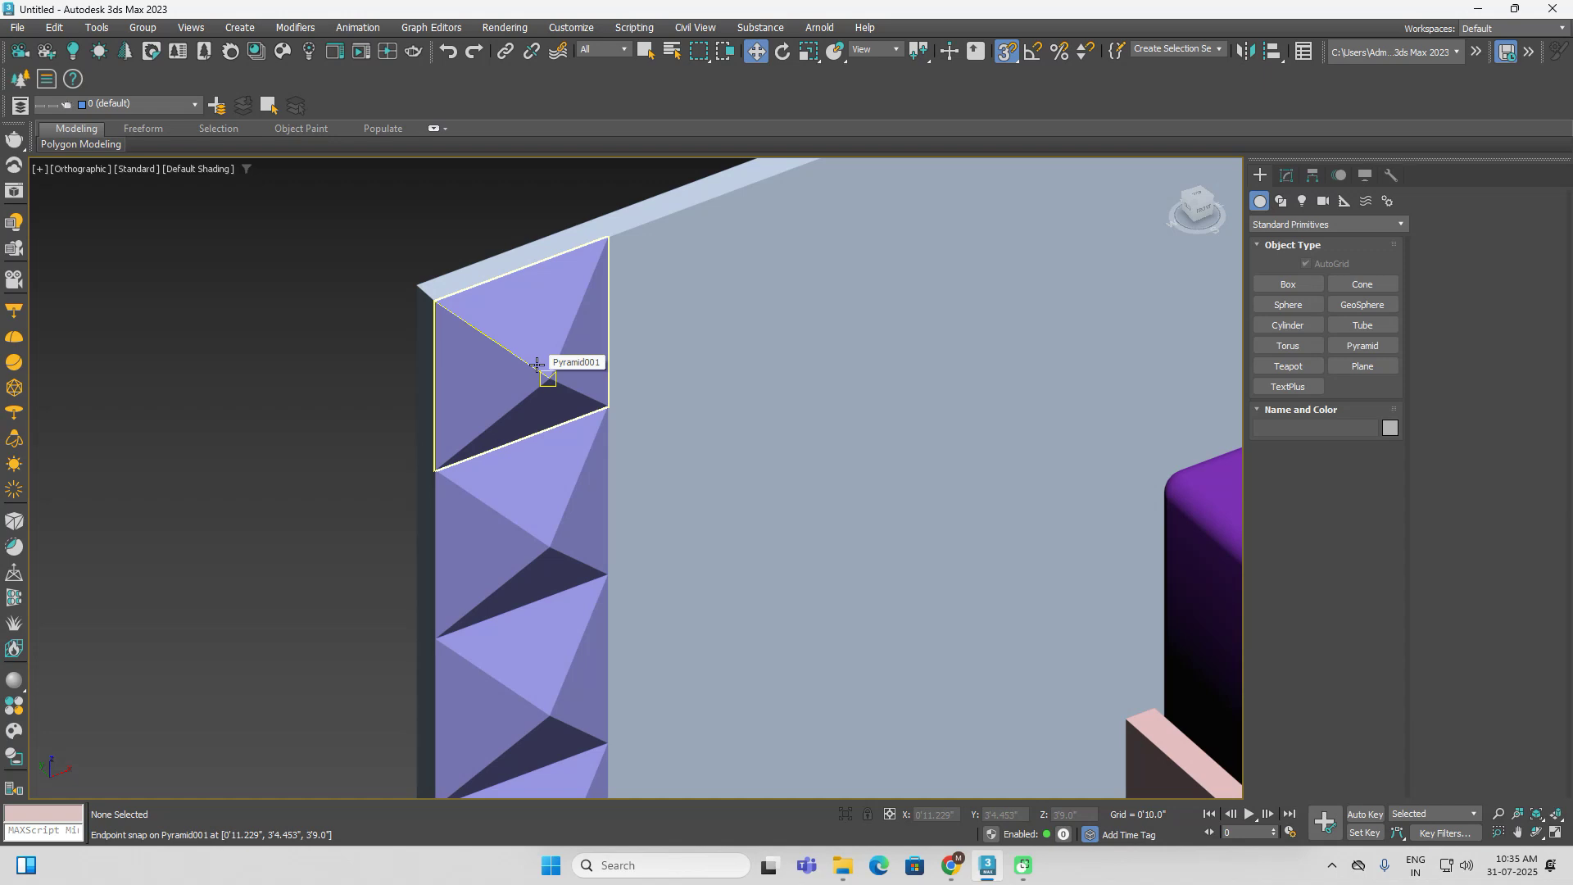
# Clone the headboard's upper corner pyramid edge to edge along the top of the panel as 25 instances
pyautogui.click(537, 365)
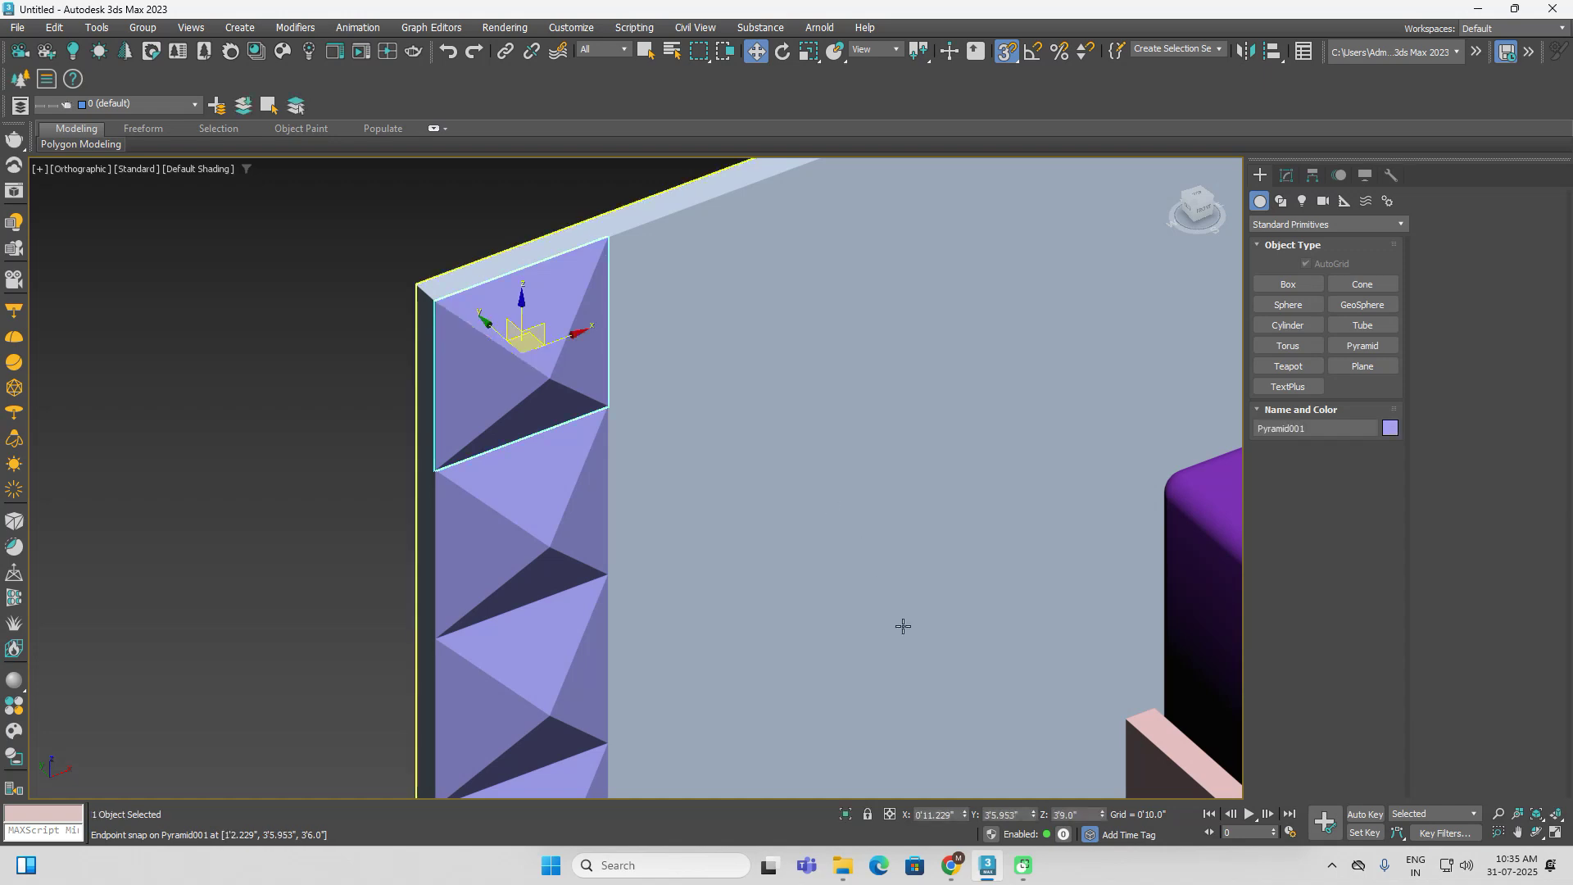
pyautogui.click(867, 816)
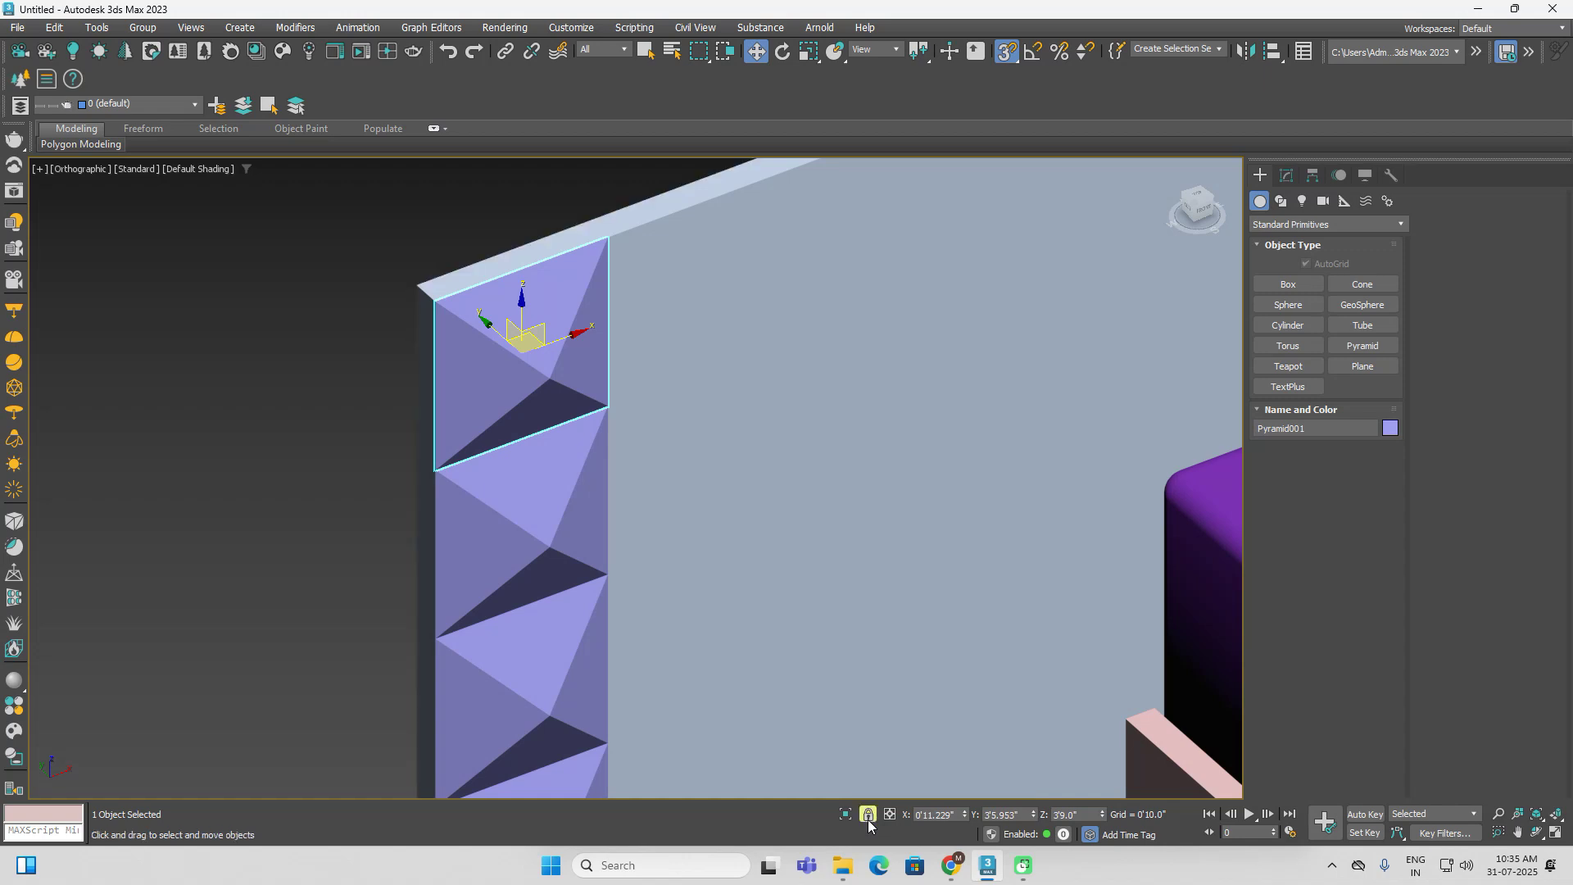
pyautogui.keyDown('shift'); pyautogui.moveTo(204, 200); pyautogui.dragTo(558, 355); pyautogui.keyUp('shift')
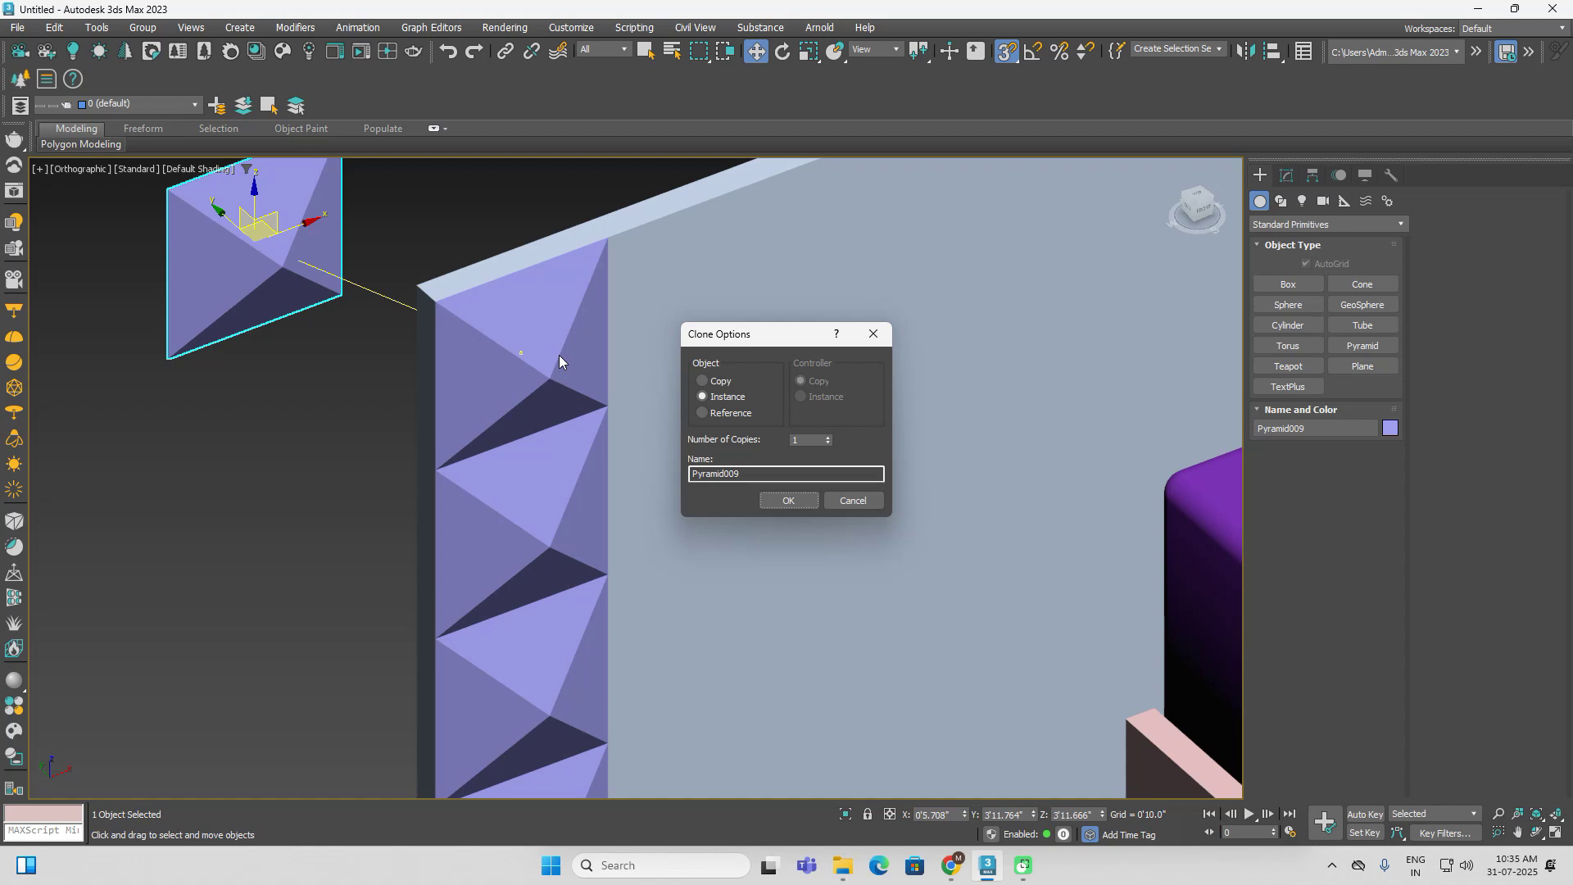
pyautogui.click(862, 503)
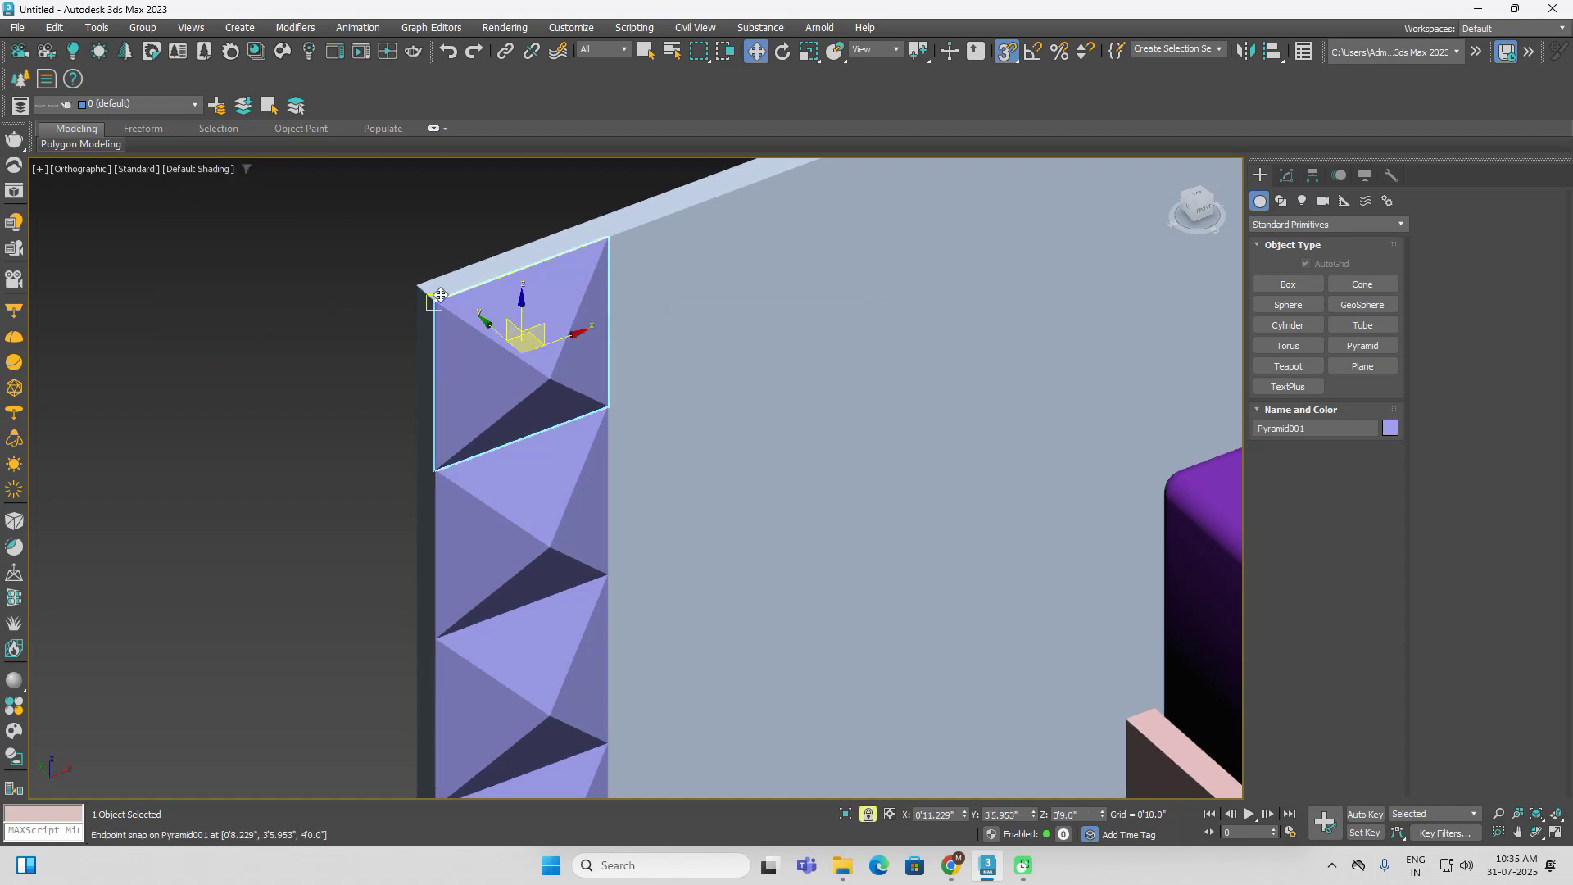
pyautogui.moveTo(497, 359)
pyautogui.keyDown('shift'); pyautogui.mouseDown()
pyautogui.moveTo(765, 369)
pyautogui.moveTo(669, 298)
pyautogui.mouseUp(); pyautogui.keyUp('shift')
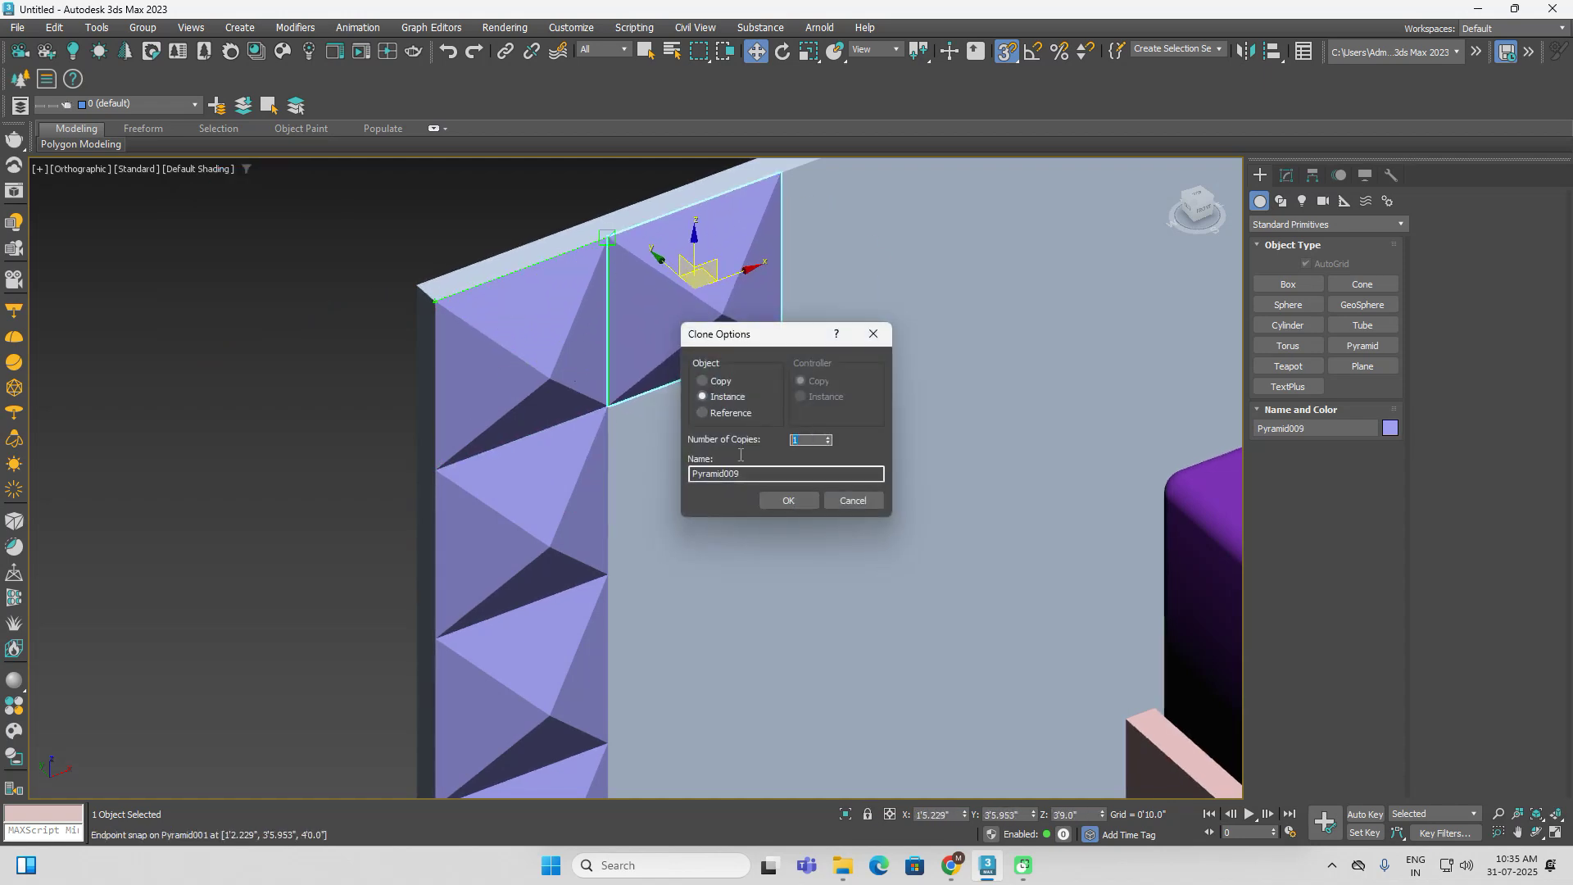
pyautogui.write('5')
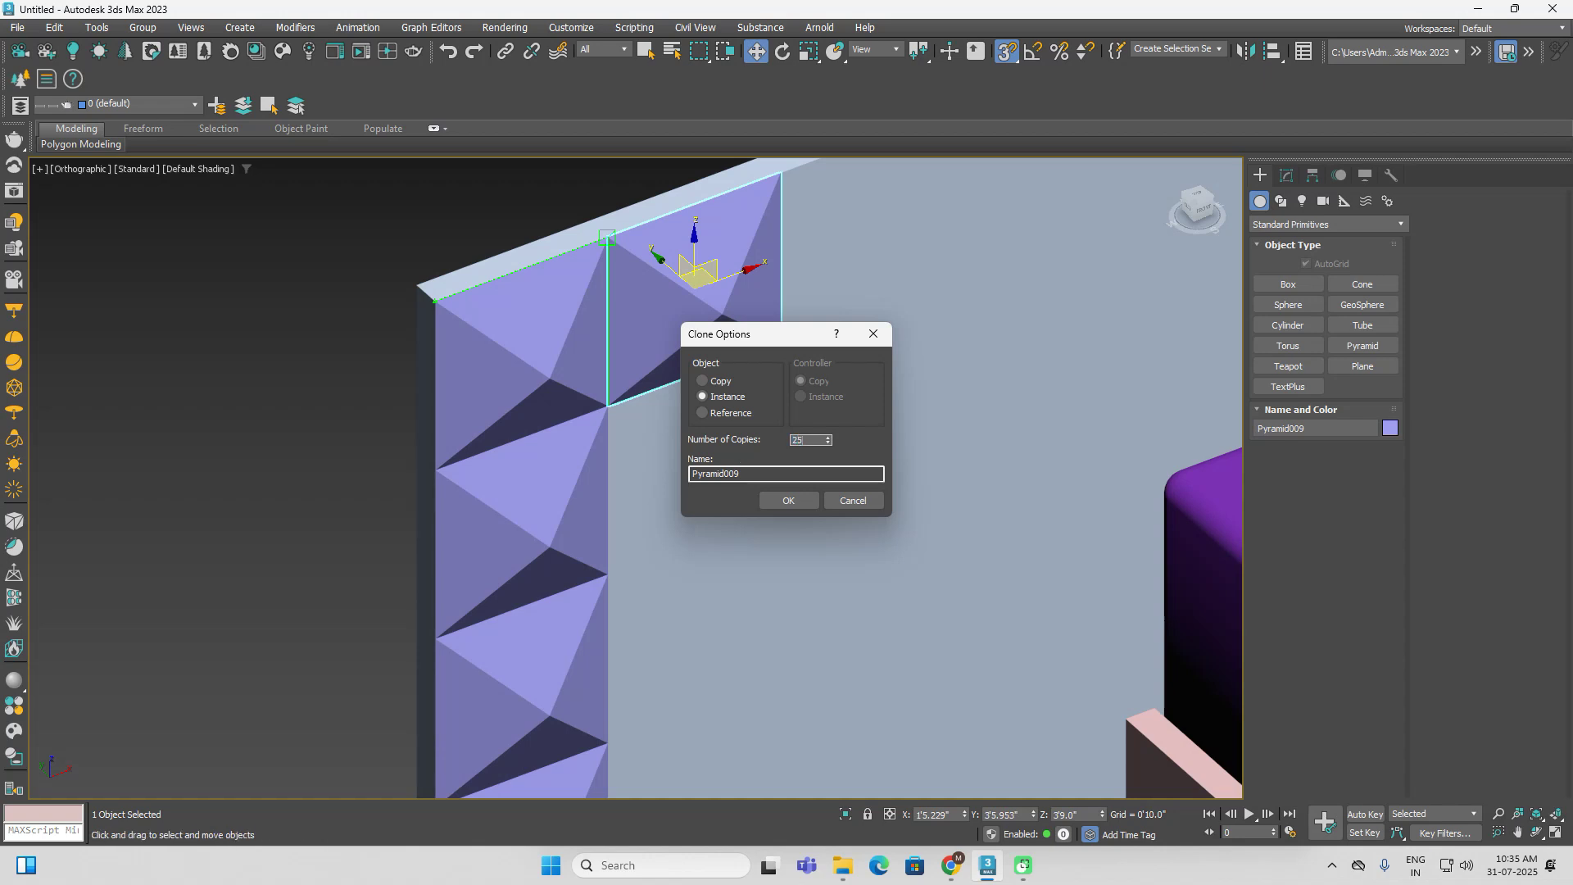
pyautogui.click(788, 500)
pyautogui.scroll(-6, 839, 377)
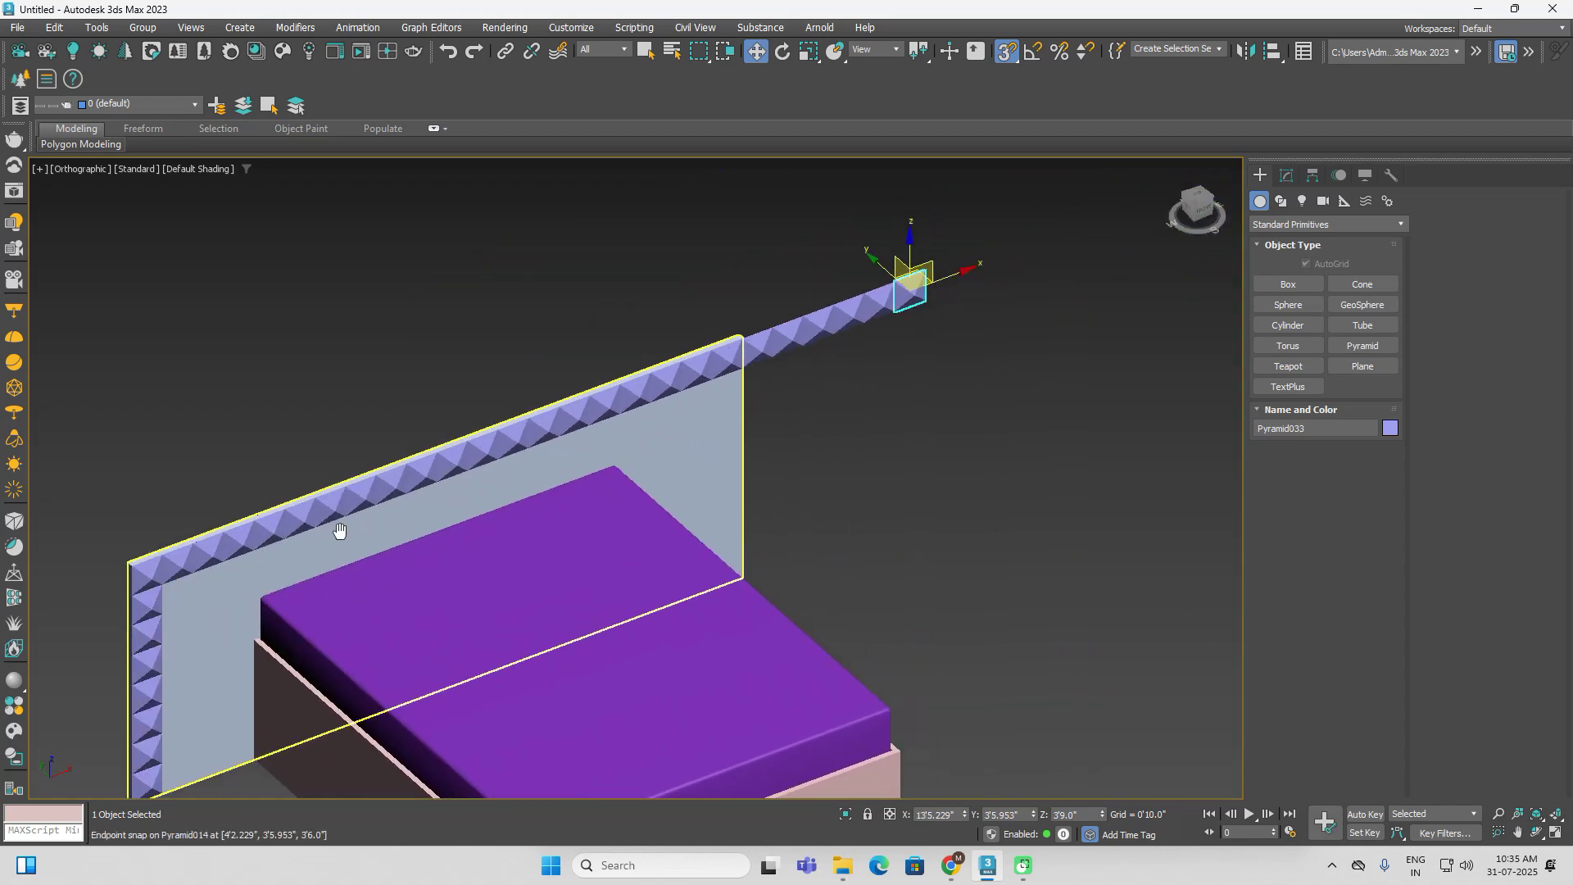
# Delete the surplus pyramids that extend past the far end of the headboard's top edge
pyautogui.scroll(4, 989, 298)
pyautogui.moveTo(578, 235); pyautogui.dragTo(672, 242)
pyautogui.press('Delete')
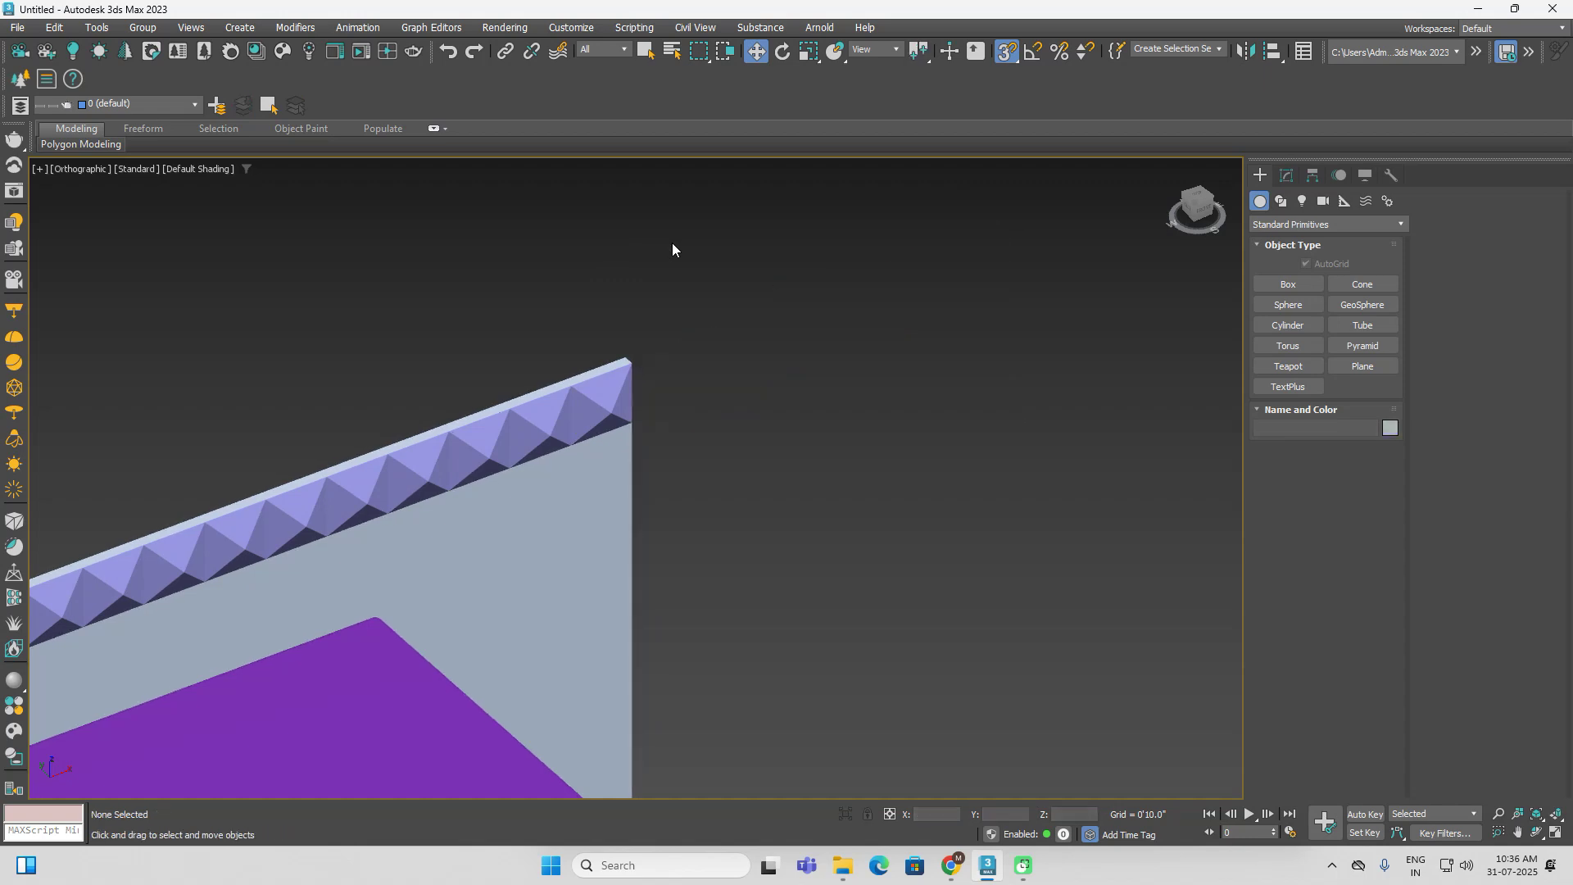
# Clone the last pyramid of the top row down the headboard's side edge as 8 instances, snapping corner to corner
pyautogui.click(607, 392)
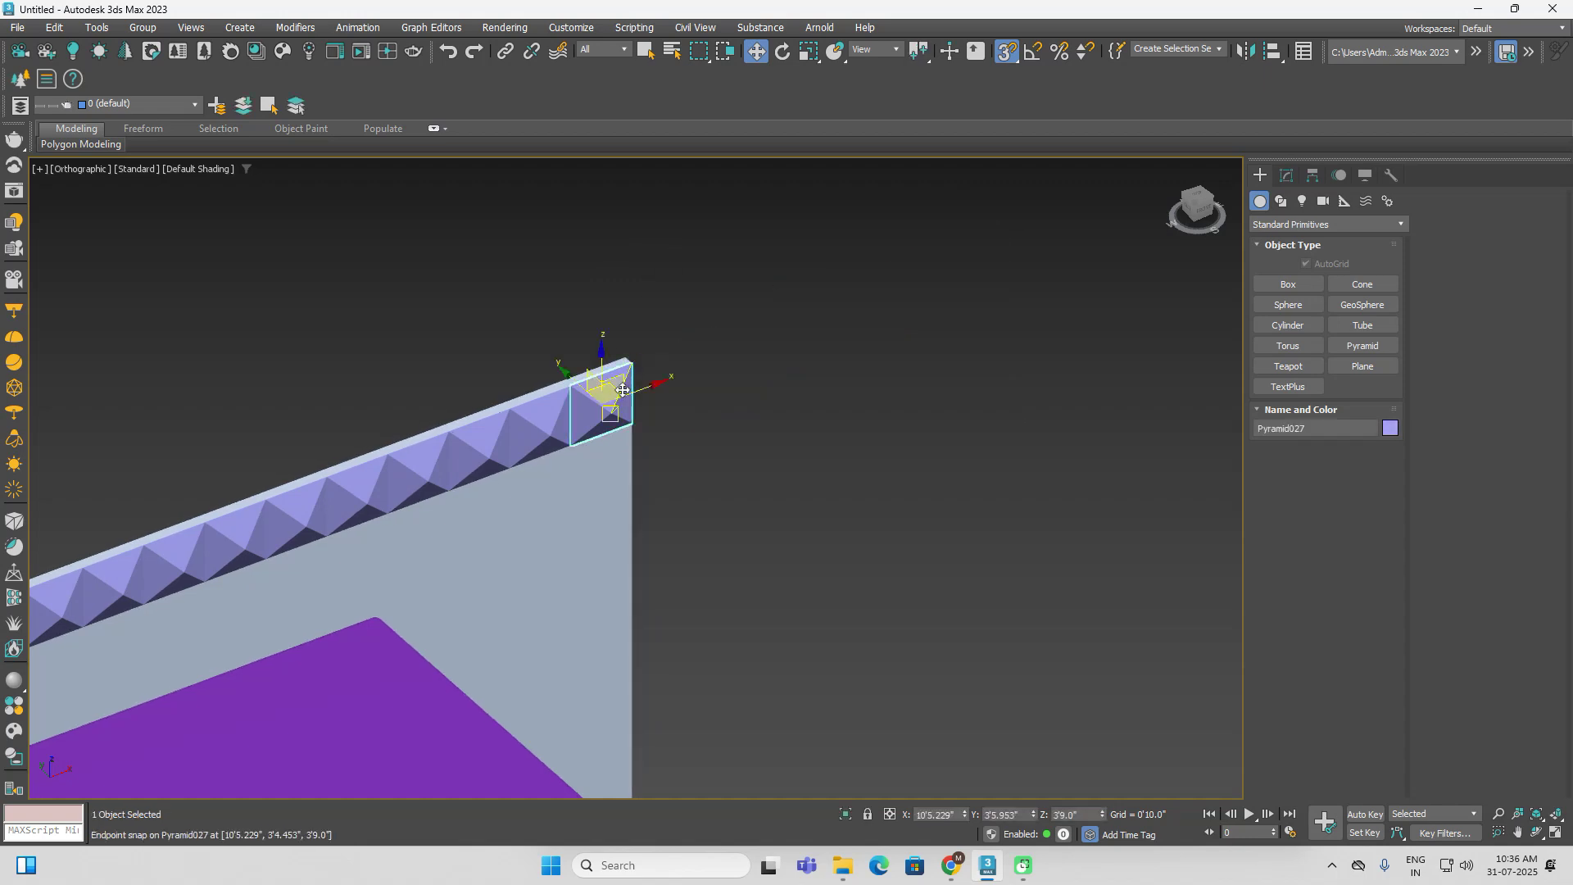
pyautogui.click(868, 813)
pyautogui.scroll(2, 642, 555)
pyautogui.moveTo(643, 327)
pyautogui.keyDown('shift'); pyautogui.mouseDown()
pyautogui.moveTo(653, 526)
pyautogui.moveTo(652, 439)
pyautogui.mouseUp(); pyautogui.keyUp('shift')
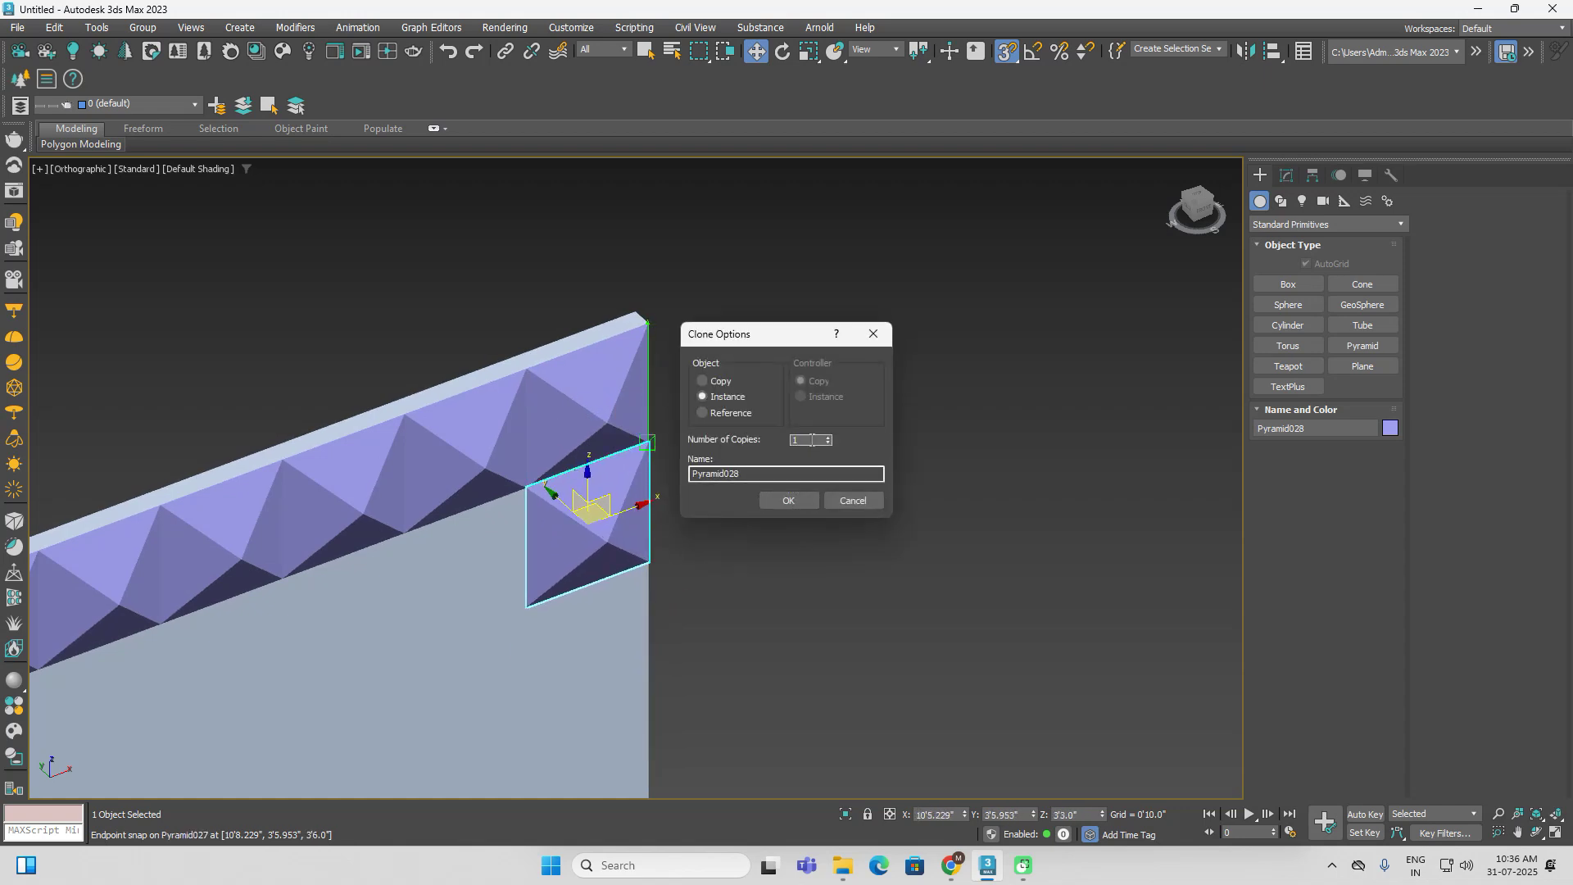
pyautogui.write('8')
pyautogui.click(788, 500)
# Delete the extra pyramid that hangs below the headboard at the end of the new side column
pyautogui.scroll(-3, 818, 411)
pyautogui.keyDown('alt'); pyautogui.moveTo(940, 477); pyautogui.dragTo(830, 463, button='middle'); pyautogui.keyUp('alt')
pyautogui.click(769, 690)
pyautogui.click(722, 678)
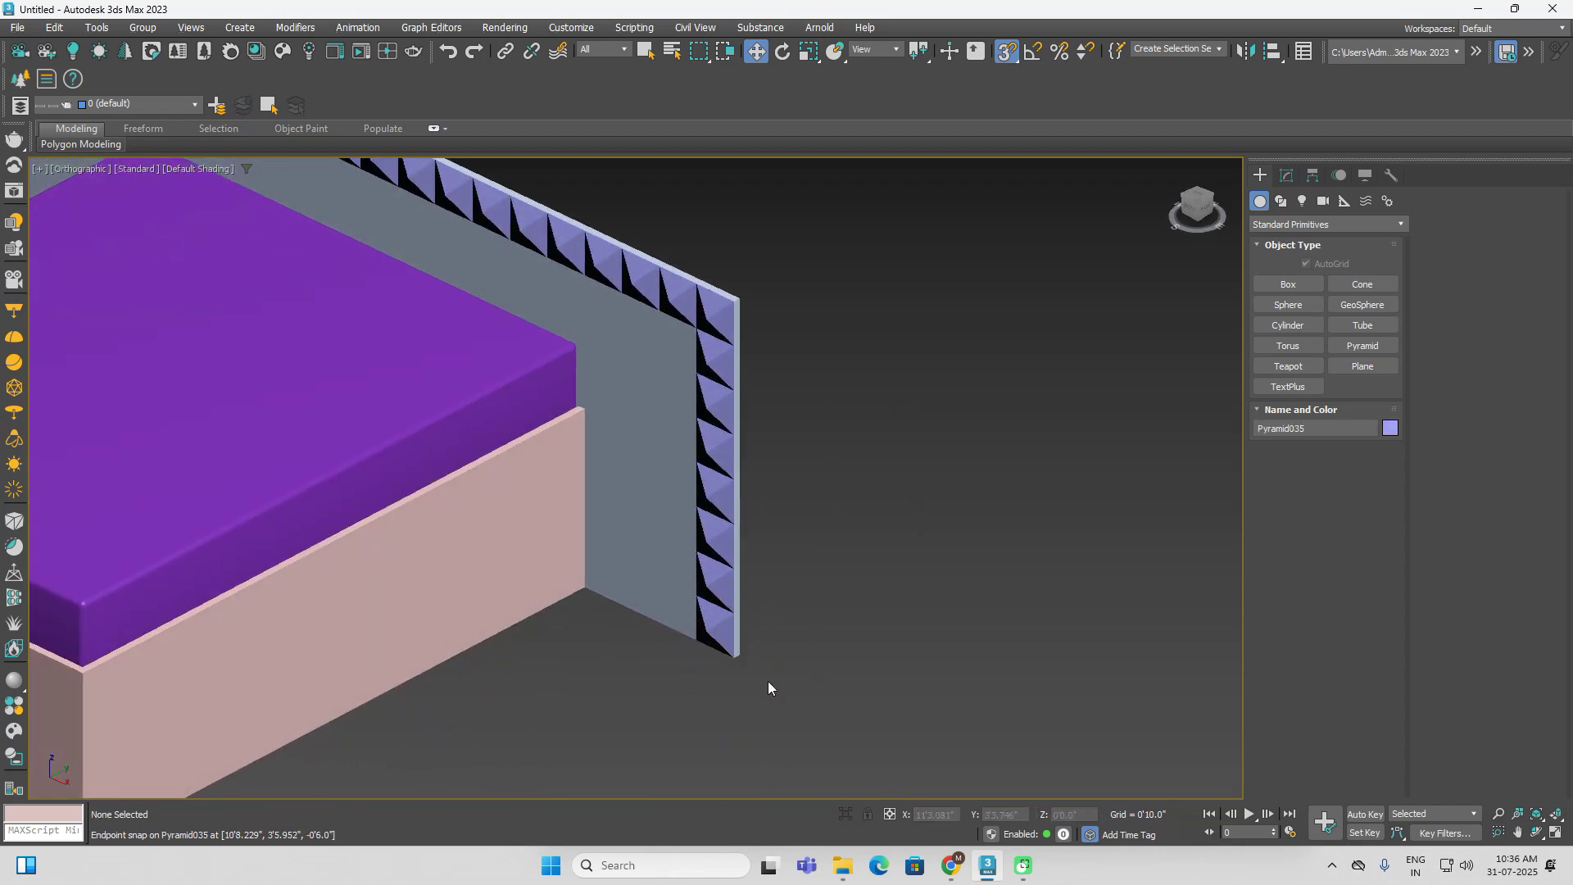
pyautogui.press('Delete')
# Change the object color of the grouped bed base to white
pyautogui.scroll(-4, 803, 642)
pyautogui.keyDown('alt'); pyautogui.moveTo(766, 676); pyautogui.dragTo(843, 527, button='middle'); pyautogui.keyUp('alt')
pyautogui.click(713, 635)
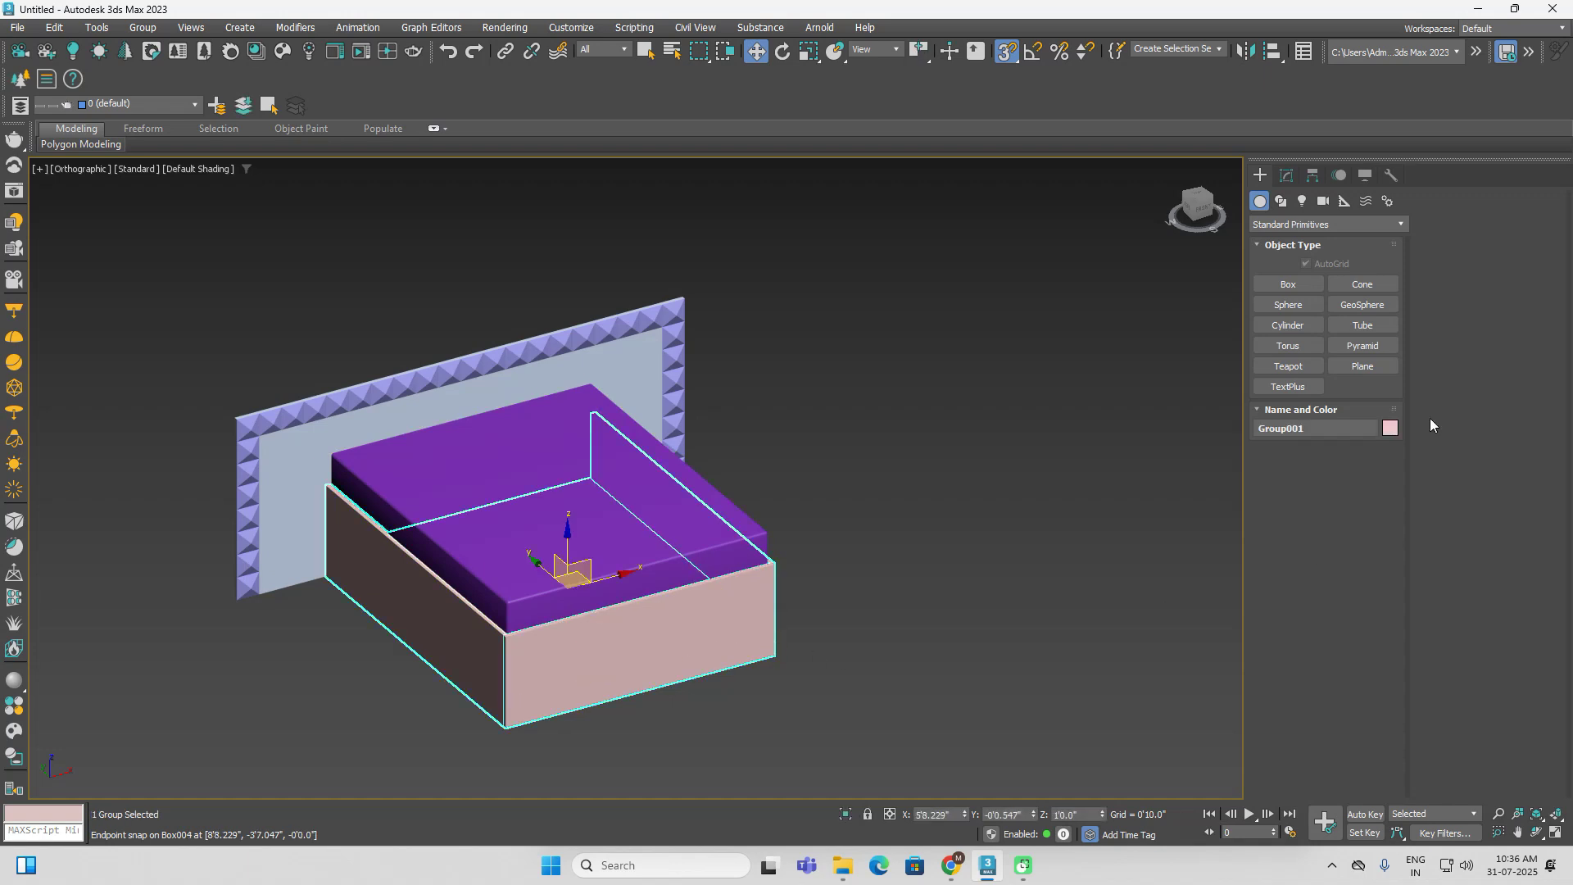
pyautogui.click(1390, 428)
pyautogui.click(1147, 468)
pyautogui.click(1083, 521)
pyautogui.click(1124, 338)
# Change the object color of the purple mattress to gray
pyautogui.click(766, 504)
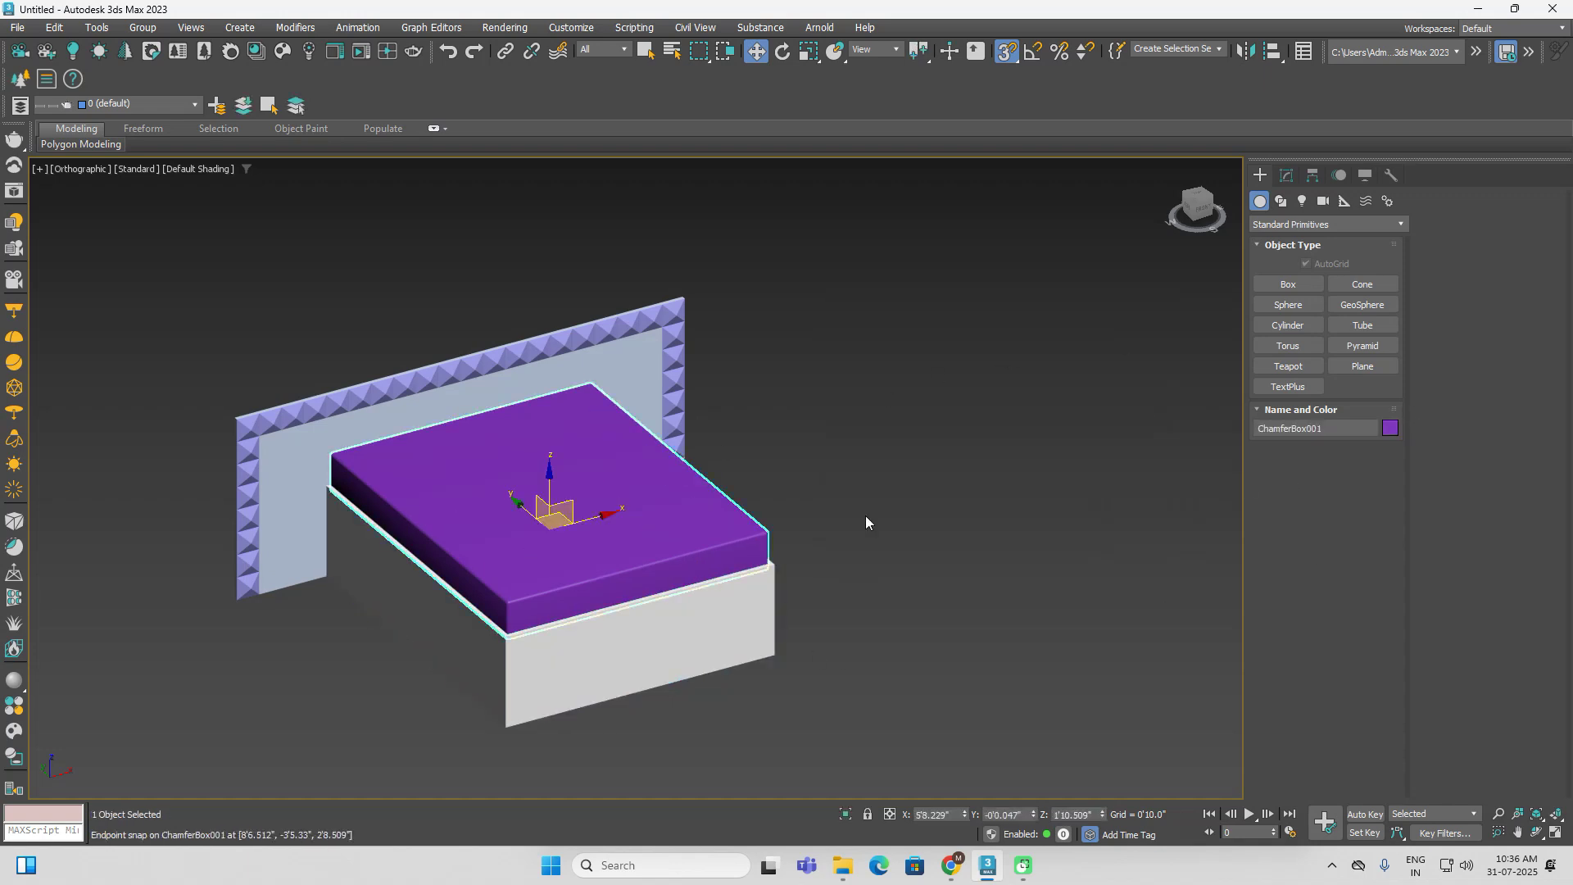
pyautogui.click(1390, 428)
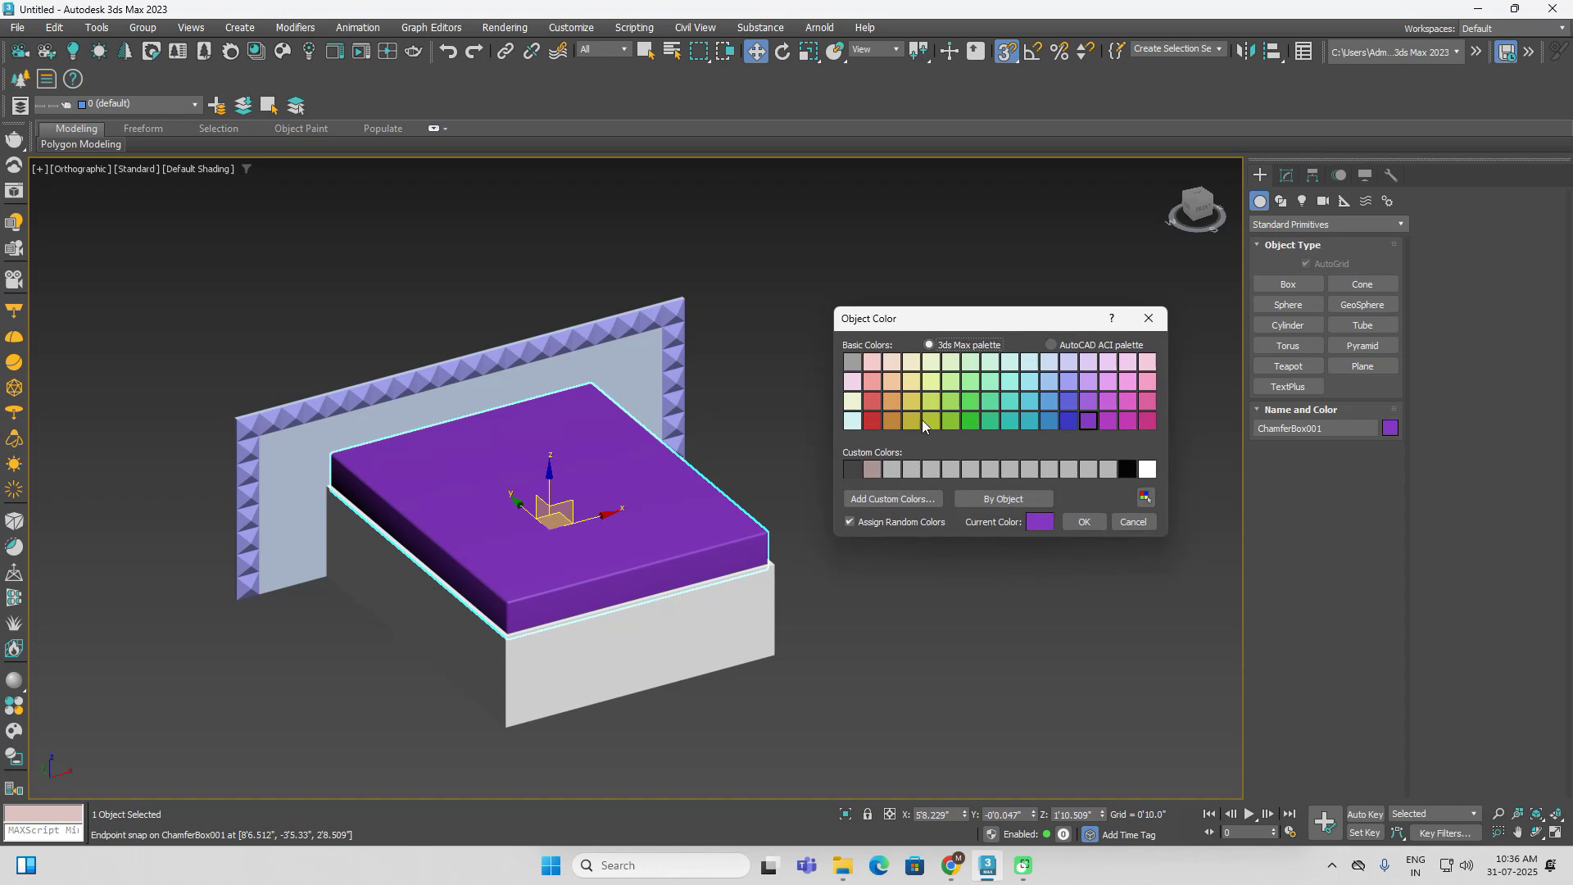
pyautogui.click(857, 362)
pyautogui.click(1088, 520)
pyautogui.click(831, 406)
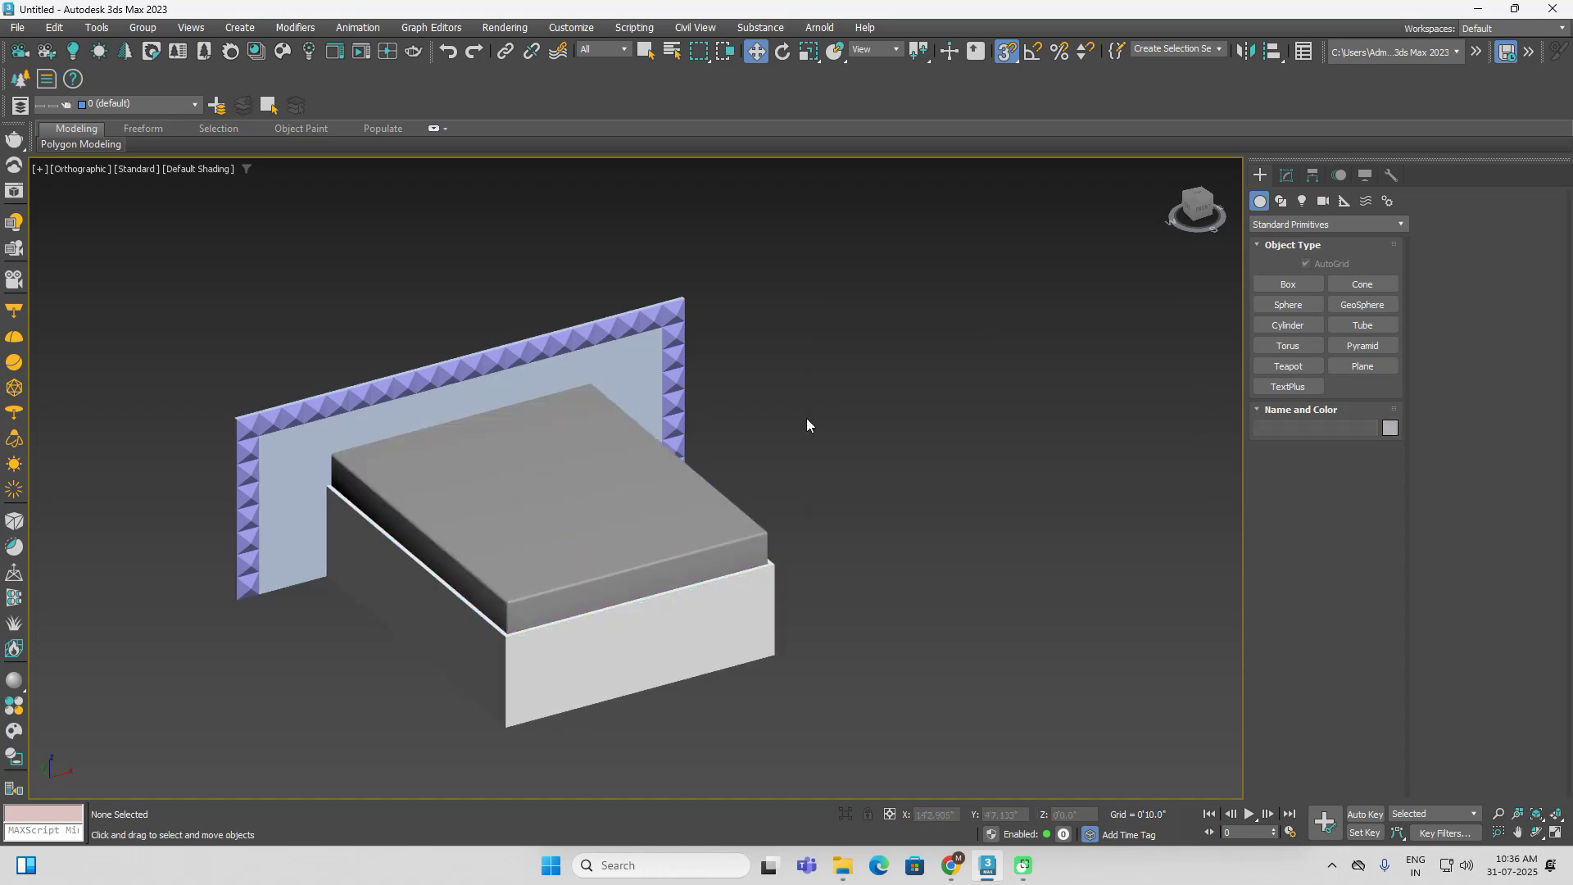
# Change the object color of the headboard's back panel to orange-brown
pyautogui.moveTo(831, 407); pyautogui.dragTo(941, 421, button='middle')
pyautogui.scroll(3, 471, 549)
pyautogui.click(414, 467)
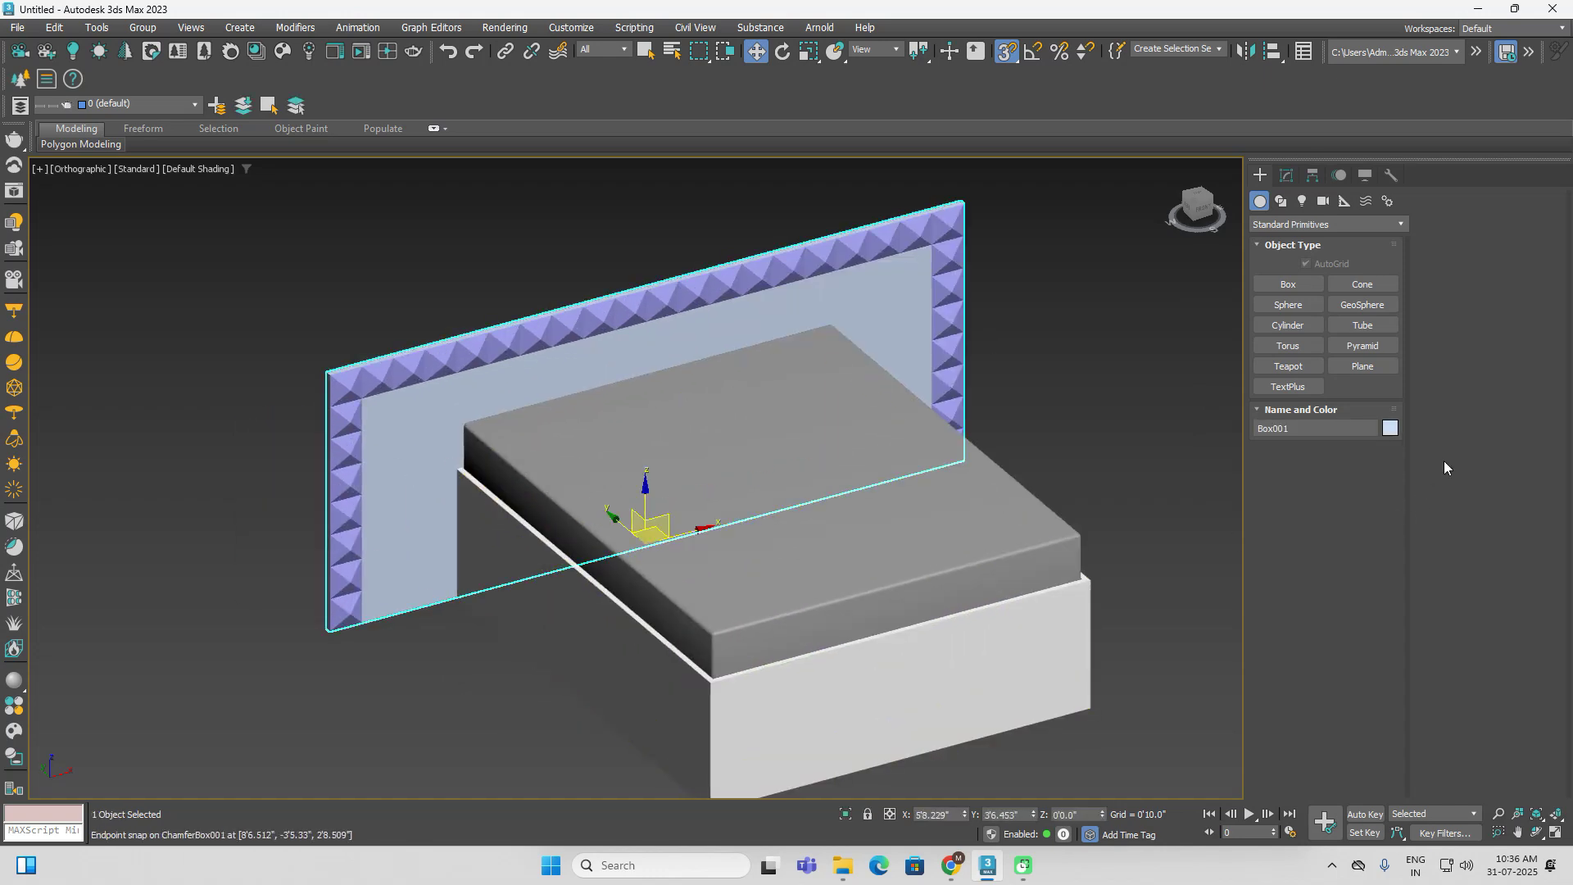
pyautogui.click(1390, 427)
pyautogui.click(892, 419)
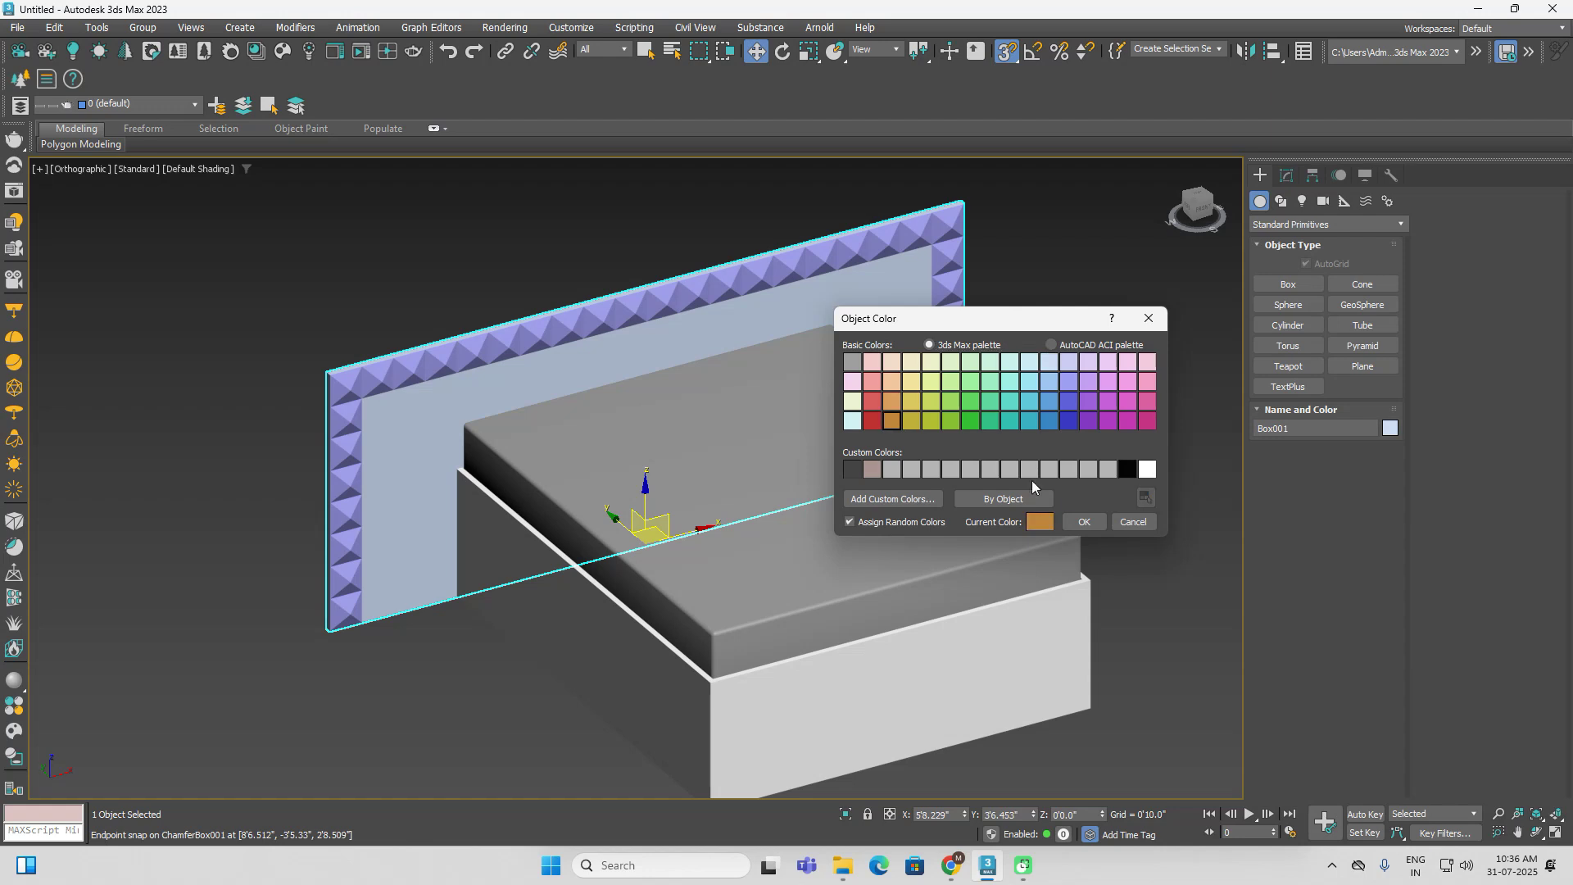
pyautogui.click(1083, 521)
pyautogui.click(1091, 298)
# In the top view, select the headboard panel and its whole row of pyramids with a selection window
pyautogui.scroll(4, 302, 625)
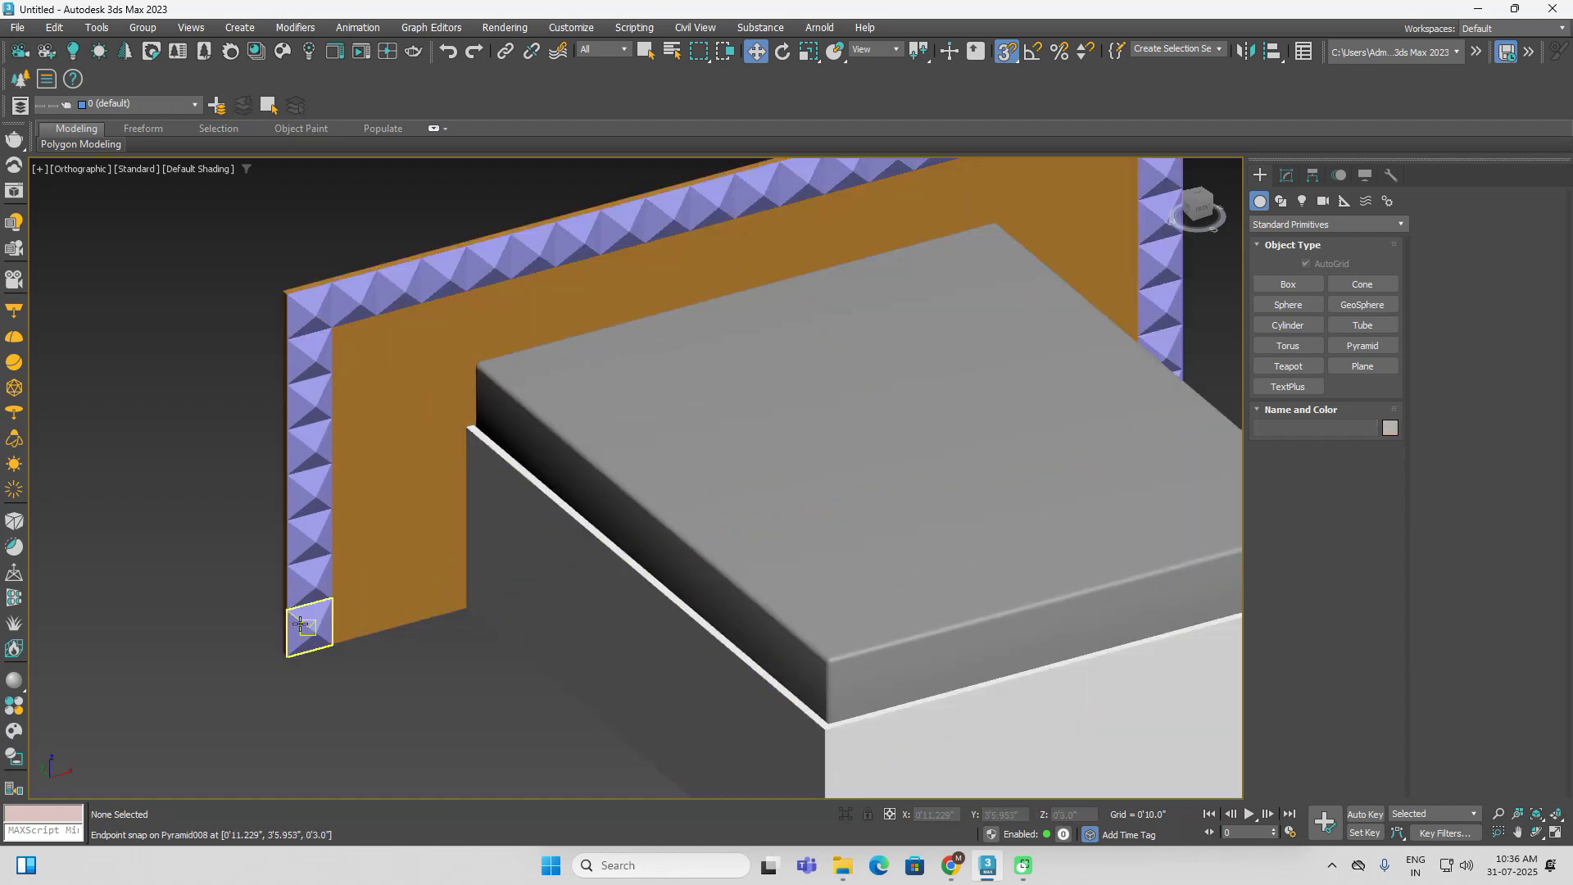
pyautogui.click(302, 625)
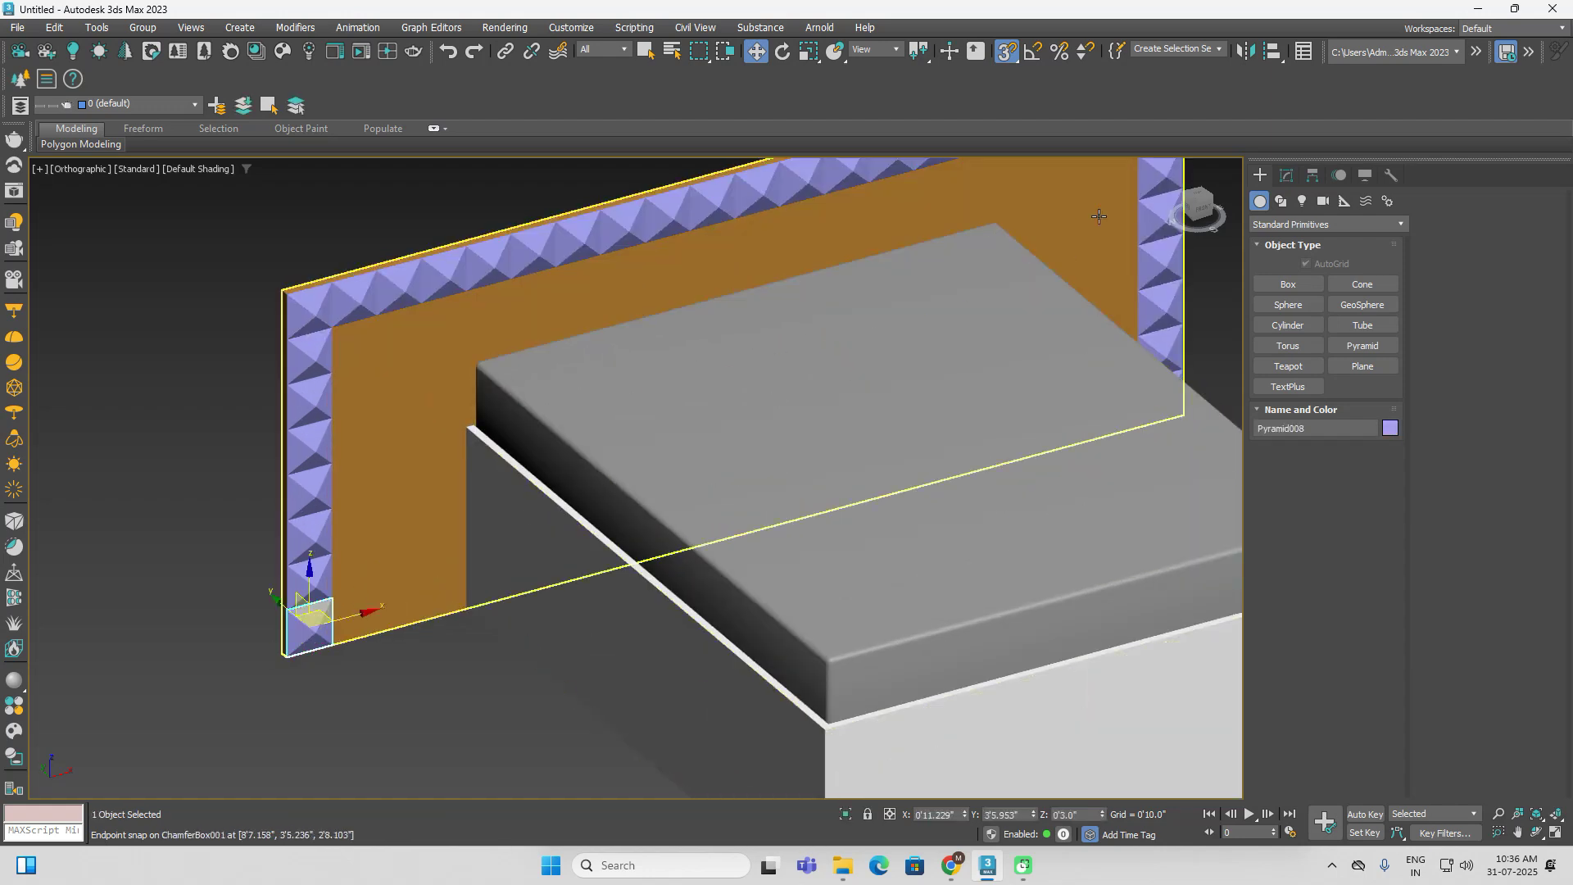
pyautogui.click(1192, 200)
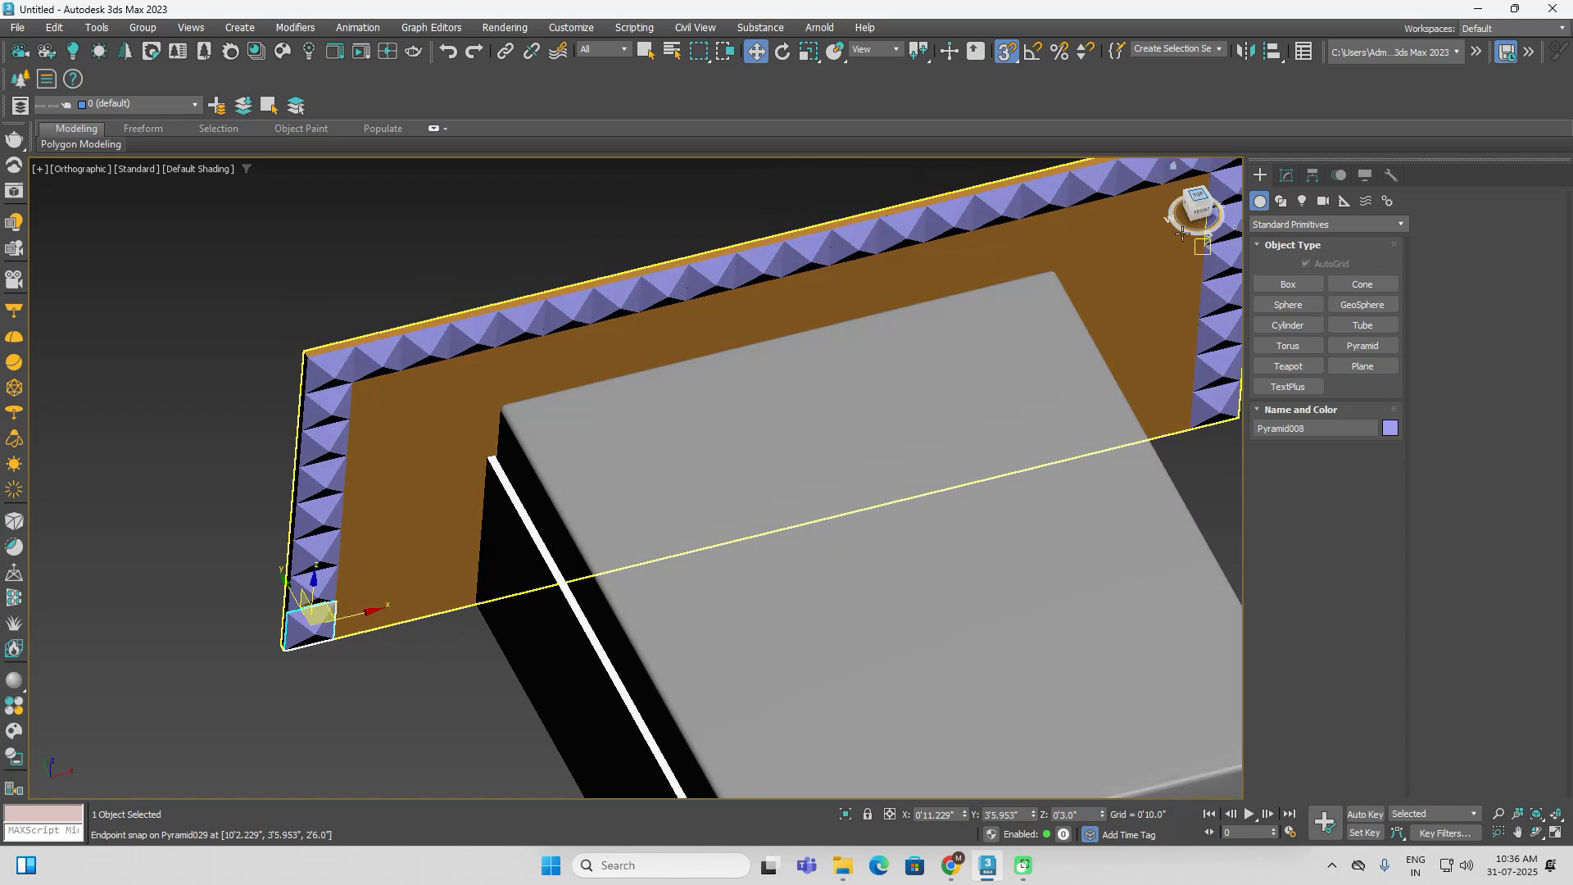
pyautogui.moveTo(1057, 382); pyautogui.dragTo(918, 287, button='middle')
pyautogui.scroll(-3, 794, 340)
pyautogui.moveTo(906, 495); pyautogui.dragTo(1028, 511)
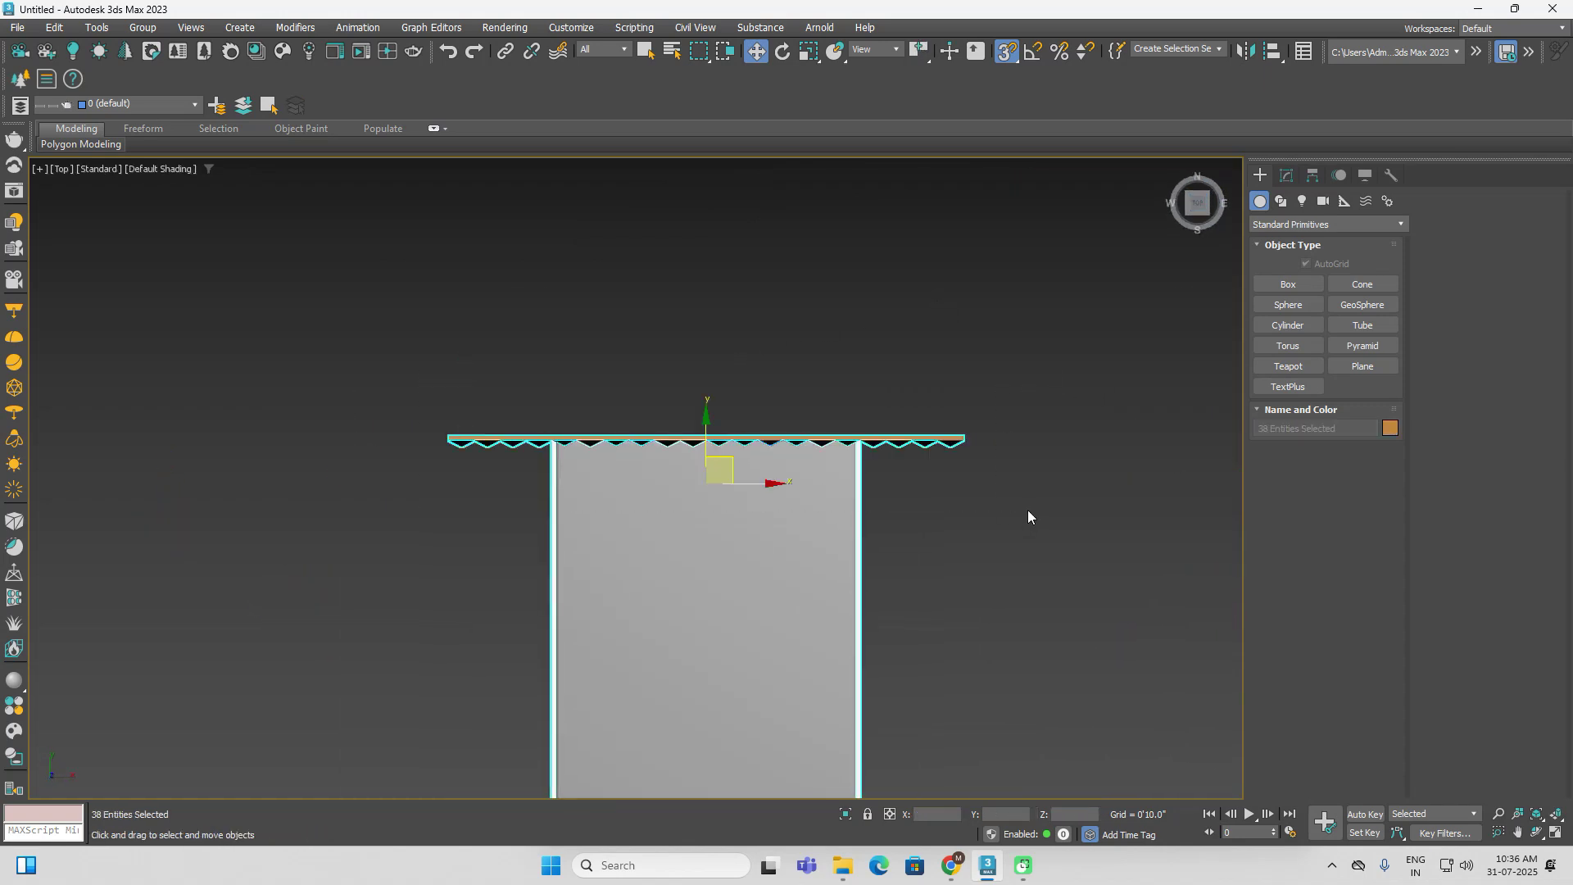
pyautogui.moveTo(989, 536); pyautogui.dragTo(997, 463, button='middle')
pyautogui.scroll(2, 931, 408)
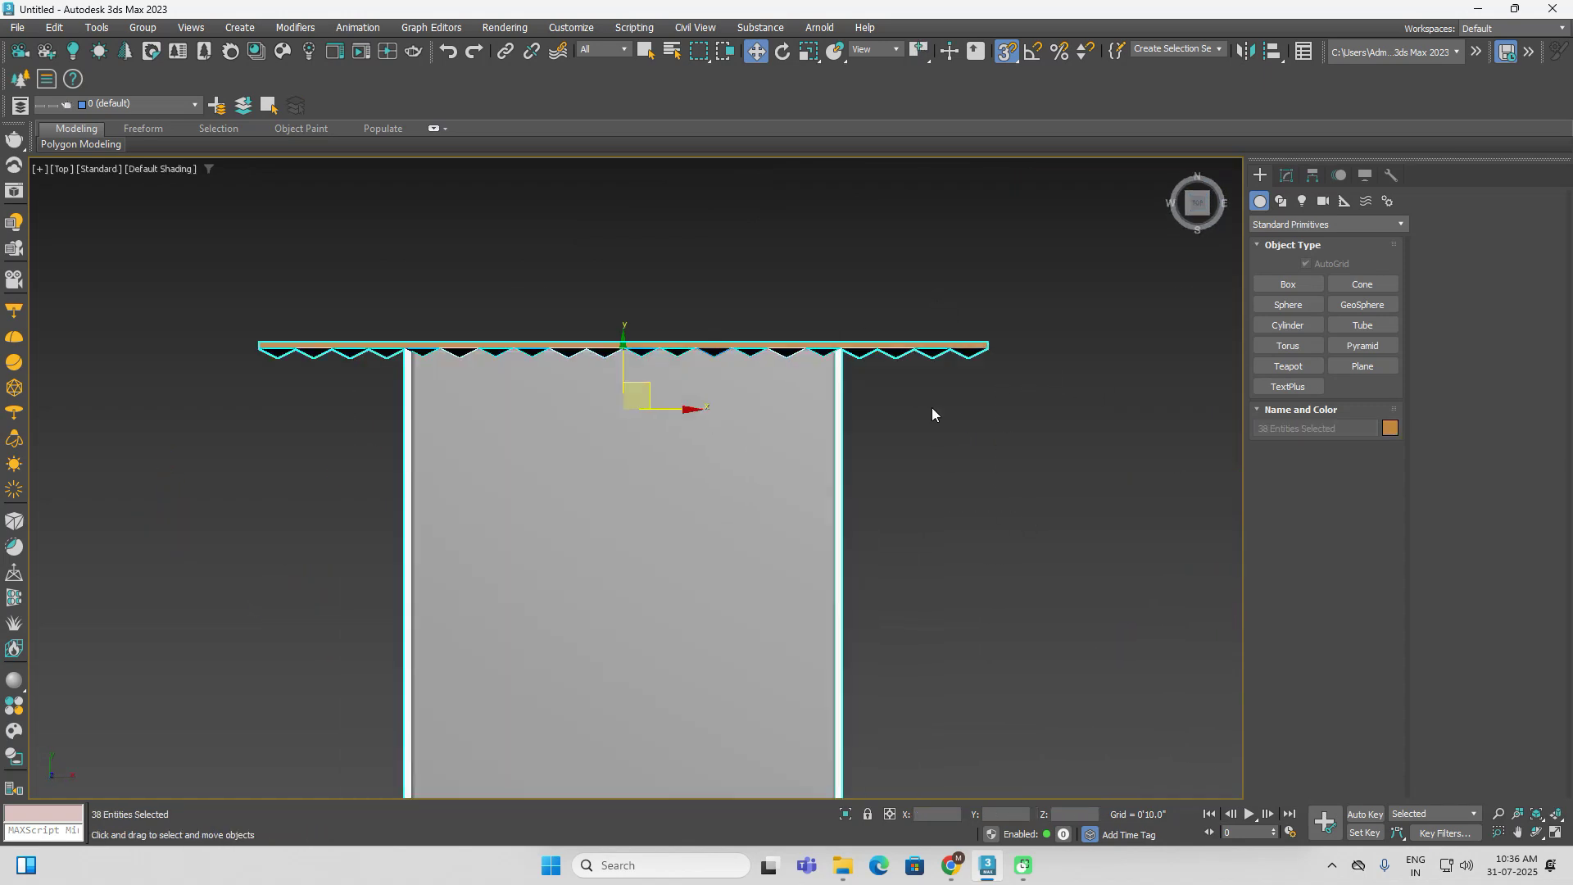
pyautogui.scroll(2, 932, 406)
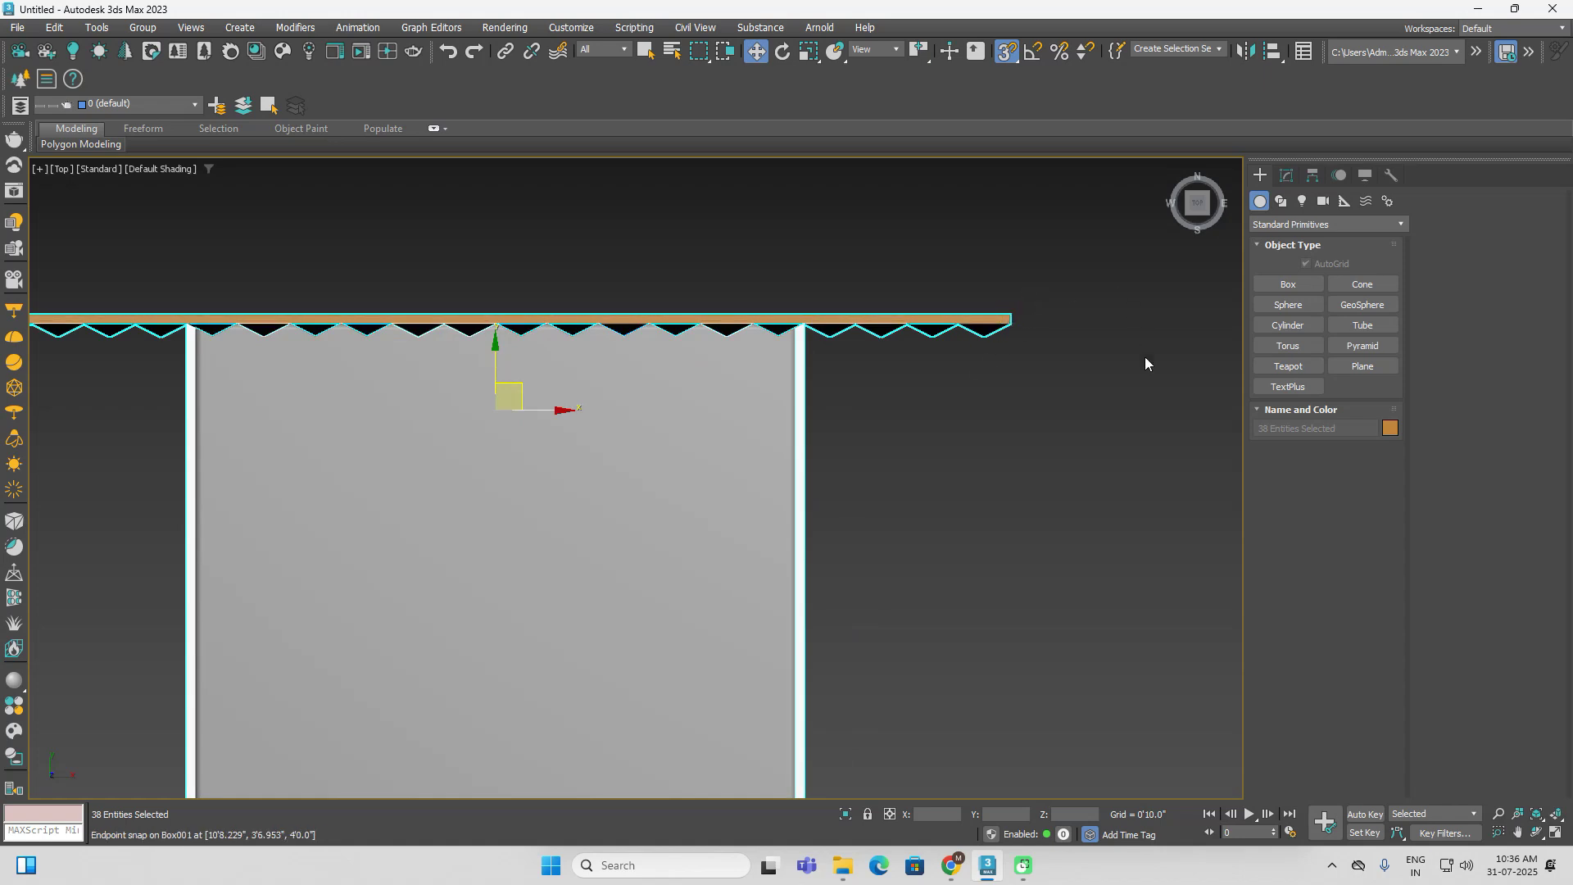
pyautogui.scroll(-2, 931, 451)
pyautogui.scroll(6, 857, 481)
pyautogui.scroll(-6, 818, 450)
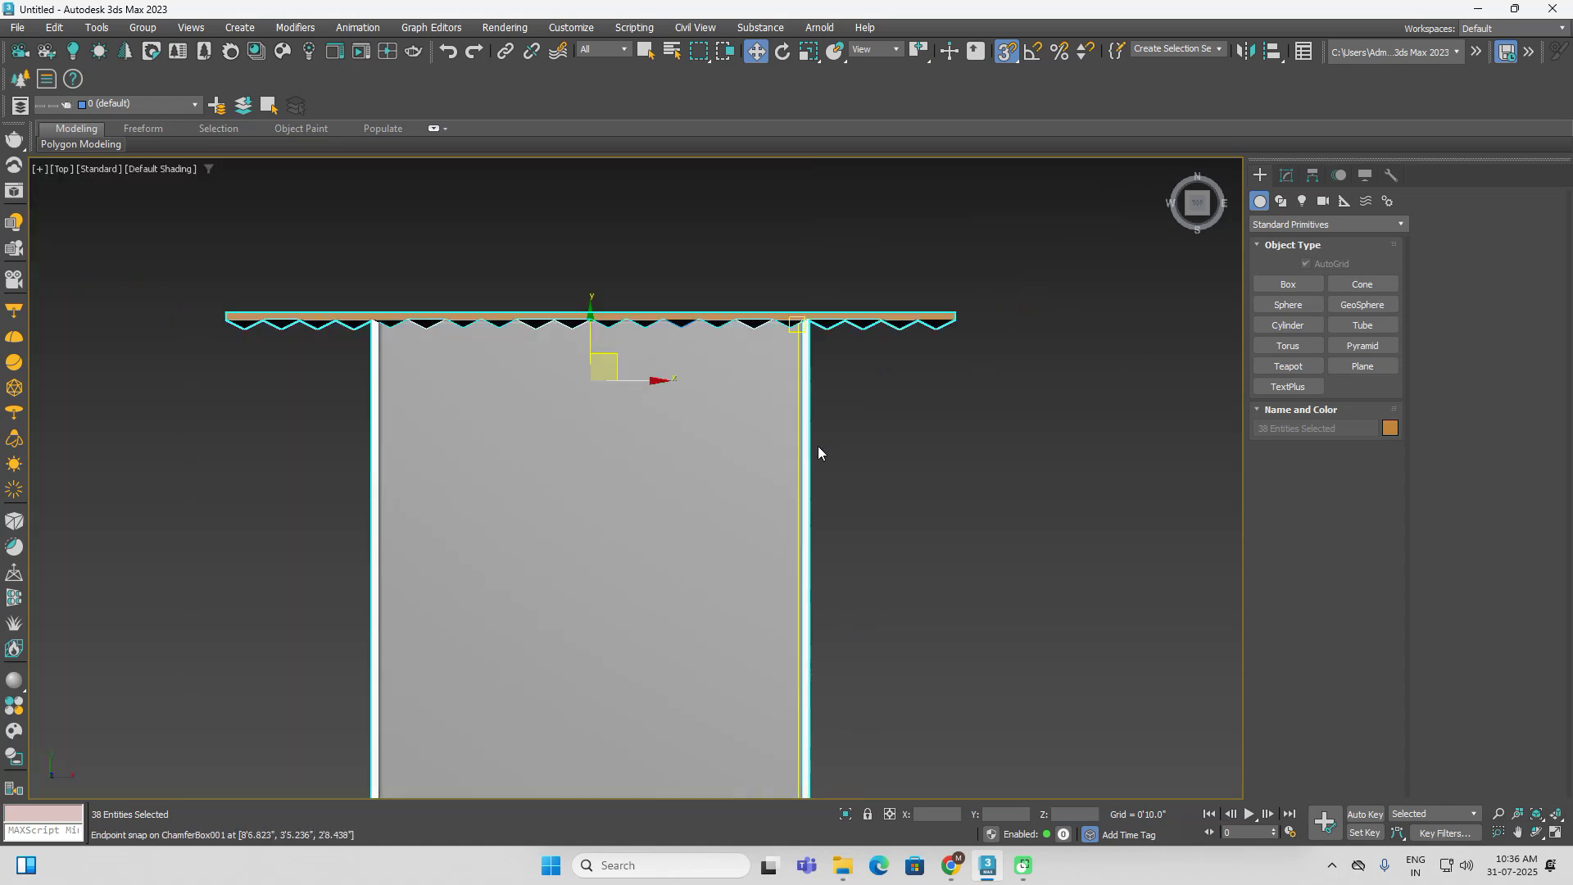
pyautogui.scroll(-2, 818, 452)
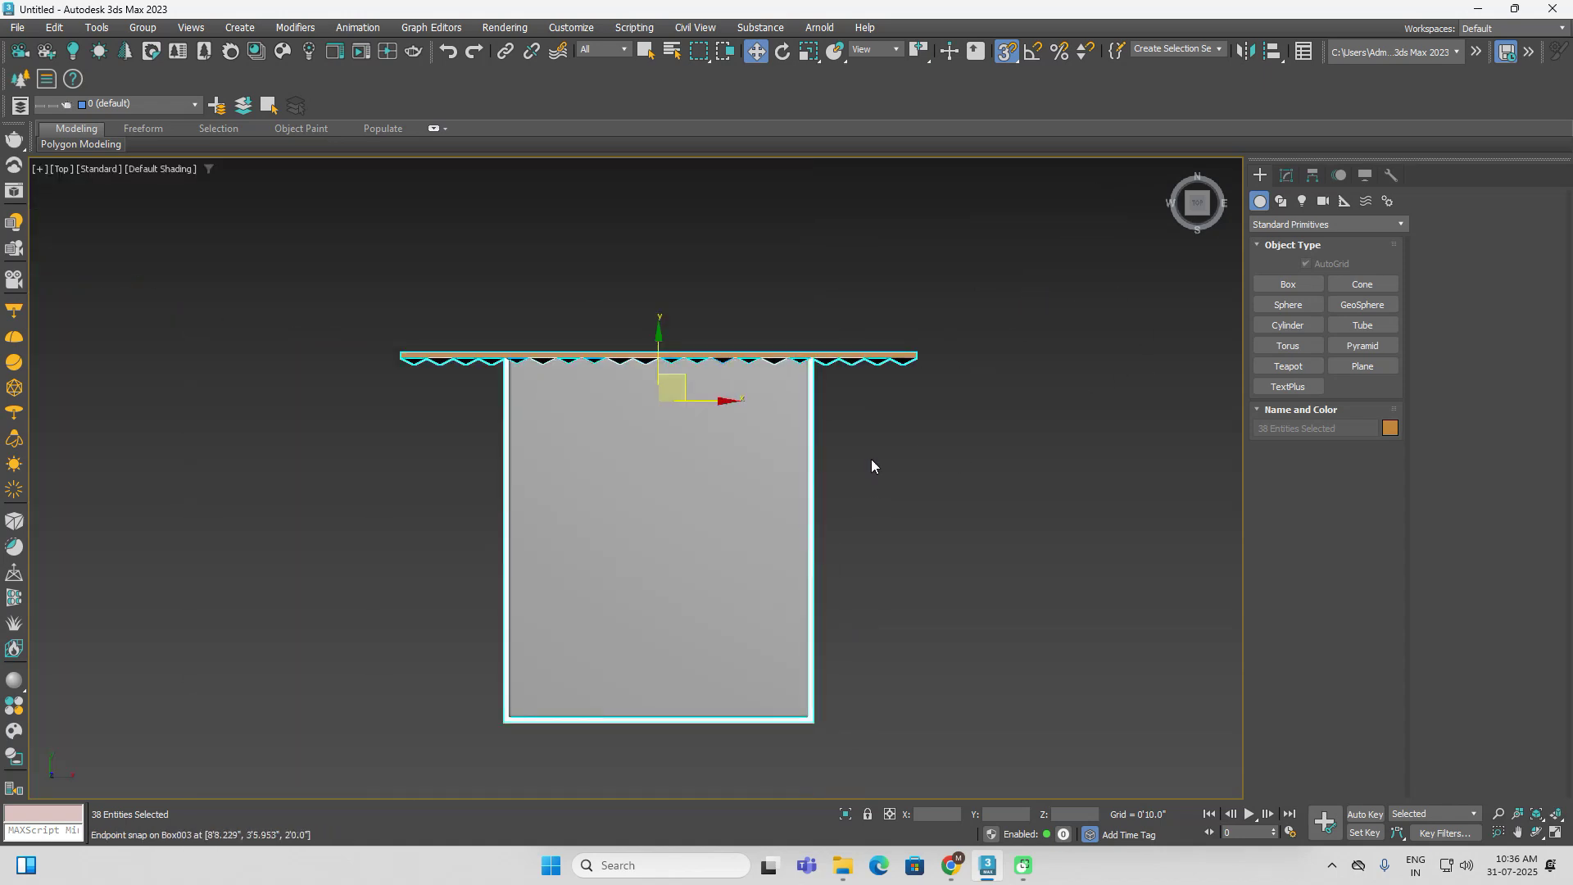
# Remove the bed base parts and the headboard panel from the selection, keeping only the pyramids selected
pyautogui.keyDown('alt'); pyautogui.moveTo(871, 458); pyautogui.dragTo(750, 534); pyautogui.keyUp('alt')
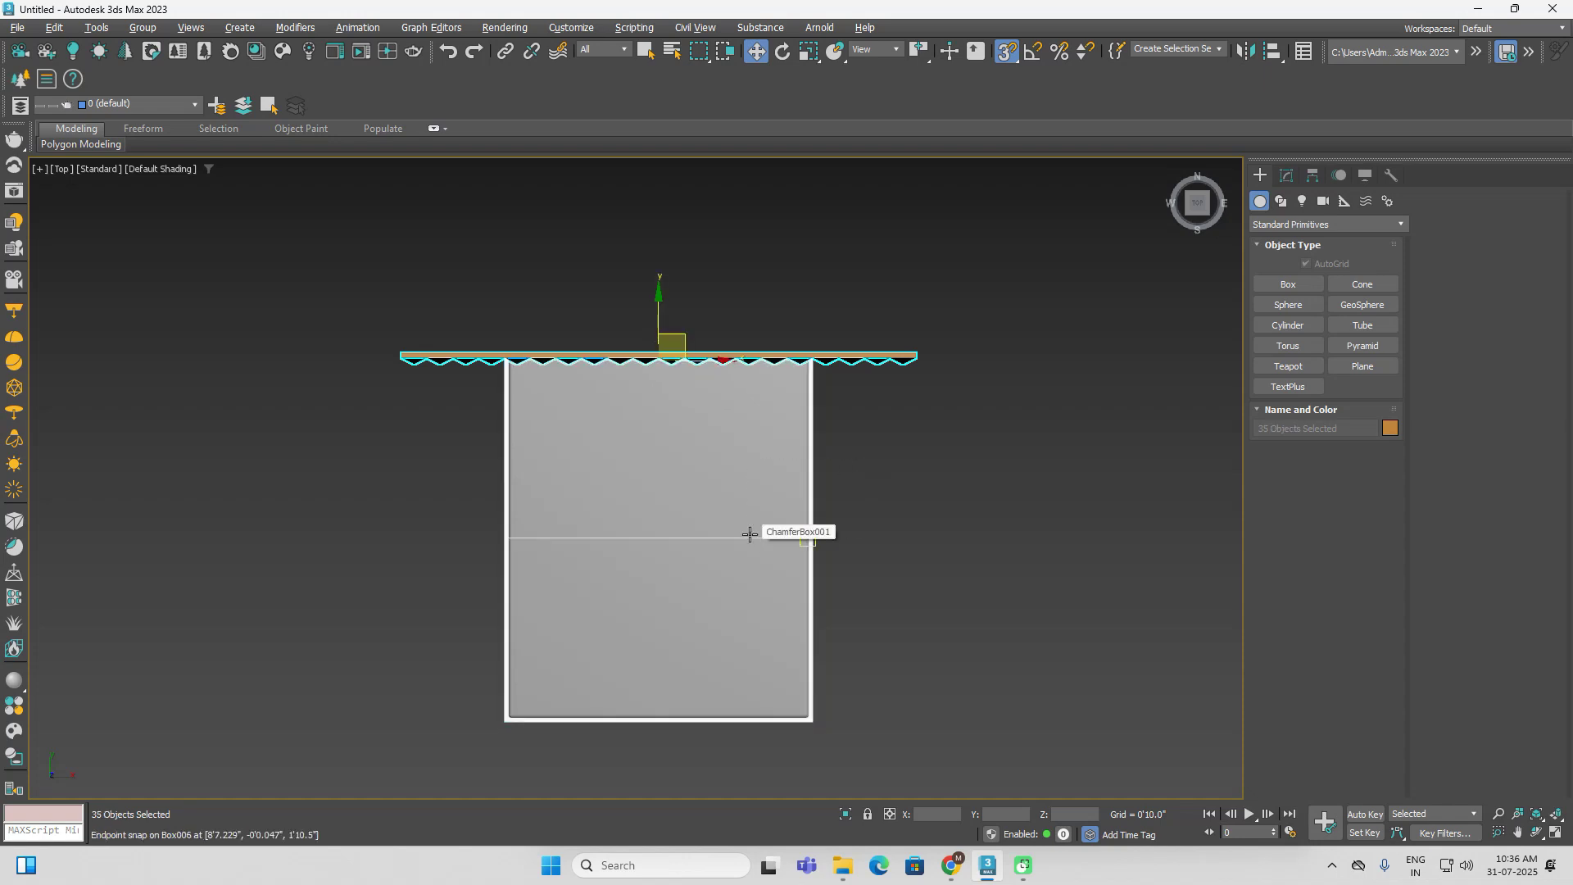
pyautogui.scroll(10, 916, 348)
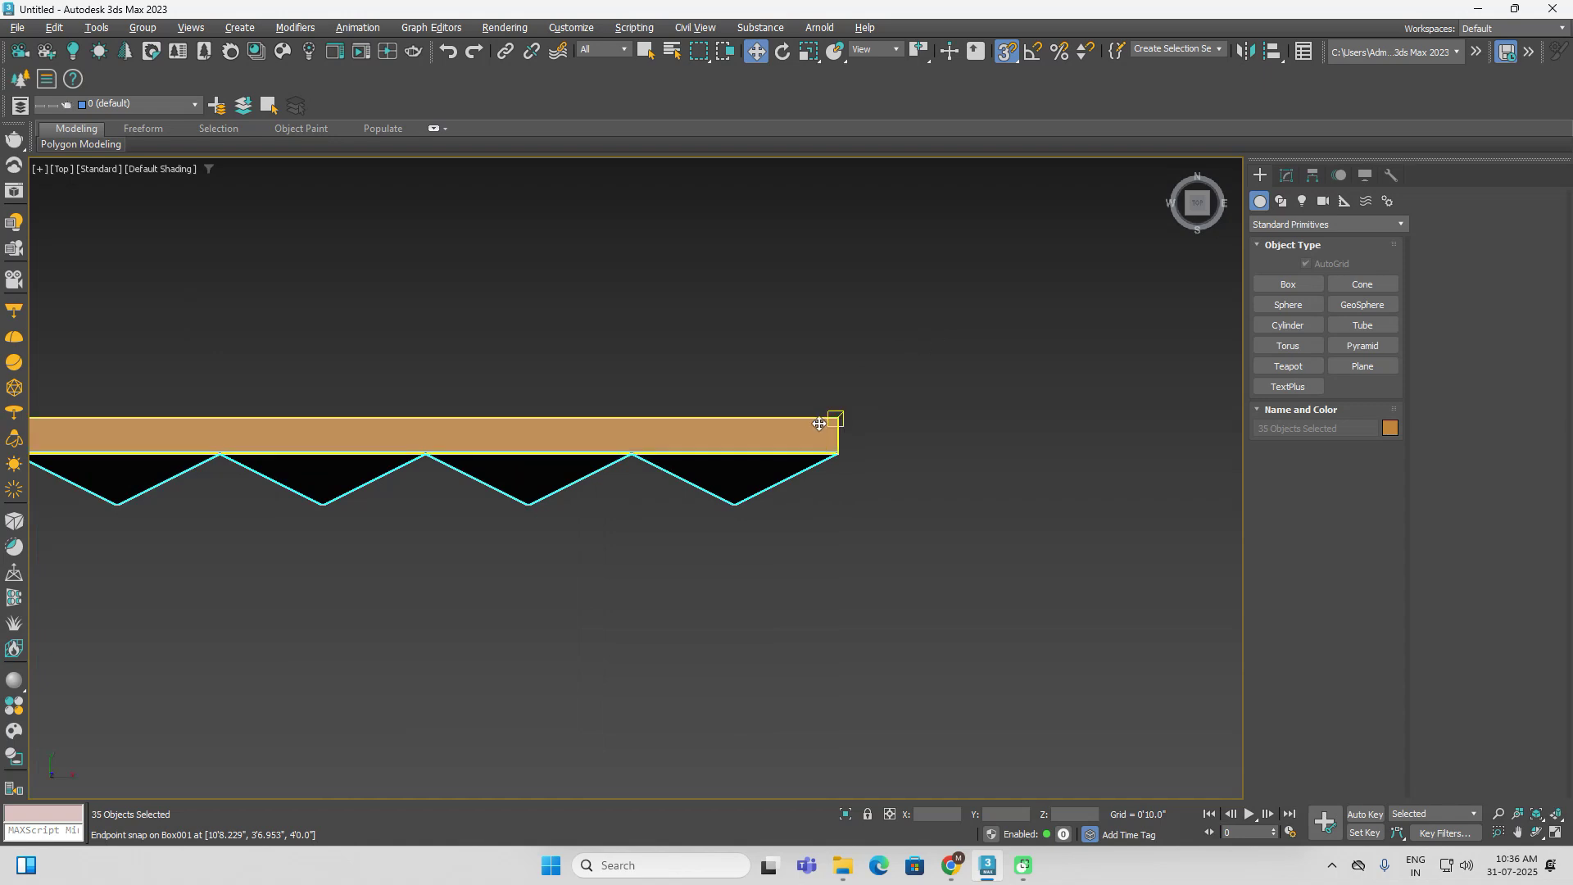
pyautogui.keyDown('alt'); pyautogui.click(821, 427); pyautogui.keyUp('alt')
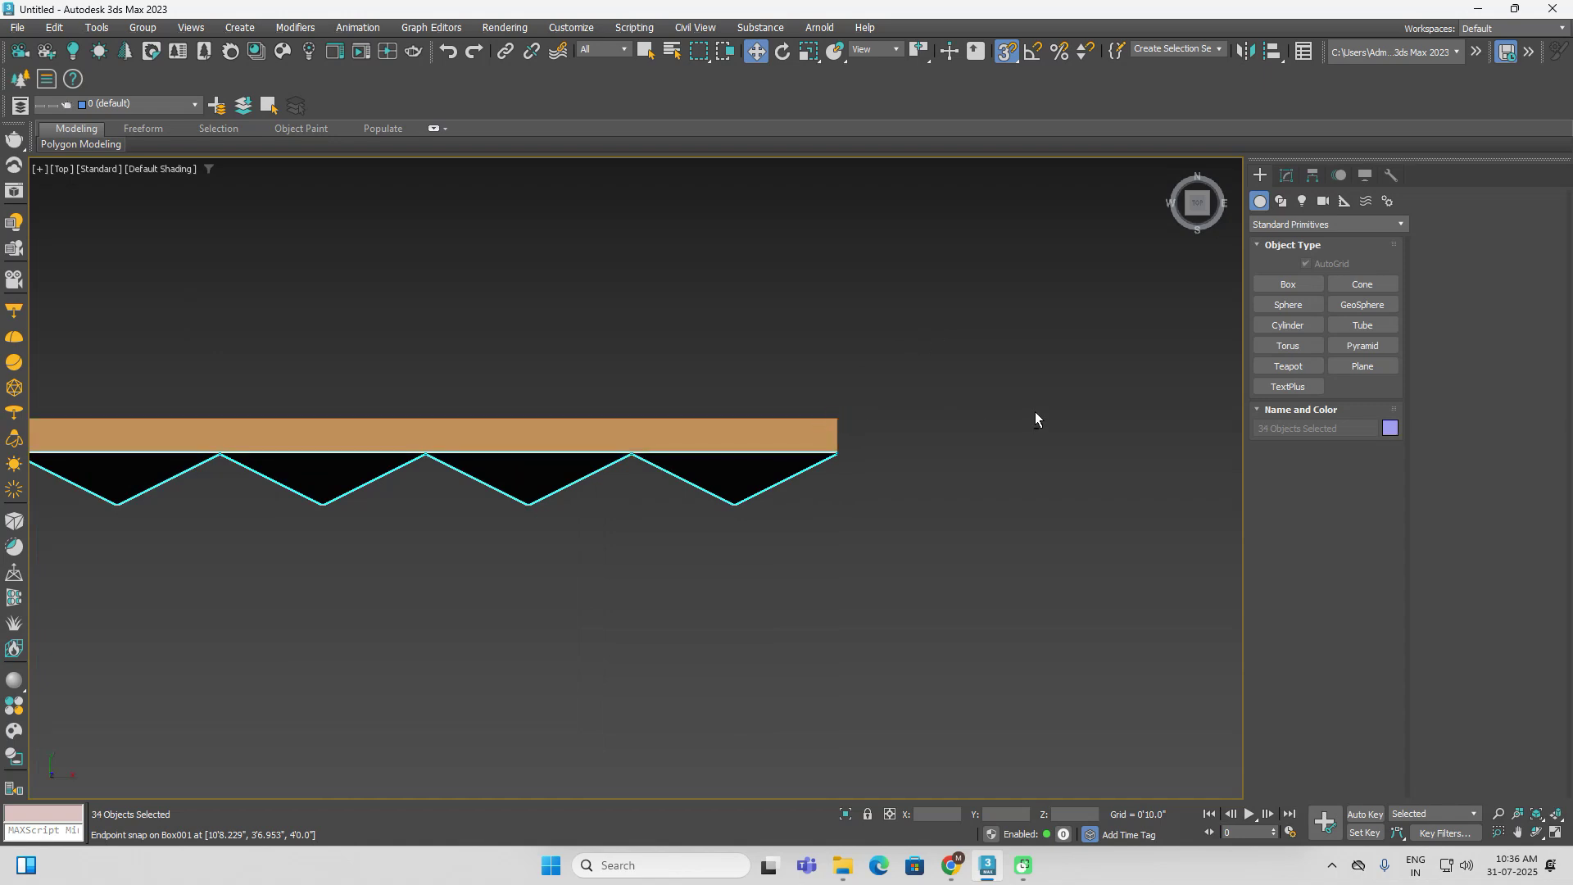
pyautogui.keyDown('alt'); pyautogui.moveTo(1036, 415); pyautogui.dragTo(965, 552, button='middle'); pyautogui.keyUp('alt')
pyautogui.scroll(-4, 965, 552)
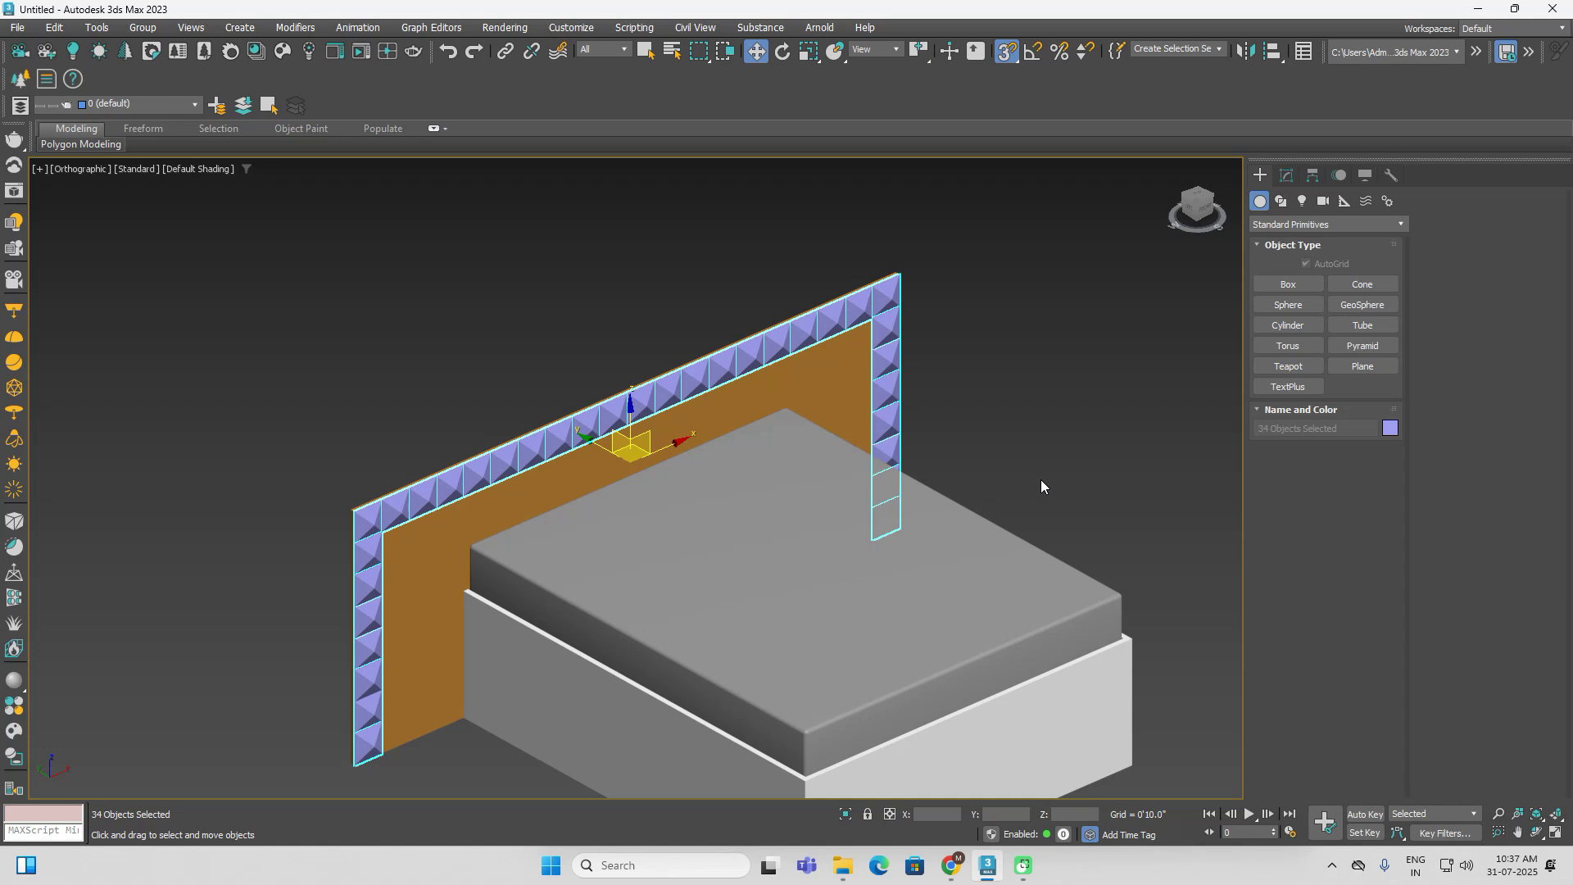
pyautogui.scroll(5, 895, 288)
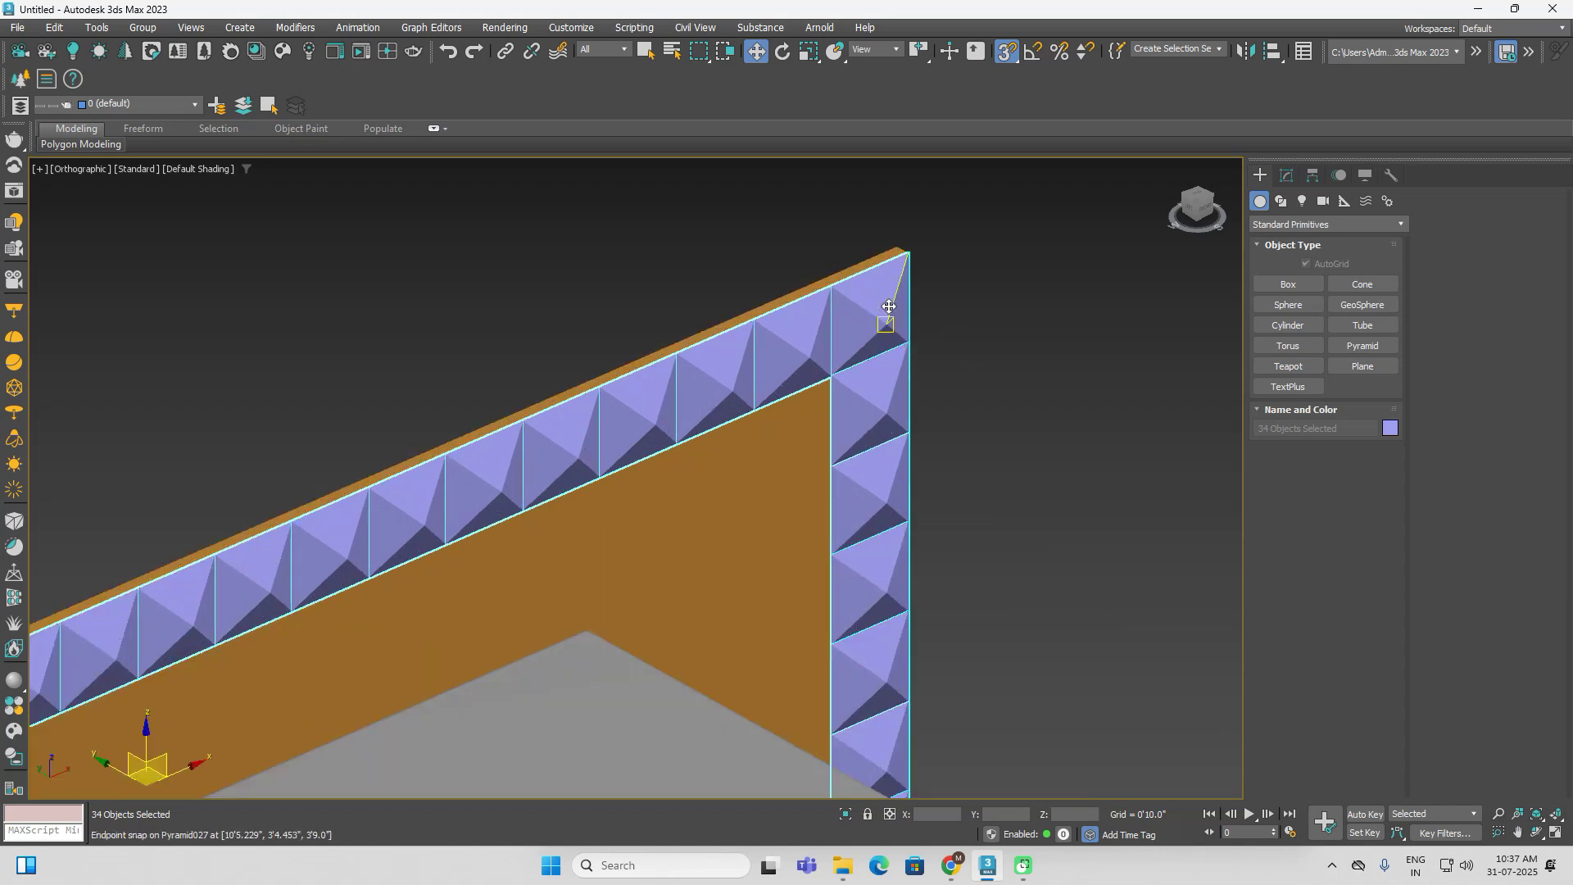
pyautogui.keyDown('alt'); pyautogui.click(889, 306); pyautogui.keyUp('alt')
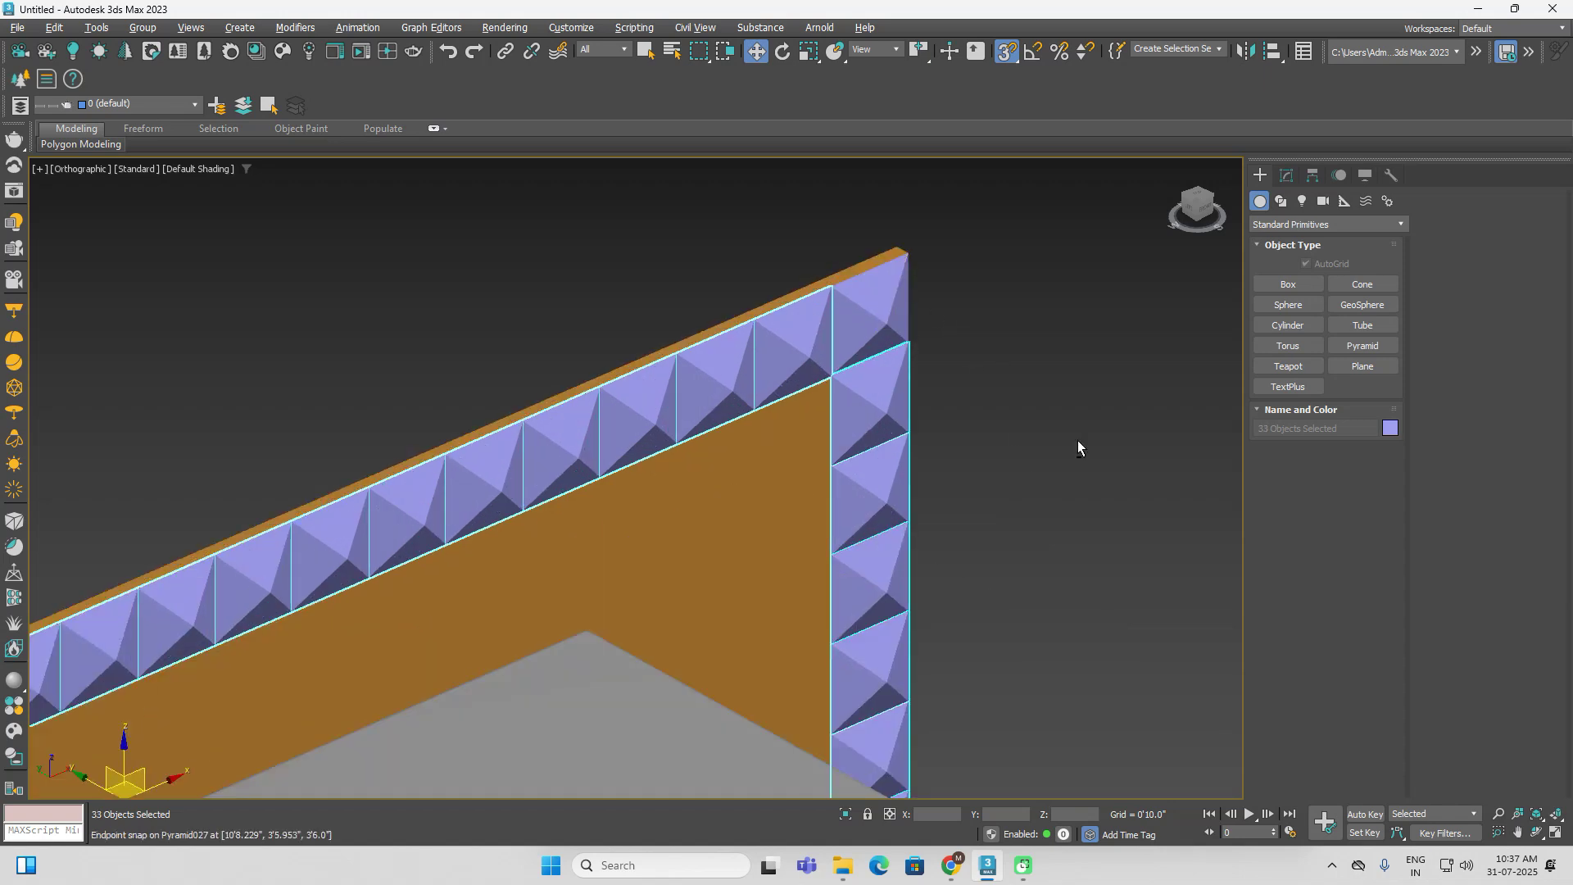
pyautogui.keyDown('alt'); pyautogui.click(885, 421); pyautogui.keyUp('alt')
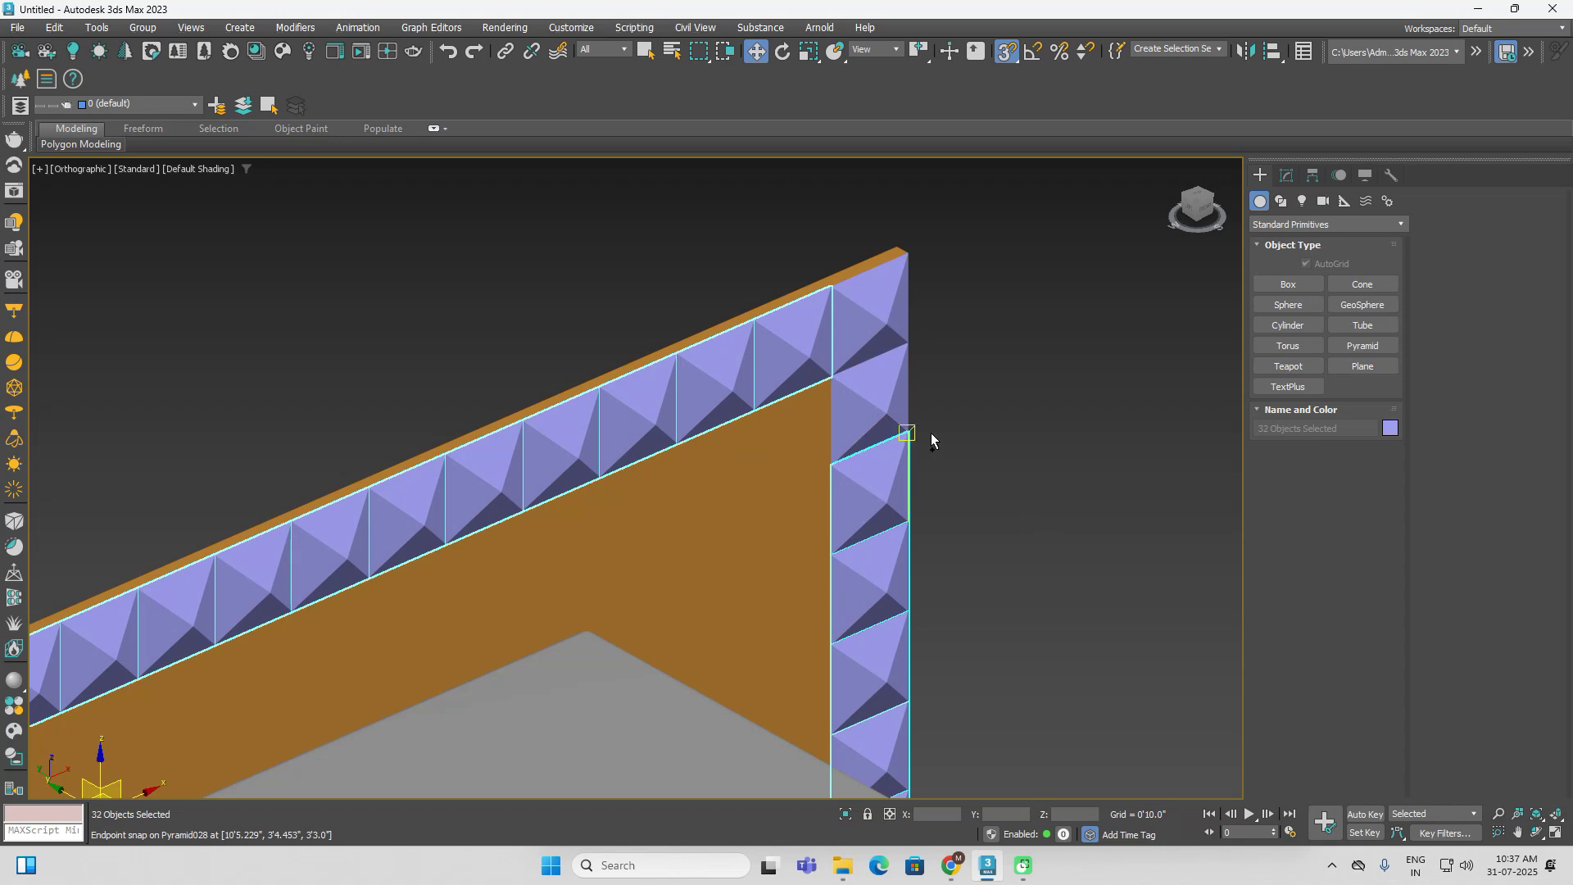
pyautogui.keyDown('ctrl'); pyautogui.click(885, 395); pyautogui.keyUp('ctrl')
pyautogui.keyDown('ctrl'); pyautogui.click(885, 308); pyautogui.keyUp('ctrl')
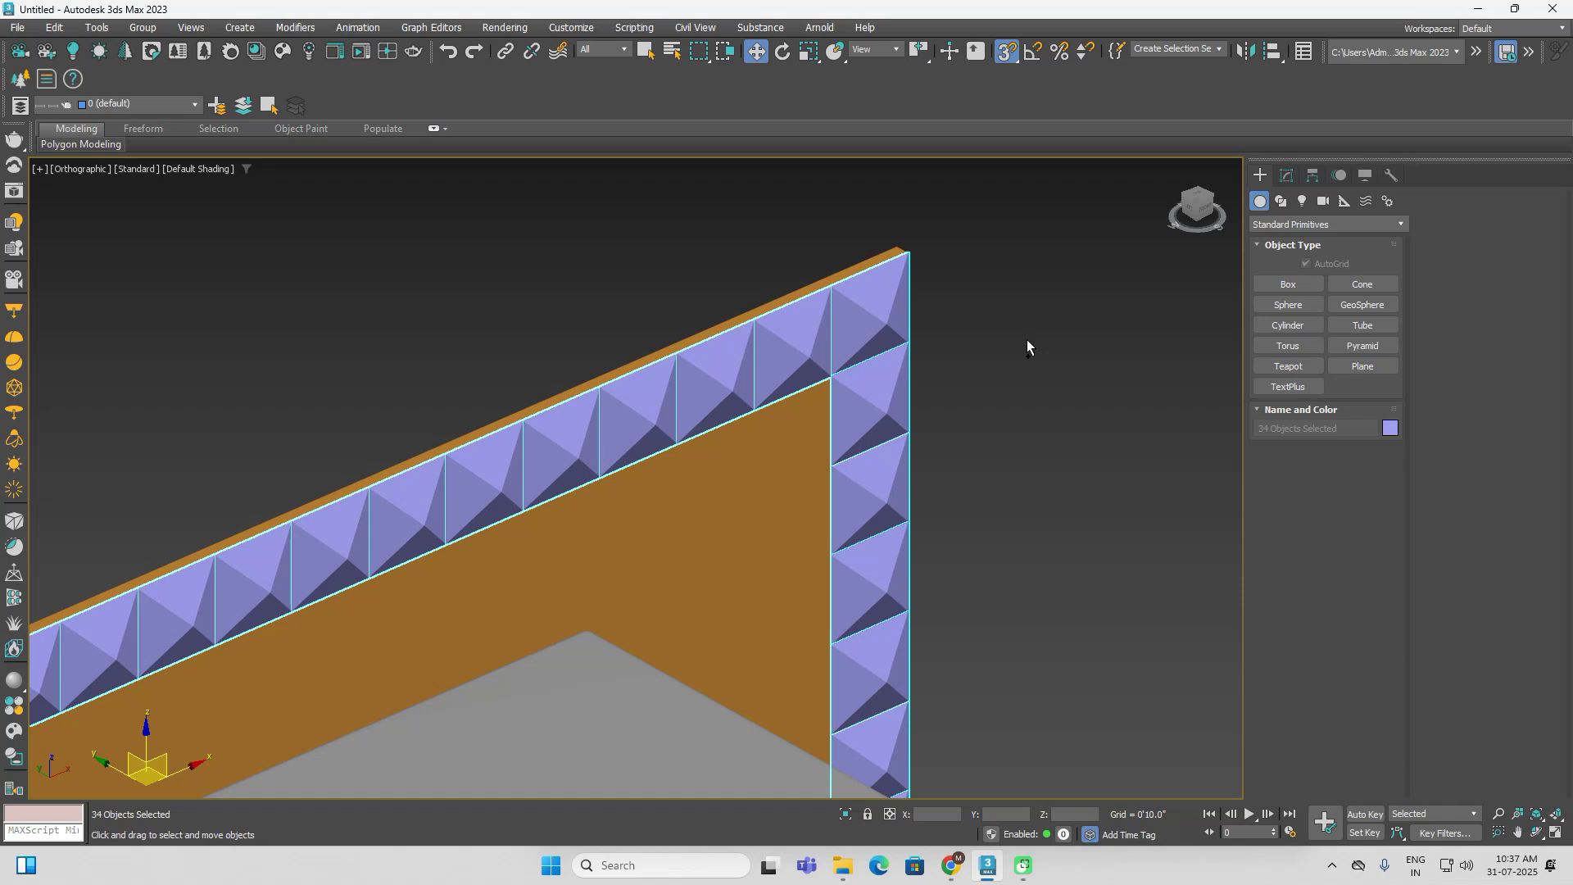
# Change the object color of the selected headboard pyramids to white and clear the selection
pyautogui.scroll(-8, 1025, 342)
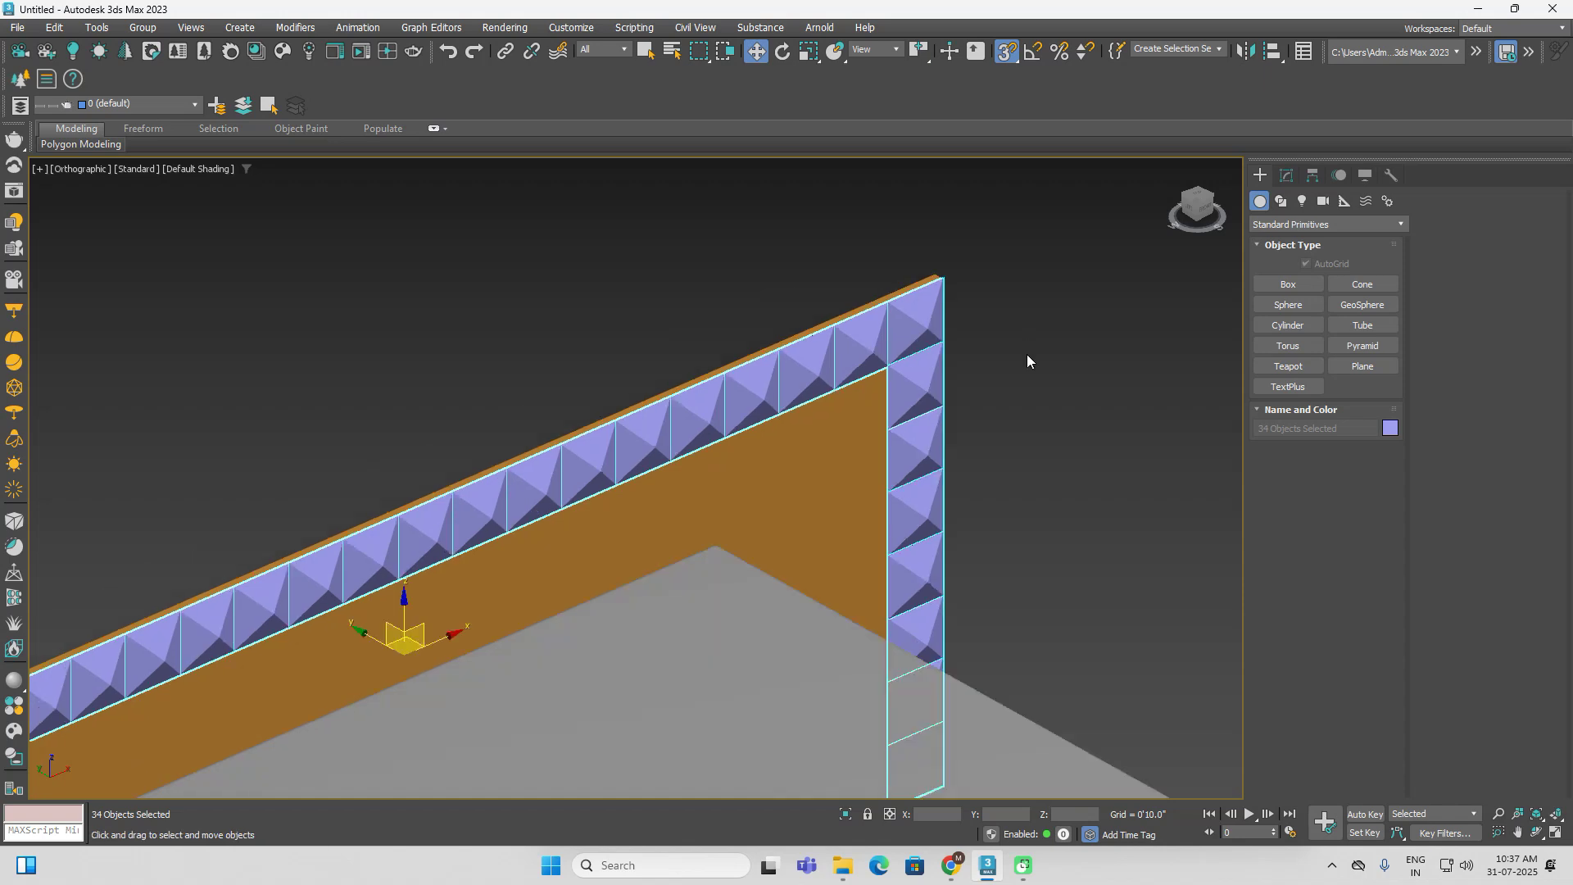
pyautogui.click(1391, 429)
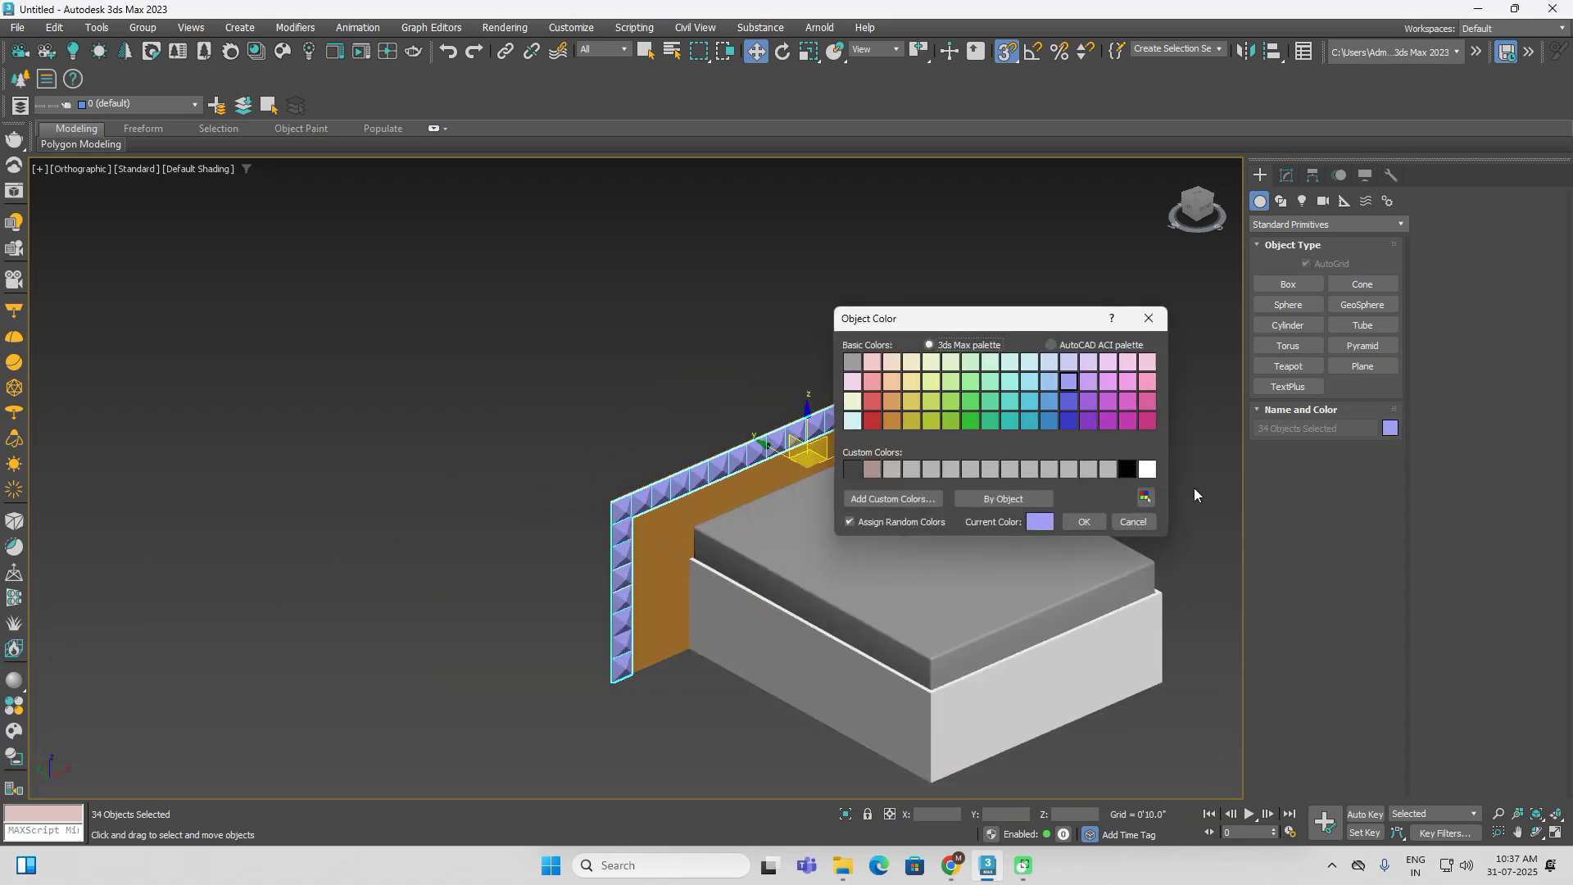
pyautogui.click(1146, 469)
pyautogui.click(1082, 522)
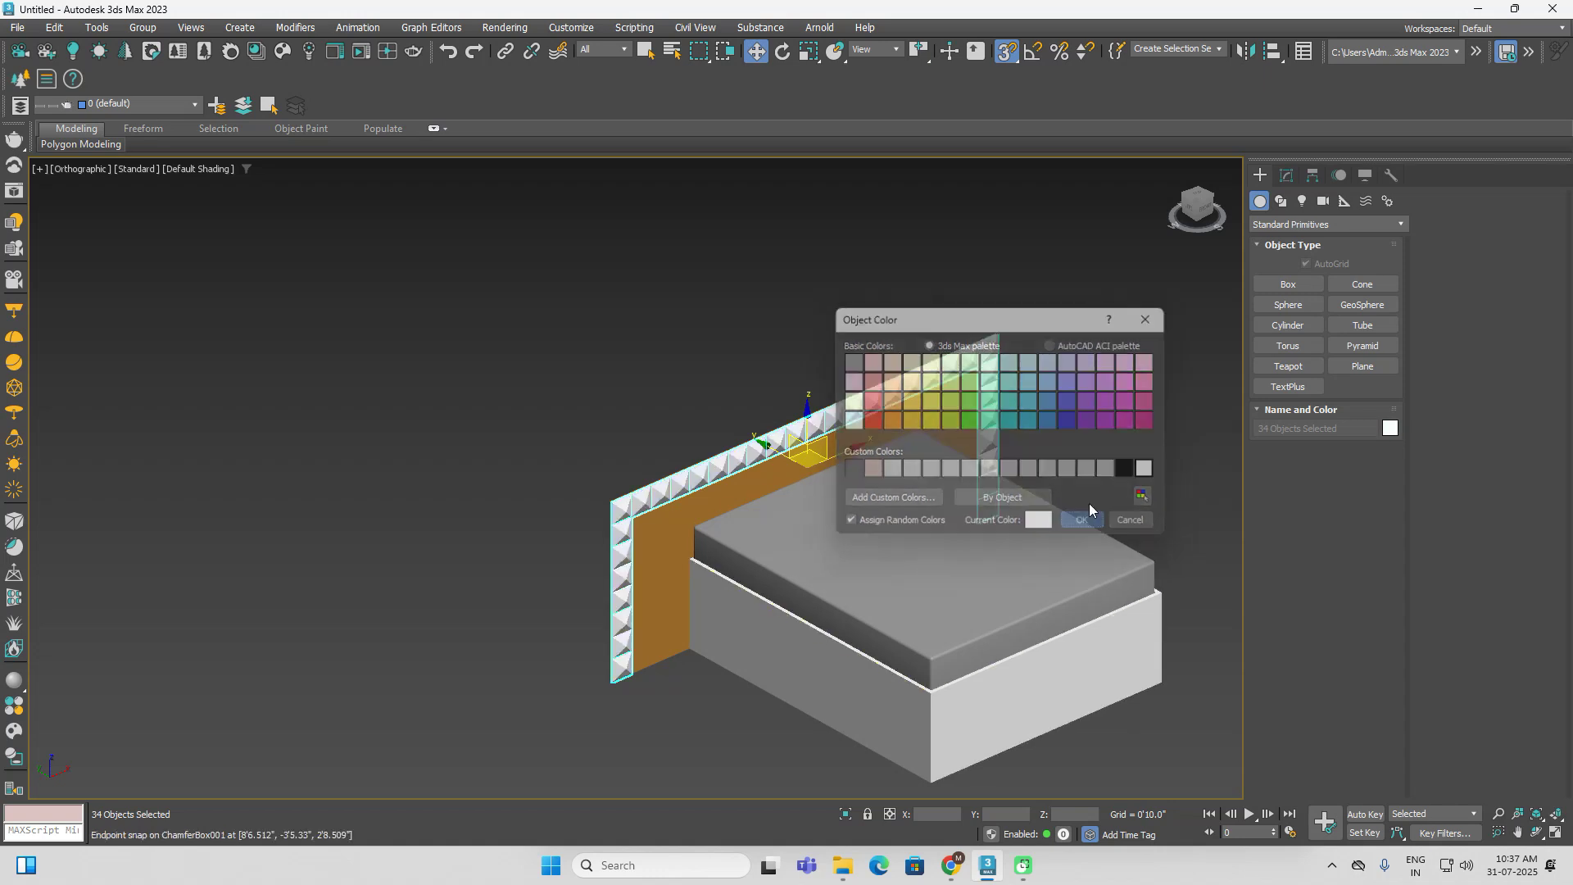
pyautogui.click(1104, 376)
pyautogui.moveTo(1148, 538); pyautogui.dragTo(956, 574, button='middle')
pyautogui.scroll(3, 901, 624)
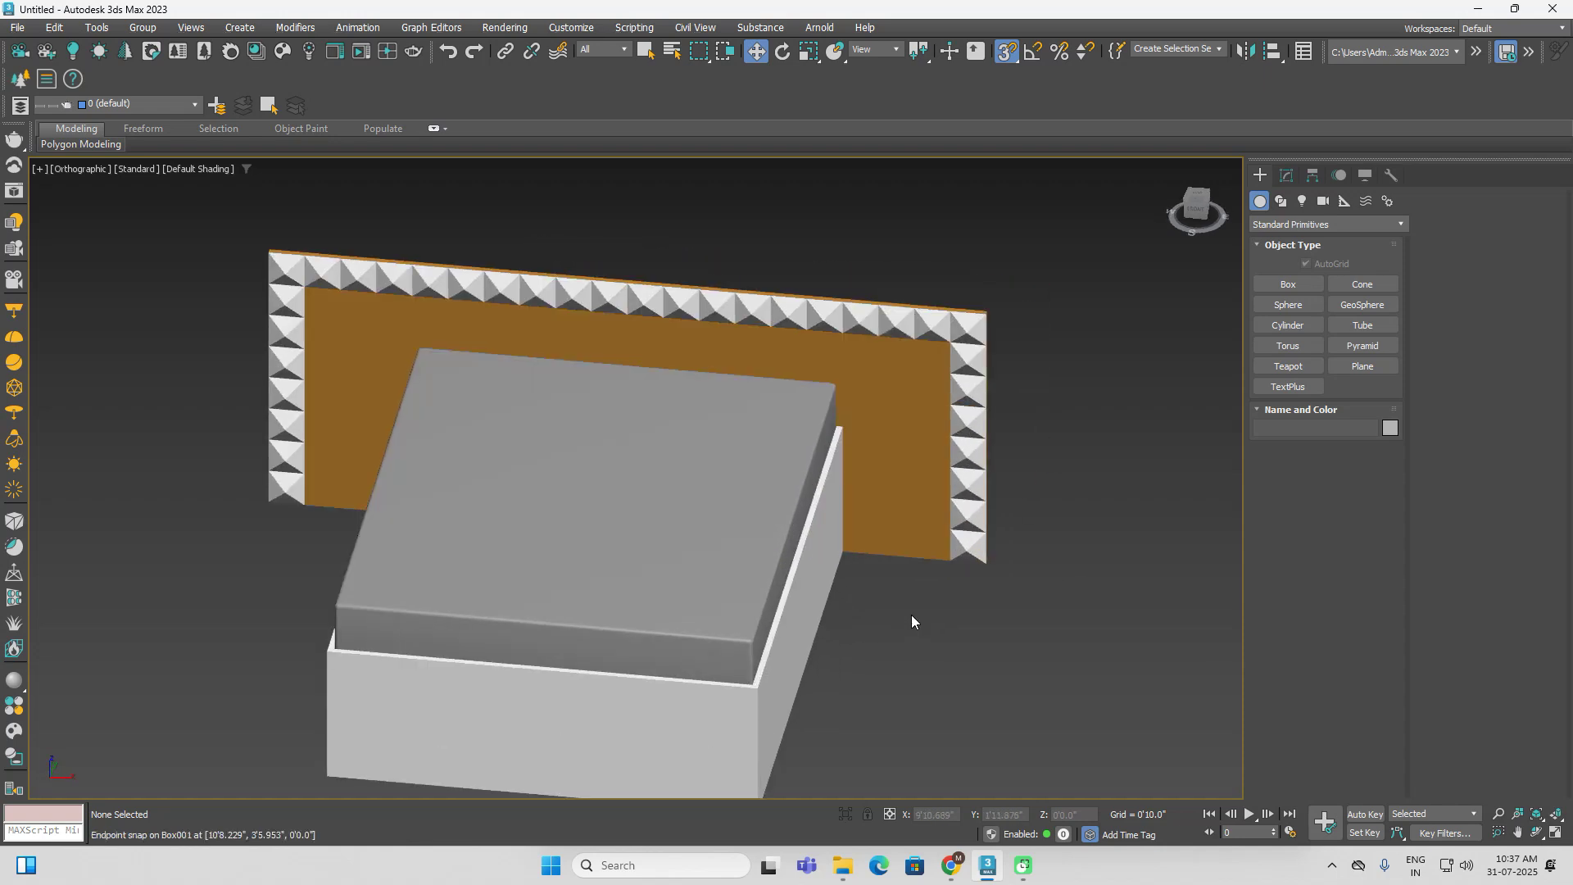
# In the top view, draw a box beside the bed near the headboard with AutoGrid off and set its height to 3"
pyautogui.click(1198, 196)
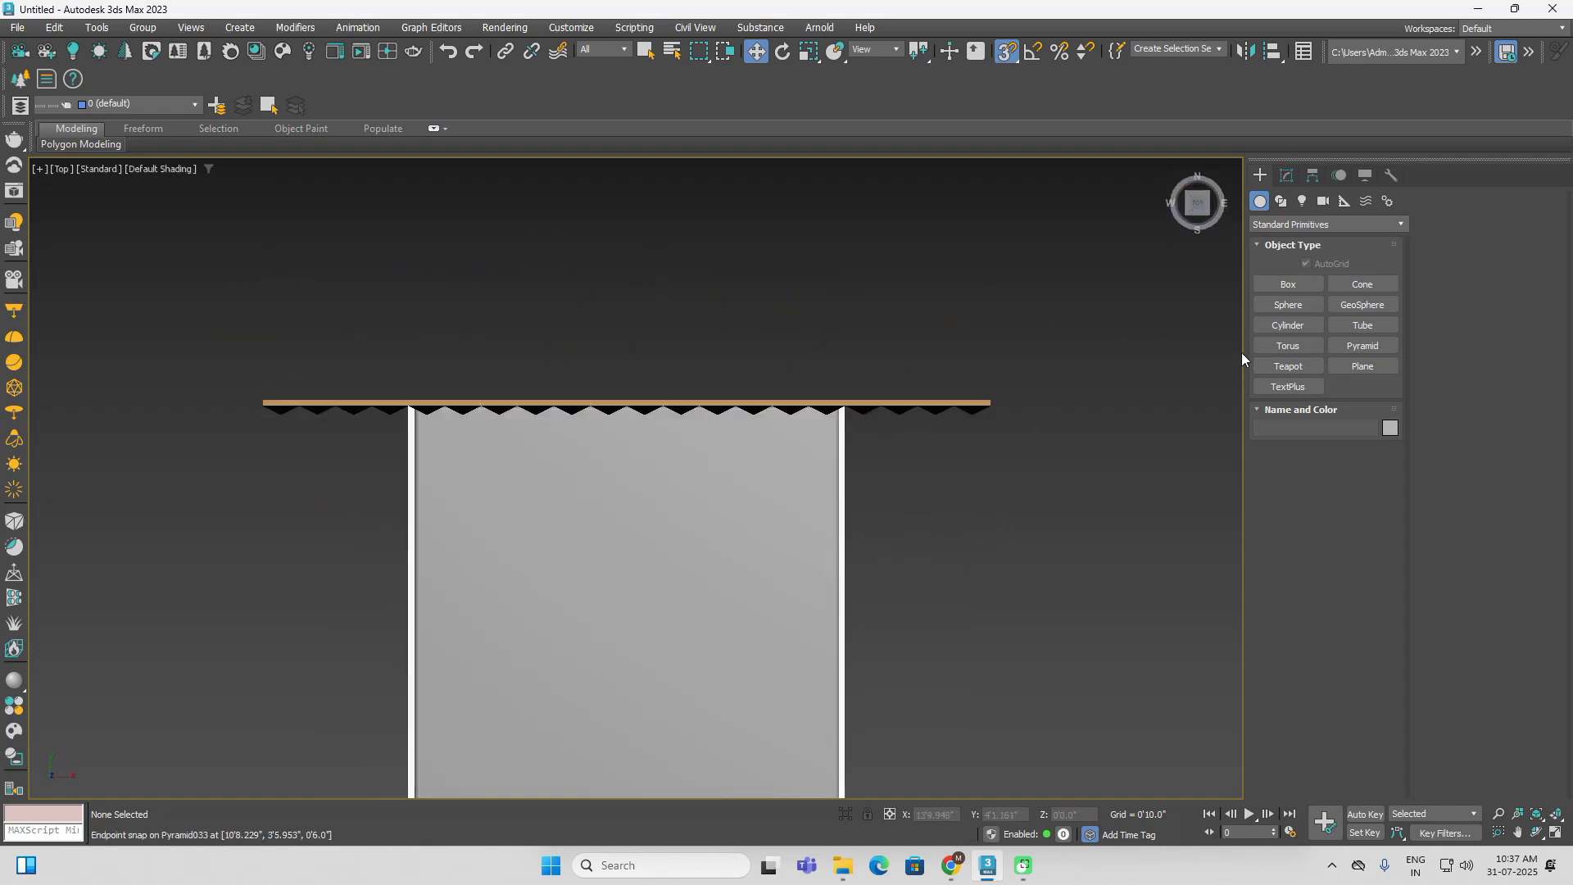
pyautogui.click(1288, 284)
pyautogui.scroll(2, 987, 446)
pyautogui.click(1306, 263)
pyautogui.scroll(4, 888, 458)
pyautogui.moveTo(726, 382); pyautogui.dragTo(1022, 576)
pyautogui.click(1092, 573)
pyautogui.keyDown('alt'); pyautogui.moveTo(1092, 572); pyautogui.dragTo(1048, 504, button='middle'); pyautogui.keyUp('alt')
pyautogui.click(1362, 566)
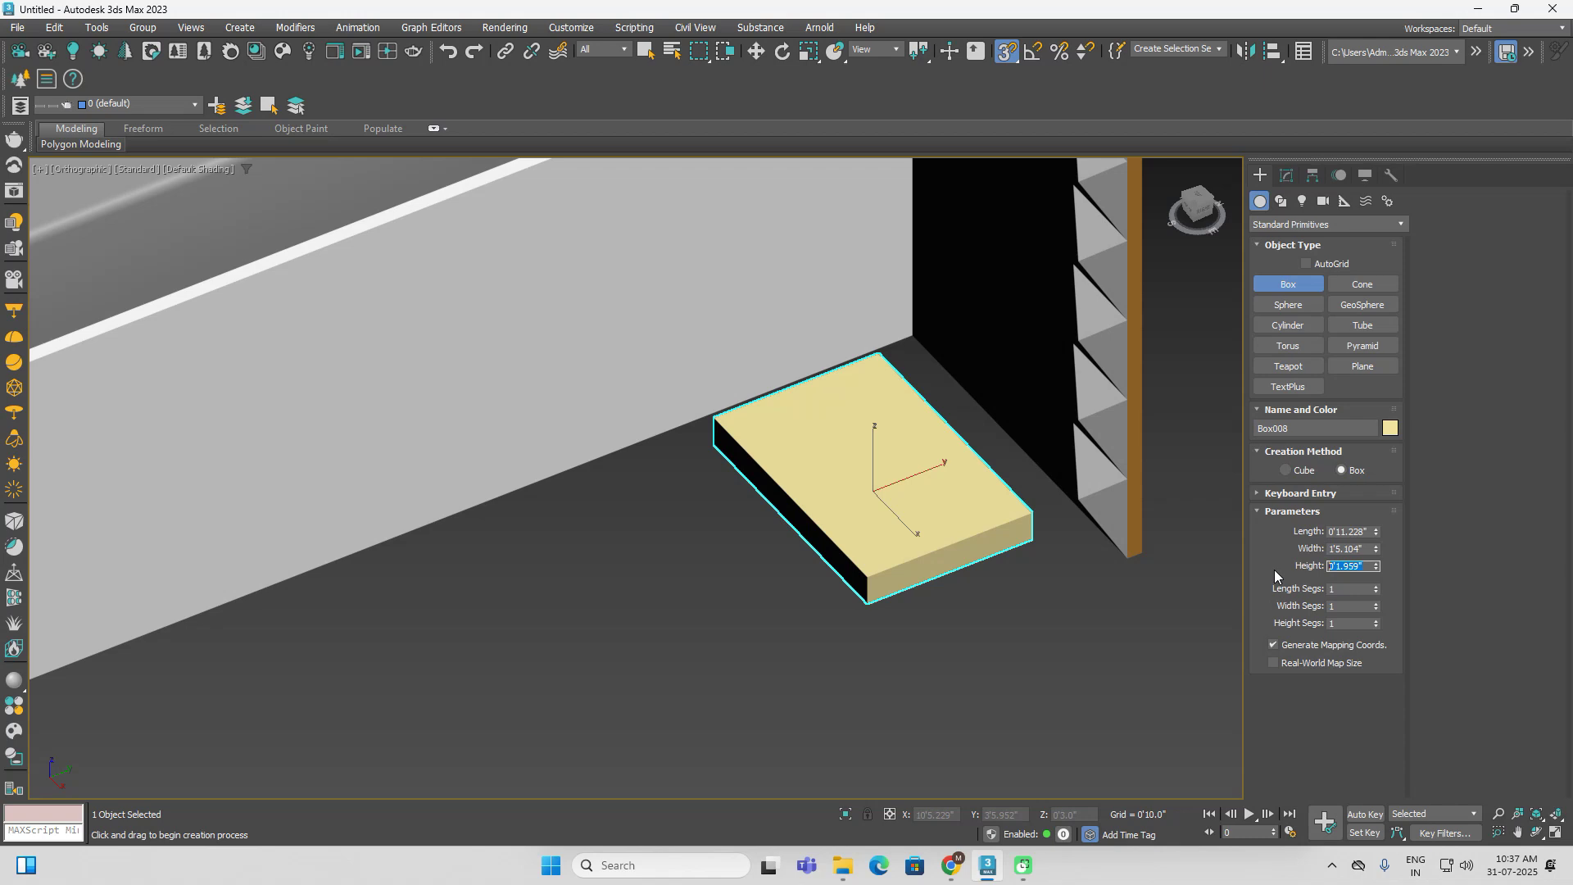
pyautogui.press('Return')
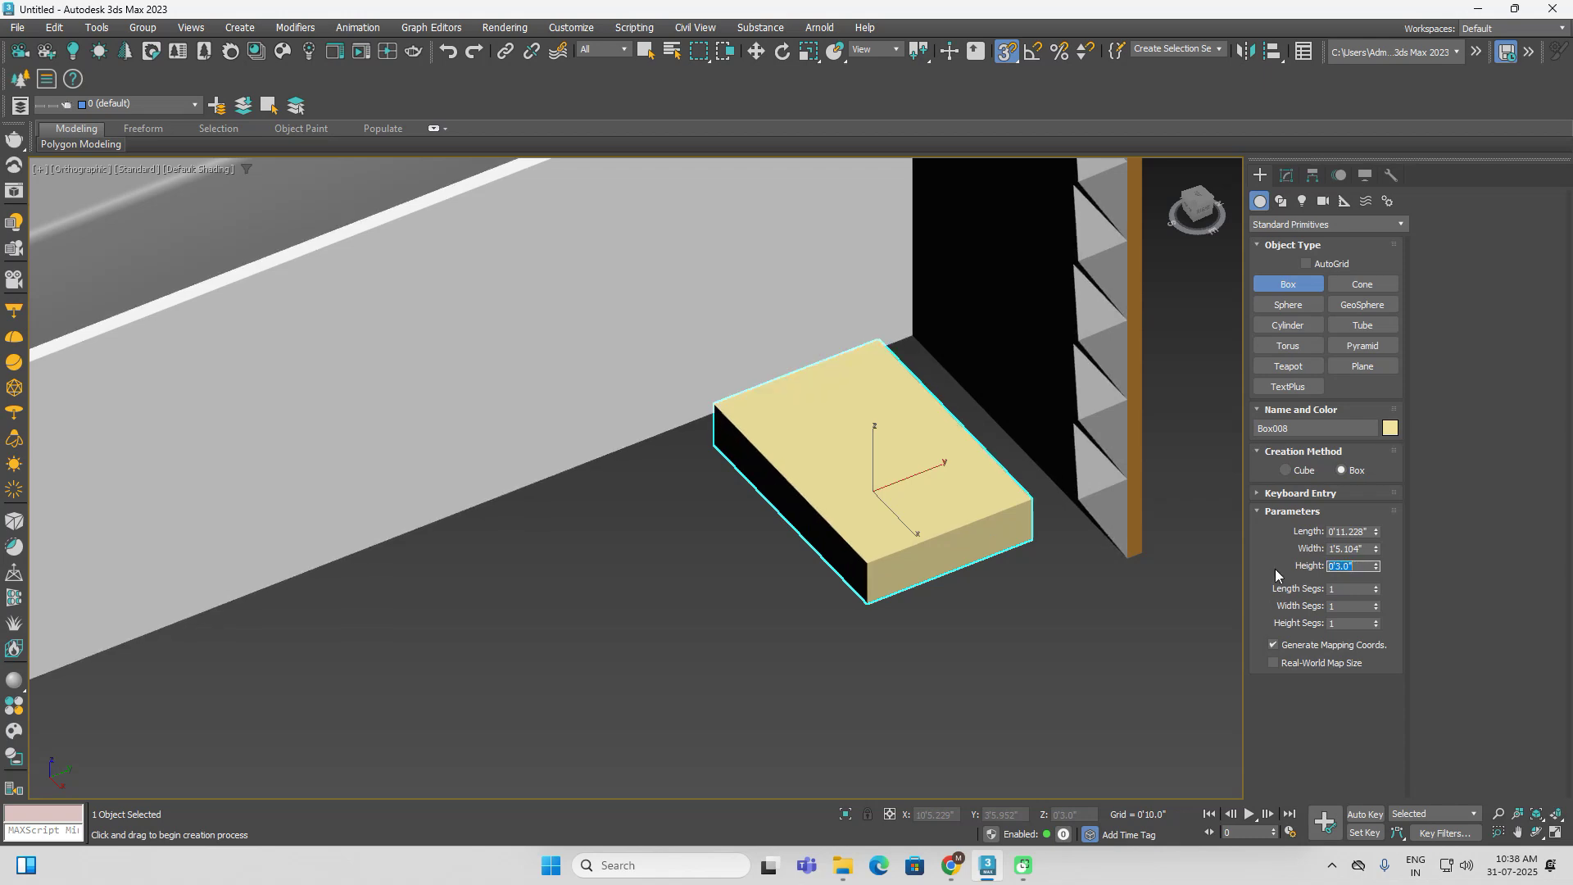
# Set the new box's width to 1'6" and its length to 1'
pyautogui.click(1376, 546)
pyautogui.click(1376, 546)
pyautogui.click(1376, 547)
pyautogui.click(1375, 546)
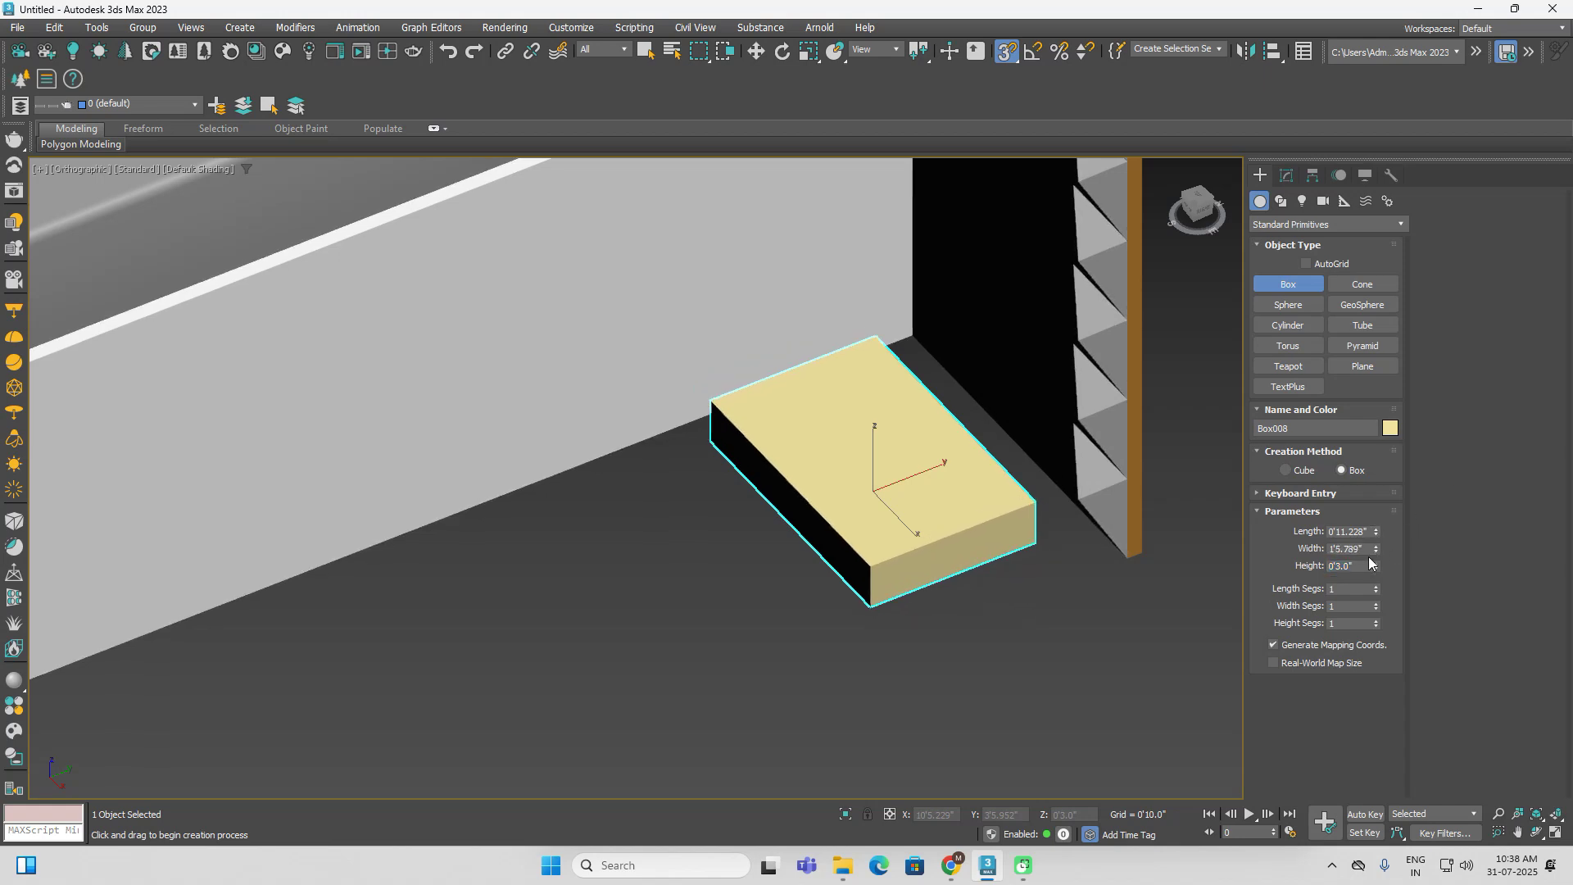
pyautogui.doubleClick(1366, 551)
pyautogui.write("1'6")
pyautogui.press('Return')
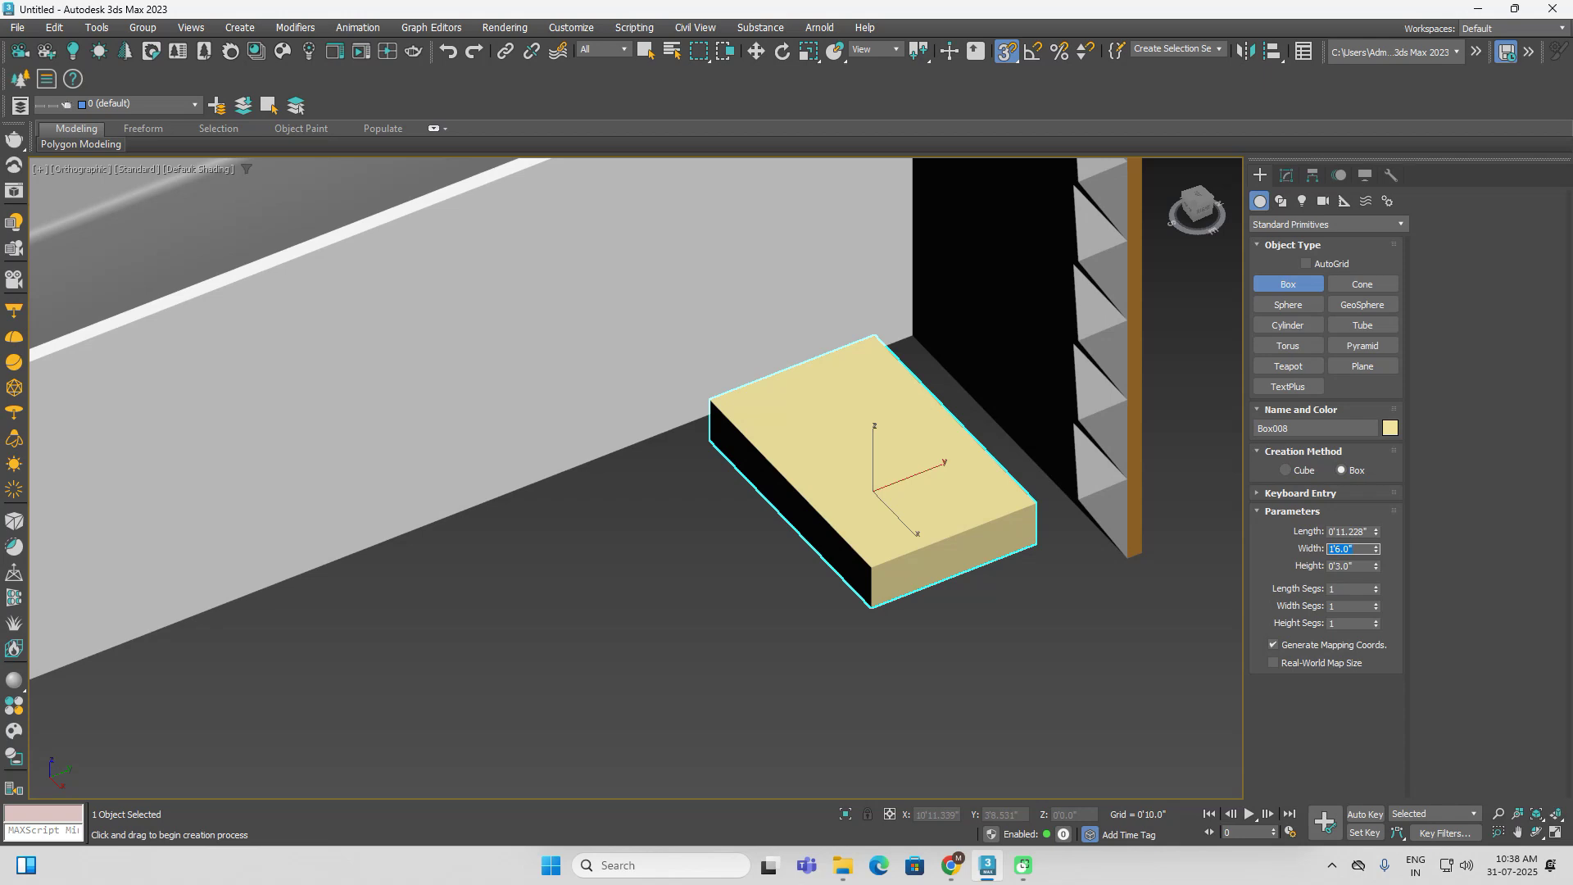
pyautogui.moveTo(1373, 532); pyautogui.dragTo(1288, 537)
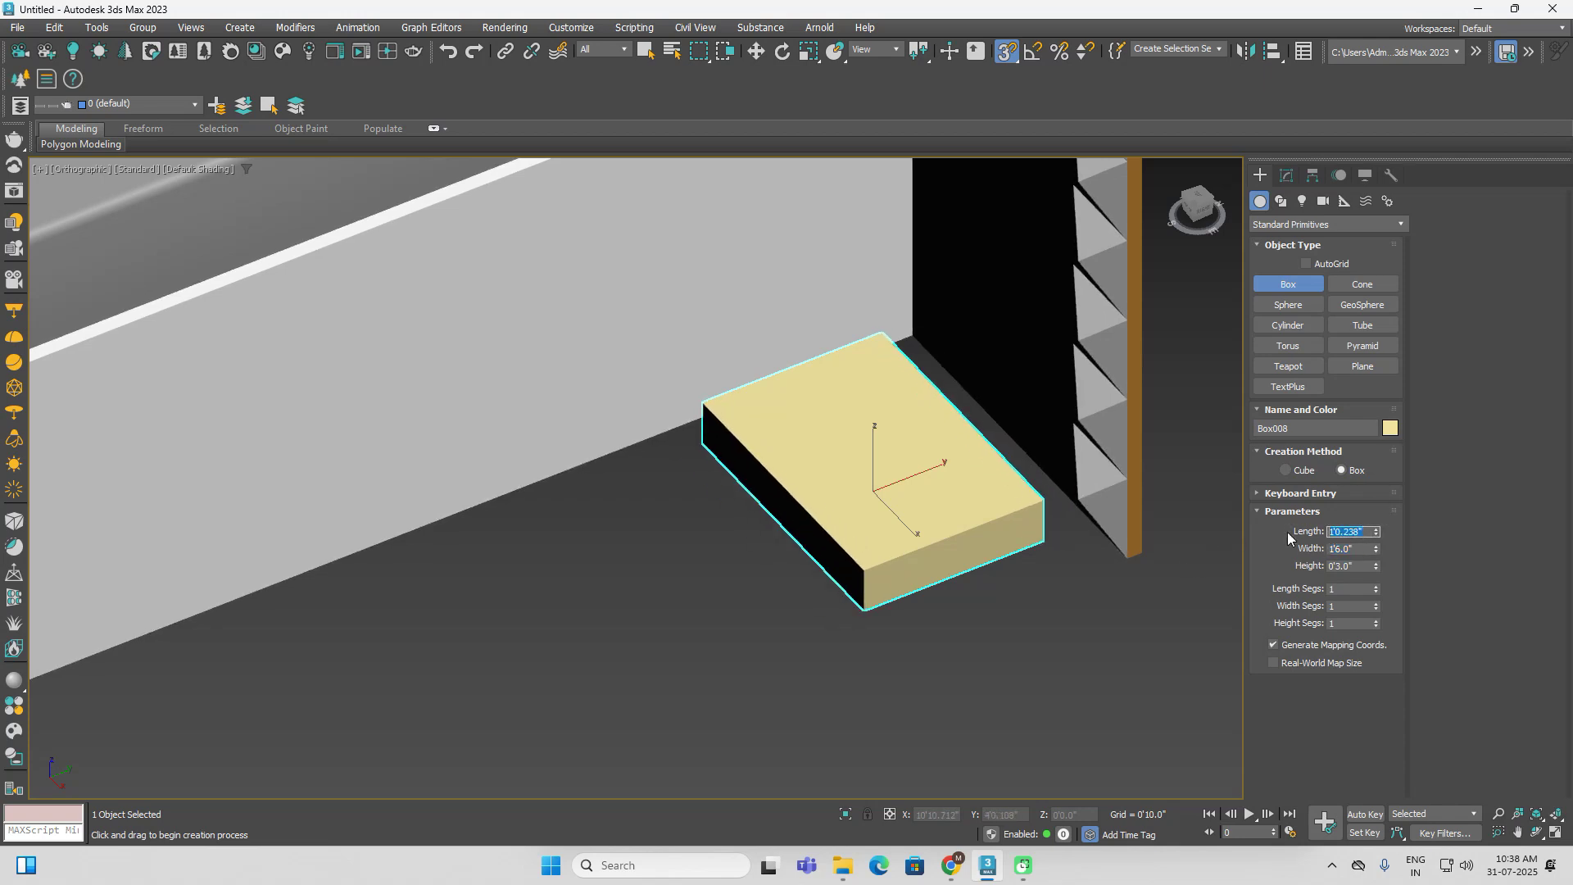
pyautogui.write("2'")
pyautogui.press('Return')
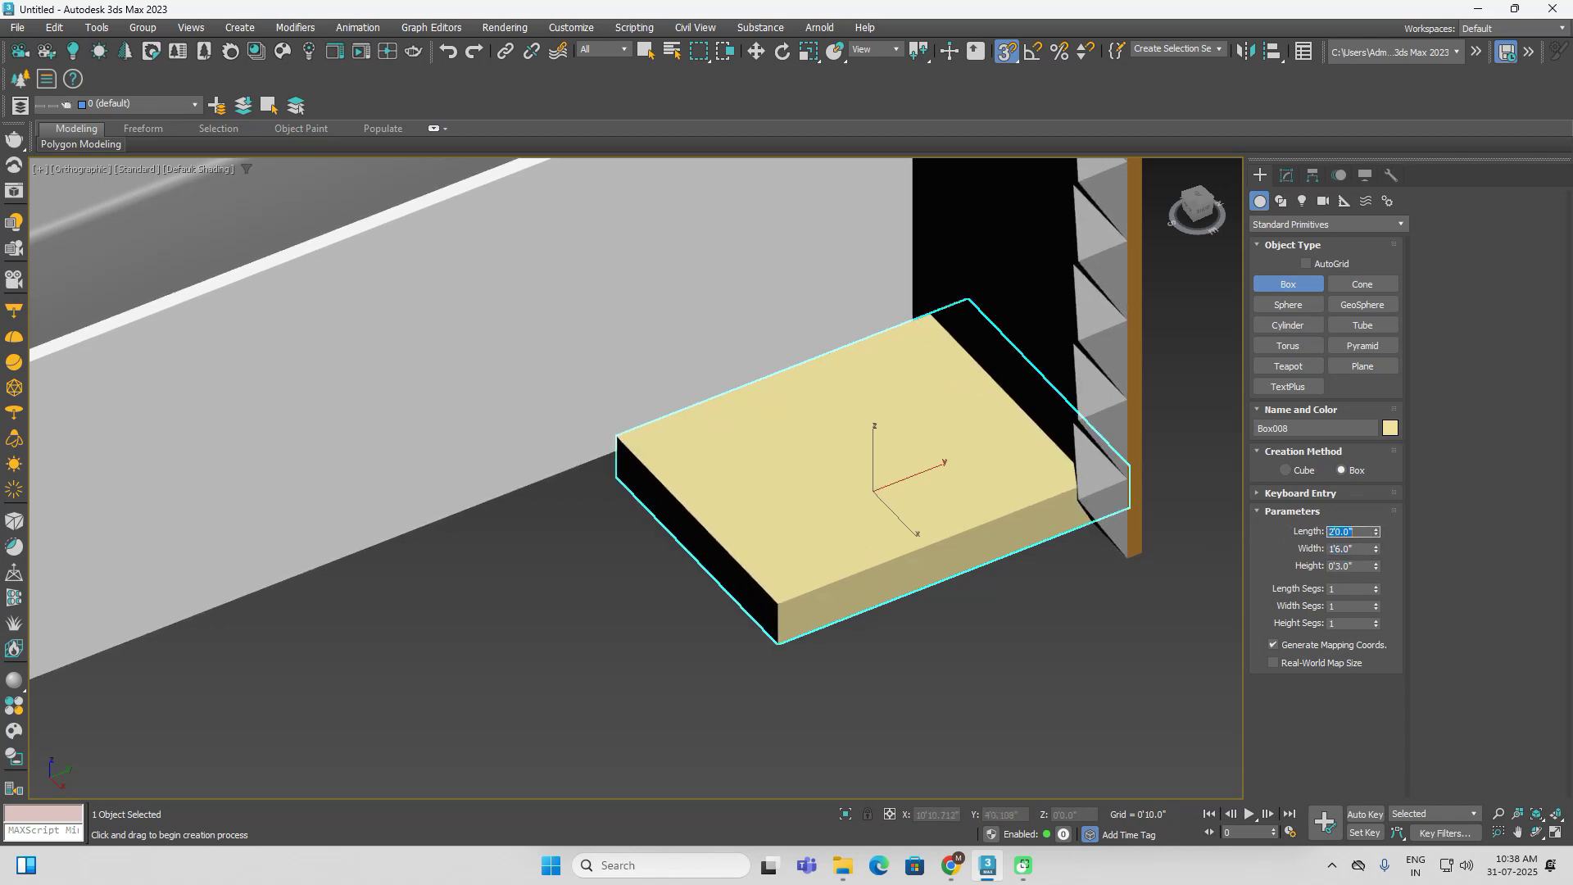
pyautogui.write("1'")
pyautogui.press('Return')
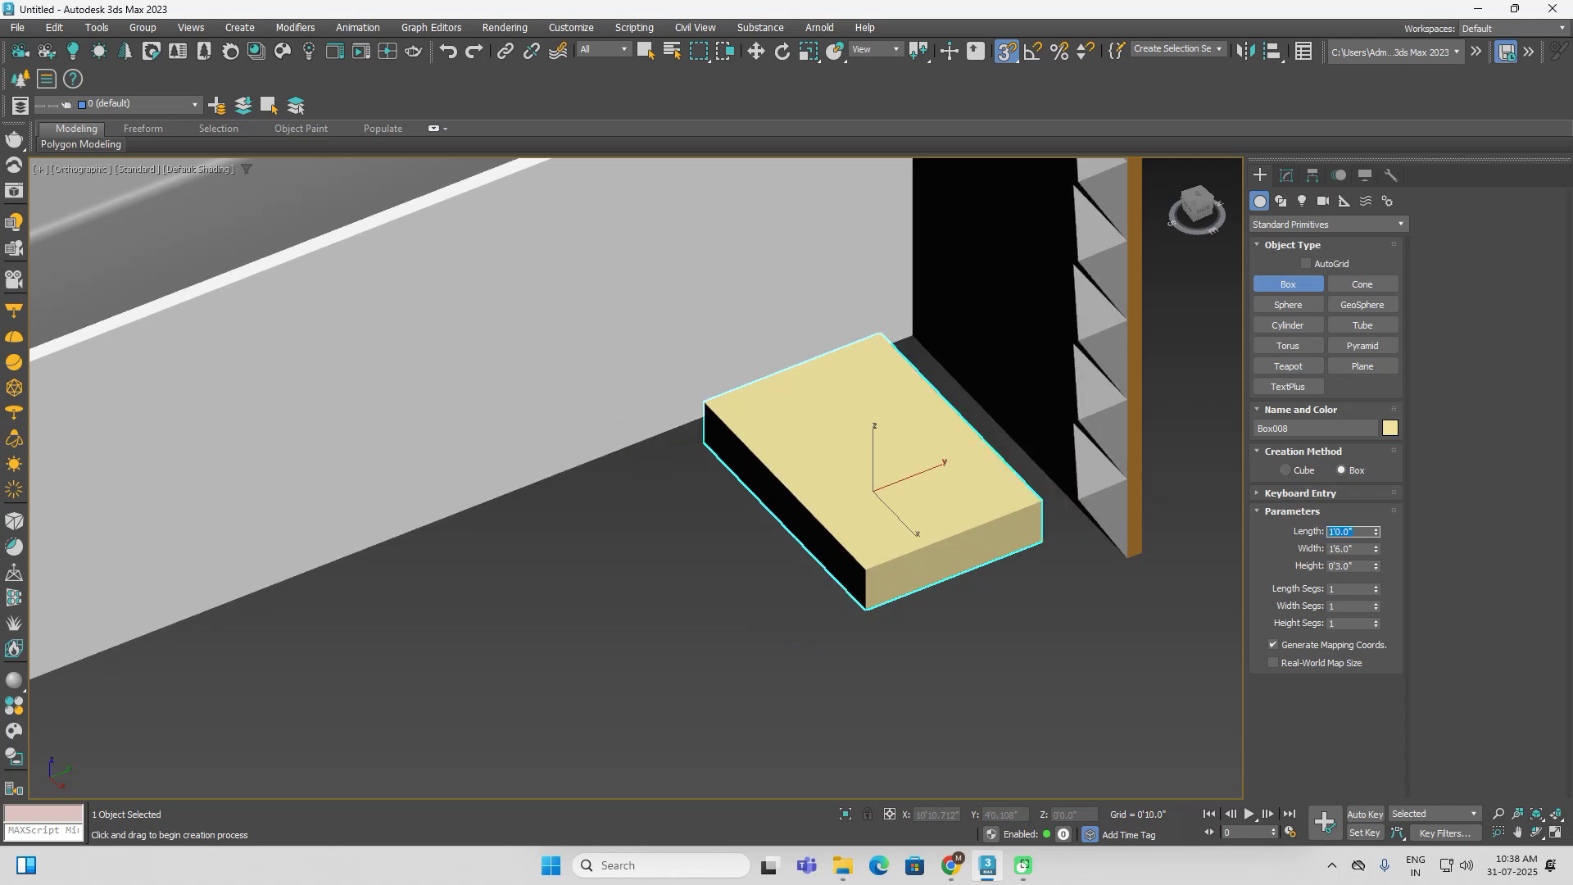
# With snapping turned off, make one copy of the box directly above the original
pyautogui.moveTo(937, 636); pyautogui.dragTo(951, 684, button='middle')
pyautogui.press('w')
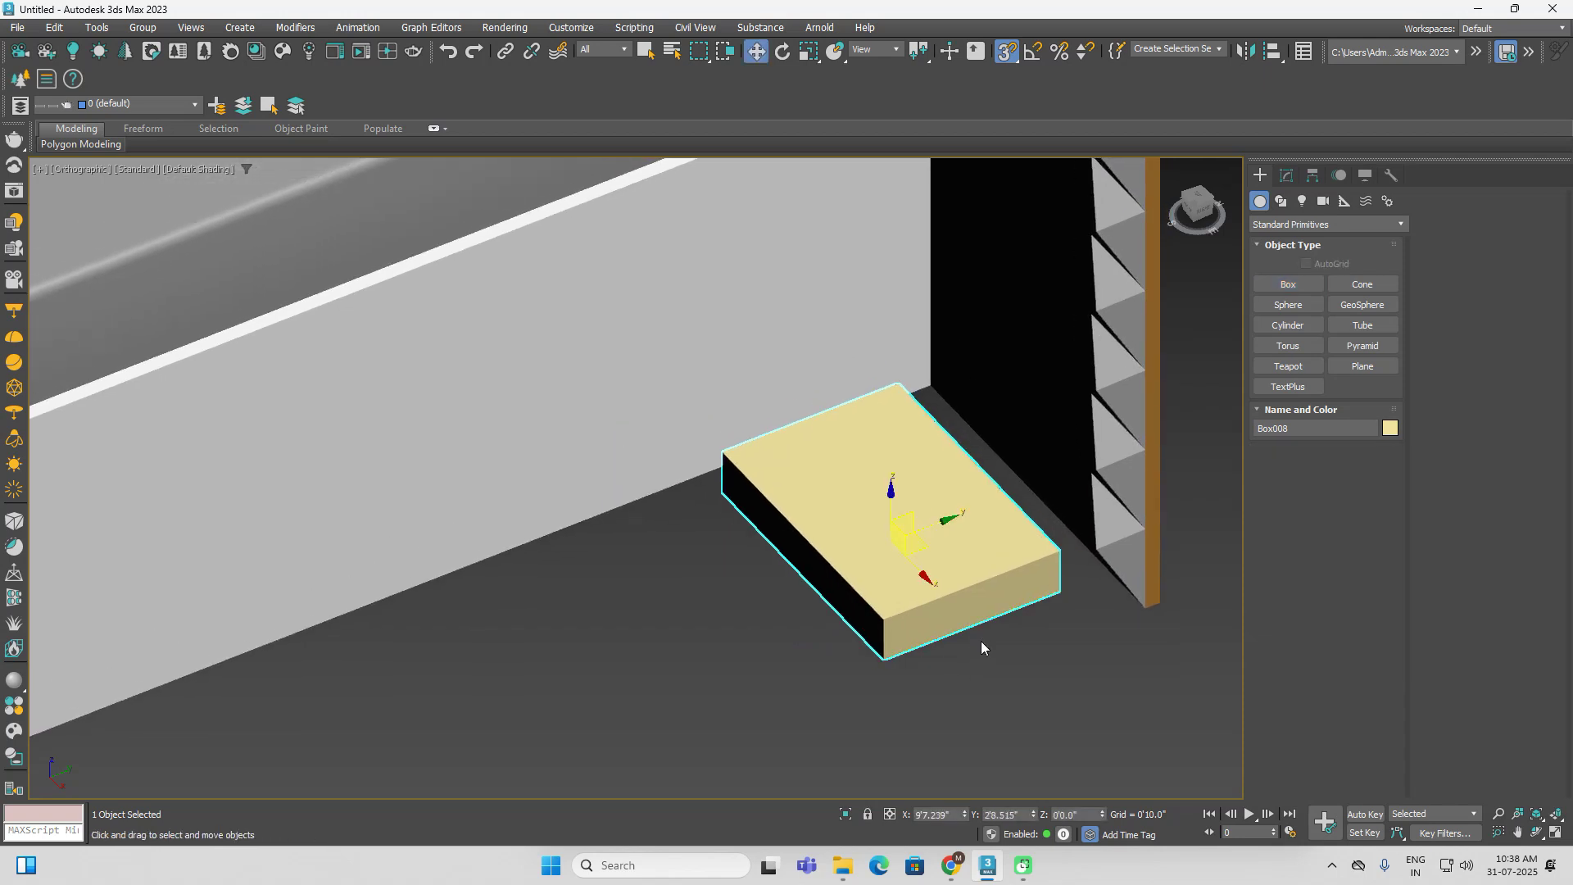
pyautogui.click(1010, 54)
pyautogui.moveTo(877, 526); pyautogui.dragTo(879, 528, button='middle')
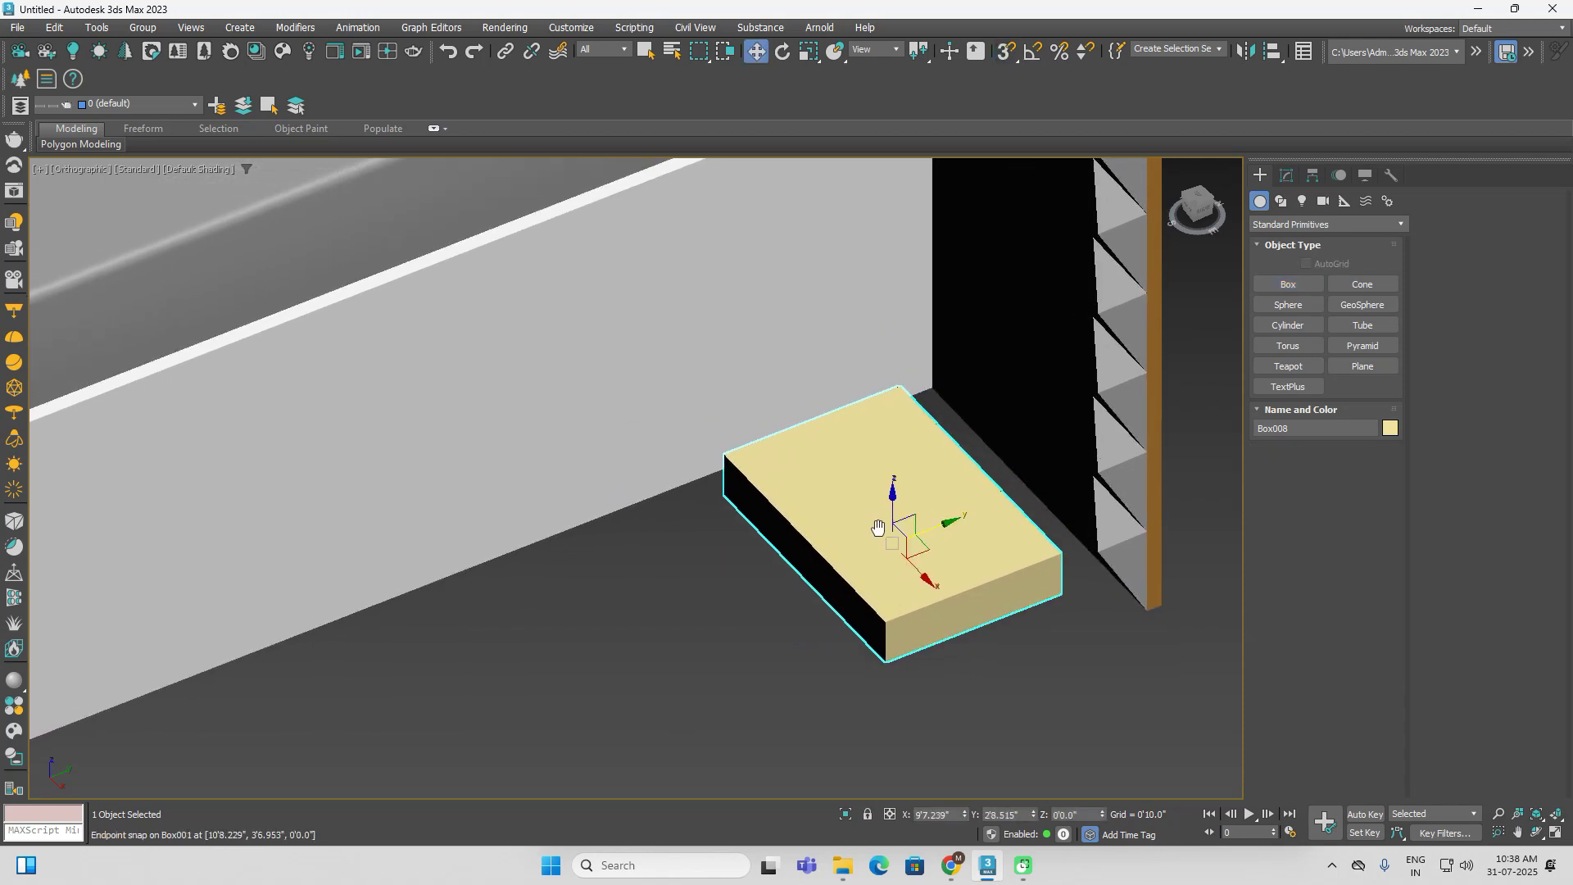
pyautogui.keyDown('shift'); pyautogui.moveTo(897, 514); pyautogui.dragTo(897, 407); pyautogui.keyUp('shift')
pyautogui.click(719, 381)
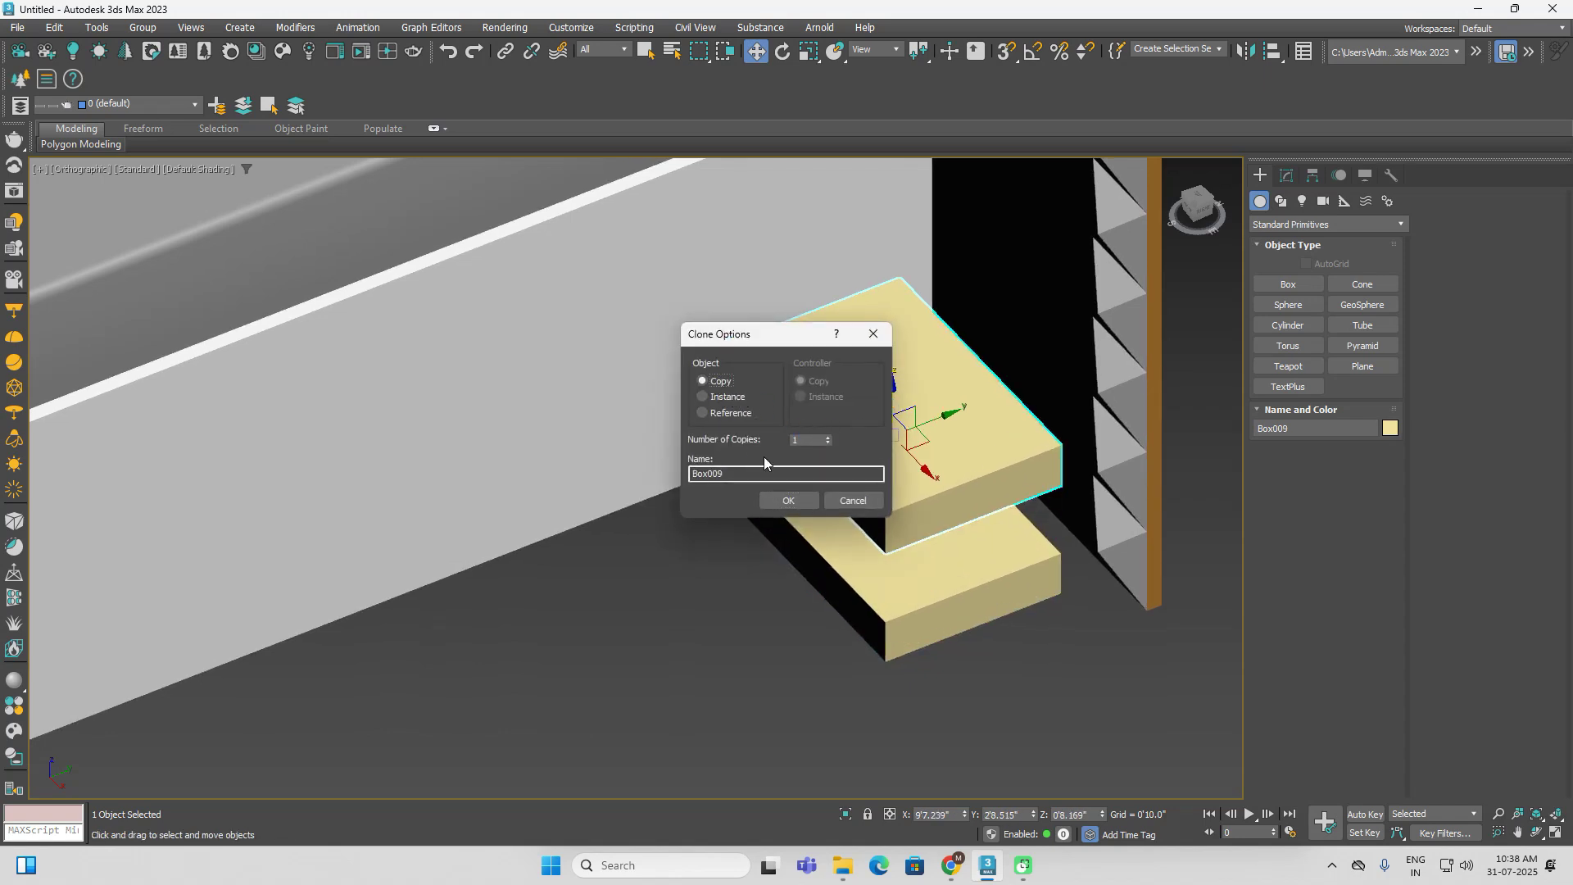
pyautogui.click(786, 501)
# Turn the upper box into an upright side panel with a height of 1'9" and a width of 1"
pyautogui.click(1286, 174)
pyautogui.click(1006, 547)
pyautogui.click(991, 460)
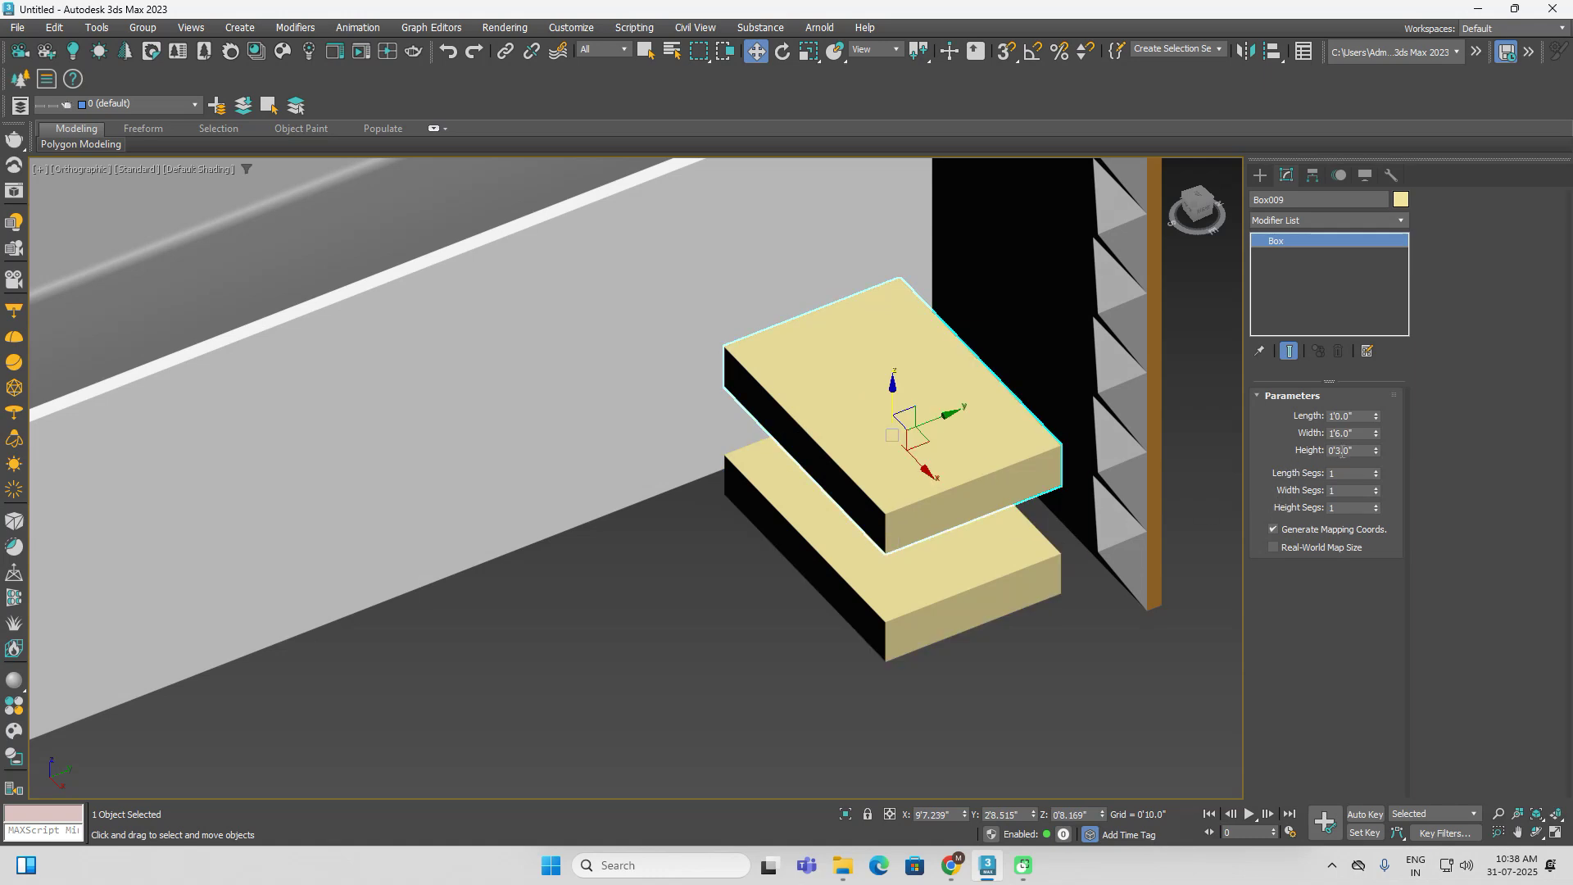
pyautogui.moveTo(1362, 449); pyautogui.dragTo(1253, 456)
pyautogui.write('9')
pyautogui.press('Return')
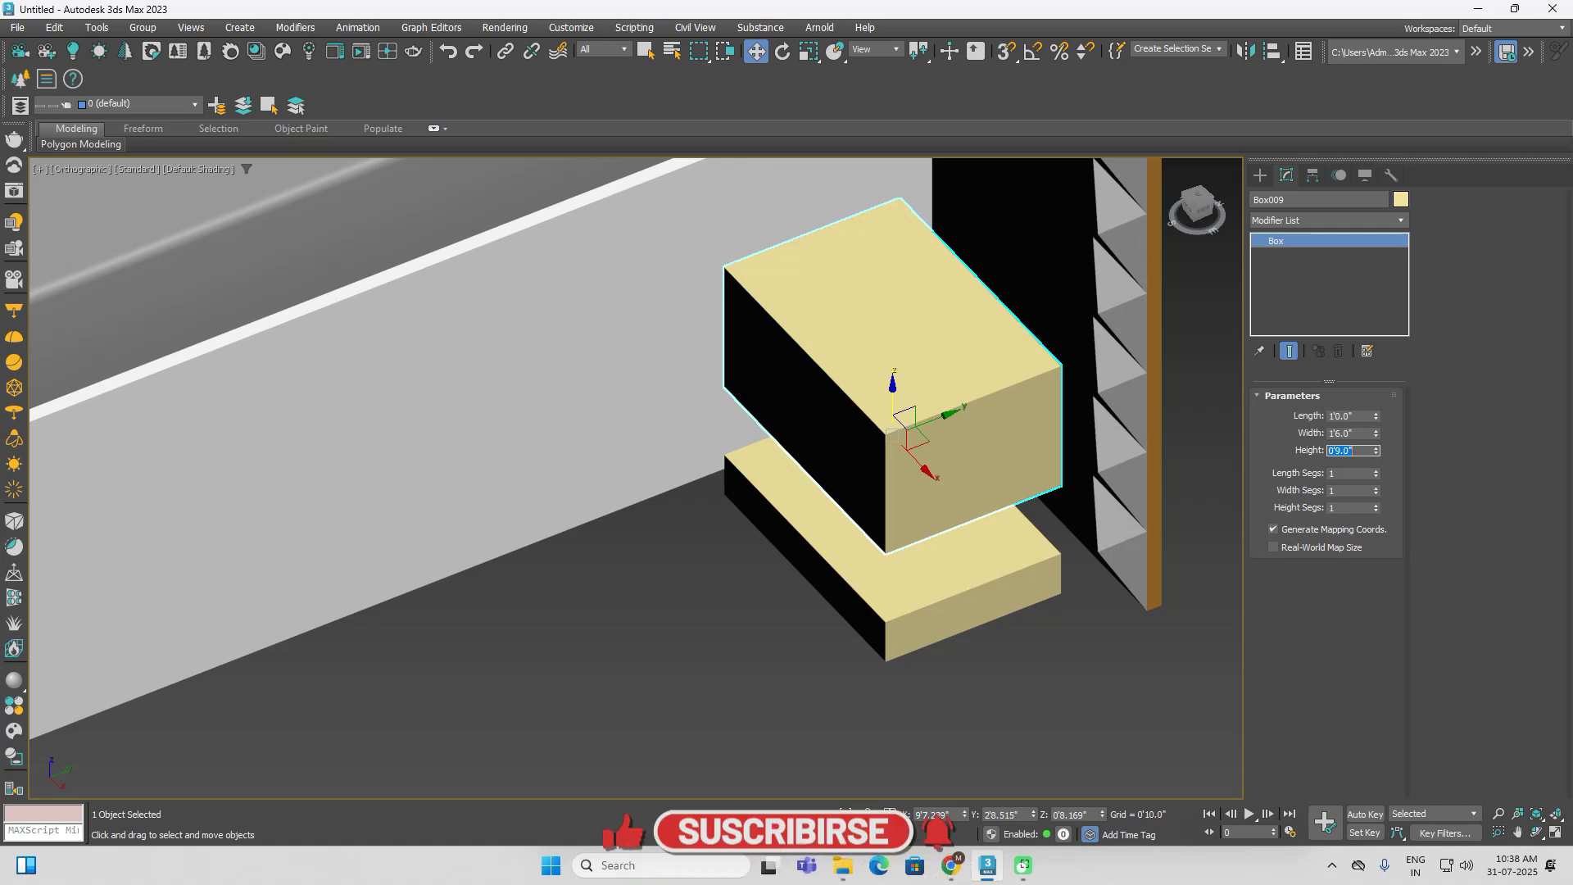
pyautogui.write('9')
pyautogui.press('Return')
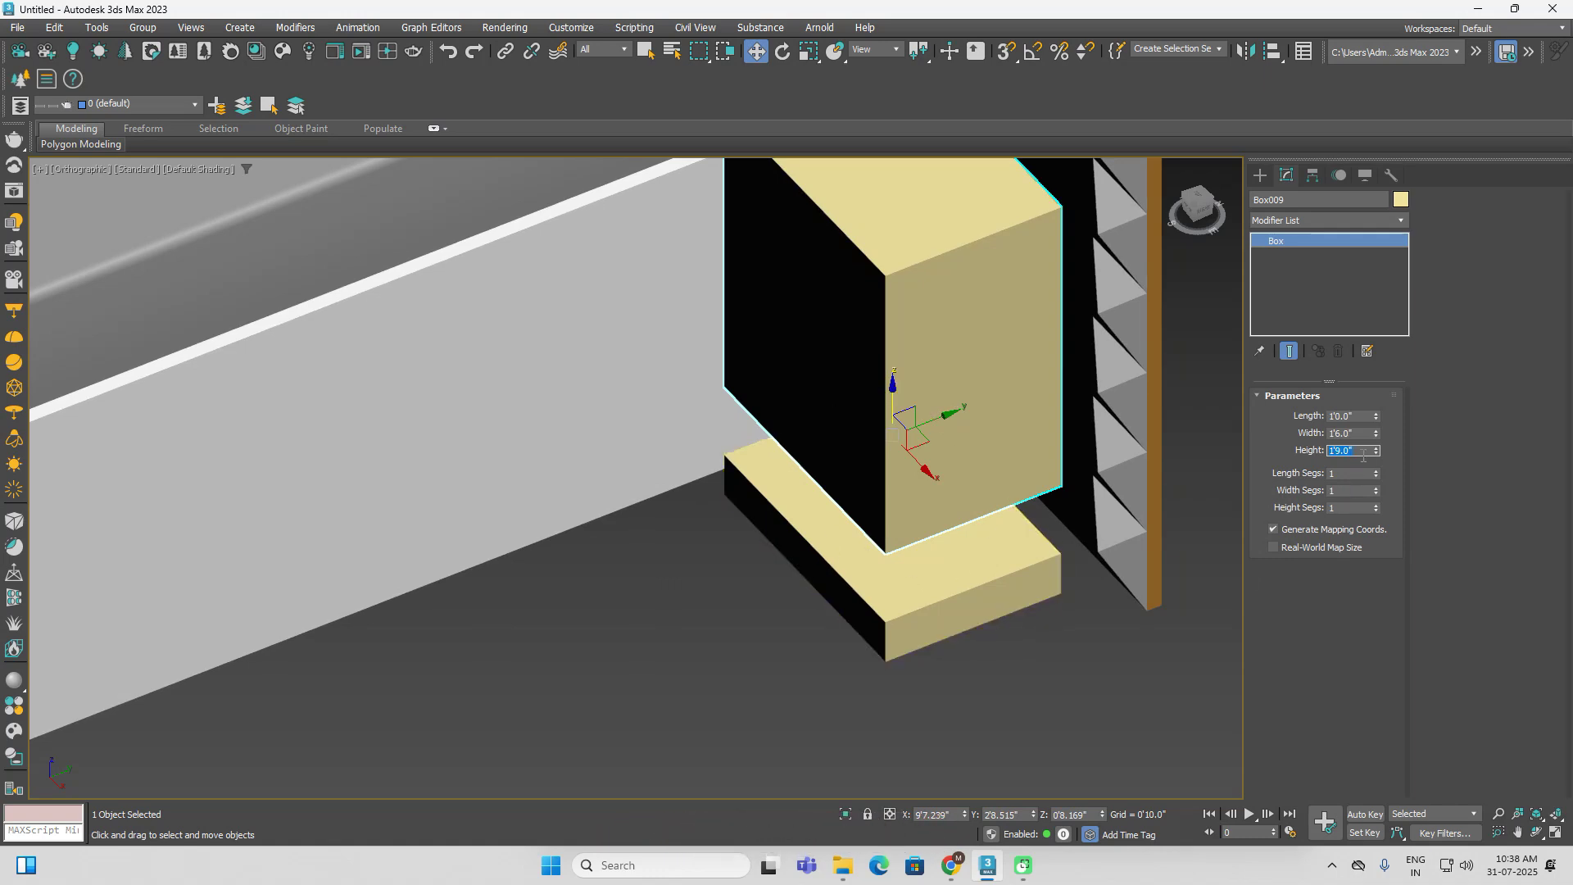
pyautogui.moveTo(1376, 437)
pyautogui.mouseDown()
pyautogui.moveTo(1373, 449)
pyautogui.moveTo(1366, 434)
pyautogui.mouseUp()
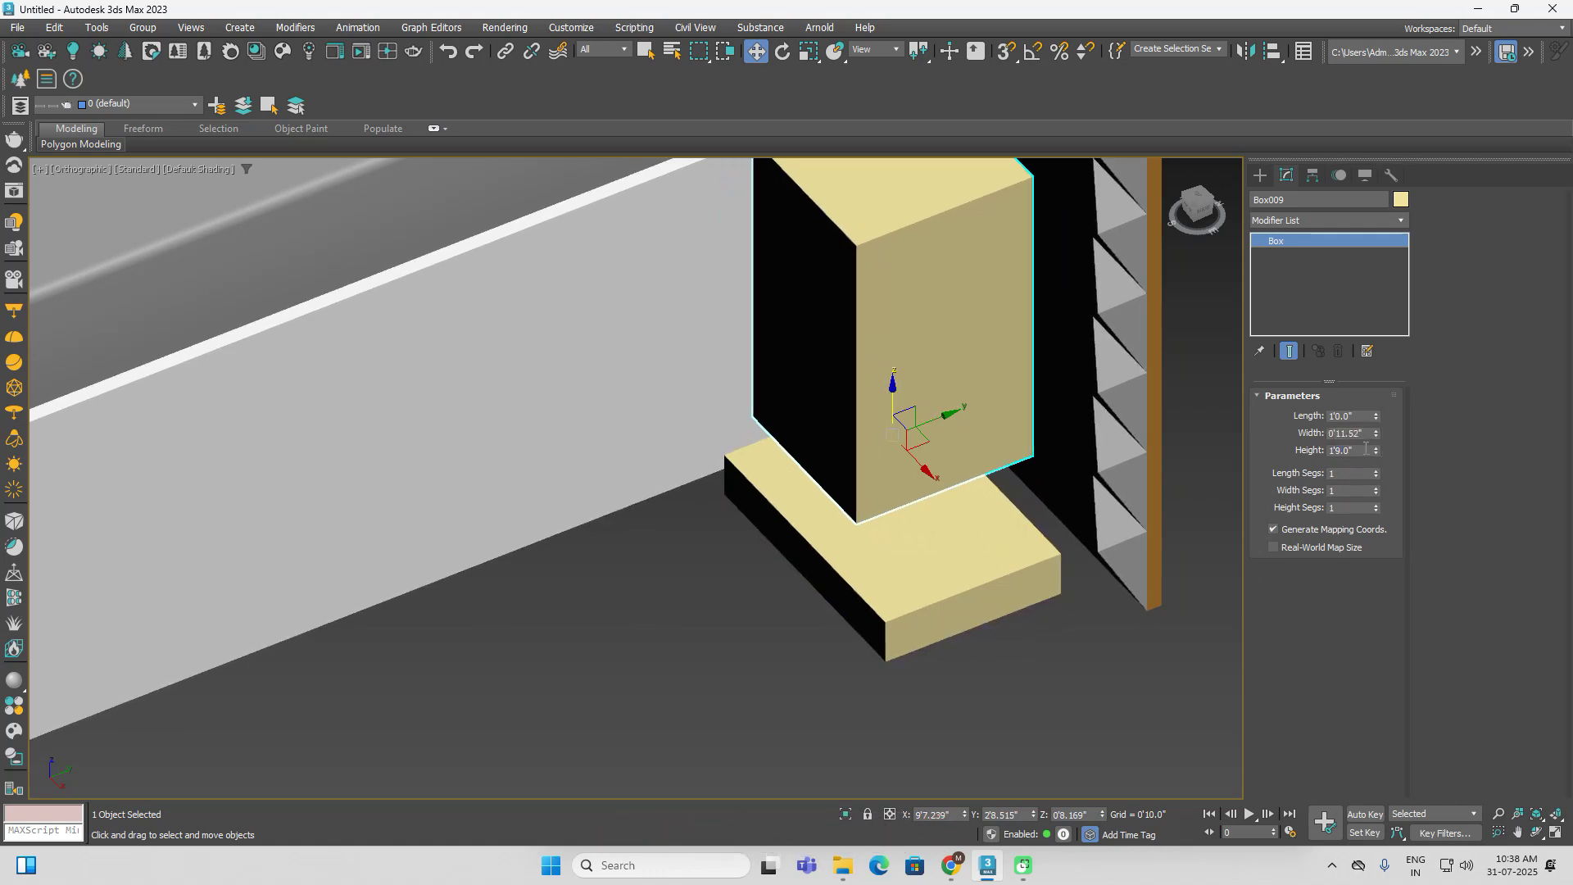
pyautogui.press('Return')
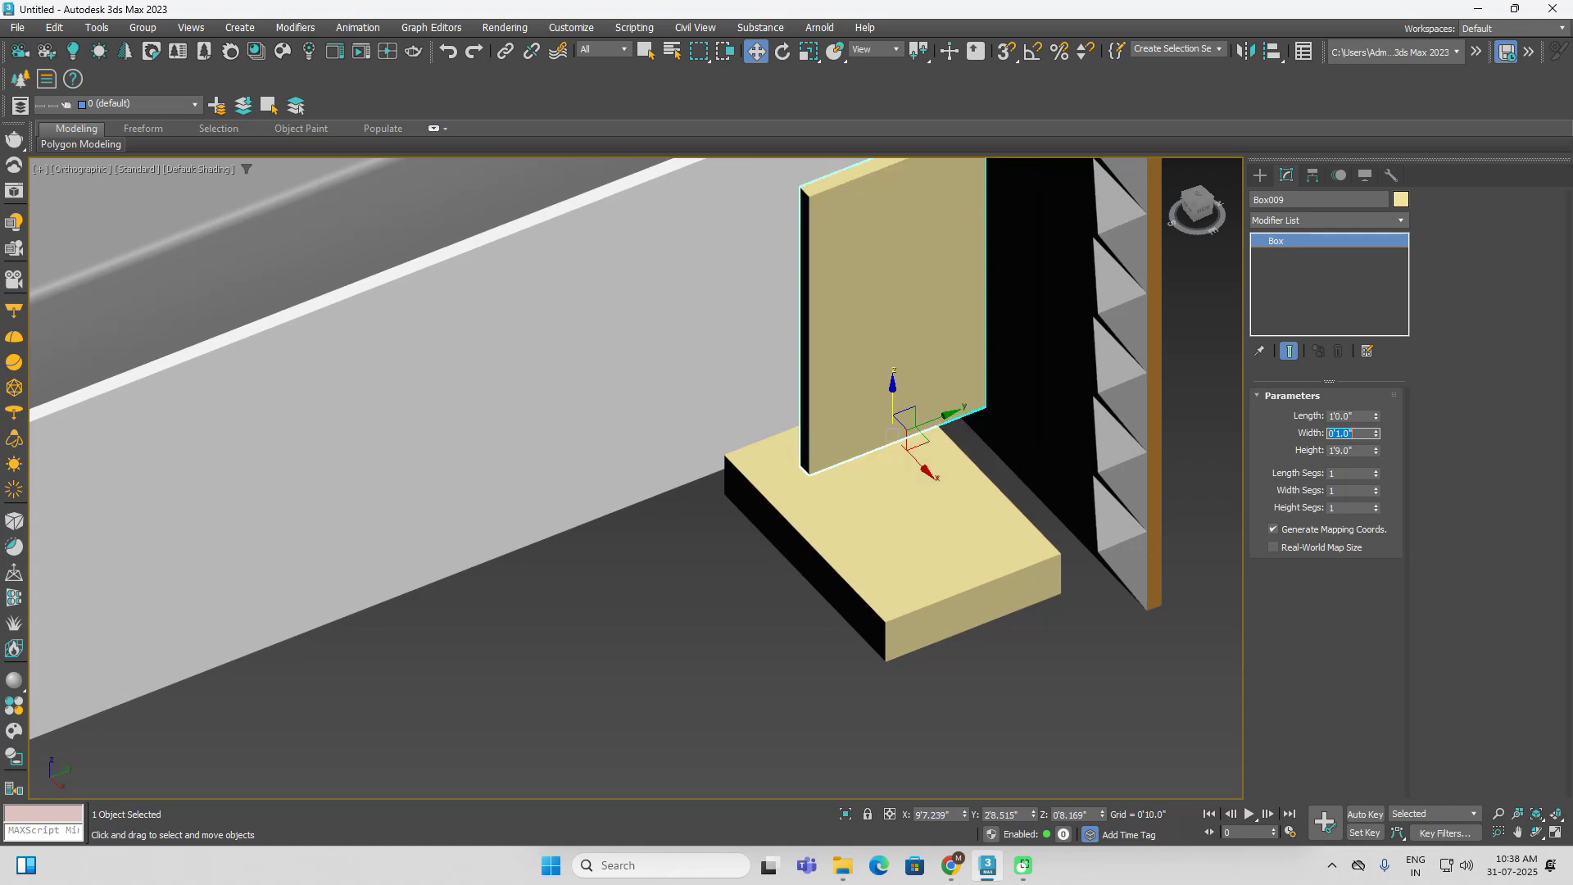
# With snapping on, move the upright panel onto the base box, flush with the end nearest the bed
pyautogui.click(1006, 51)
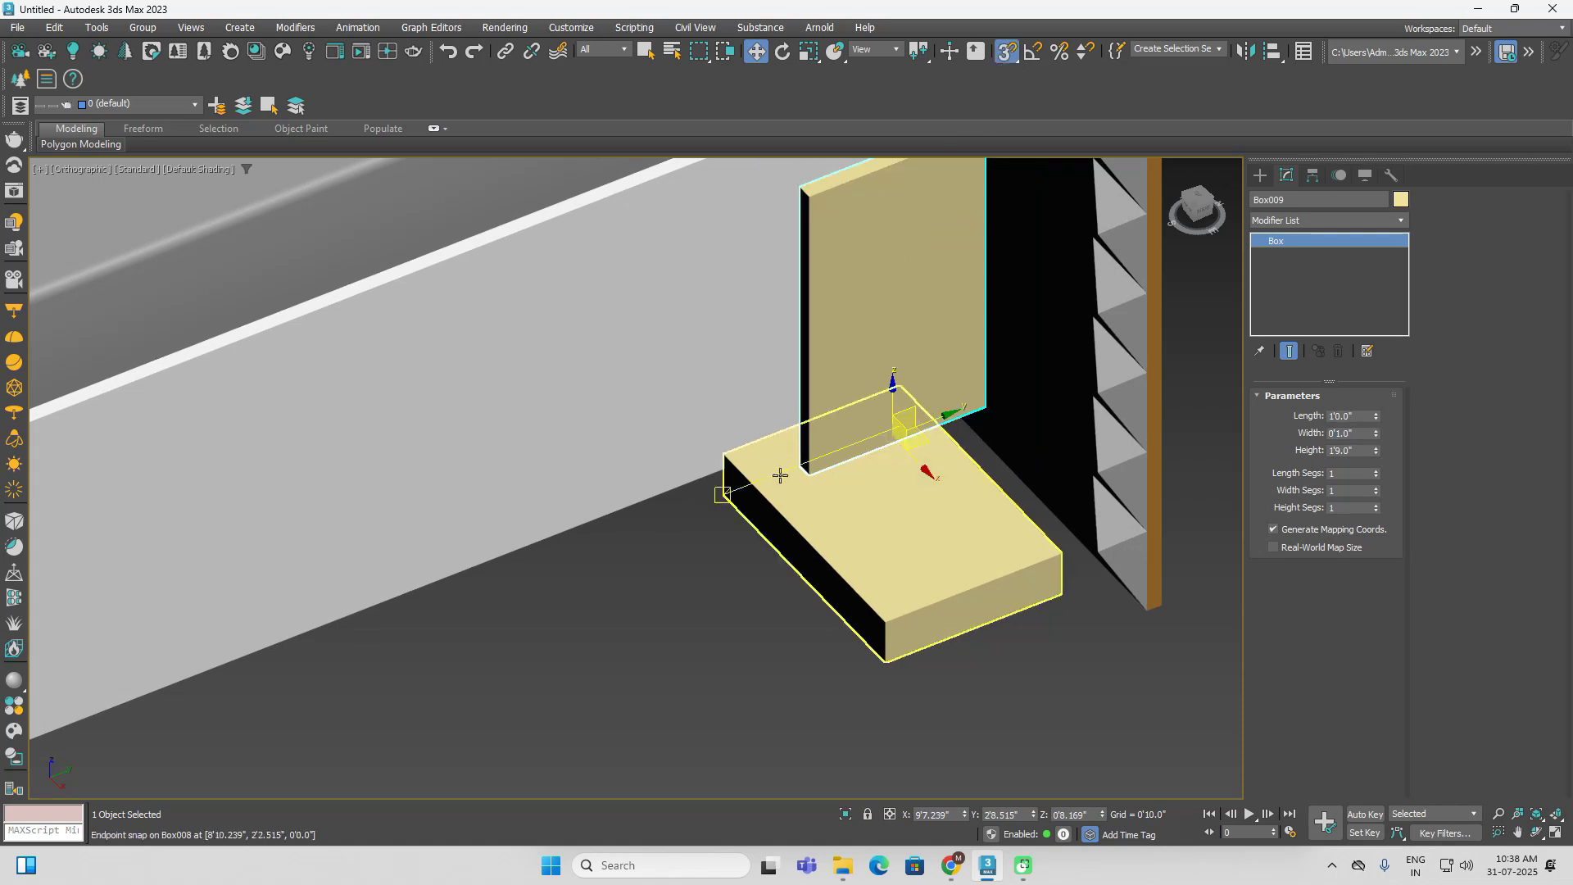
pyautogui.scroll(3, 829, 477)
pyautogui.moveTo(839, 459)
pyautogui.mouseDown()
pyautogui.moveTo(640, 495)
pyautogui.moveTo(679, 418)
pyautogui.mouseUp()
pyautogui.scroll(-4, 779, 463)
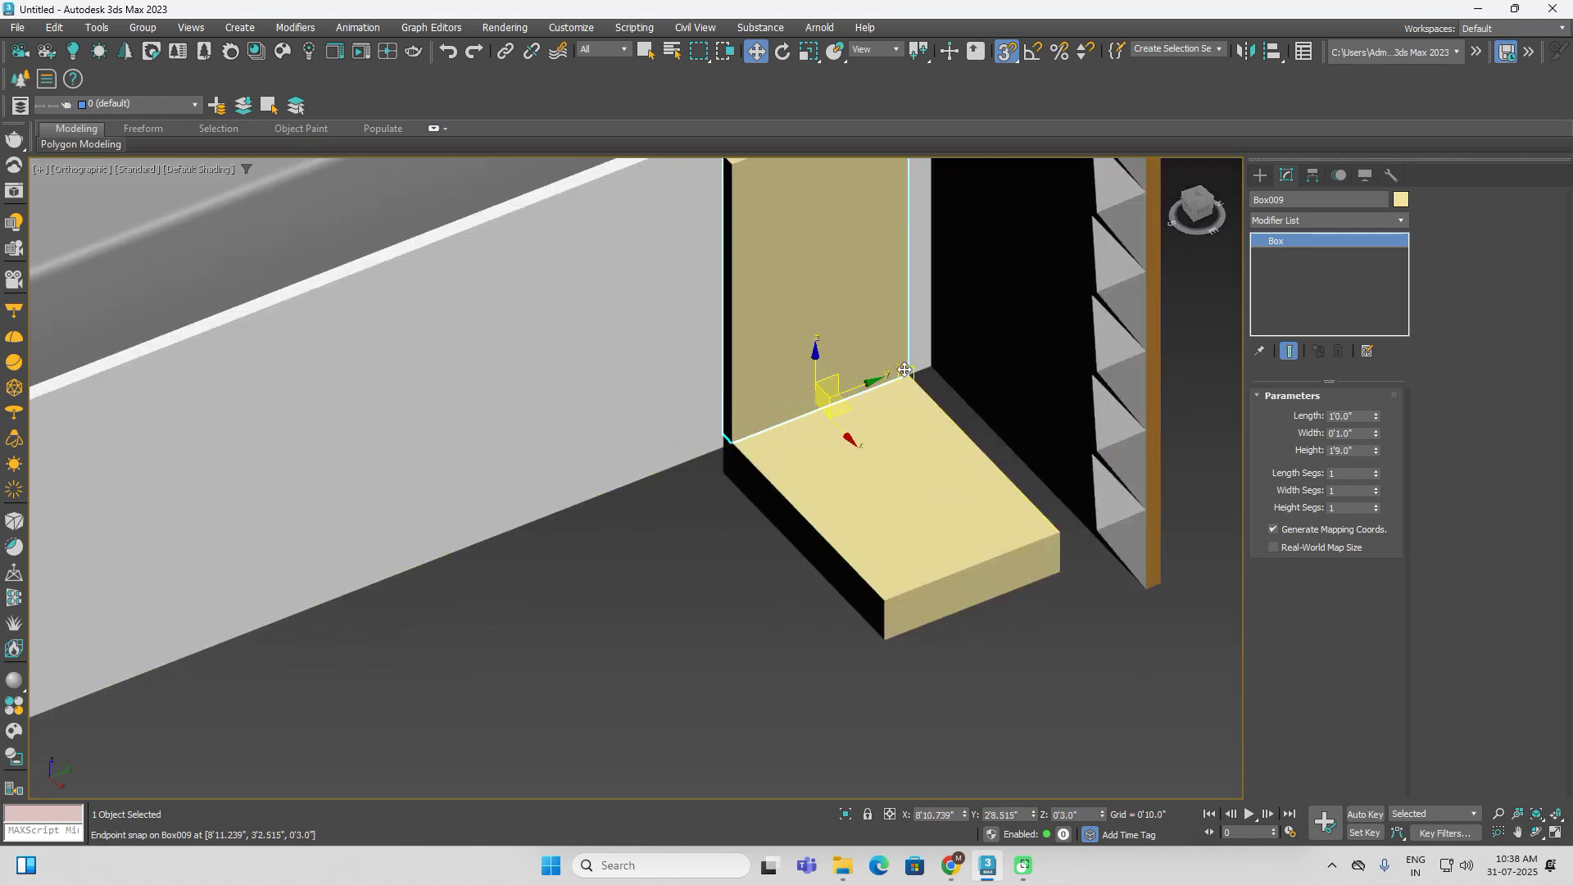
# Make one copy of the side panel, snapped to the opposite end of the base box, and clear the selection
pyautogui.moveTo(904, 371)
pyautogui.keyDown('shift'); pyautogui.mouseDown()
pyautogui.moveTo(1008, 432)
pyautogui.moveTo(1000, 537)
pyautogui.moveTo(1056, 533)
pyautogui.mouseUp(); pyautogui.keyUp('shift')
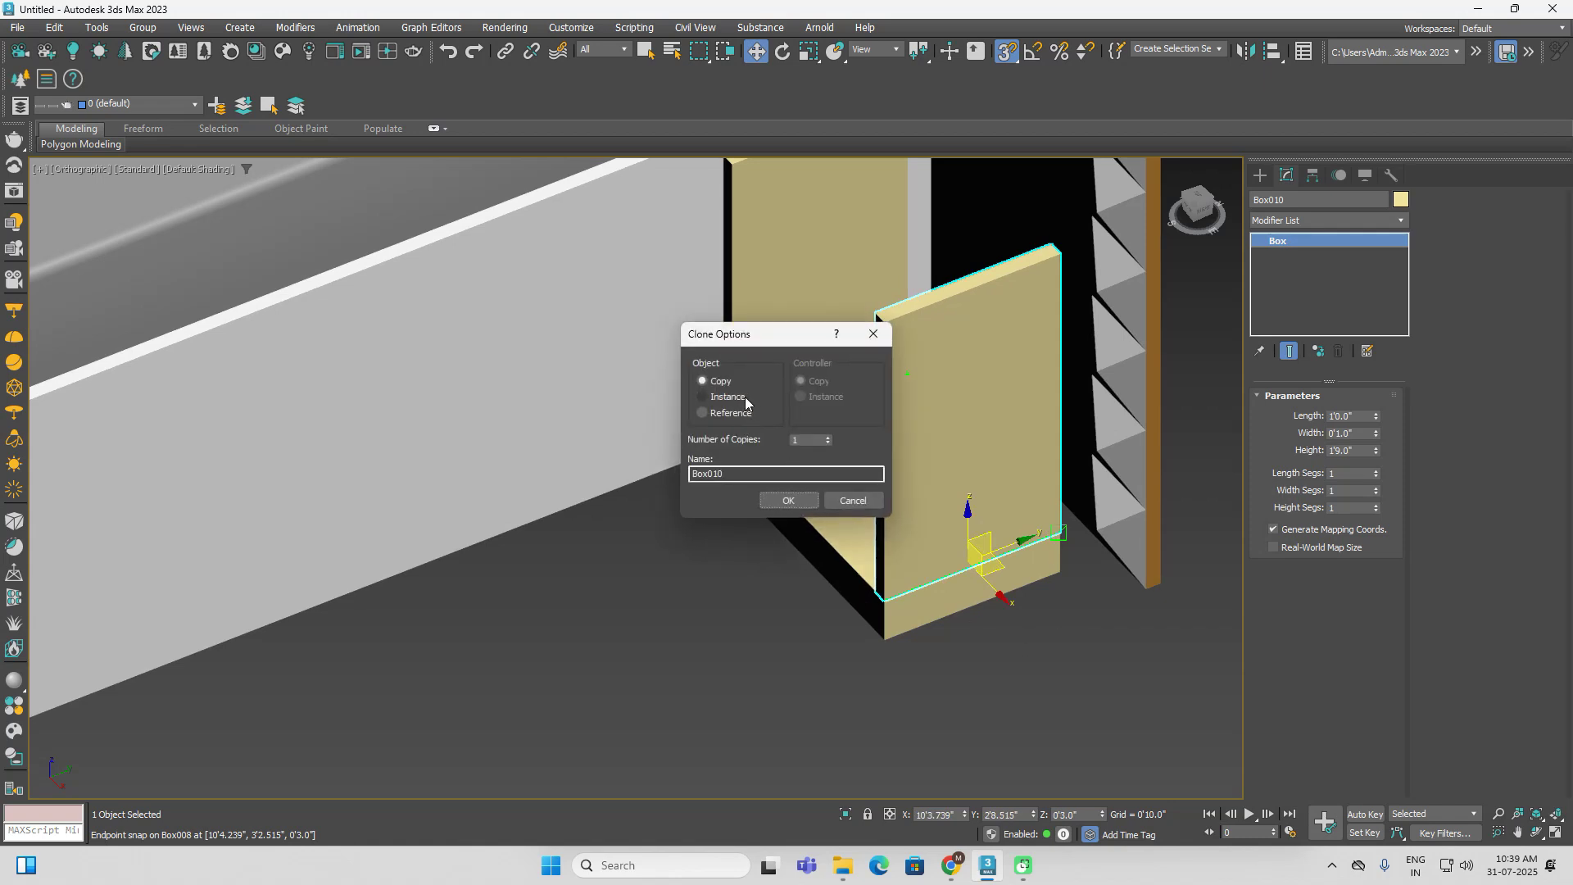
pyautogui.click(788, 500)
pyautogui.click(518, 647)
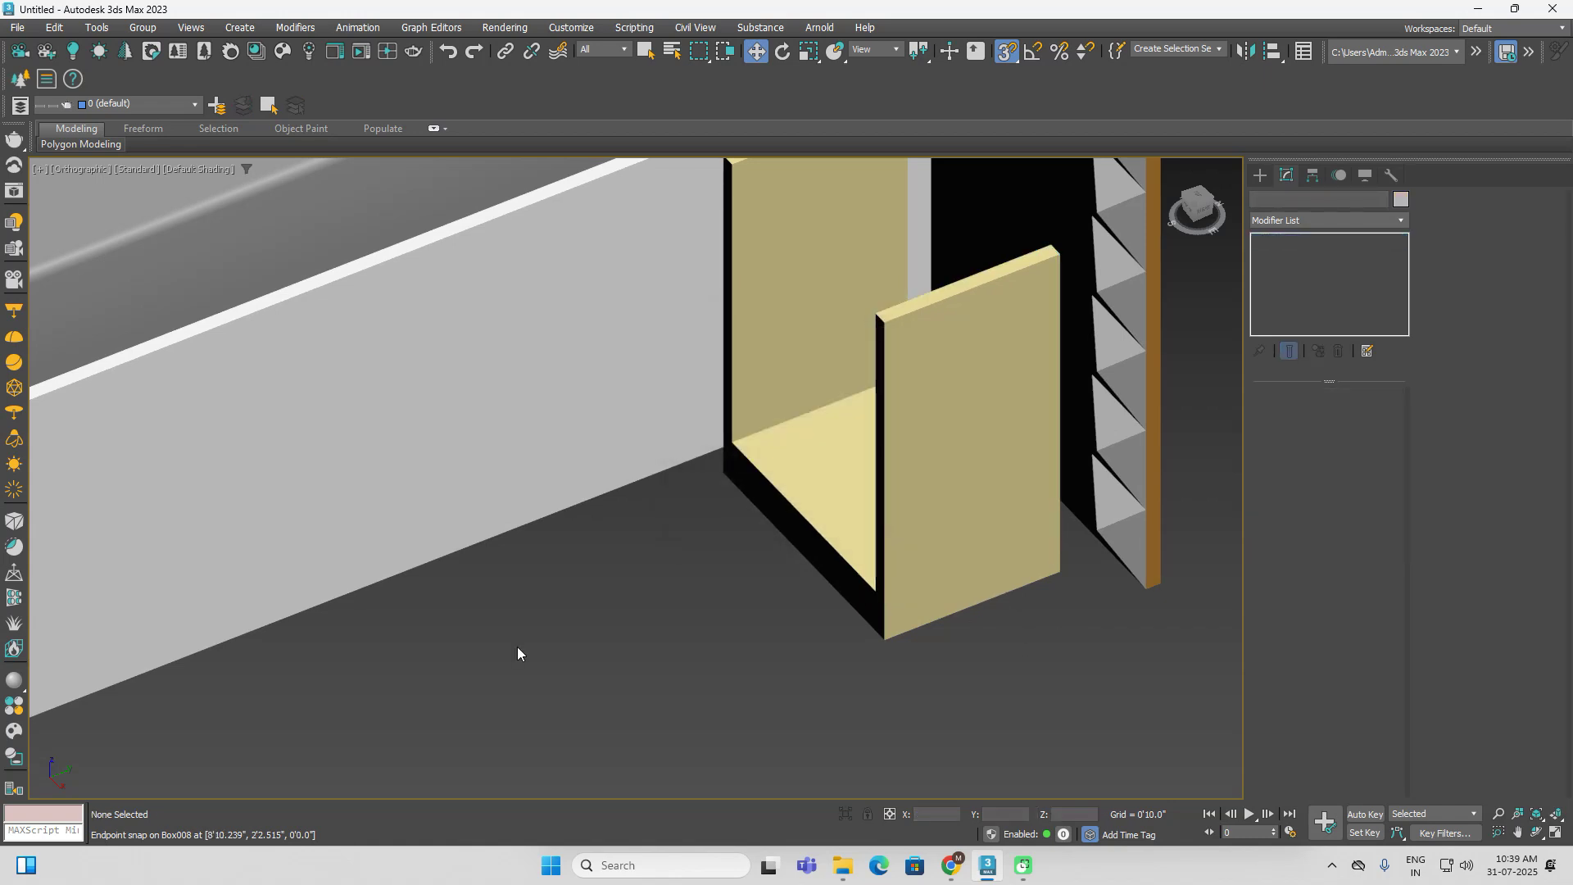
# In the front view, draw a 1'9" by 1'4" box filling the opening between the two side panels and set its height to 1"
pyautogui.moveTo(703, 600); pyautogui.dragTo(672, 647, button='middle')
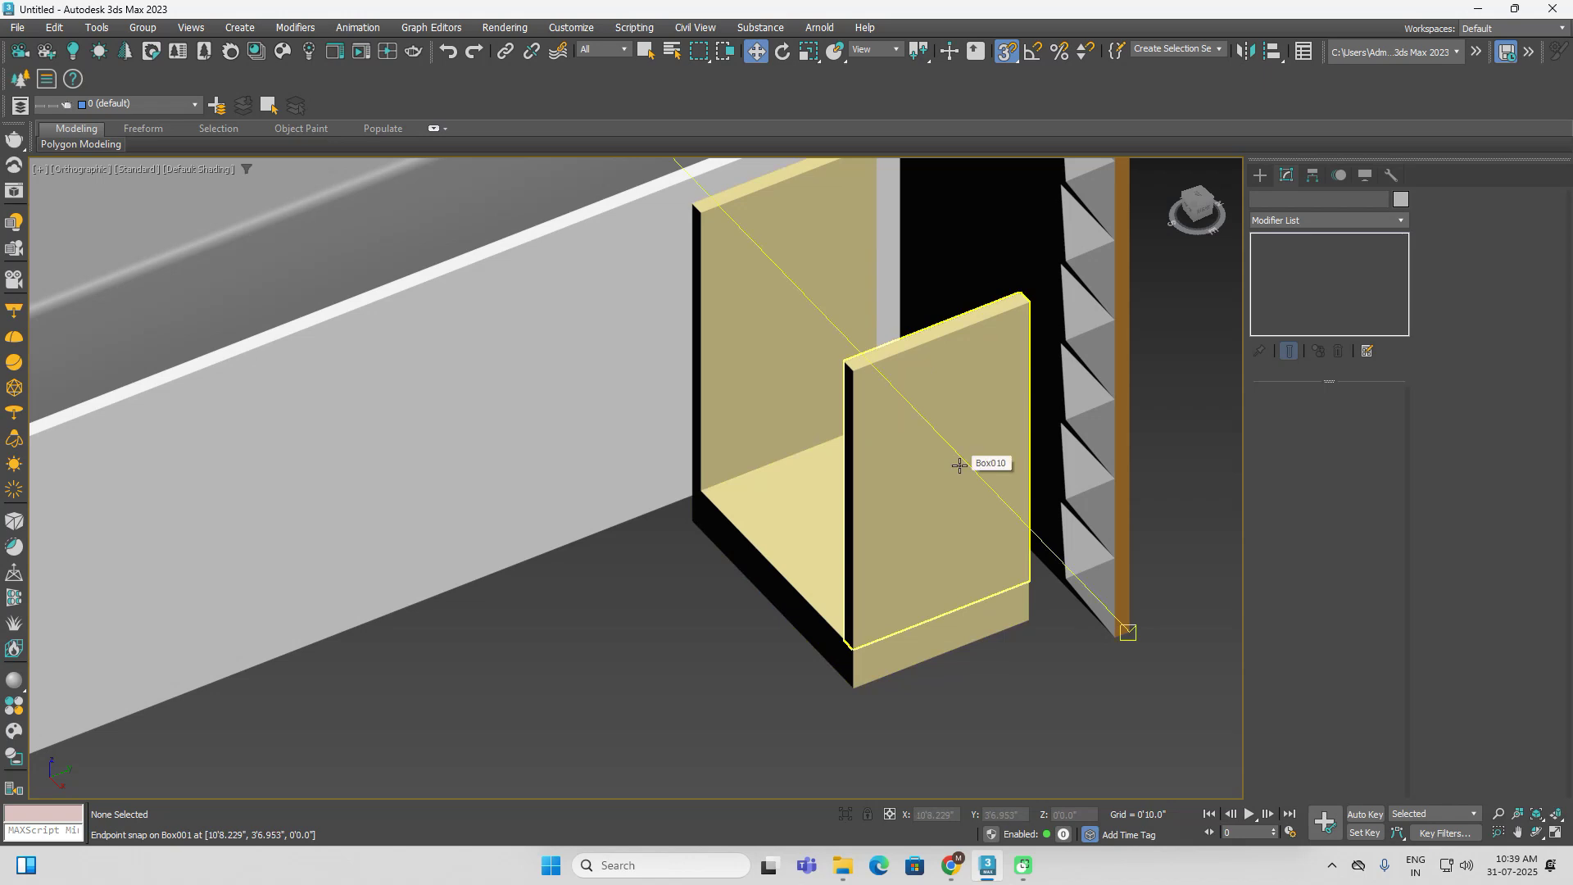
pyautogui.keyDown('alt'); pyautogui.moveTo(983, 475); pyautogui.dragTo(1139, 524, button='middle'); pyautogui.keyUp('alt')
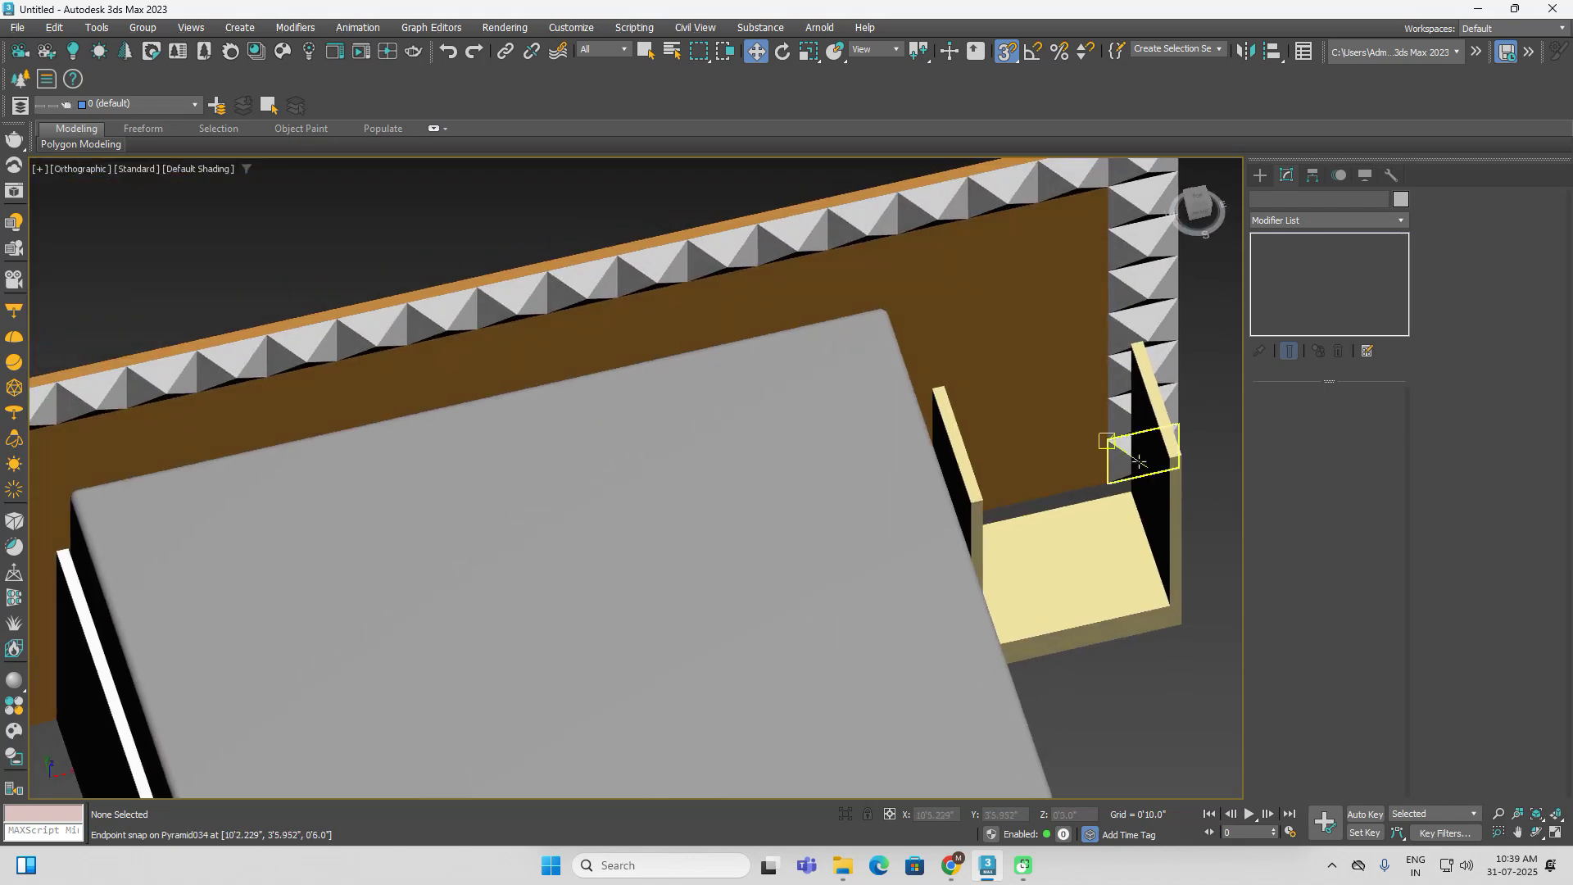
pyautogui.click(1199, 207)
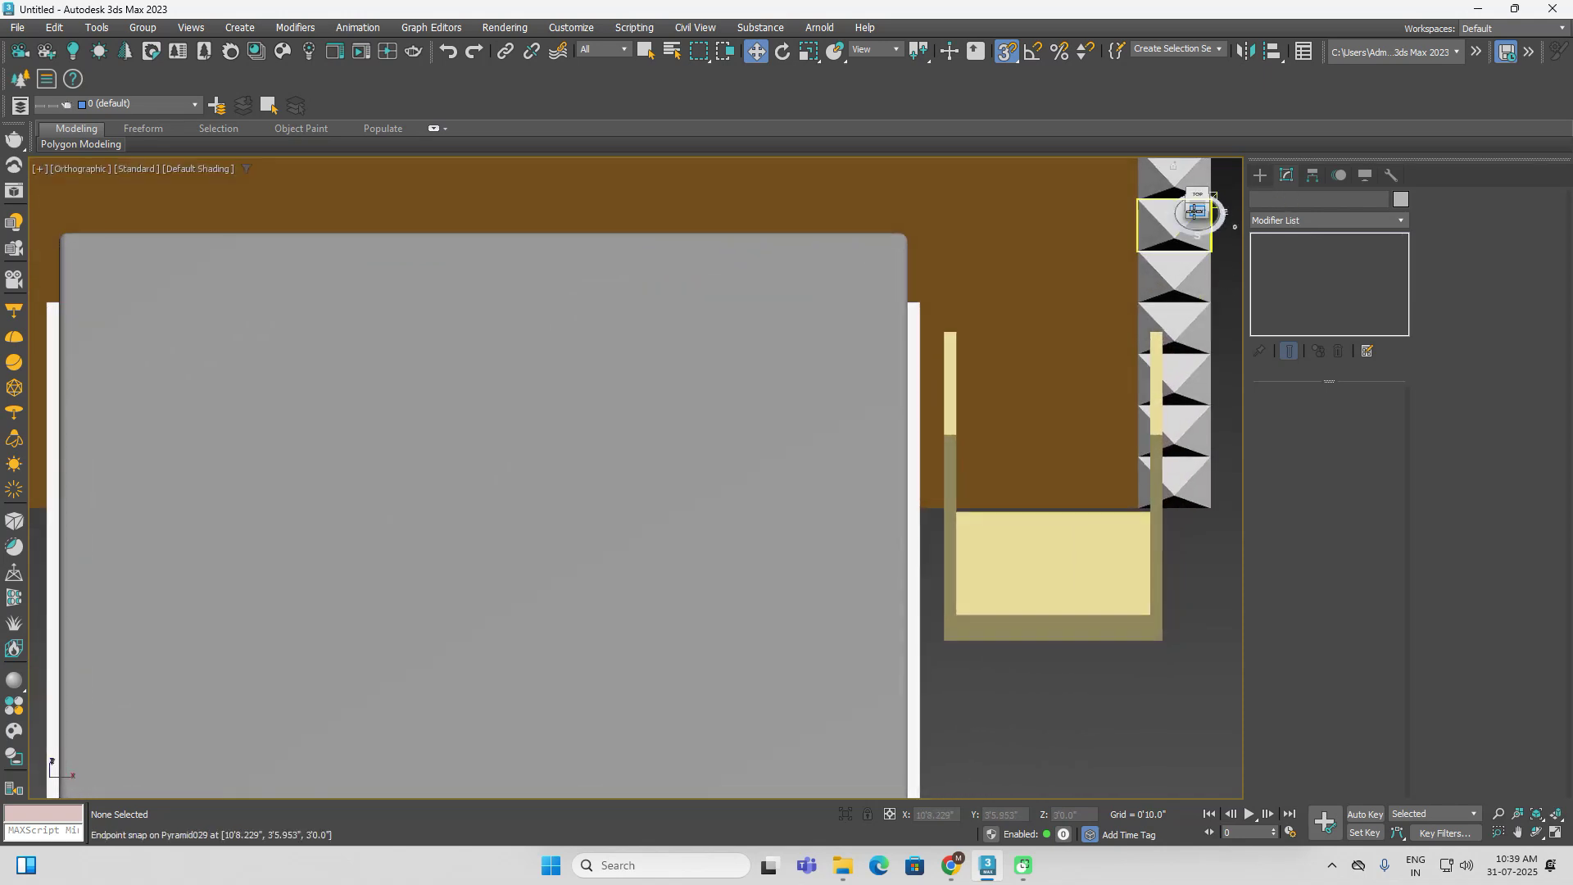
pyautogui.click(1196, 211)
pyautogui.click(1260, 176)
pyautogui.click(1287, 283)
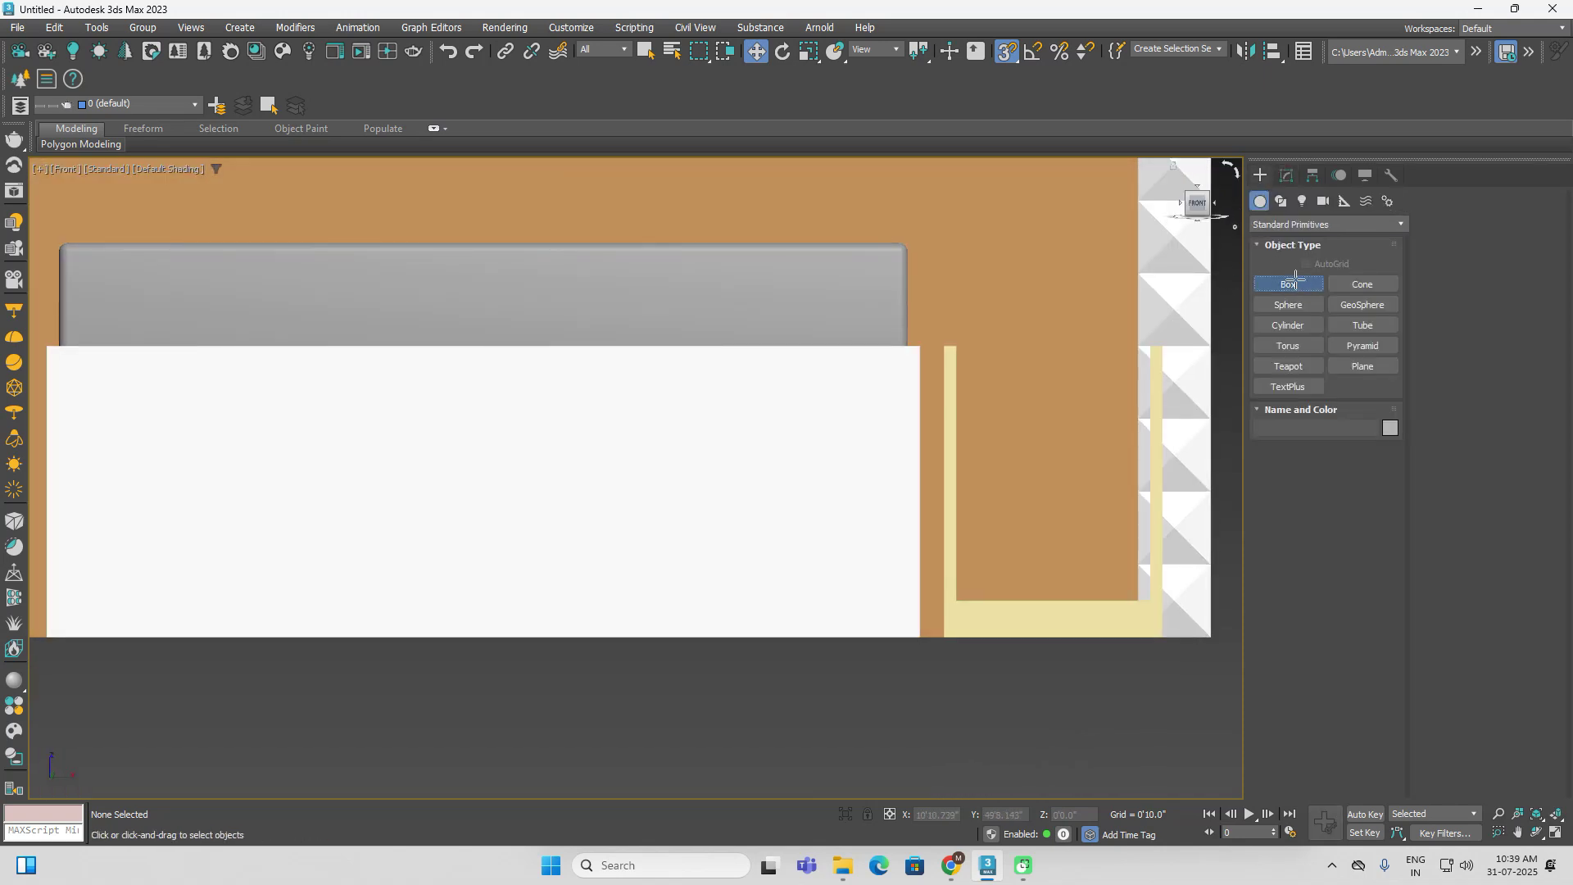
pyautogui.moveTo(955, 344); pyautogui.dragTo(1152, 598)
pyautogui.keyDown('alt'); pyautogui.moveTo(1153, 598); pyautogui.dragTo(1014, 654, button='middle'); pyautogui.keyUp('alt')
pyautogui.click(972, 622)
pyautogui.doubleClick(1364, 565)
pyautogui.write('1')
pyautogui.press('Return')
pyautogui.scroll(2, 1111, 595)
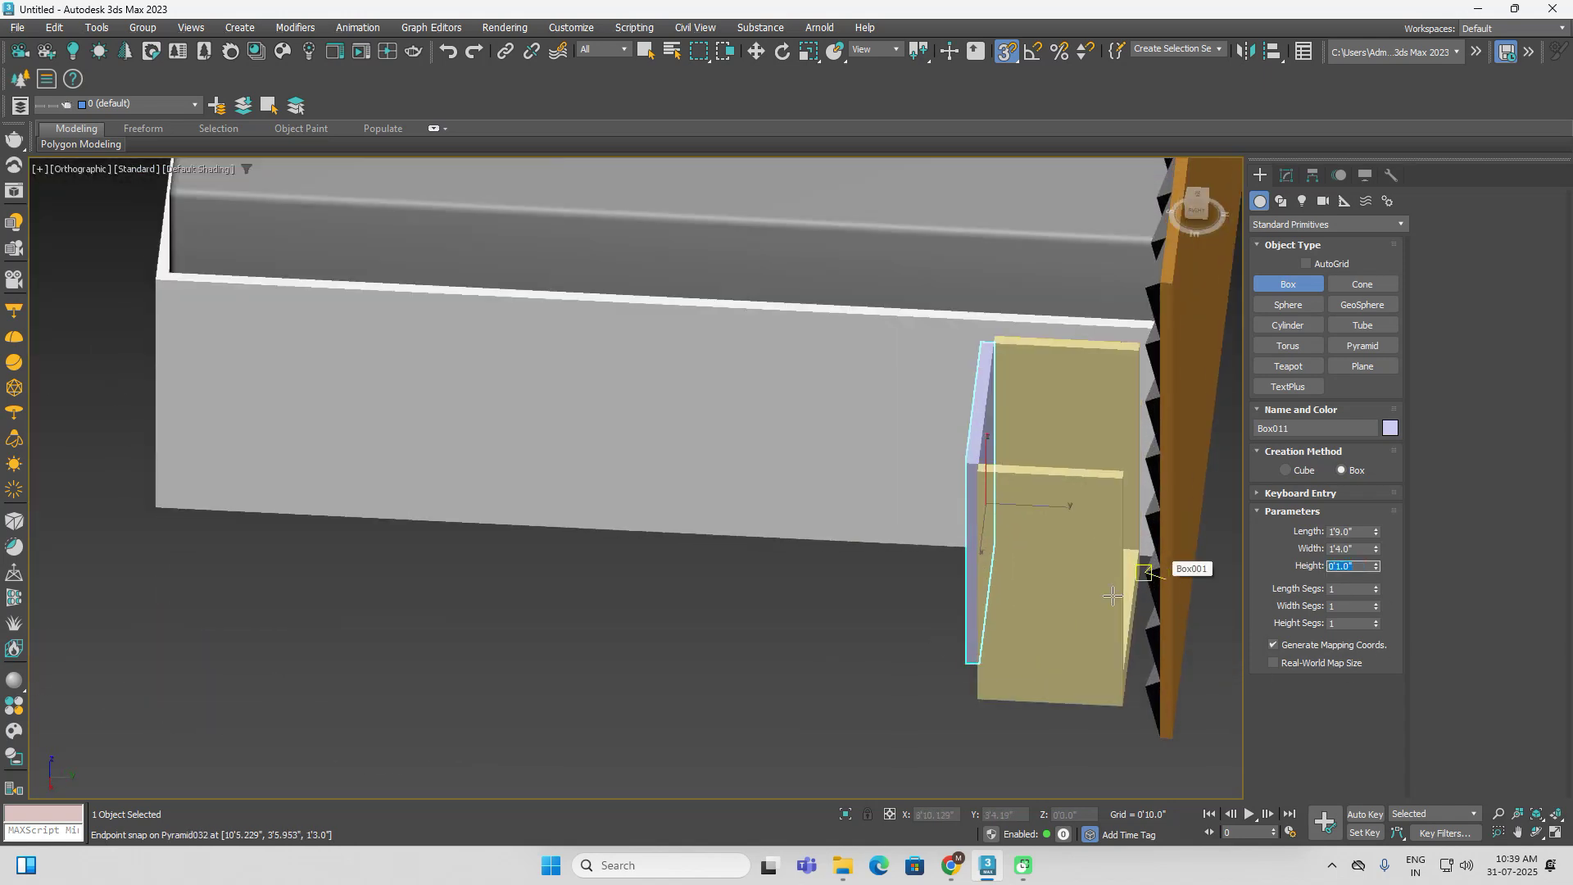
# In the top view, select the four bedside table boxes with a selection window and isolate them
pyautogui.press('w')
pyautogui.press('t')
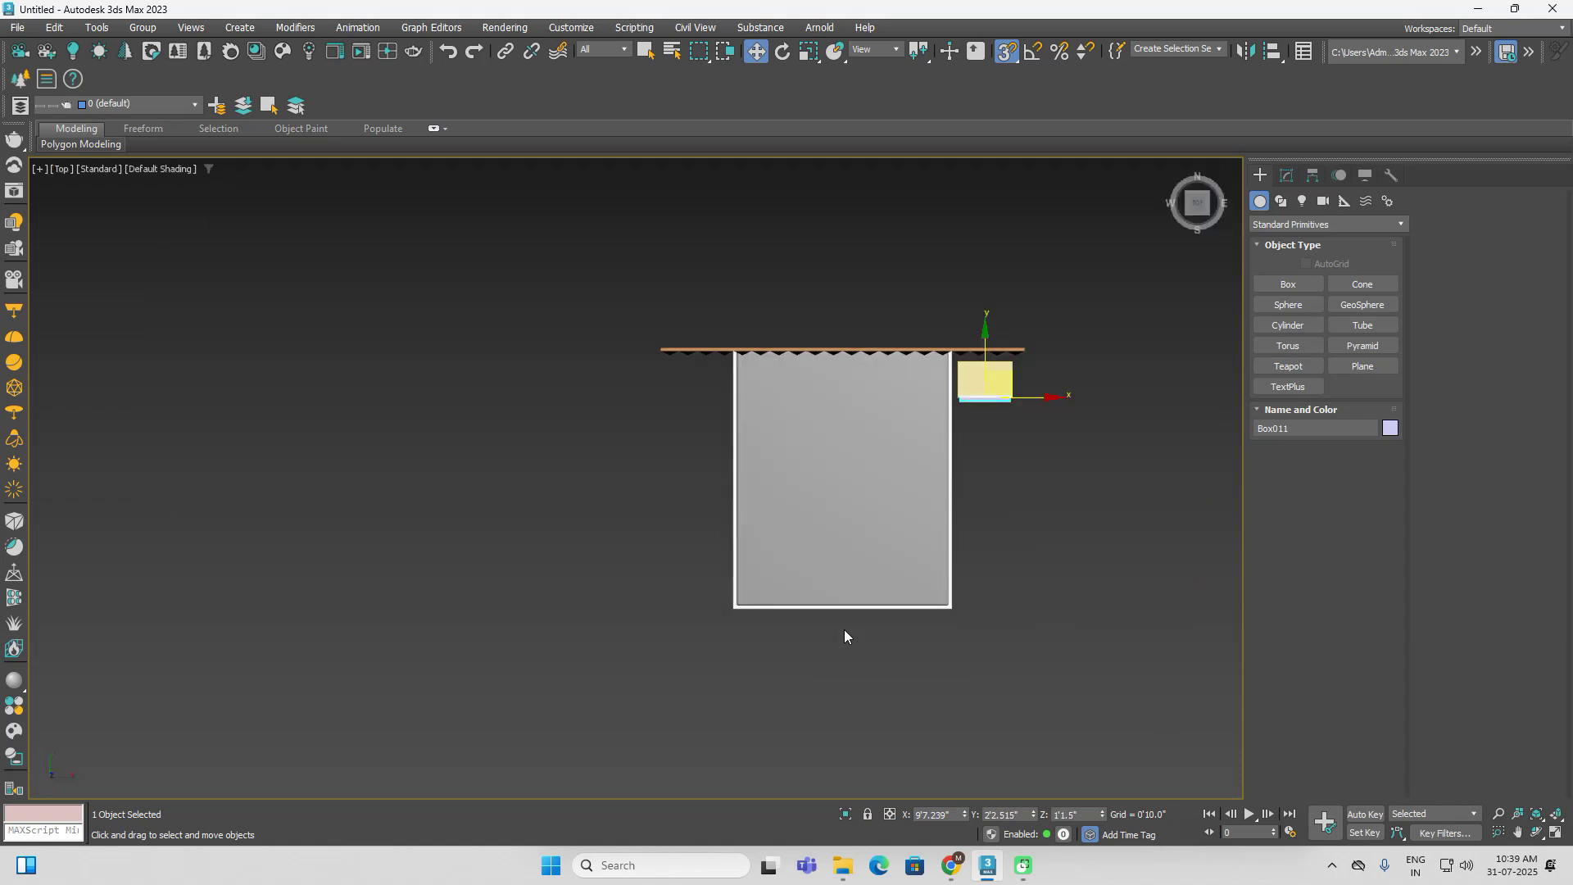
pyautogui.scroll(3, 1024, 377)
pyautogui.click(1059, 530)
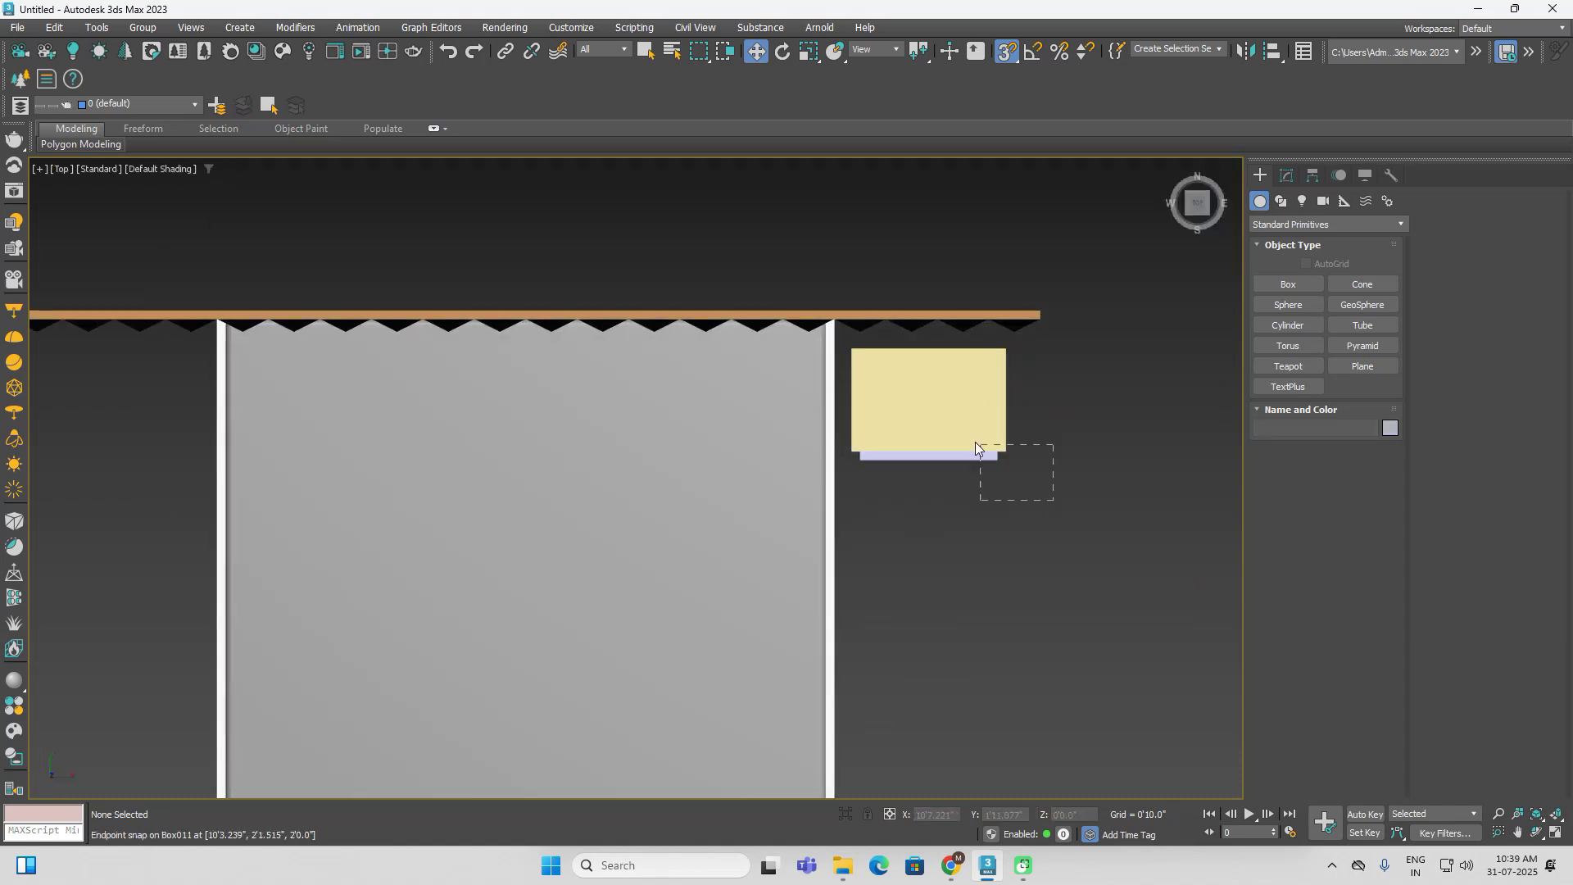
pyautogui.moveTo(872, 363); pyautogui.dragTo(842, 343)
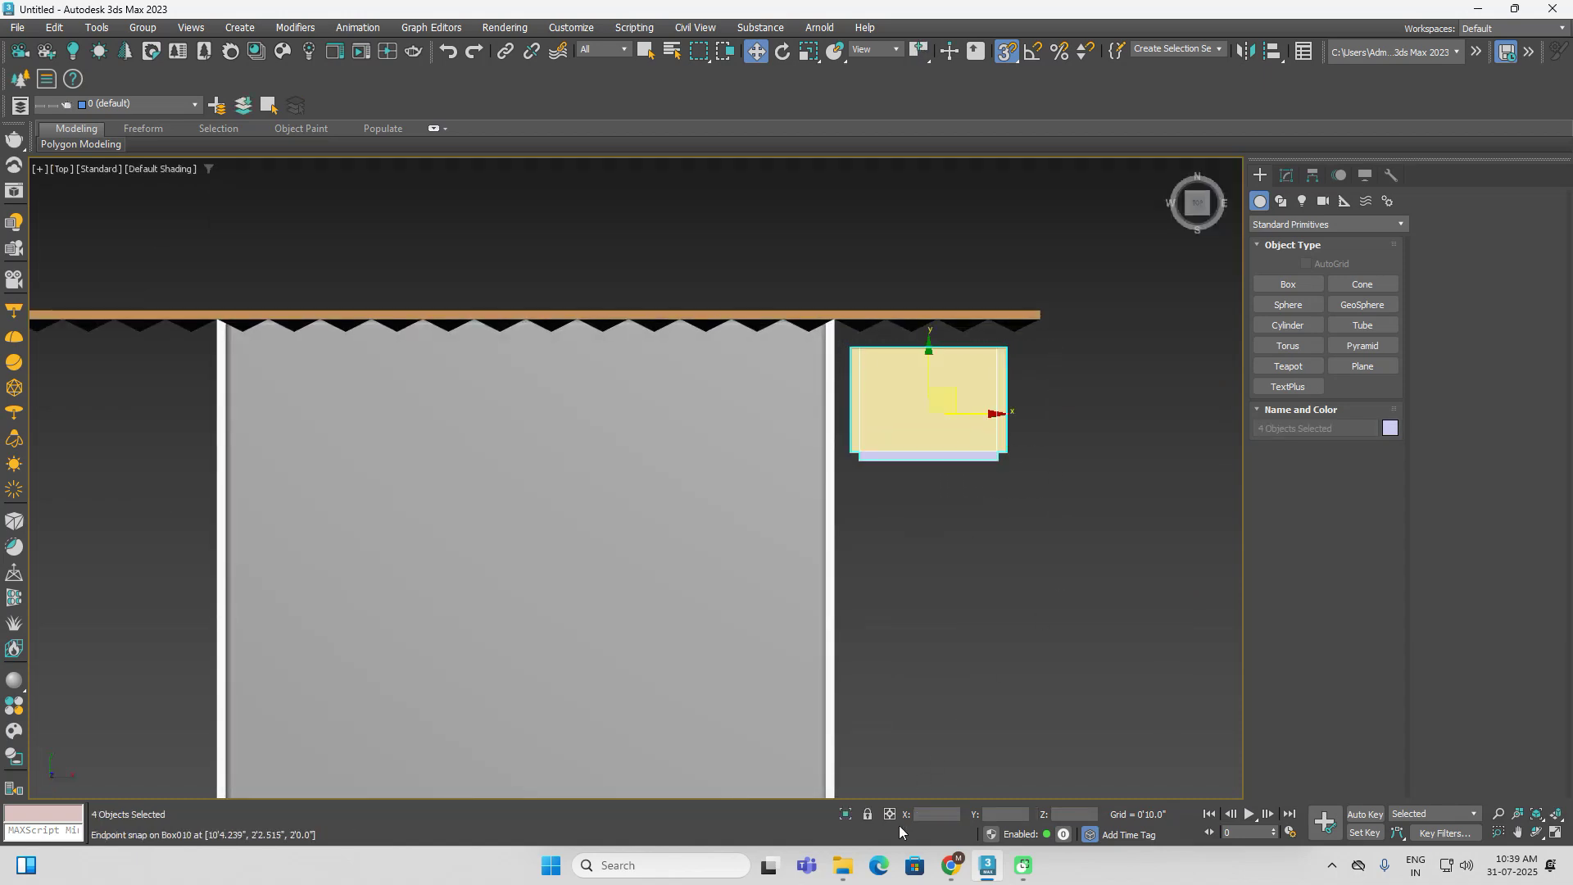
pyautogui.click(846, 817)
# Lock the selection on the purple panel and snap-move it 1' along Y to the opposite open end between the side panels
pyautogui.scroll(-3, 1059, 600)
pyautogui.keyDown('alt'); pyautogui.moveTo(1059, 600); pyautogui.dragTo(999, 518, button='middle'); pyautogui.keyUp('alt')
pyautogui.keyDown('alt'); pyautogui.moveTo(1159, 498); pyautogui.dragTo(1055, 501, button='middle'); pyautogui.keyUp('alt')
pyautogui.click(920, 436)
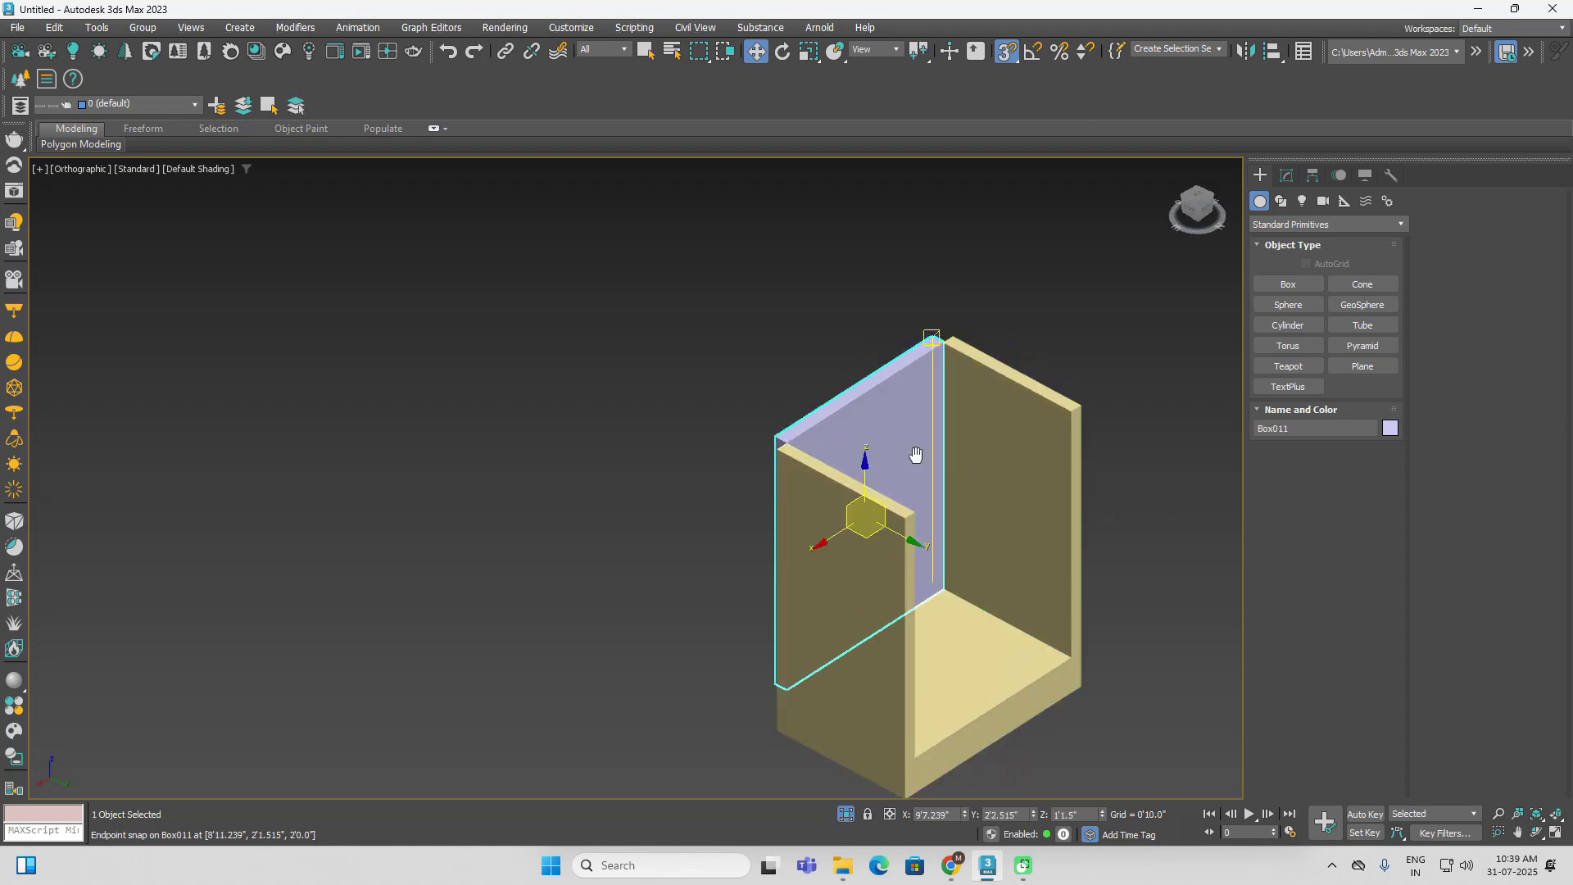
pyautogui.moveTo(918, 456); pyautogui.dragTo(856, 342, button='middle')
pyautogui.click(867, 814)
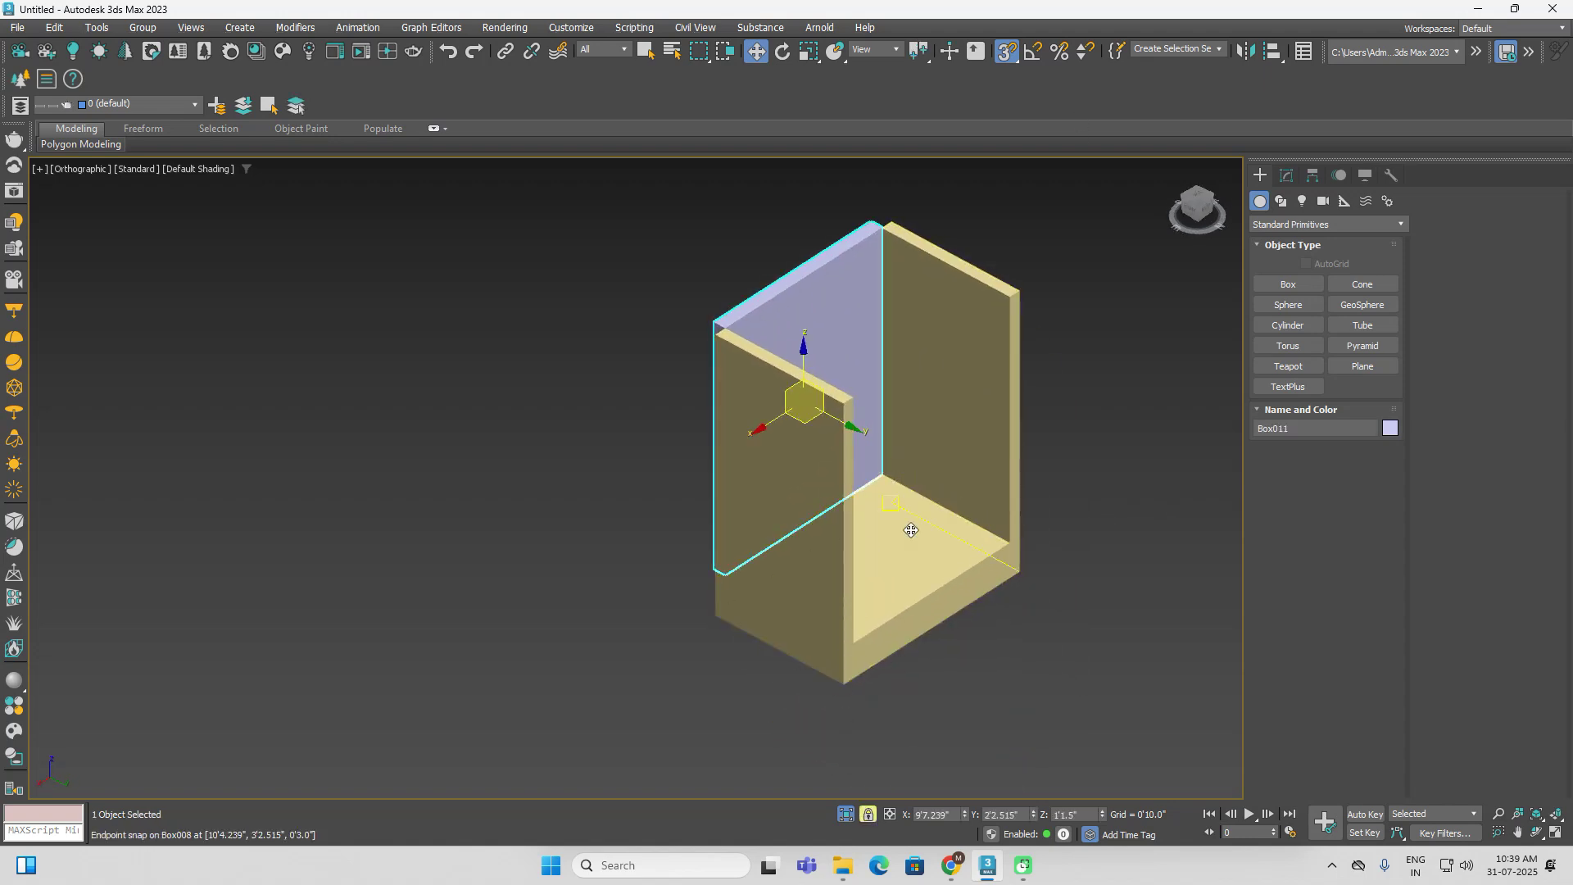
pyautogui.moveTo(882, 475); pyautogui.dragTo(1013, 544)
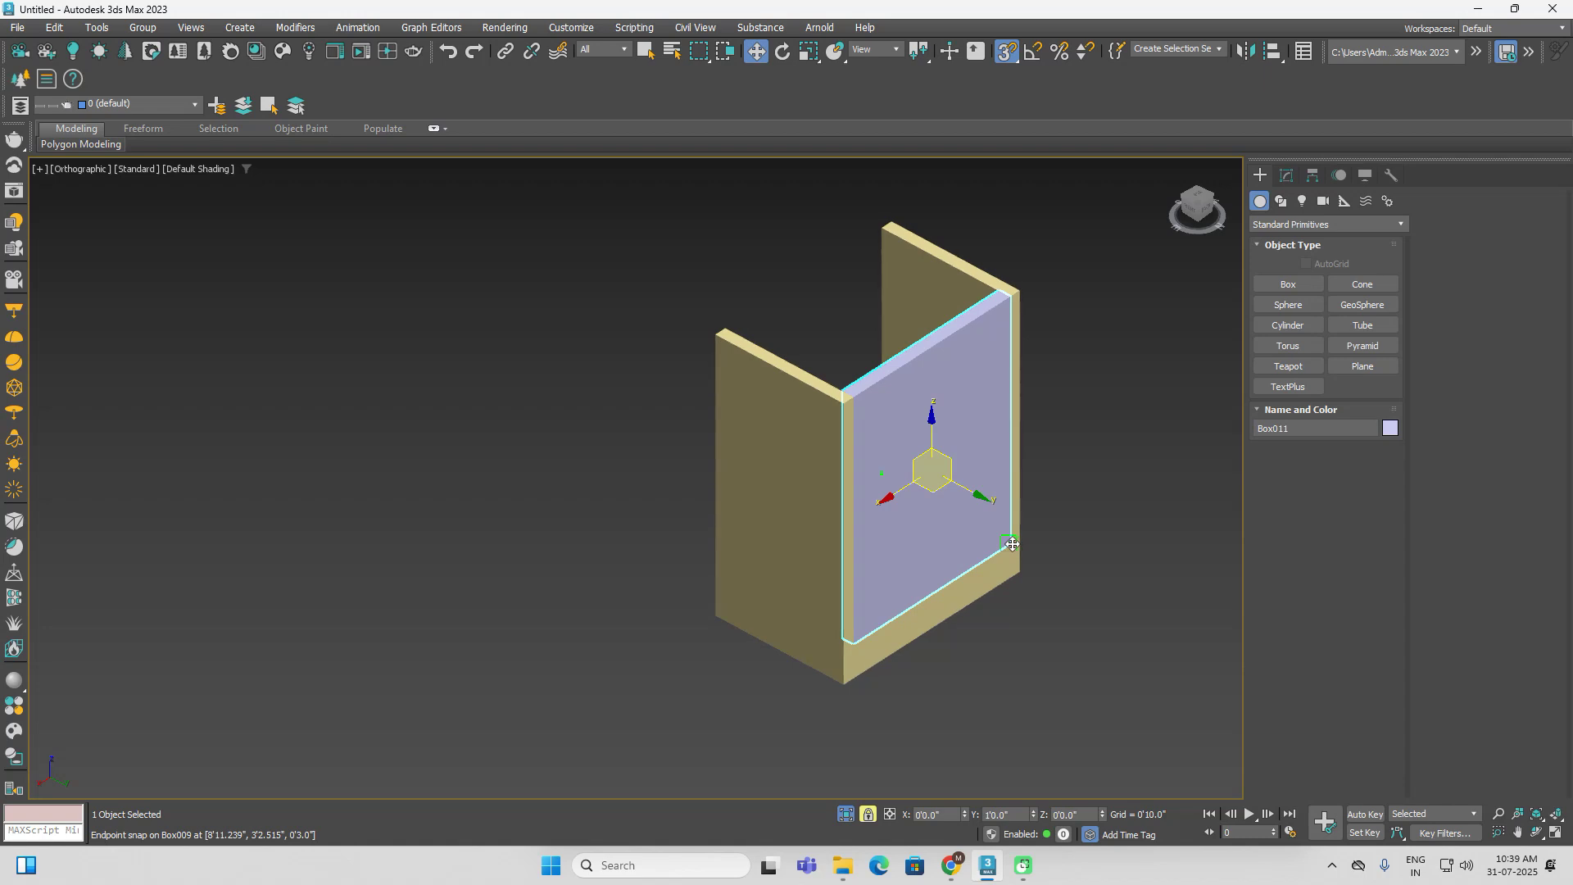
# Snap-move the purple panel off and back to the base's corner between the side panels, and unlock the selection
pyautogui.moveTo(1086, 195); pyautogui.dragTo(740, 590)
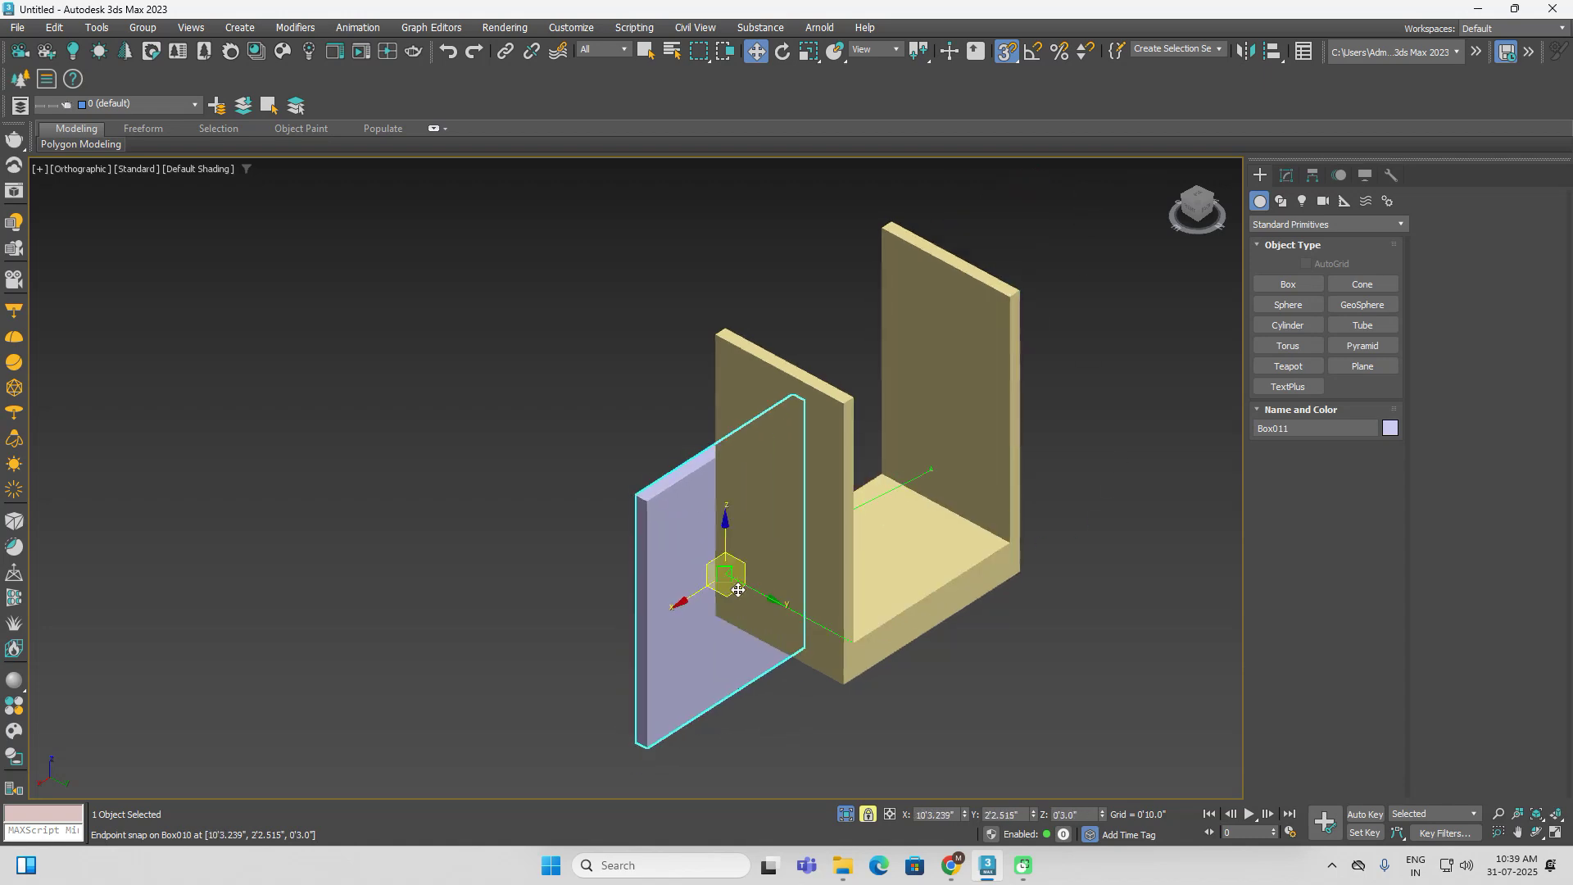
pyautogui.moveTo(801, 648); pyautogui.dragTo(1009, 548)
pyautogui.scroll(5, 860, 639)
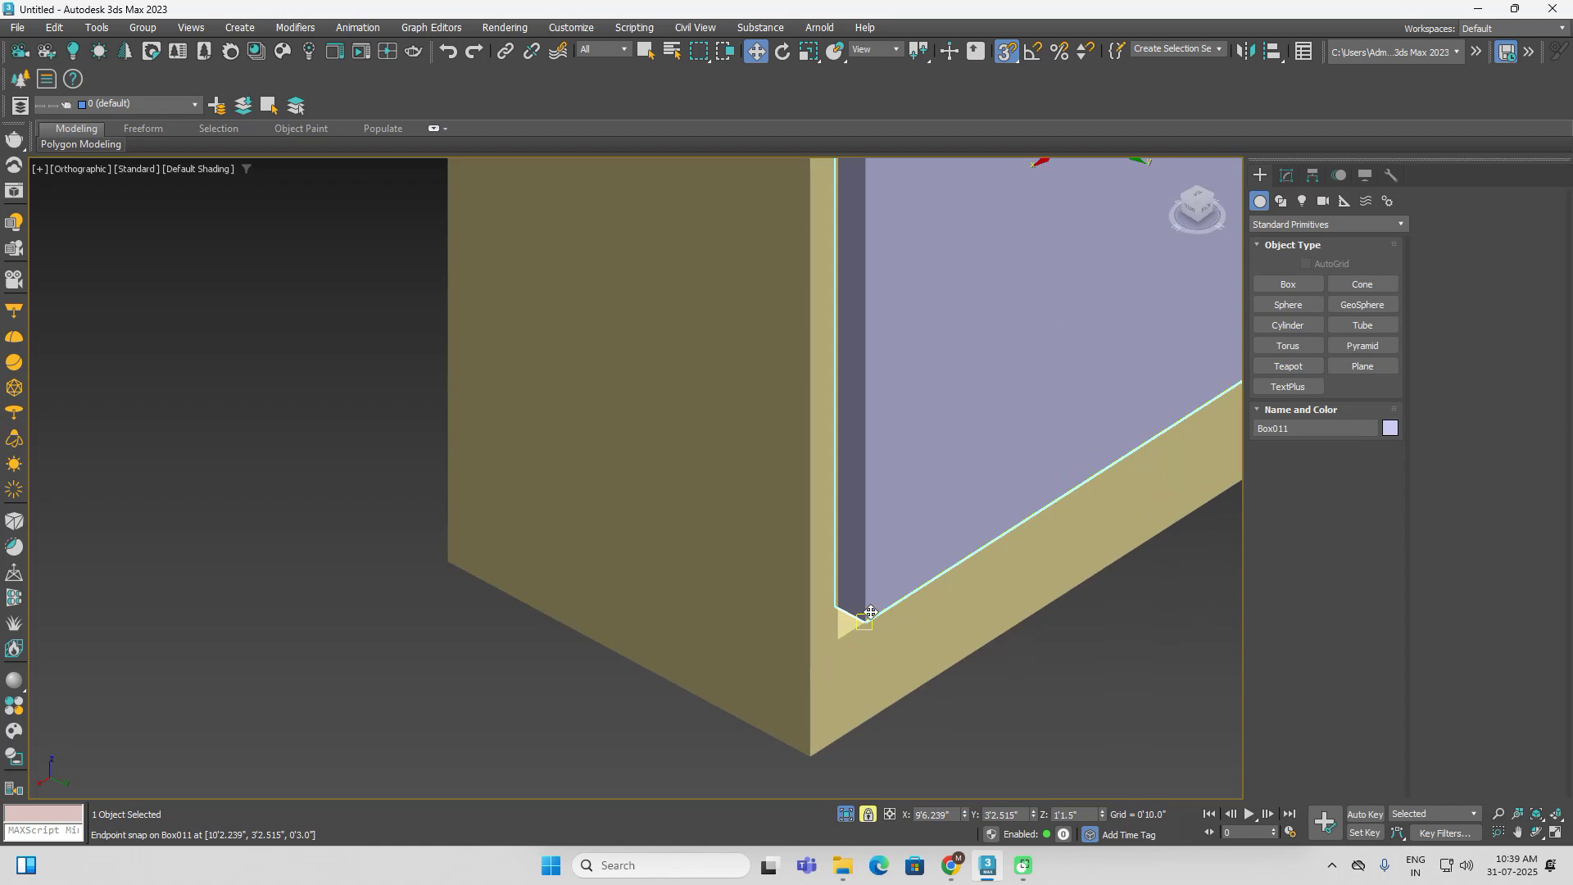
pyautogui.scroll(-5, 841, 631)
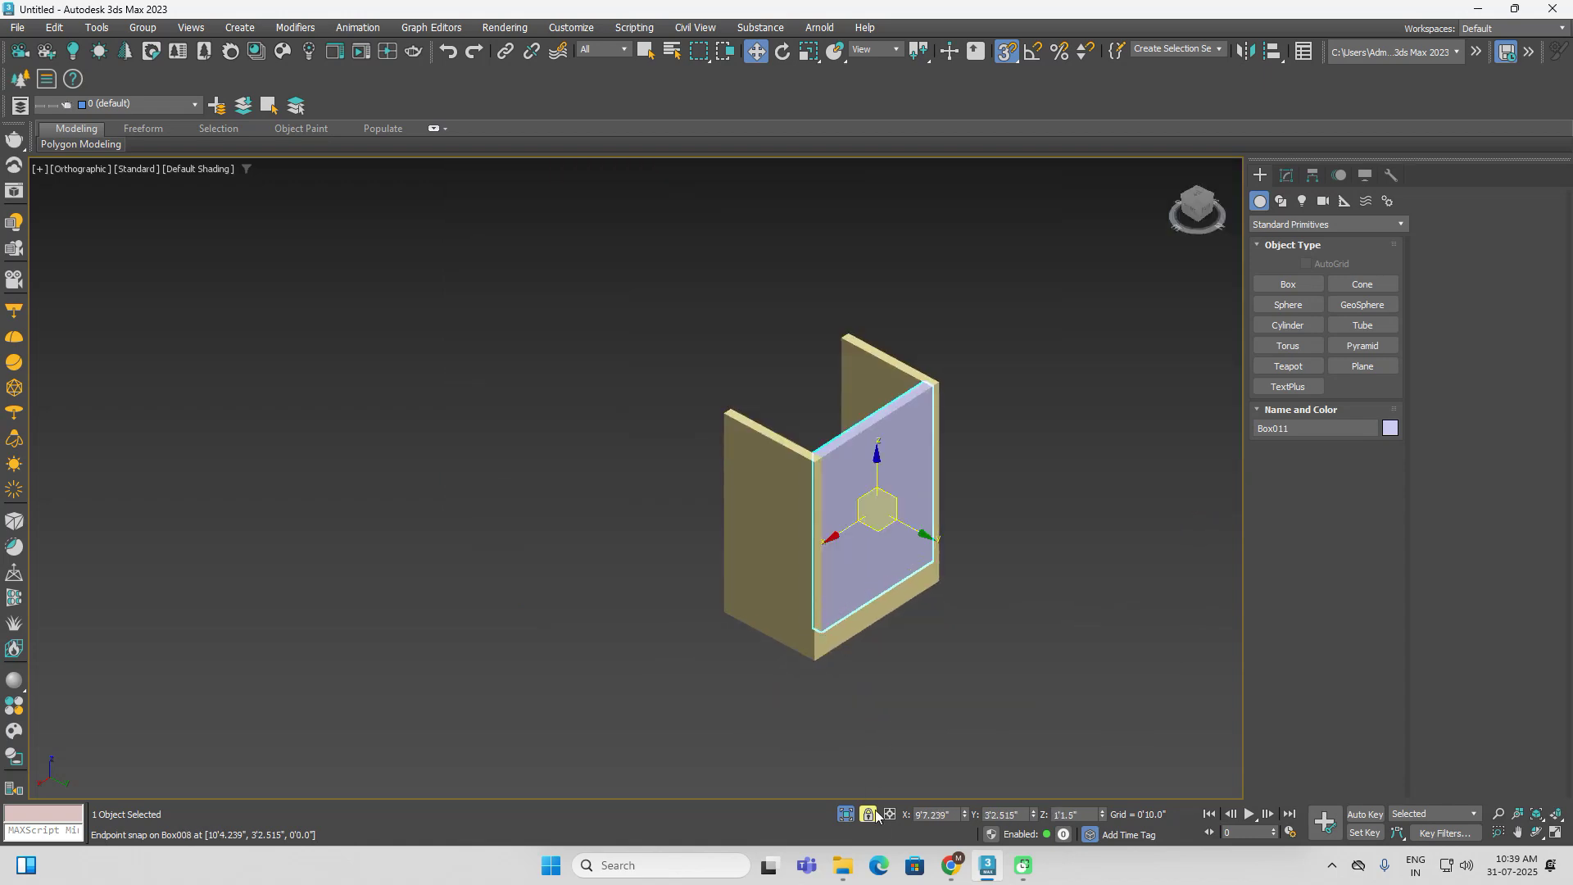
pyautogui.click(993, 667)
# Select all four bedside table boxes, color them white, and clear the selection
pyautogui.moveTo(1071, 318); pyautogui.dragTo(523, 701)
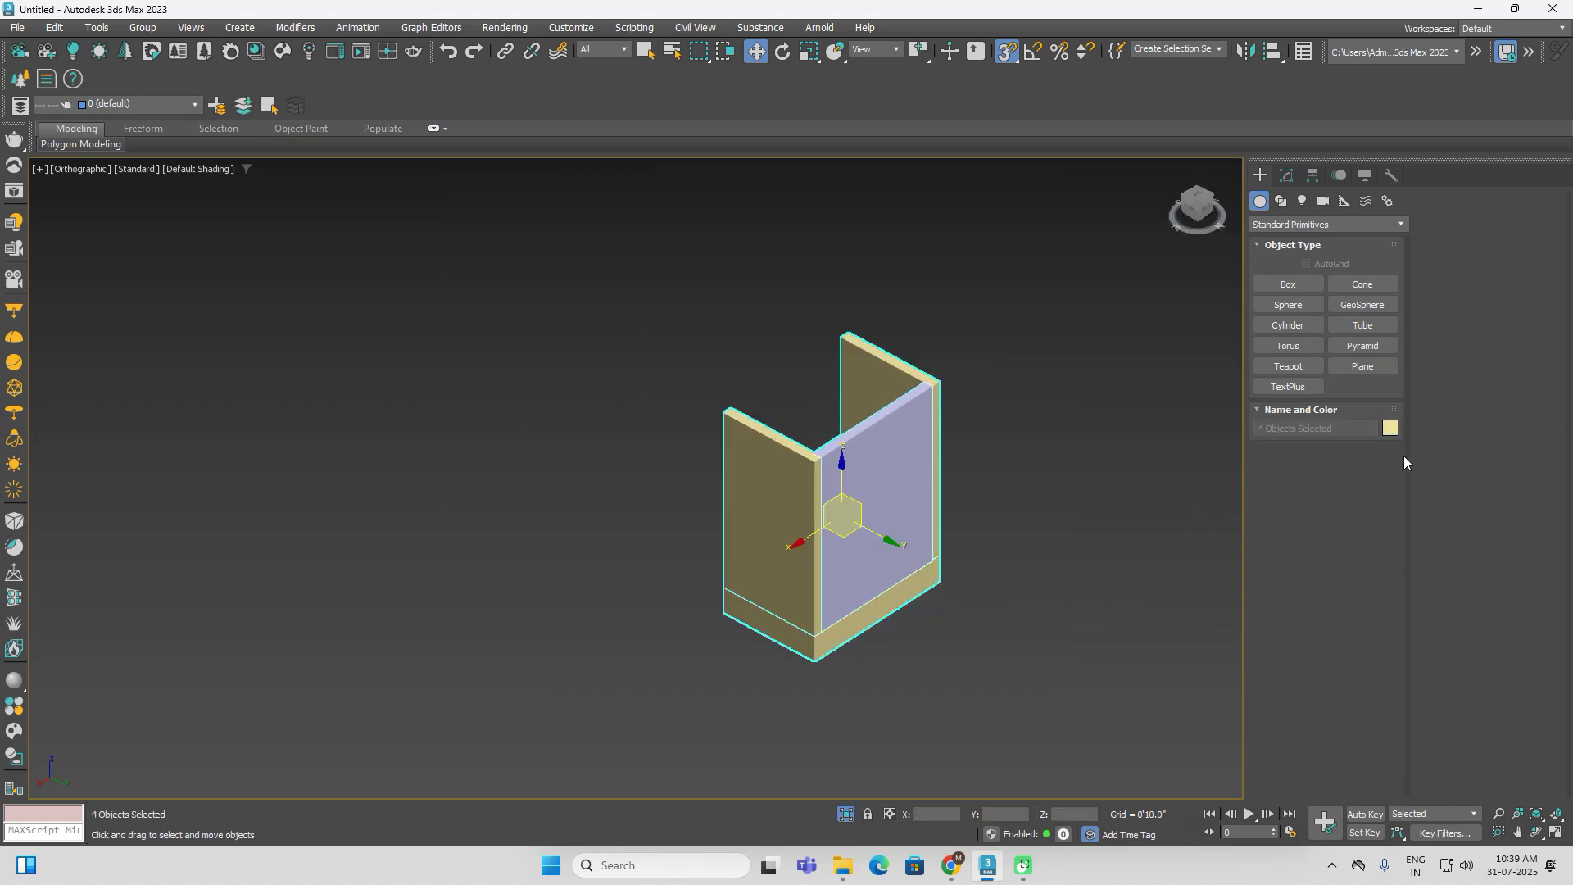
pyautogui.click(1390, 427)
pyautogui.click(1147, 468)
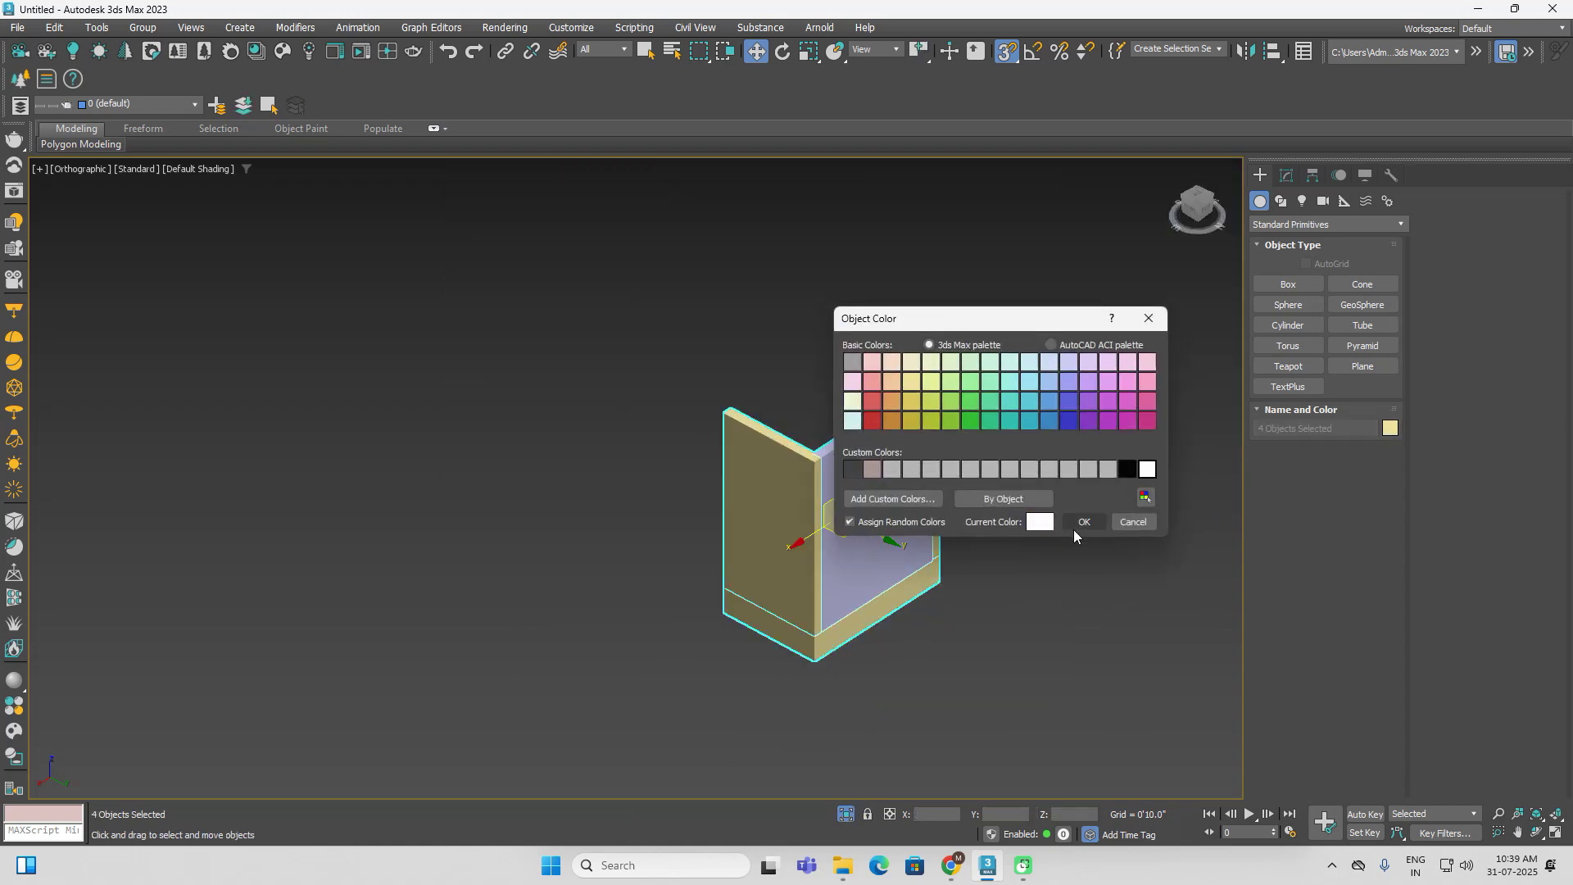
pyautogui.click(1083, 524)
pyautogui.click(980, 604)
pyautogui.moveTo(770, 624)
pyautogui.keyDown('alt'); pyautogui.mouseDown(button='middle')
pyautogui.moveTo(1067, 606)
pyautogui.moveTo(1022, 597)
pyautogui.moveTo(1042, 595)
pyautogui.mouseUp(button='middle'); pyautogui.keyUp('alt')
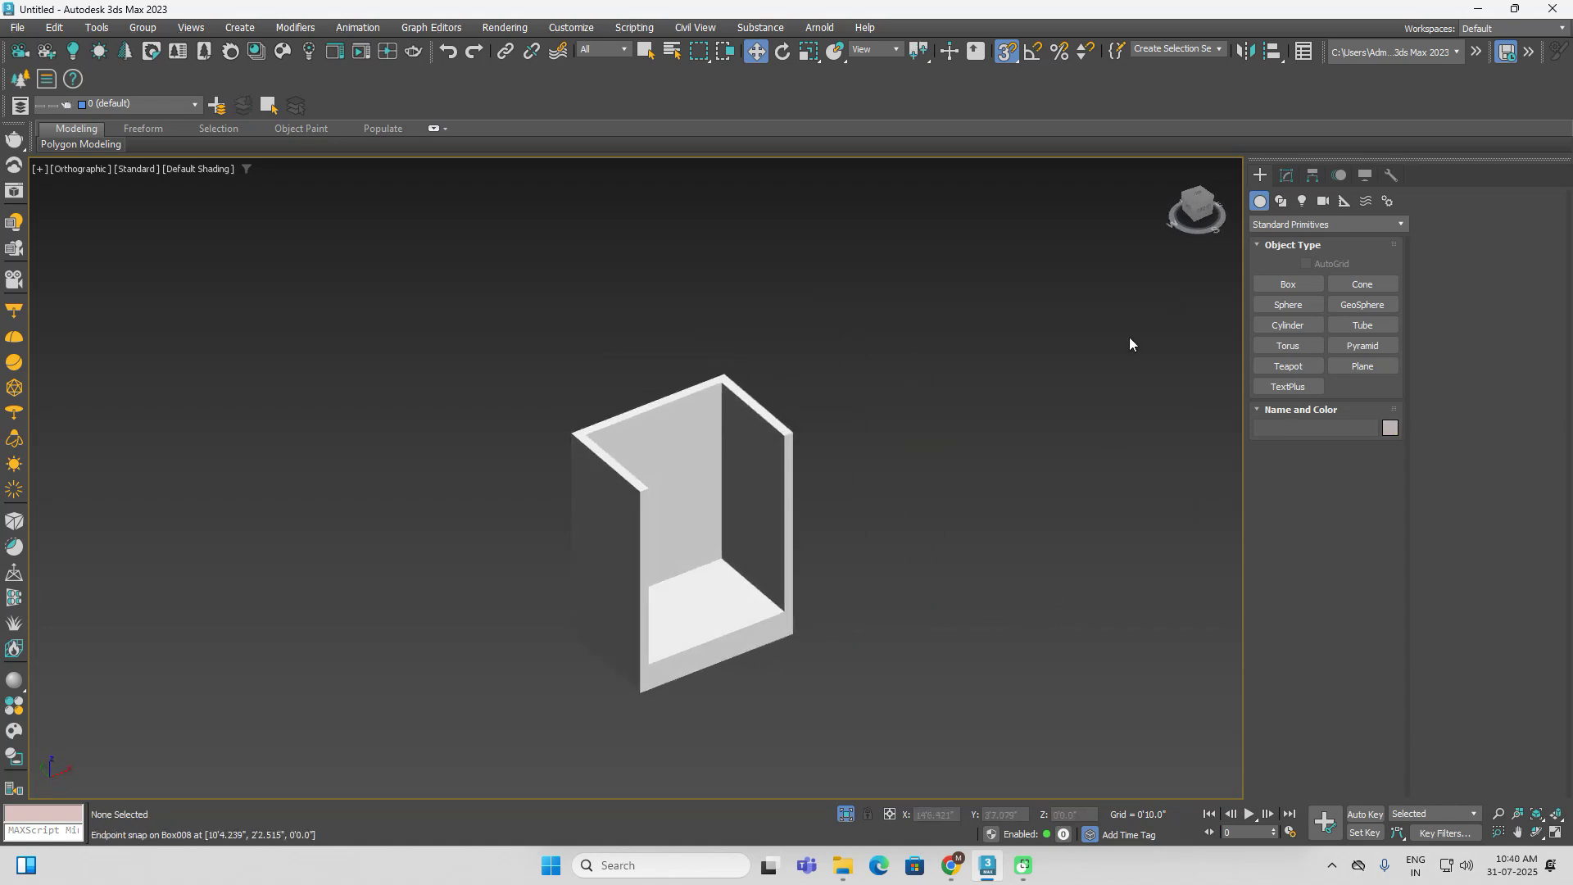
# With snapping off, make one copy of the base box above the side panels and set the copy's height to 1"
pyautogui.click(743, 586)
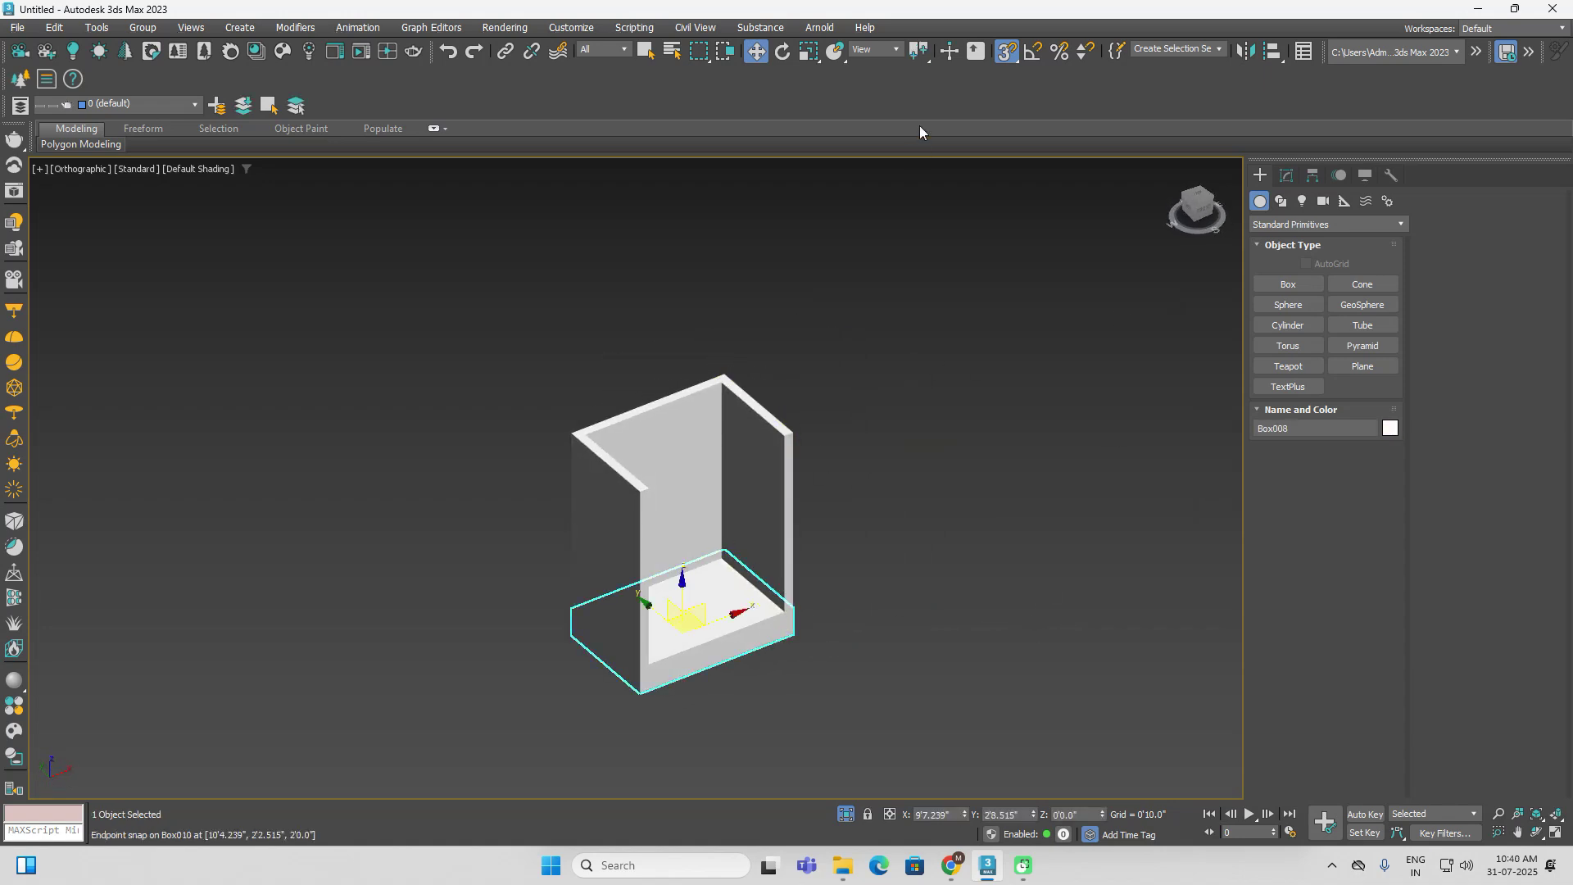
pyautogui.click(1004, 61)
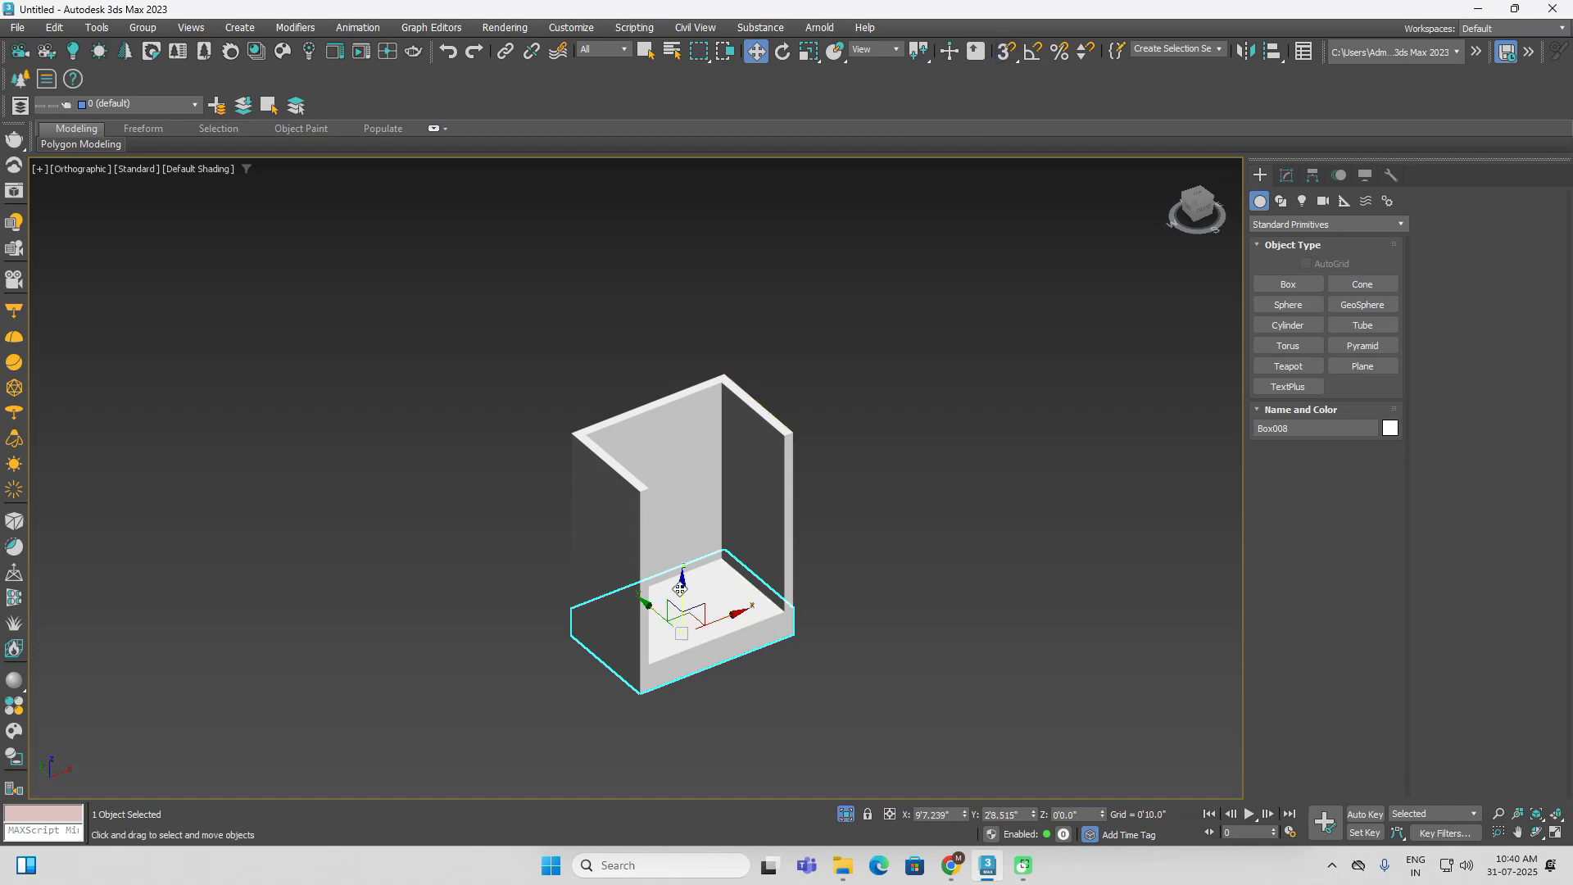
pyautogui.keyDown('shift'); pyautogui.moveTo(682, 580); pyautogui.dragTo(721, 349); pyautogui.keyUp('shift')
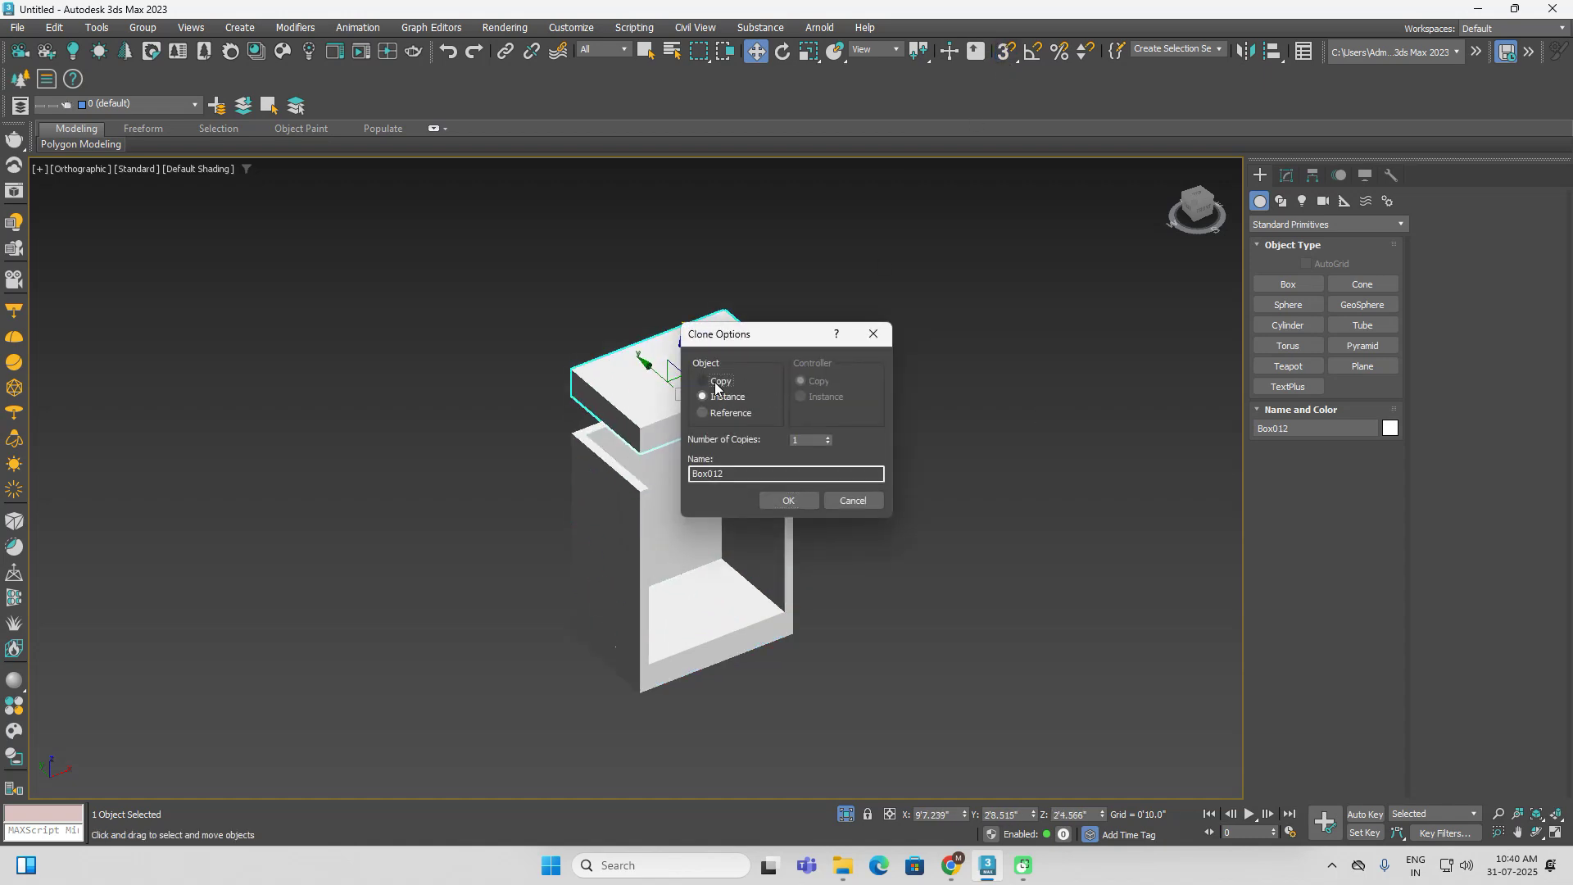
pyautogui.click(788, 500)
pyautogui.click(1286, 176)
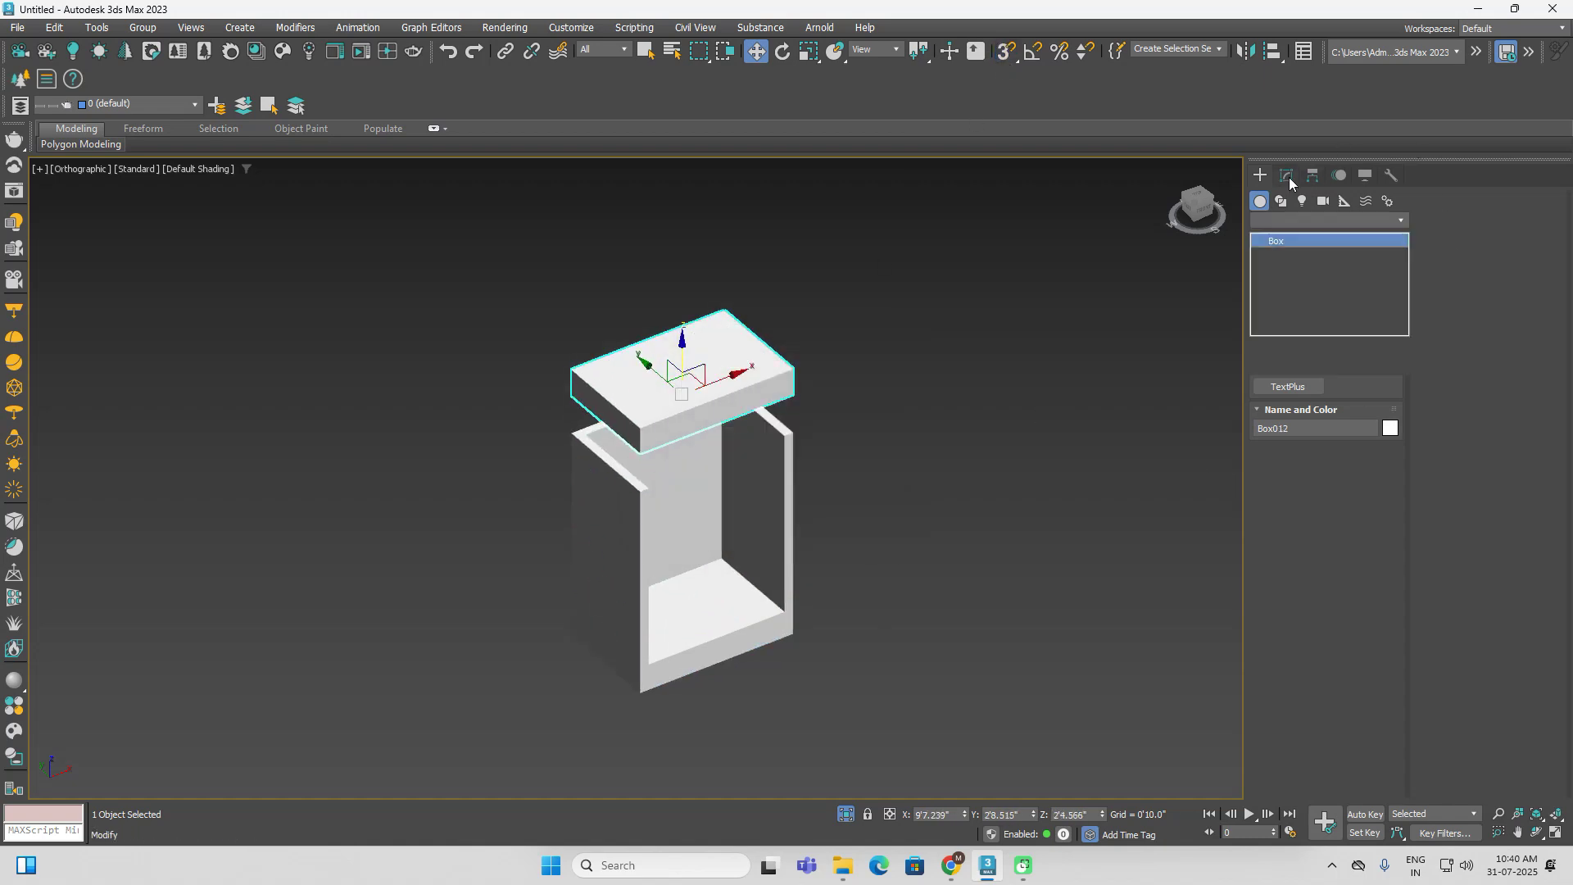
pyautogui.doubleClick(1348, 450)
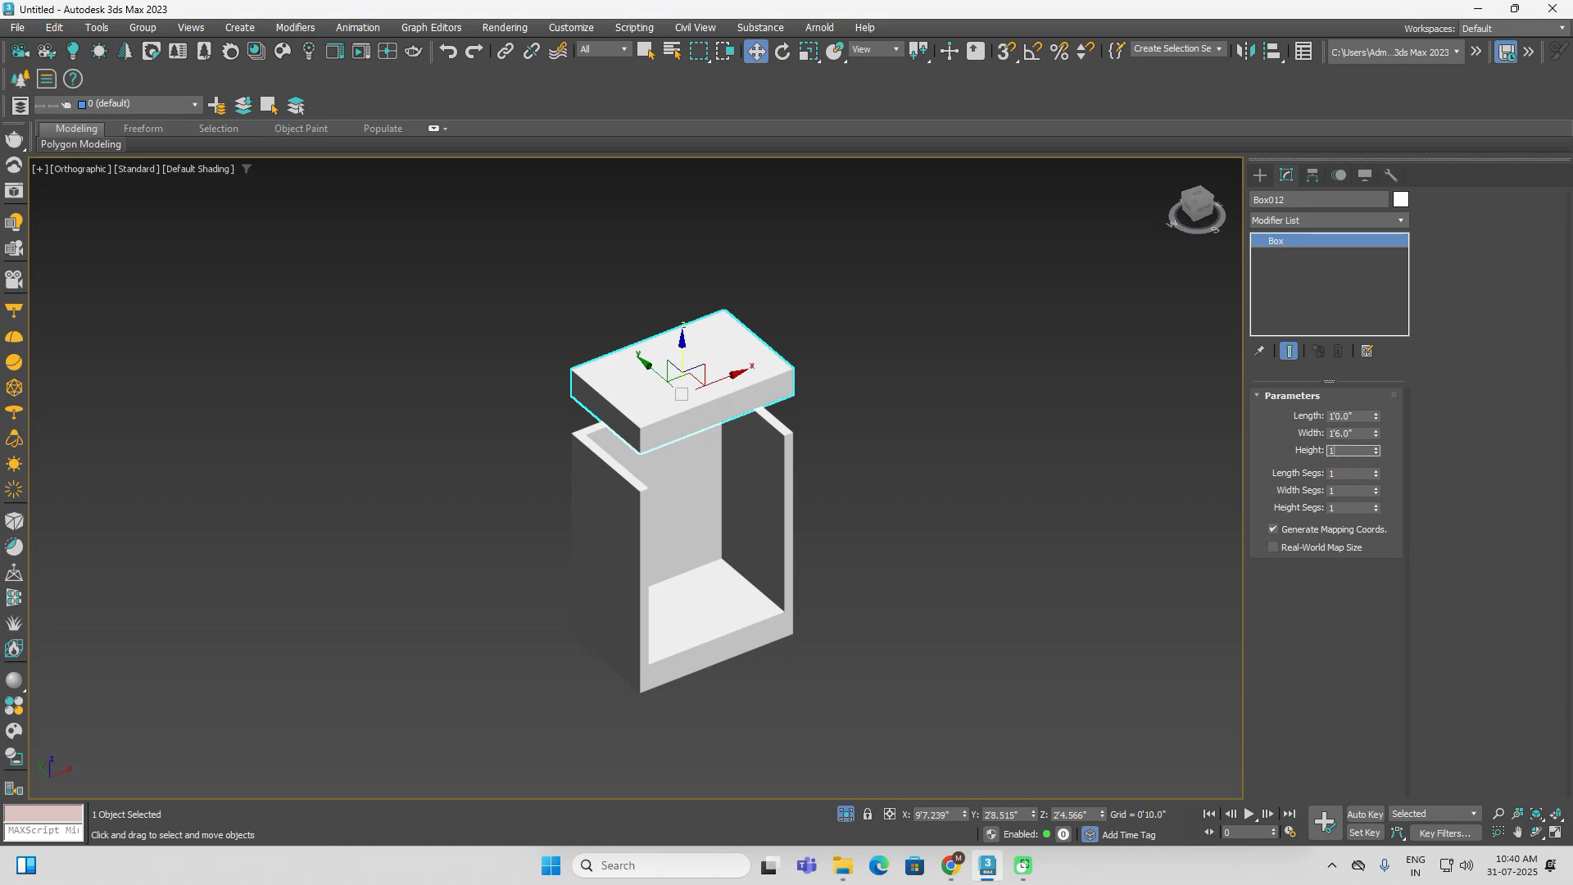
pyautogui.write('1')
pyautogui.press('Return')
# Turn snapping back on, snap the copied box down onto the top ends of the side panels, and clear the selection
pyautogui.click(1006, 51)
pyautogui.scroll(4, 615, 468)
pyautogui.moveTo(667, 440); pyautogui.dragTo(663, 502)
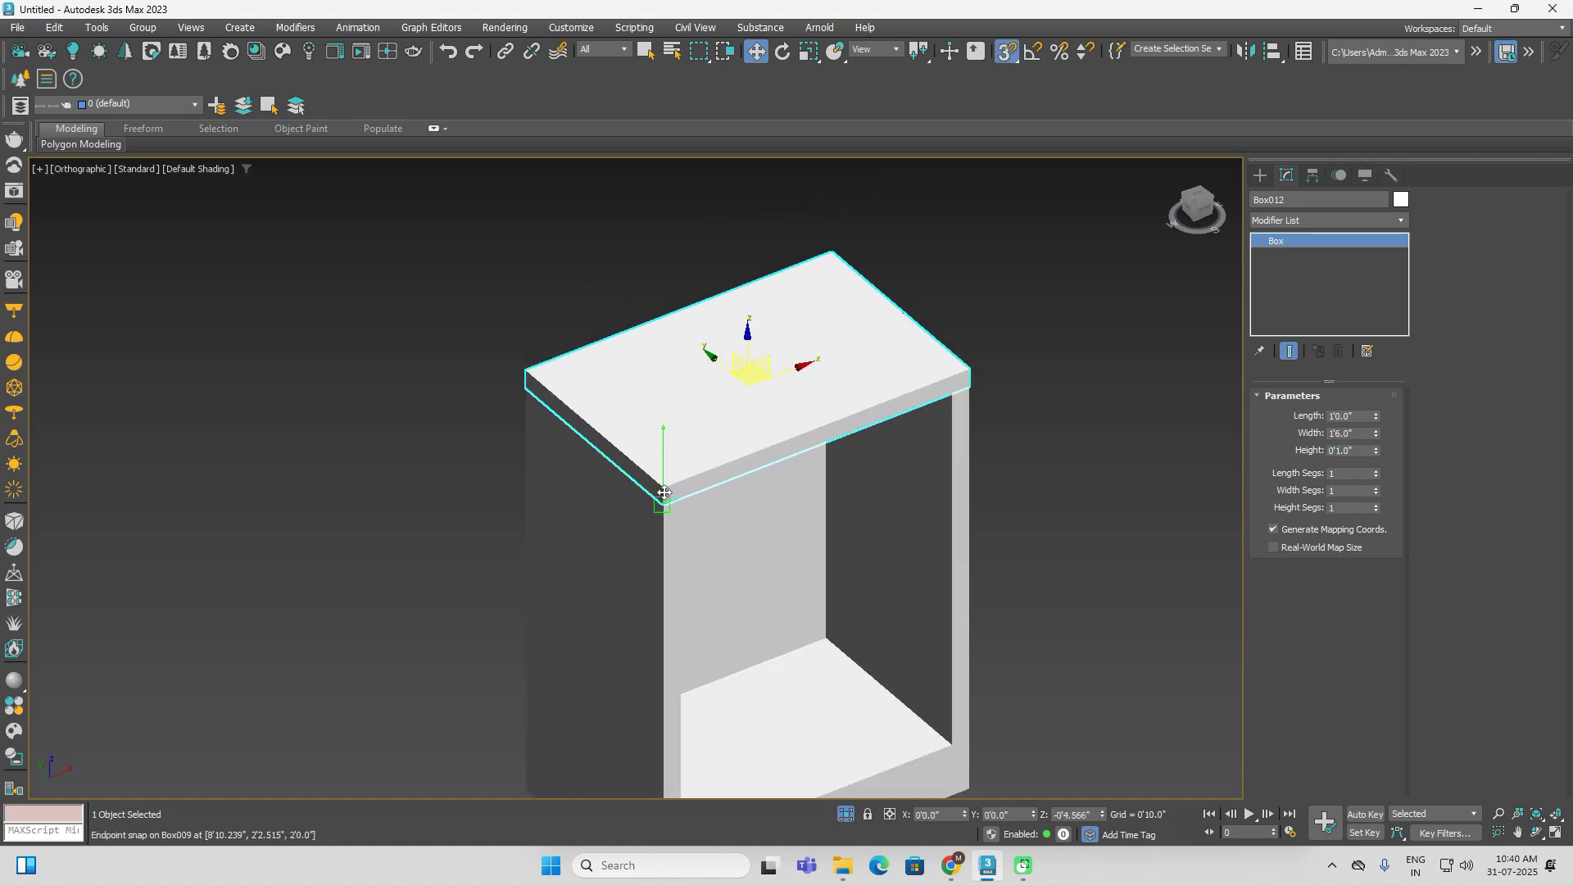
pyautogui.click(1084, 443)
pyautogui.scroll(-3, 1083, 402)
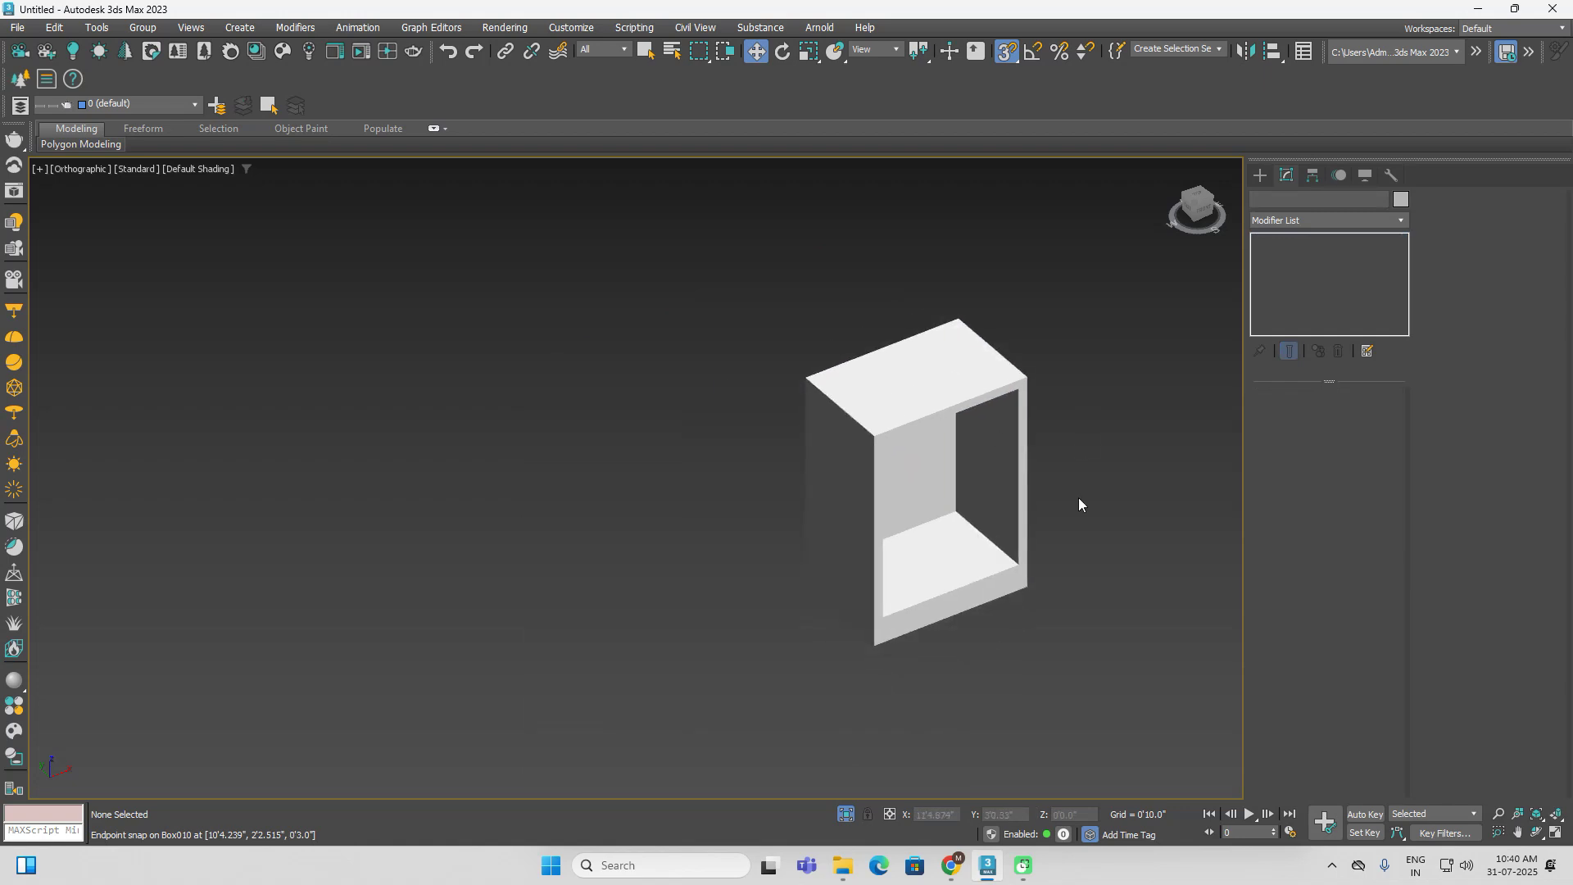
pyautogui.moveTo(1147, 549)
pyautogui.keyDown('alt'); pyautogui.mouseDown(button='middle')
pyautogui.moveTo(976, 560)
pyautogui.moveTo(1144, 513)
pyautogui.moveTo(1131, 544)
pyautogui.mouseUp(button='middle'); pyautogui.keyUp('alt')
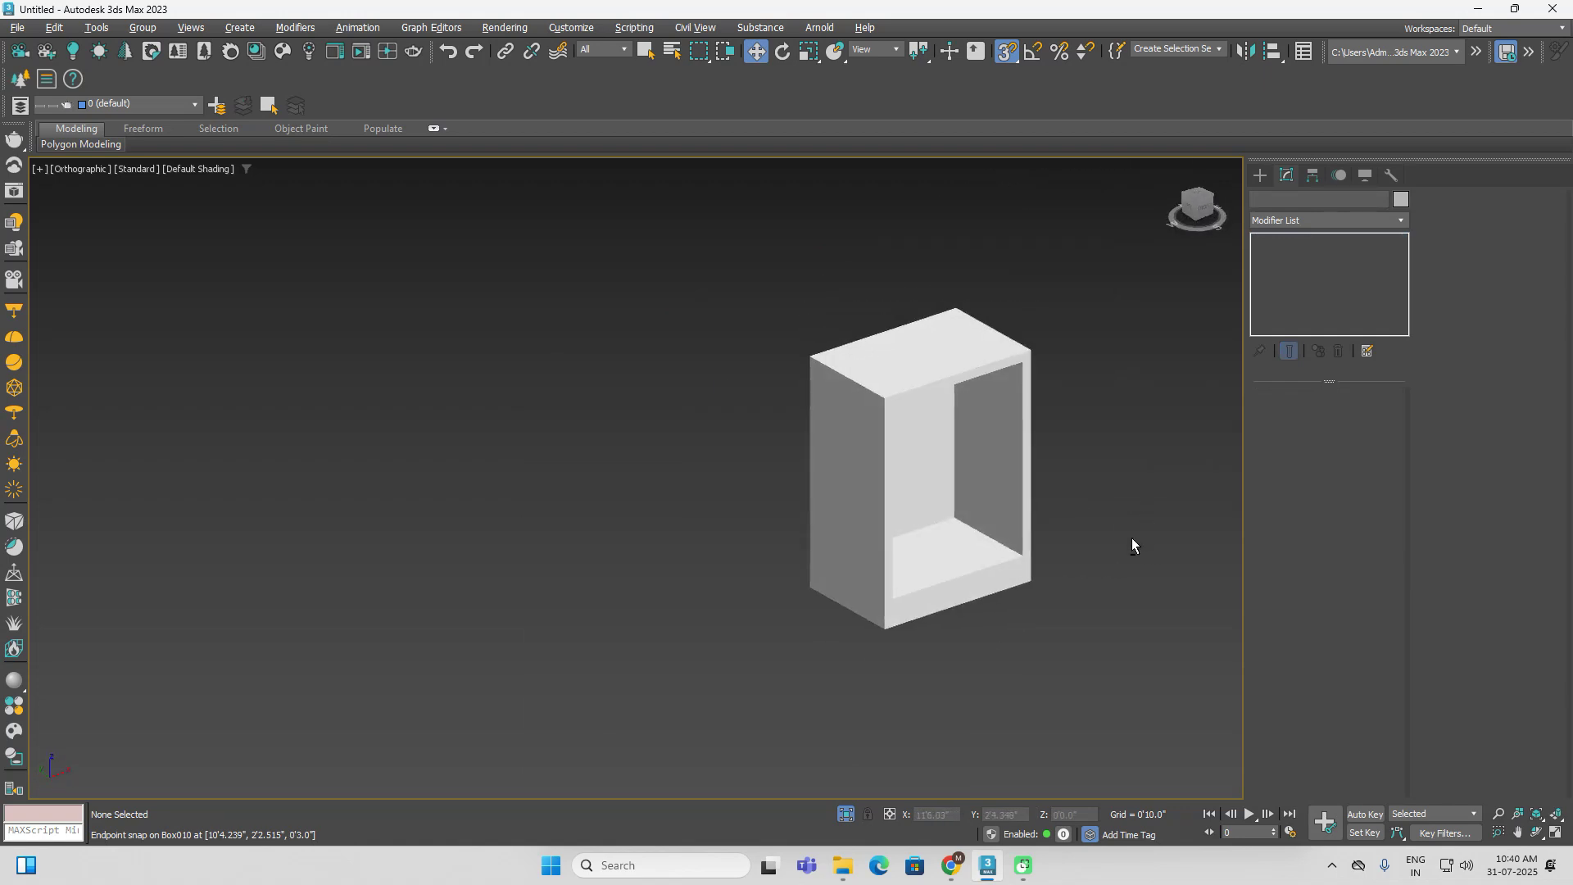
# In the front view, draw a 1'10" by 1'6" box over the table front above the base and set its height to 1"
pyautogui.click(1207, 213)
pyautogui.click(1259, 175)
pyautogui.click(1287, 284)
pyautogui.moveTo(1064, 366); pyautogui.dragTo(1064, 495, button='middle')
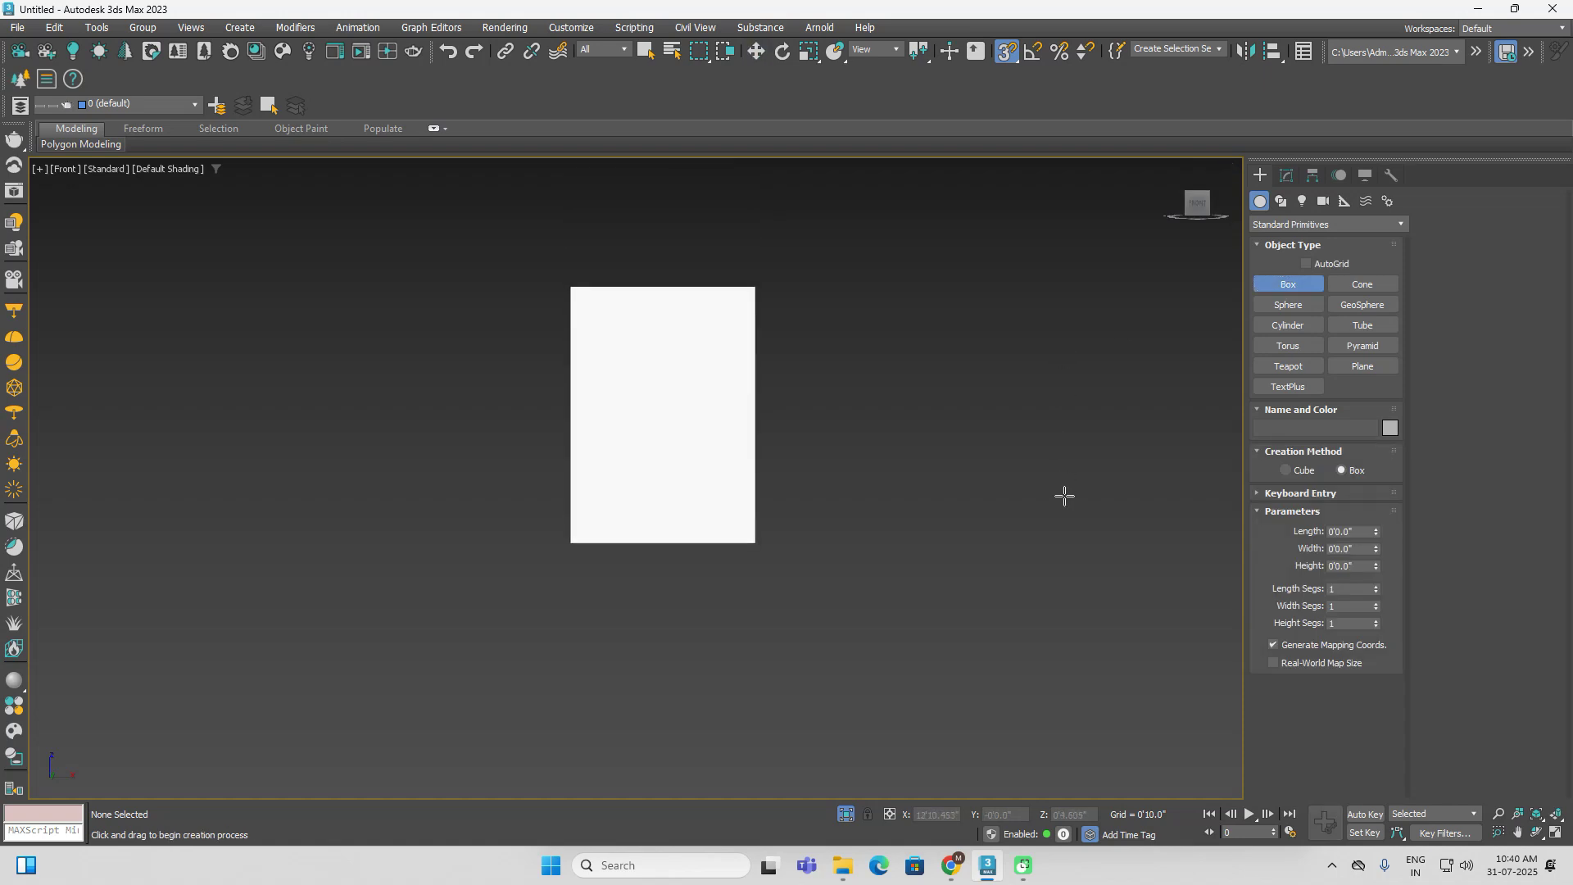
pyautogui.press('F3')
pyautogui.moveTo(571, 286); pyautogui.dragTo(747, 516)
pyautogui.press('F3')
pyautogui.keyDown('alt'); pyautogui.moveTo(747, 516); pyautogui.dragTo(822, 548, button='middle'); pyautogui.keyUp('alt')
pyautogui.click(818, 453)
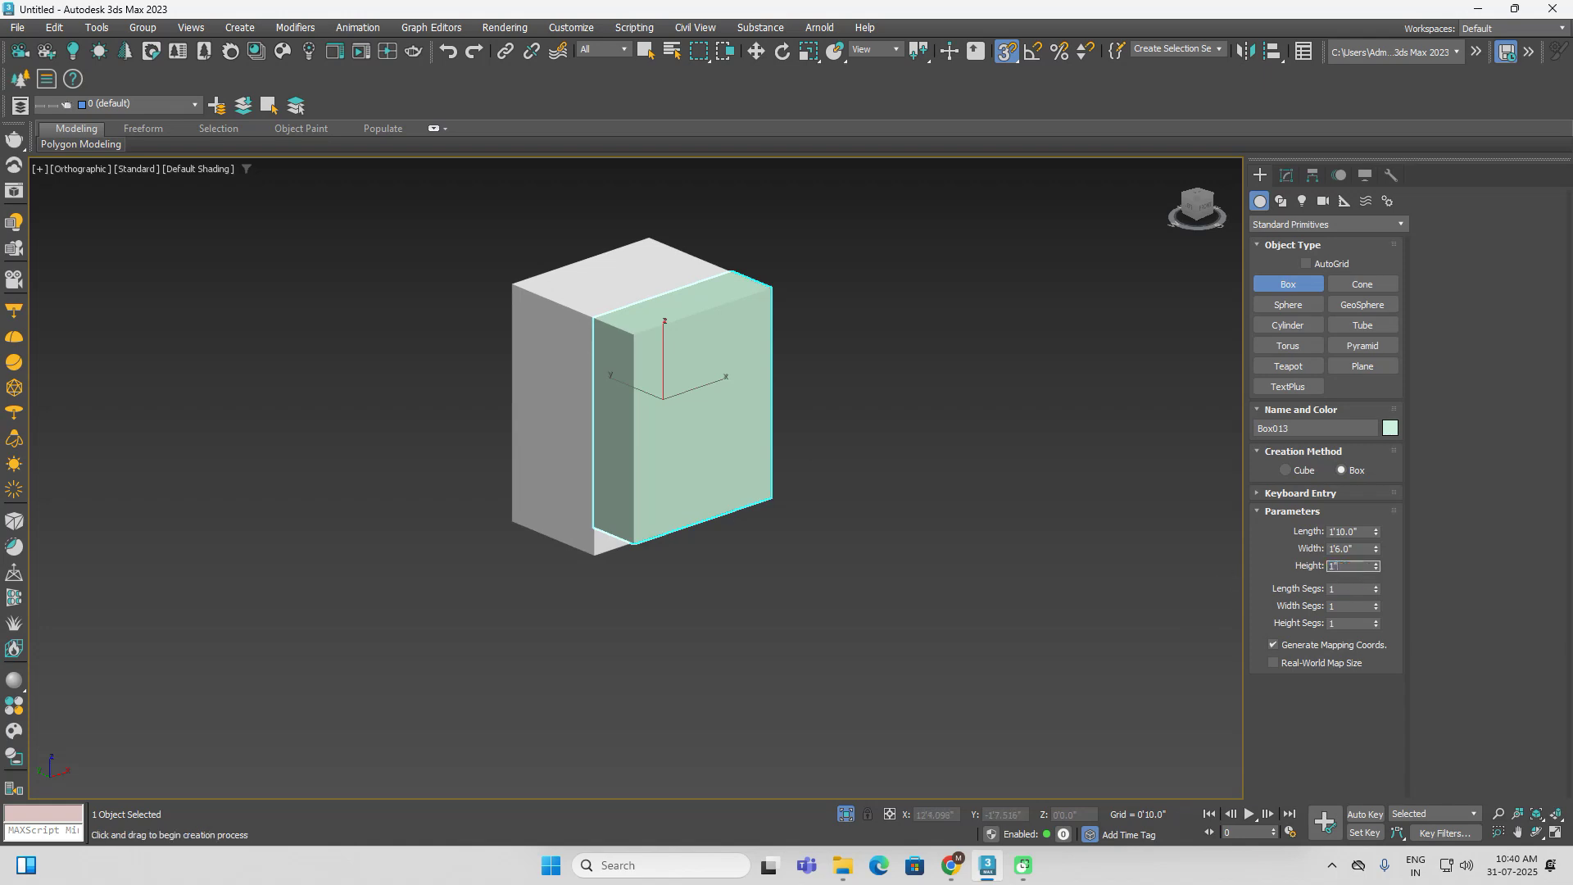
pyautogui.write('1')
pyautogui.press('Return')
# Color the new front panel orange-brown and clear the selection
pyautogui.click(1390, 428)
pyautogui.click(891, 421)
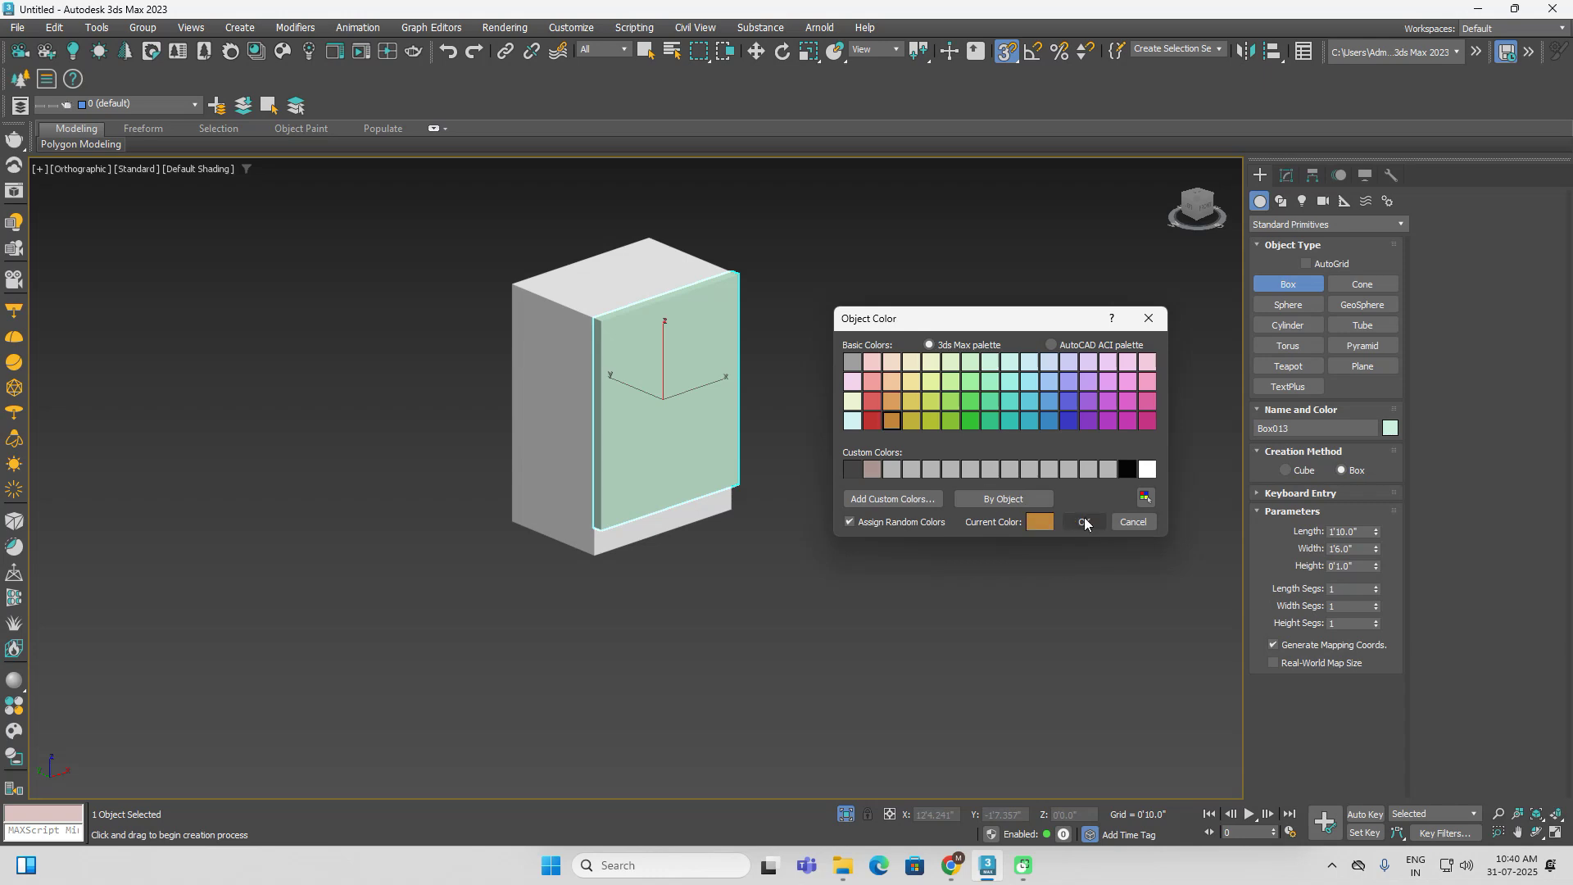
pyautogui.click(1081, 522)
pyautogui.press('w')
pyautogui.click(919, 544)
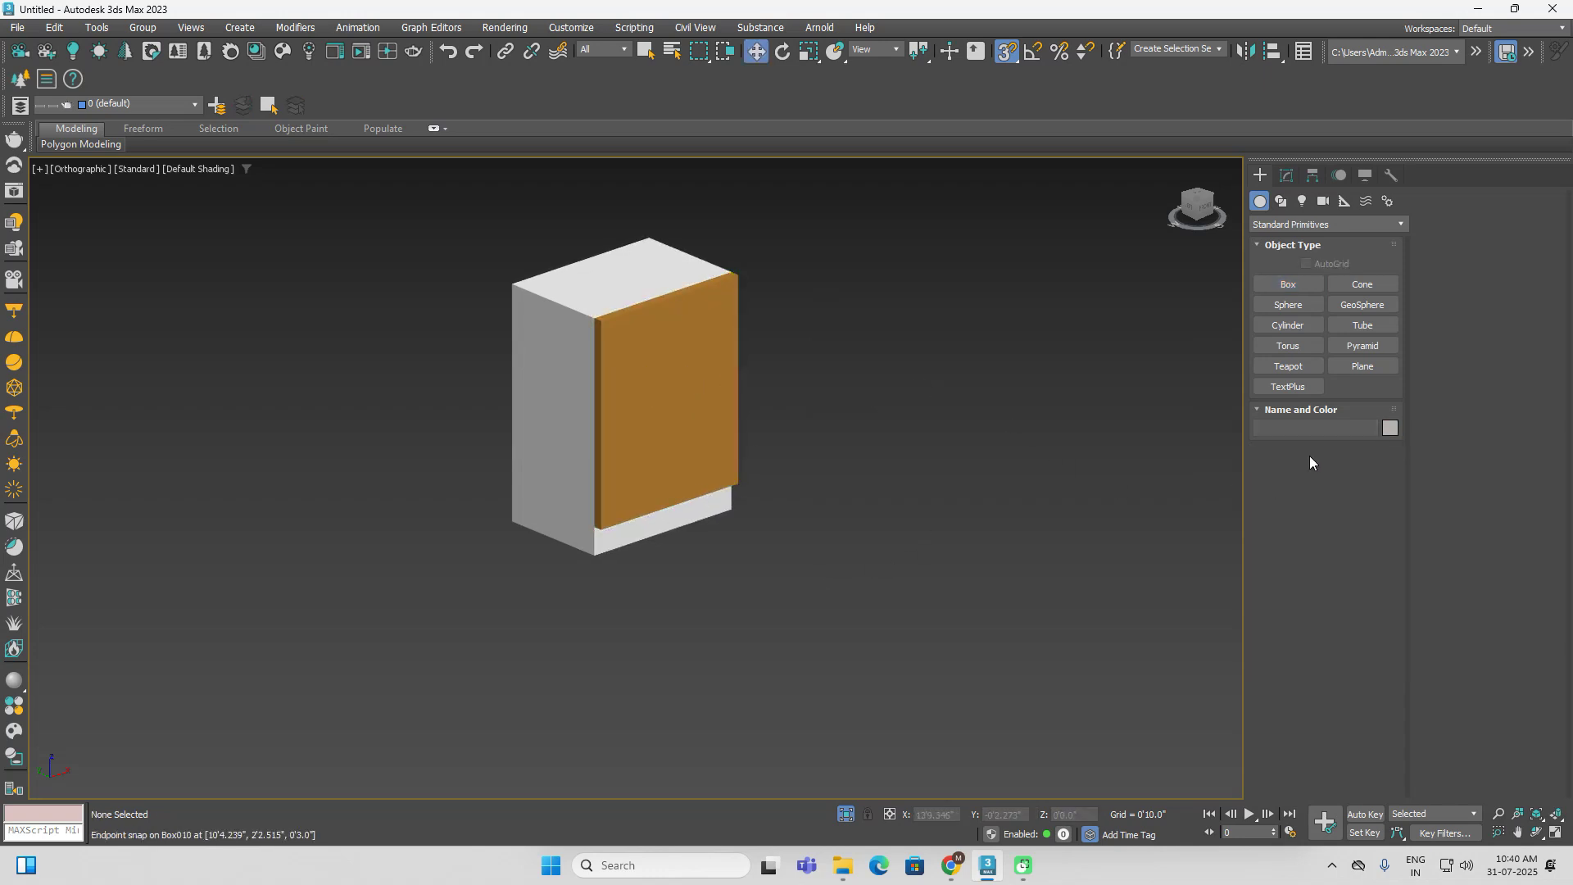
# Create a torus of about 3.84" by 0.46" radii beside the table, with 79 segments and 37 sides
pyautogui.click(1299, 349)
pyautogui.moveTo(749, 545); pyautogui.dragTo(822, 529, button='middle')
pyautogui.moveTo(822, 529); pyautogui.dragTo(866, 537)
pyautogui.click(852, 542)
pyautogui.scroll(4, 851, 542)
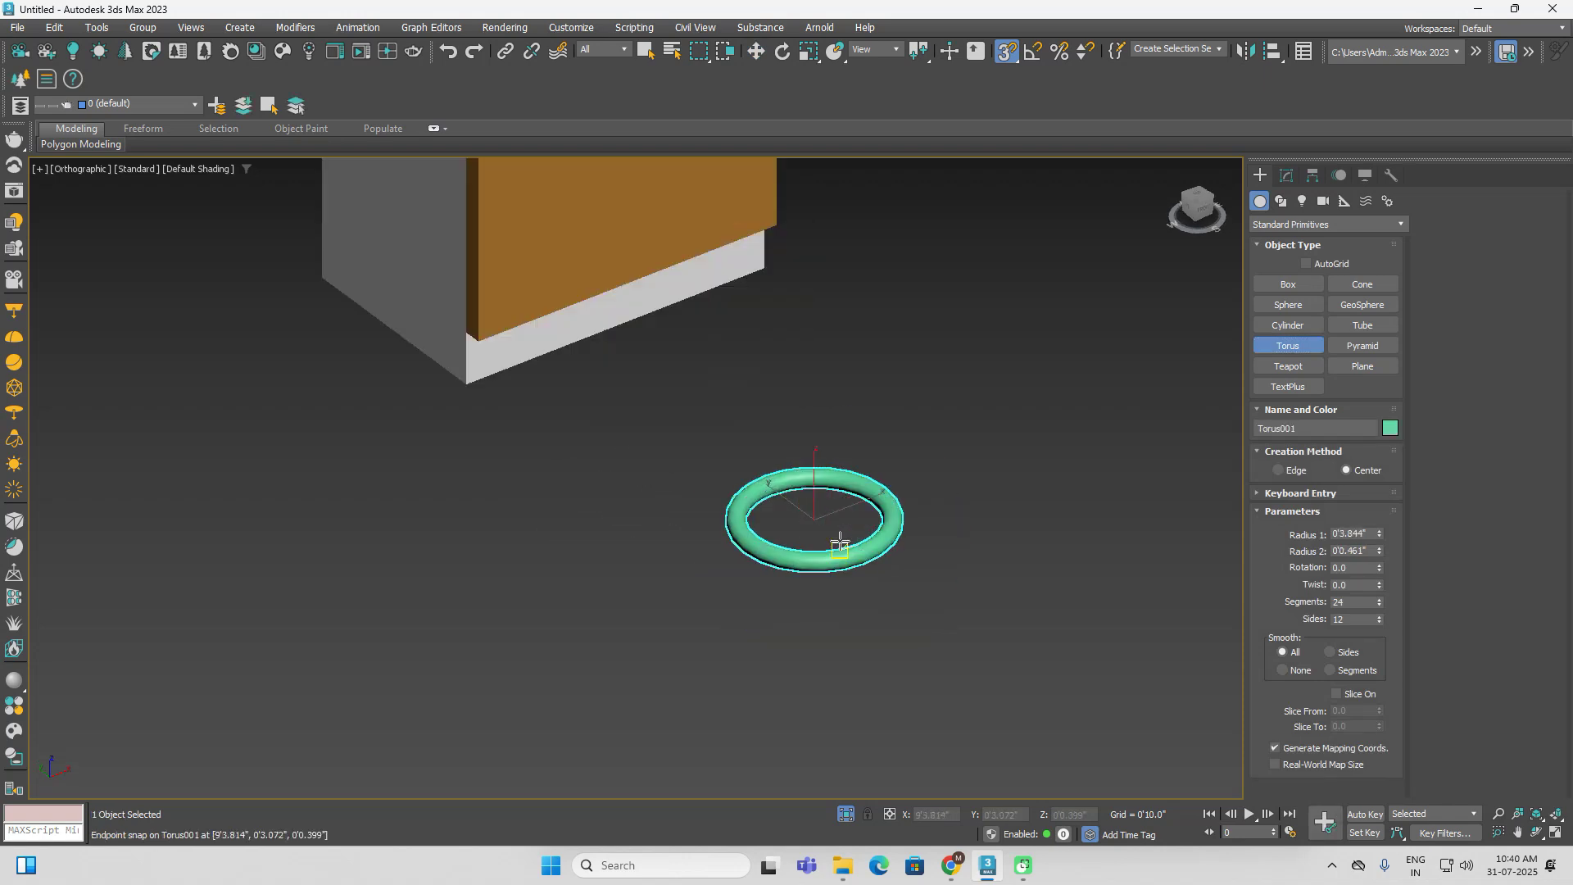
pyautogui.scroll(3, 960, 534)
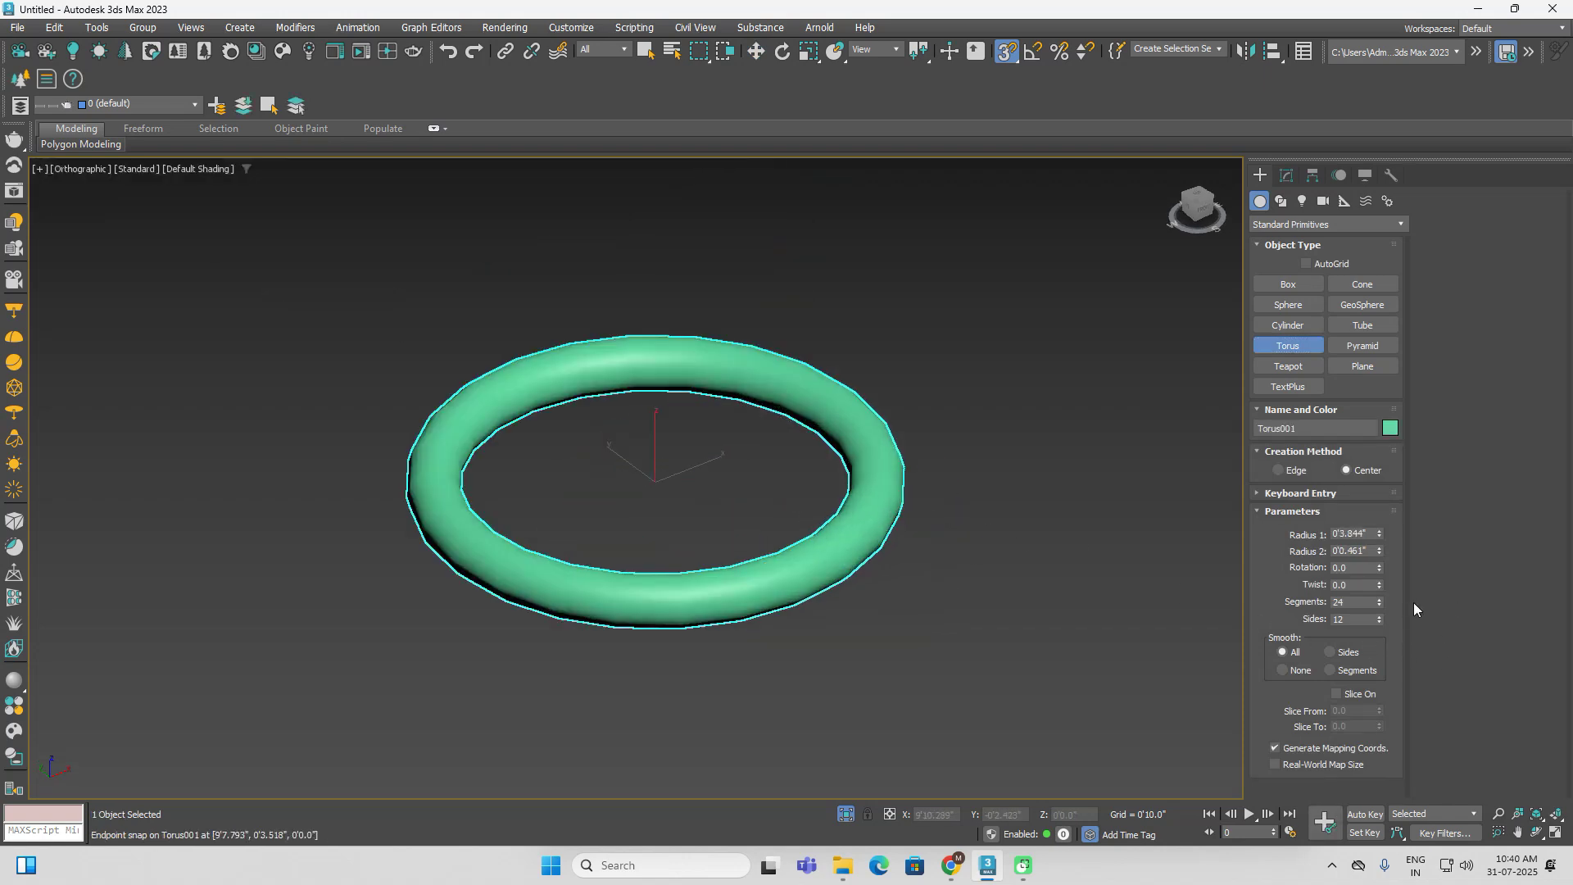
pyautogui.moveTo(1376, 624); pyautogui.dragTo(1384, 555)
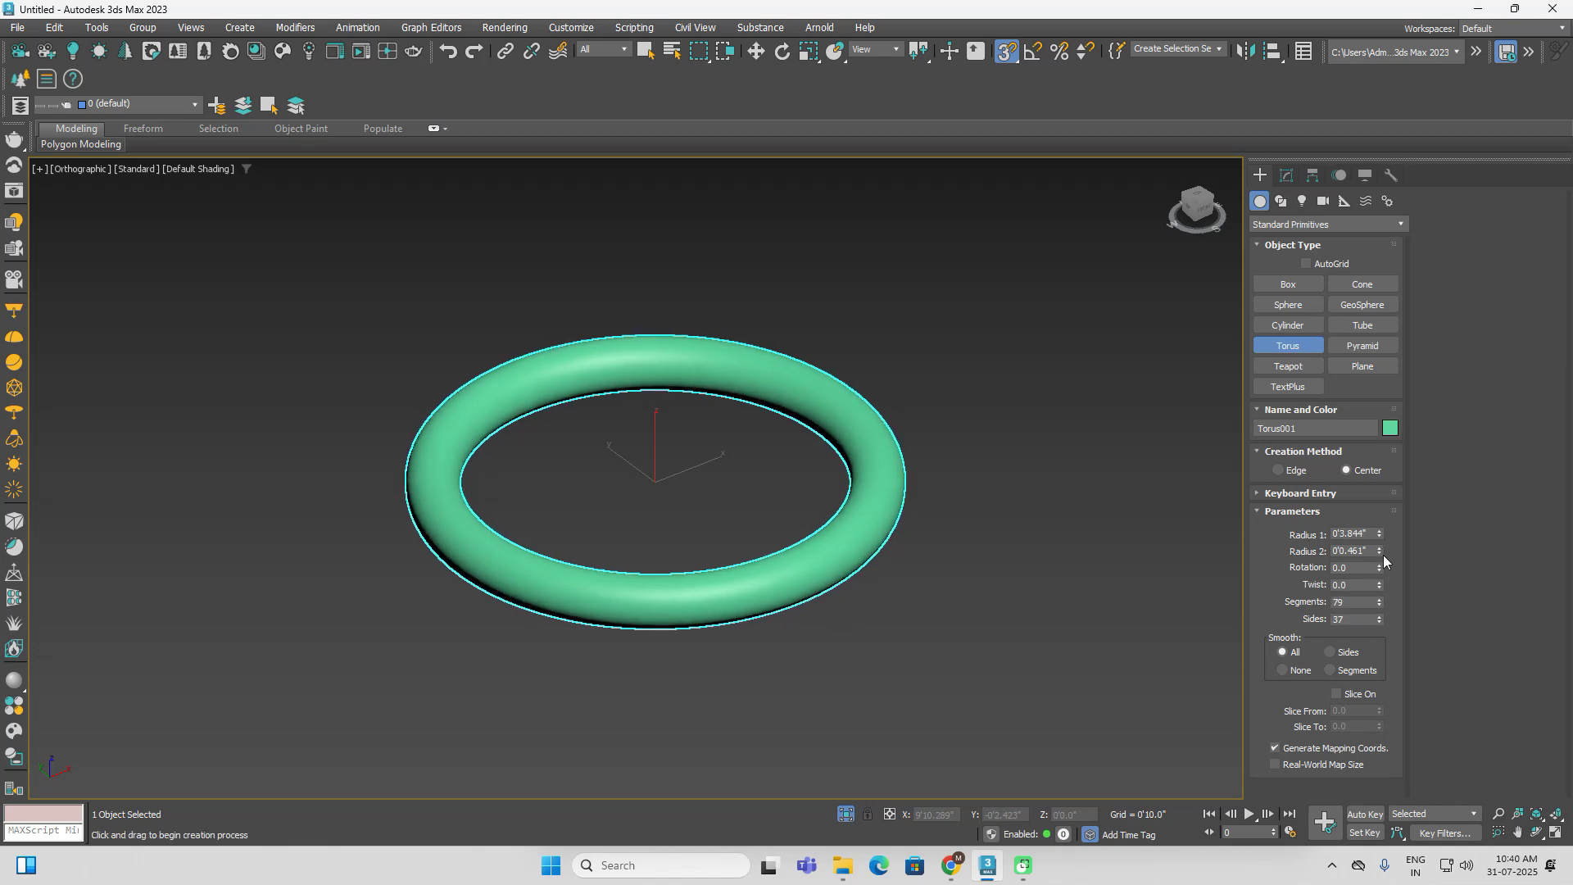
# Turn on slicing for the torus and start the slice from 180 to leave a half ring
pyautogui.click(1354, 696)
pyautogui.write('180')
pyautogui.press('Return')
pyautogui.keyDown('alt'); pyautogui.moveTo(947, 505); pyautogui.dragTo(1027, 323, button='middle'); pyautogui.keyUp('alt')
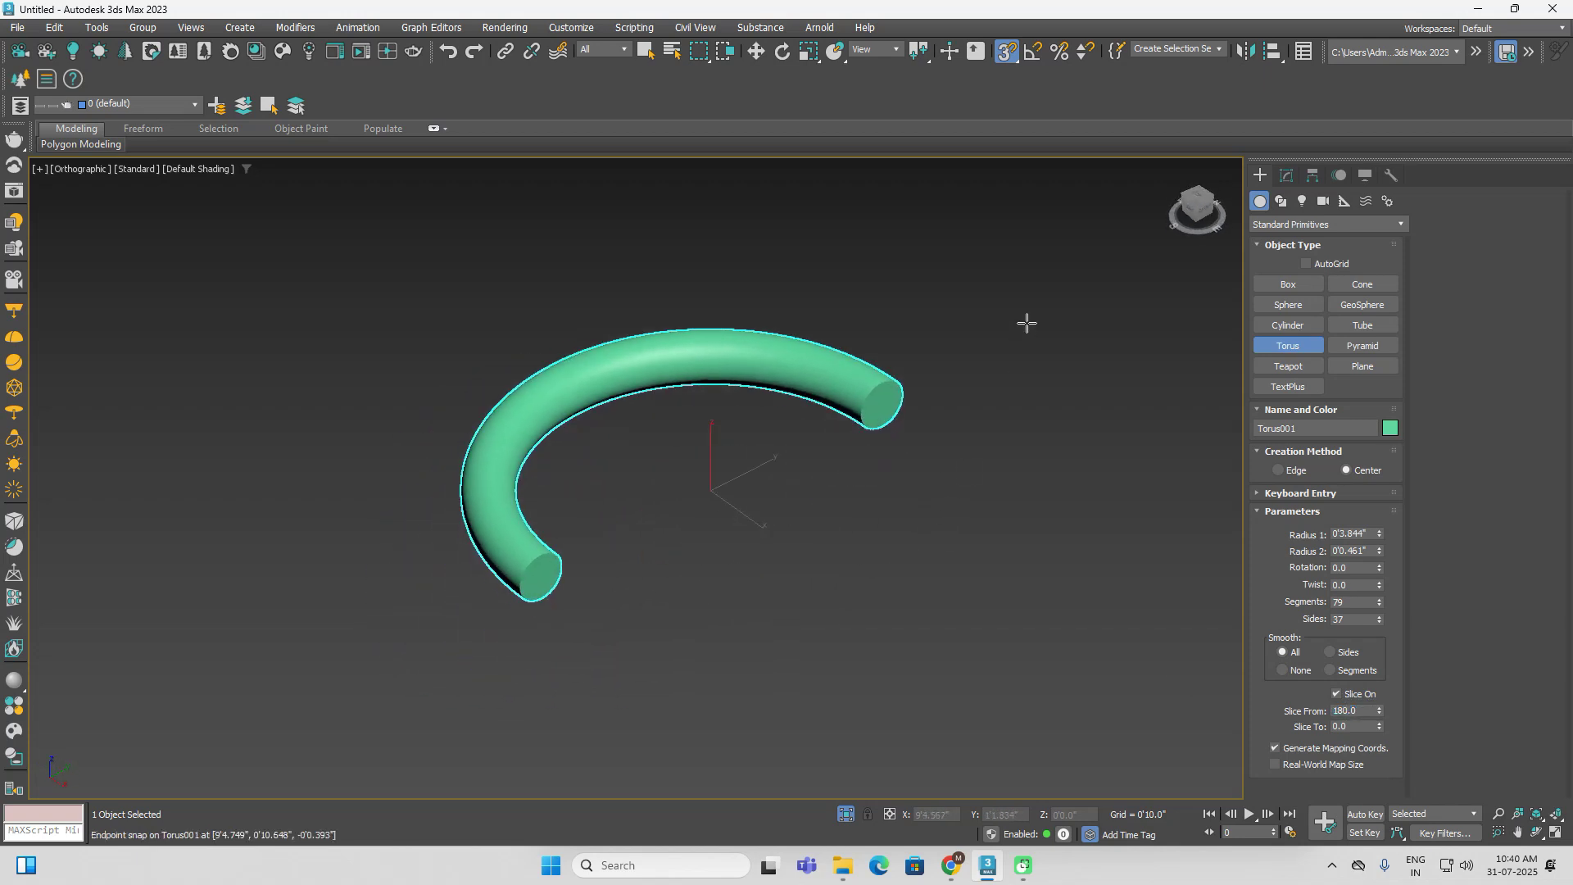
# Scale the half torus to about 52% along Z, compress it along X, and clear the selection
pyautogui.click(807, 52)
pyautogui.moveTo(713, 428); pyautogui.dragTo(710, 463)
pyautogui.scroll(5, 509, 597)
pyautogui.scroll(-5, 629, 509)
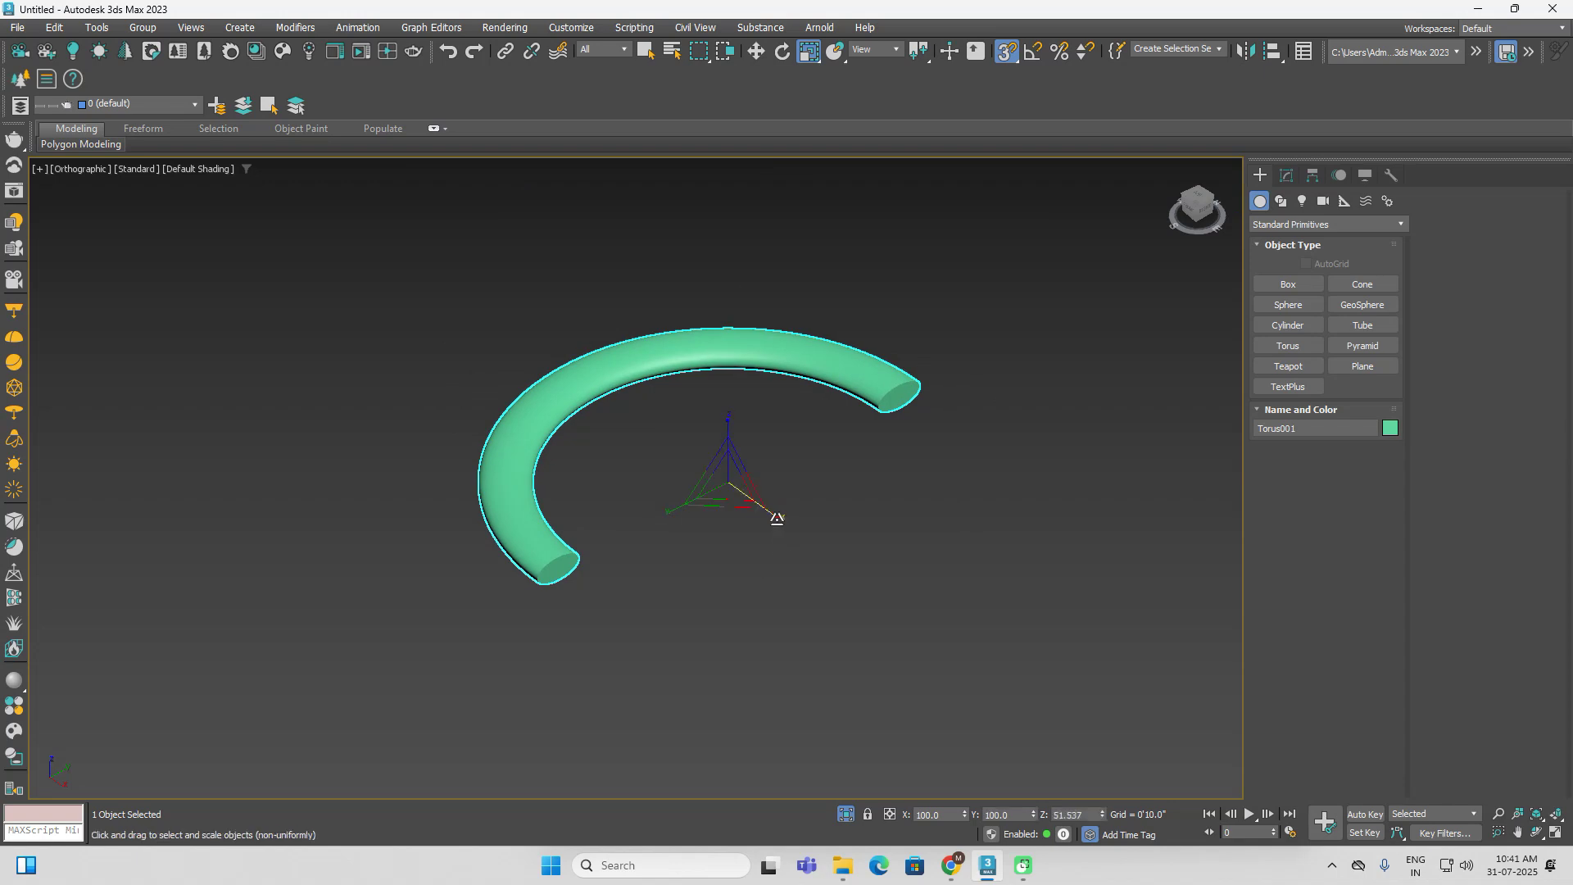
pyautogui.moveTo(773, 516); pyautogui.dragTo(750, 492)
pyautogui.click(879, 502)
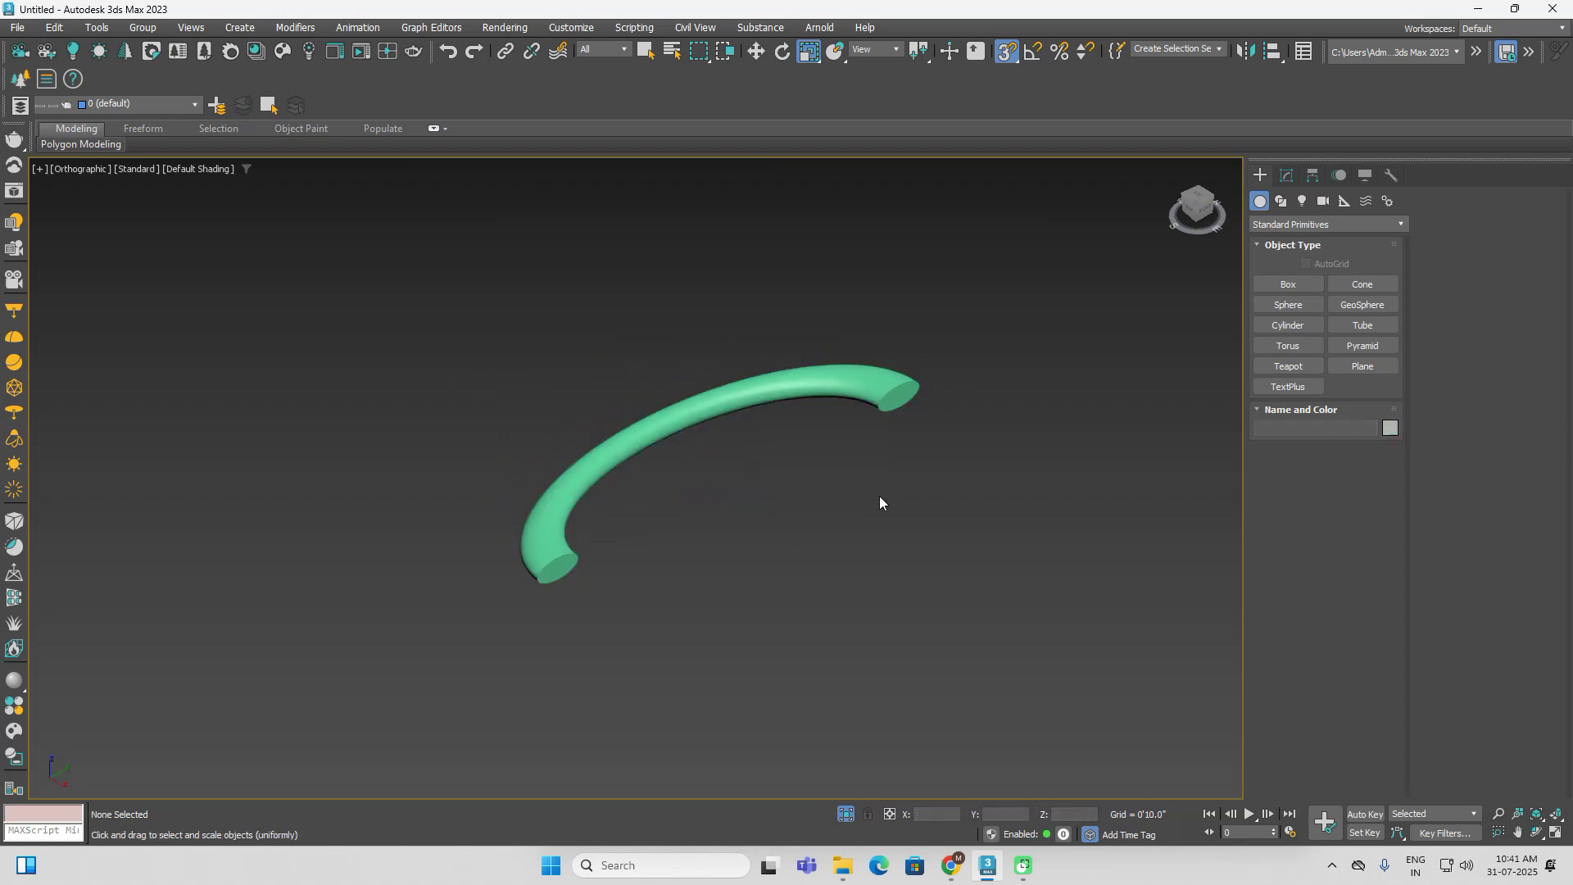
# Reselect the half torus, scale it along X to about 38% for a slimmer handle, and deselect it
pyautogui.keyDown('alt'); pyautogui.moveTo(870, 509); pyautogui.dragTo(598, 449, button='middle'); pyautogui.keyUp('alt')
pyautogui.click(565, 446)
pyautogui.moveTo(723, 493)
pyautogui.mouseDown()
pyautogui.moveTo(807, 520)
pyautogui.moveTo(706, 470)
pyautogui.mouseUp()
pyautogui.click(775, 498)
pyautogui.keyDown('alt'); pyautogui.moveTo(775, 503); pyautogui.dragTo(832, 459, button='middle'); pyautogui.keyUp('alt')
# Select the handle, color it black, and clear the selection
pyautogui.moveTo(832, 459); pyautogui.dragTo(646, 664)
pyautogui.click(1388, 428)
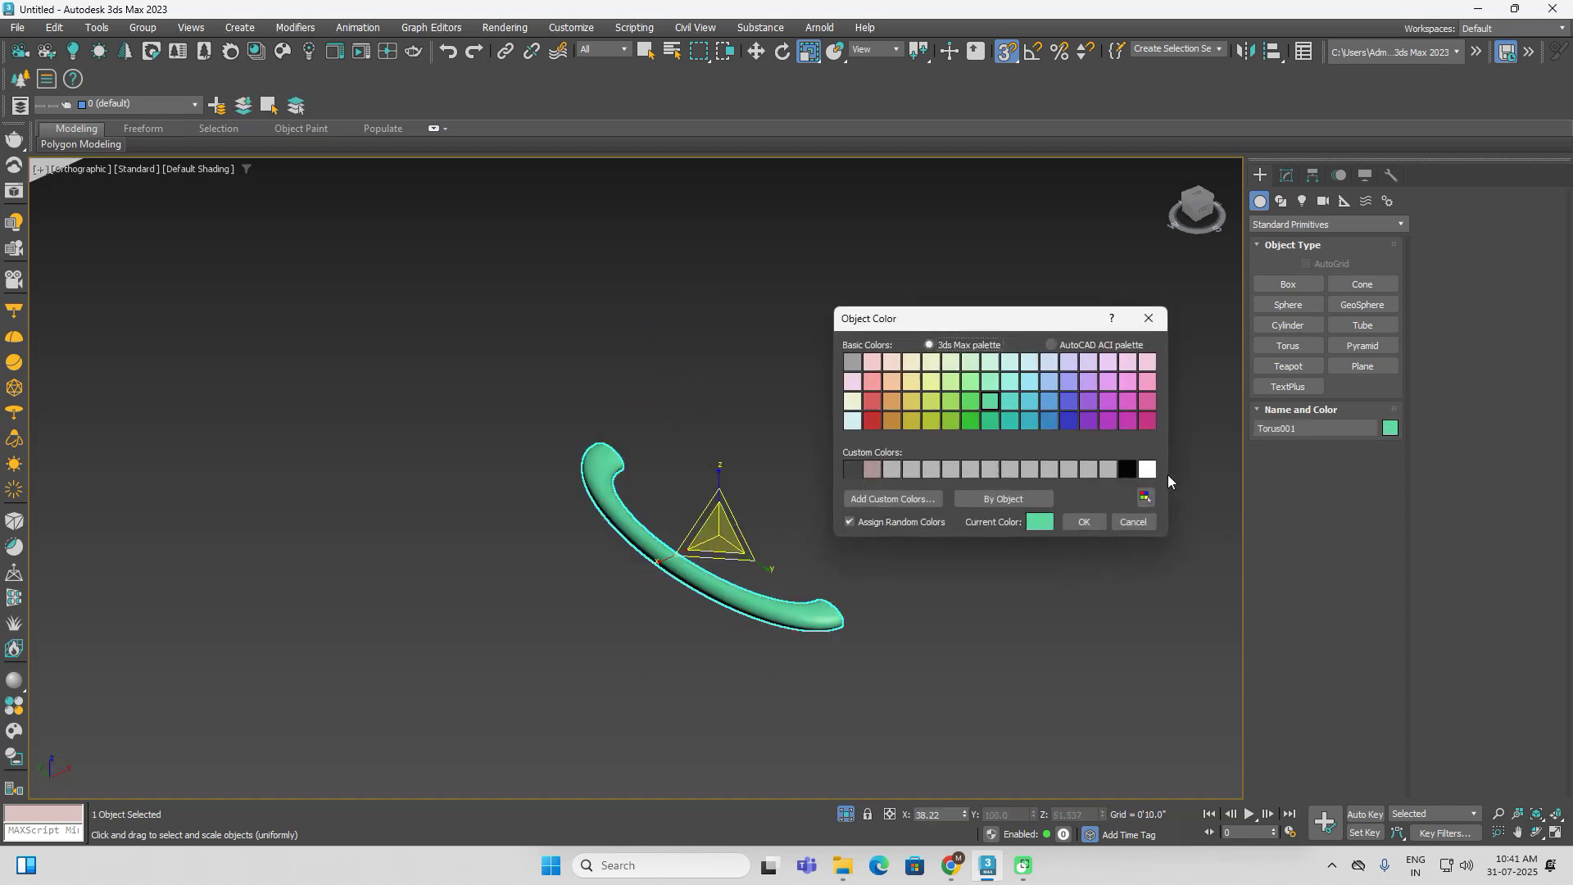
pyautogui.click(1128, 473)
pyautogui.click(1083, 523)
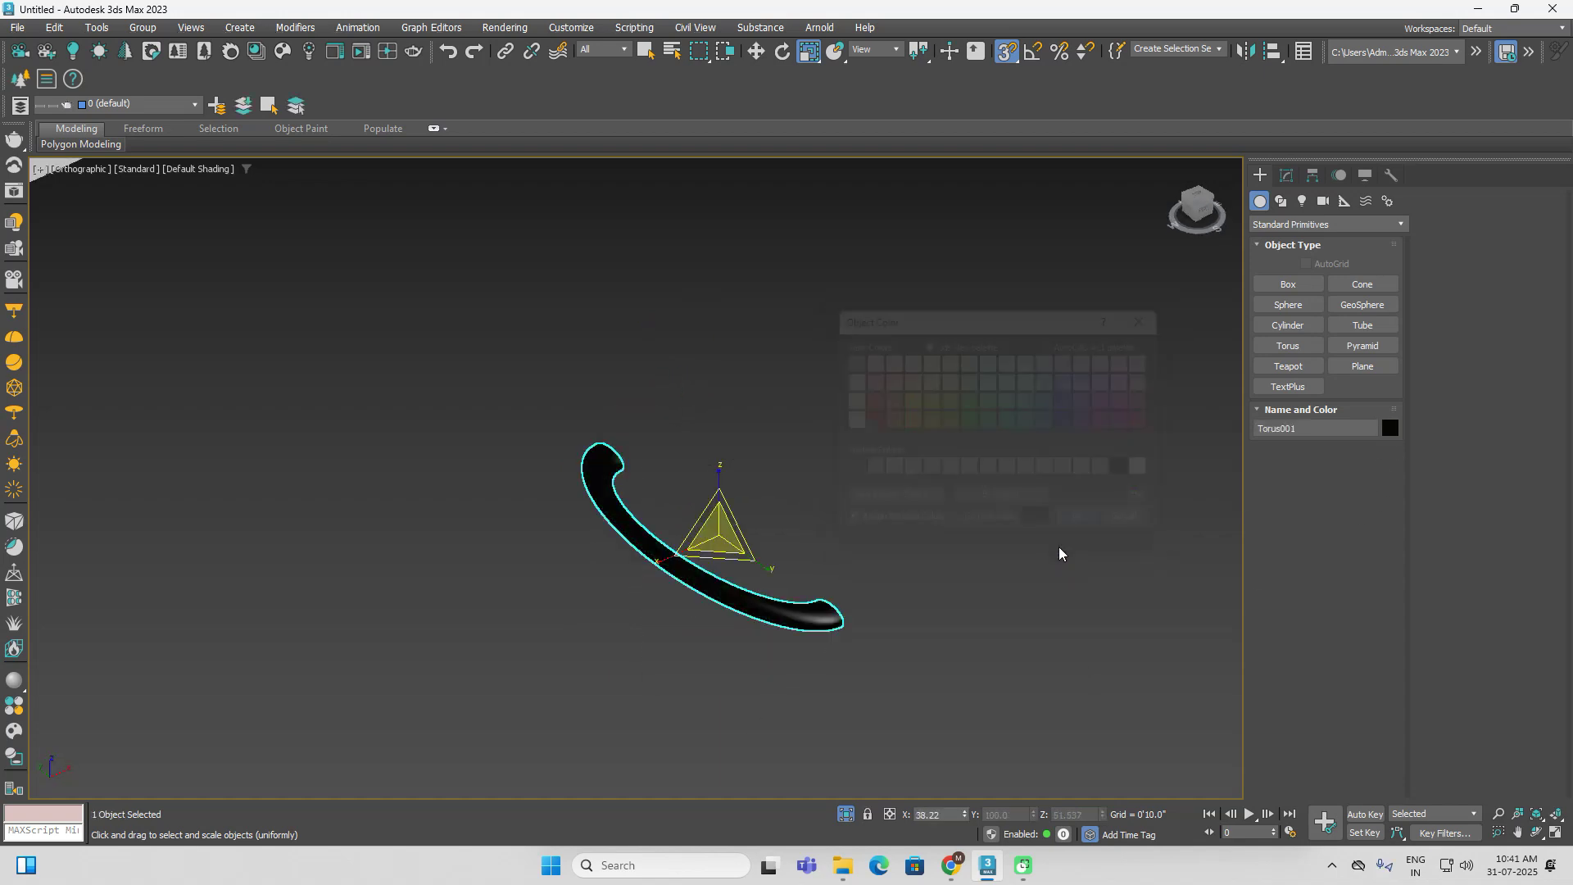
pyautogui.click(820, 480)
# With angle snap at 90°, rotate the black handle 90° about X and Z to stand upright, and deselect it
pyautogui.scroll(-4, 818, 480)
pyautogui.moveTo(767, 416); pyautogui.dragTo(786, 582, button='middle')
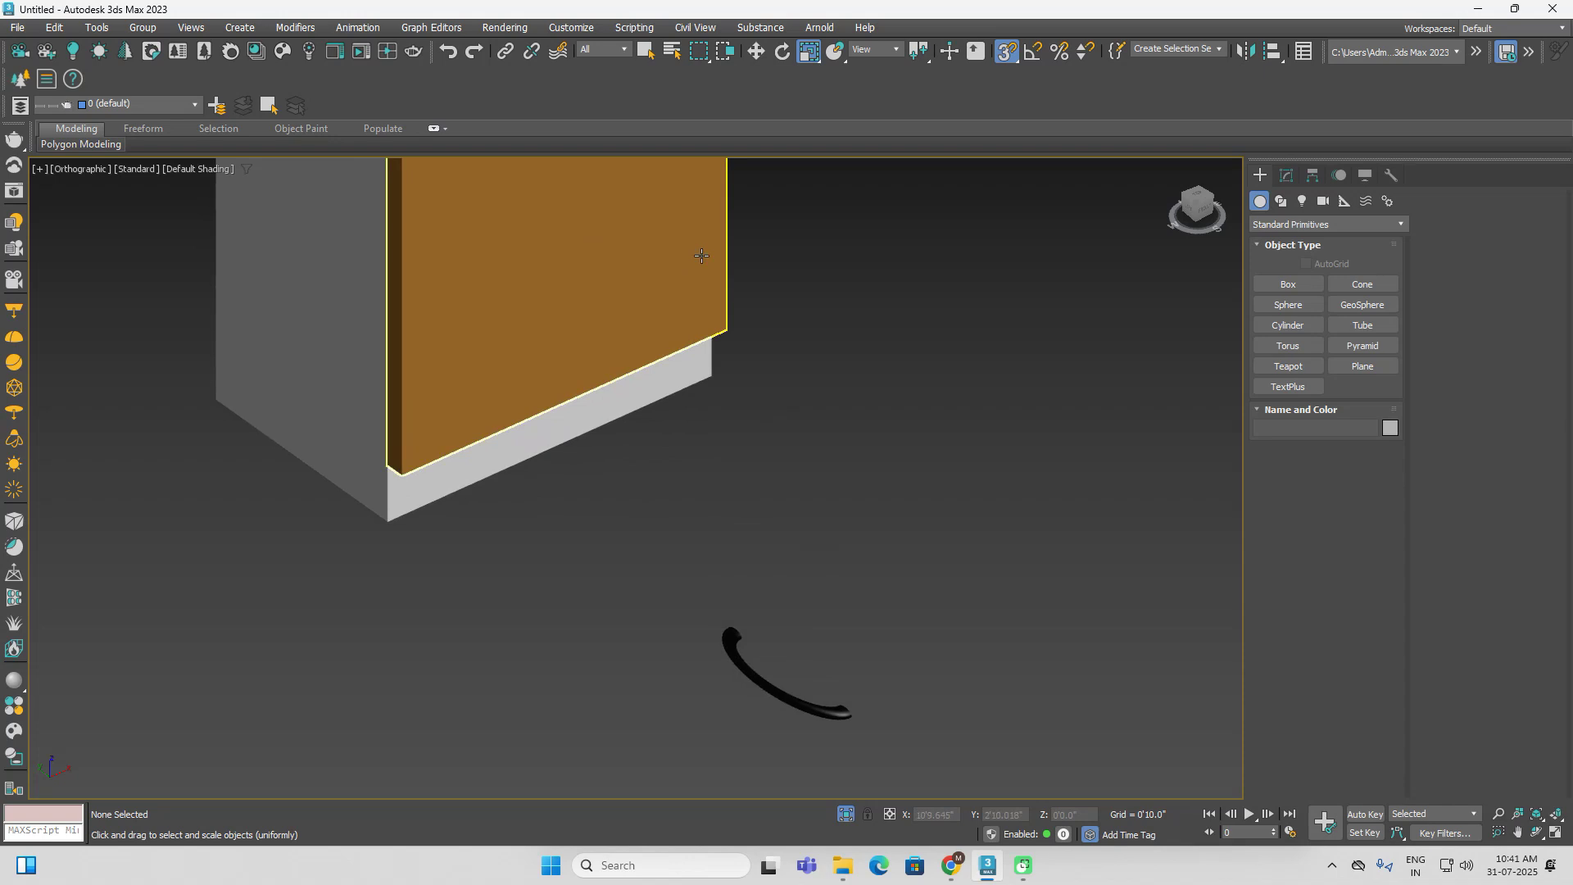
pyautogui.scroll(-3, 701, 257)
pyautogui.moveTo(800, 432); pyautogui.dragTo(674, 531)
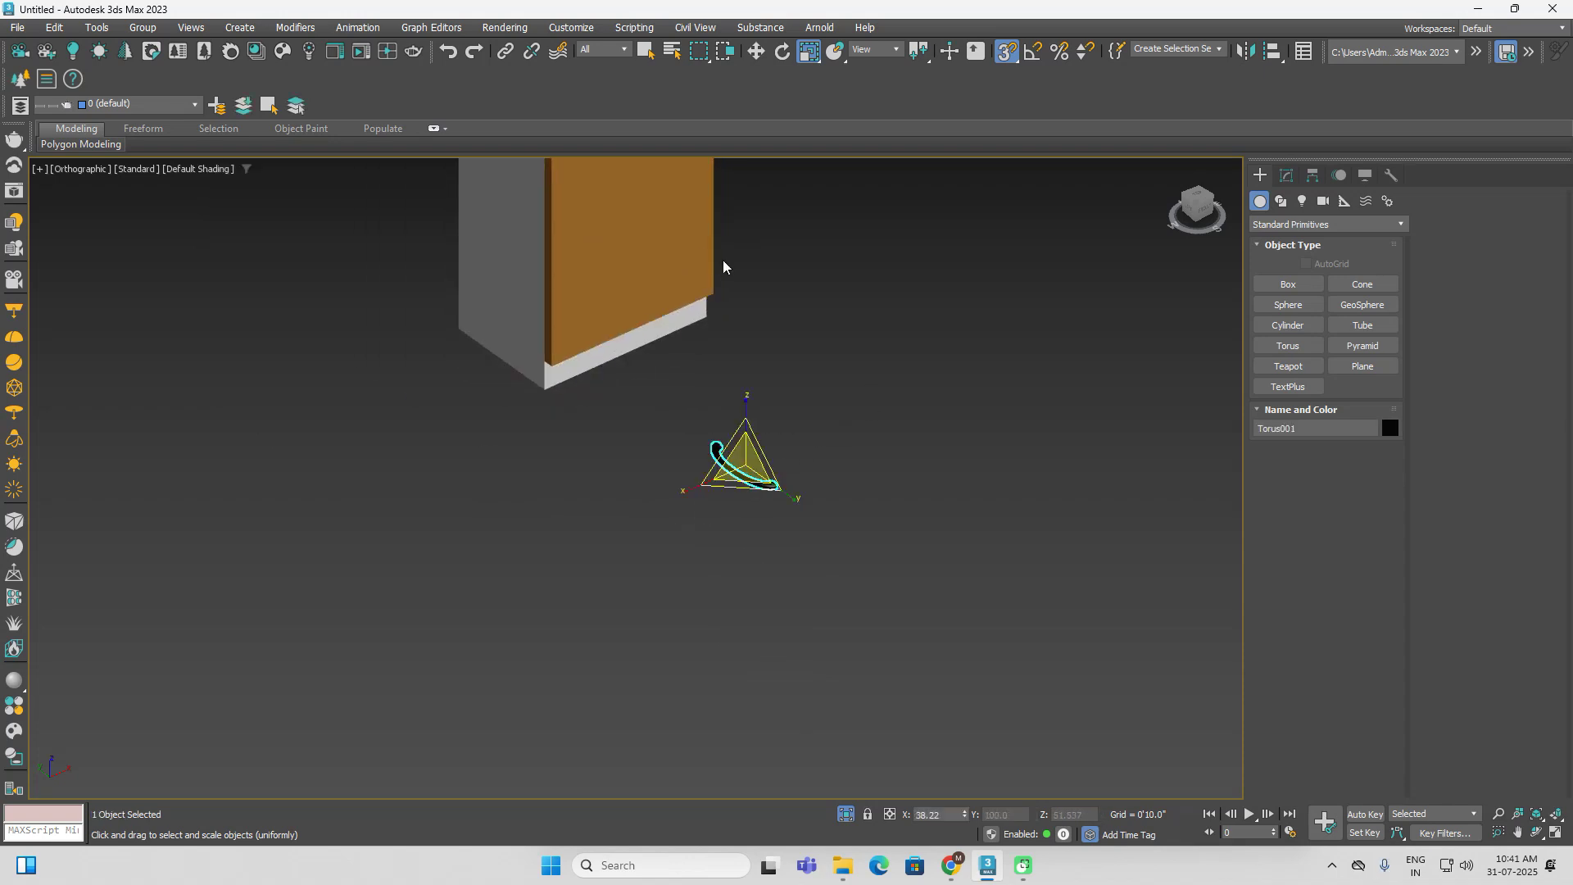
pyautogui.moveTo(773, 400); pyautogui.dragTo(714, 426, button='middle')
pyautogui.click(782, 51)
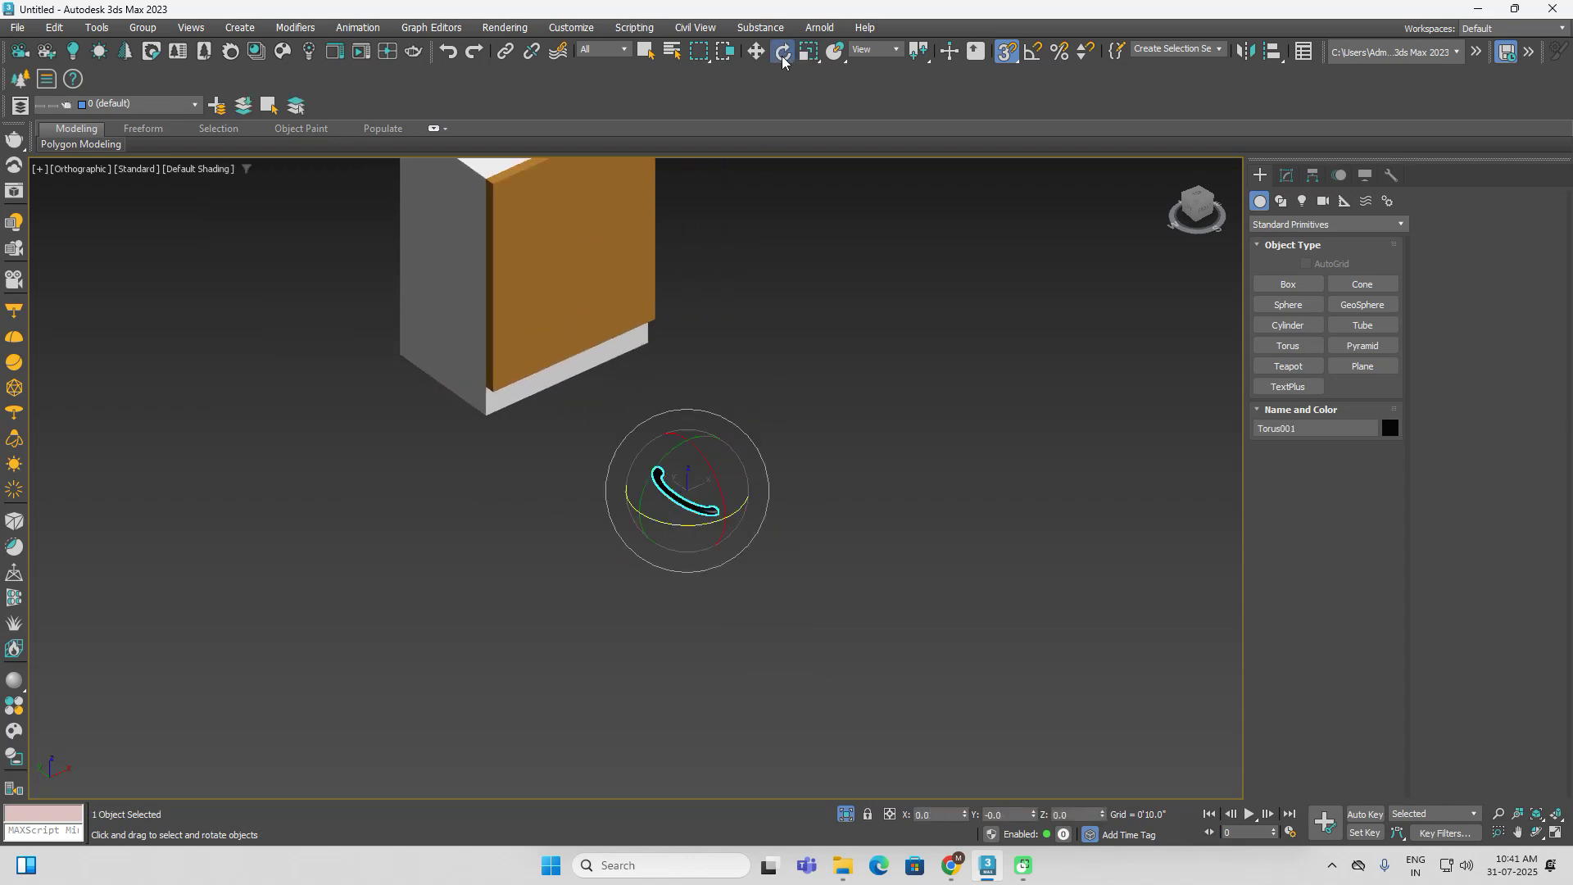
pyautogui.rightClick(1033, 56)
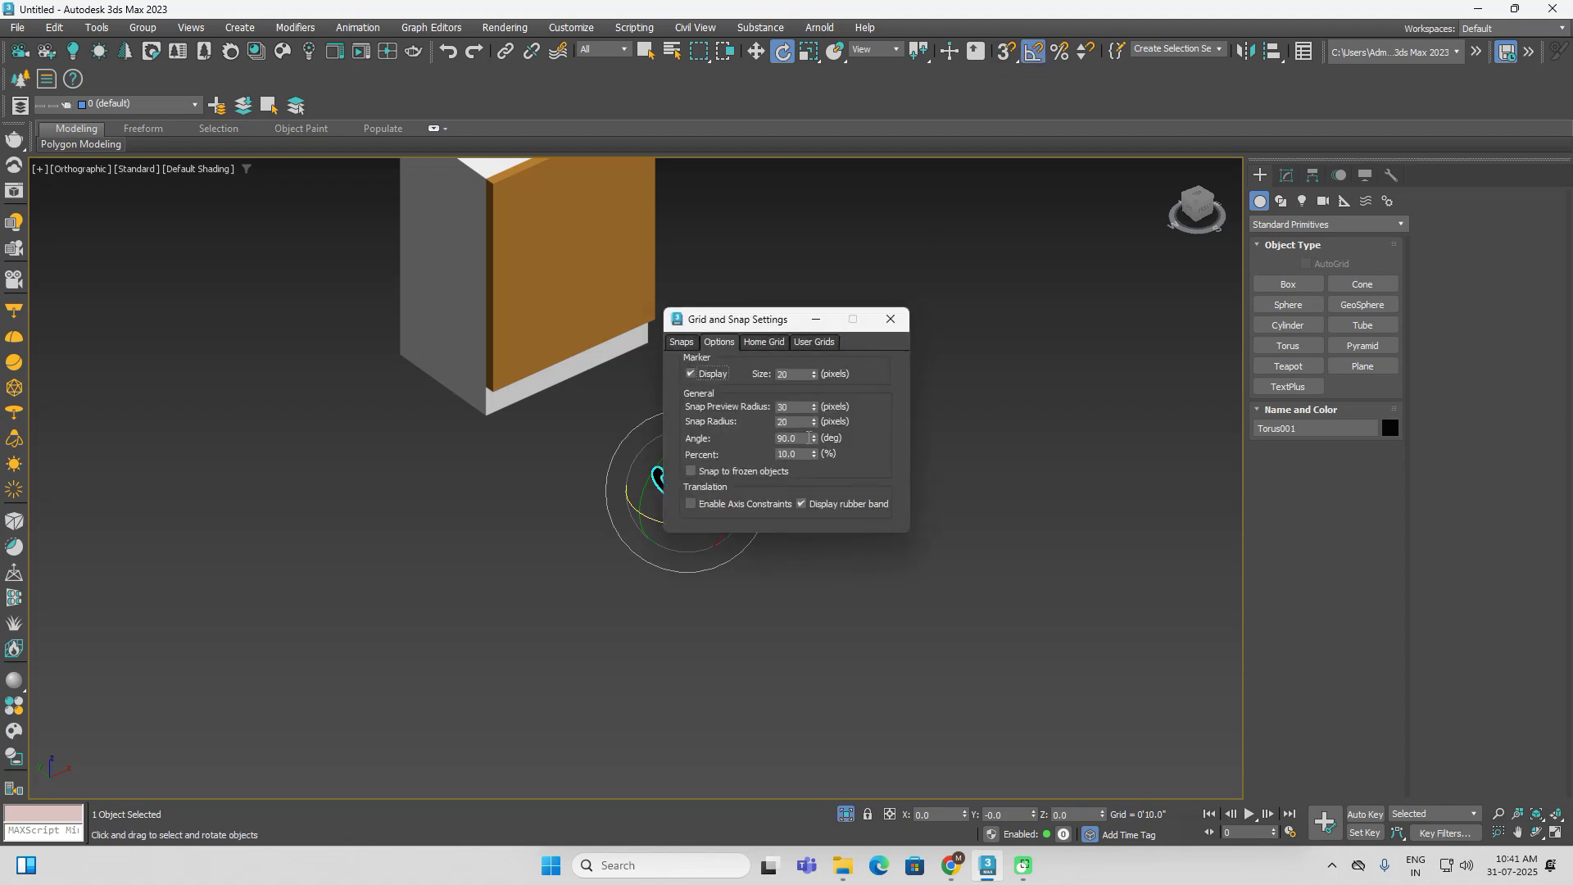
pyautogui.click(890, 318)
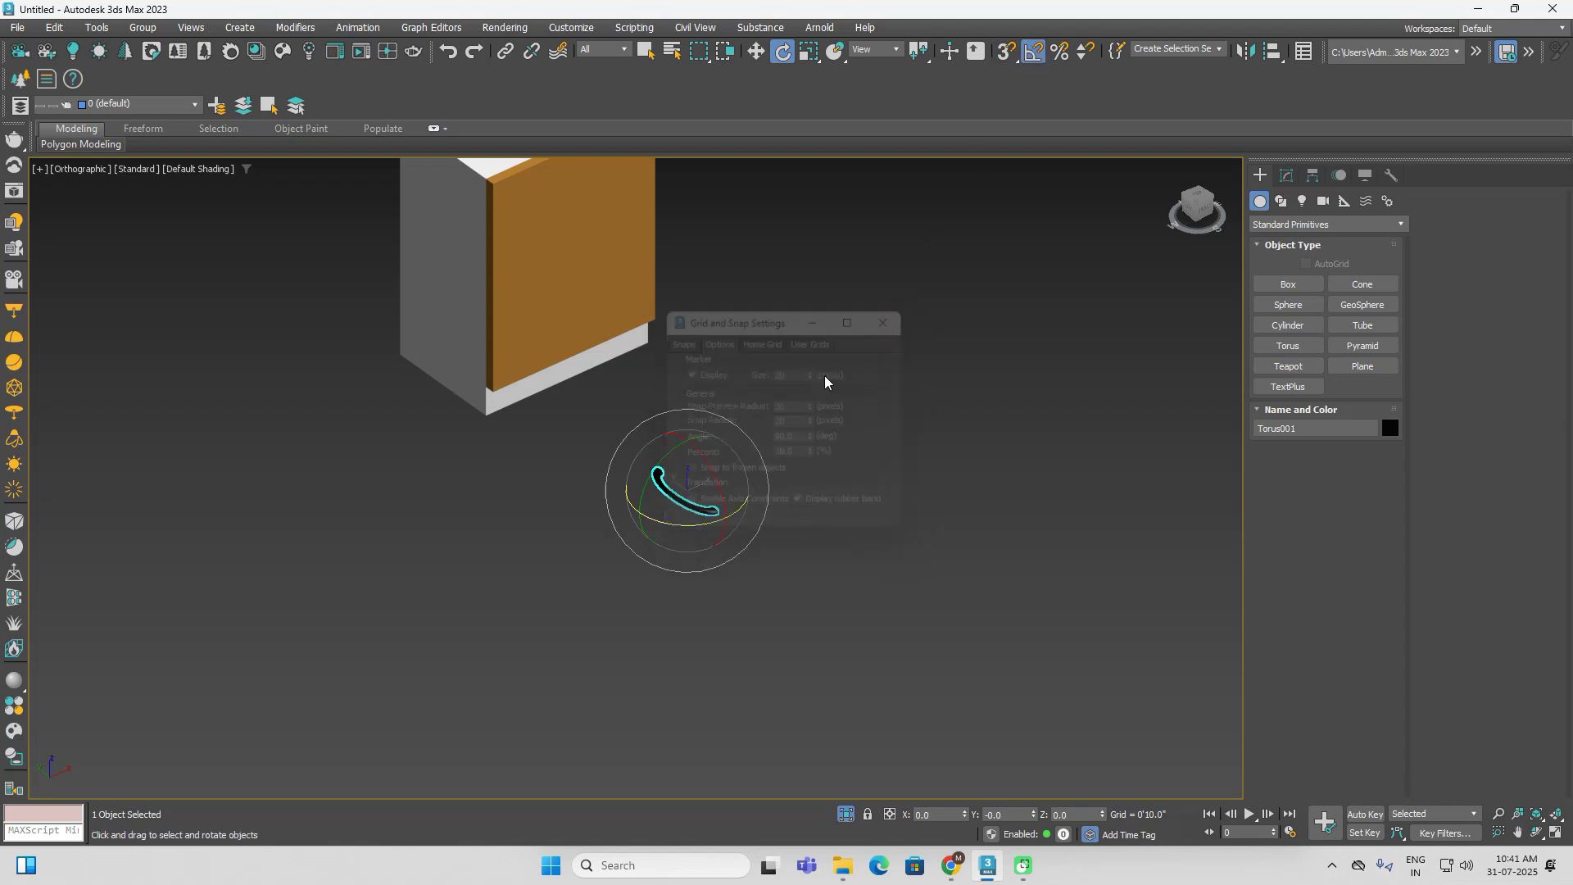
pyautogui.moveTo(669, 450); pyautogui.dragTo(713, 467)
pyautogui.click(923, 435)
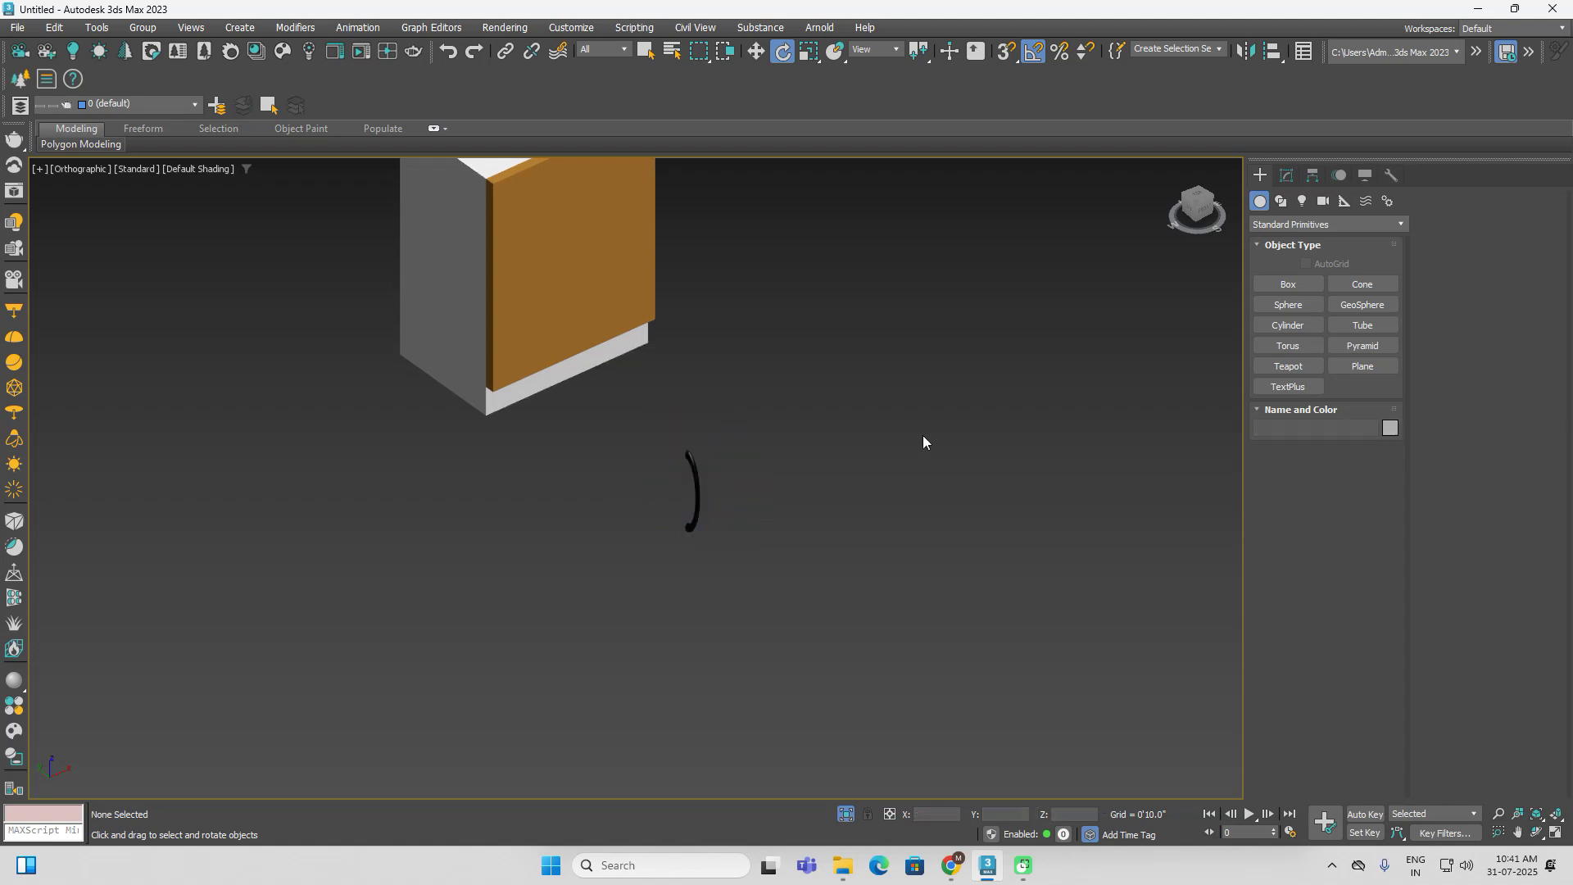
# Select the black handle and, in the front view, move it up over the orange door near its left edge, at about Z 1'2.6"
pyautogui.scroll(4, 671, 469)
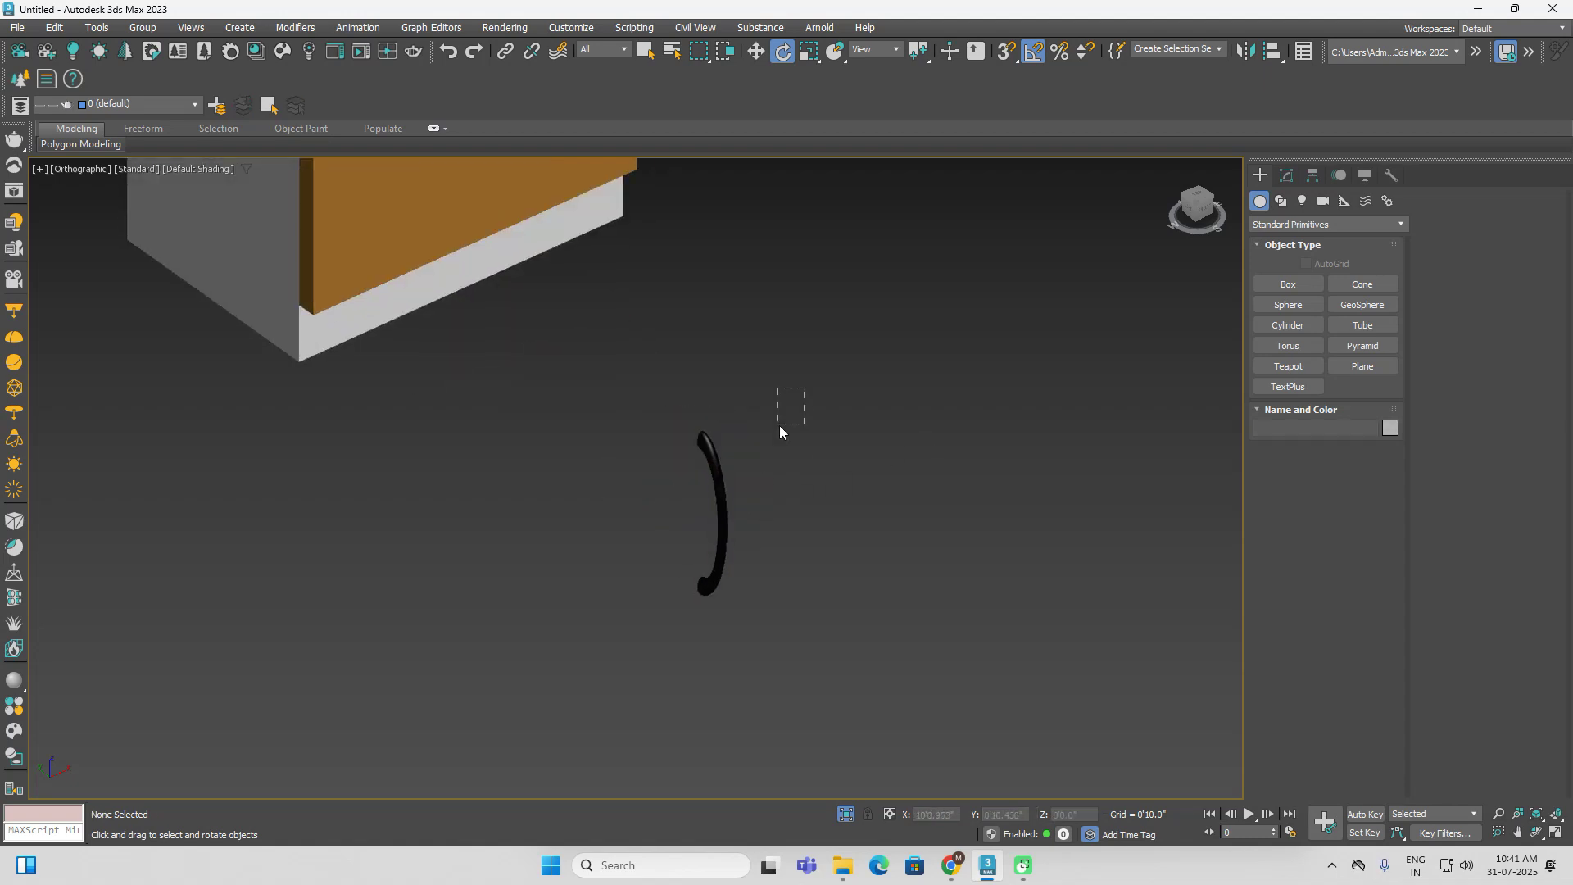
pyautogui.moveTo(779, 425); pyautogui.dragTo(679, 590)
pyautogui.scroll(-4, 679, 590)
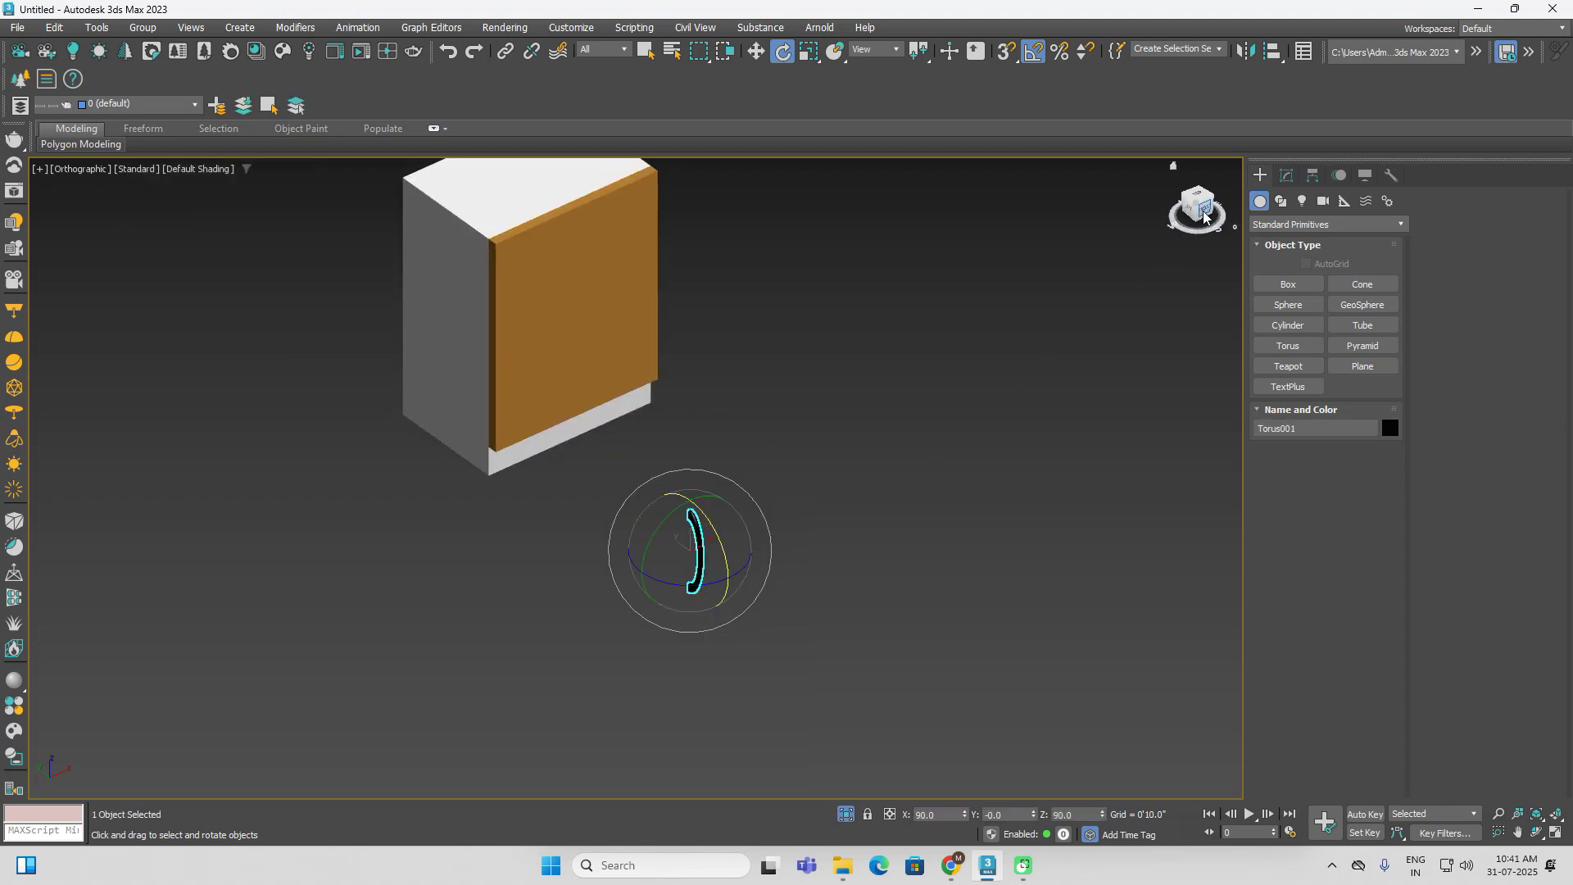
pyautogui.click(1205, 216)
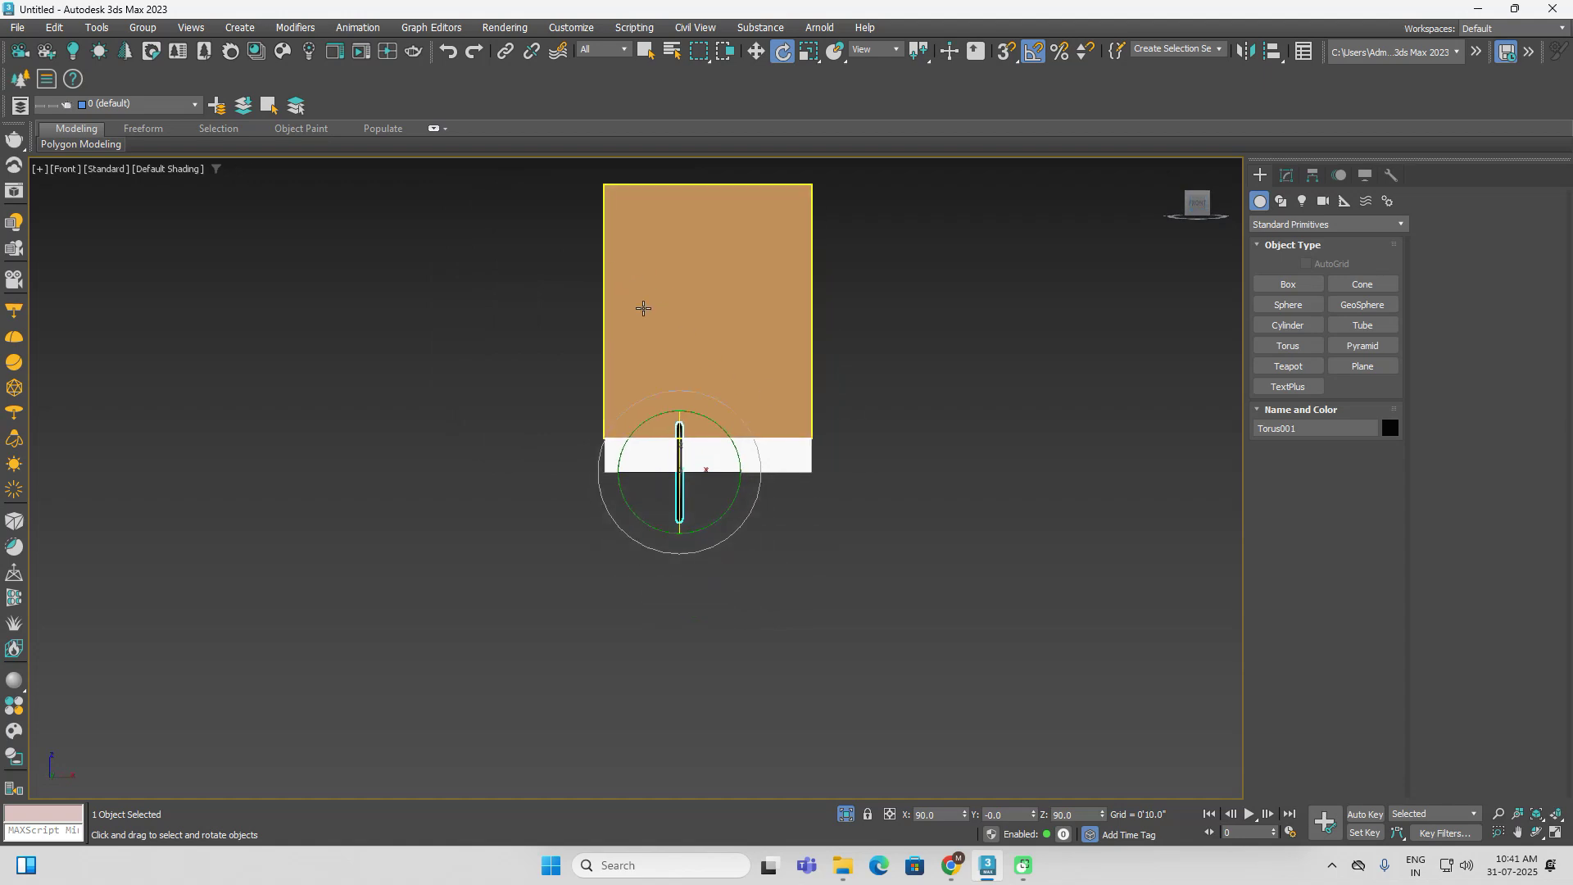
pyautogui.click(755, 50)
pyautogui.moveTo(744, 414); pyautogui.dragTo(741, 245)
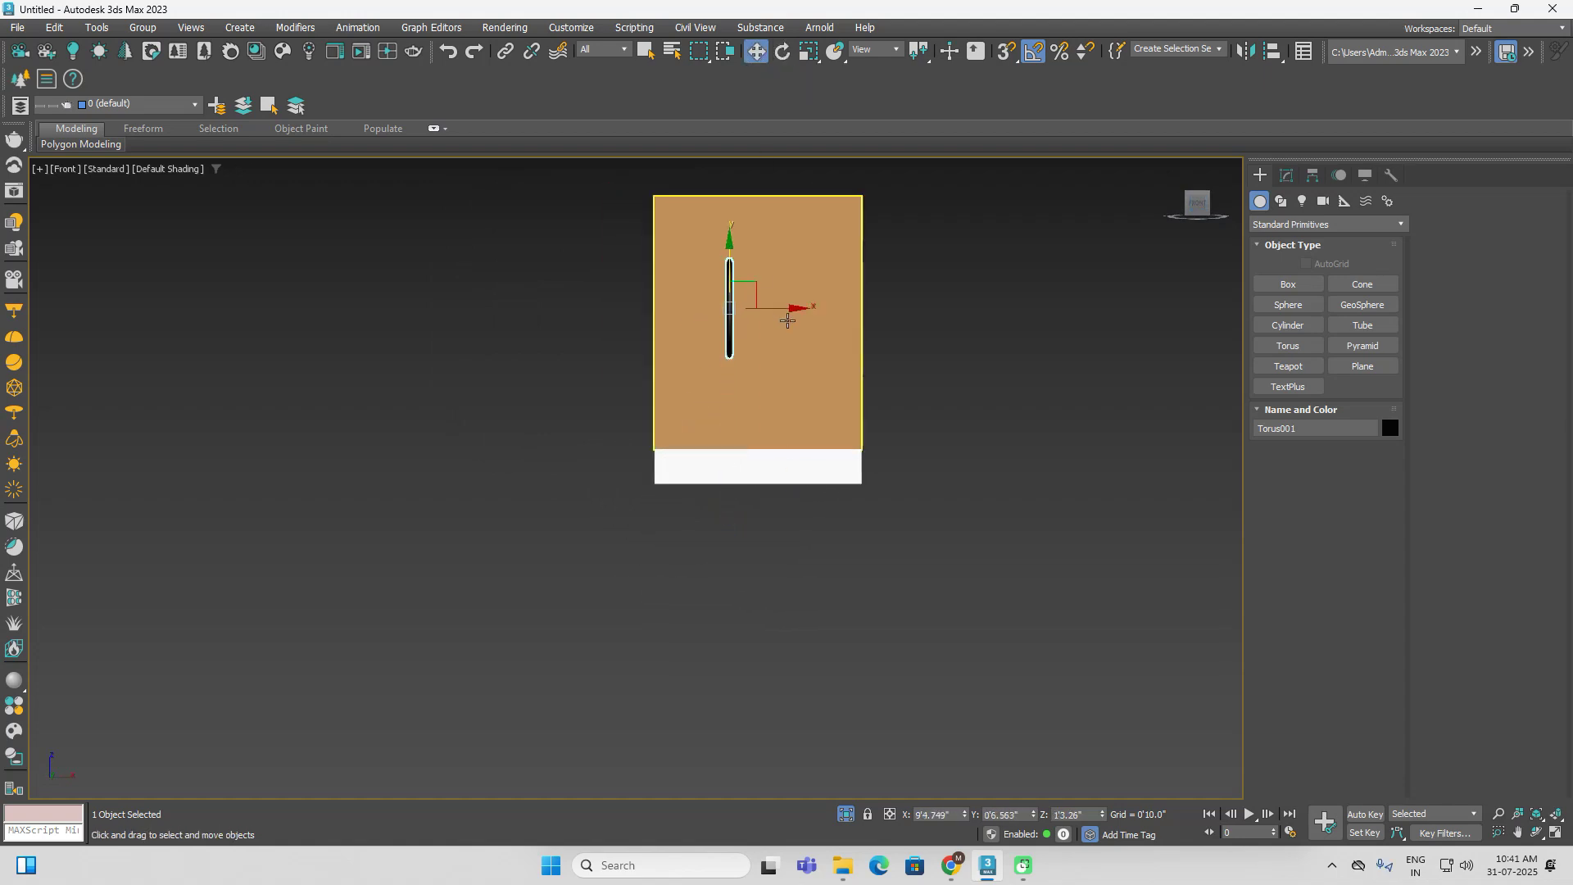
pyautogui.moveTo(790, 307); pyautogui.dragTo(725, 309)
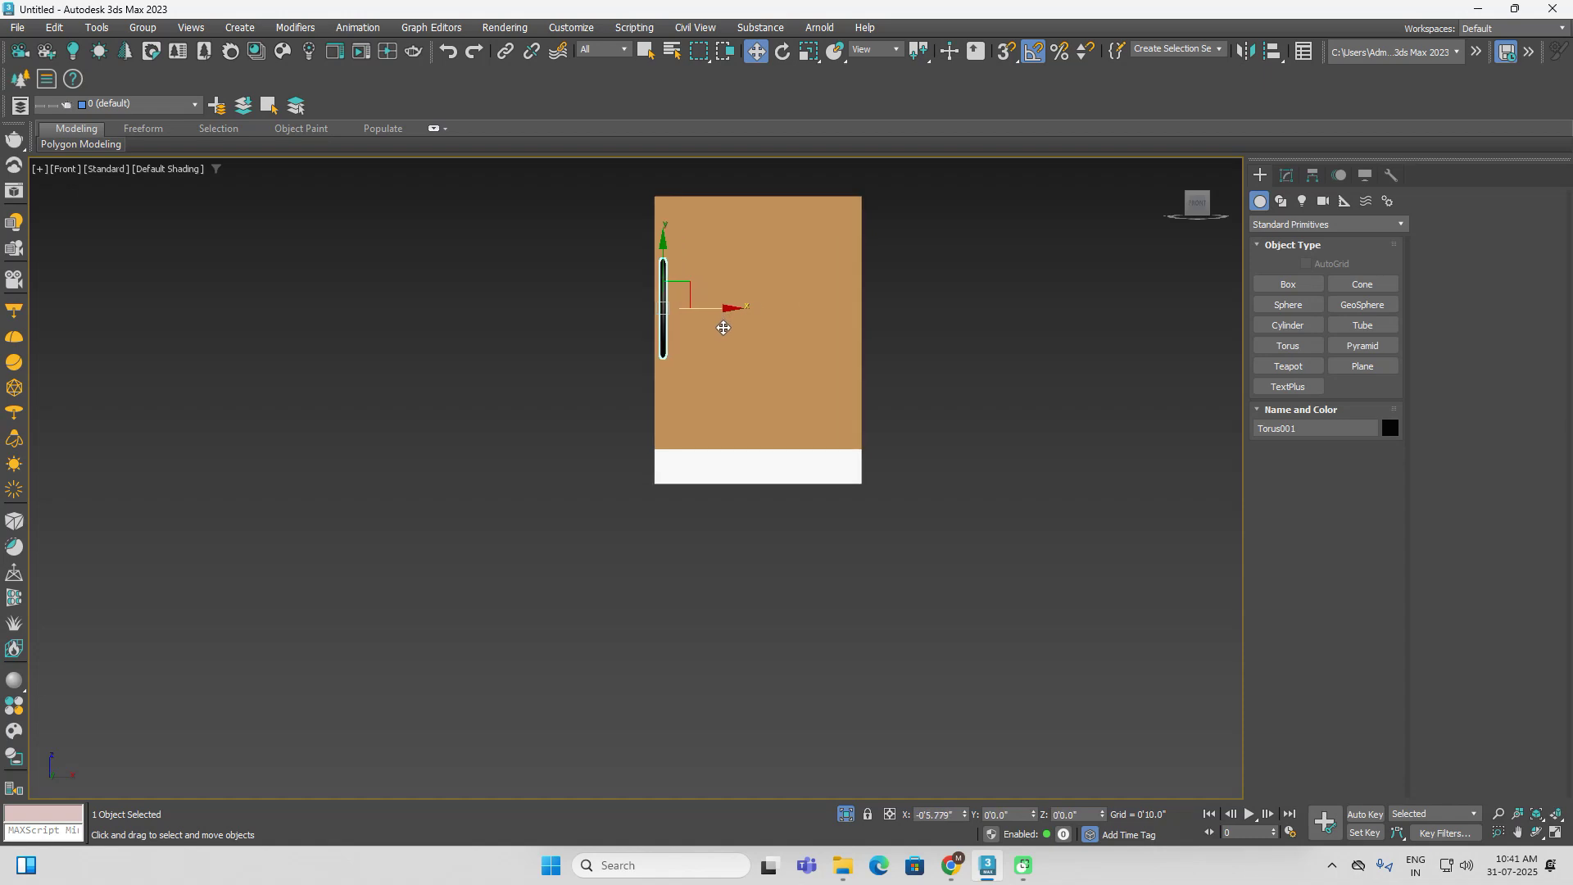
pyautogui.moveTo(664, 266); pyautogui.dragTo(663, 272)
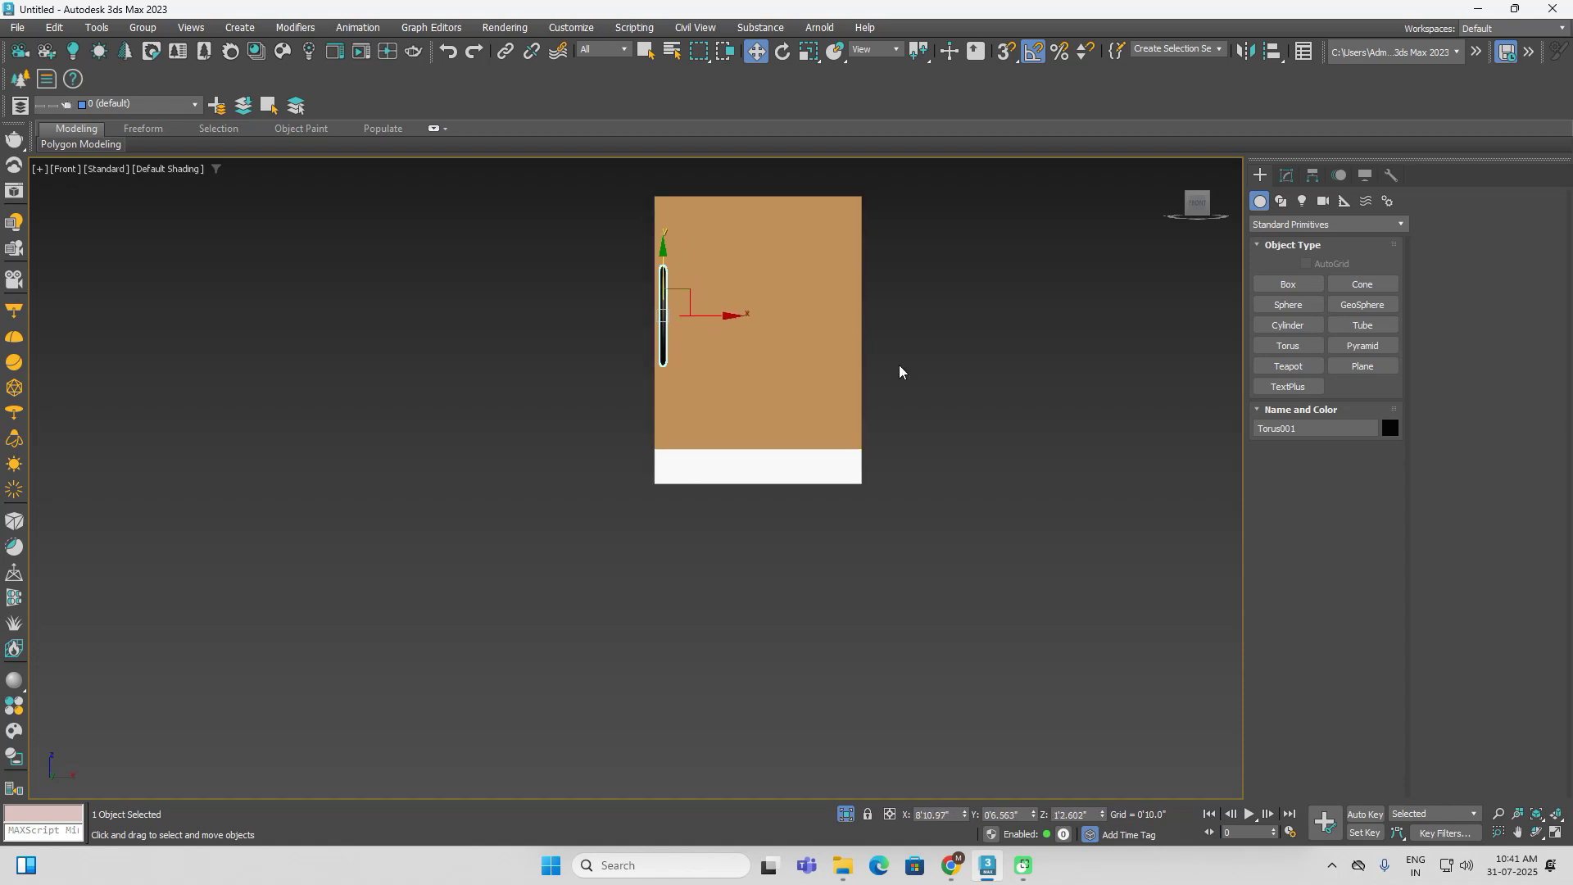
# In the left view, move the handle along its depth to about Y 2'1.5" so its ends meet the door's front face
pyautogui.keyDown('alt'); pyautogui.moveTo(829, 425); pyautogui.dragTo(961, 461, button='middle'); pyautogui.keyUp('alt')
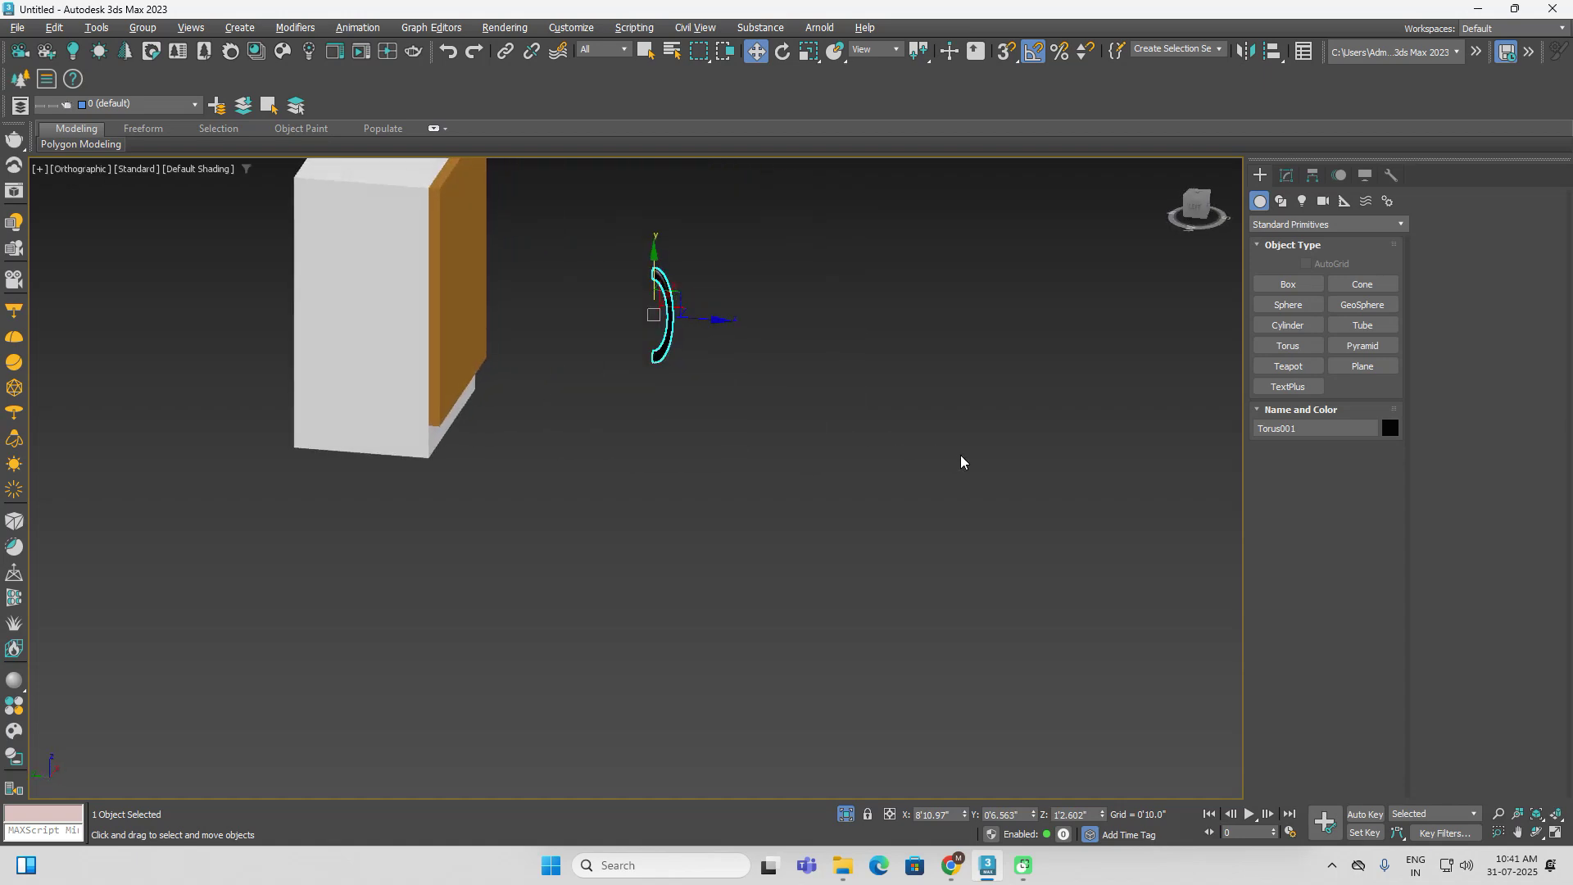
pyautogui.click(1192, 214)
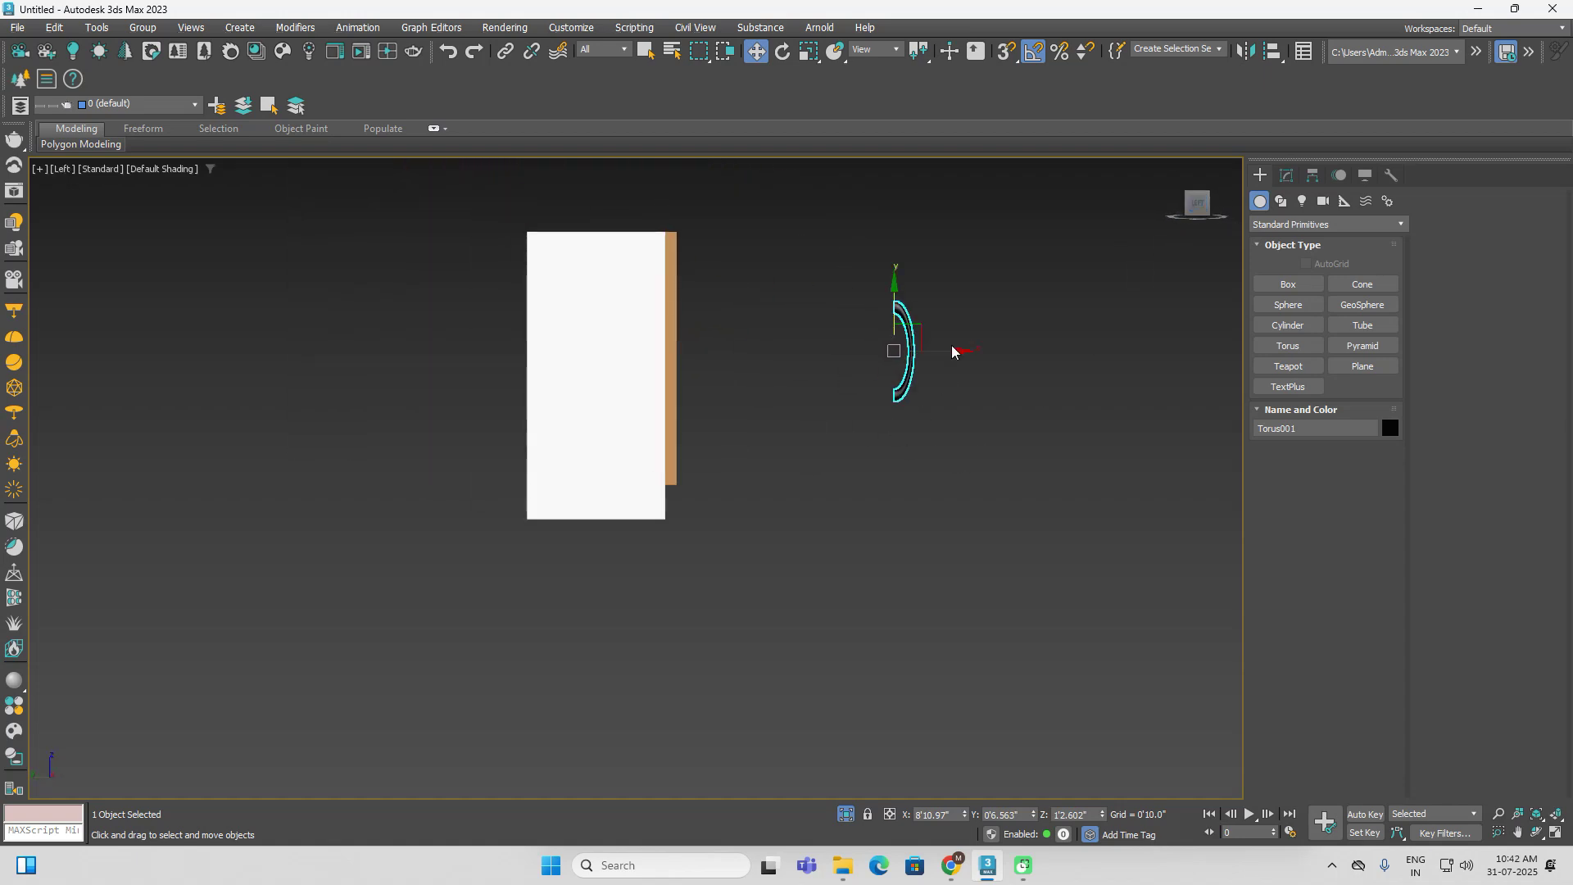
pyautogui.moveTo(953, 347); pyautogui.dragTo(737, 351)
pyautogui.scroll(5, 737, 351)
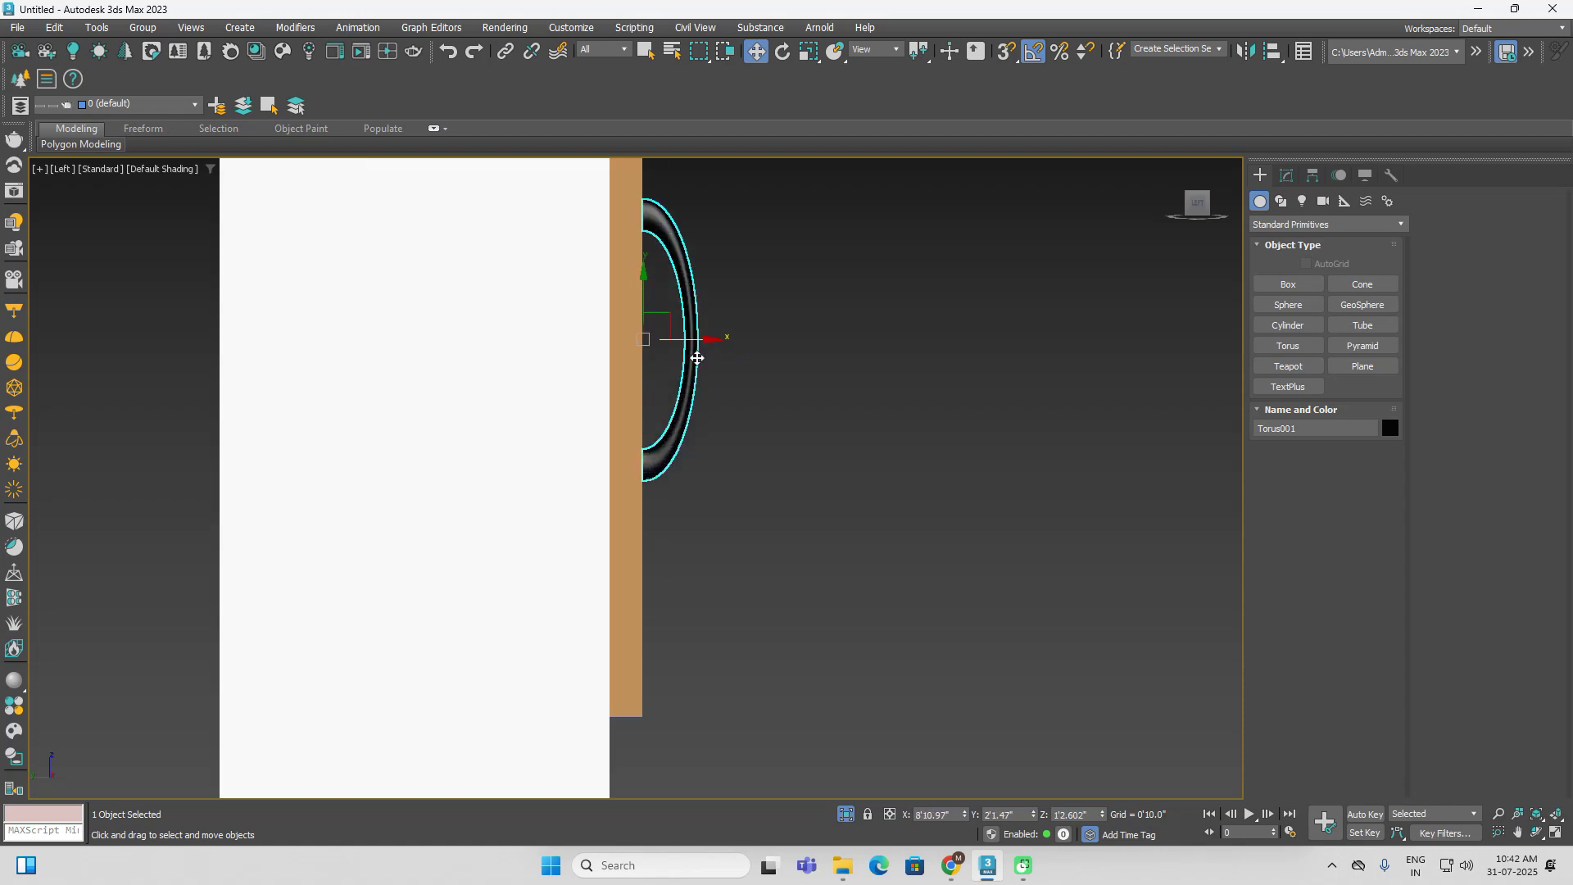
pyautogui.scroll(4, 676, 350)
pyautogui.moveTo(643, 320); pyautogui.dragTo(641, 320)
pyautogui.scroll(-7, 811, 376)
pyautogui.scroll(2, 811, 375)
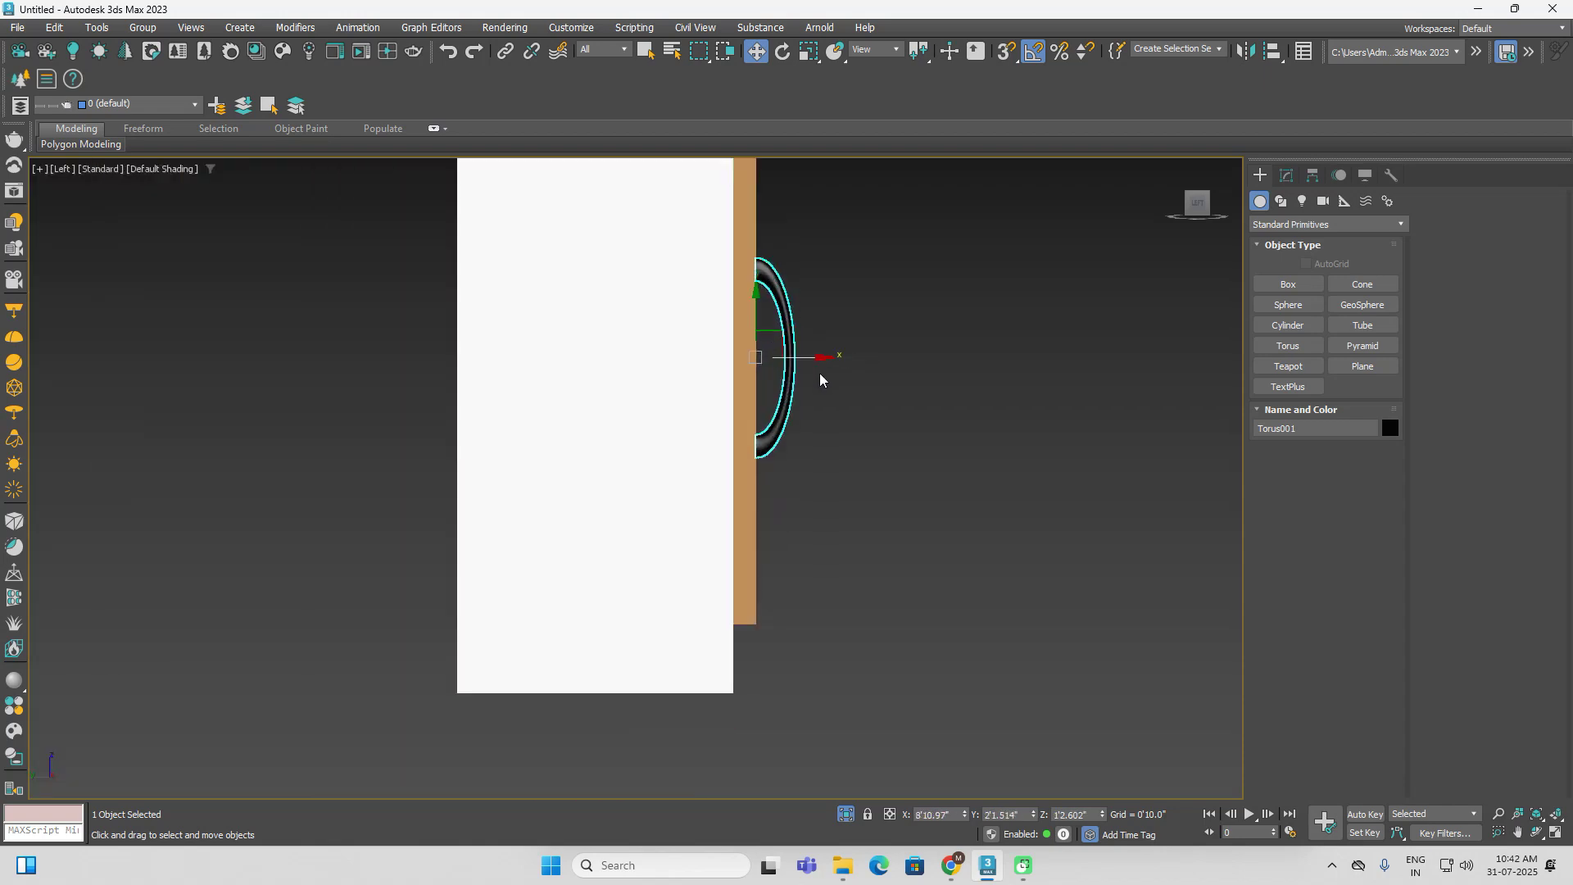
# Scale the handle down uniformly to an X scale of about 28.4% and clear the selection
pyautogui.click(809, 53)
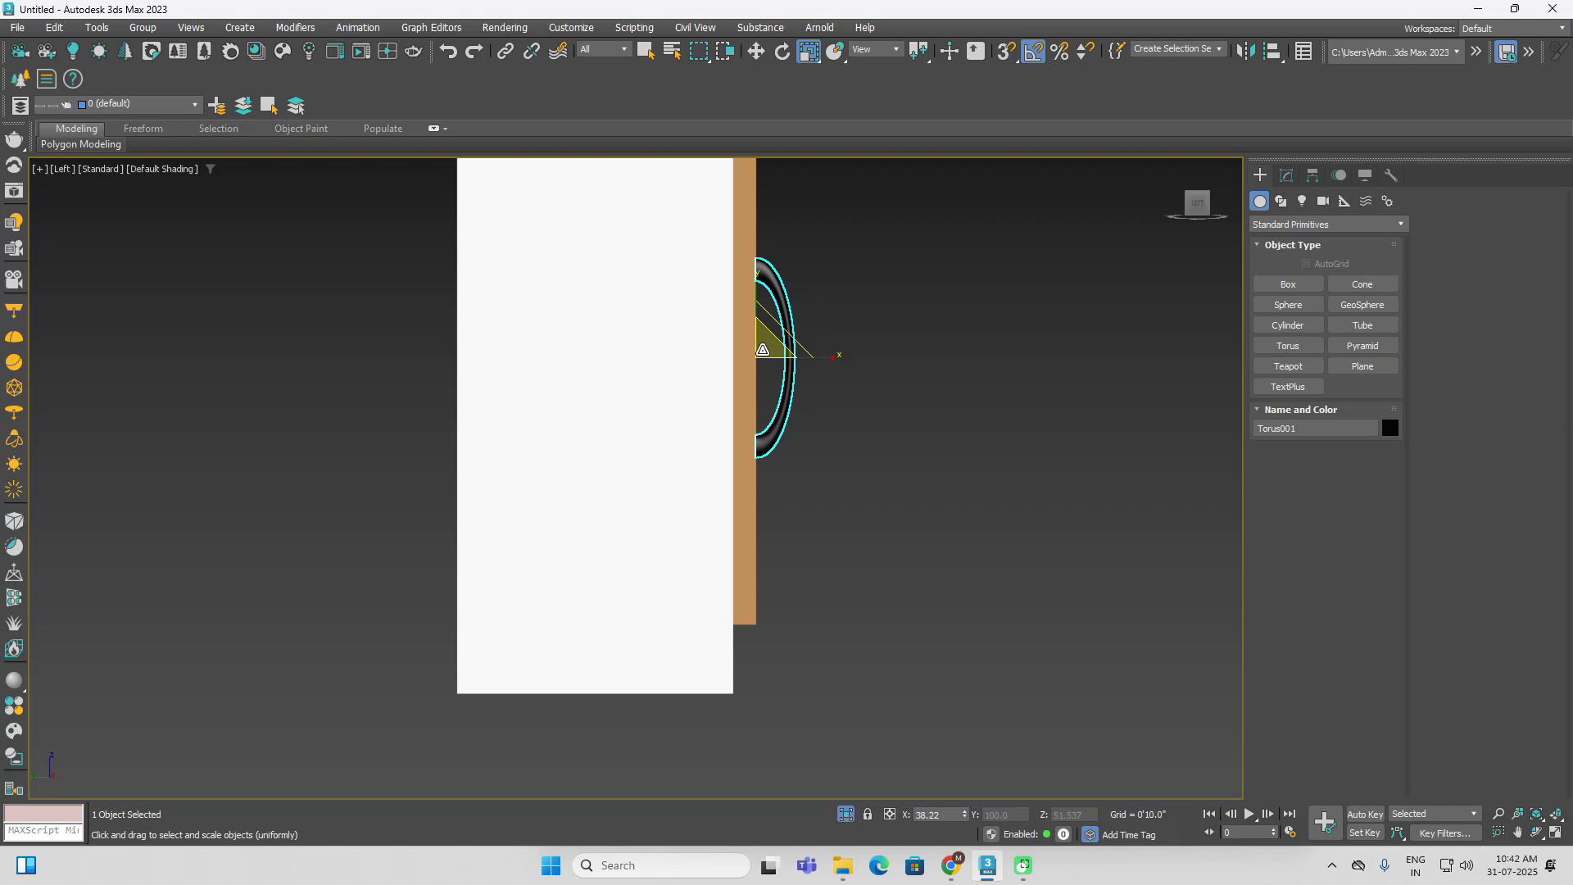
pyautogui.moveTo(761, 349); pyautogui.dragTo(814, 373)
pyautogui.scroll(-3, 818, 395)
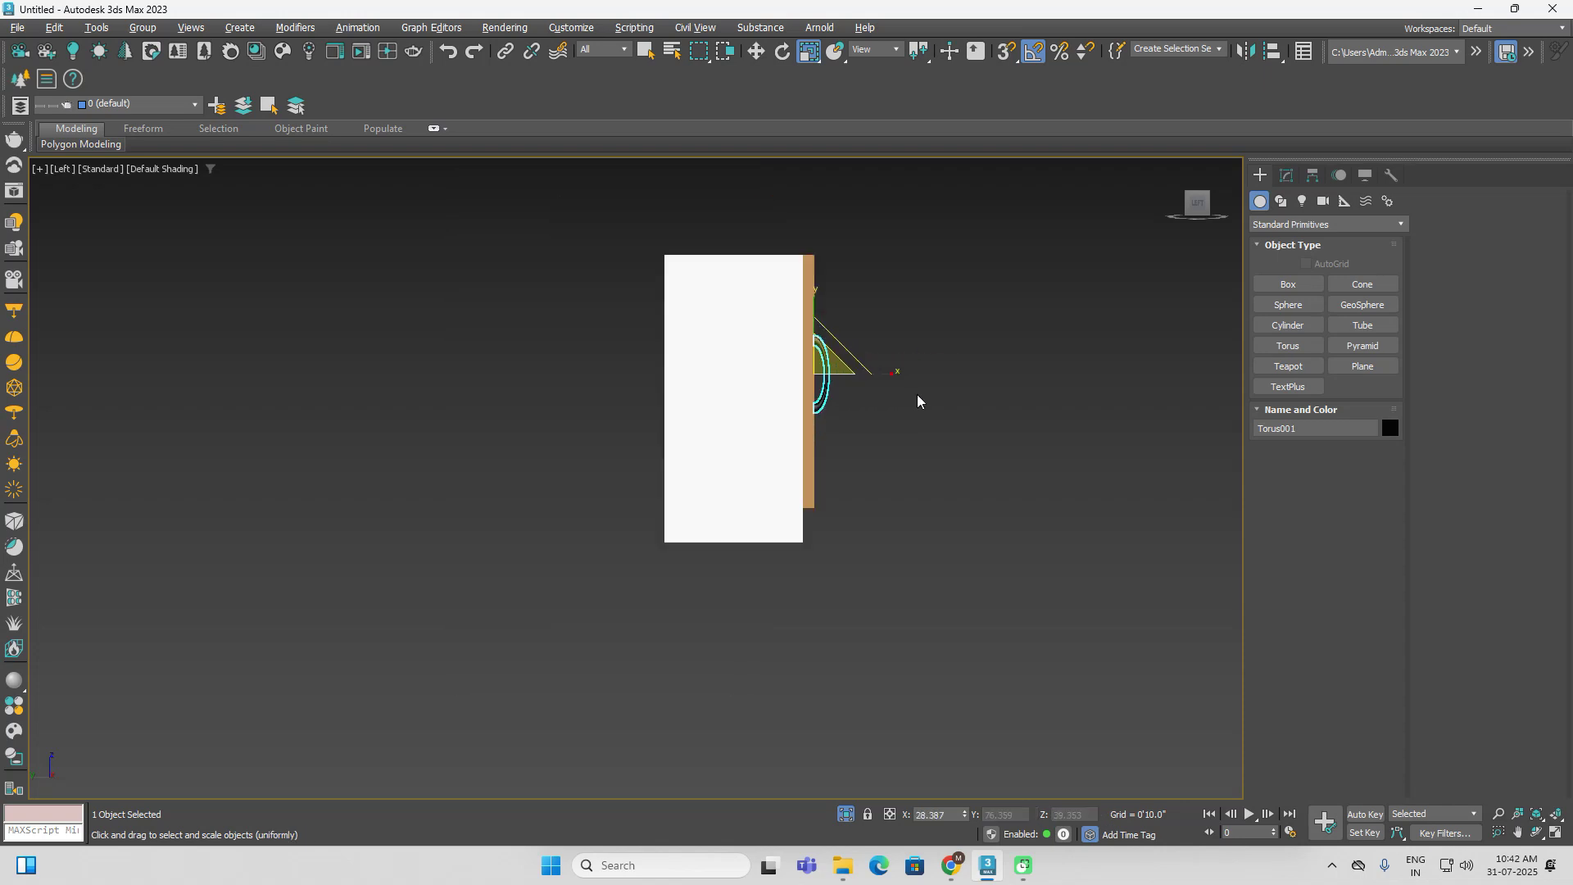
pyautogui.keyDown('alt'); pyautogui.moveTo(920, 400); pyautogui.dragTo(846, 424, button='middle'); pyautogui.keyUp('alt')
pyautogui.scroll(4, 815, 347)
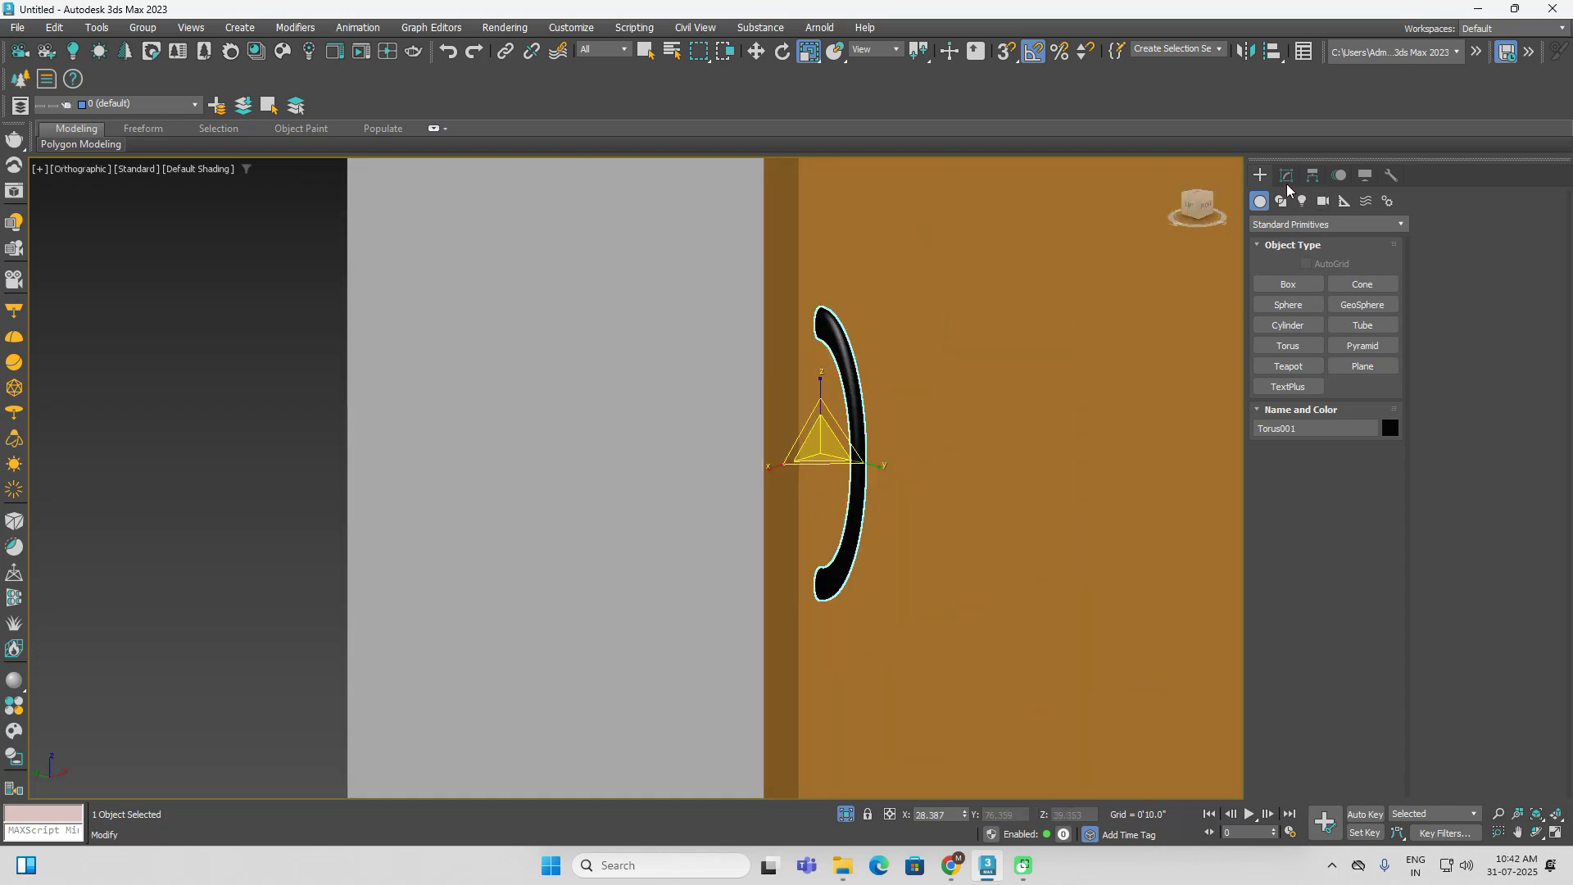
pyautogui.click(1282, 180)
pyautogui.moveTo(1381, 421); pyautogui.dragTo(1385, 427)
pyautogui.scroll(-2, 1136, 440)
pyautogui.keyDown('alt'); pyautogui.moveTo(1121, 461); pyautogui.dragTo(1083, 474, button='middle'); pyautogui.keyUp('alt')
pyautogui.click(614, 506)
pyautogui.scroll(-4, 672, 499)
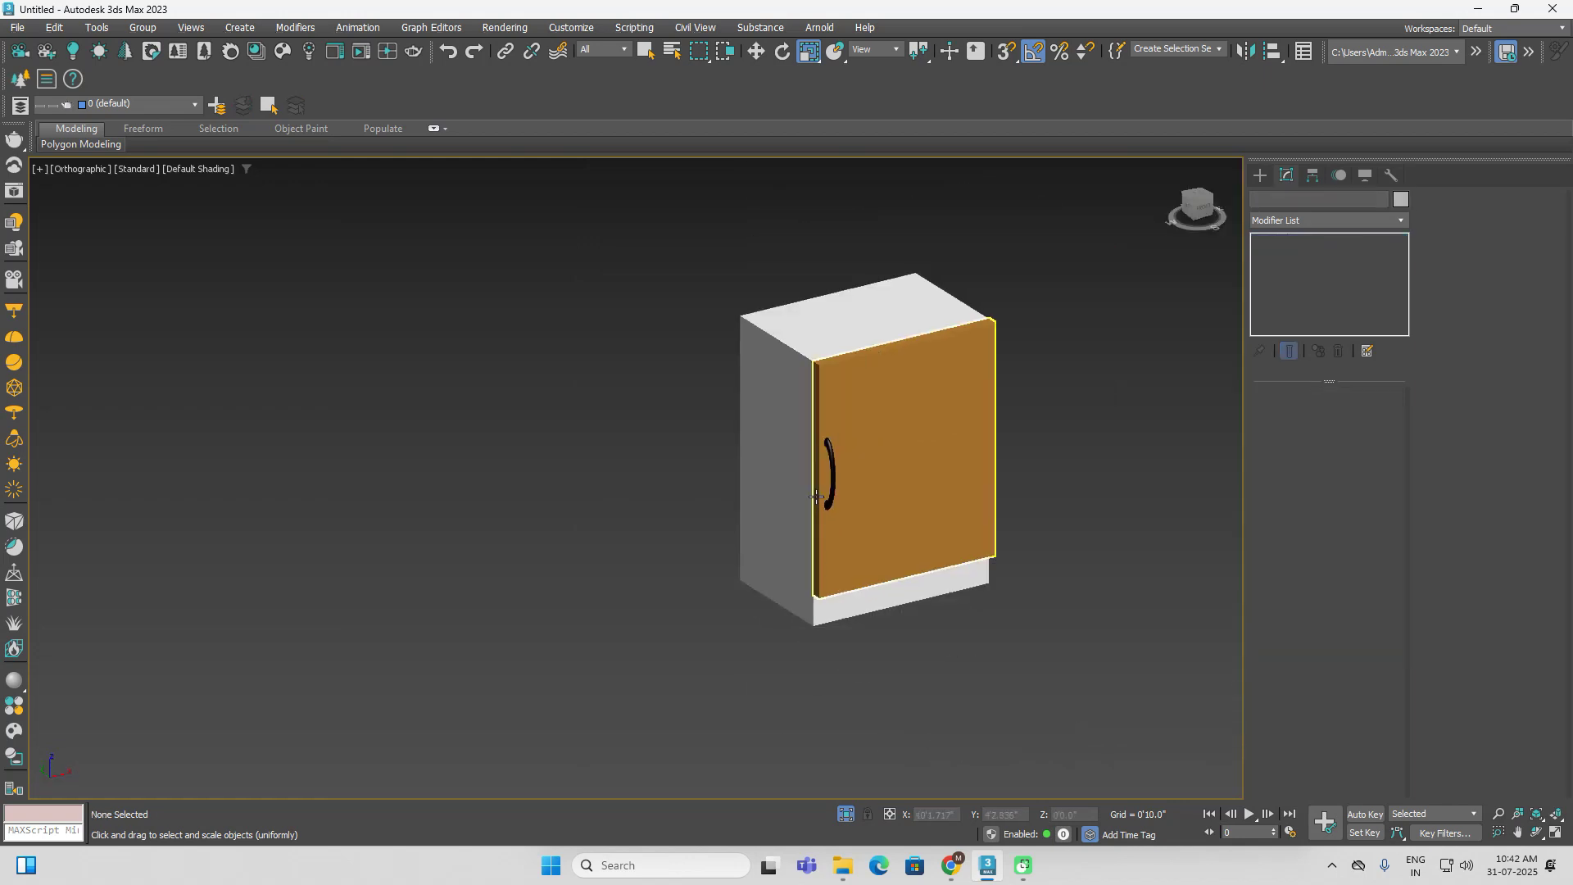
pyautogui.scroll(2, 942, 516)
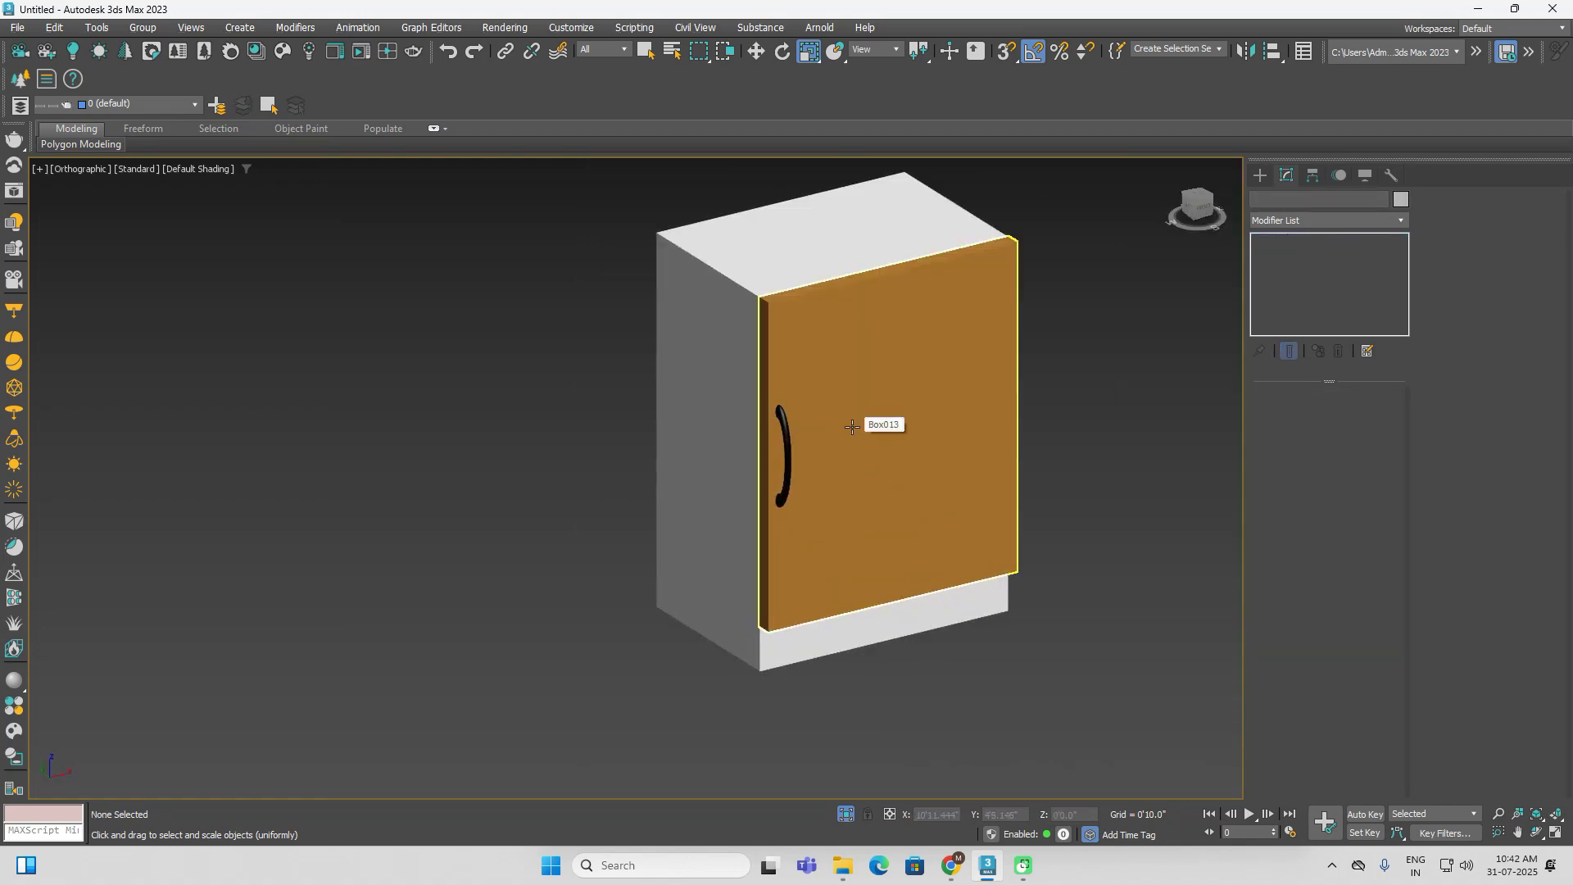
# Select the orange door panel together with its handle, group them under the default name, and clear the selection
pyautogui.click(828, 438)
pyautogui.click(1118, 452)
pyautogui.click(947, 414)
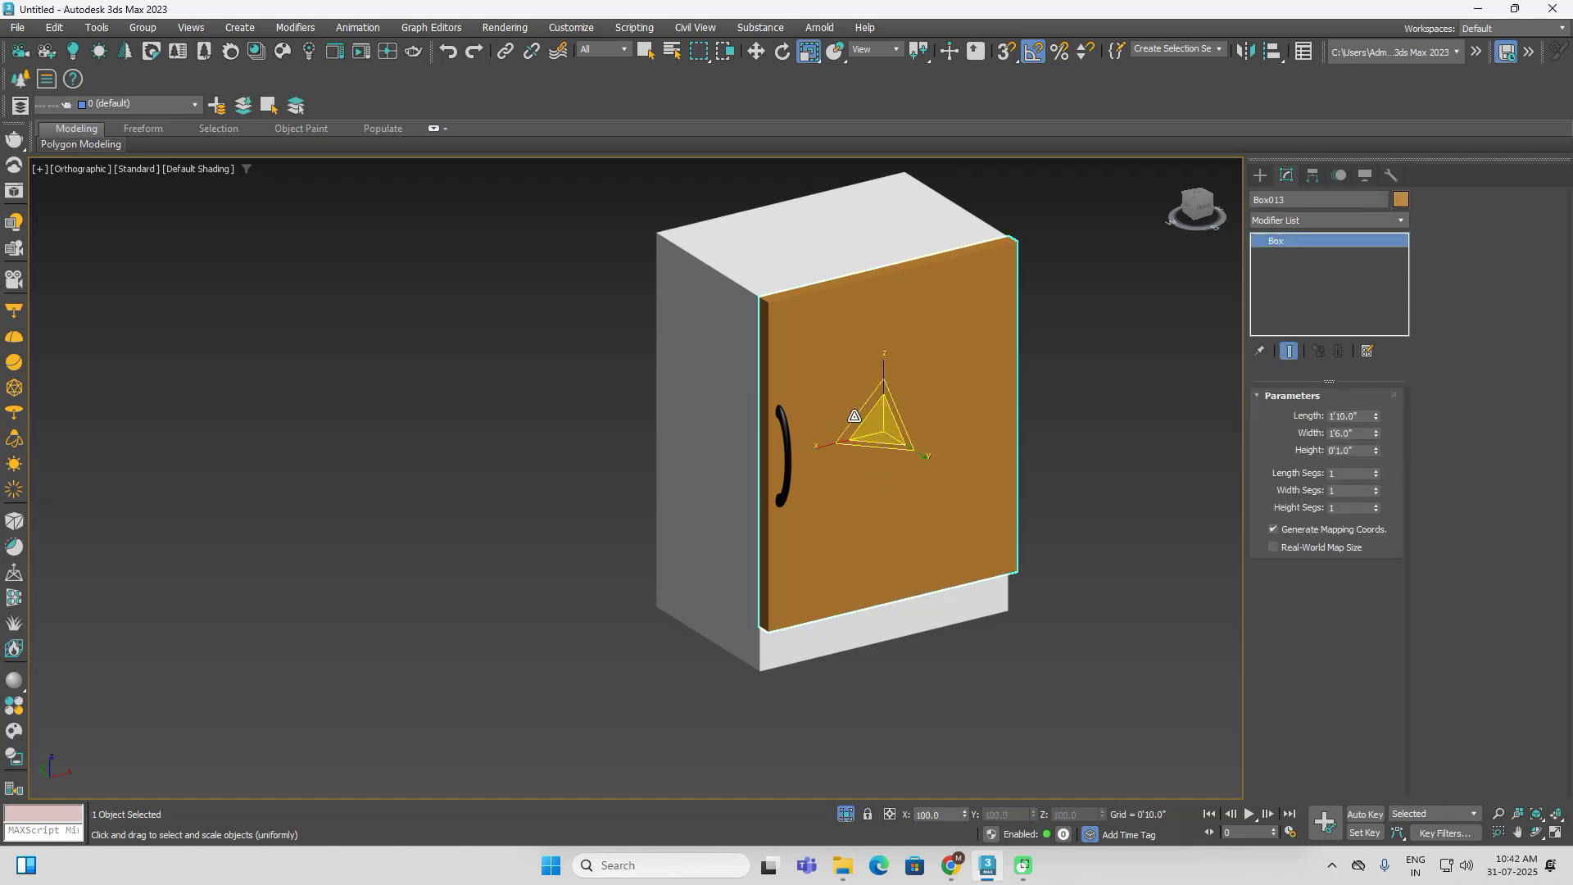
pyautogui.keyDown('ctrl'); pyautogui.click(783, 468); pyautogui.keyUp('ctrl')
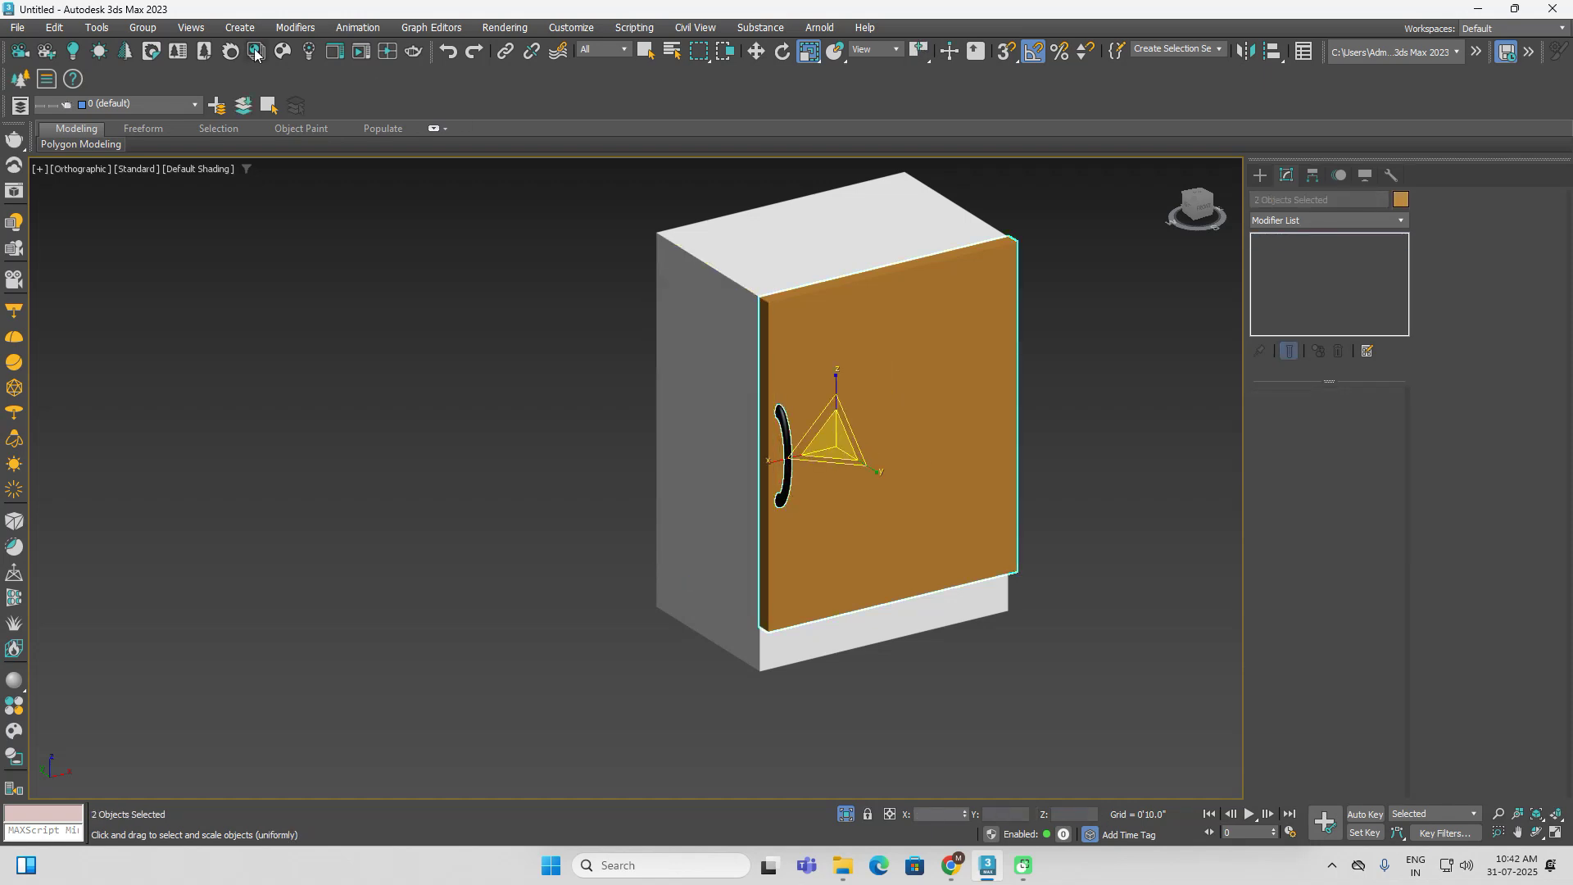
pyautogui.click(142, 27)
pyautogui.click(156, 51)
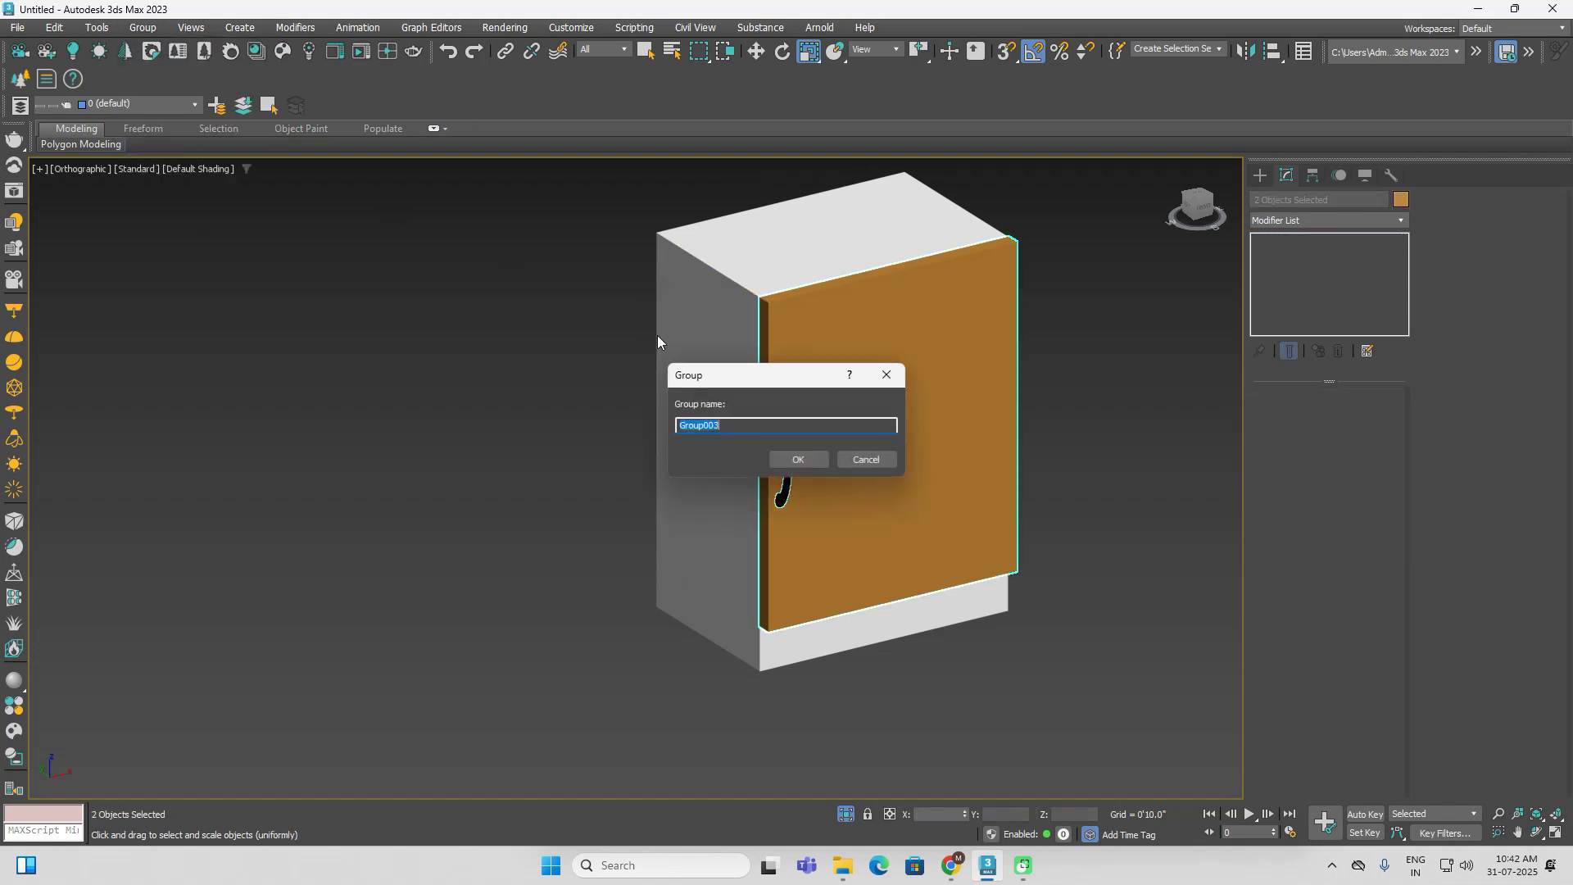
pyautogui.click(784, 457)
pyautogui.click(1059, 401)
# Move only the door group's pivot to its lower hinge-side corner, opposite the handle, using 3D snapping, and leave pivot editing
pyautogui.click(944, 449)
pyautogui.moveTo(1087, 445); pyautogui.dragTo(983, 421, button='middle')
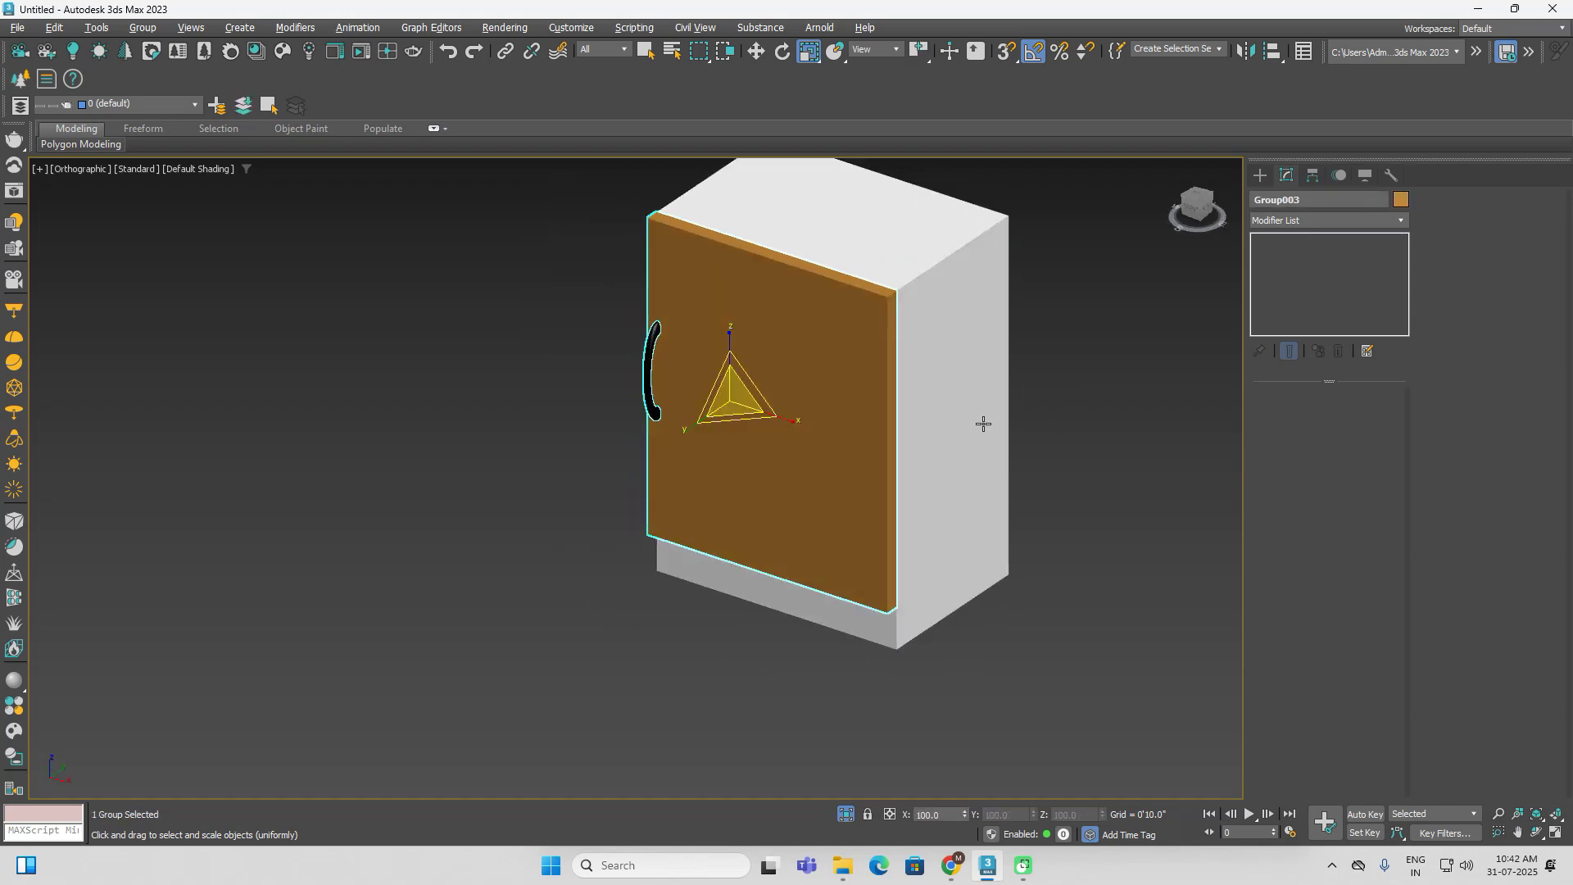
pyautogui.click(1312, 176)
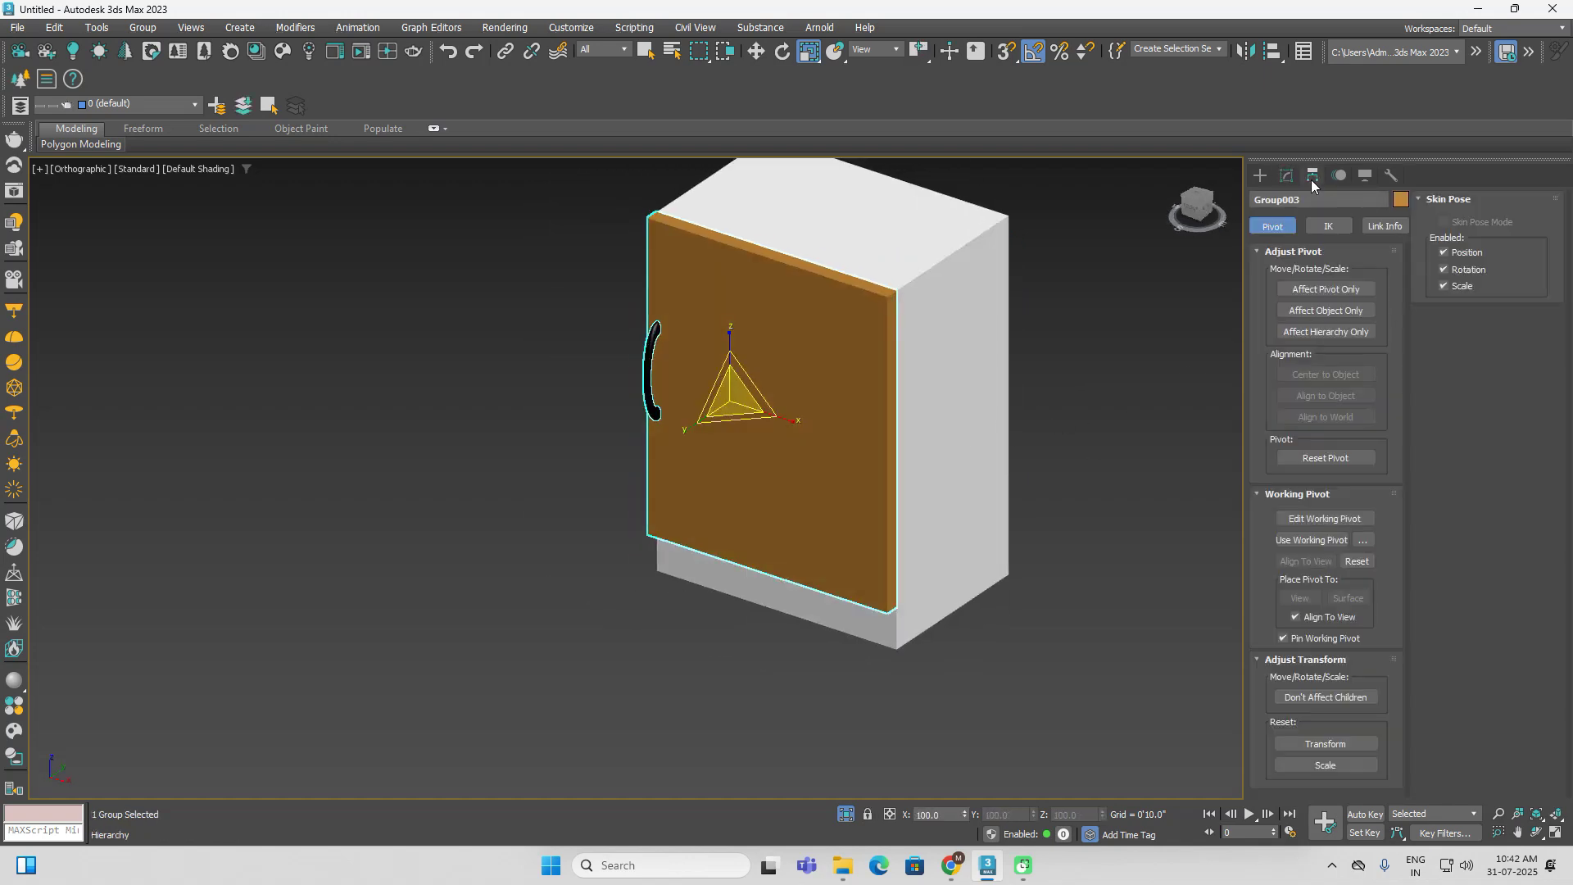
pyautogui.click(1305, 289)
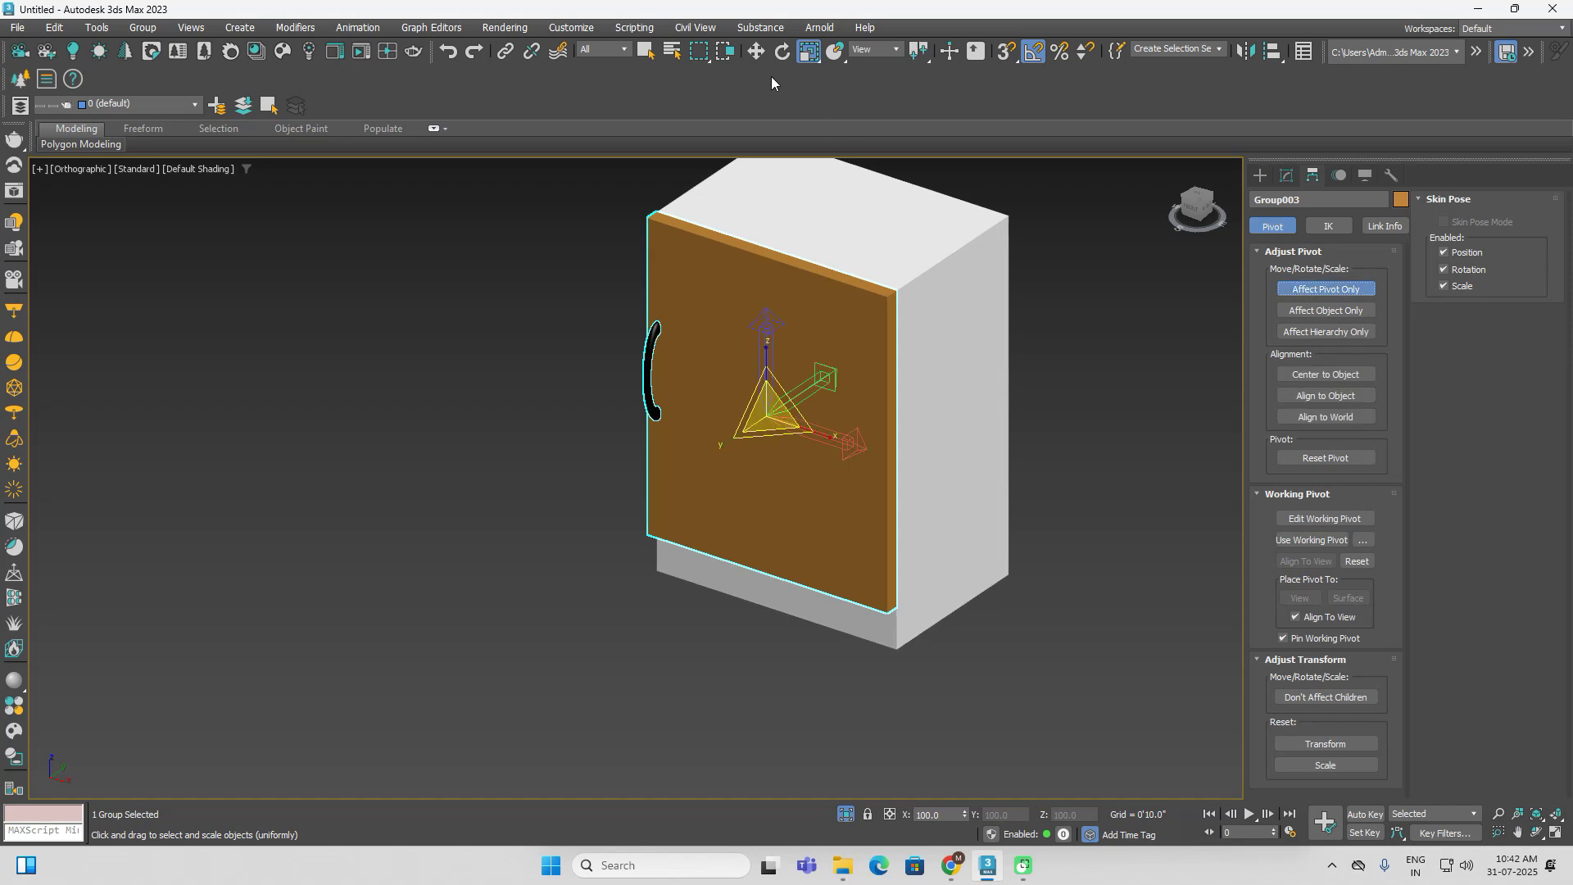
pyautogui.click(755, 50)
pyautogui.click(1006, 61)
pyautogui.moveTo(770, 406); pyautogui.dragTo(901, 606)
pyautogui.scroll(5, 917, 641)
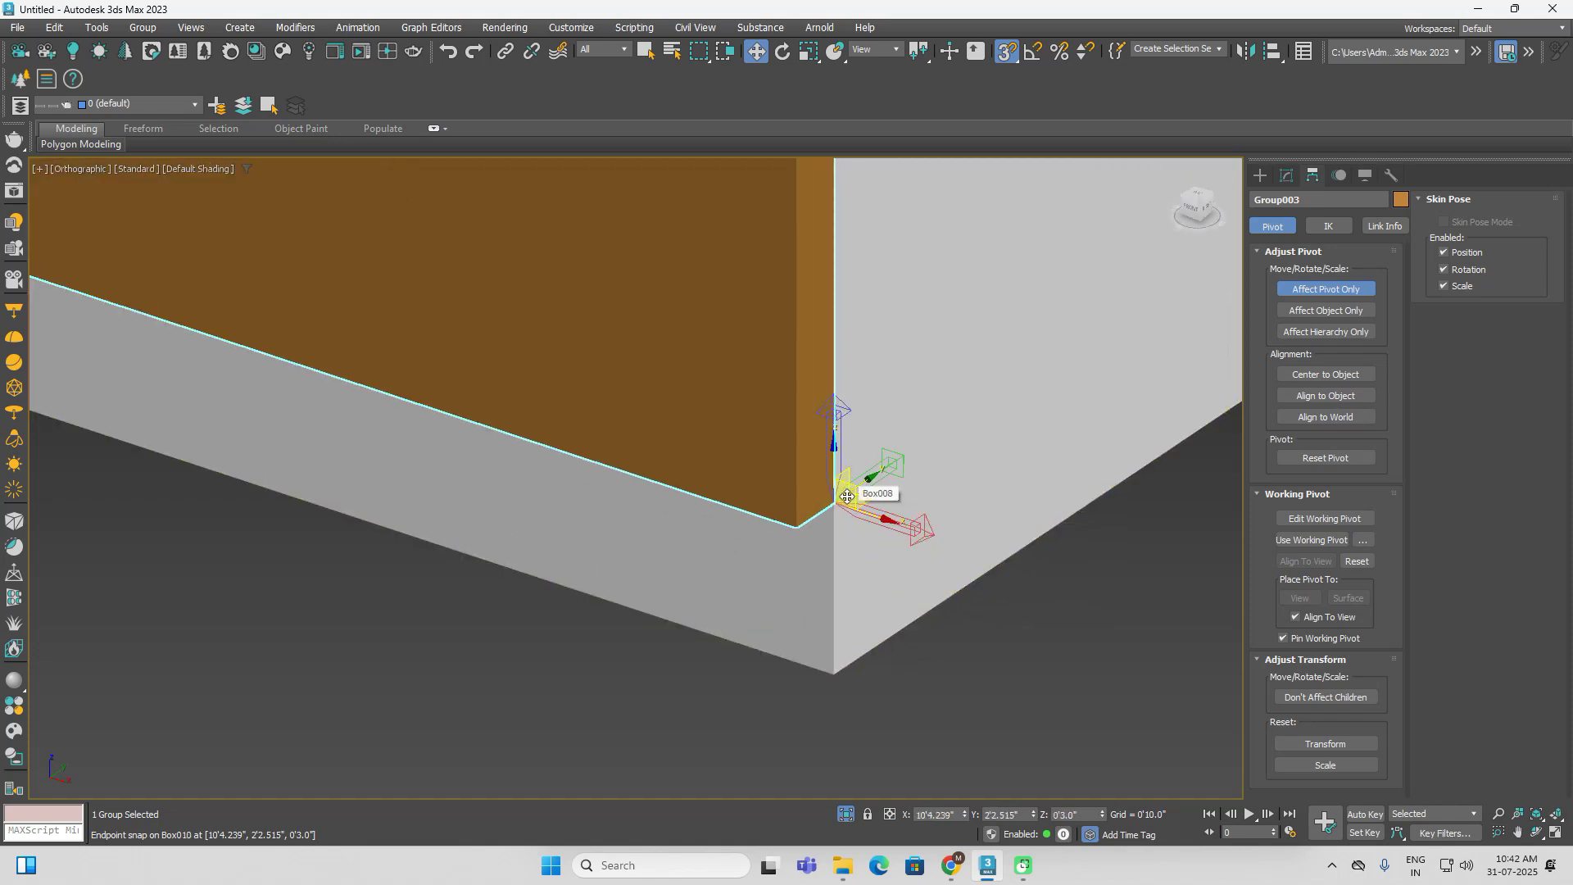
pyautogui.scroll(-3, 846, 495)
pyautogui.click(1327, 288)
pyautogui.click(1260, 176)
pyautogui.scroll(-5, 1082, 458)
pyautogui.keyDown('alt'); pyautogui.moveTo(1018, 564); pyautogui.dragTo(931, 608, button='middle'); pyautogui.keyUp('alt')
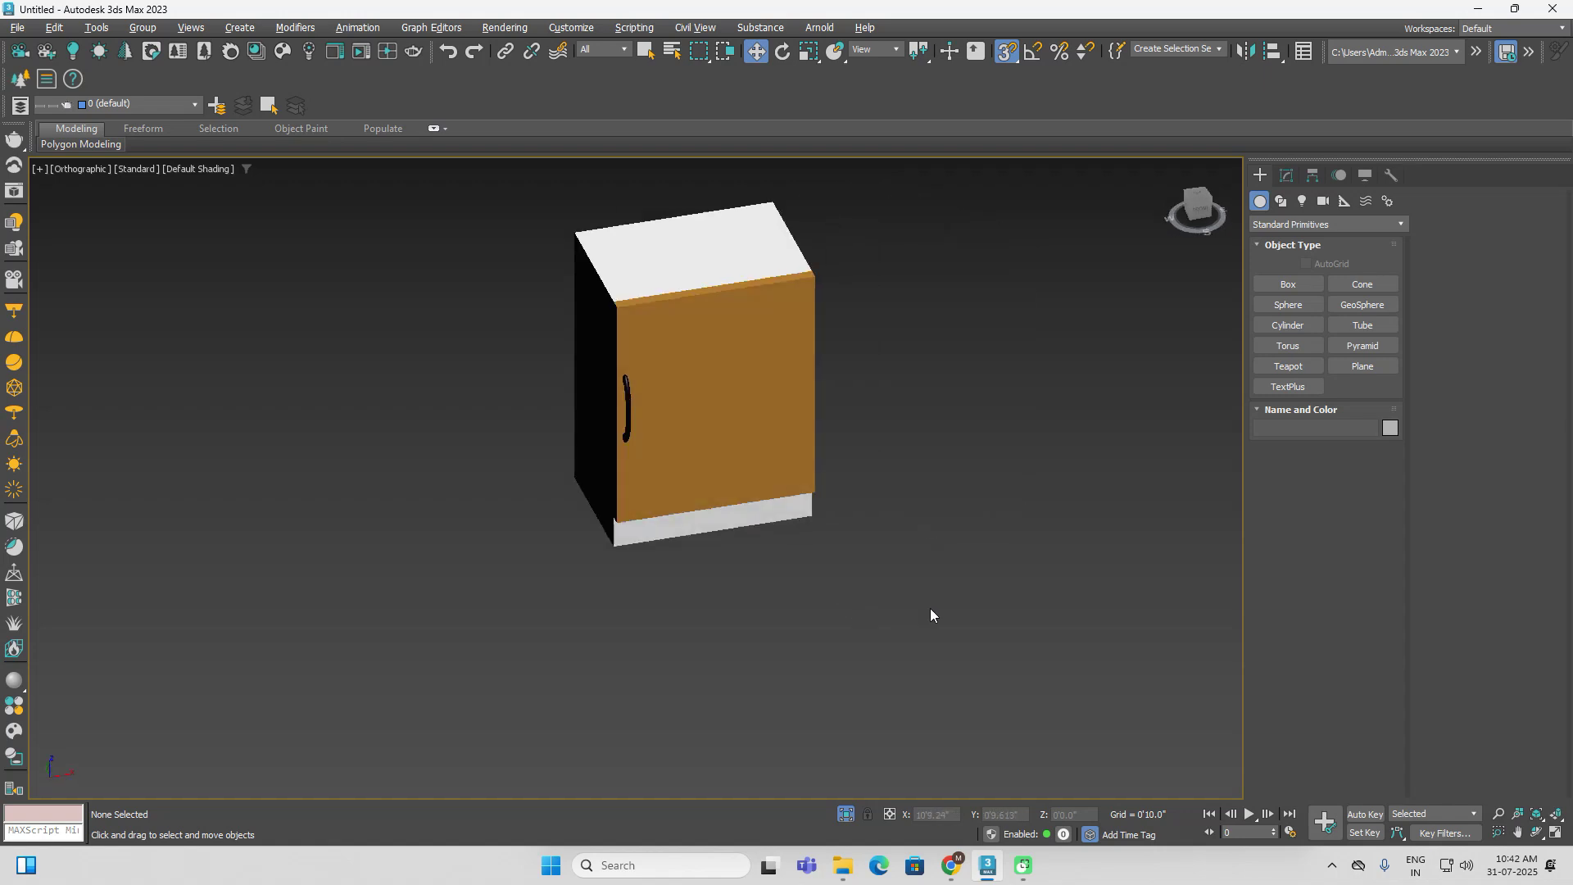
# Turn off 3D snapping, check the door group's hinge-corner pivot, and reselect the group for rotation
pyautogui.click(715, 428)
pyautogui.click(1008, 52)
pyautogui.click(783, 54)
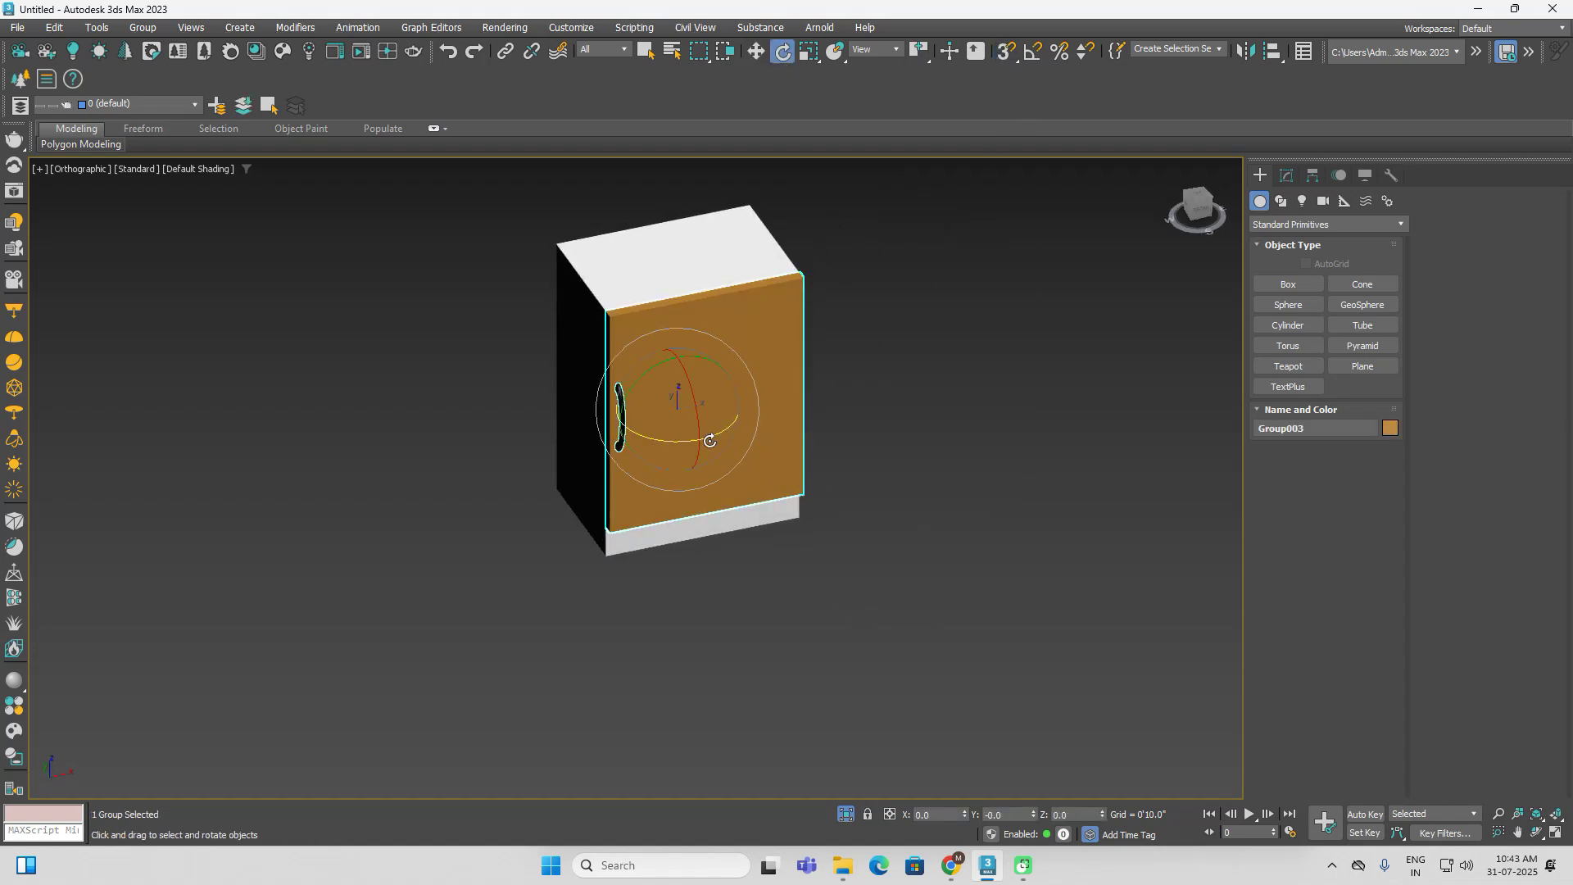
pyautogui.keyDown('alt'); pyautogui.moveTo(875, 460); pyautogui.dragTo(690, 457, button='middle'); pyautogui.keyUp('alt')
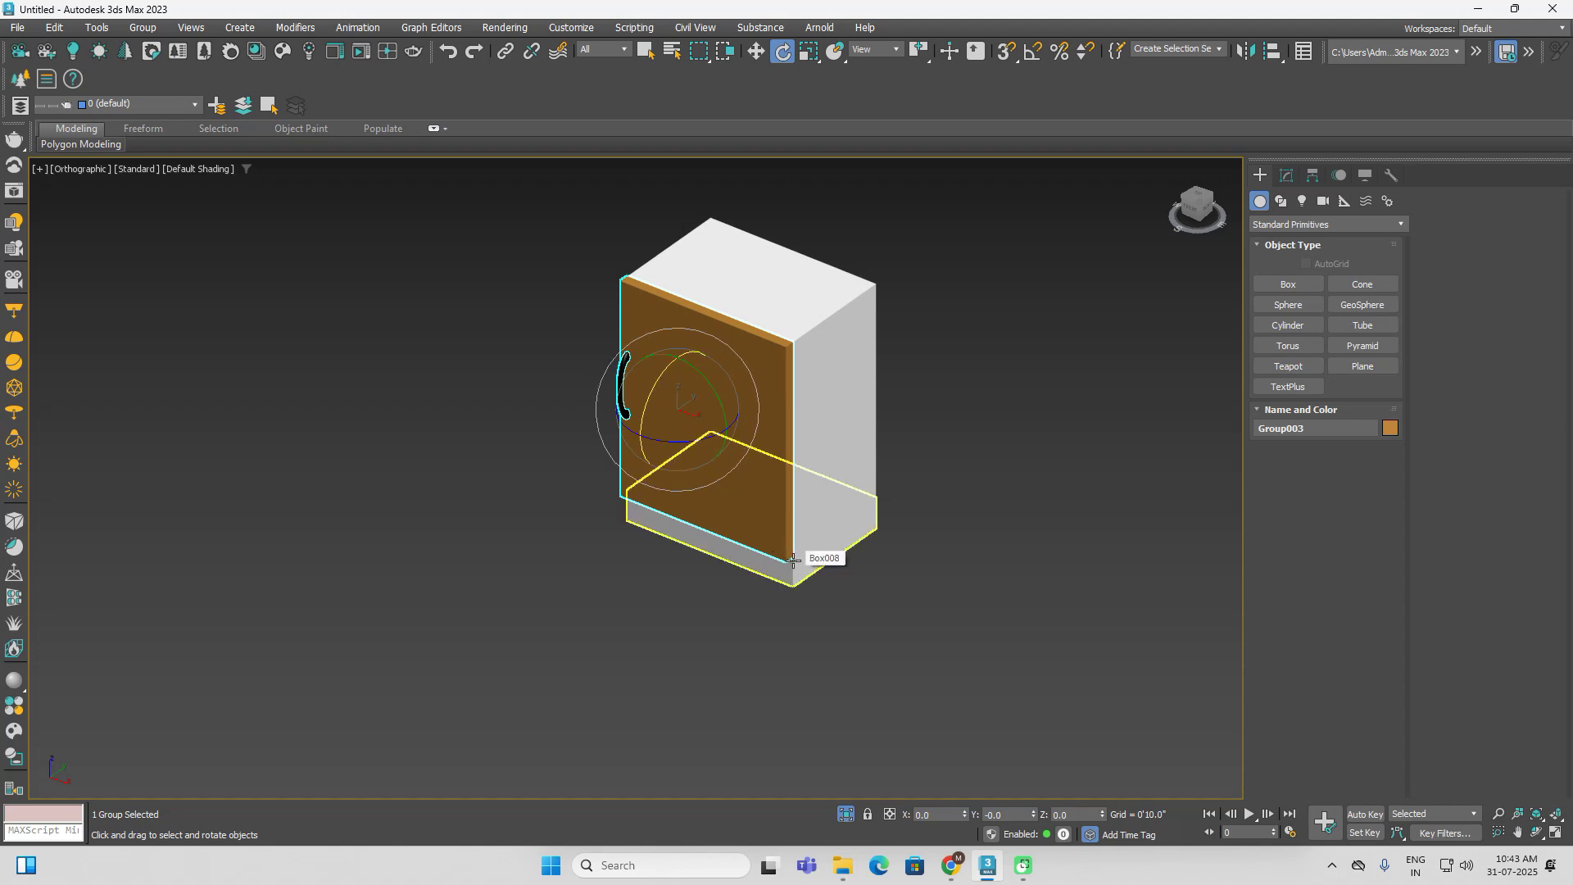
pyautogui.click(1312, 176)
pyautogui.click(1338, 288)
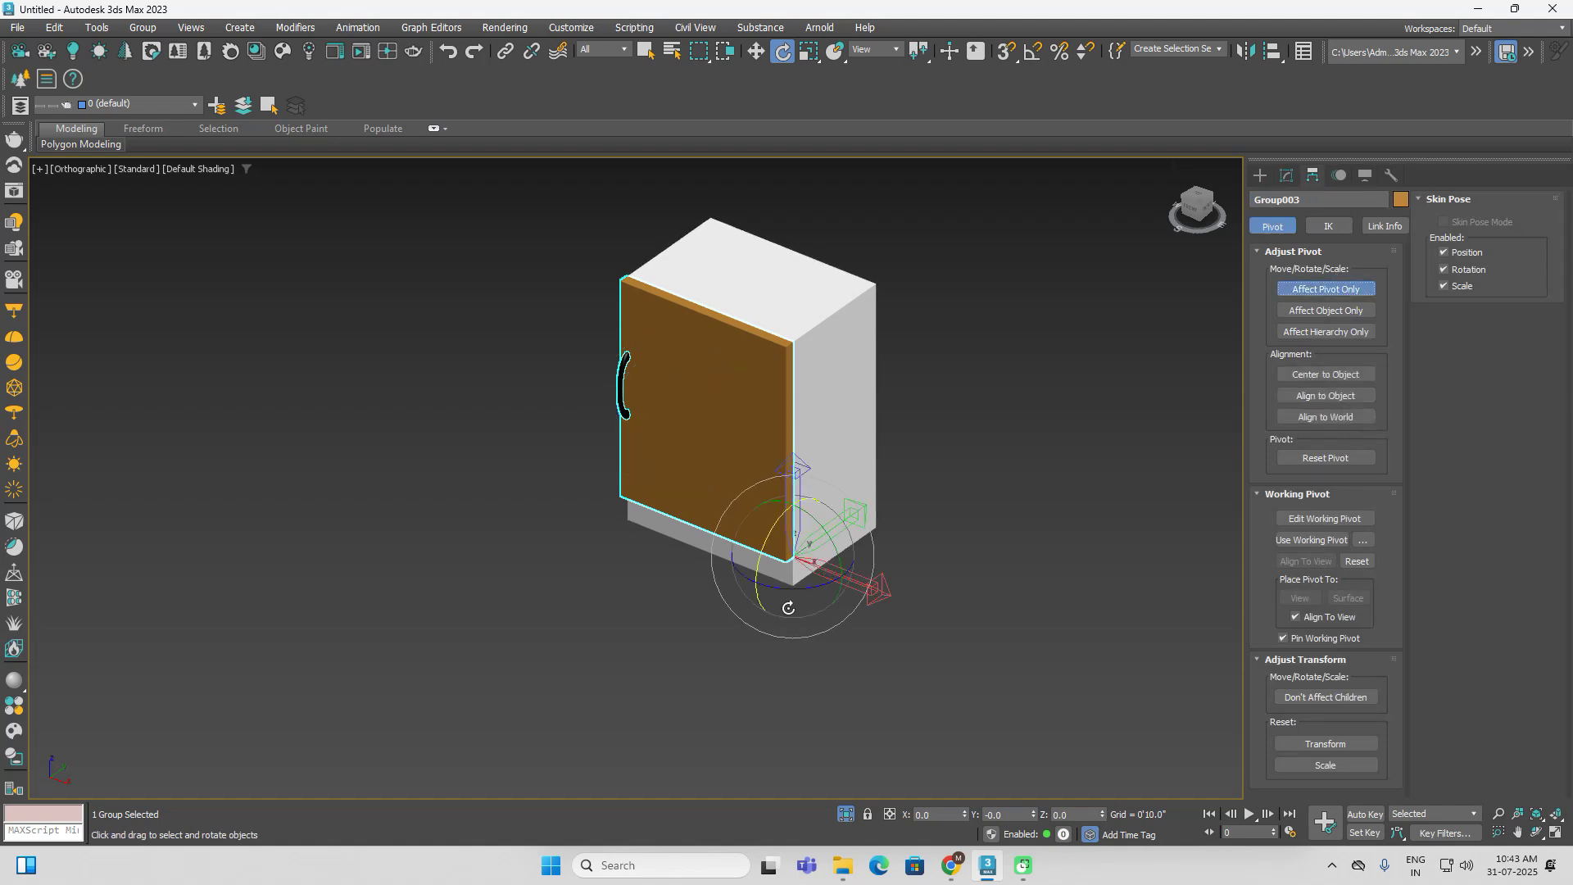
pyautogui.click(1350, 291)
pyautogui.click(1260, 176)
pyautogui.click(832, 564)
pyautogui.click(744, 465)
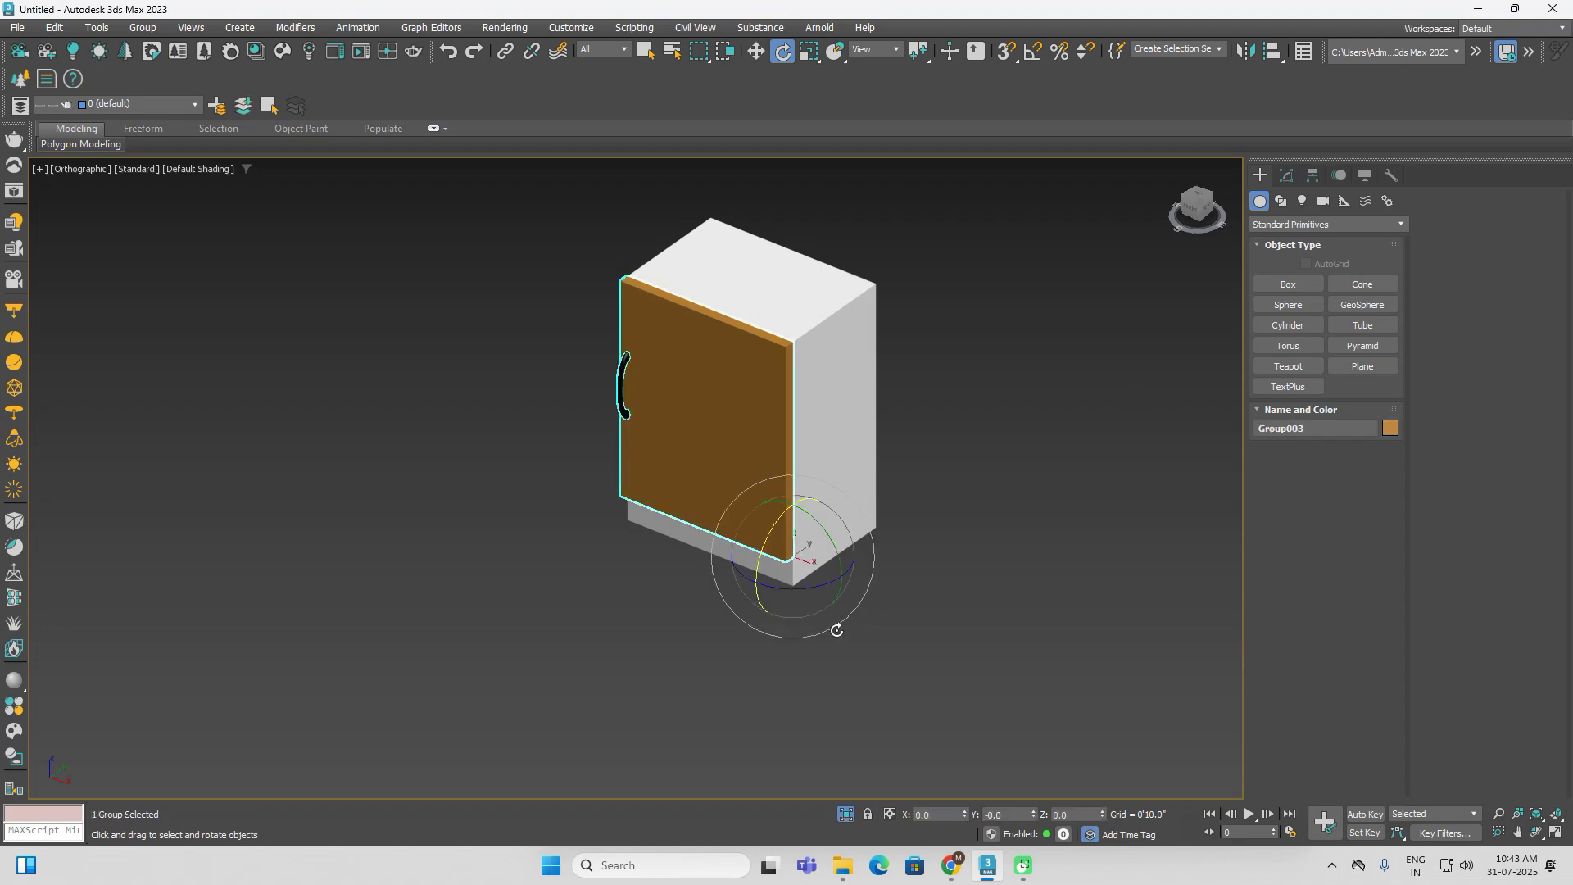
# Rotate the door group about Z around its hinge corner to swing it open outward, and deselect it
pyautogui.moveTo(790, 589); pyautogui.dragTo(1006, 517)
pyautogui.hotkey('ctrl', 'z')
pyautogui.moveTo(803, 586); pyautogui.dragTo(776, 627)
pyautogui.click(533, 366)
# Clone the bedside table's top board as one copy about 1' lower to form a middle shelf
pyautogui.keyDown('alt'); pyautogui.moveTo(533, 366); pyautogui.dragTo(639, 320, button='middle'); pyautogui.keyUp('alt')
pyautogui.press('w')
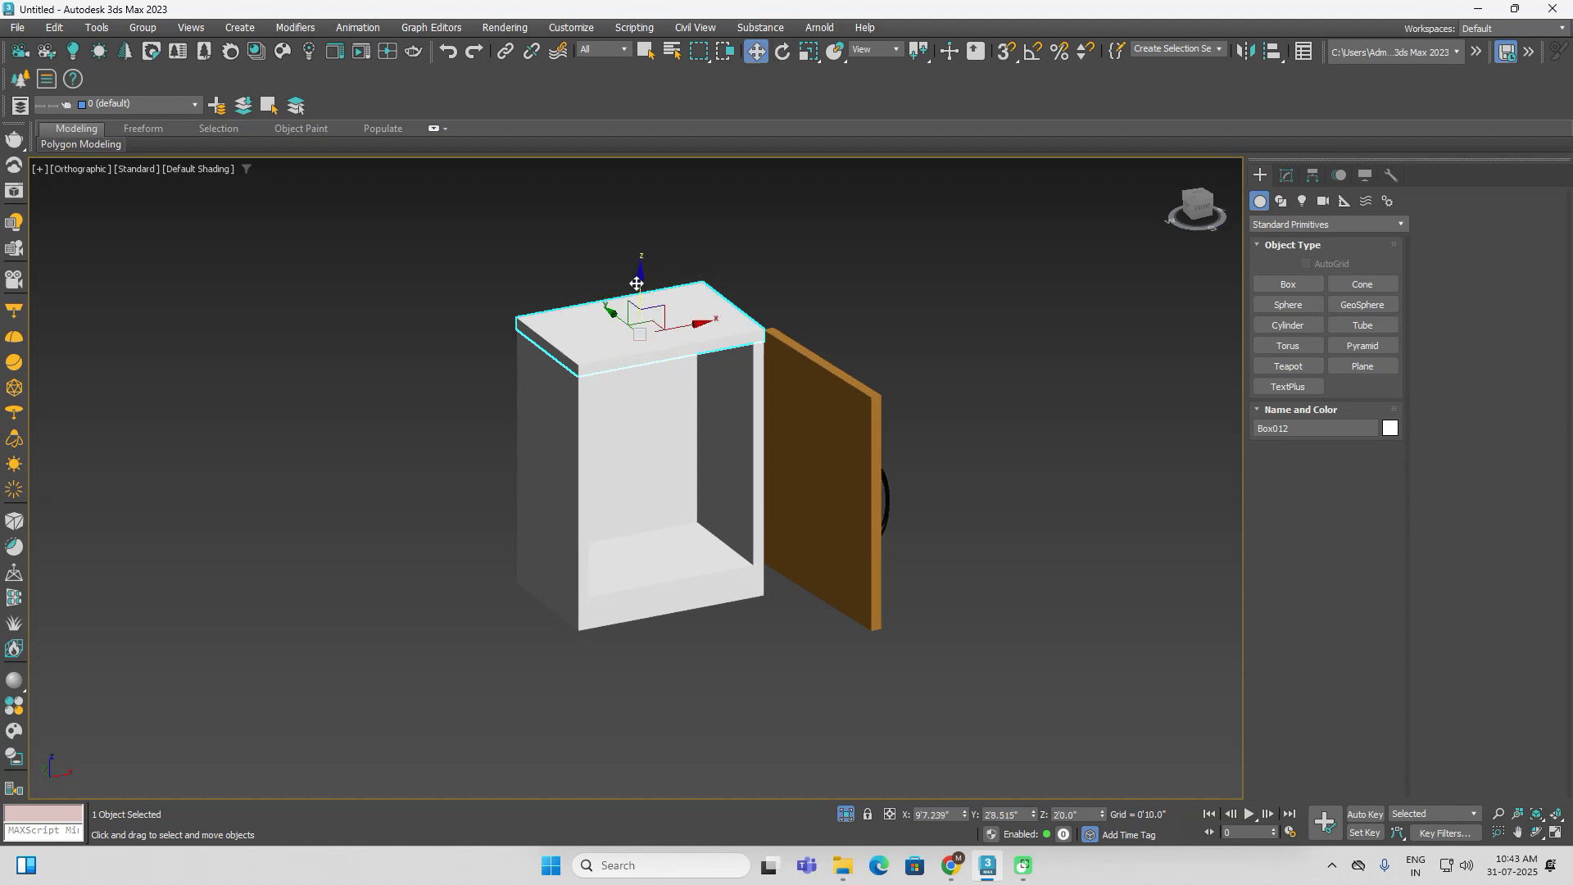
pyautogui.keyDown('shift'); pyautogui.moveTo(645, 280); pyautogui.dragTo(666, 409); pyautogui.keyUp('shift')
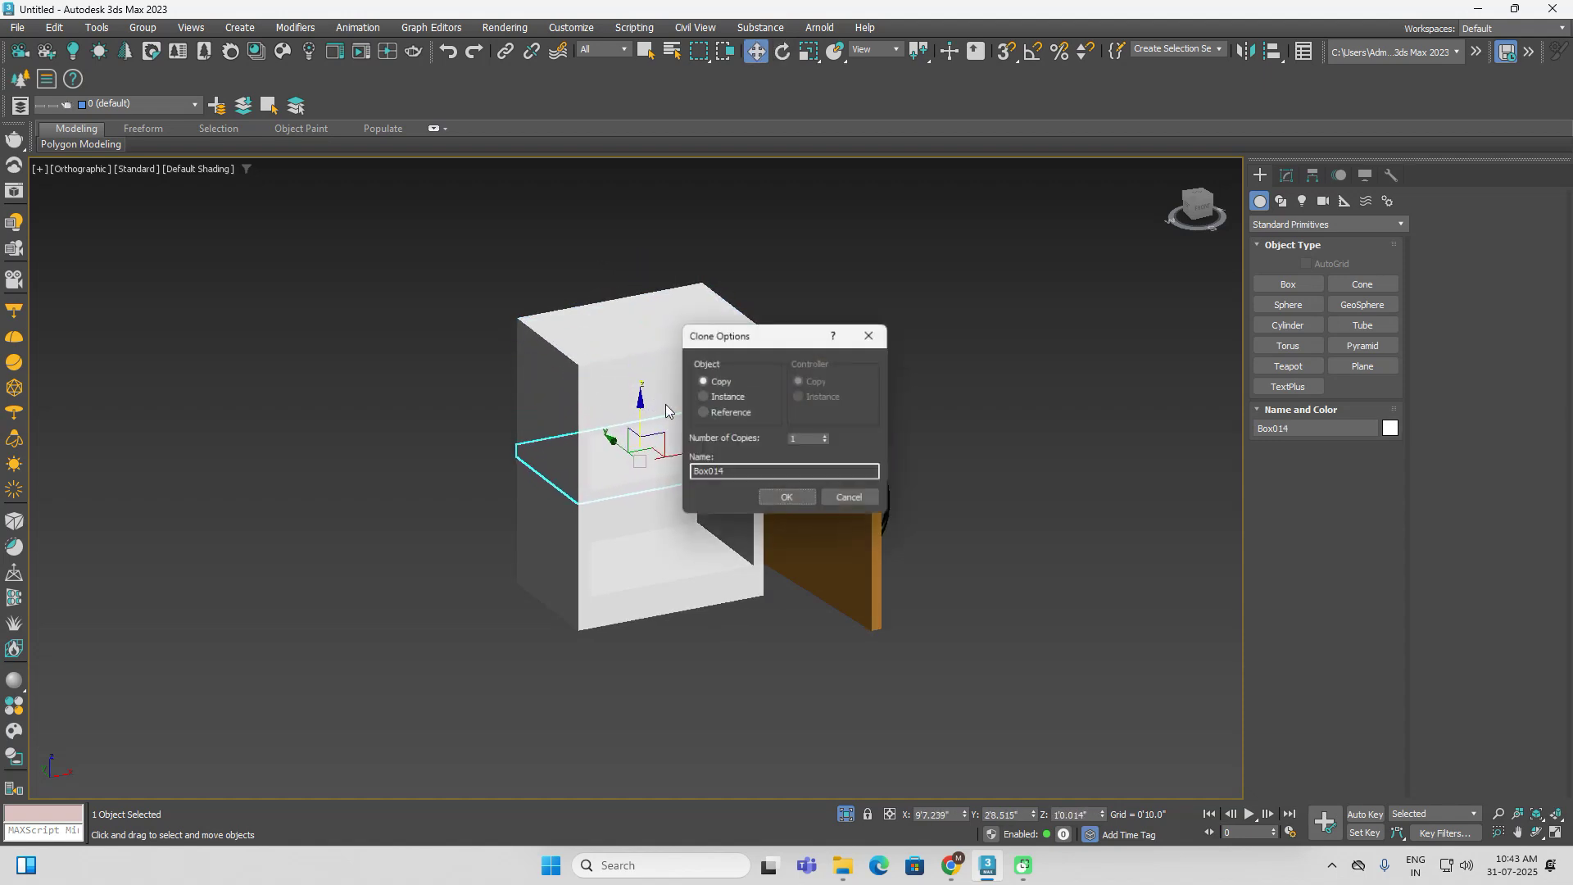
pyautogui.click(786, 496)
# Resize the bedside table's new middle shelf to a width of 1'4" and a length of 0'11"
pyautogui.scroll(3, 738, 488)
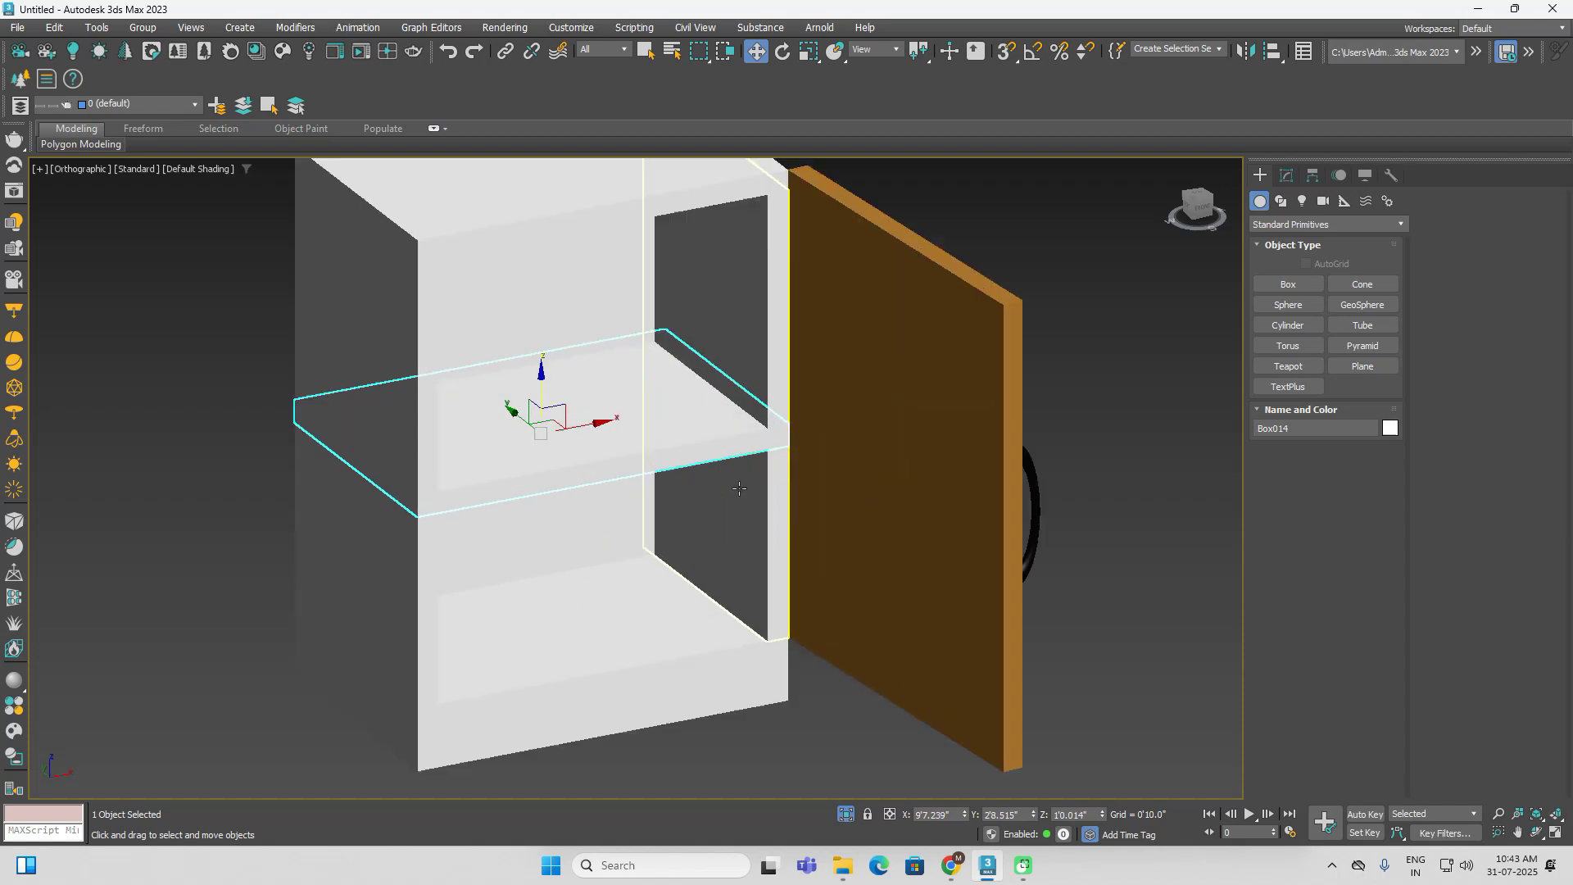
pyautogui.scroll(2, 799, 432)
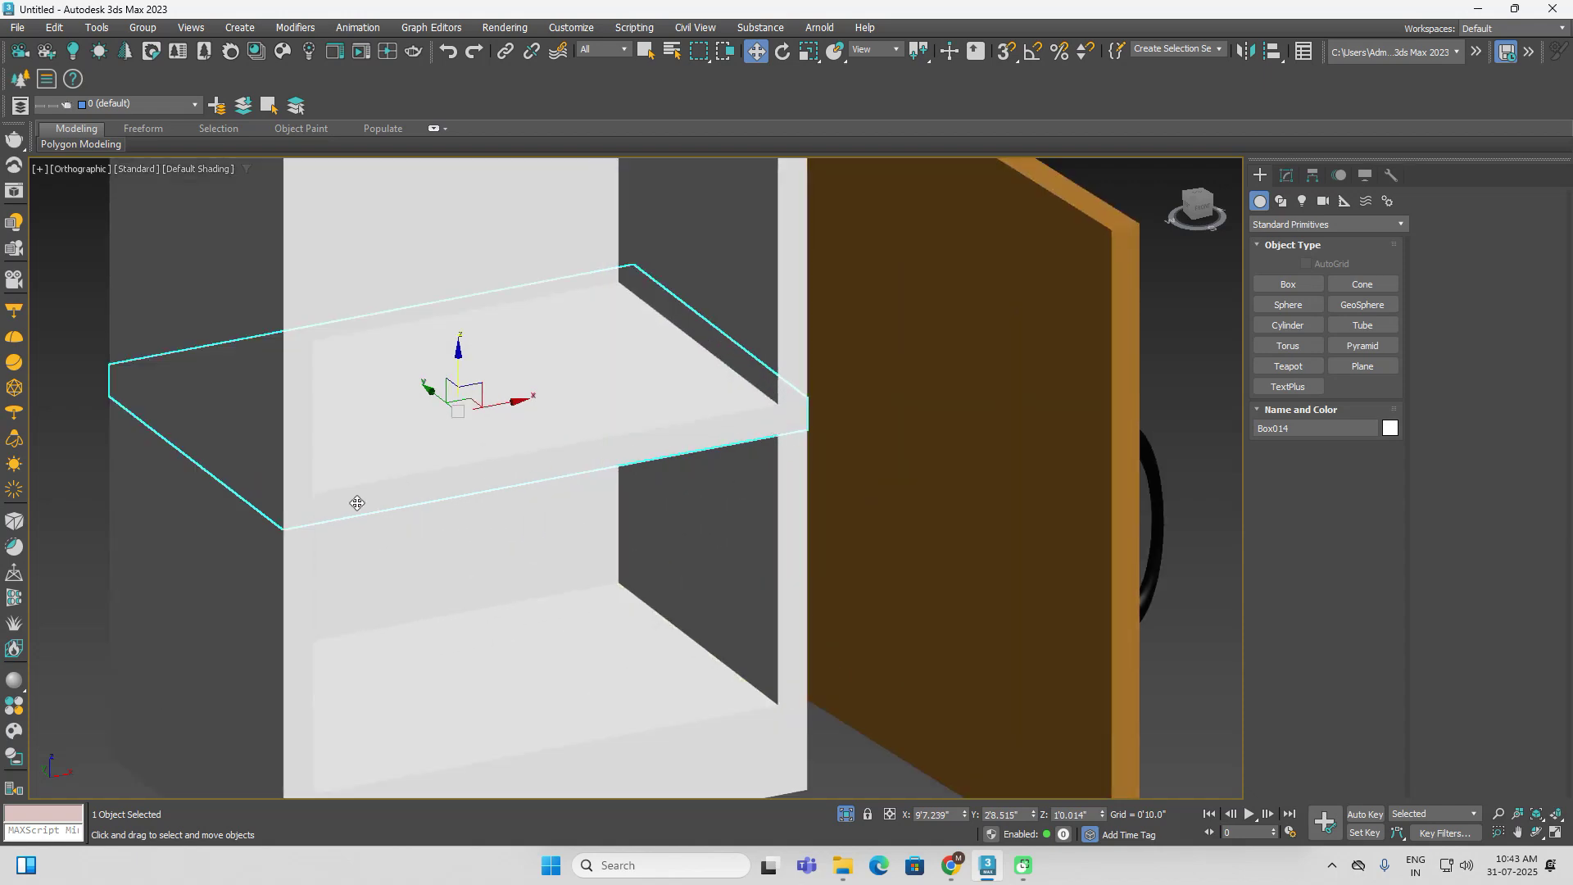
pyautogui.press('F3')
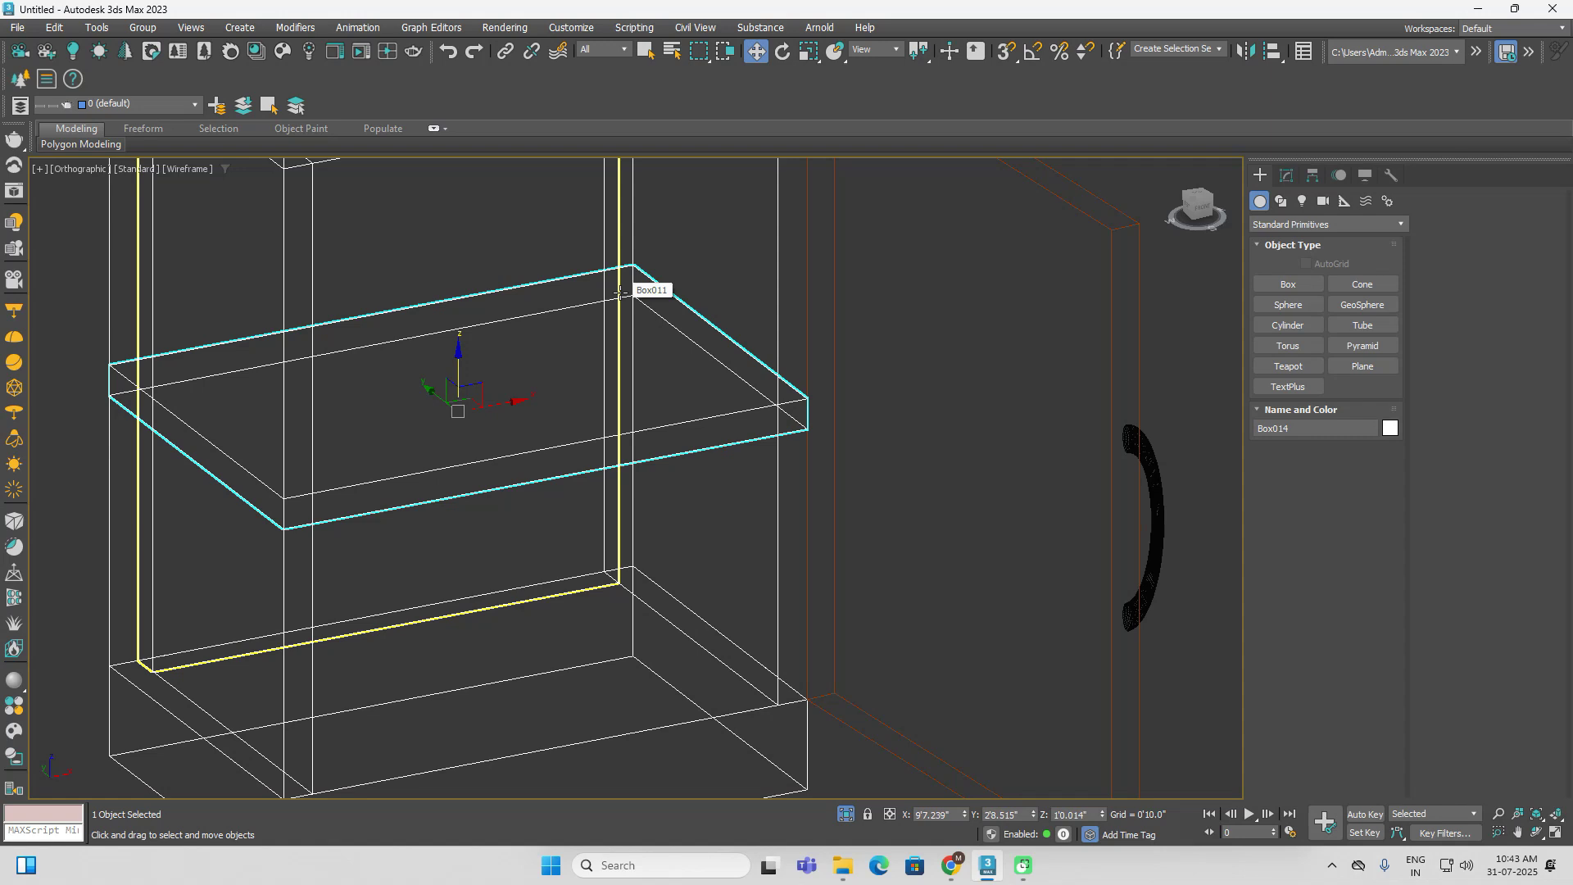
pyautogui.keyDown('alt'); pyautogui.moveTo(620, 292); pyautogui.dragTo(654, 374, button='middle'); pyautogui.keyUp('alt')
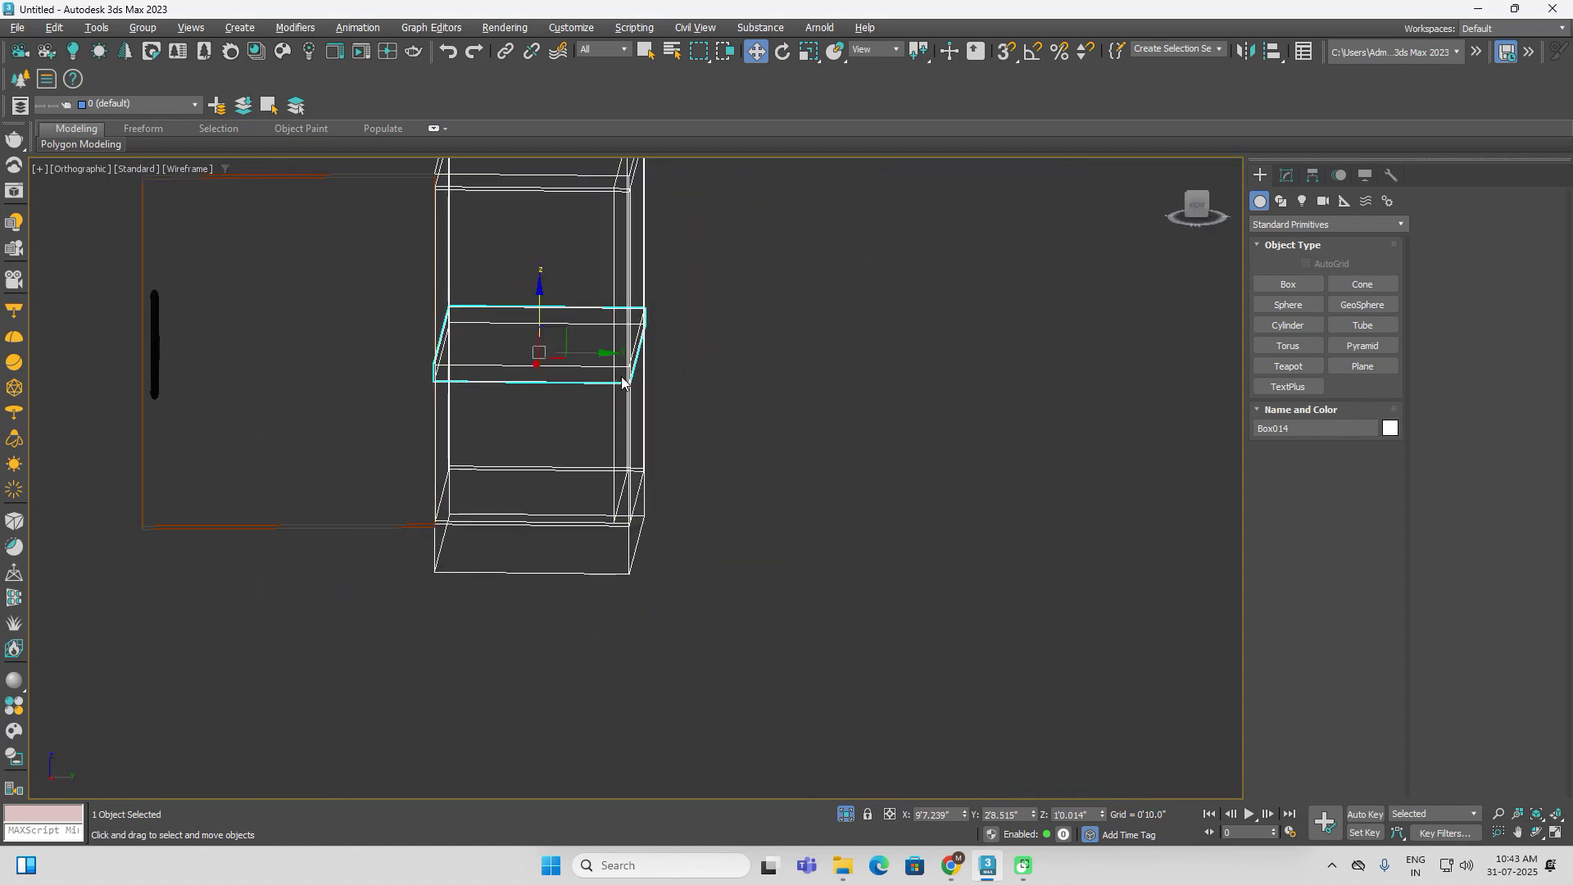
pyautogui.keyDown('alt'); pyautogui.moveTo(583, 439); pyautogui.dragTo(706, 457, button='middle'); pyautogui.keyUp('alt')
pyautogui.press('F3')
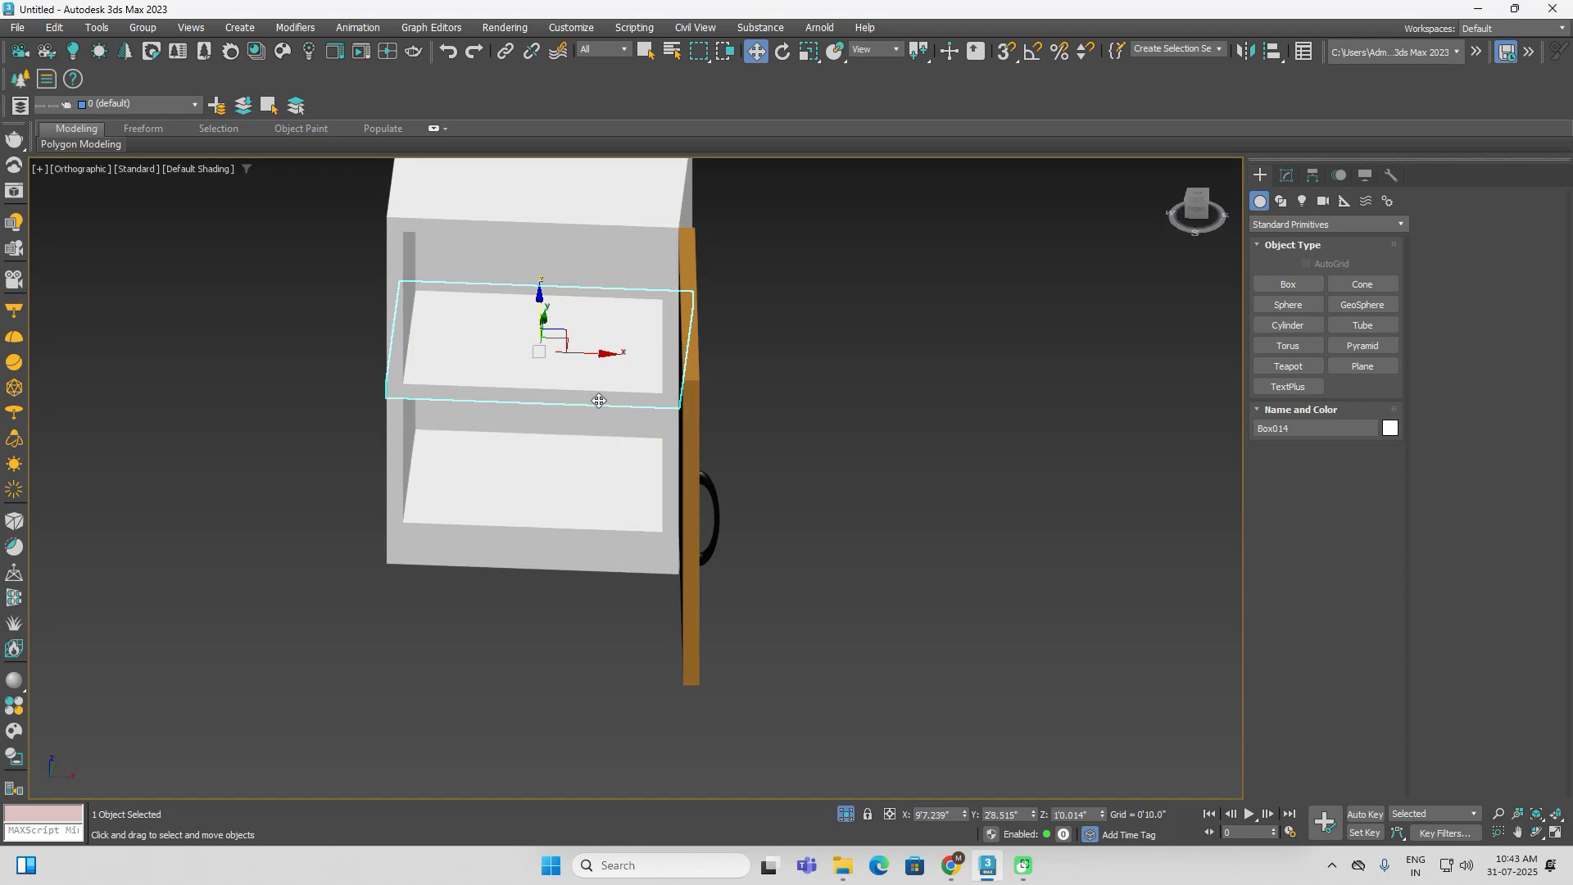
pyautogui.click(1286, 176)
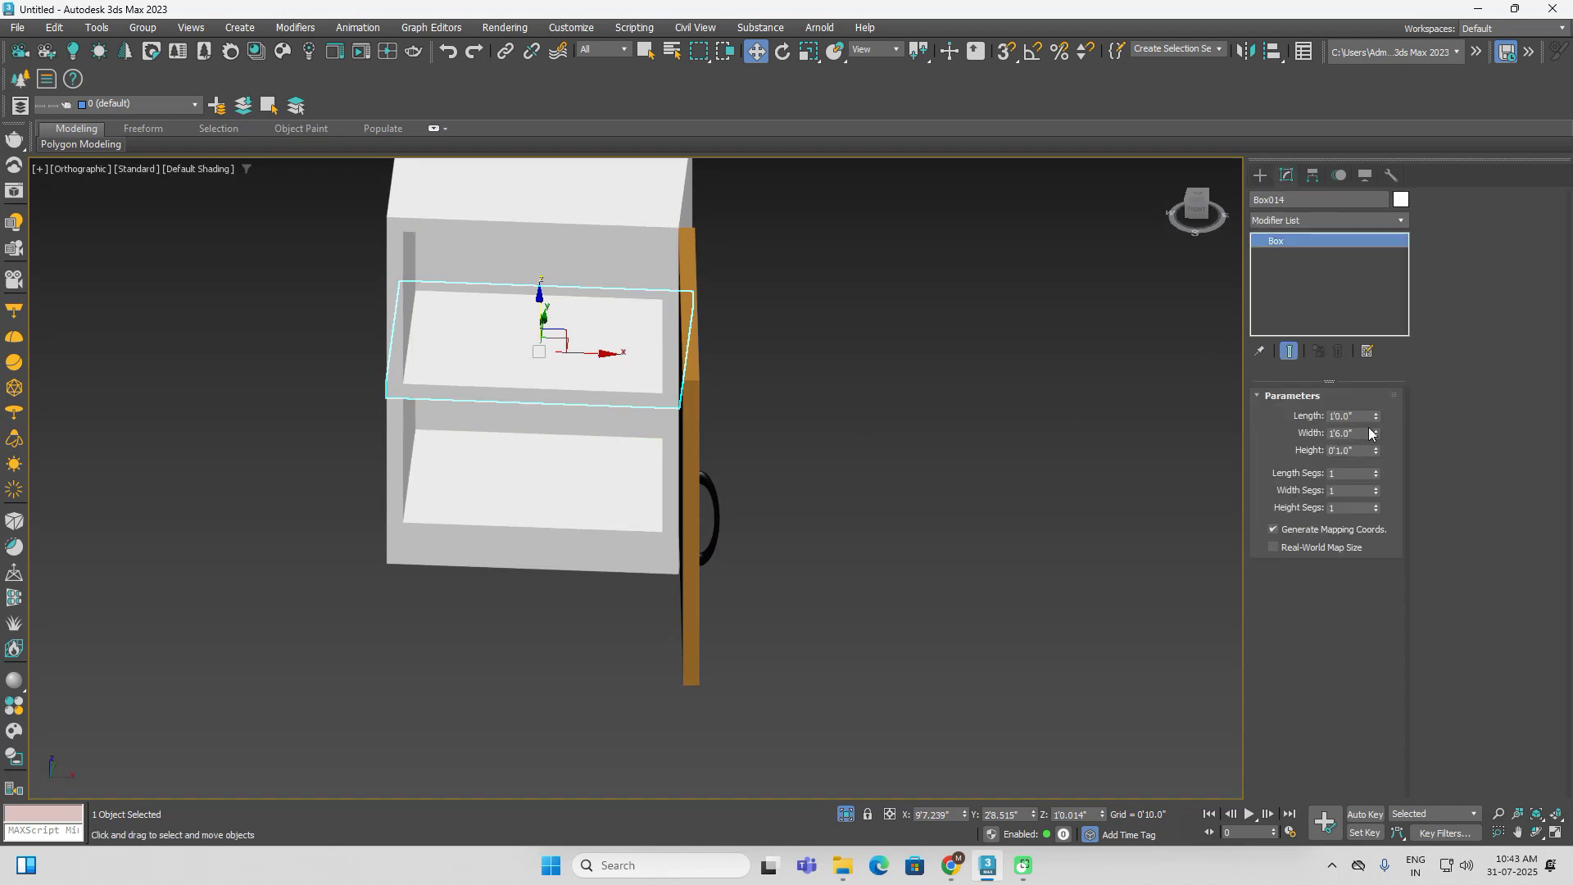
pyautogui.moveTo(1376, 435)
pyautogui.mouseDown()
pyautogui.moveTo(1377, 456)
pyautogui.moveTo(1379, 442)
pyautogui.mouseUp()
pyautogui.doubleClick(1350, 433)
pyautogui.write('1')
pyautogui.press('Return')
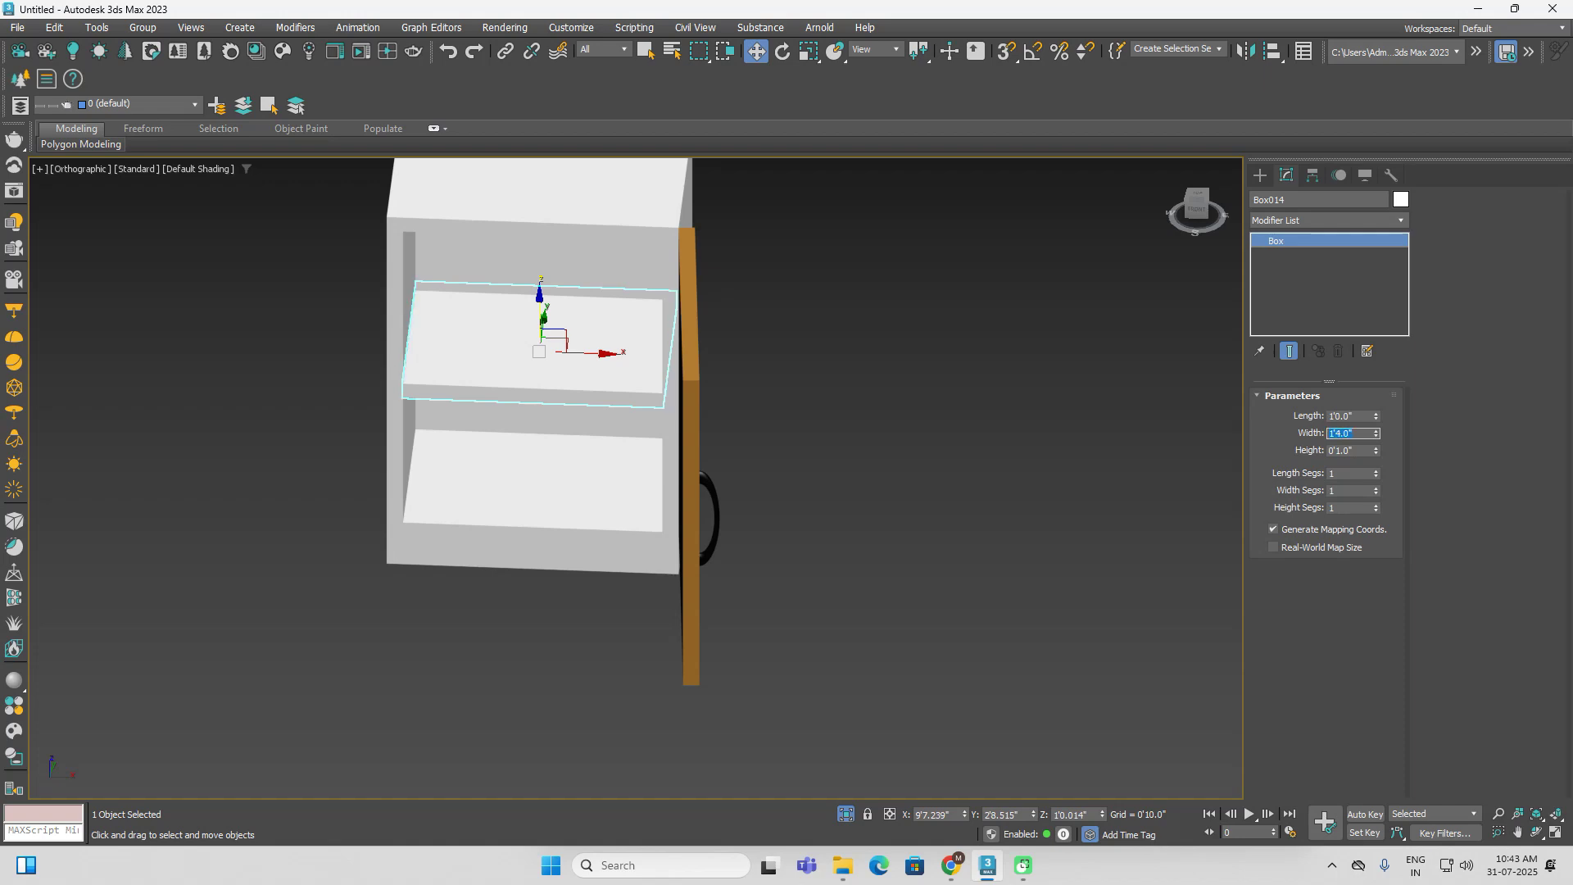
pyautogui.doubleClick(1350, 416)
pyautogui.write('11')
pyautogui.press('Return')
# In the right wireframe view, move the middle shelf by a relative X offset of 0.5" toward the back panel
pyautogui.keyDown('alt'); pyautogui.moveTo(1036, 407); pyautogui.dragTo(1238, 253, button='middle'); pyautogui.keyUp('alt')
pyautogui.click(1209, 211)
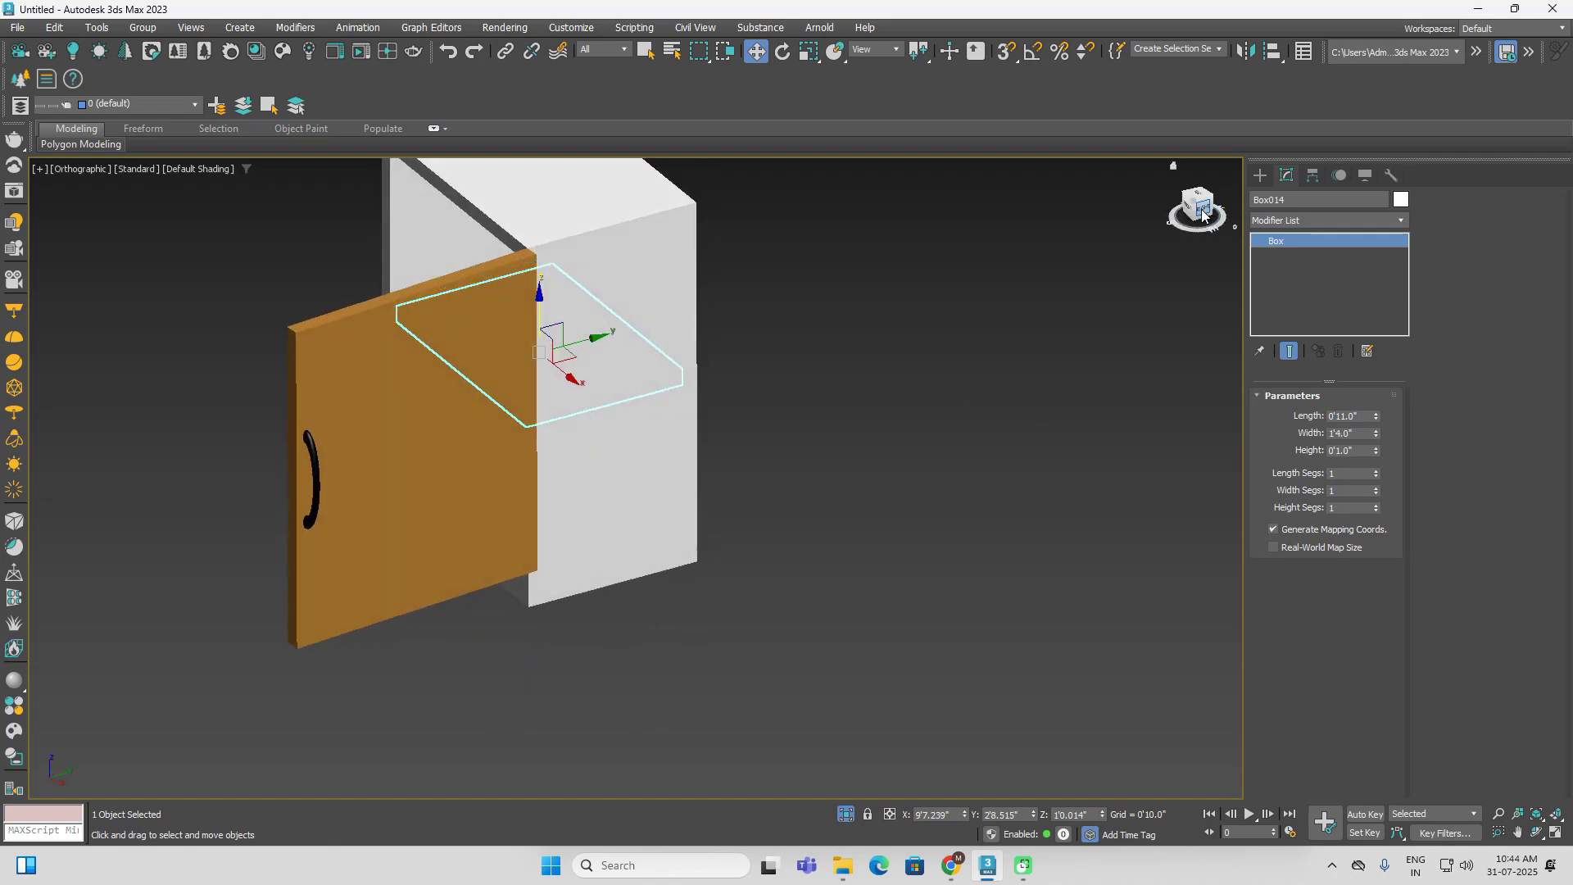
pyautogui.press('F3')
pyautogui.scroll(2, 619, 370)
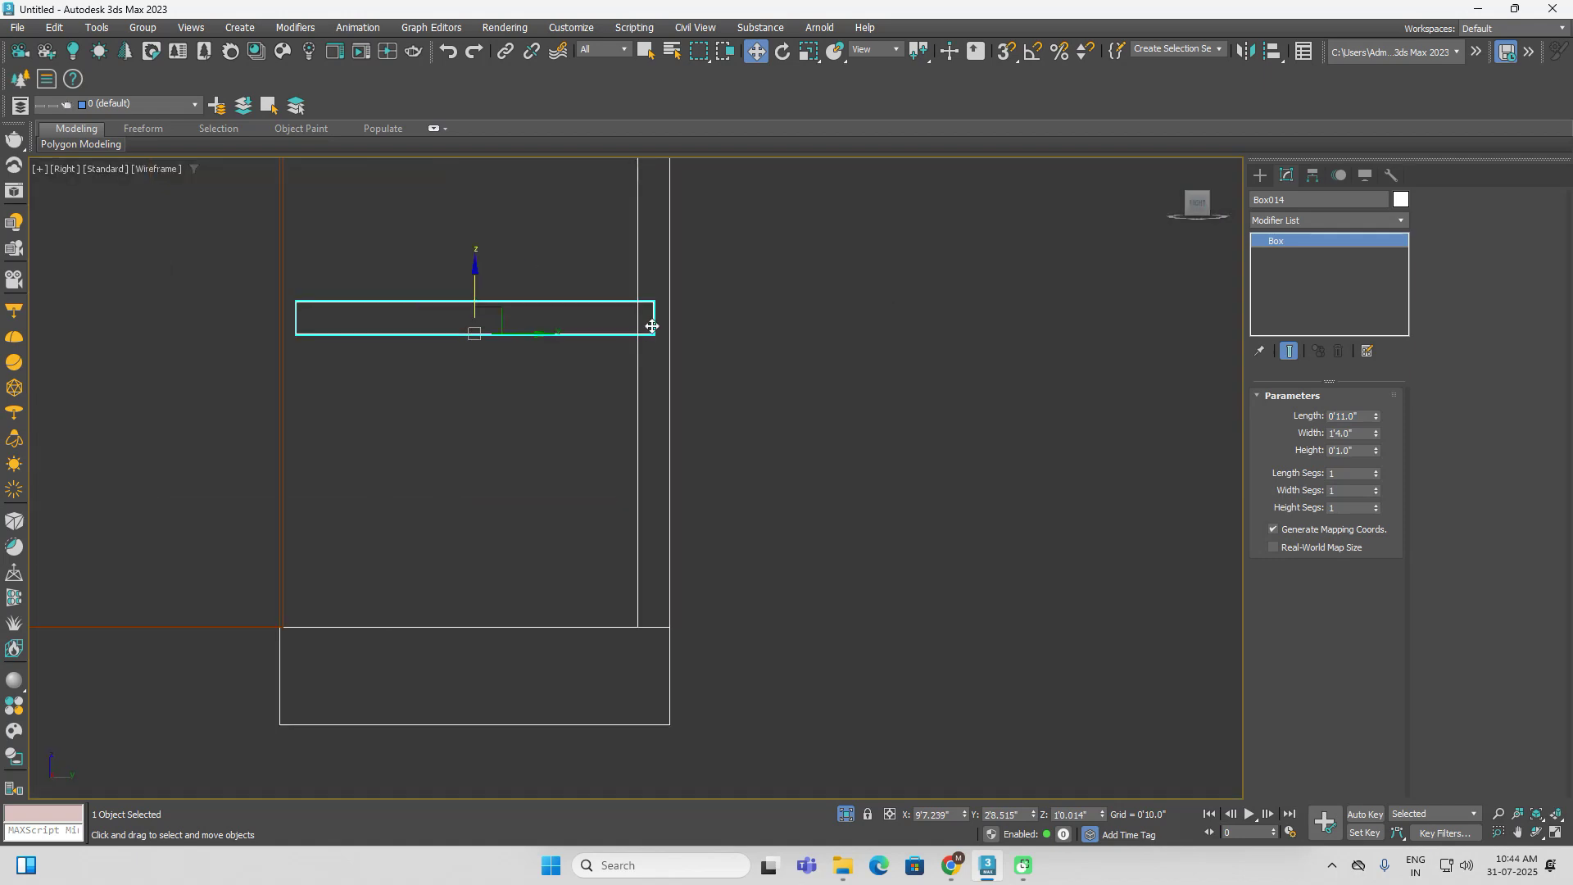
pyautogui.moveTo(301, 378); pyautogui.dragTo(533, 393, button='middle')
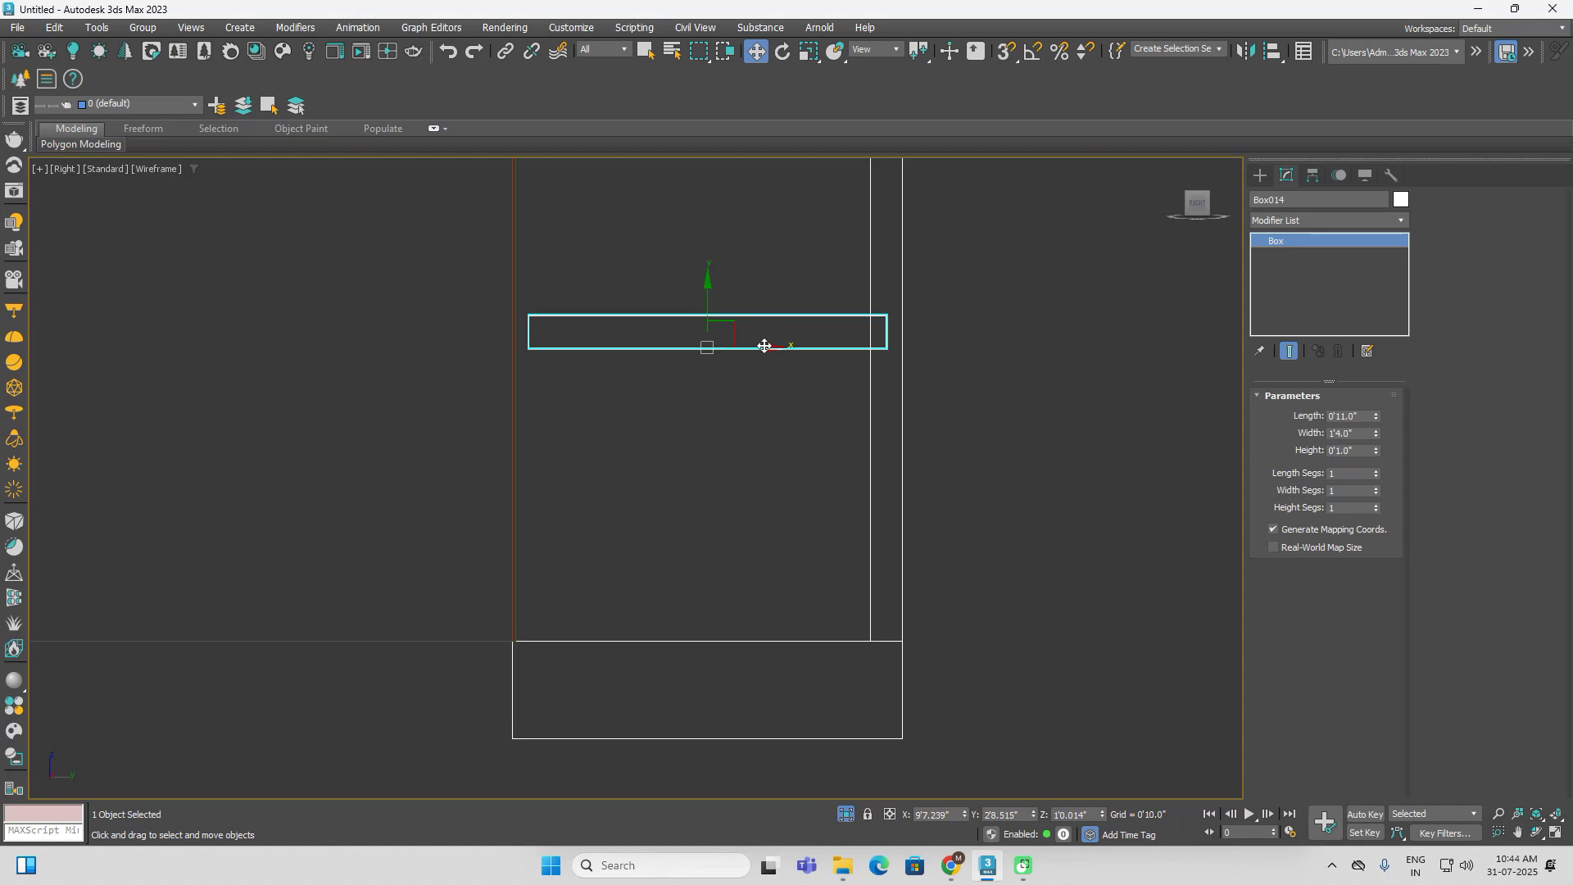
pyautogui.moveTo(1021, 491); pyautogui.dragTo(1021, 447, button='middle')
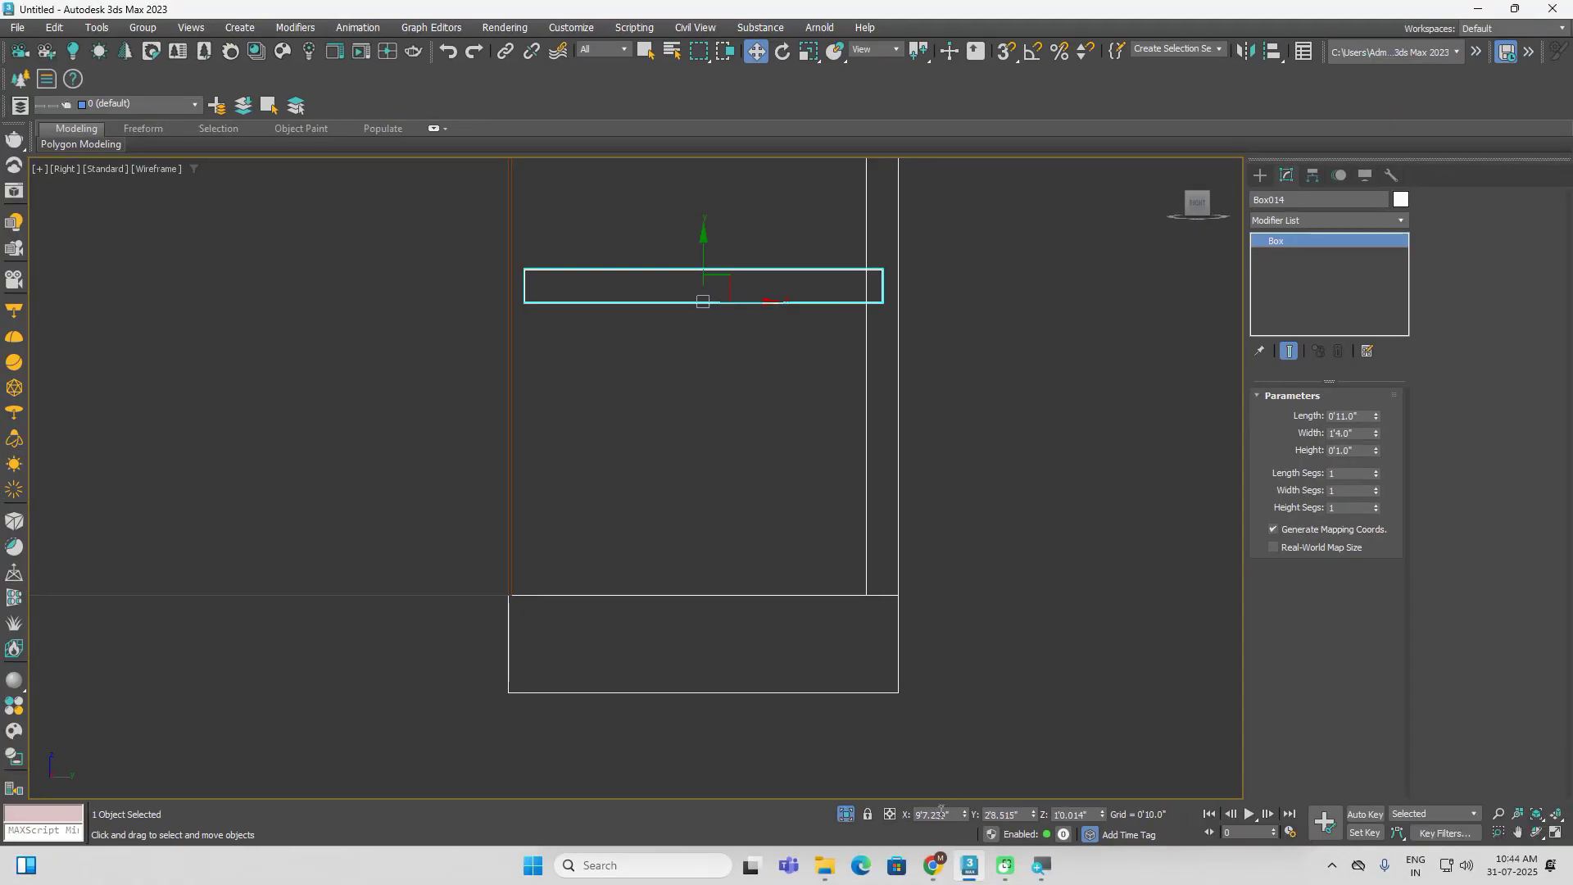
pyautogui.click(890, 814)
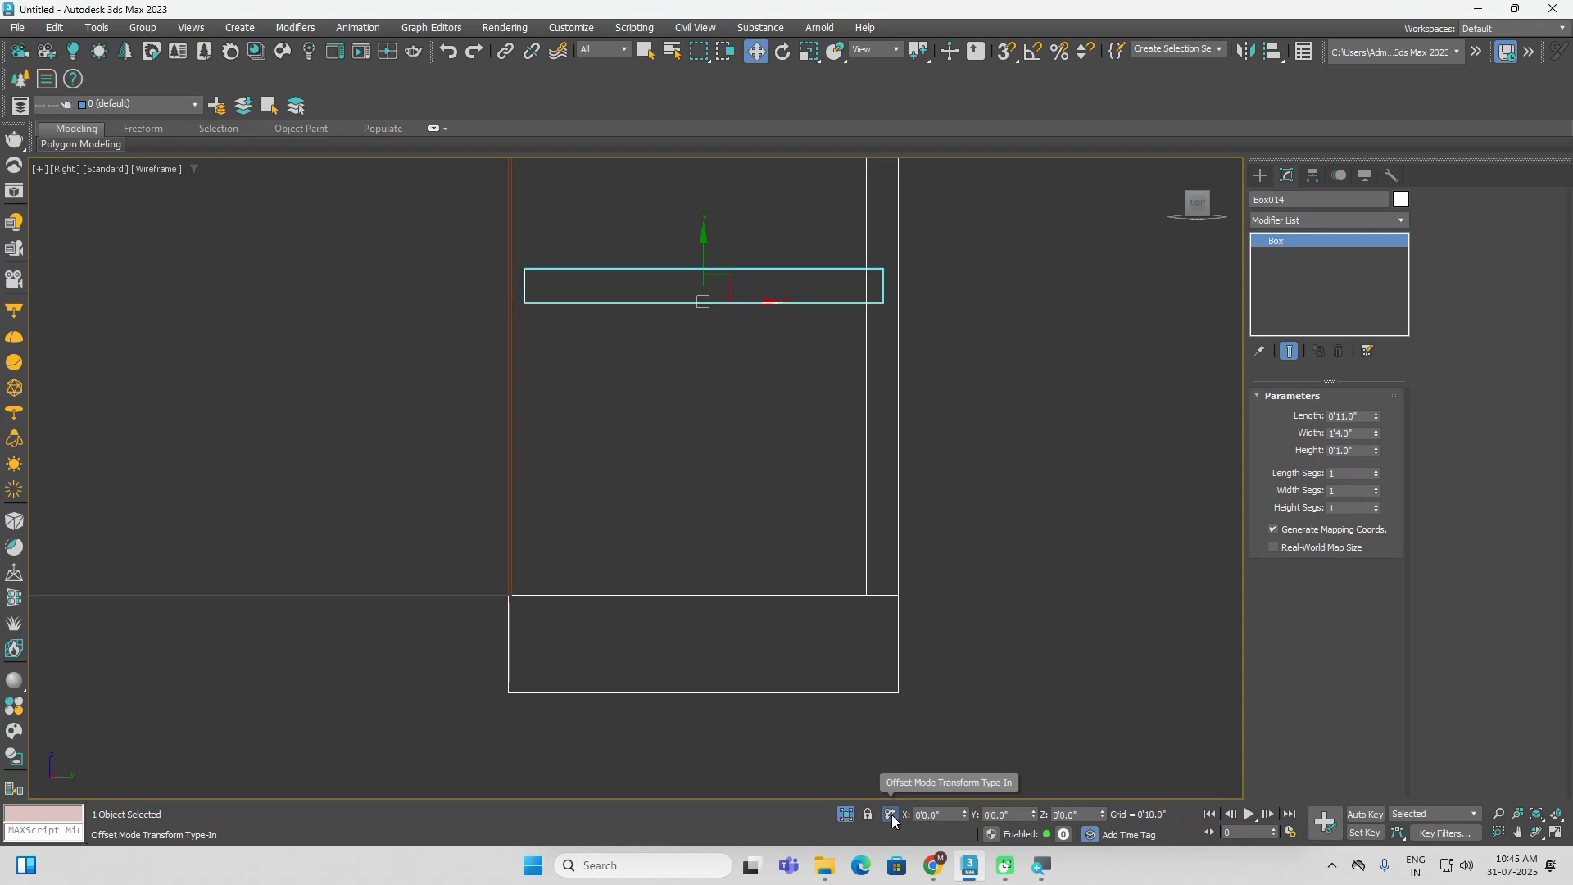
pyautogui.click(890, 815)
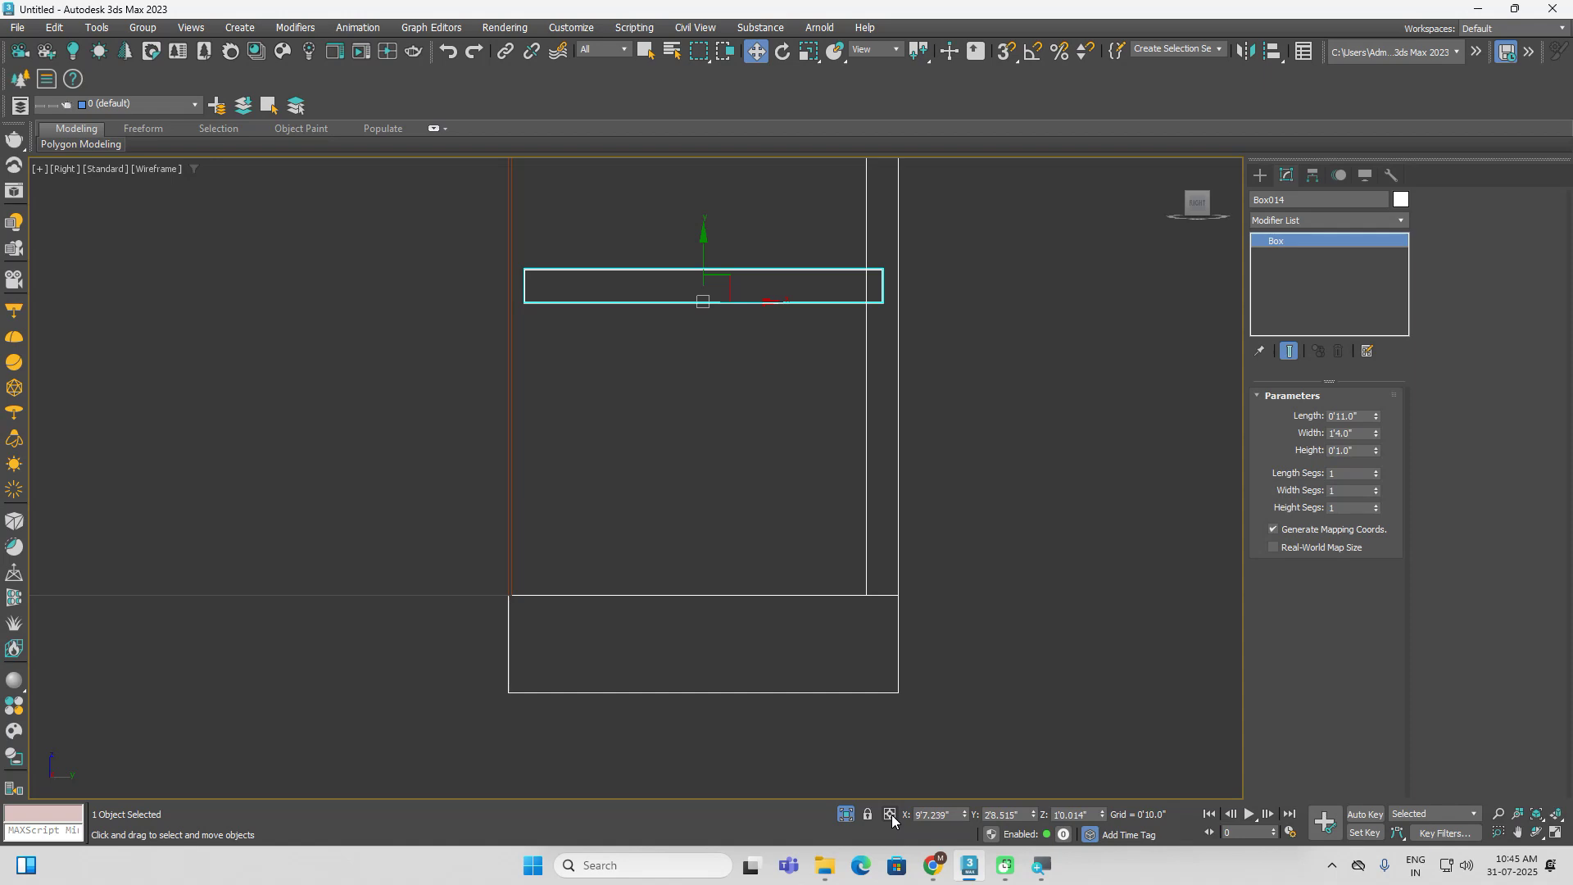
pyautogui.click(891, 815)
pyautogui.click(924, 816)
pyautogui.write('.5')
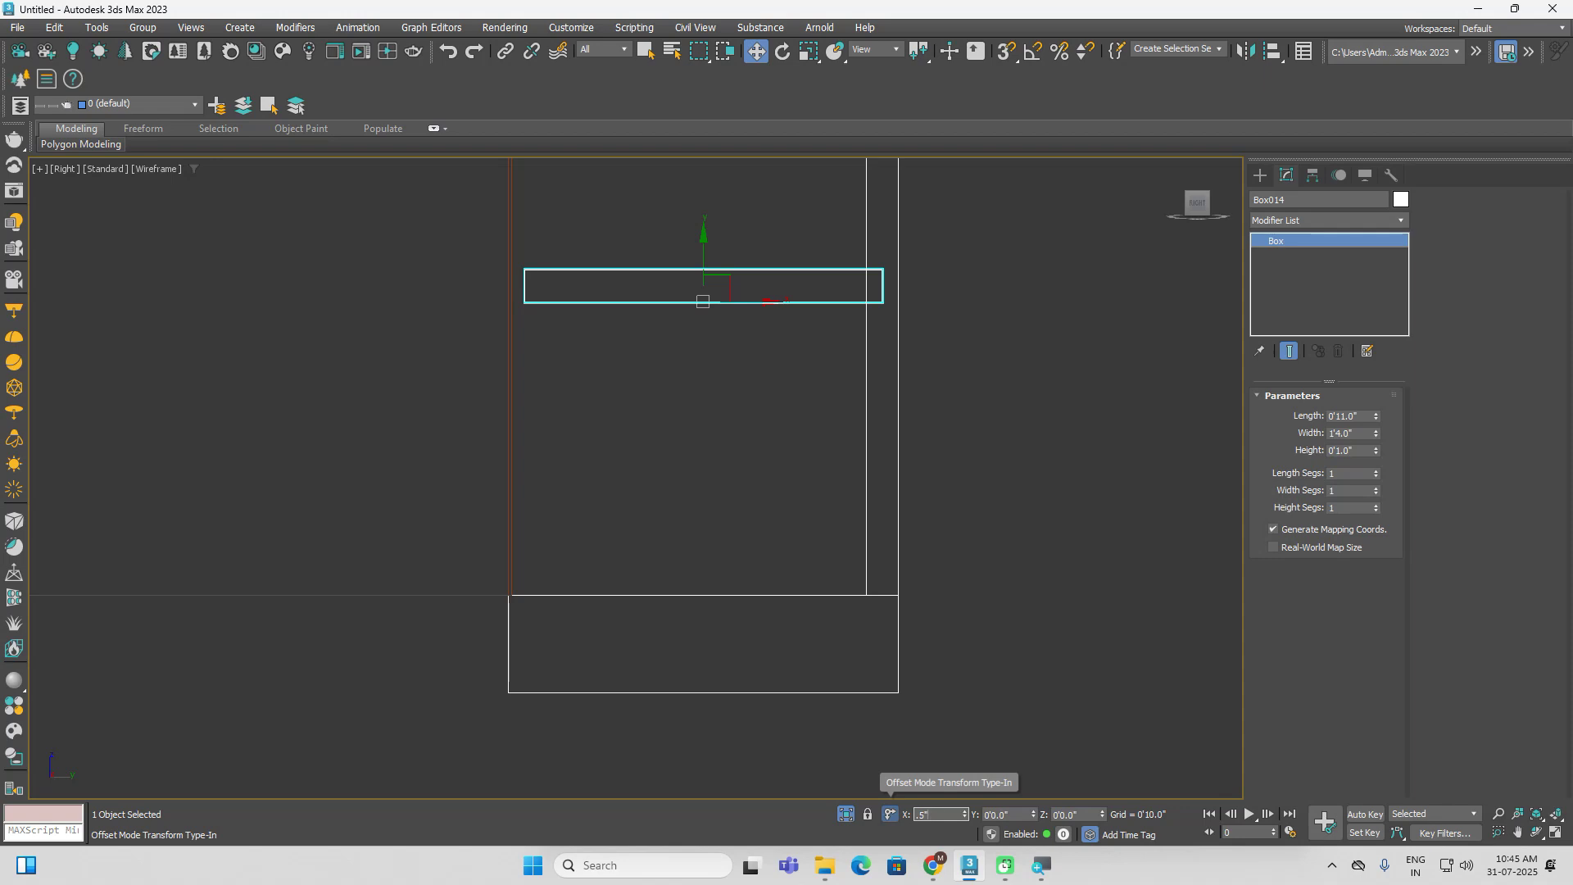
pyautogui.press('Return')
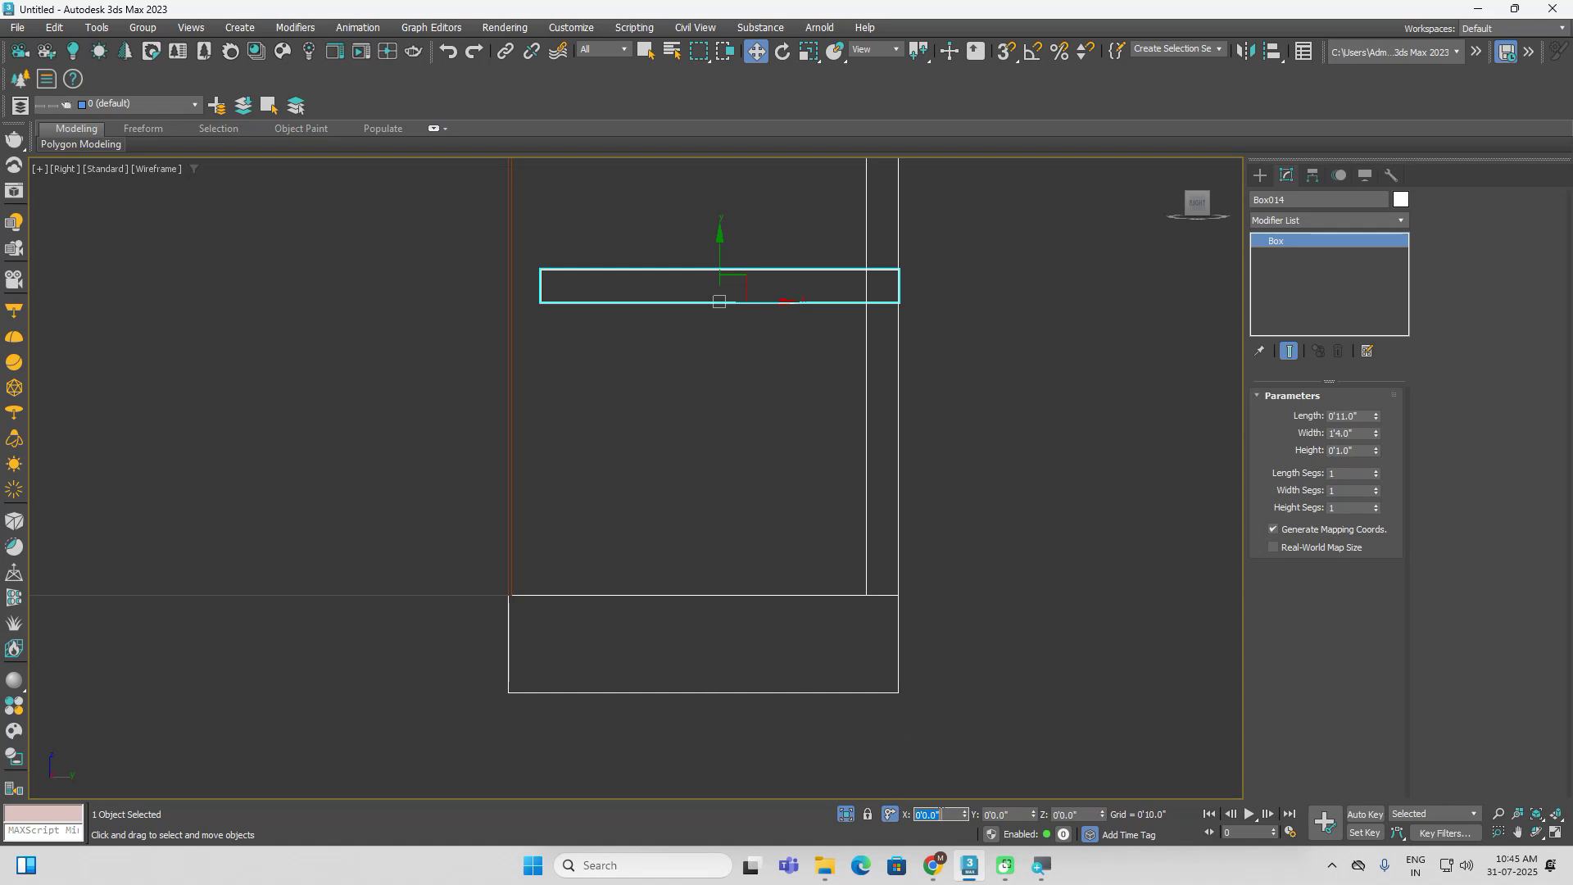
# Move the middle shelf by a relative X offset of -1" to fit in front of the back panel, deselect it, and restore shading
pyautogui.write('-1')
pyautogui.press('Return')
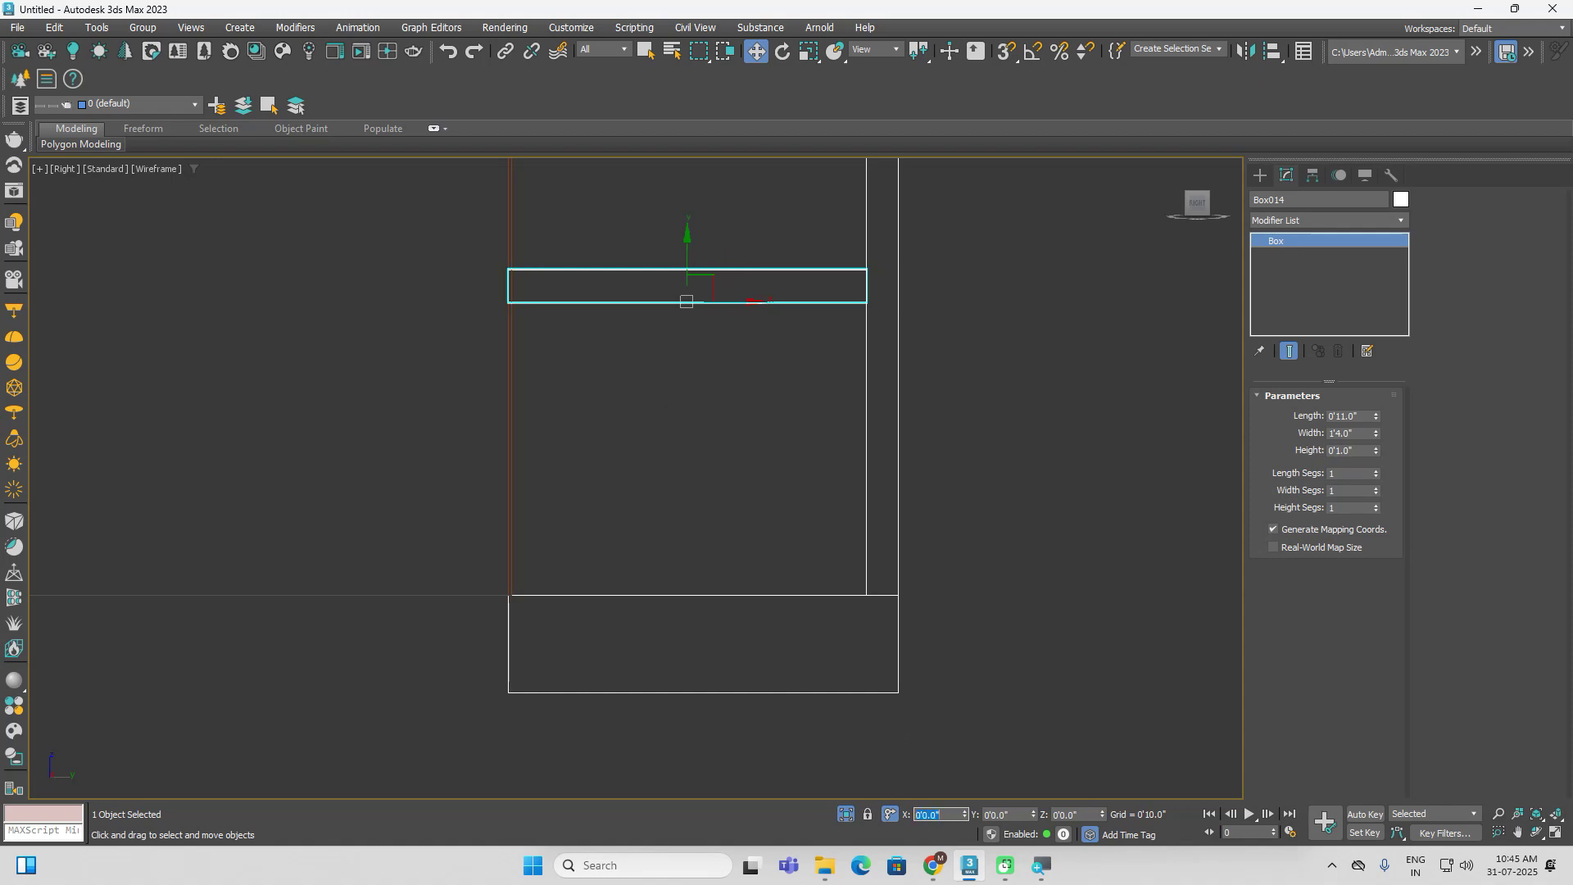
pyautogui.click(1034, 608)
pyautogui.press('F3')
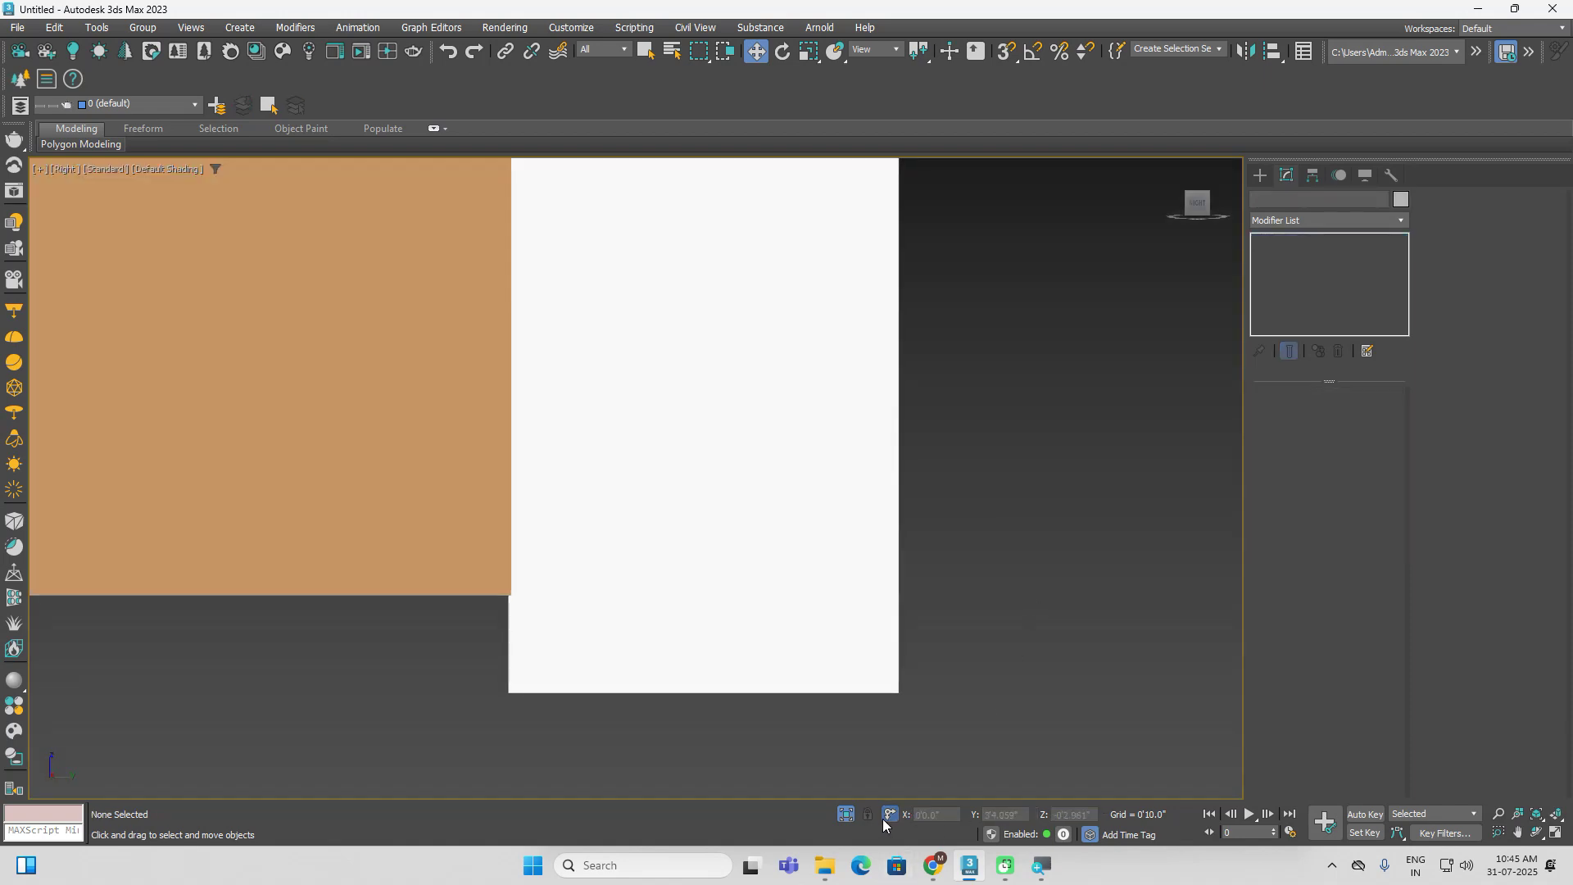
# Close the door group by setting its Z rotation to 0, and deselect it
pyautogui.keyDown('alt'); pyautogui.moveTo(906, 749); pyautogui.dragTo(813, 569, button='middle'); pyautogui.keyUp('alt')
pyautogui.press('z')
pyautogui.moveTo(932, 535); pyautogui.dragTo(1163, 475, button='middle')
pyautogui.click(1129, 483)
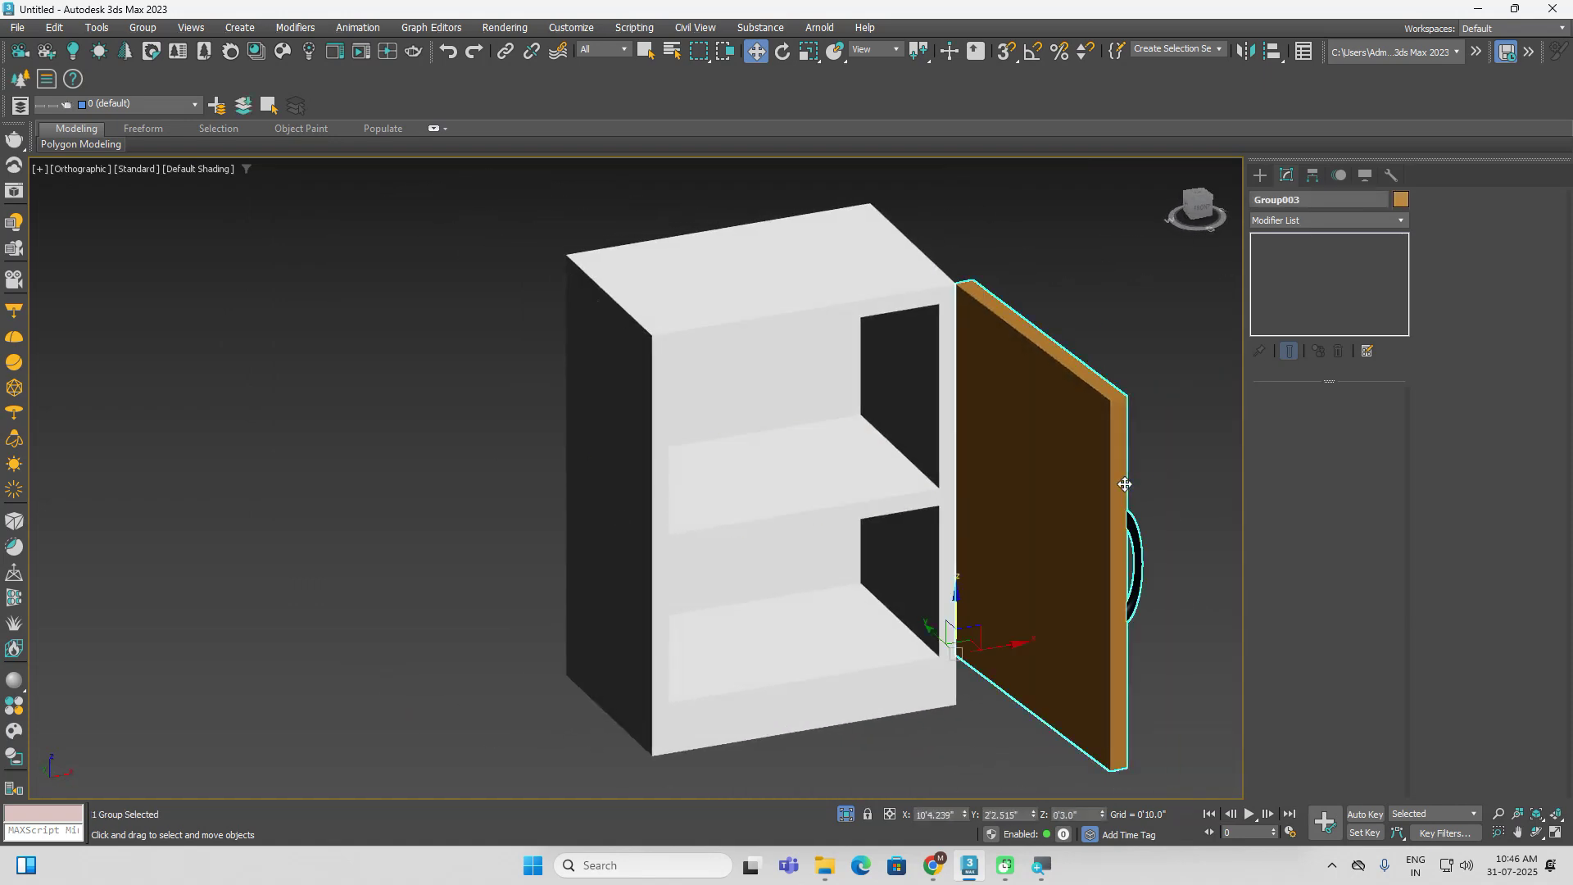
pyautogui.click(789, 54)
pyautogui.doubleClick(1069, 813)
pyautogui.write('0')
pyautogui.press('Return')
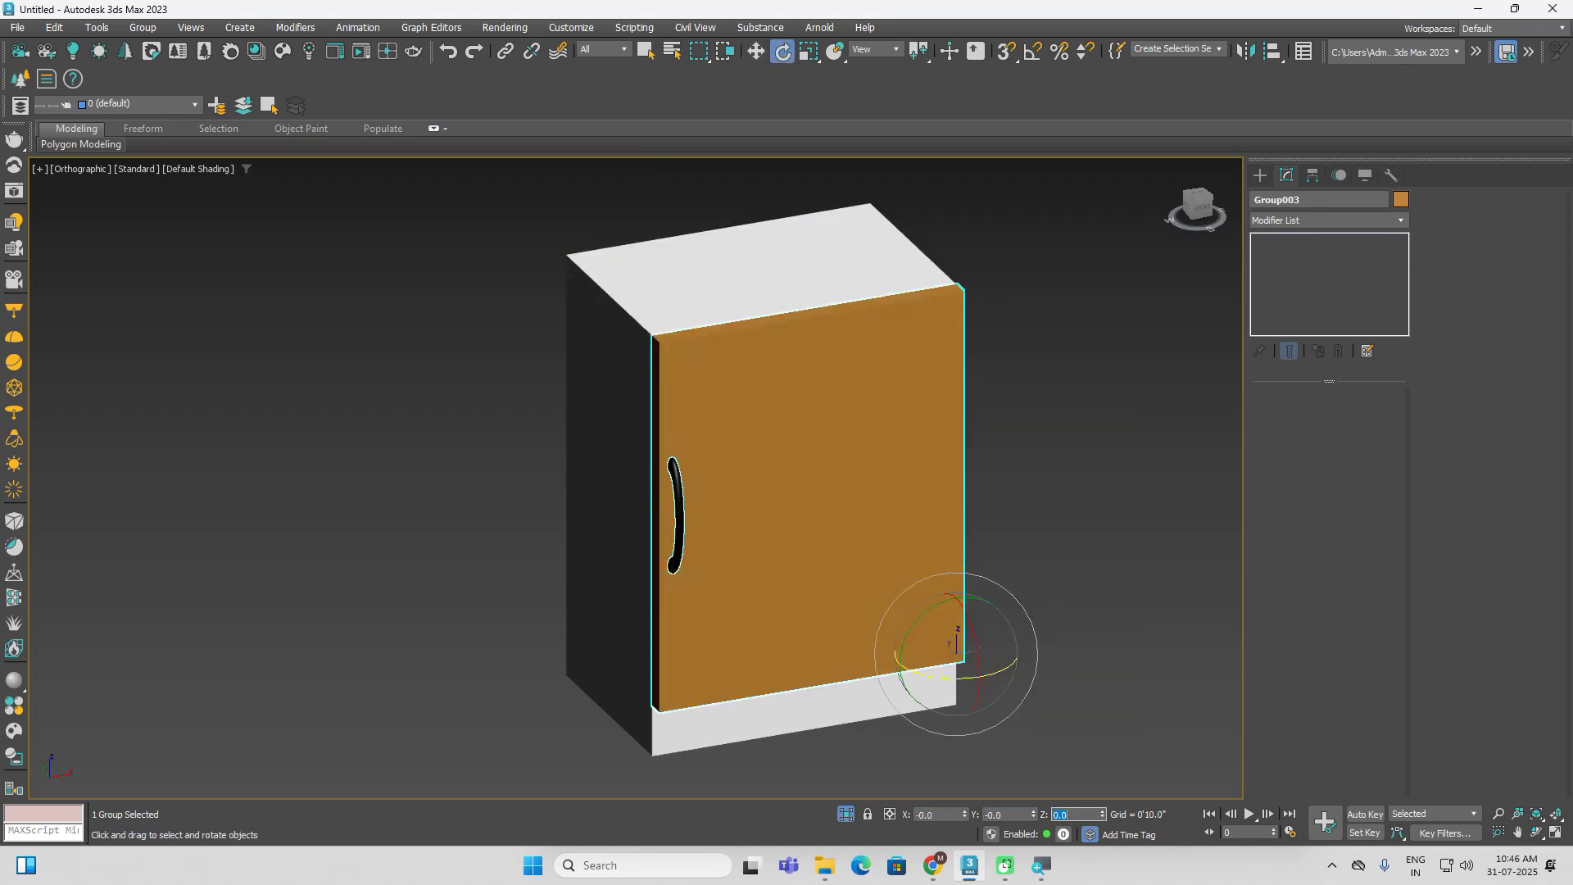
pyautogui.click(1157, 560)
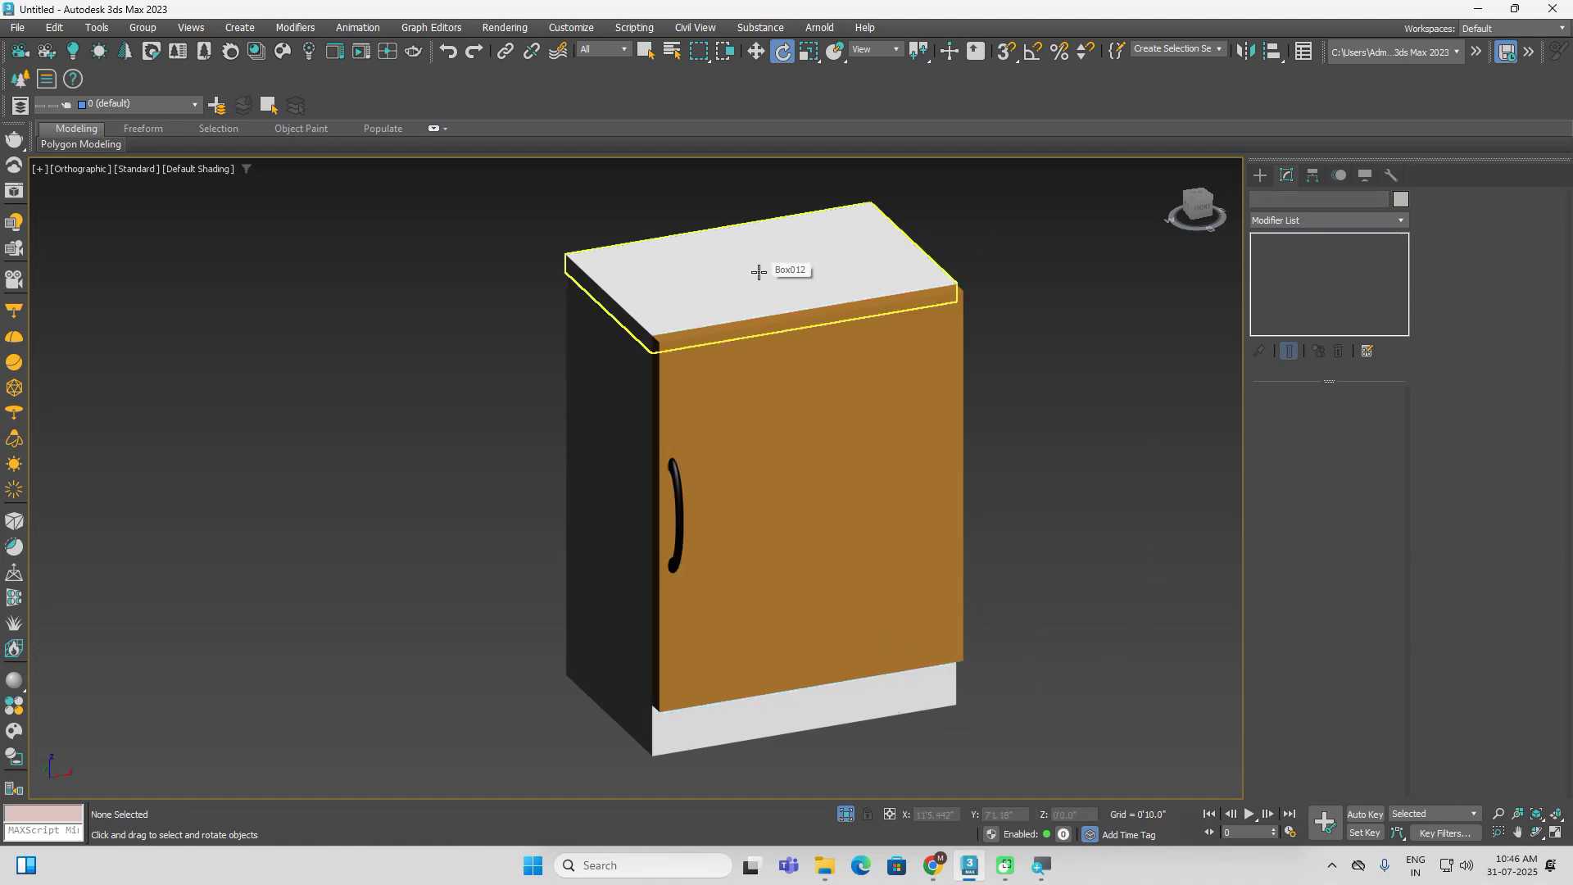
# With AutoGrid on, draw a flat cylinder of about 4.2" radius and 0.36" height on the bedside table's top
pyautogui.moveTo(814, 272); pyautogui.dragTo(688, 295, button='middle')
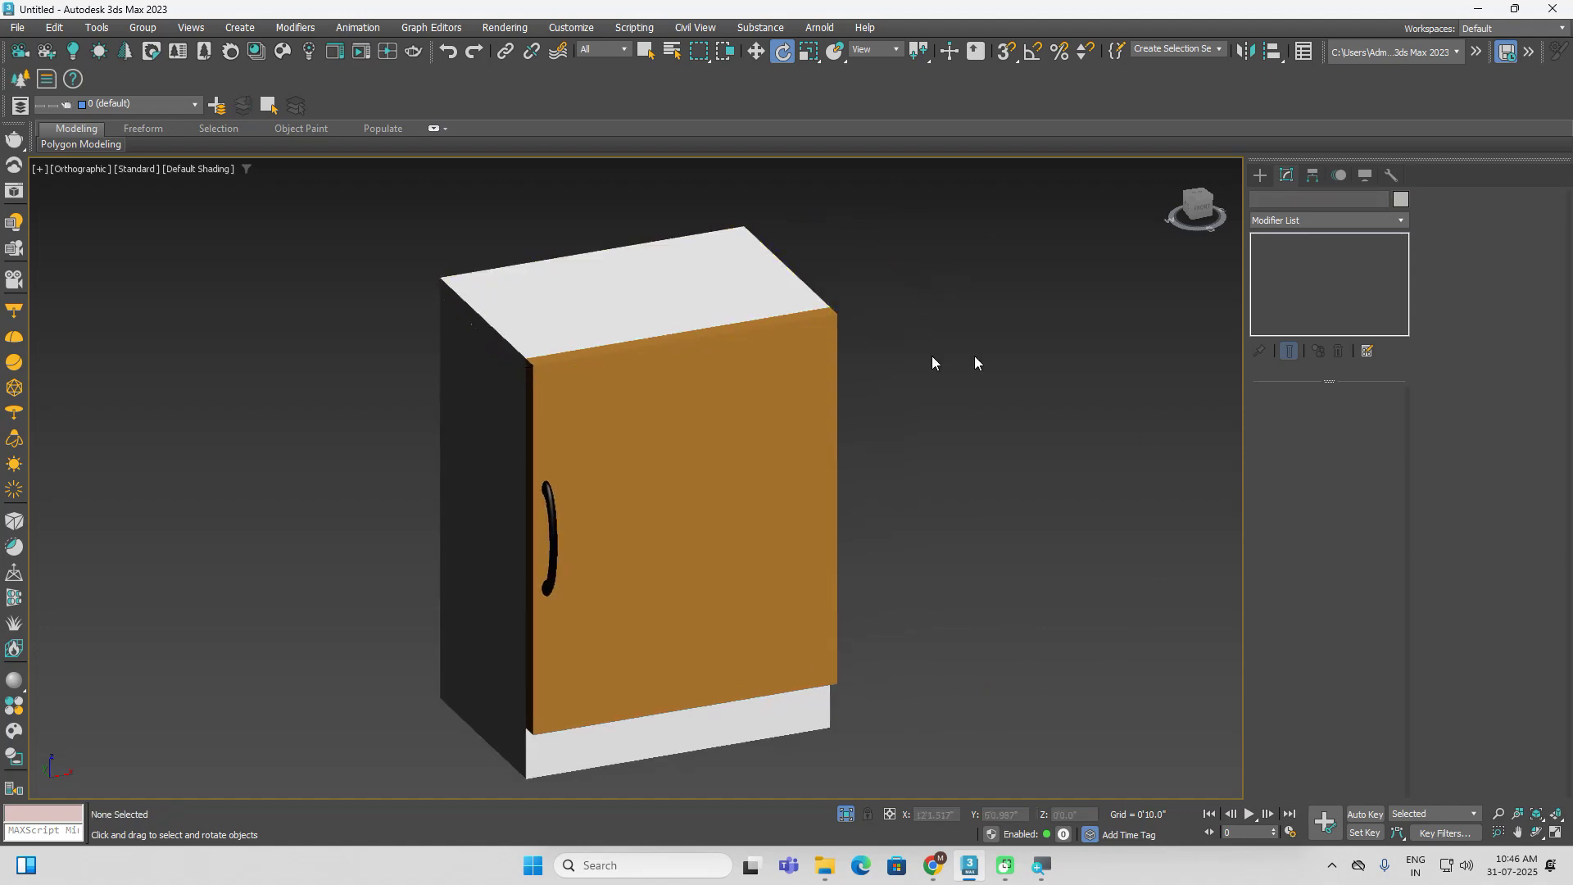
pyautogui.click(1260, 175)
pyautogui.click(1290, 326)
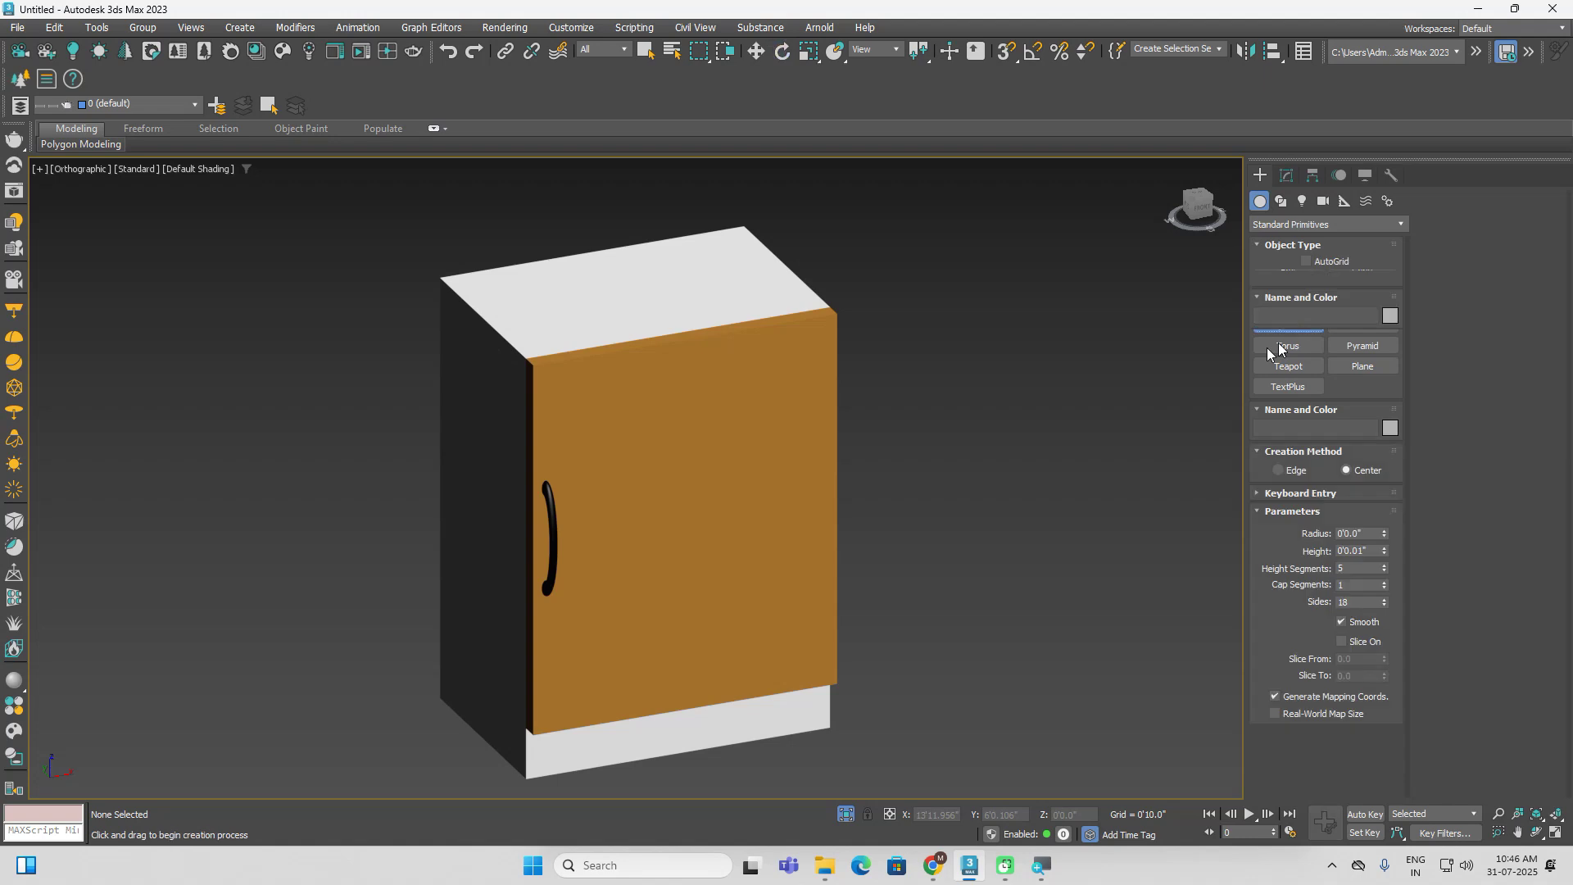
pyautogui.moveTo(942, 355); pyautogui.dragTo(1029, 467, button='middle')
pyautogui.click(1325, 261)
pyautogui.moveTo(713, 400); pyautogui.dragTo(788, 412)
pyautogui.click(781, 415)
pyautogui.scroll(3, 781, 415)
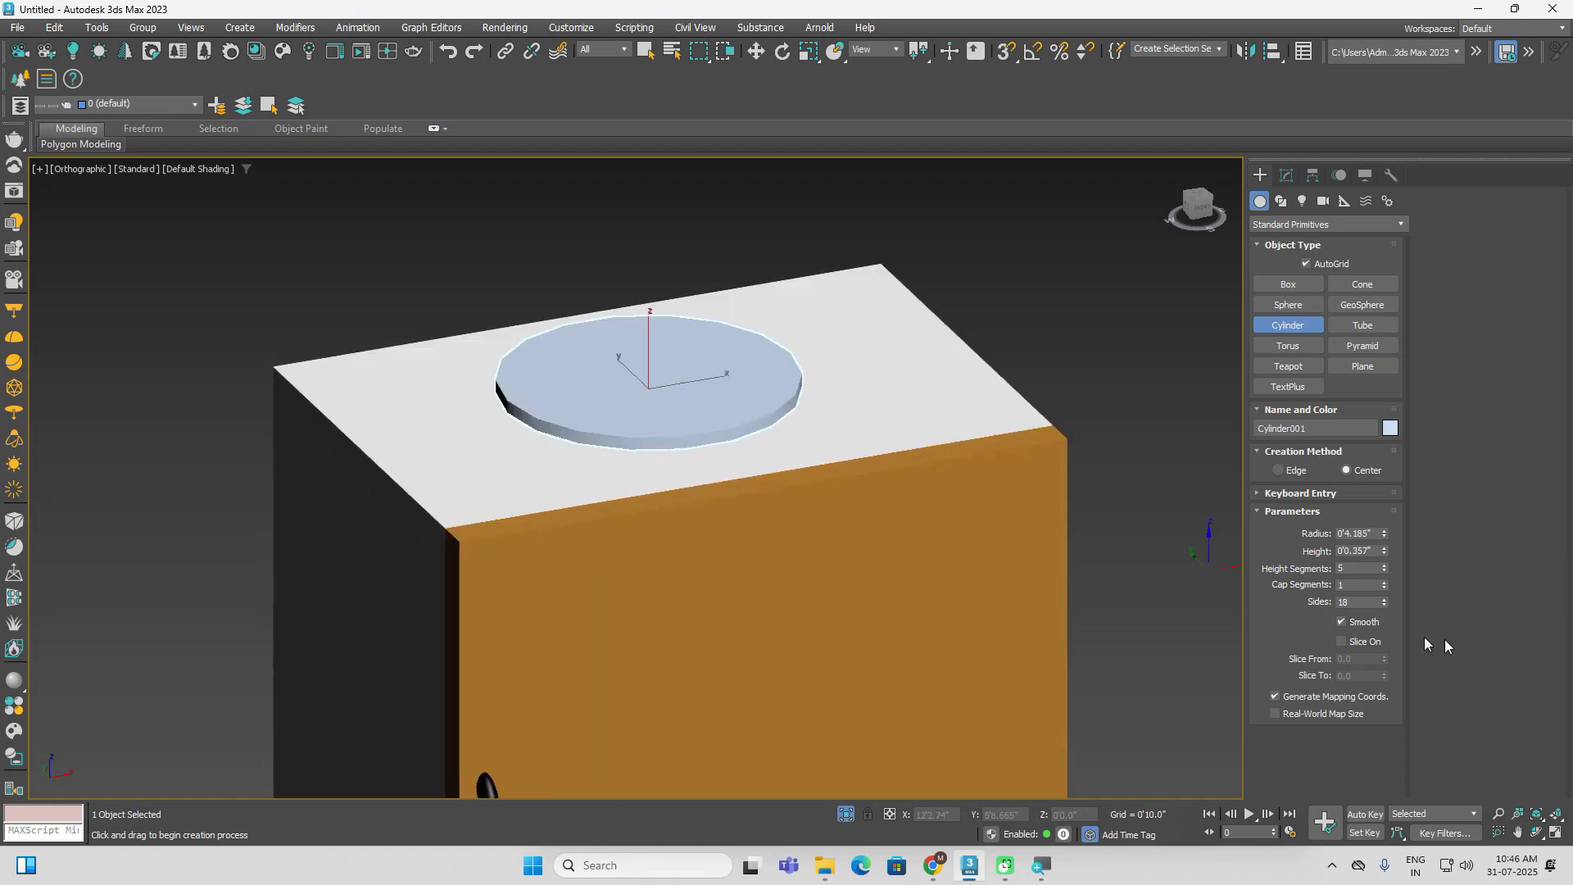
# Set the flat cylinder's height to 0.2", its sides to 131 and its radius to 4"
pyautogui.moveTo(1372, 551); pyautogui.dragTo(1262, 557)
pyautogui.write('.2')
pyautogui.press('Return')
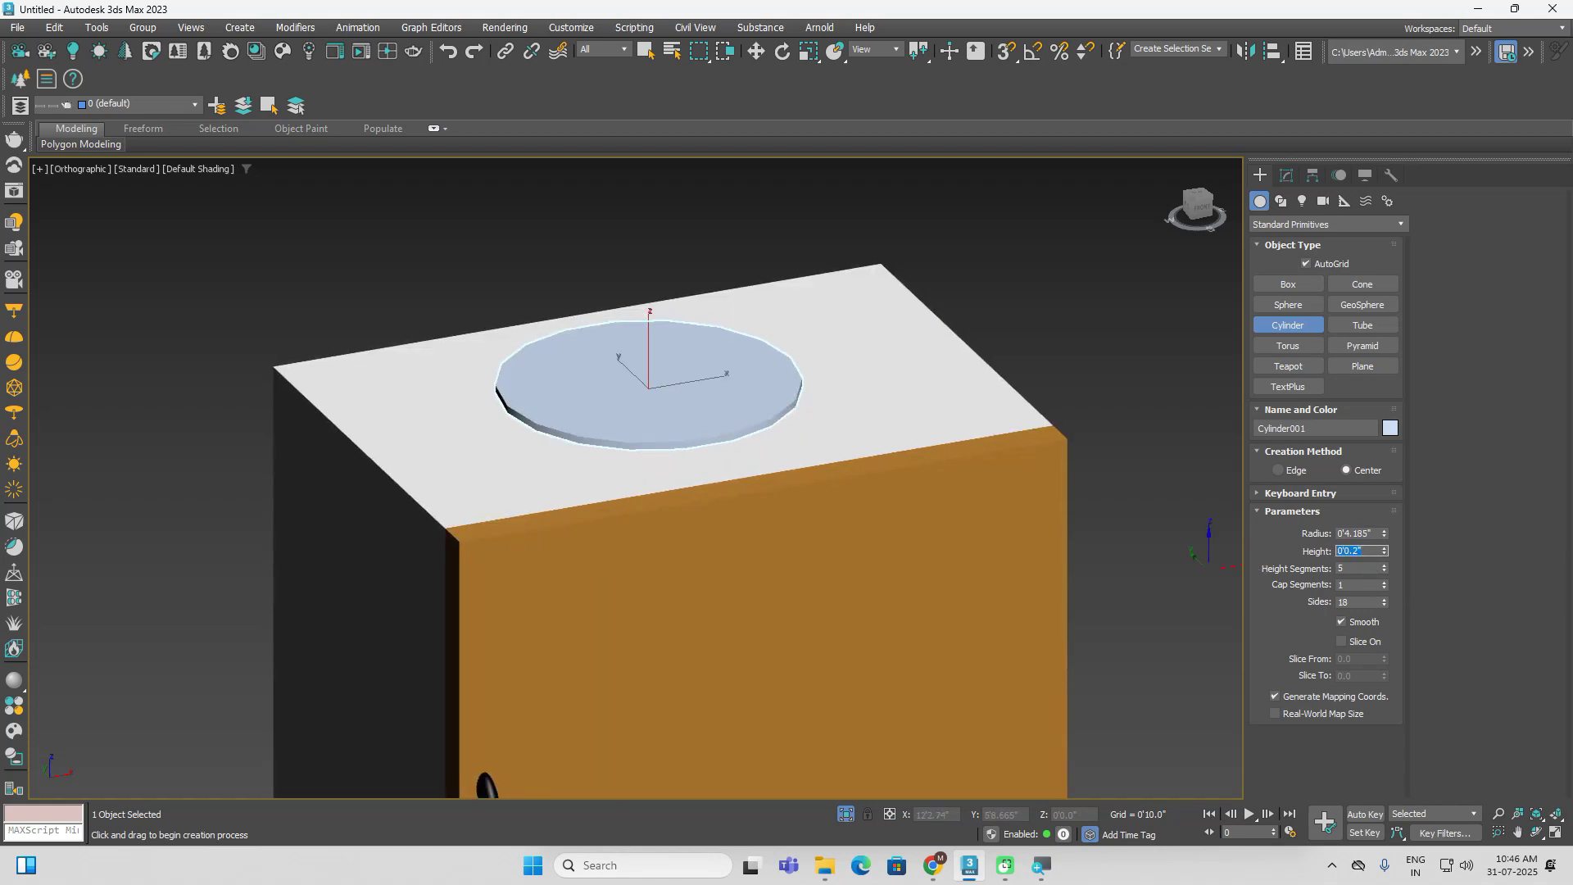
pyautogui.moveTo(1384, 601); pyautogui.dragTo(1389, 508)
pyautogui.doubleClick(1377, 534)
pyautogui.write('4')
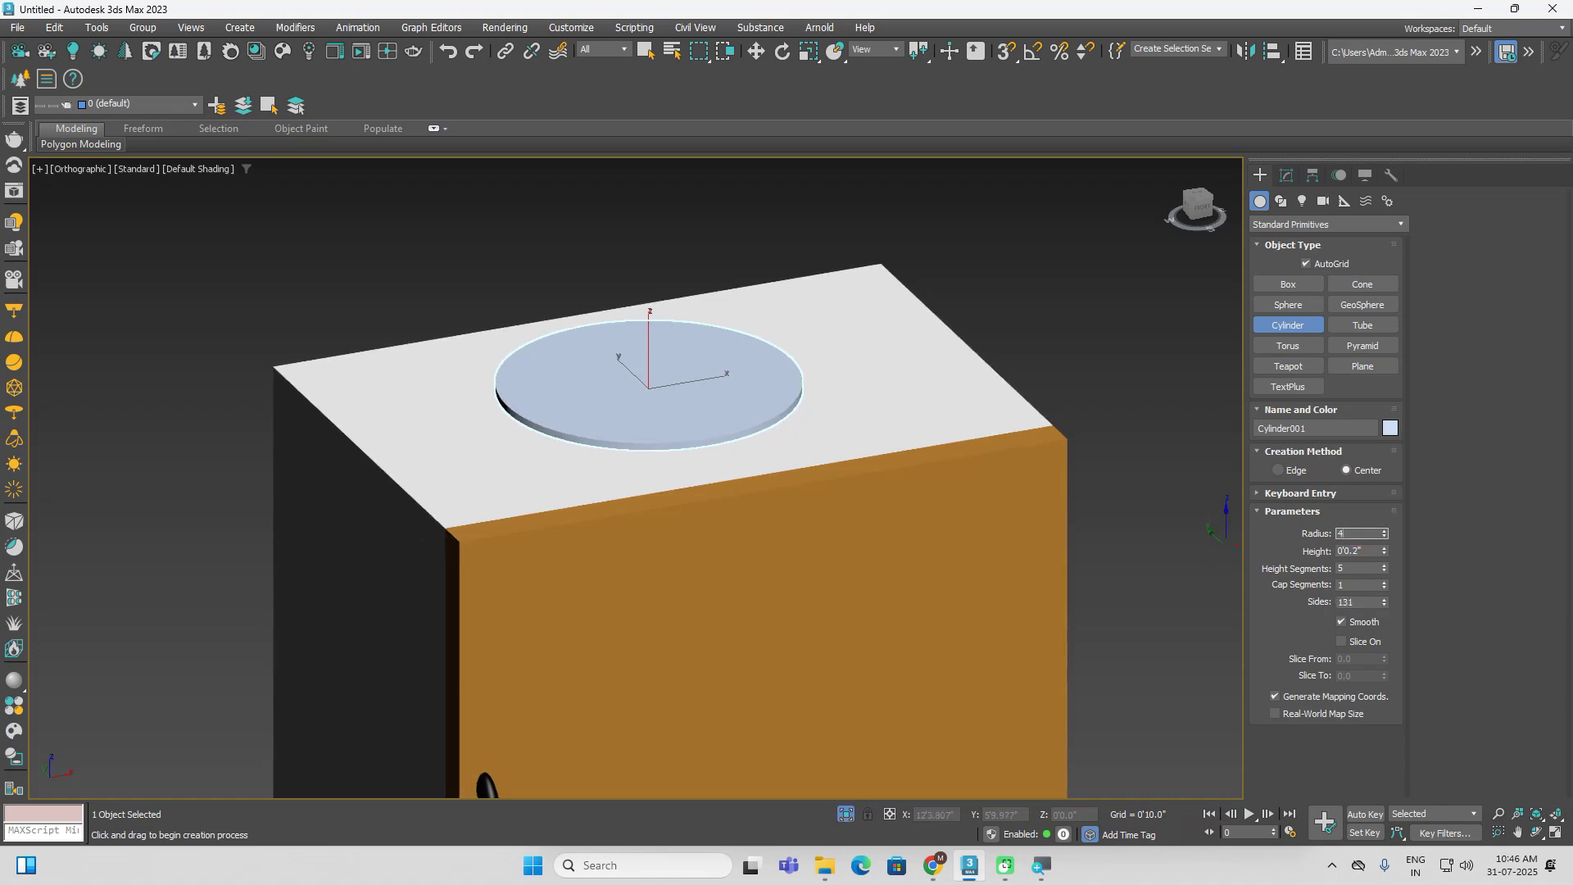
pyautogui.press('Return')
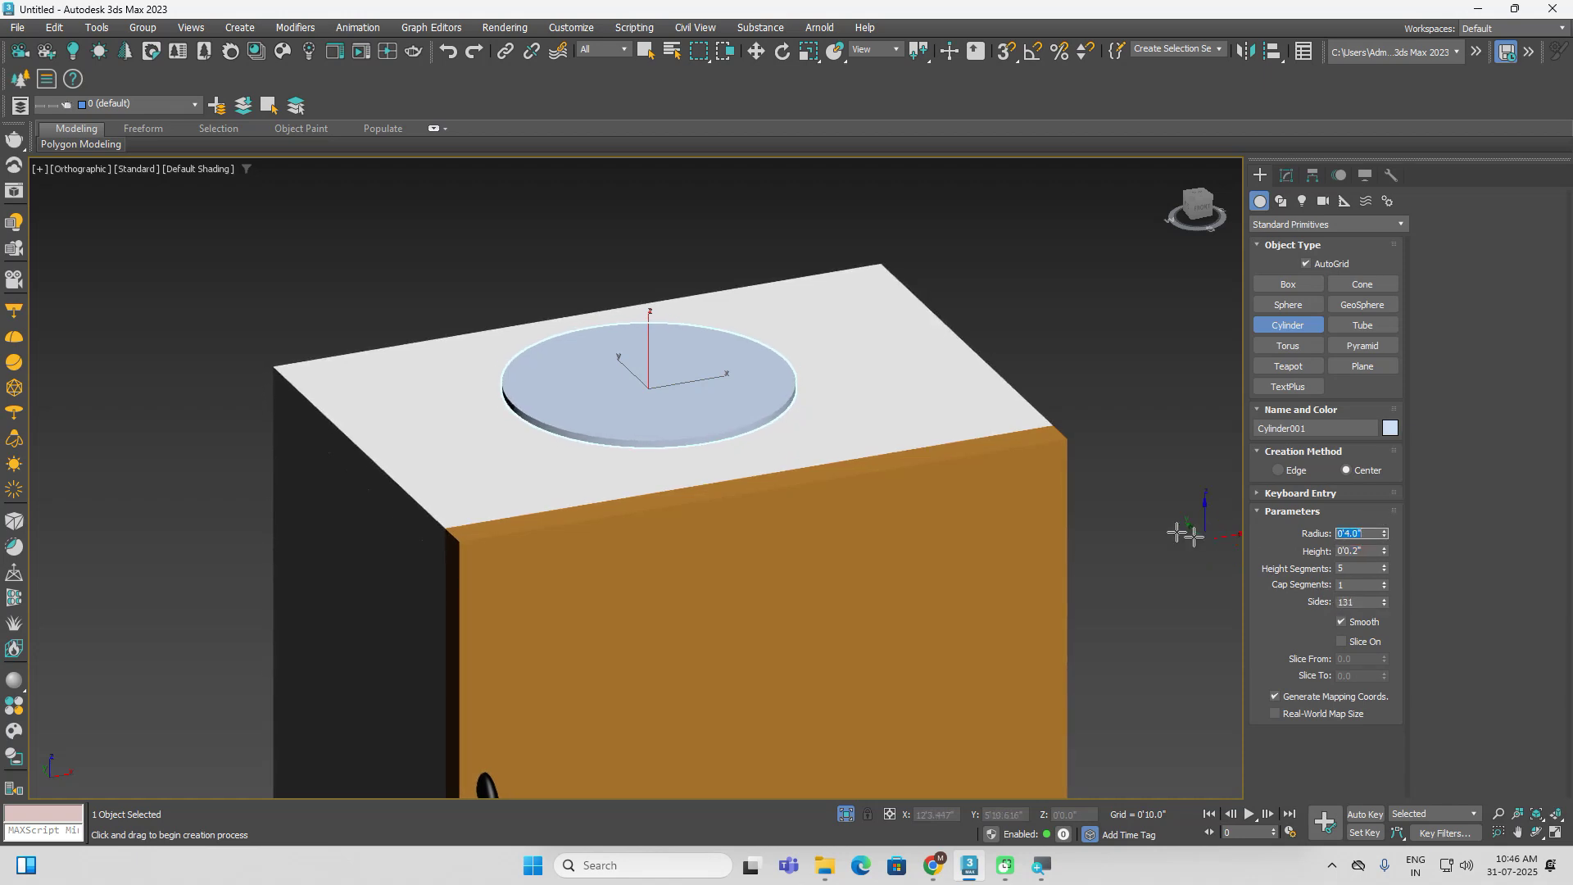
# Create a thin upright cylinder near the tabletop's rear hinge-side corner, with a height of 6" and a radius of 0.3"
pyautogui.moveTo(1089, 507); pyautogui.dragTo(937, 580, button='middle')
pyautogui.moveTo(692, 367); pyautogui.dragTo(709, 370)
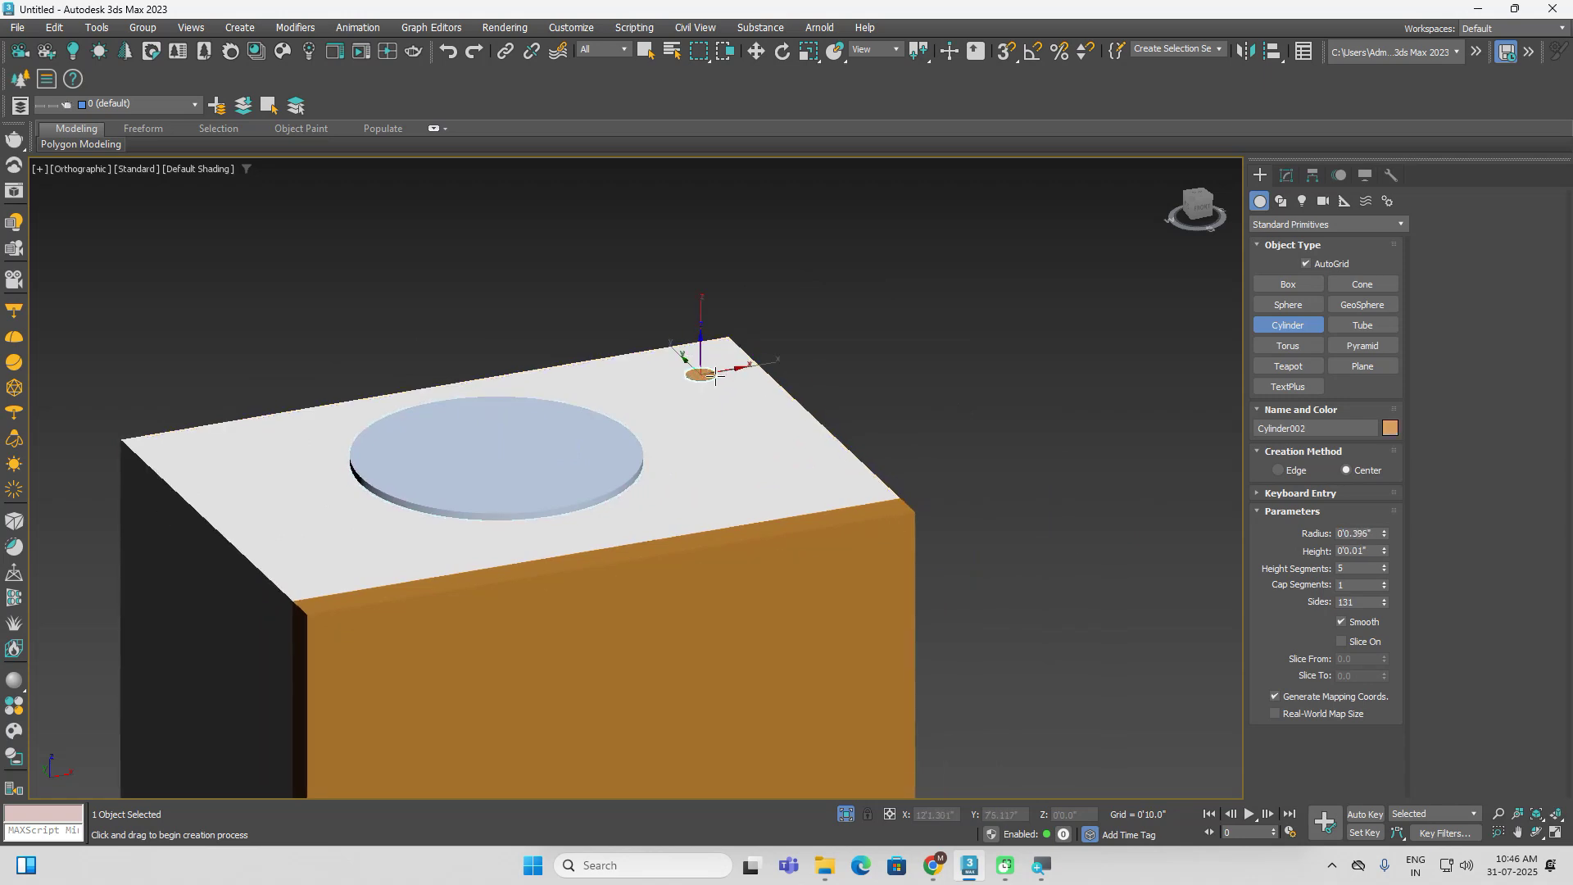
pyautogui.click(734, 190)
pyautogui.doubleClick(1369, 552)
pyautogui.write('6')
pyautogui.press('Return')
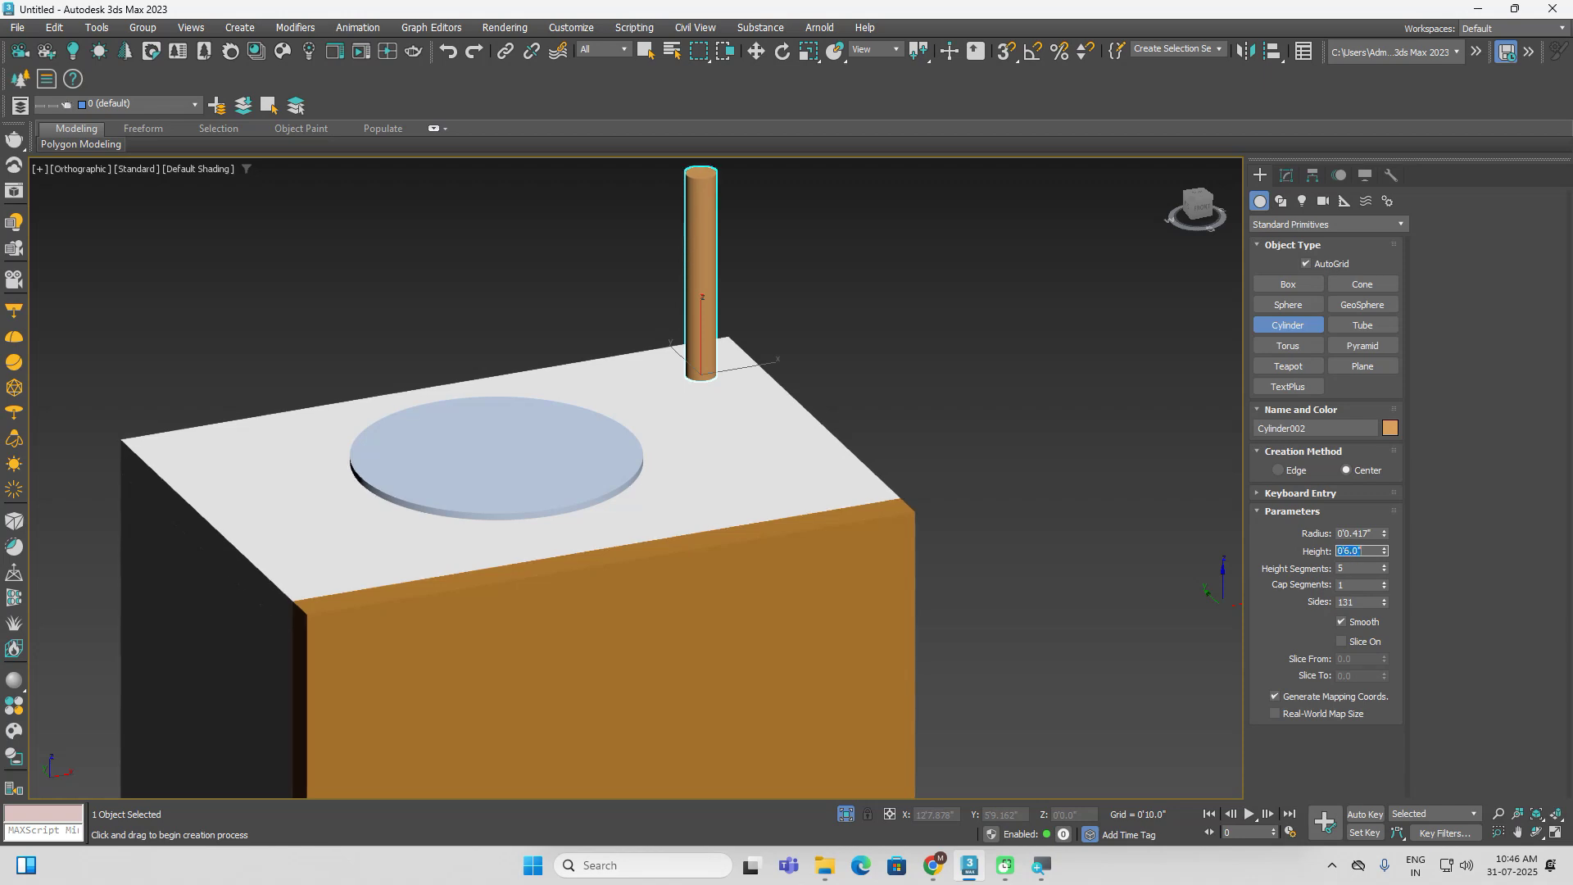
pyautogui.moveTo(1377, 533); pyautogui.dragTo(1317, 537)
pyautogui.write('3')
pyautogui.press('Return')
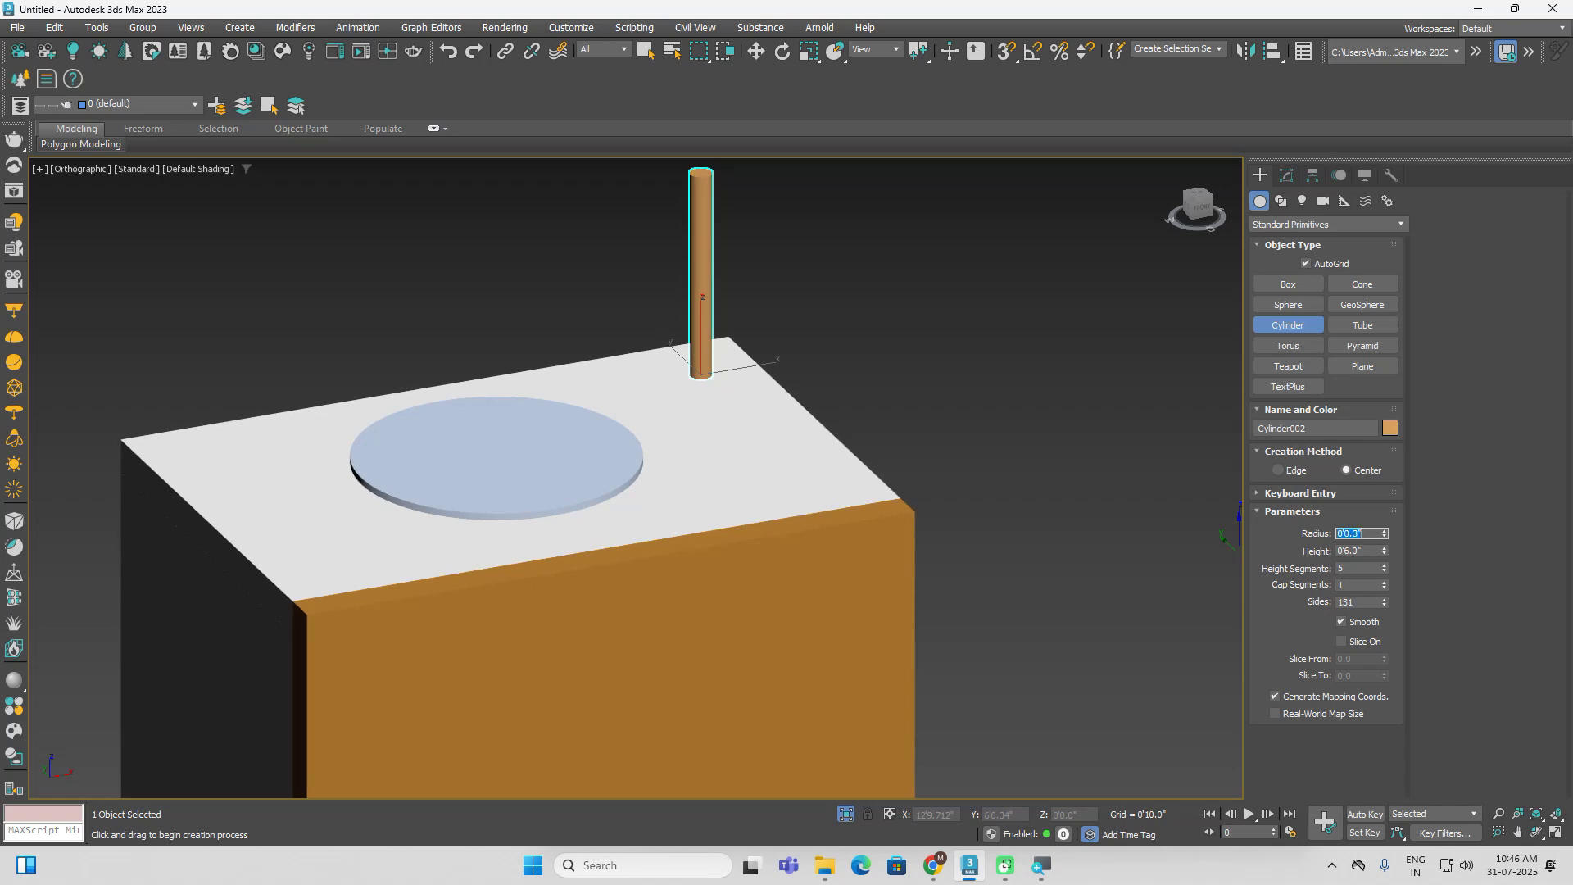
pyautogui.moveTo(1048, 541); pyautogui.dragTo(1077, 533, button='middle')
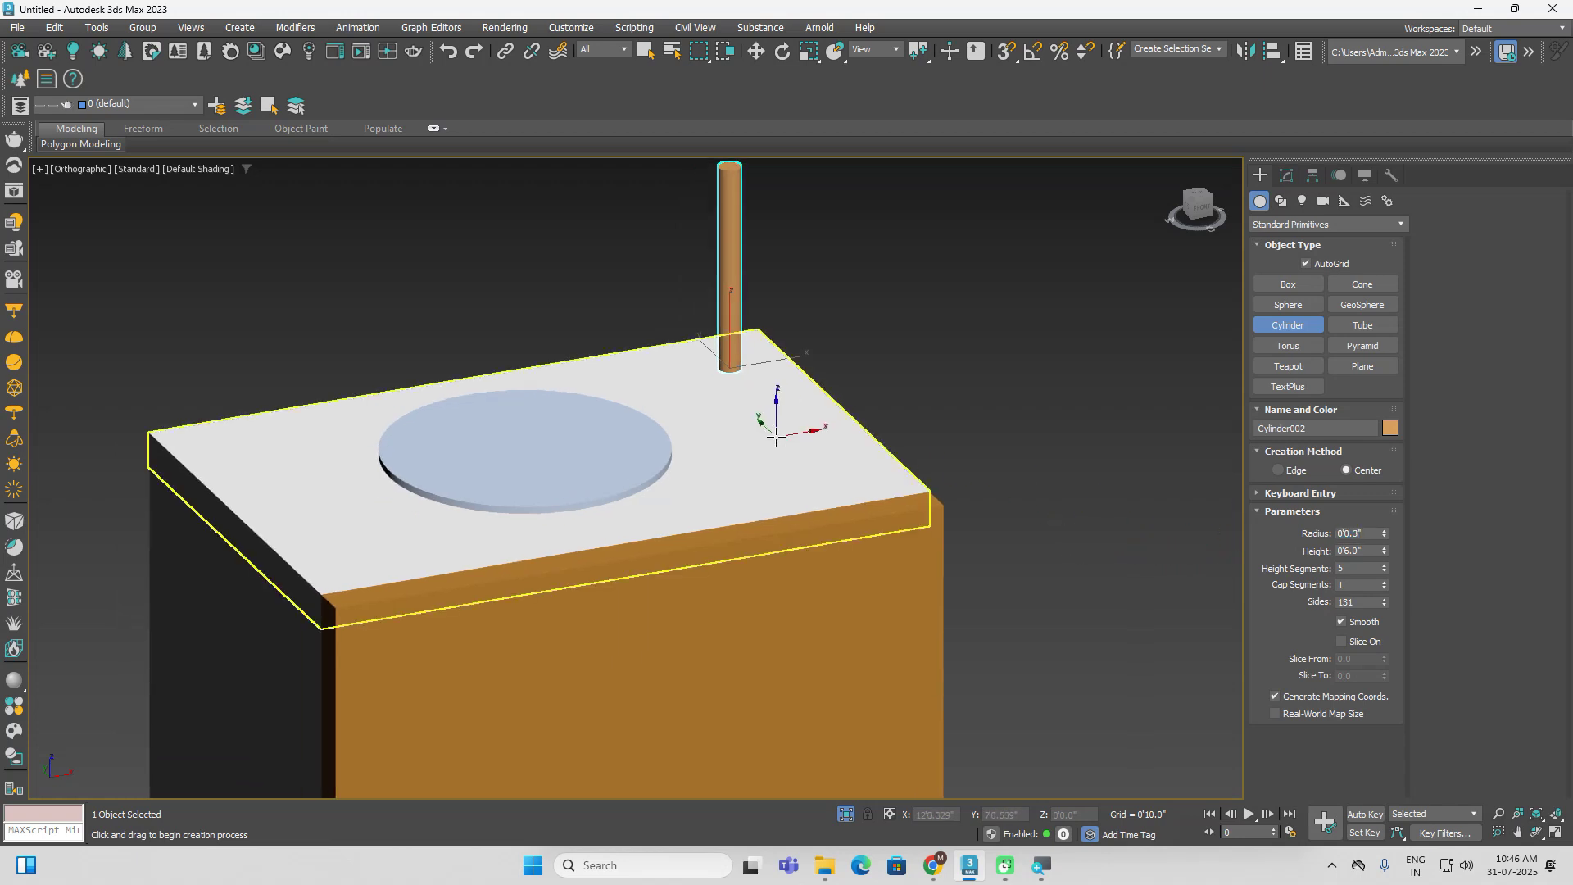
pyautogui.moveTo(782, 472); pyautogui.dragTo(845, 492)
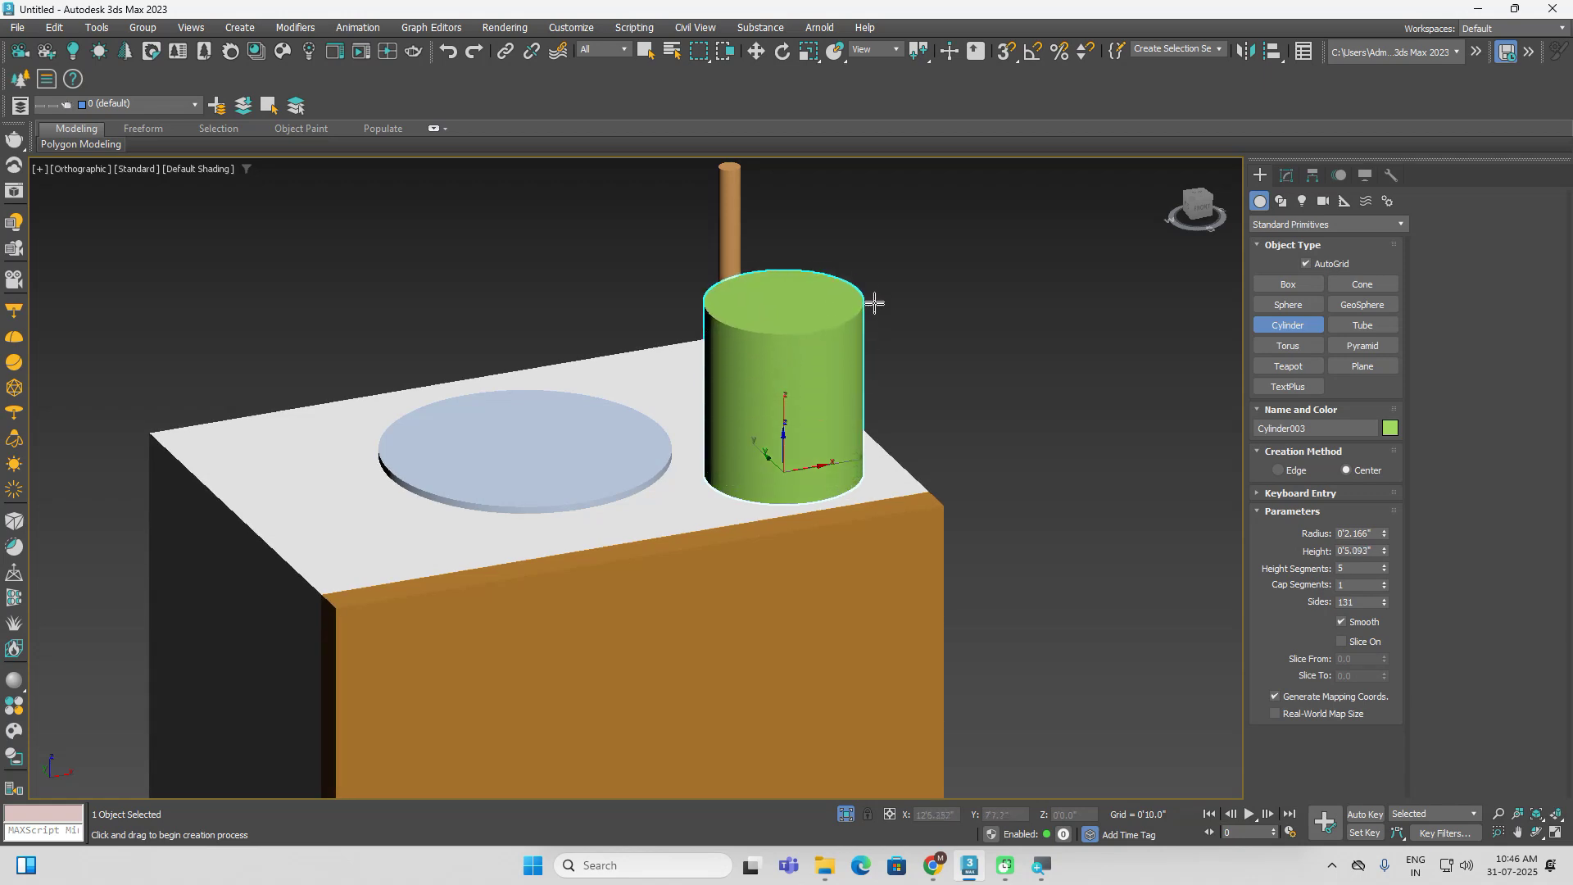
pyautogui.rightClick(879, 278)
# Draw a tapered cone on the tabletop beside the thin cylinder, with radii of about 3.7" and 1" and a height of about 6.4"
pyautogui.click(1363, 284)
pyautogui.moveTo(758, 453); pyautogui.dragTo(858, 489)
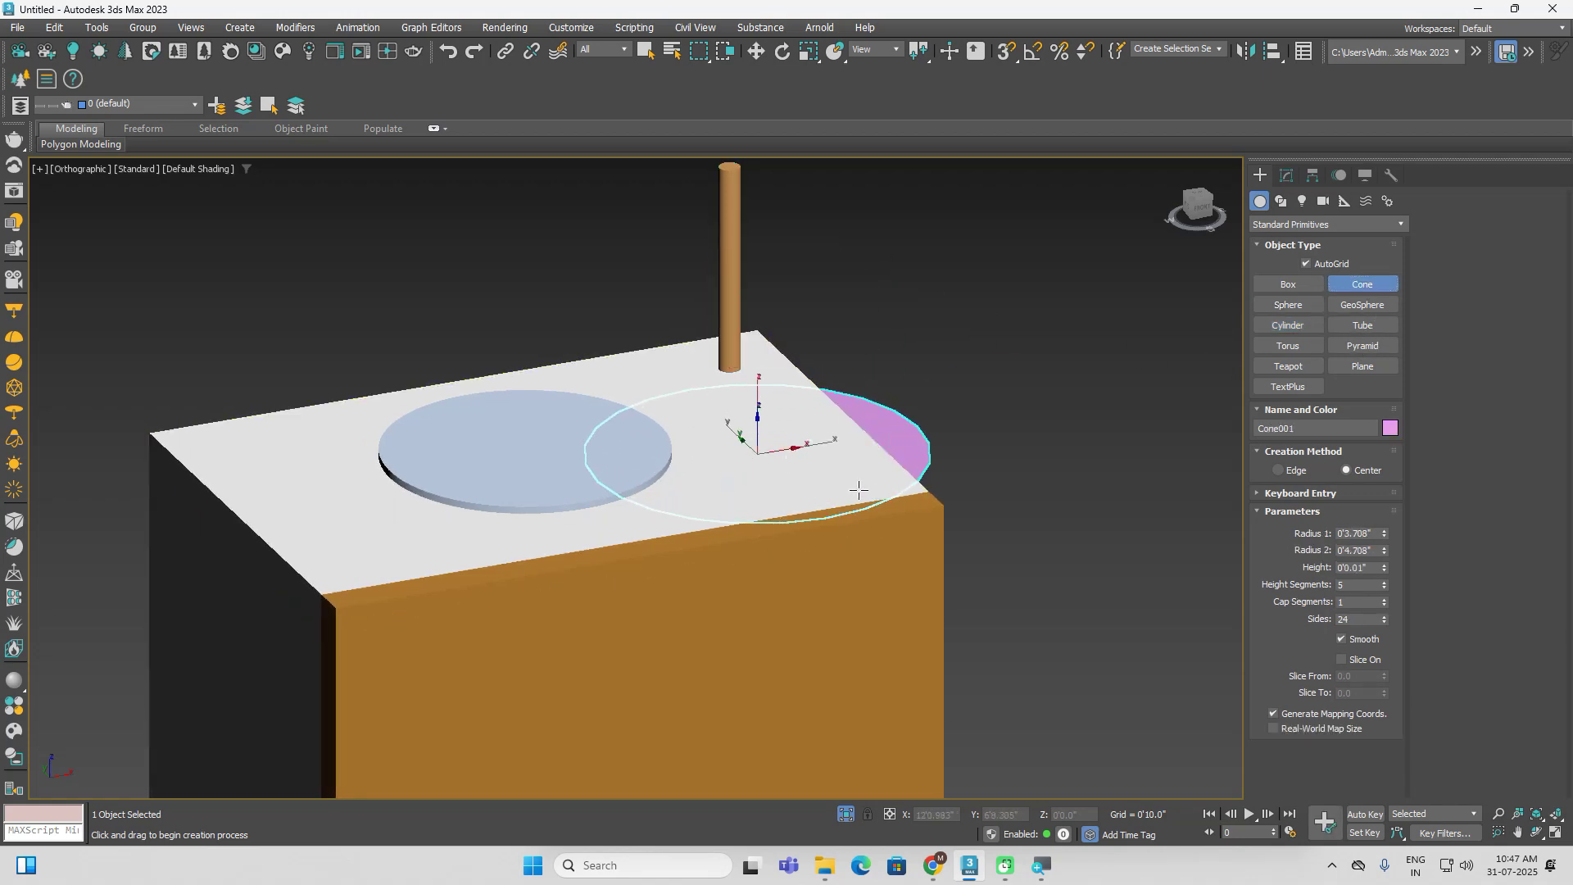
pyautogui.click(864, 259)
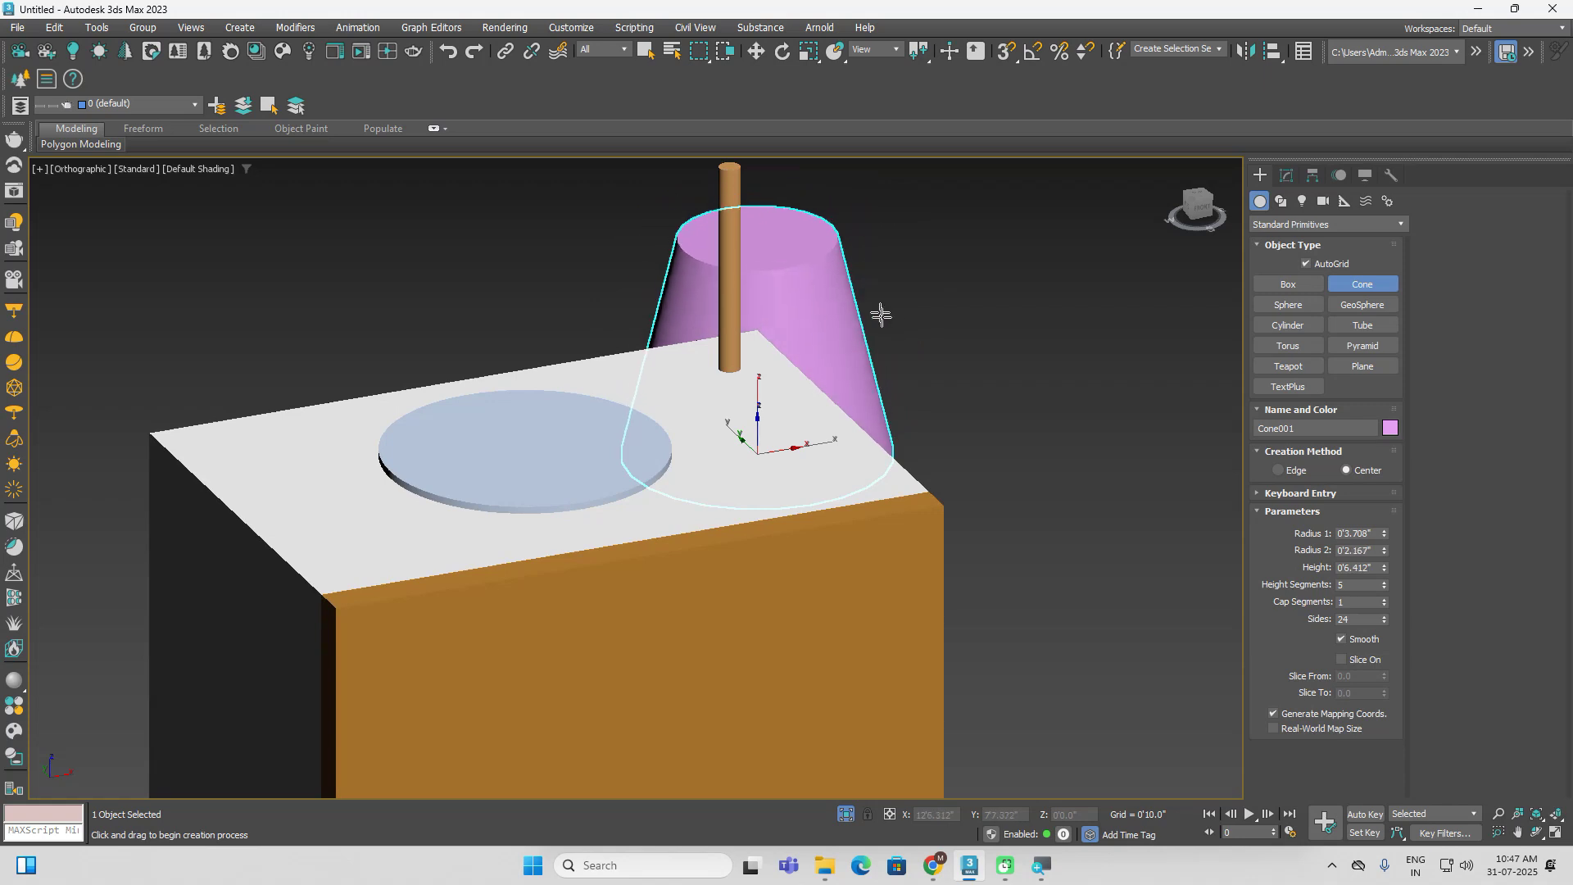
pyautogui.click(889, 358)
# Turn off smoothing on the cone to give it flat, faceted sides
pyautogui.scroll(-3, 888, 281)
pyautogui.keyDown('alt'); pyautogui.moveTo(888, 281); pyautogui.dragTo(1222, 544, button='middle'); pyautogui.keyUp('alt')
pyautogui.scroll(5, 952, 378)
pyautogui.scroll(2, 952, 378)
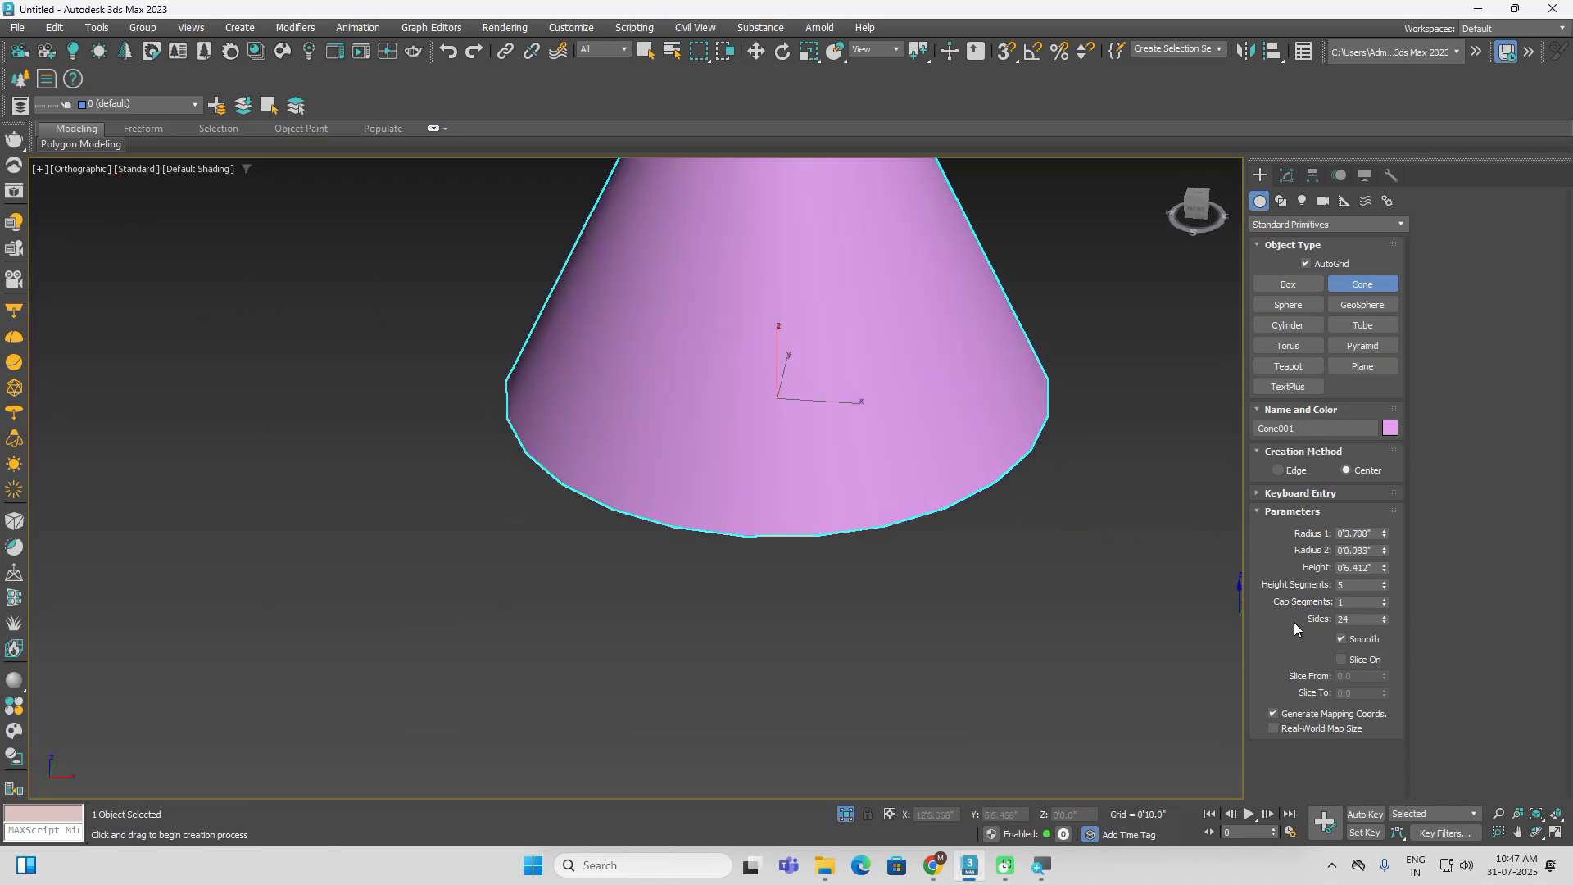
pyautogui.click(1350, 640)
pyautogui.moveTo(1011, 548); pyautogui.dragTo(993, 641, button='middle')
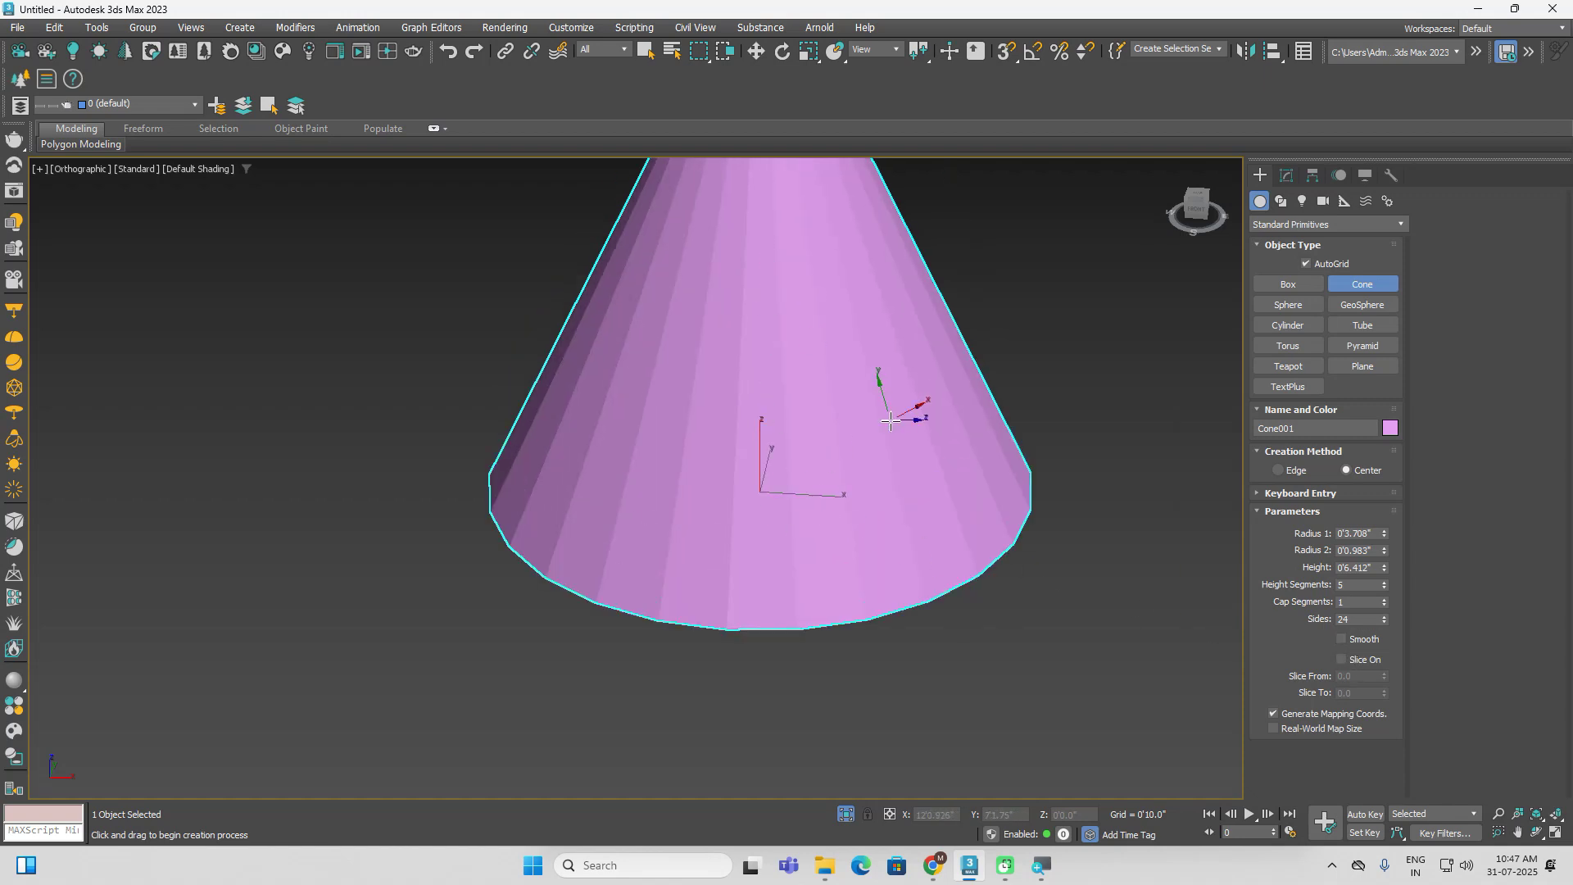
# Refine the cone to 49 sides, radii of about 3.9" and 0.95", and a height of 8"
pyautogui.moveTo(890, 421); pyautogui.dragTo(902, 499, button='middle')
pyautogui.moveTo(1379, 621); pyautogui.dragTo(1381, 600)
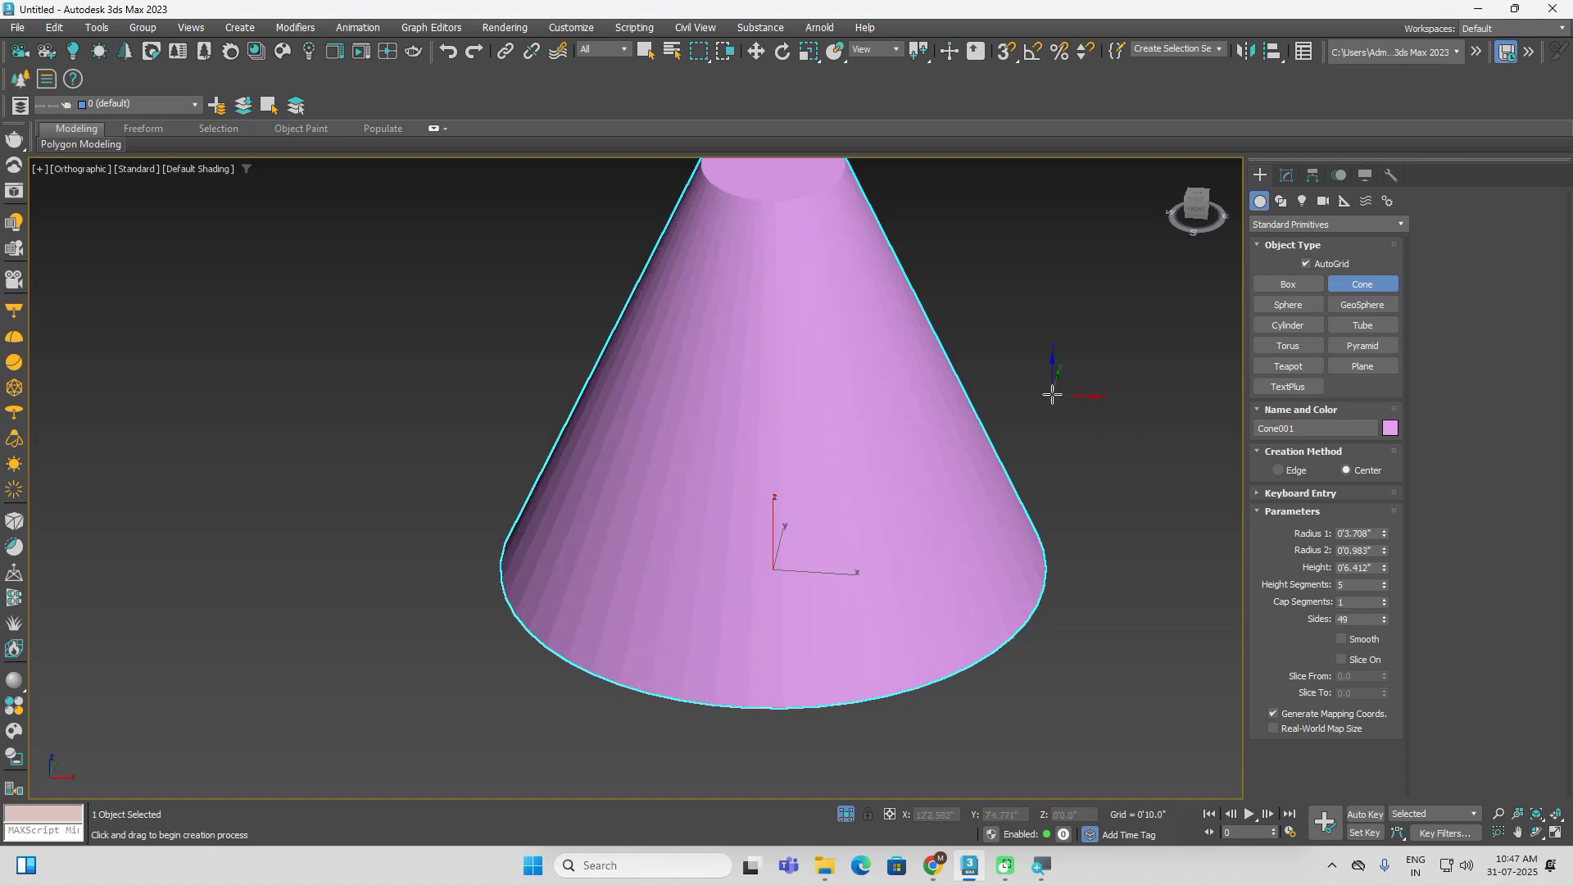
pyautogui.scroll(-2, 1049, 390)
pyautogui.moveTo(1383, 534); pyautogui.dragTo(1379, 565)
pyautogui.write('8')
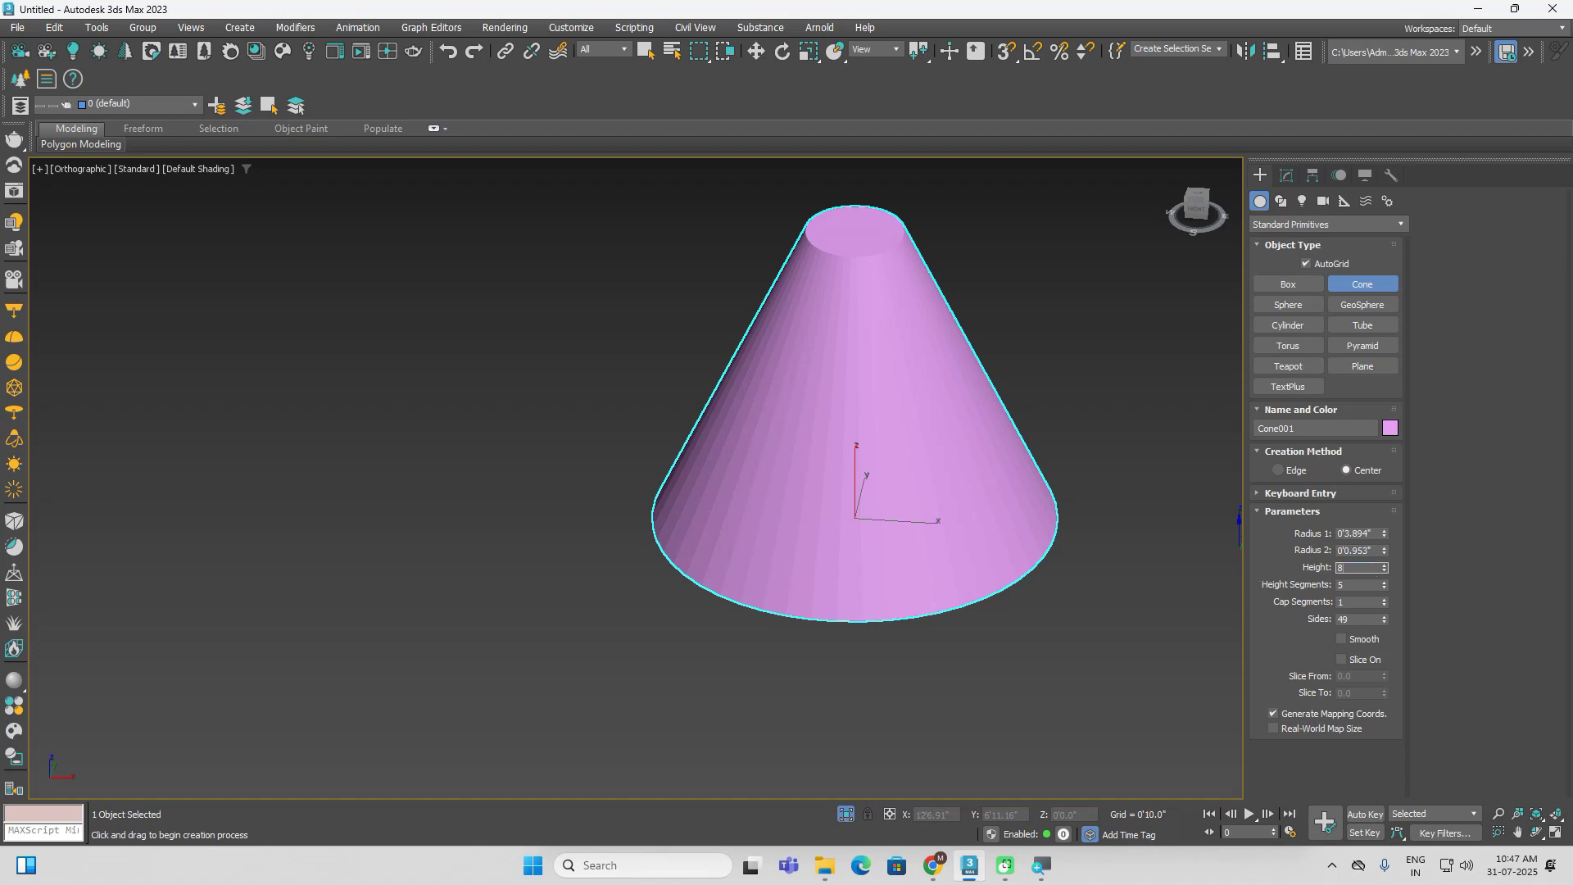
pyautogui.press('Return')
pyautogui.scroll(-4, 1103, 551)
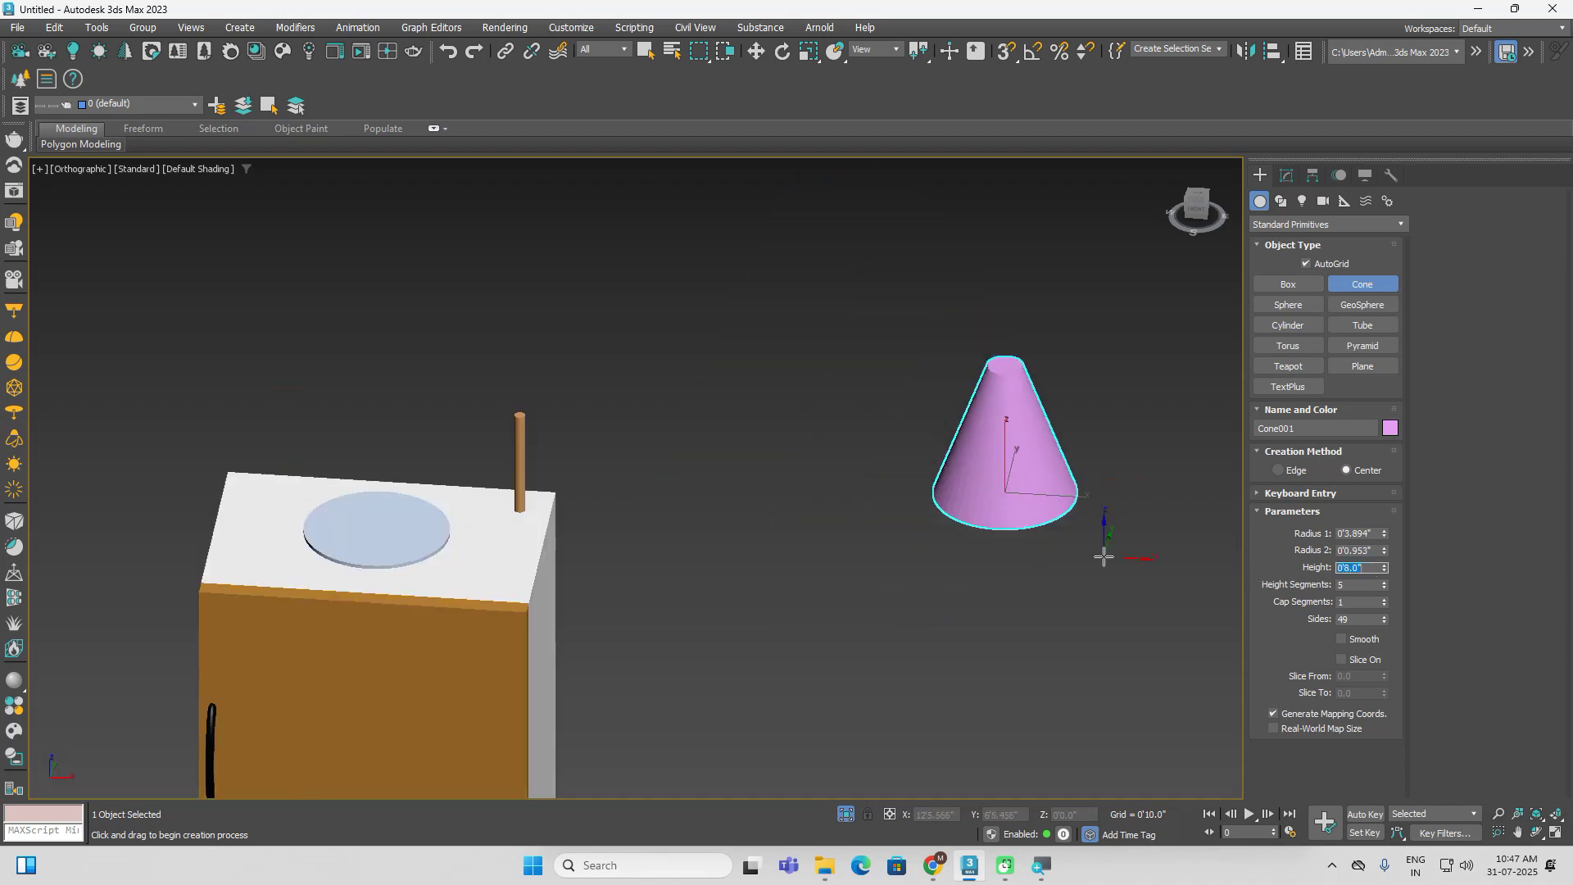
# Align the thin upright cylinder to the flat cylinder in X, Y and Z, pivot point to pivot point
pyautogui.press('e')
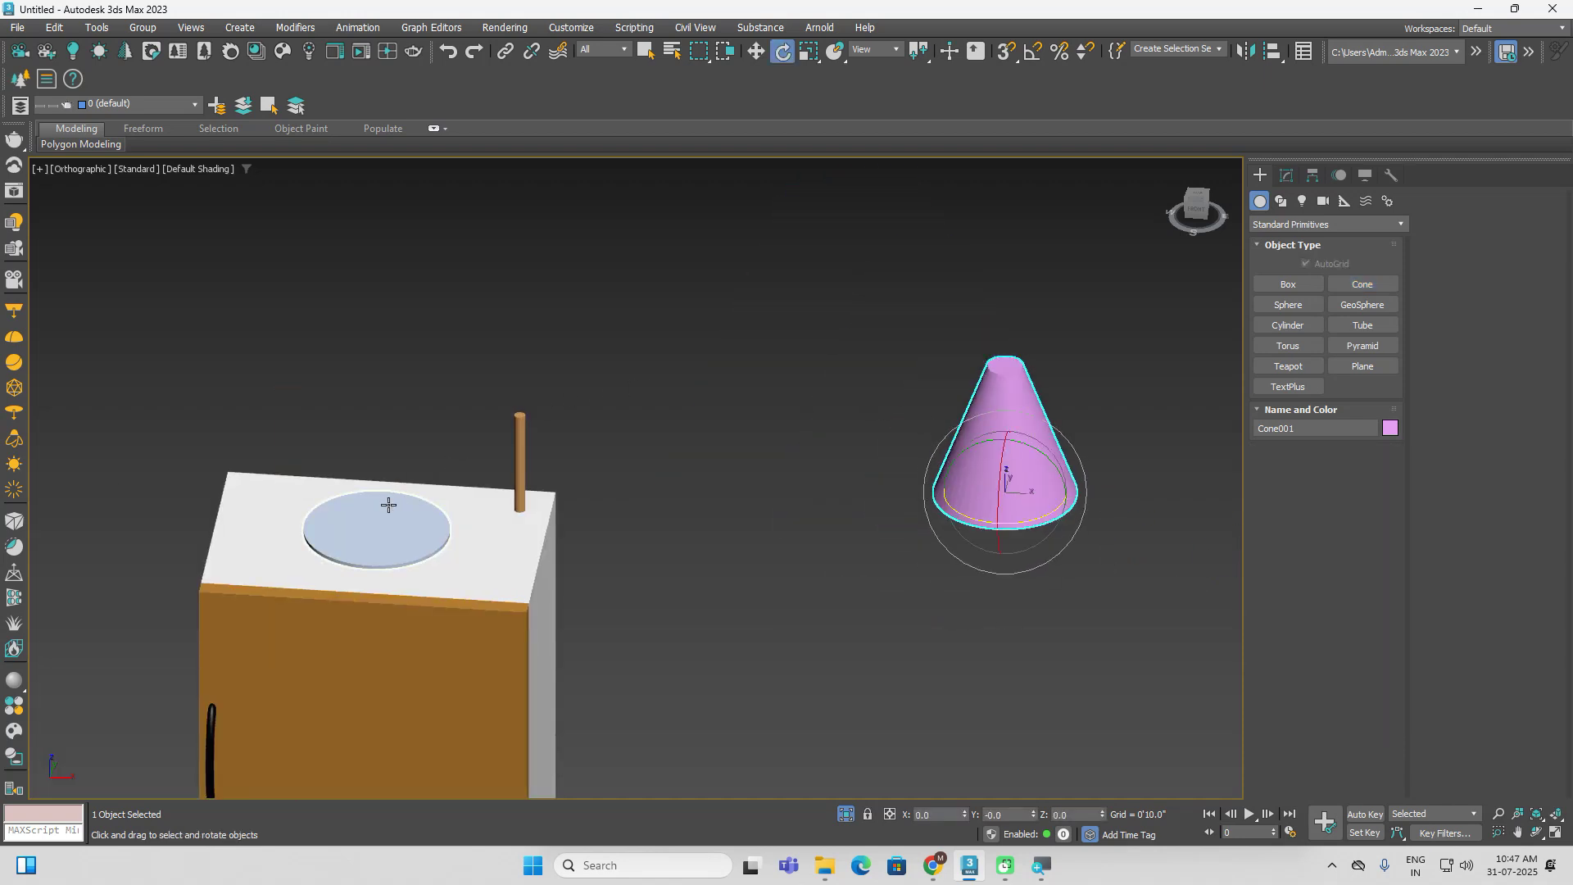
pyautogui.moveTo(388, 504); pyautogui.dragTo(503, 455, button='middle')
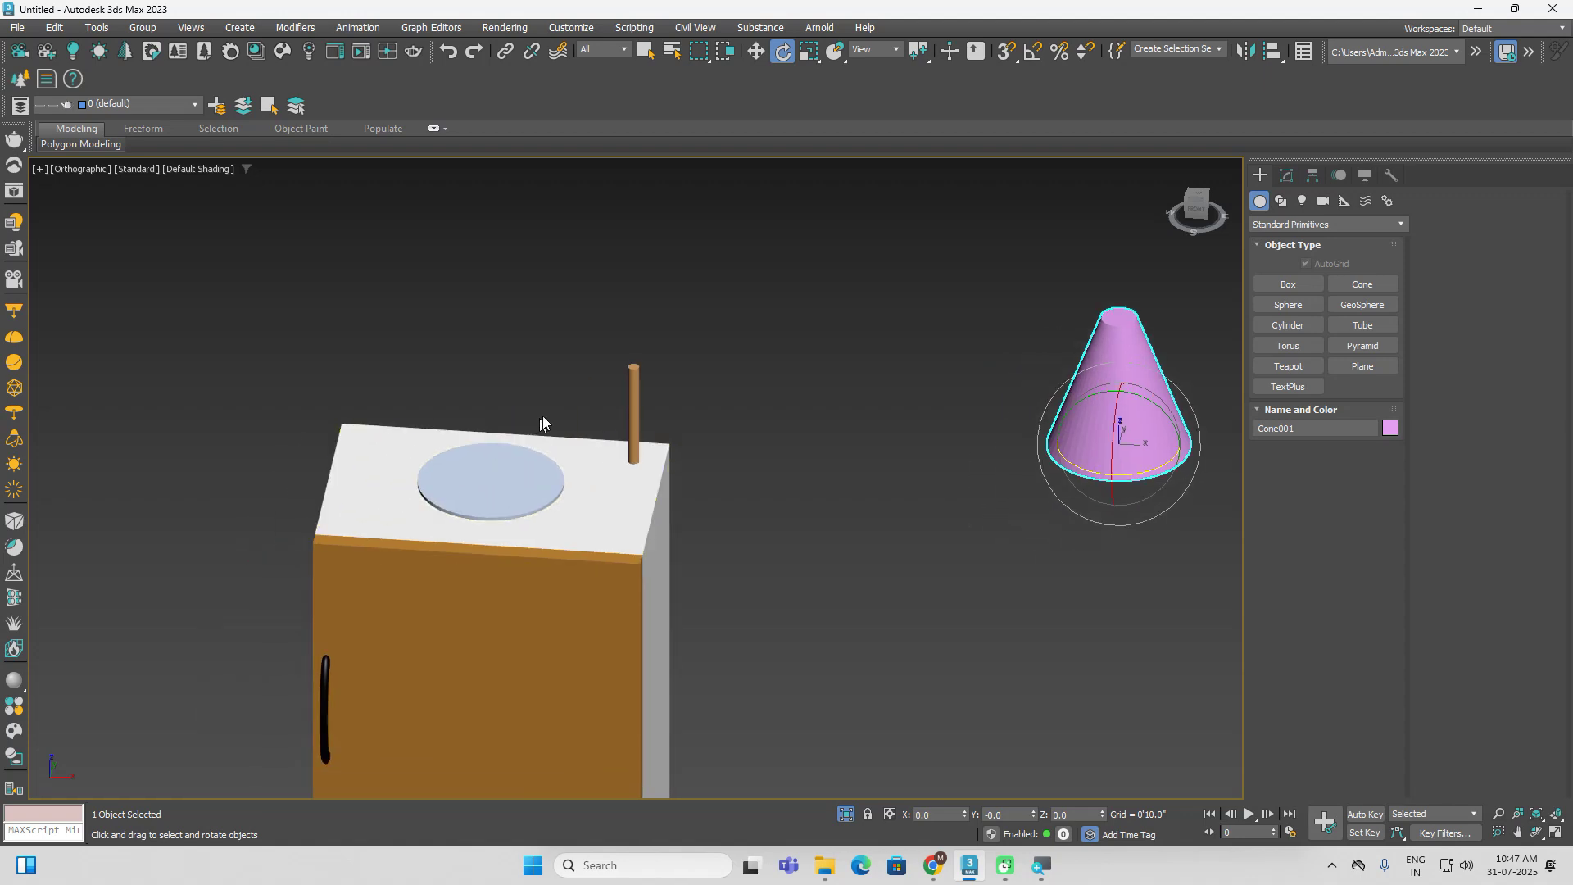
pyautogui.click(635, 385)
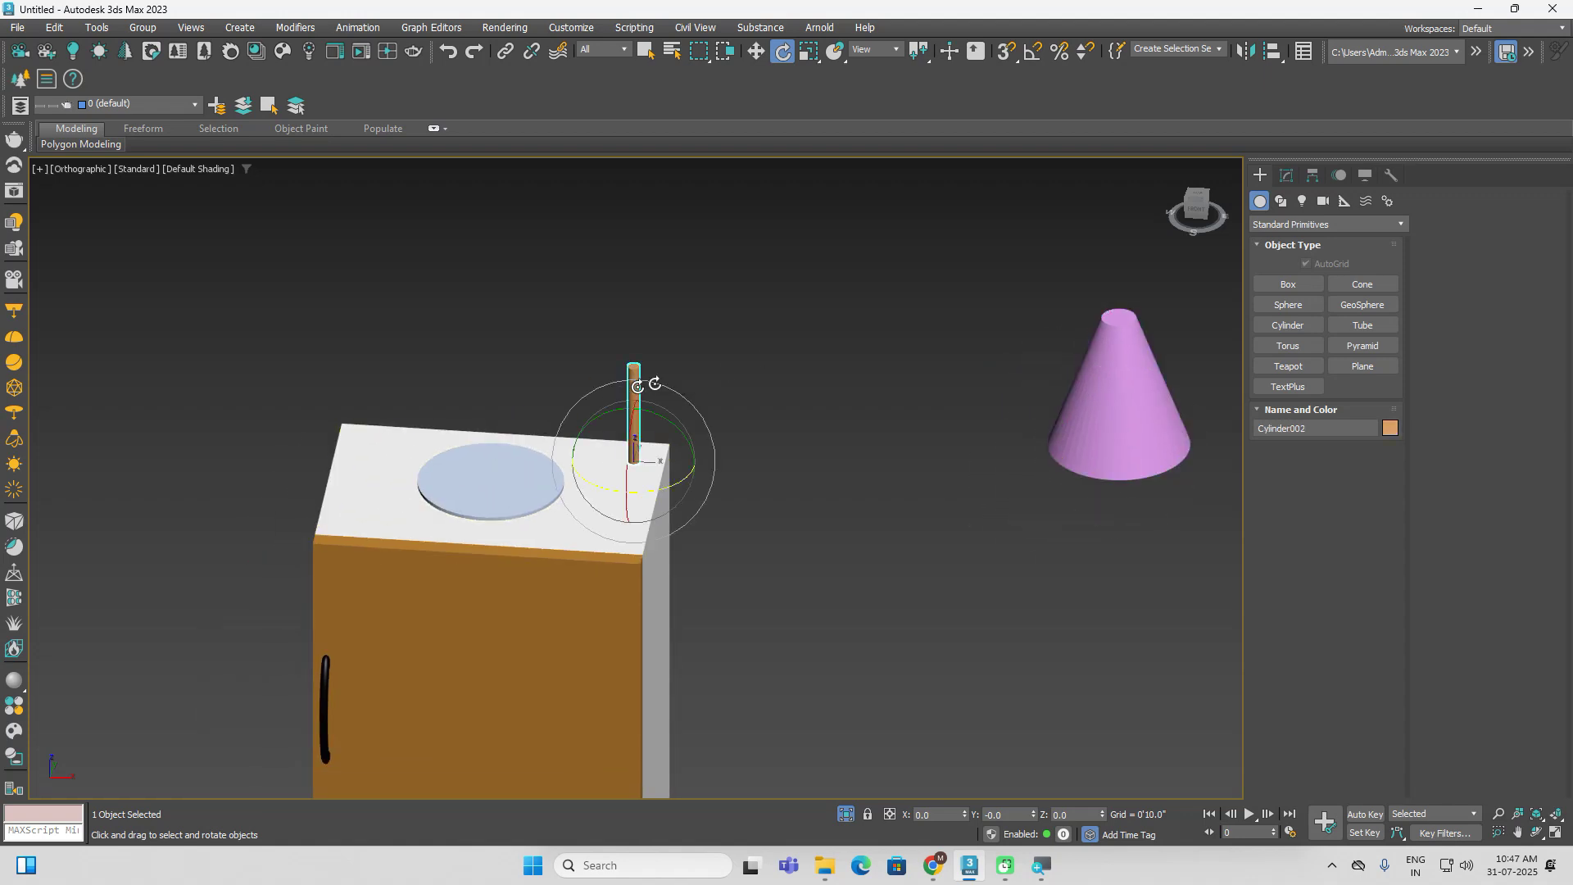
pyautogui.click(1274, 58)
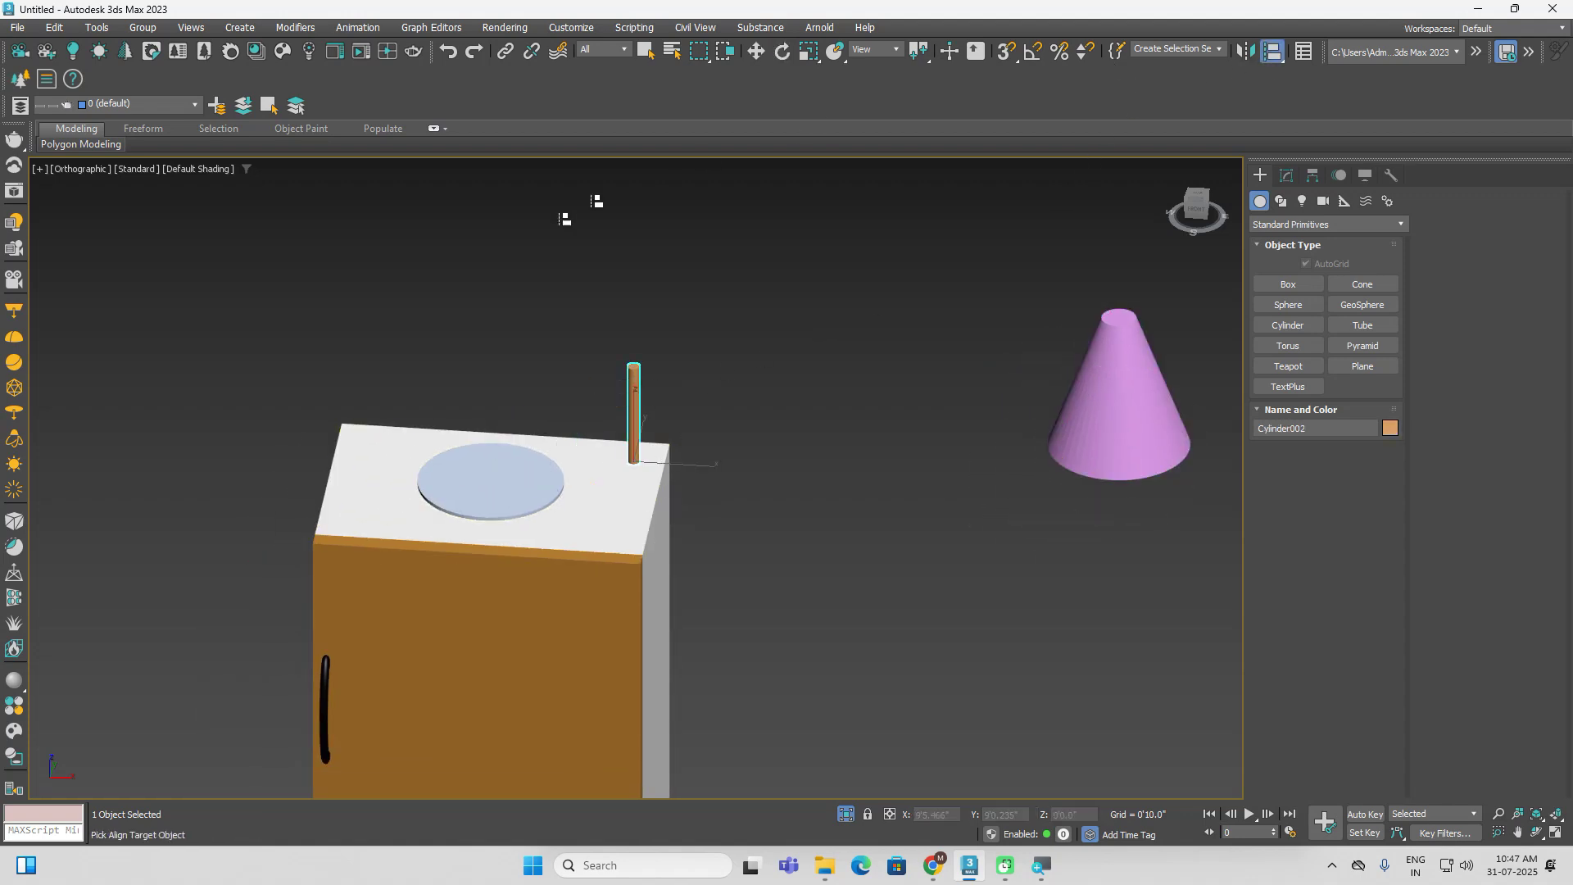
pyautogui.click(491, 471)
pyautogui.click(492, 471)
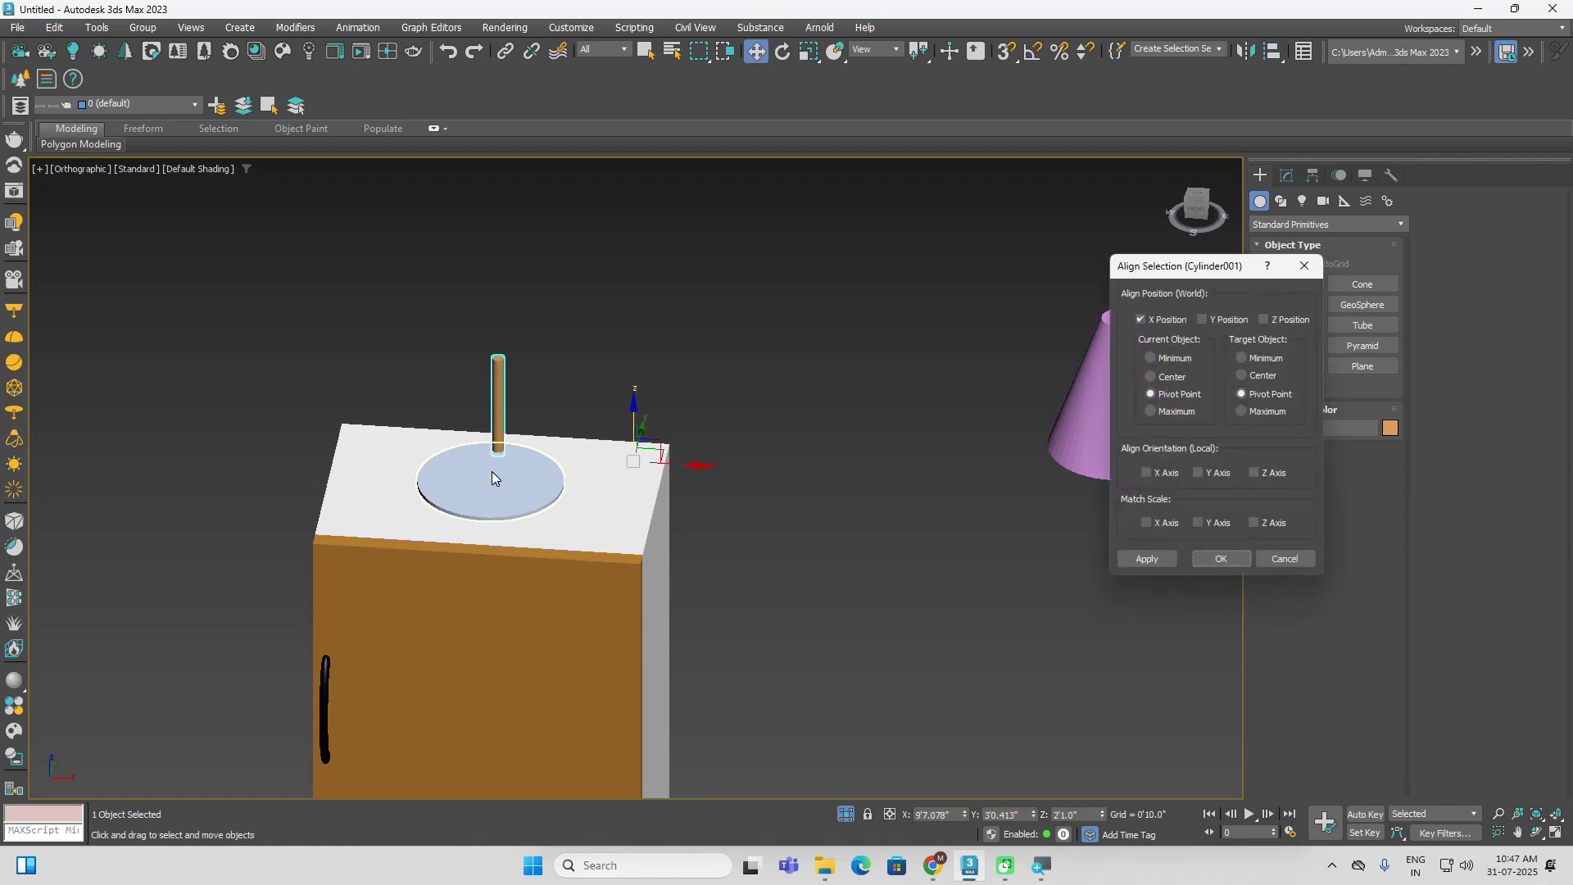
pyautogui.click(1231, 327)
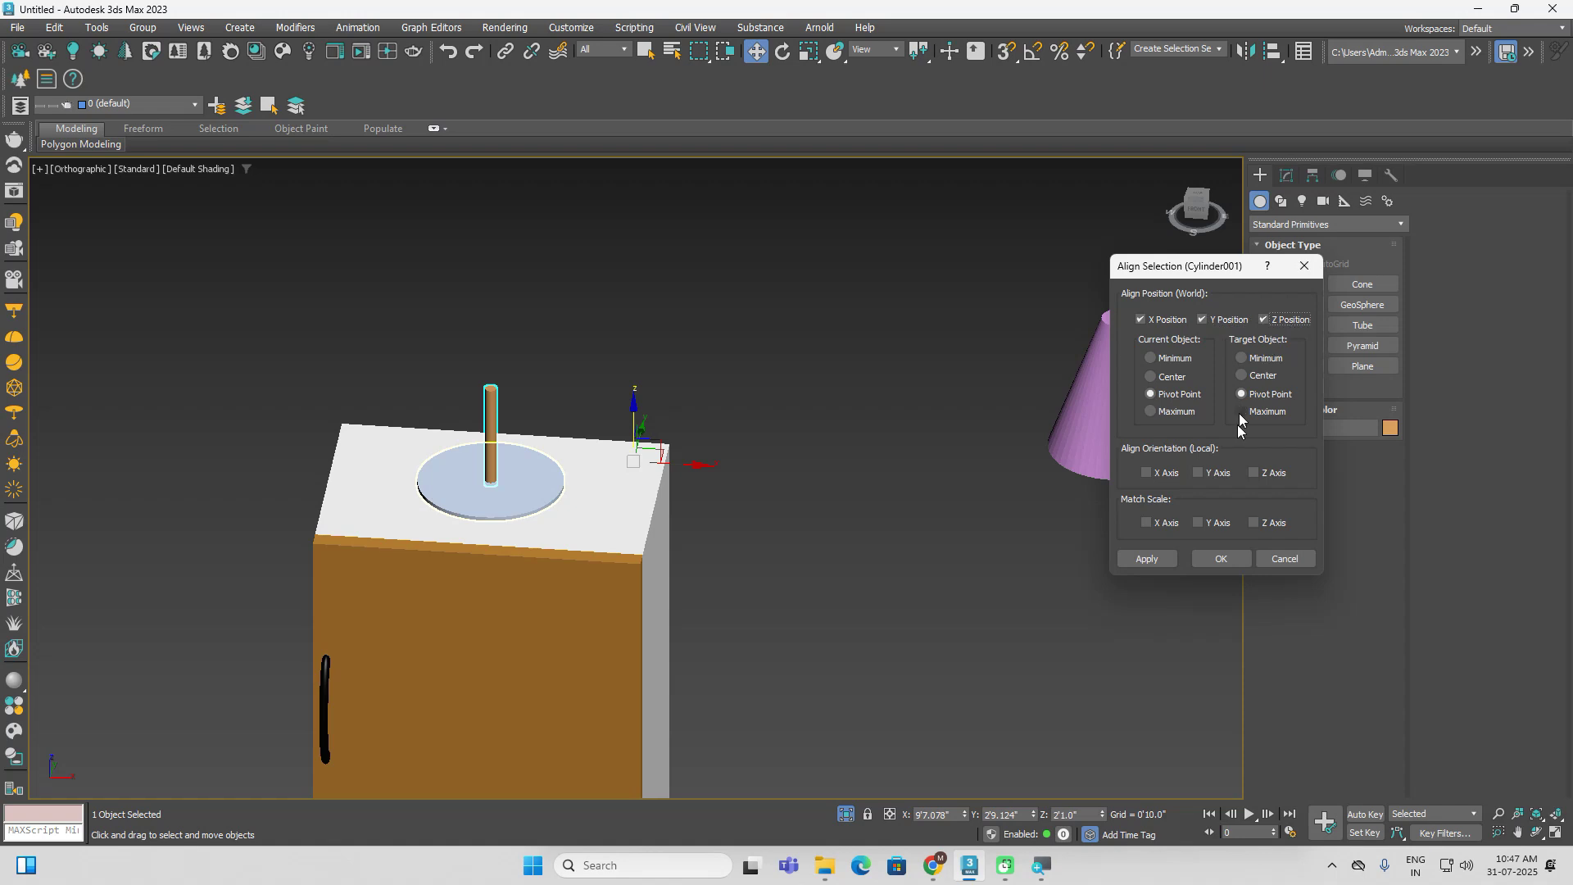
pyautogui.click(1220, 558)
pyautogui.click(1099, 560)
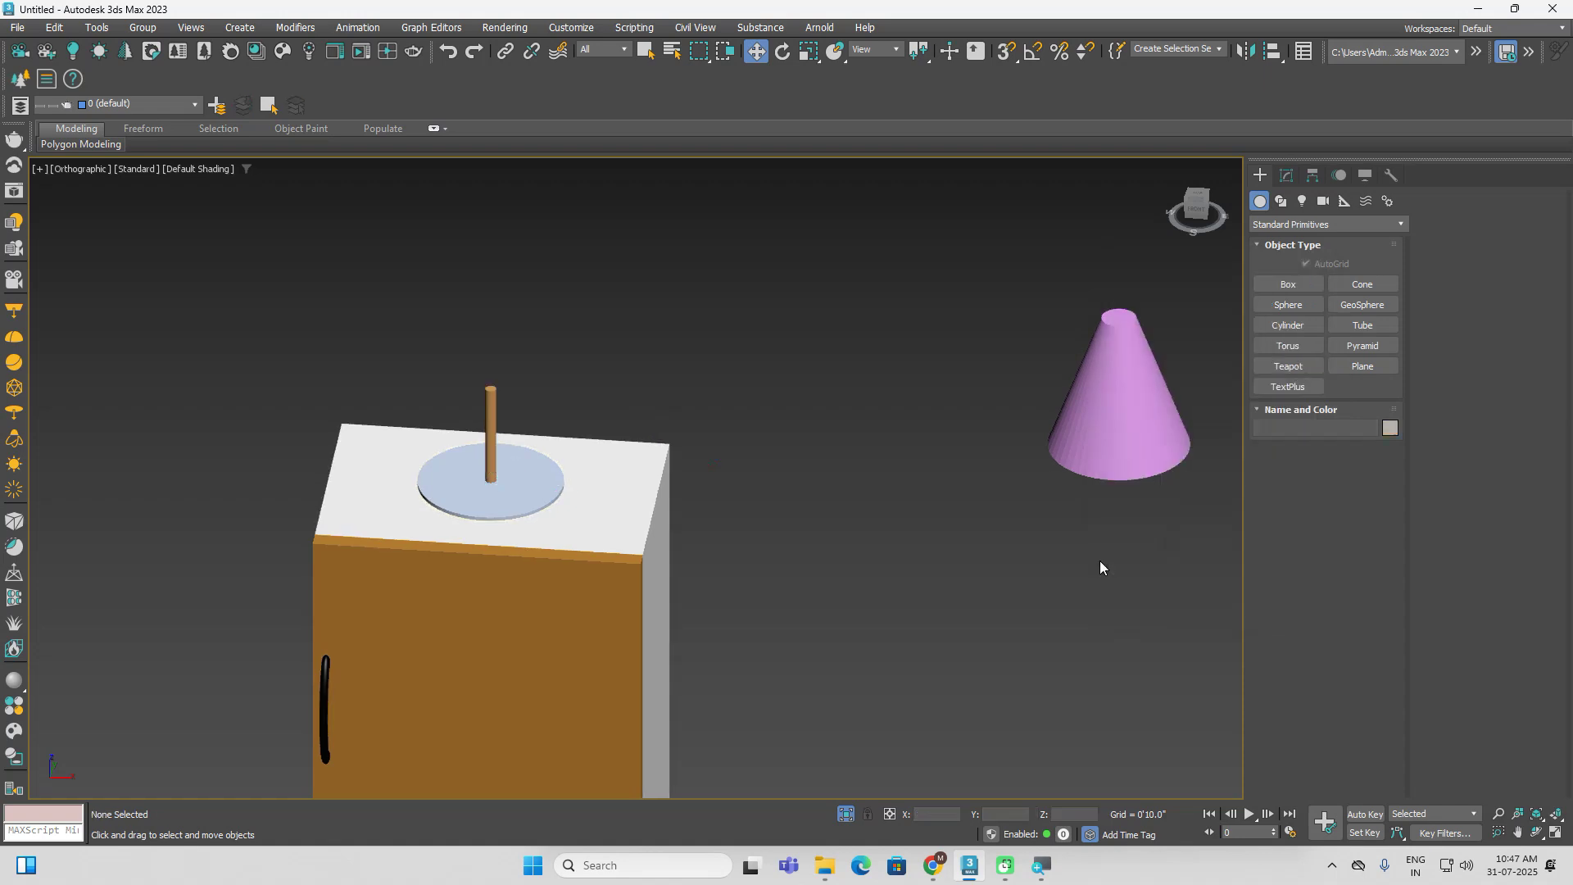
# Align the cone to the thin cylinder in X, Y and Z, pivot point to pivot point
pyautogui.click(1108, 374)
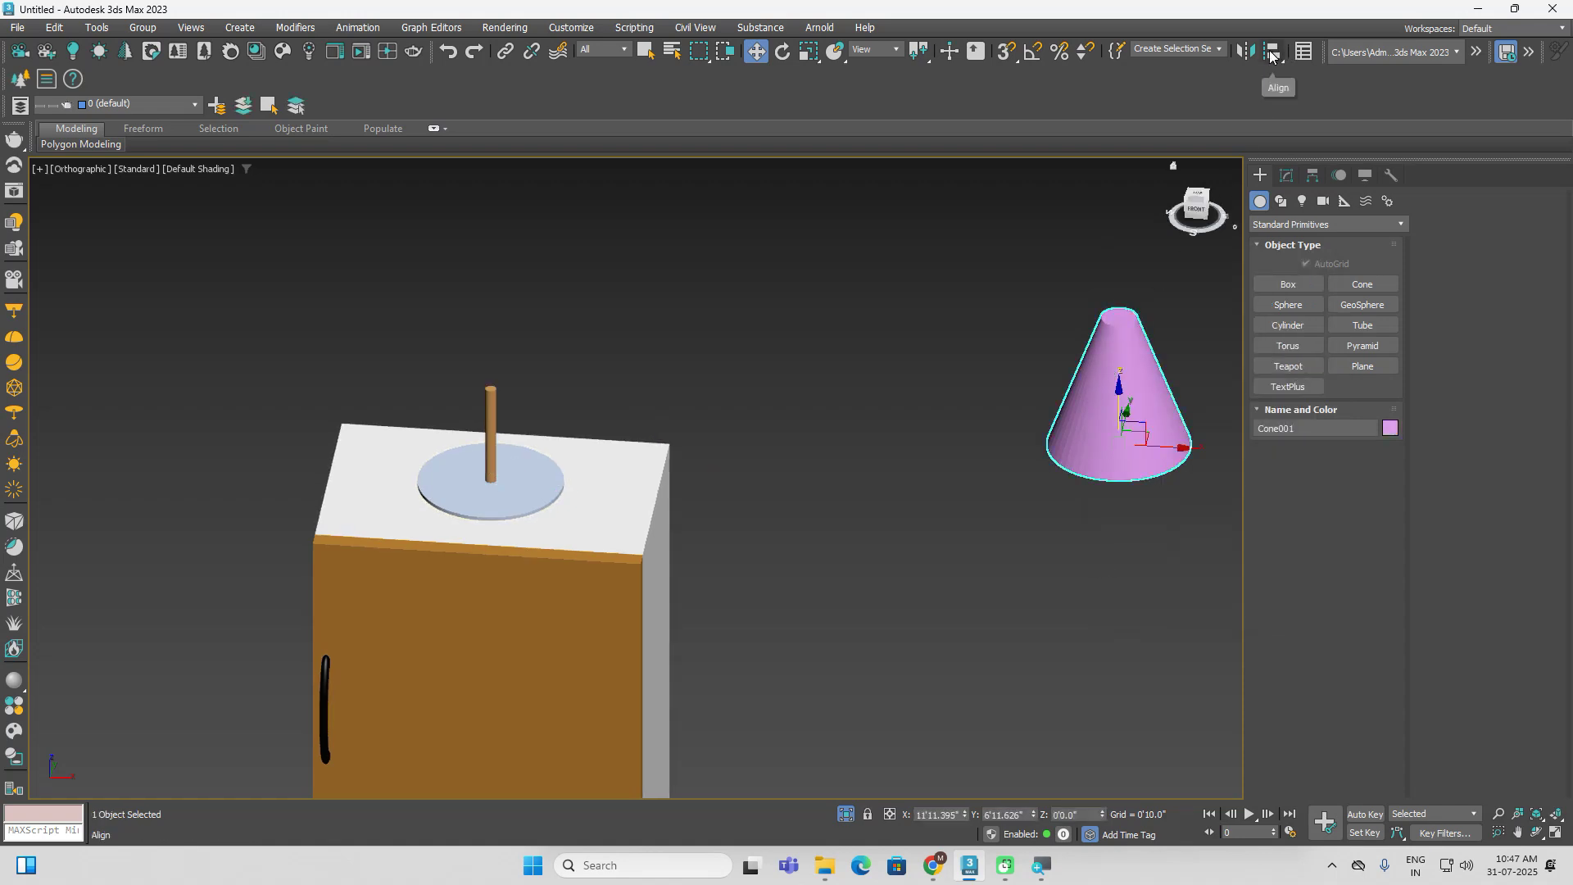
pyautogui.click(1270, 54)
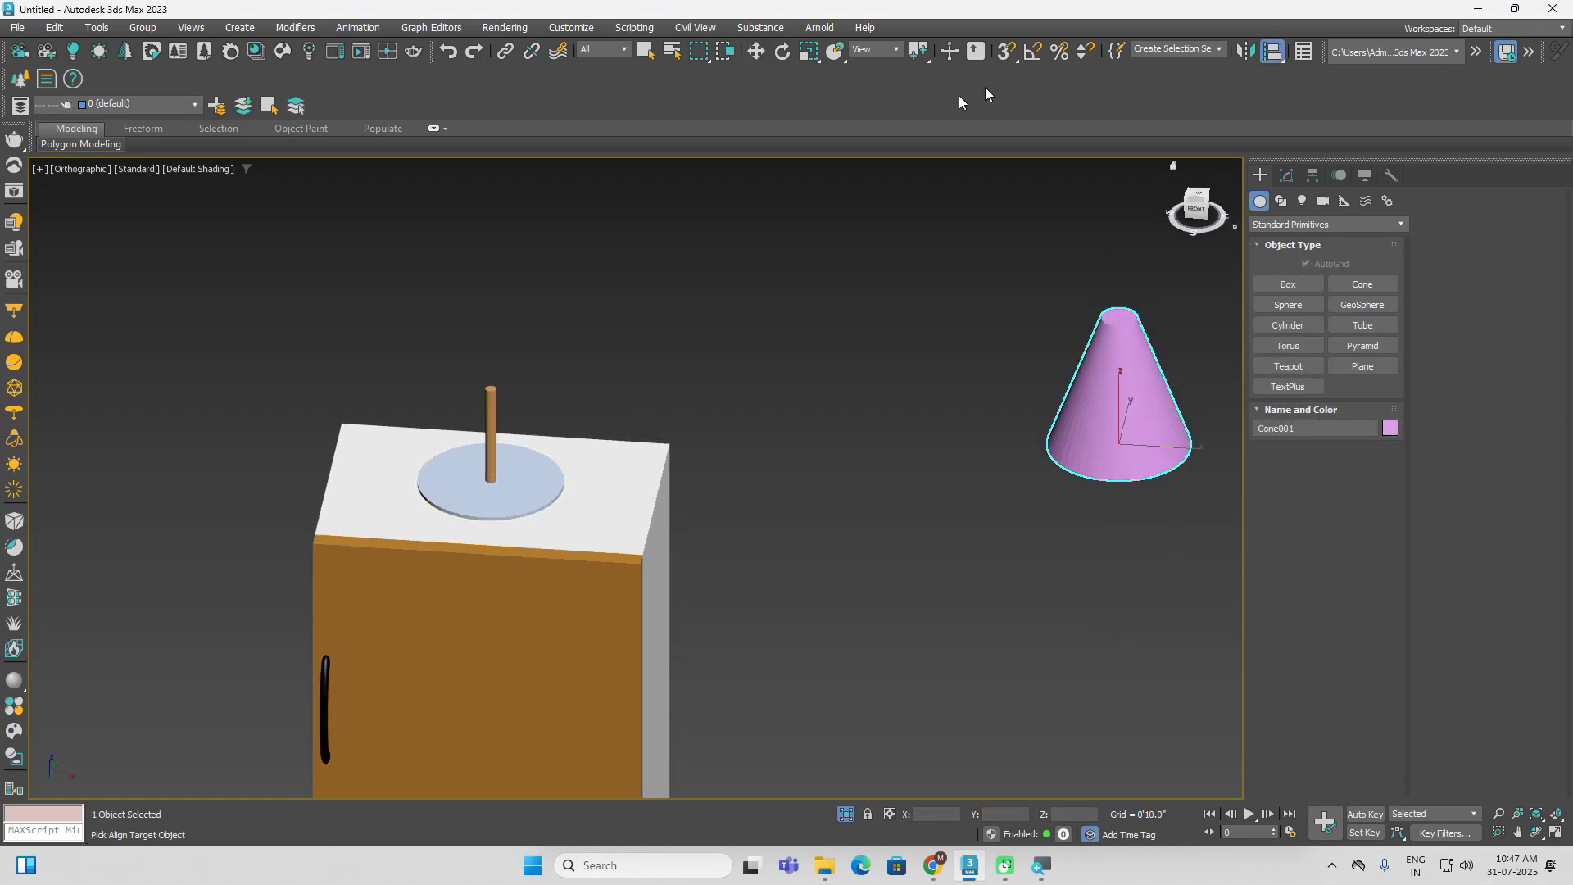
pyautogui.click(489, 394)
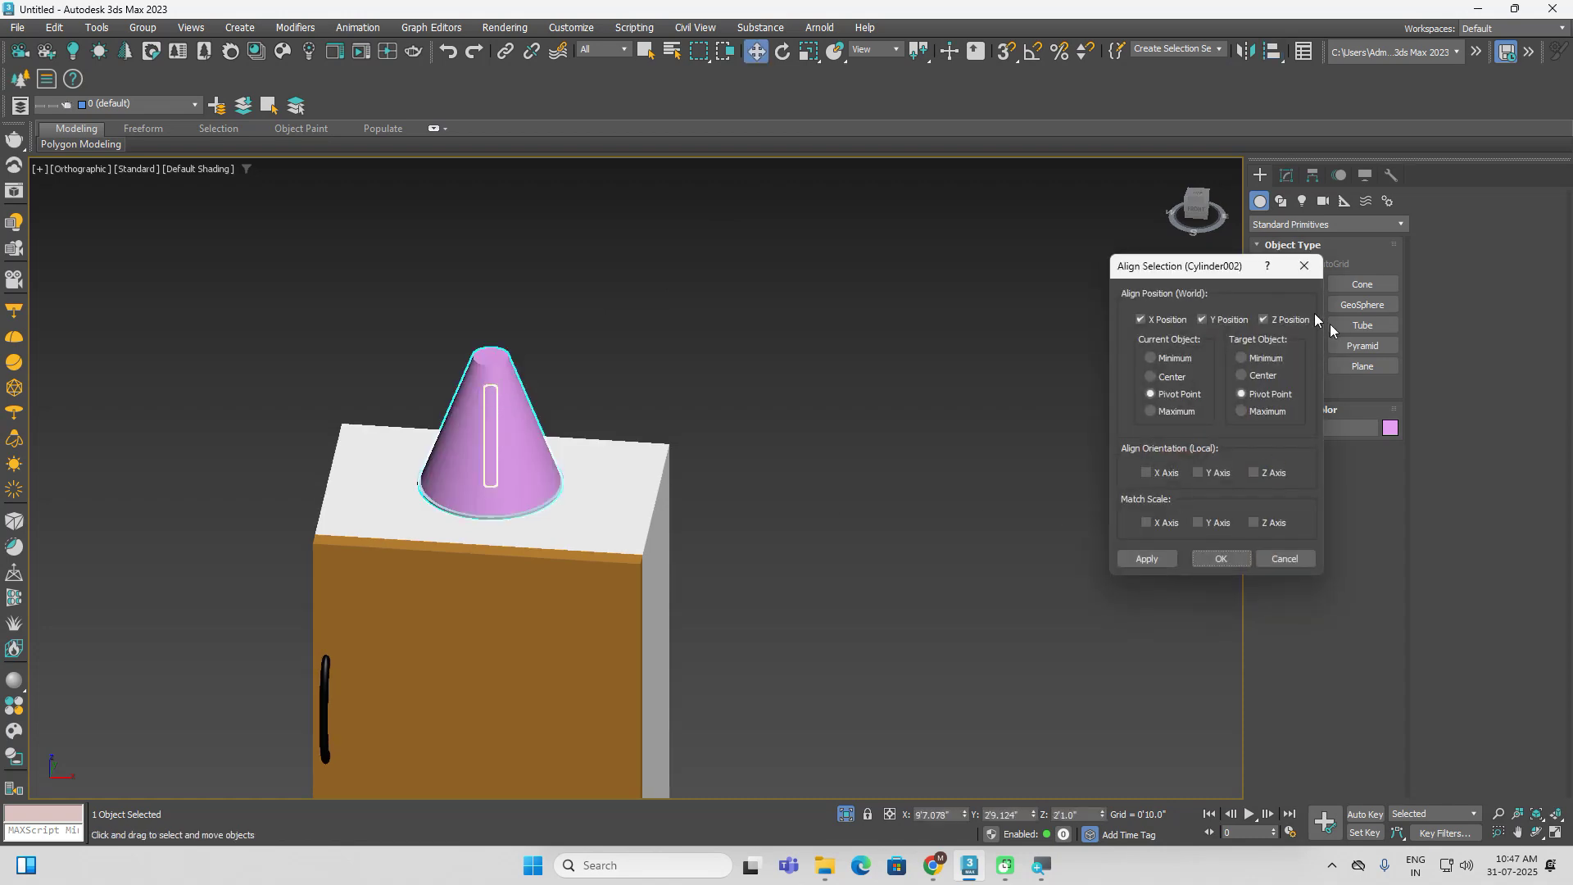
pyautogui.click(1220, 558)
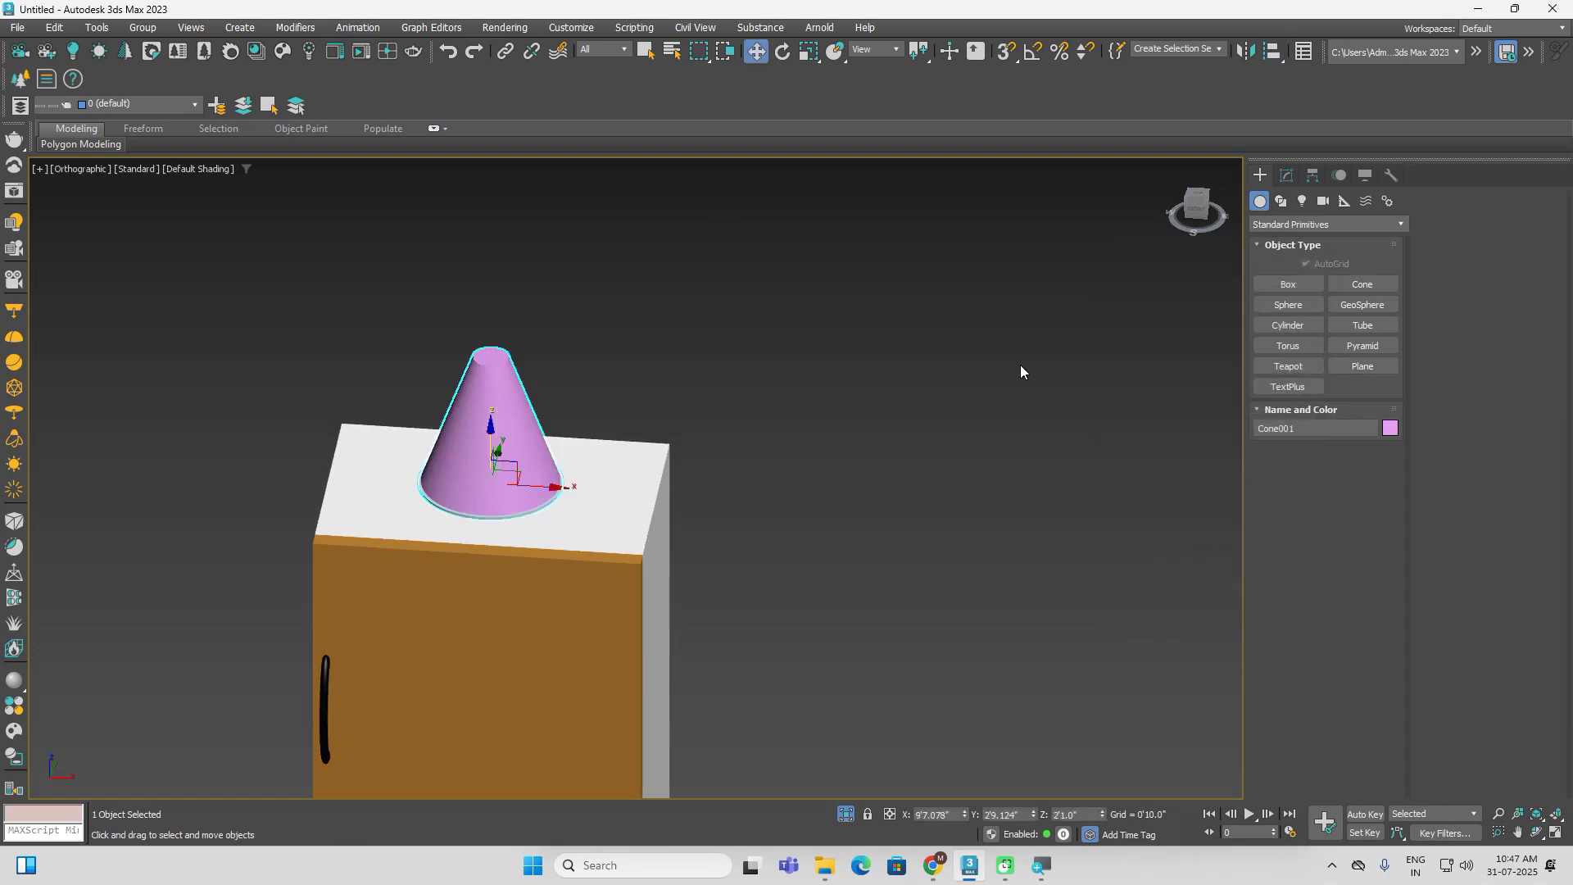
# Show the lamp parts from the front in wireframe display
pyautogui.click(1020, 365)
pyautogui.click(1193, 214)
pyautogui.click(797, 407)
pyautogui.moveTo(831, 352); pyautogui.dragTo(840, 417, button='middle')
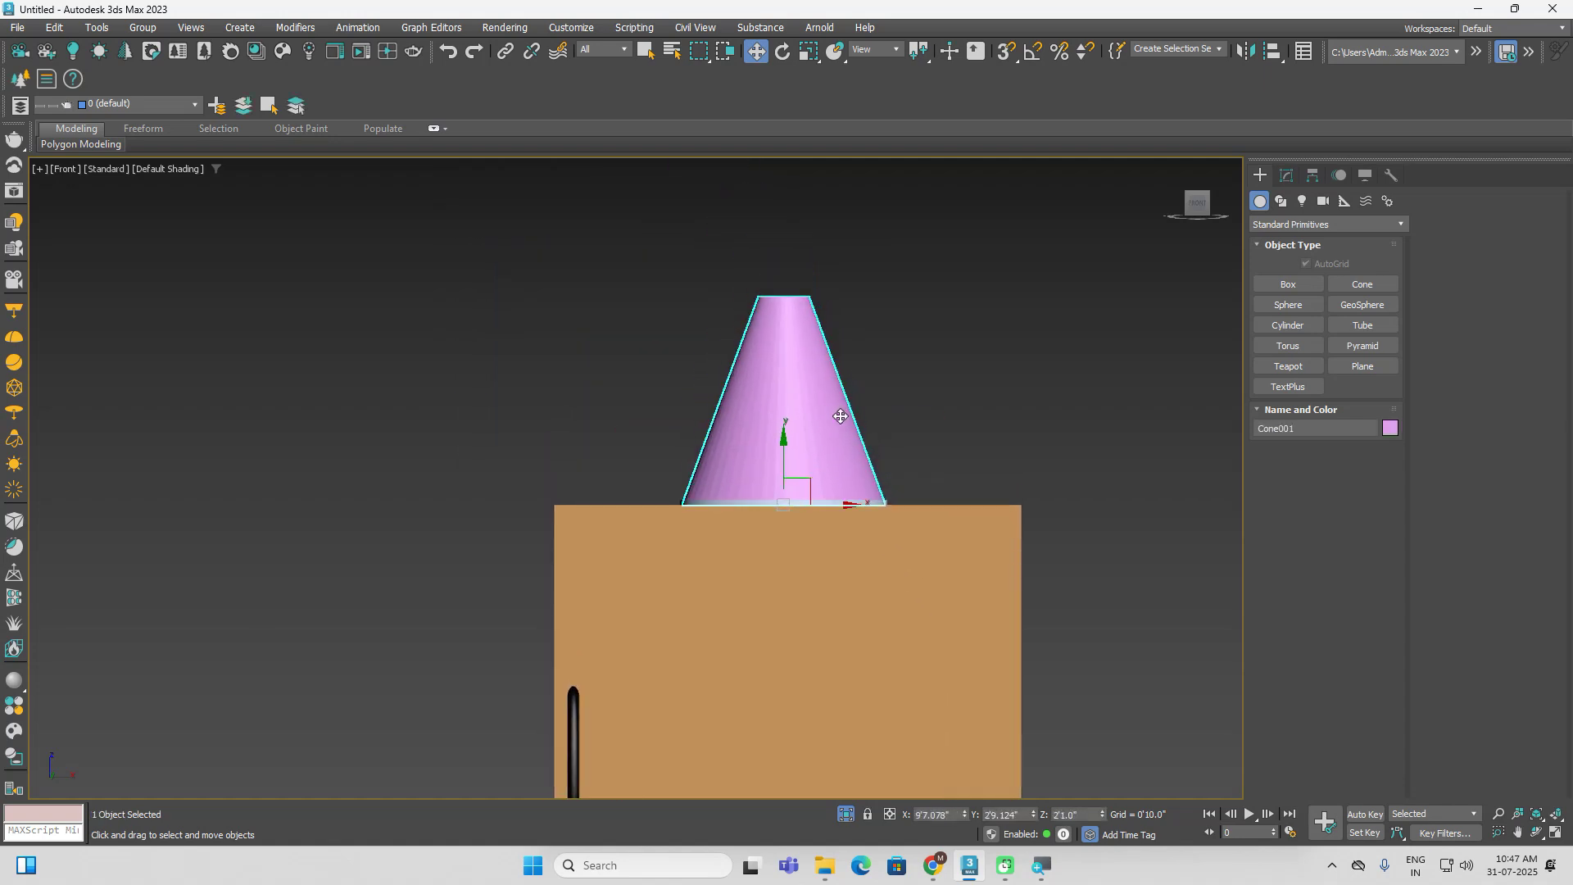
pyautogui.press('F3')
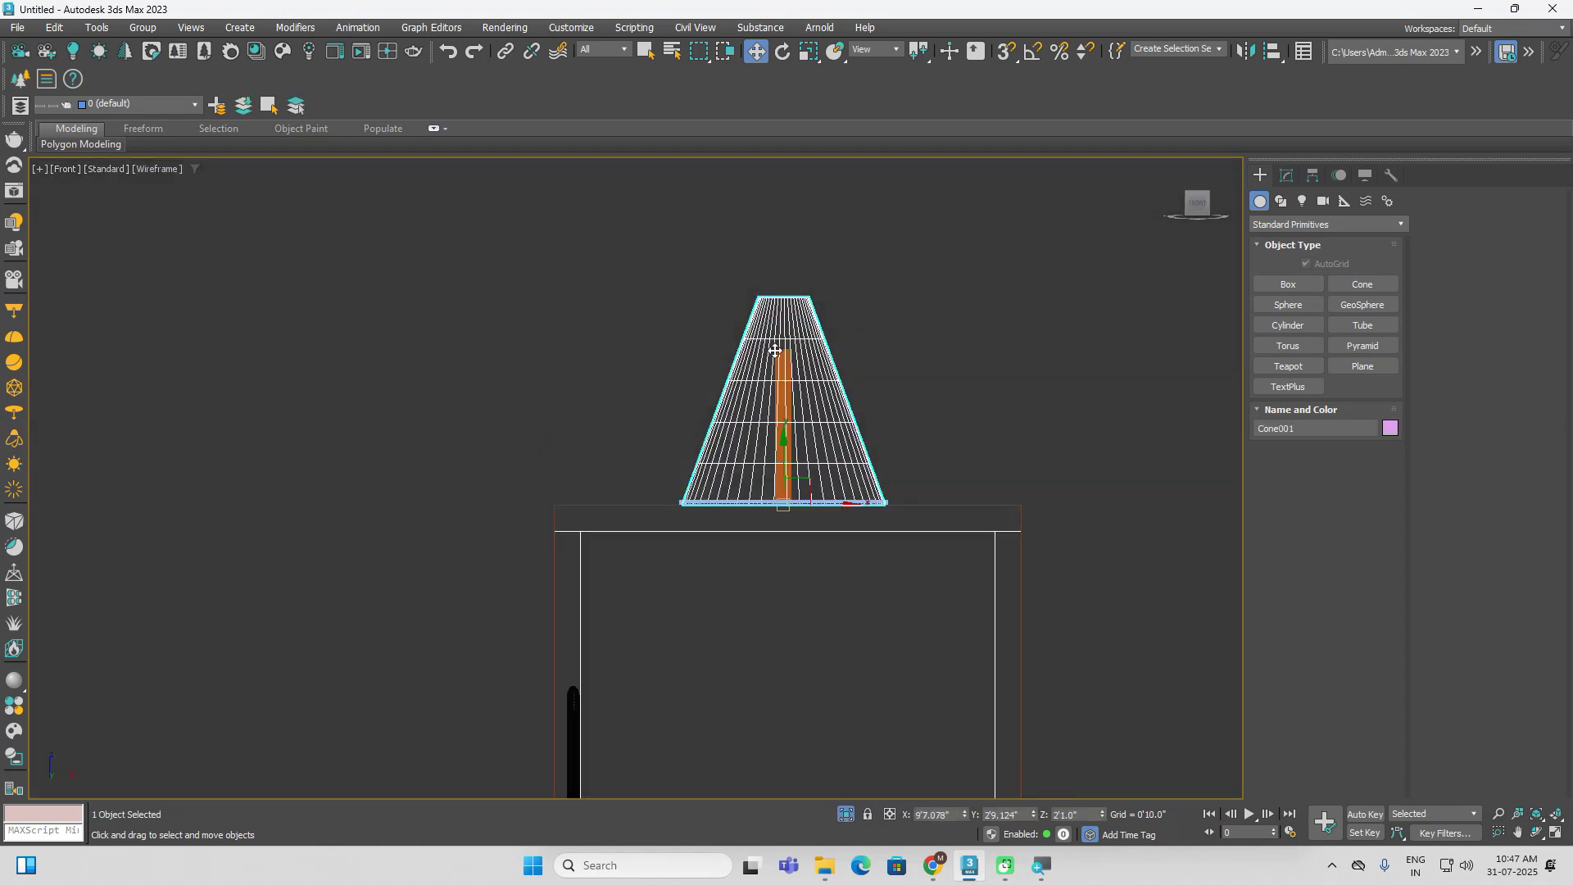
# Try to raise the cone along the thin cylinder freehand, and switch coordinate entry to offset mode for a relative move
pyautogui.moveTo(781, 450); pyautogui.dragTo(802, 334)
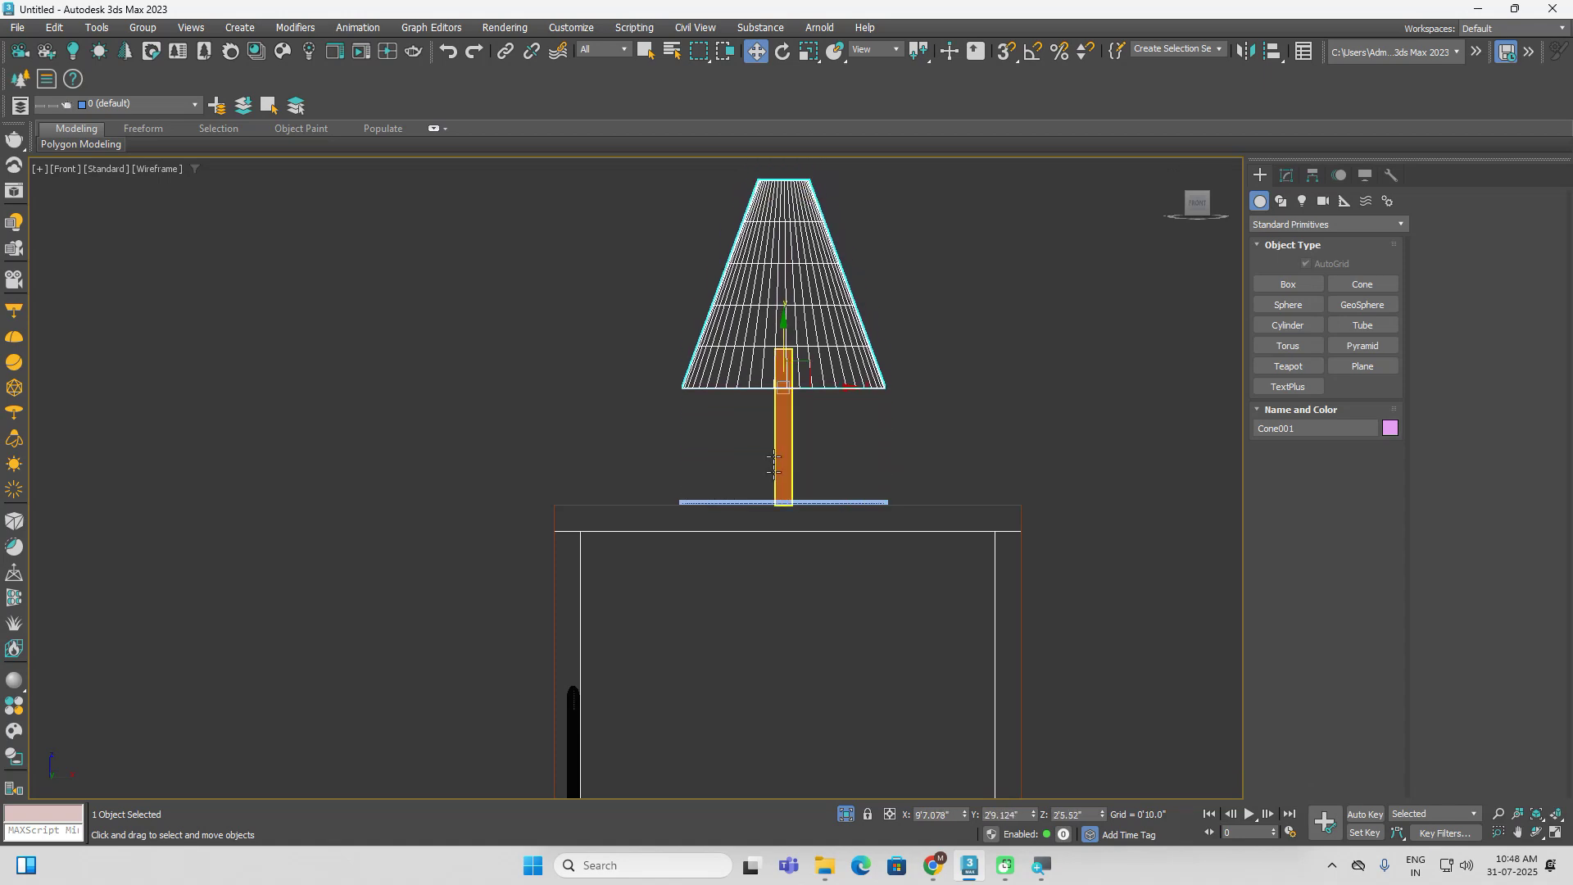
pyautogui.hotkey('ctrl', 'z')
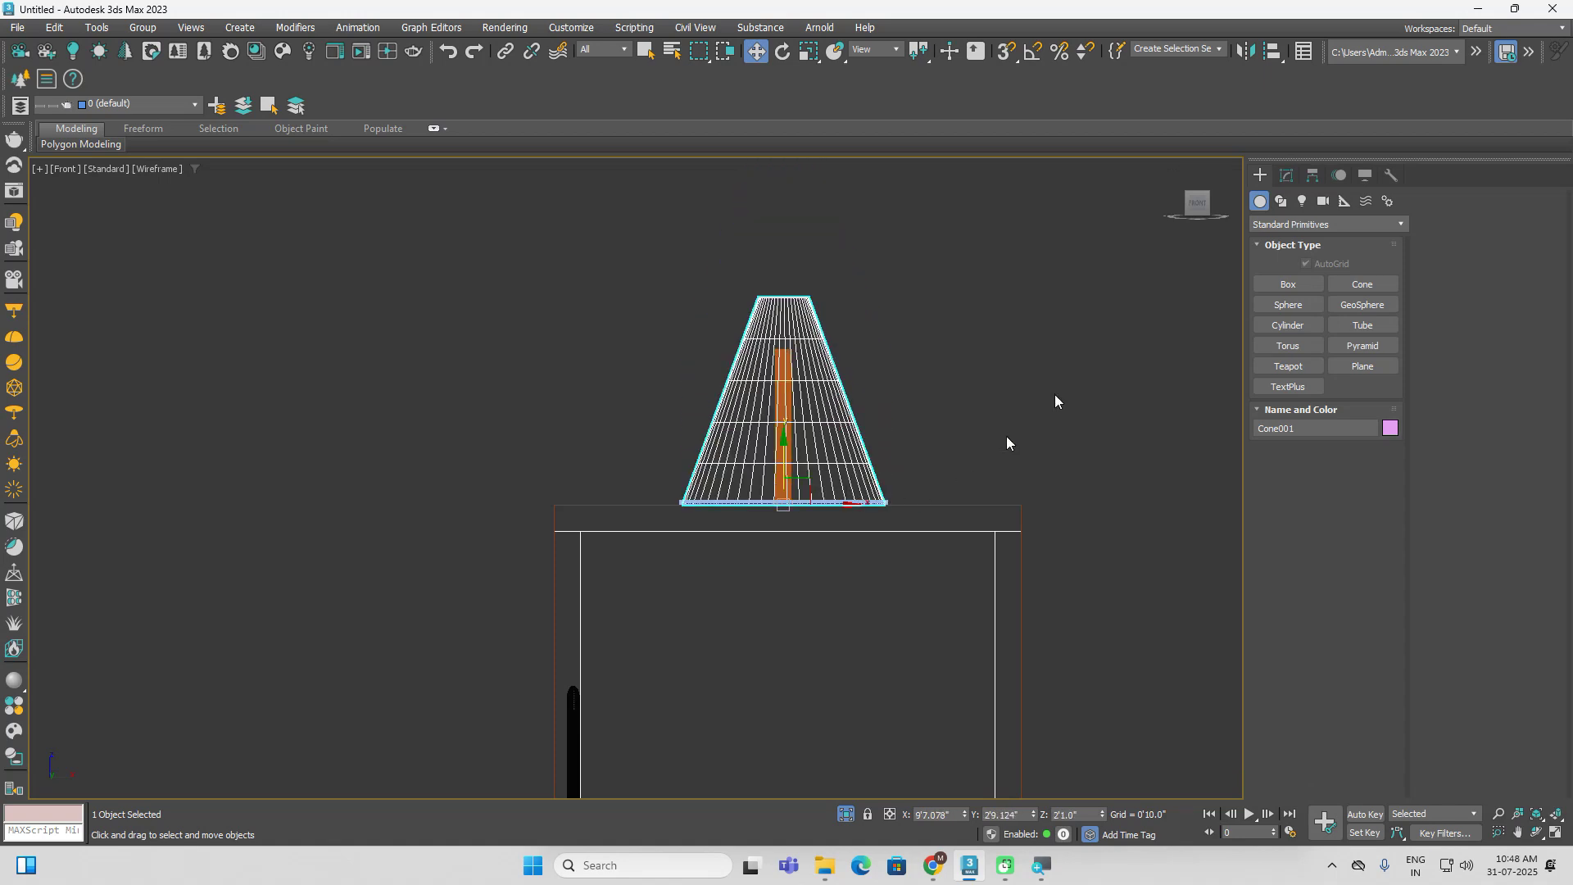
pyautogui.moveTo(1201, 206); pyautogui.dragTo(1192, 226)
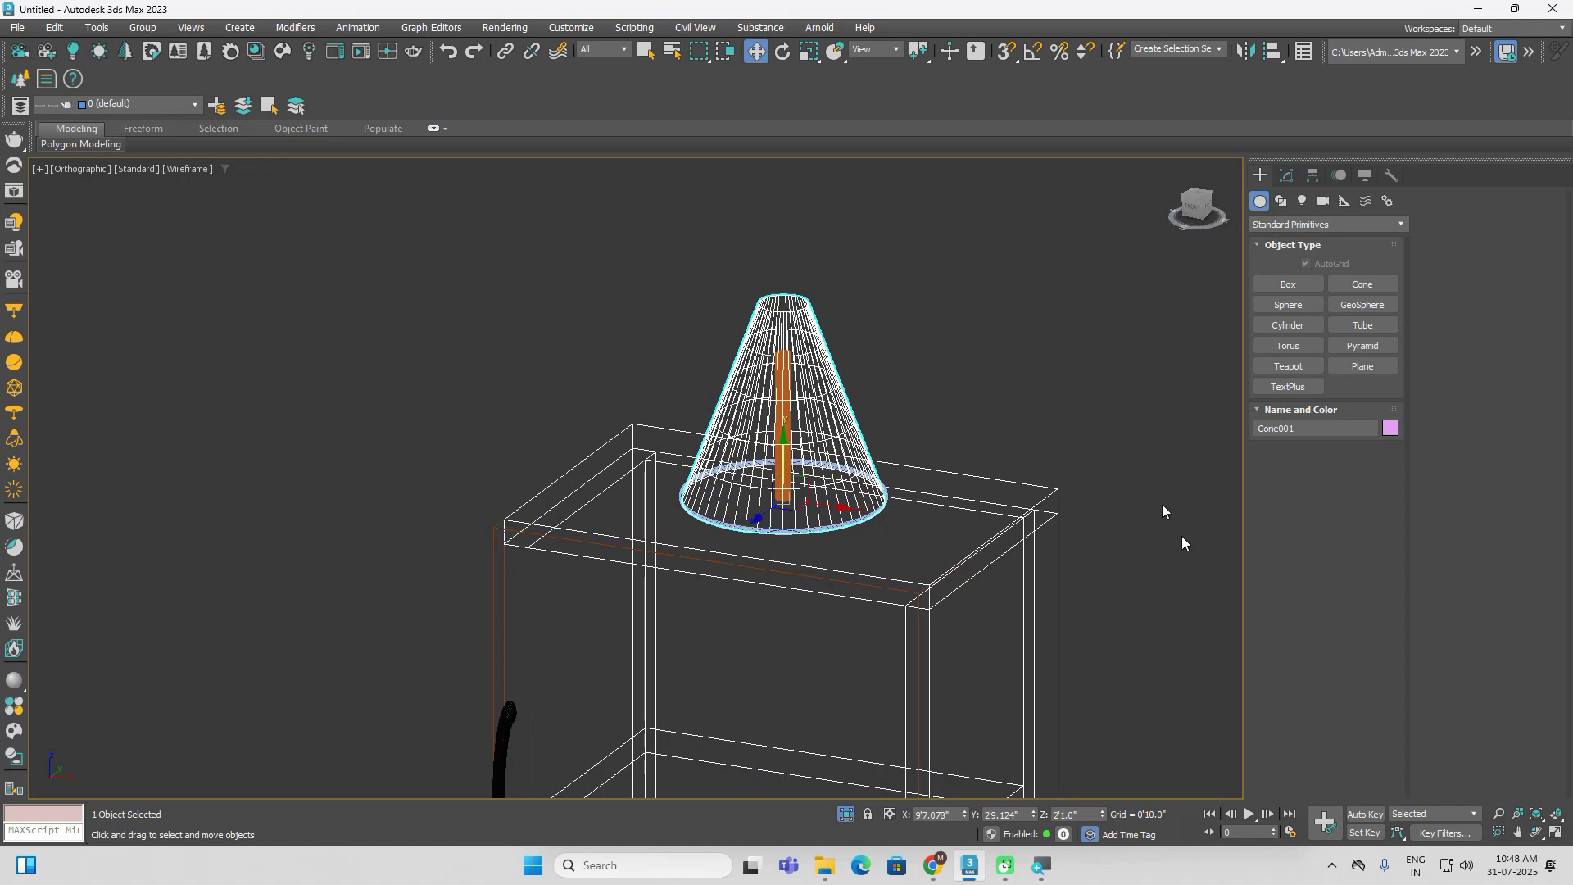
pyautogui.click(889, 814)
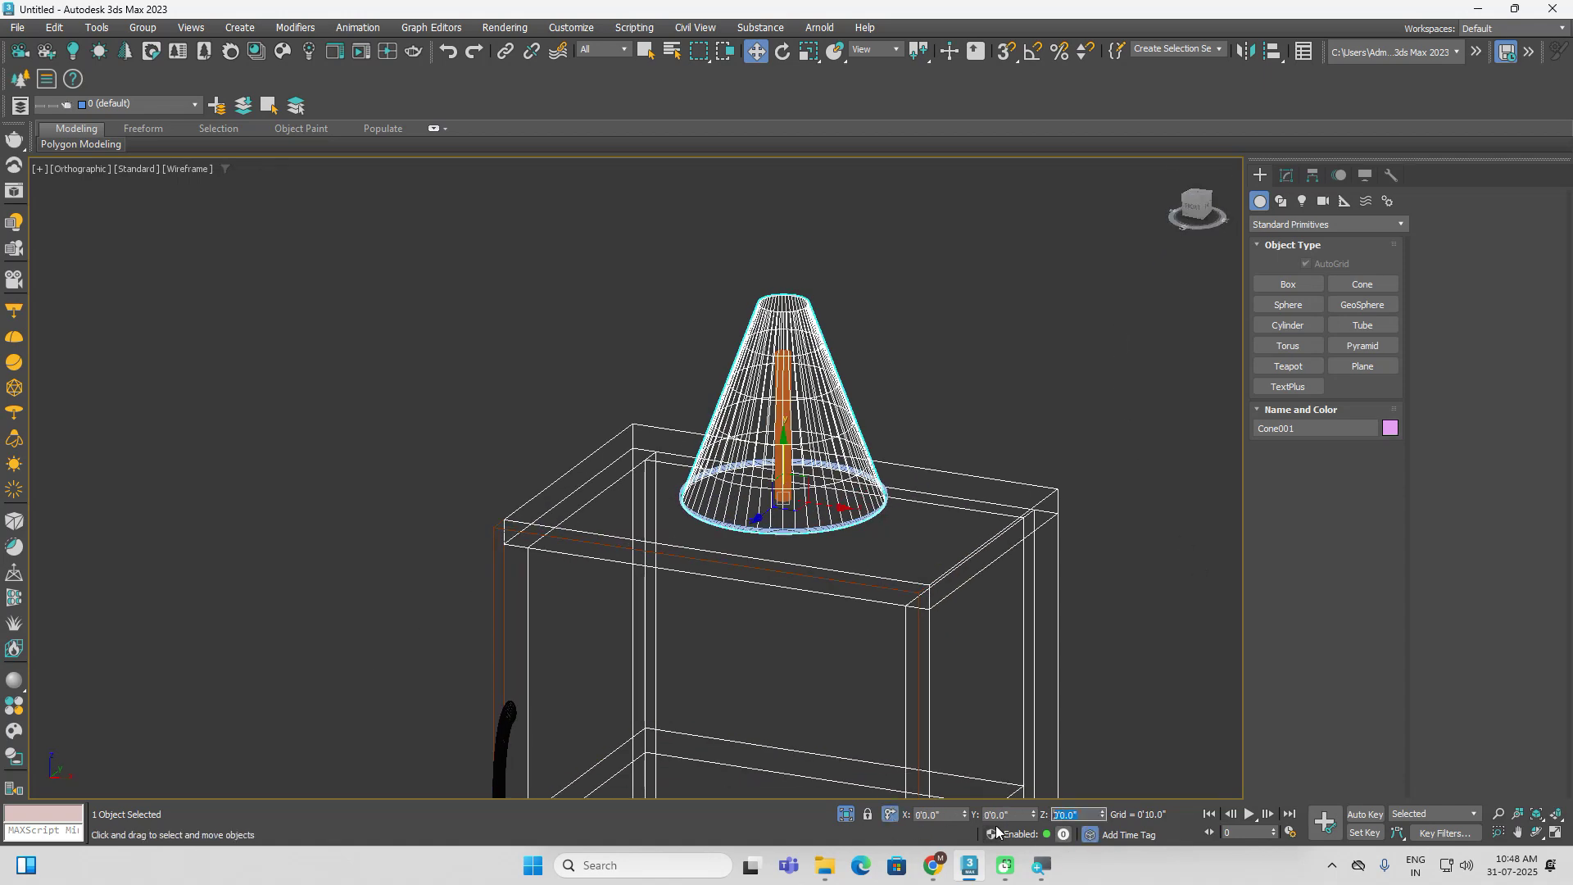
pyautogui.press('Return')
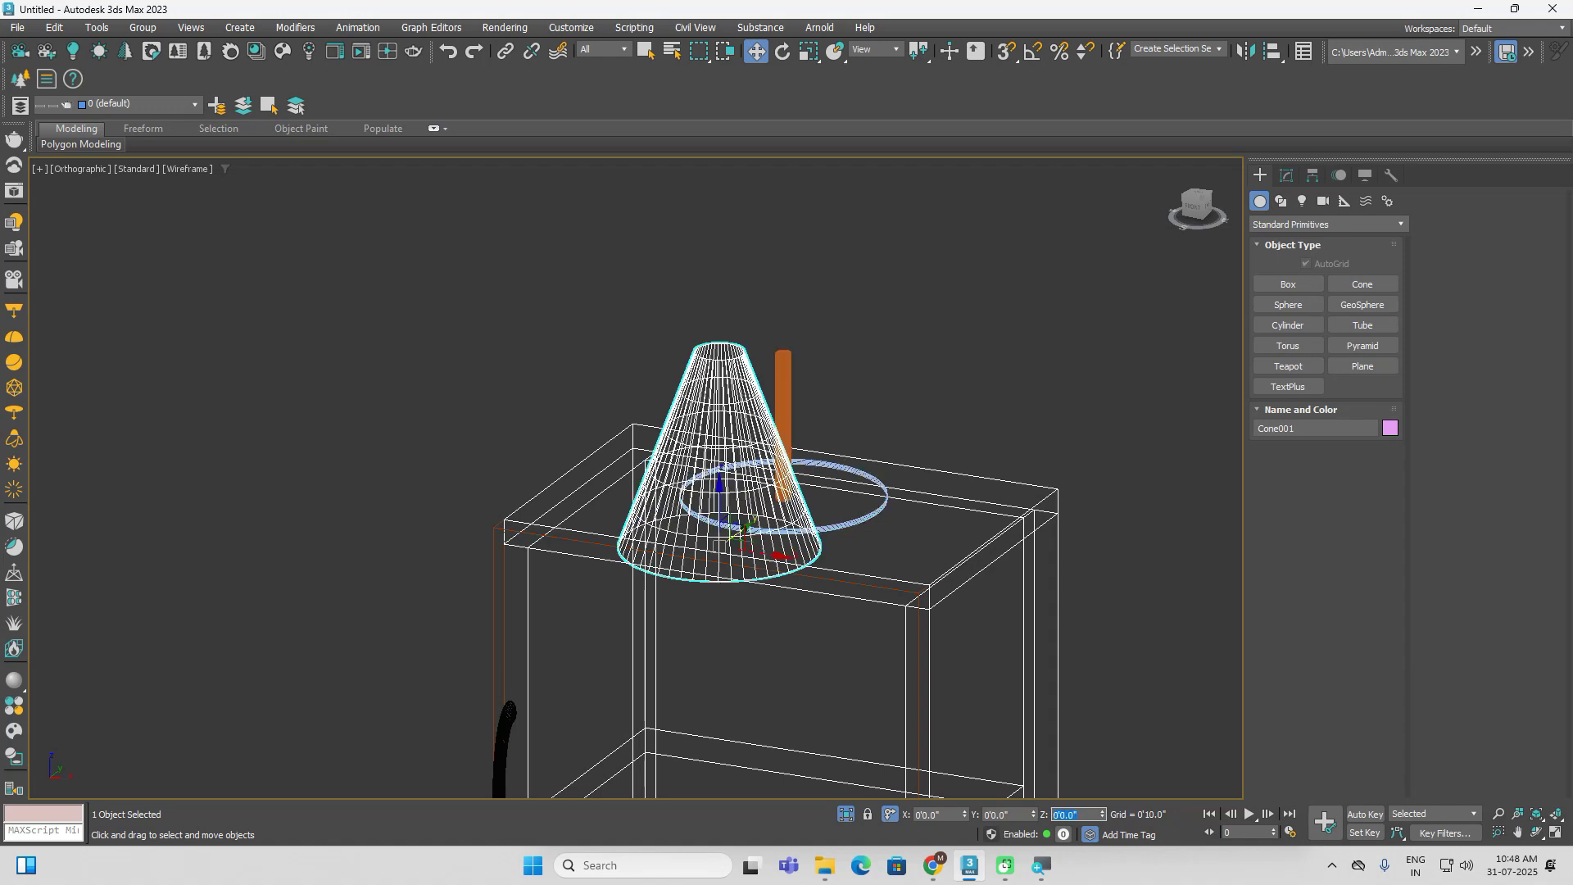
pyautogui.hotkey('ctrl', 'z')
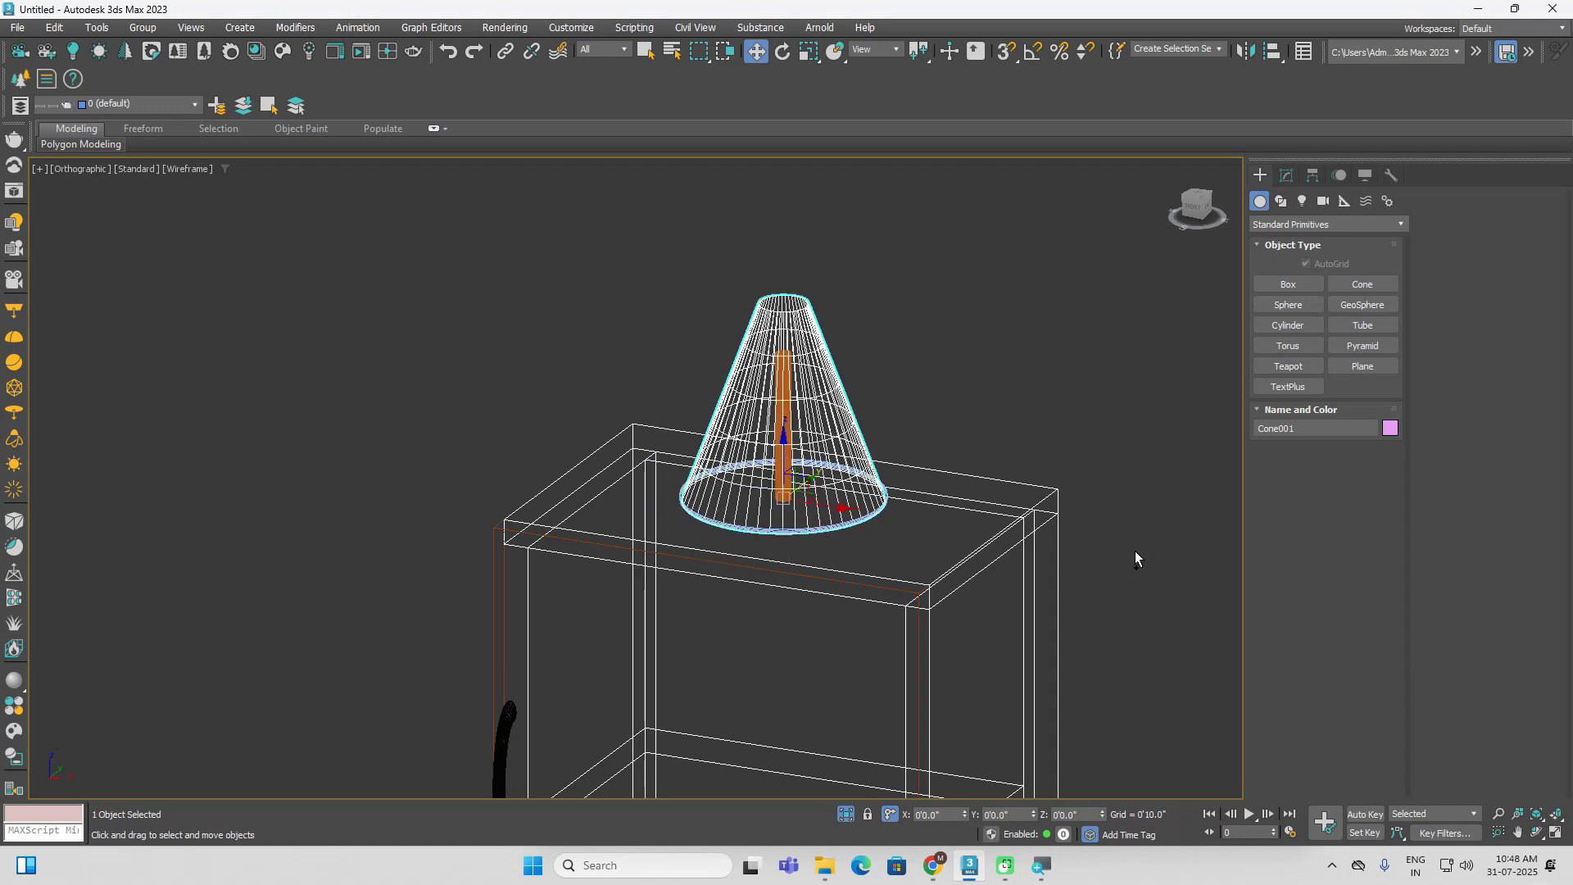
# In the front view, raise the cone by a 6" Y offset and lower it slightly over the thin cylinder's top
pyautogui.click(1134, 550)
pyautogui.click(801, 385)
pyautogui.click(1194, 219)
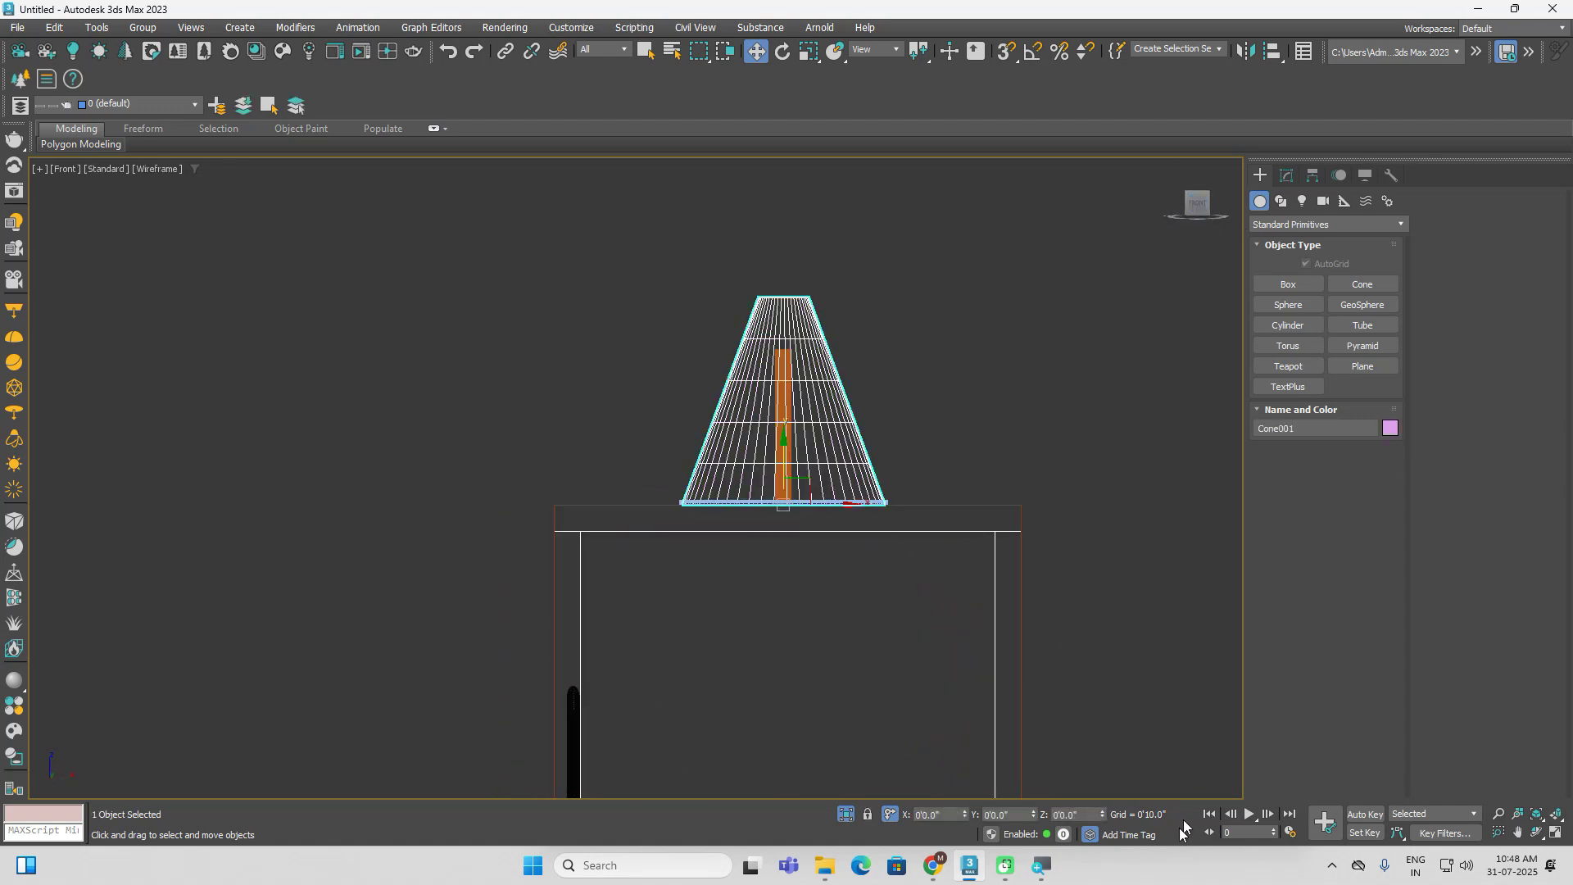
pyautogui.moveTo(1033, 818); pyautogui.dragTo(1067, 714)
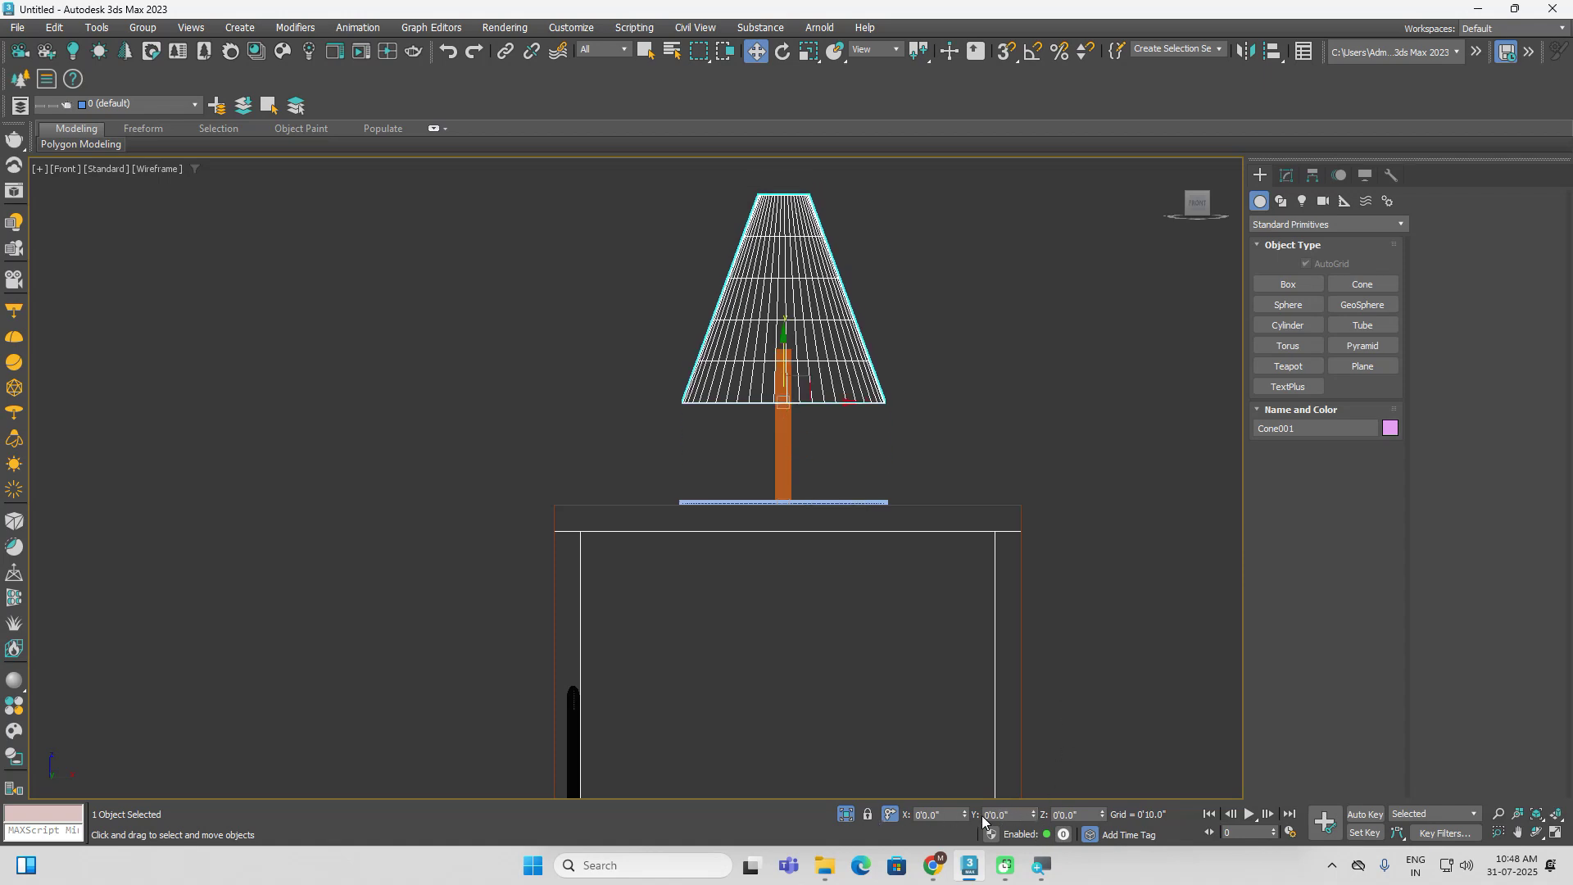
pyautogui.hotkey('ctrl', 'z')
pyautogui.click(1012, 815)
pyautogui.write('6')
pyautogui.press('Return')
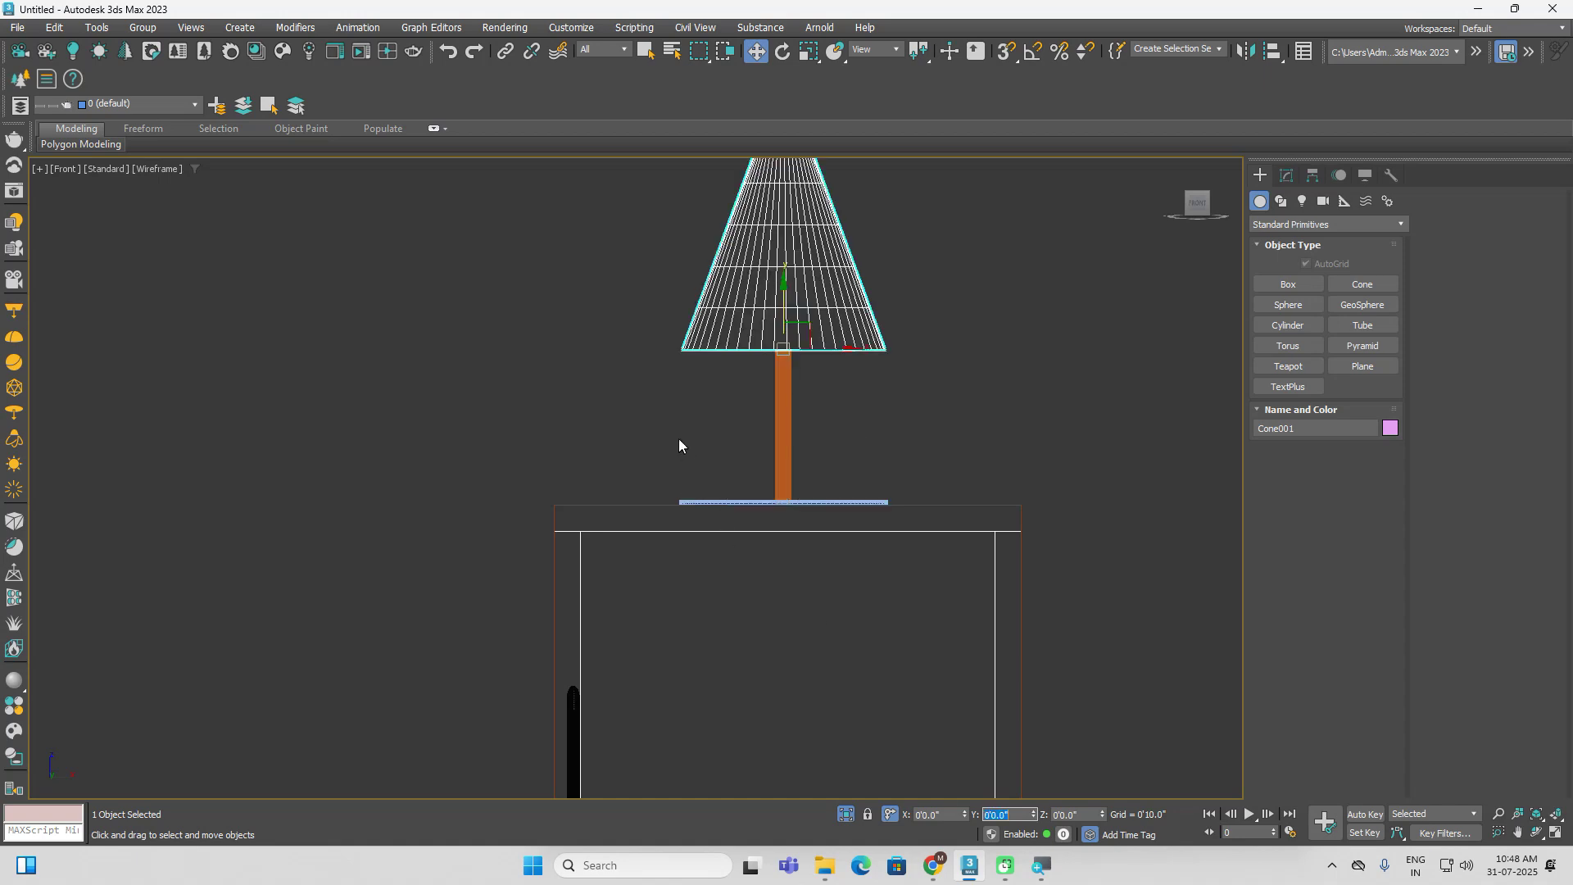
pyautogui.moveTo(785, 308); pyautogui.dragTo(786, 320)
pyautogui.moveTo(1105, 422); pyautogui.dragTo(1091, 485, button='middle')
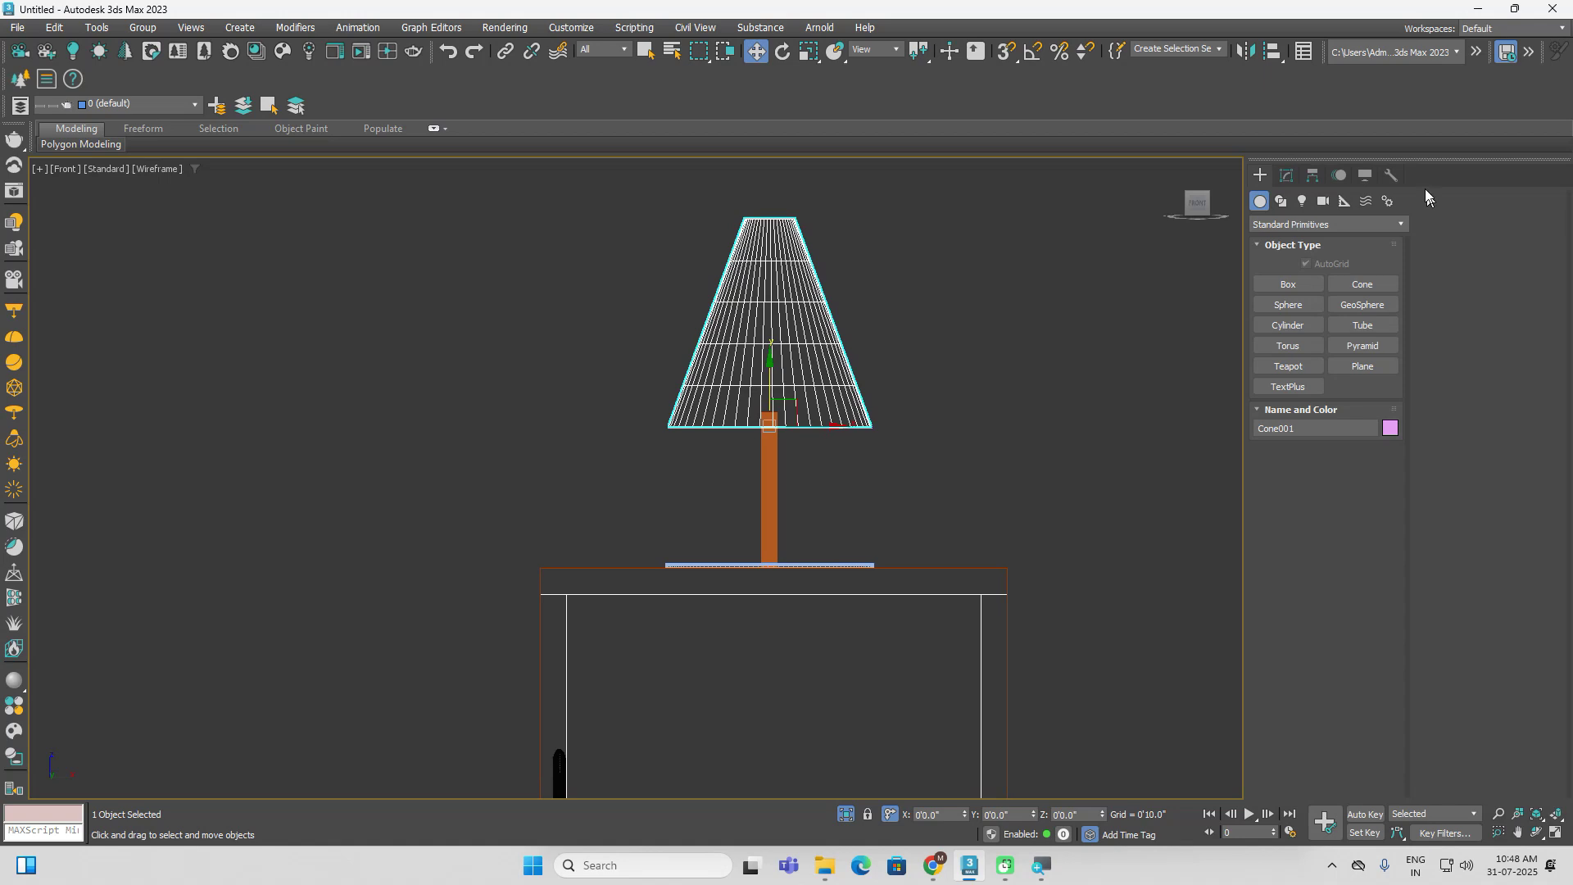
# Widen the cone's lower radius to about 5.3"
pyautogui.click(1284, 176)
pyautogui.click(1384, 421)
pyautogui.moveTo(1384, 421); pyautogui.dragTo(1382, 394)
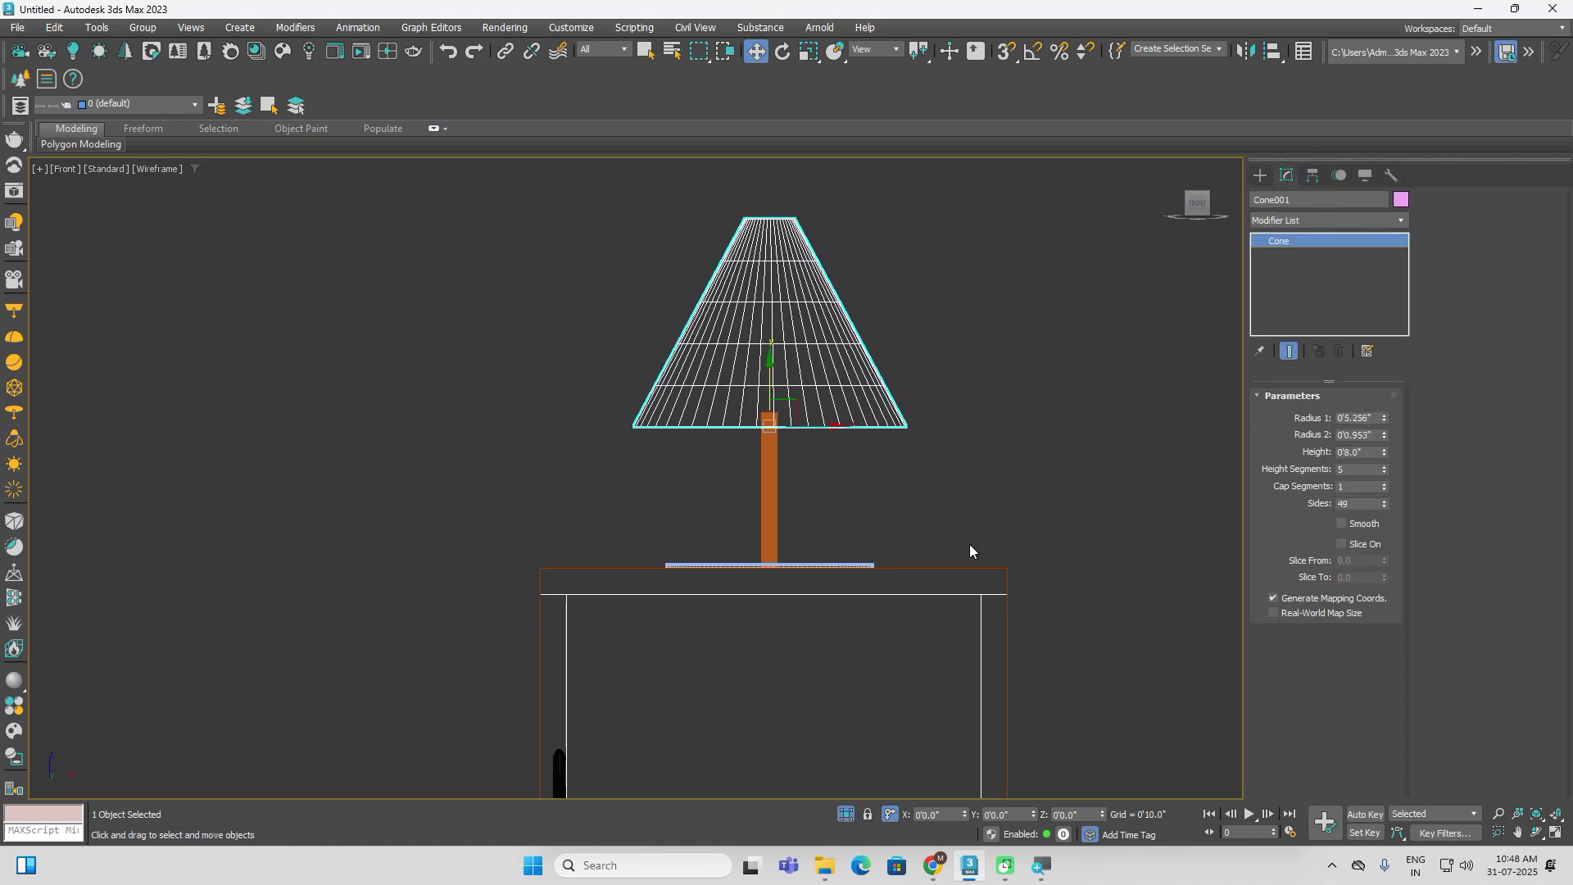
# Reduce the flat base cylinder's radius to about 2"
pyautogui.click(819, 566)
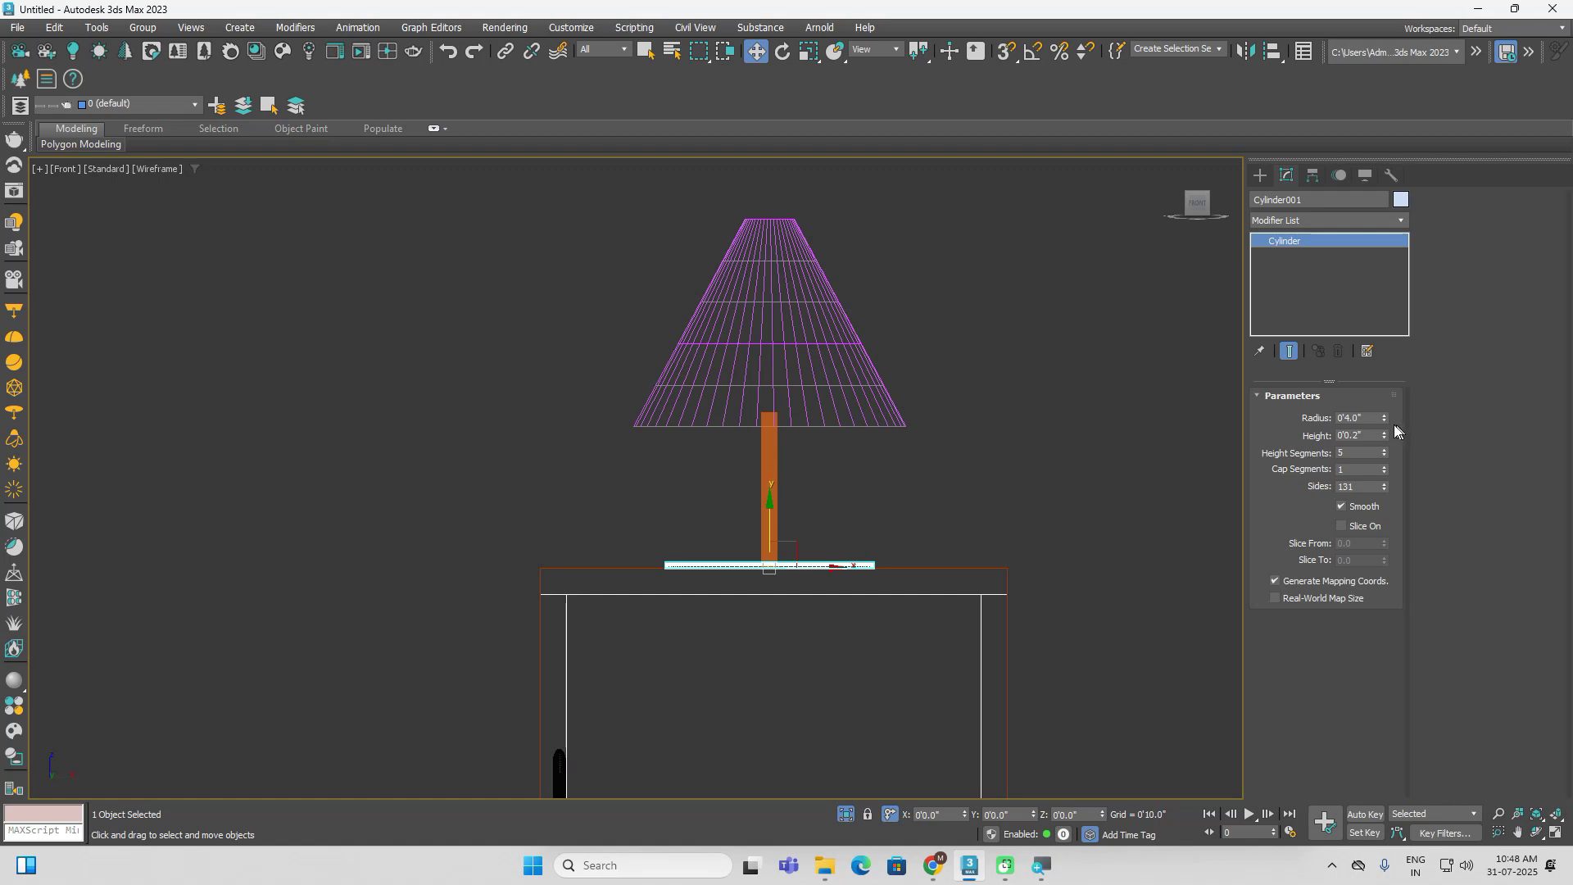
pyautogui.moveTo(1384, 418); pyautogui.dragTo(1397, 457)
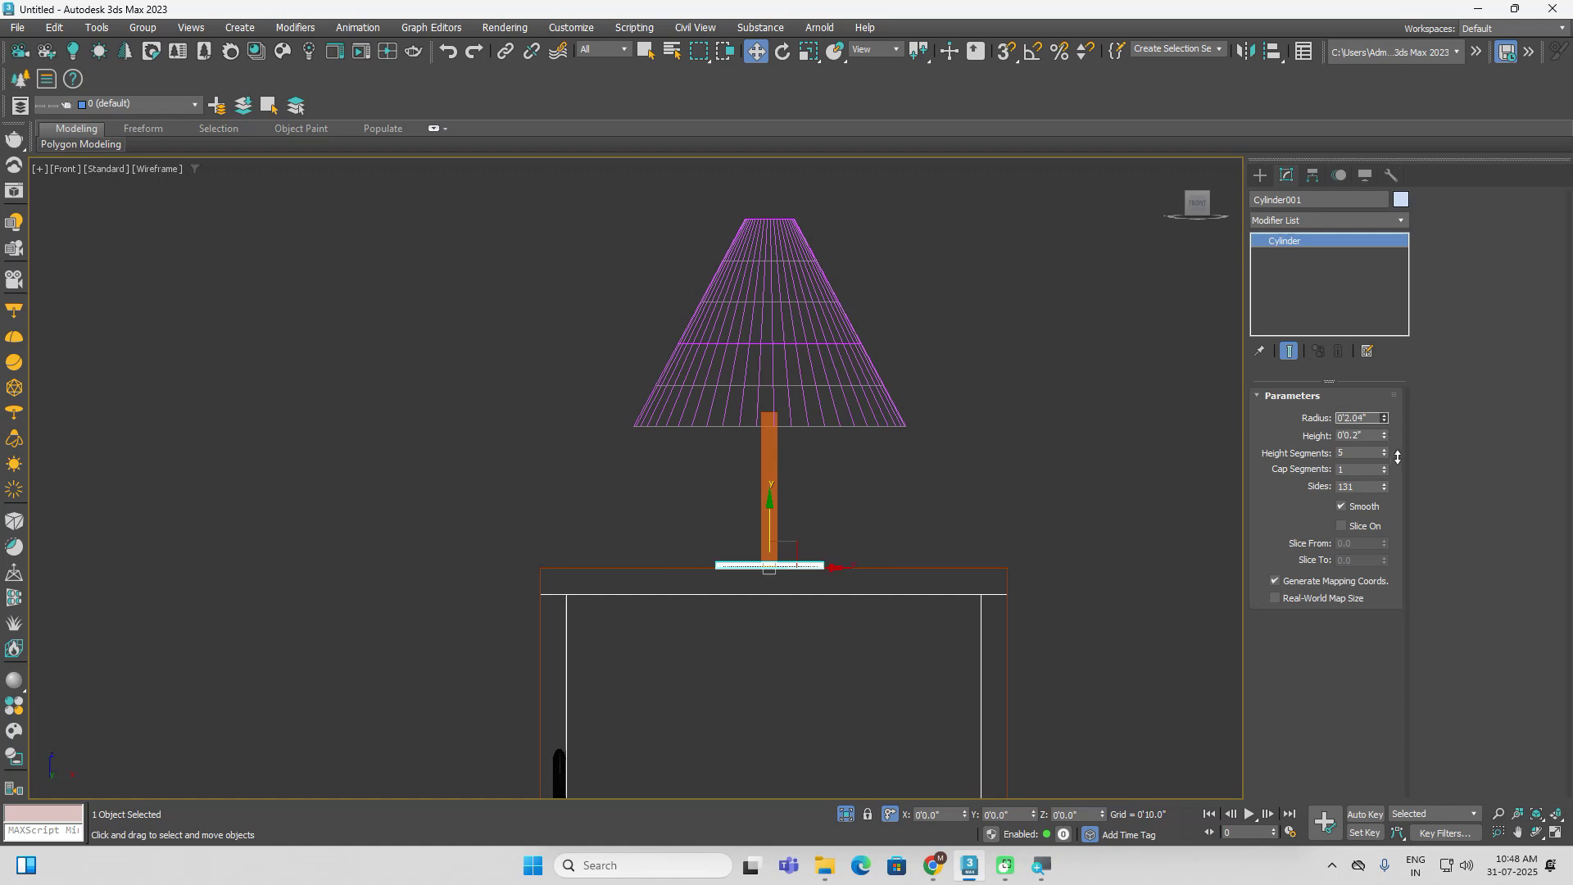
pyautogui.click(1041, 422)
# Change the object colour of the thin cylinder and the flat base cylinder together to black
pyautogui.scroll(-3, 1029, 428)
pyautogui.scroll(4, 1000, 442)
pyautogui.moveTo(961, 432); pyautogui.dragTo(848, 470)
pyautogui.scroll(5, 901, 483)
pyautogui.keyDown('ctrl'); pyautogui.click(971, 483); pyautogui.keyUp('ctrl')
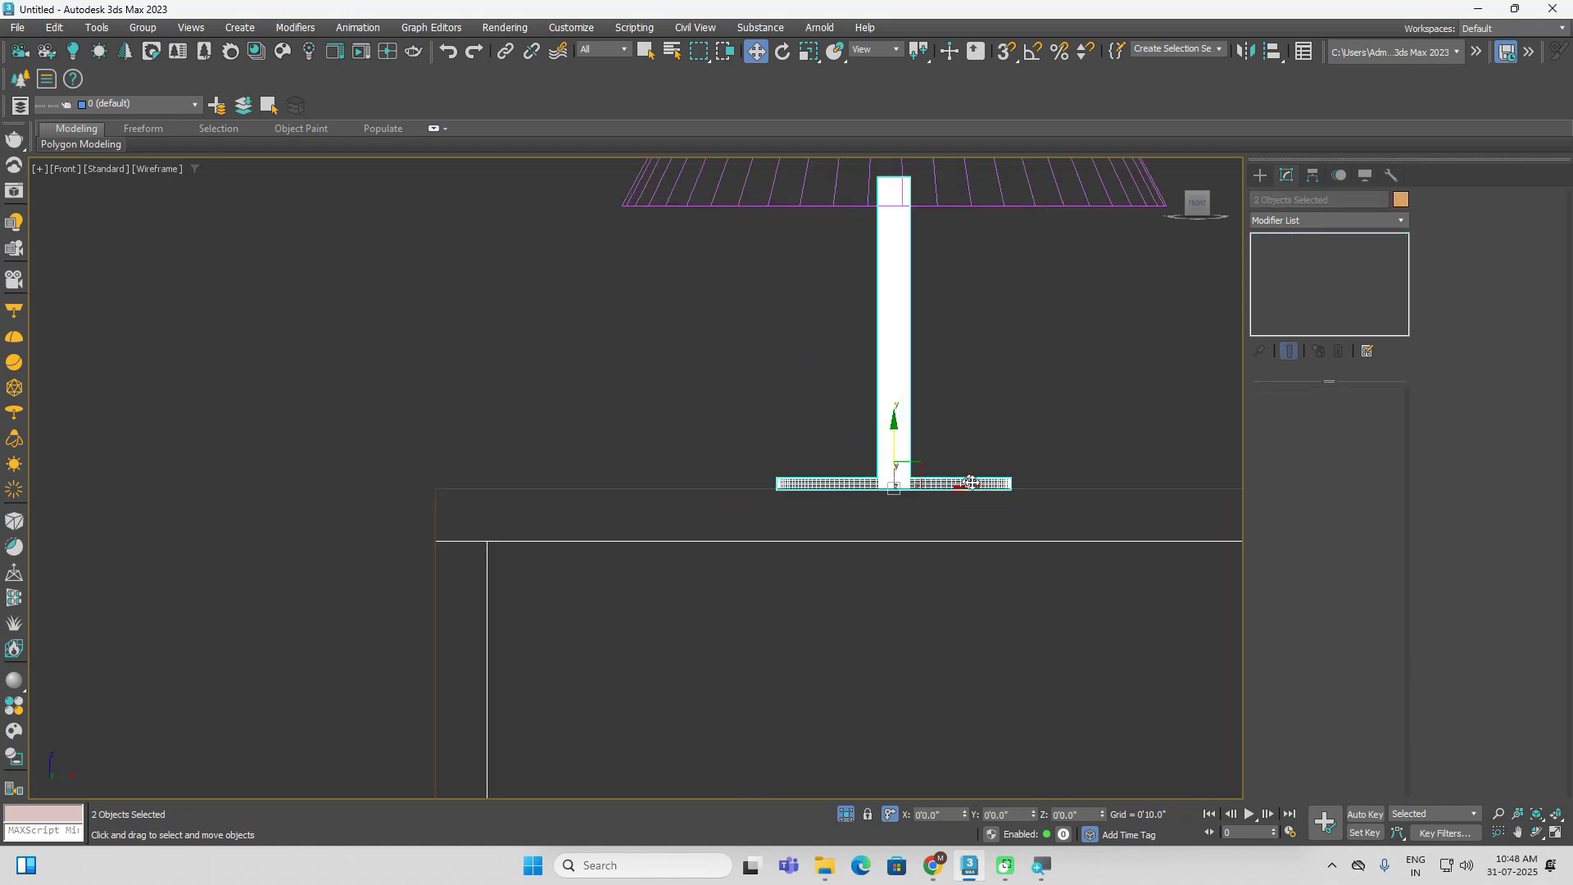
pyautogui.click(1399, 200)
pyautogui.click(1127, 468)
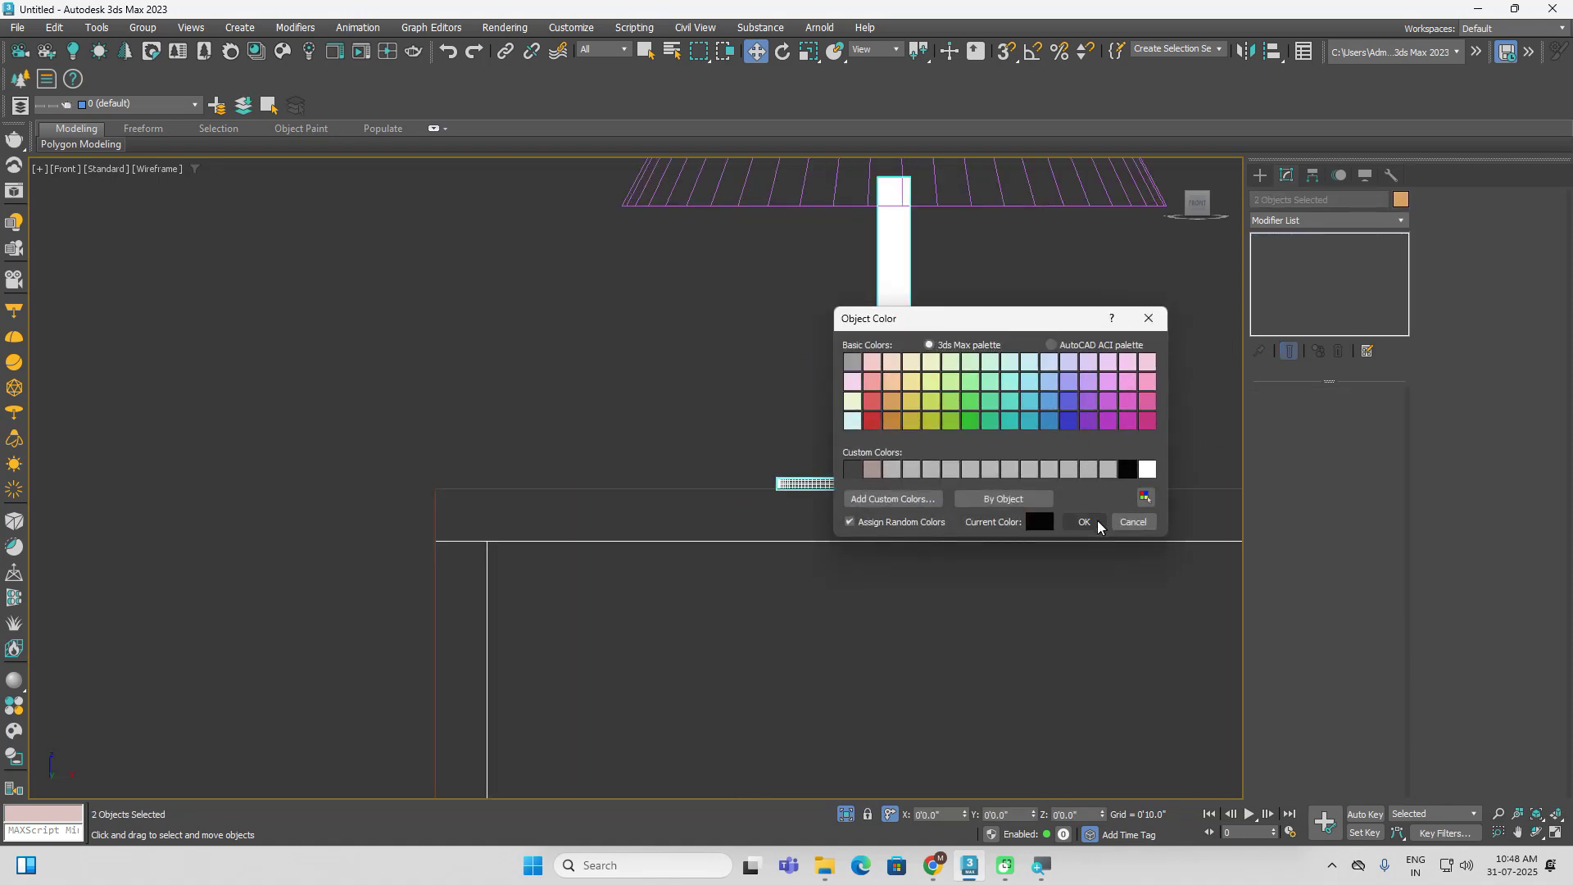
pyautogui.click(1083, 522)
# Change the cone lampshade's object colour to white
pyautogui.click(1096, 209)
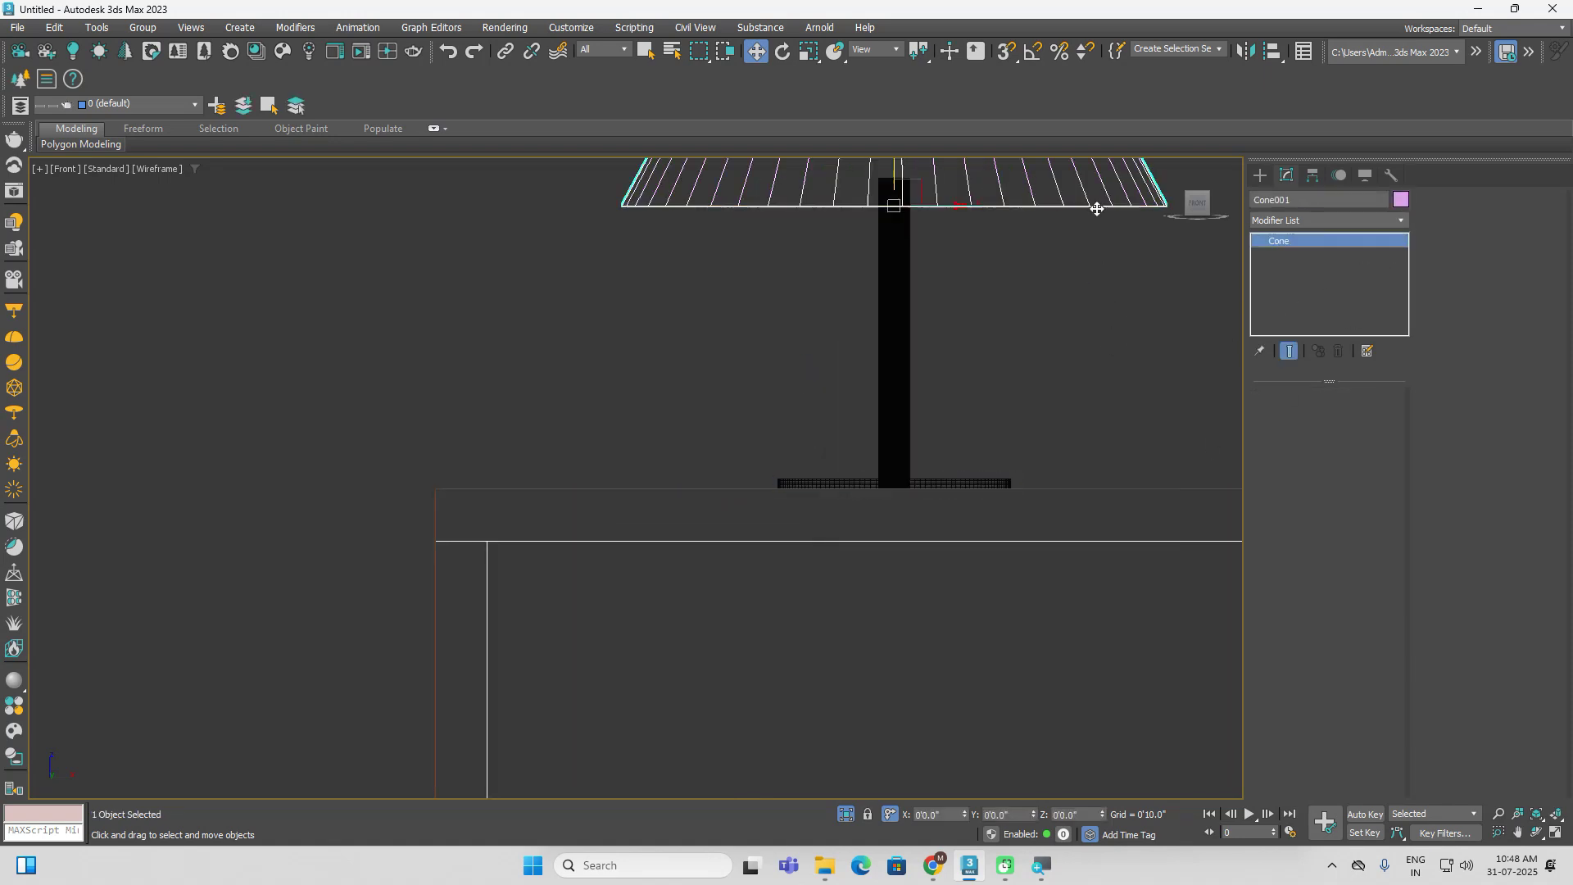
pyautogui.click(1400, 201)
pyautogui.click(1145, 473)
pyautogui.click(1083, 522)
pyautogui.click(1103, 391)
# Return to shaded display and view the lamp on the bedside table at an angle
pyautogui.scroll(-5, 1103, 392)
pyautogui.press('F3')
pyautogui.moveTo(1102, 390)
pyautogui.keyDown('alt'); pyautogui.mouseDown(button='middle')
pyautogui.moveTo(1016, 428)
pyautogui.moveTo(1099, 467)
pyautogui.mouseUp(button='middle'); pyautogui.keyUp('alt')
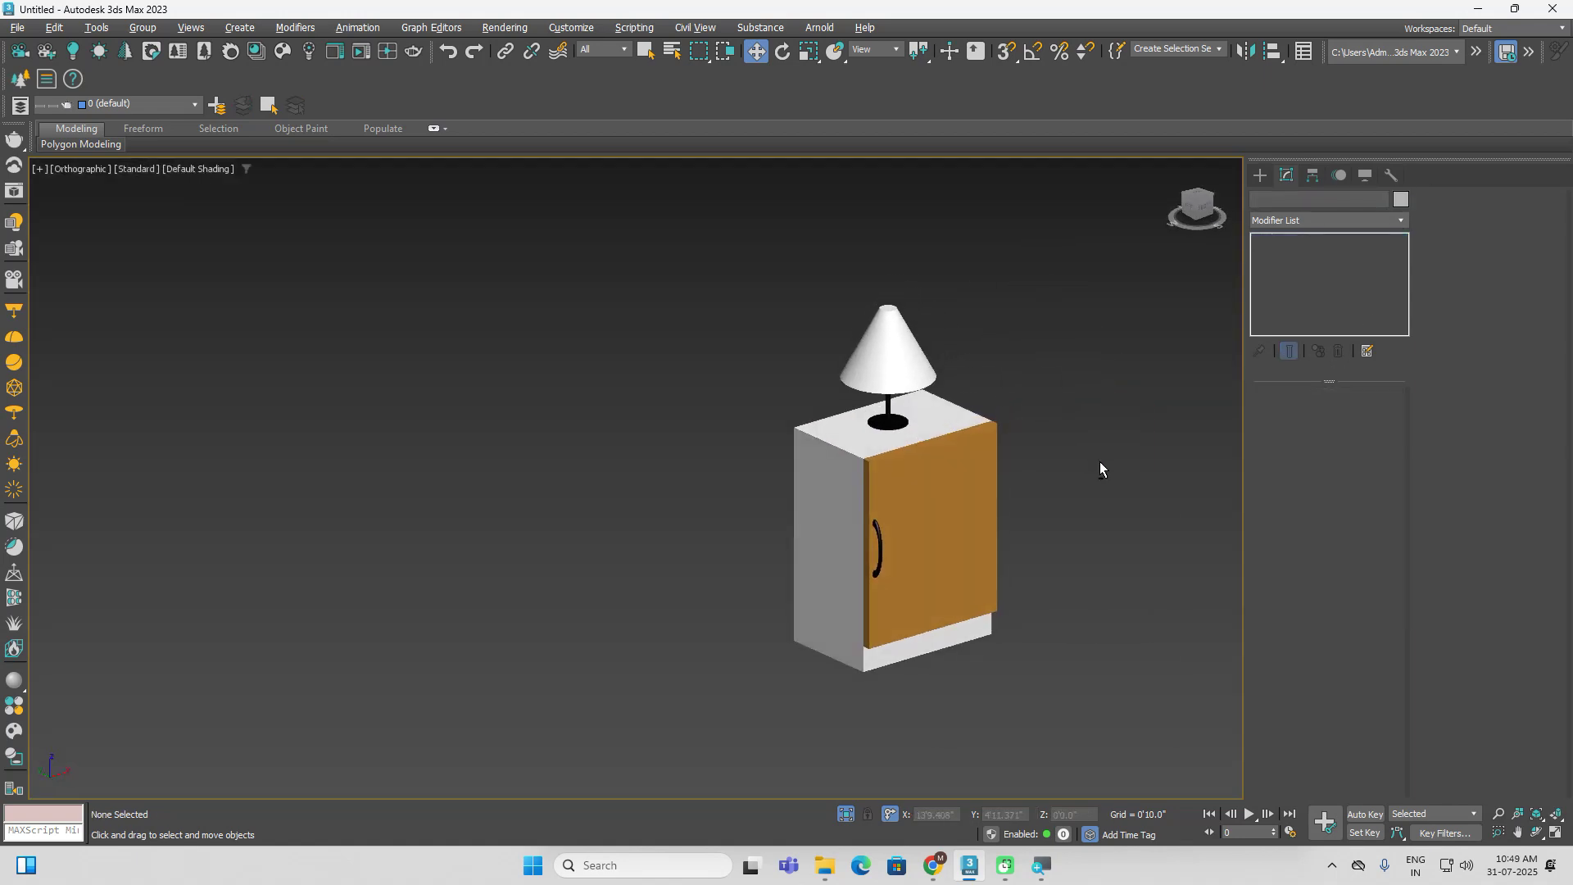
pyautogui.scroll(5, 947, 417)
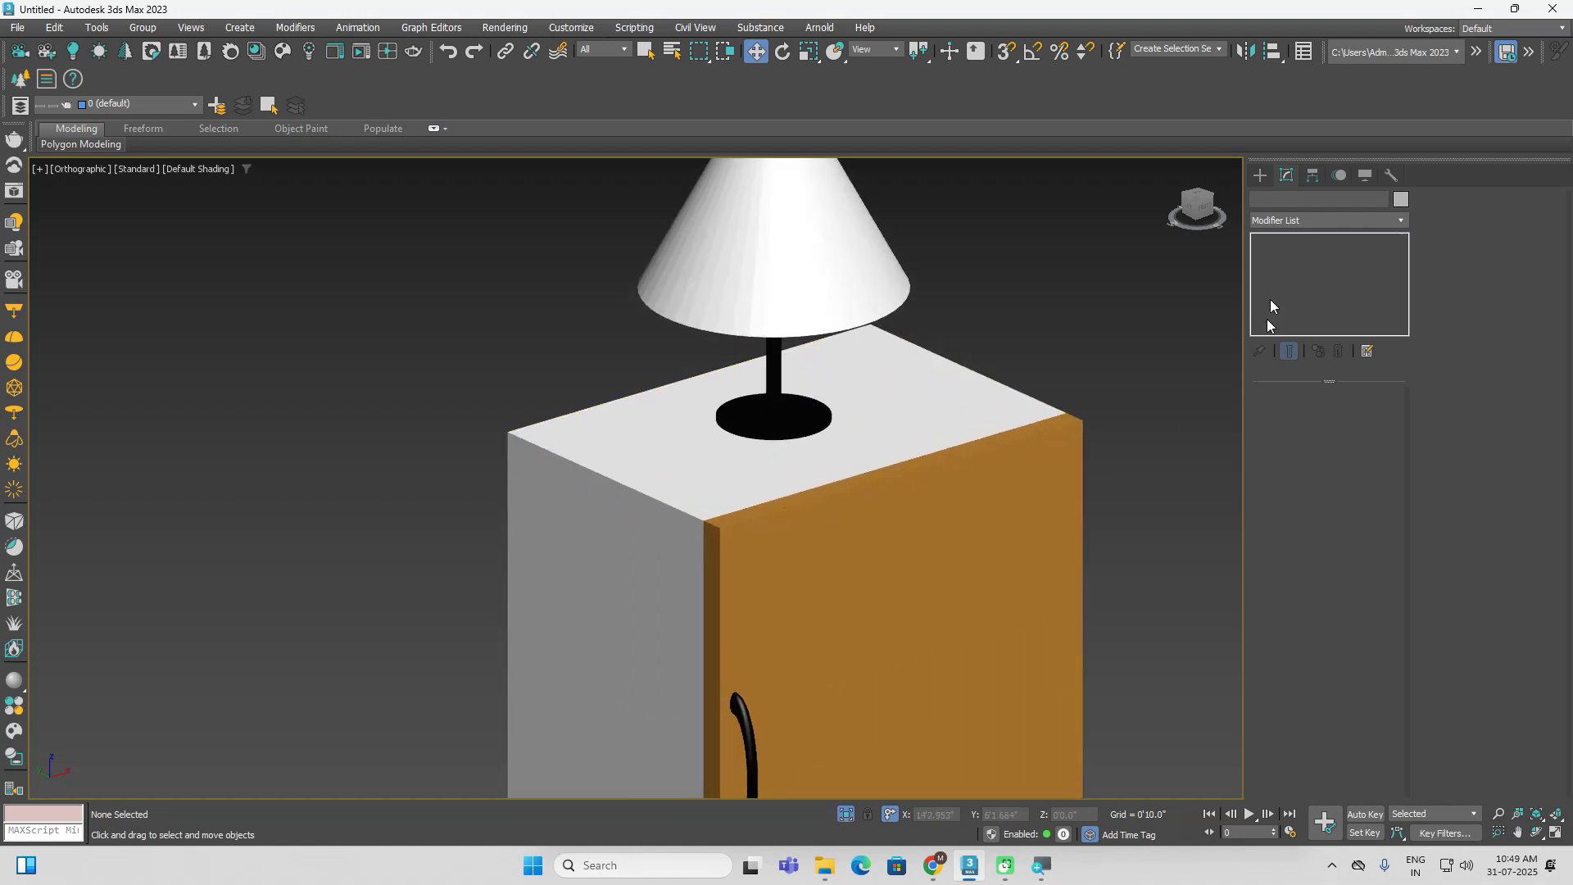
pyautogui.click(1262, 174)
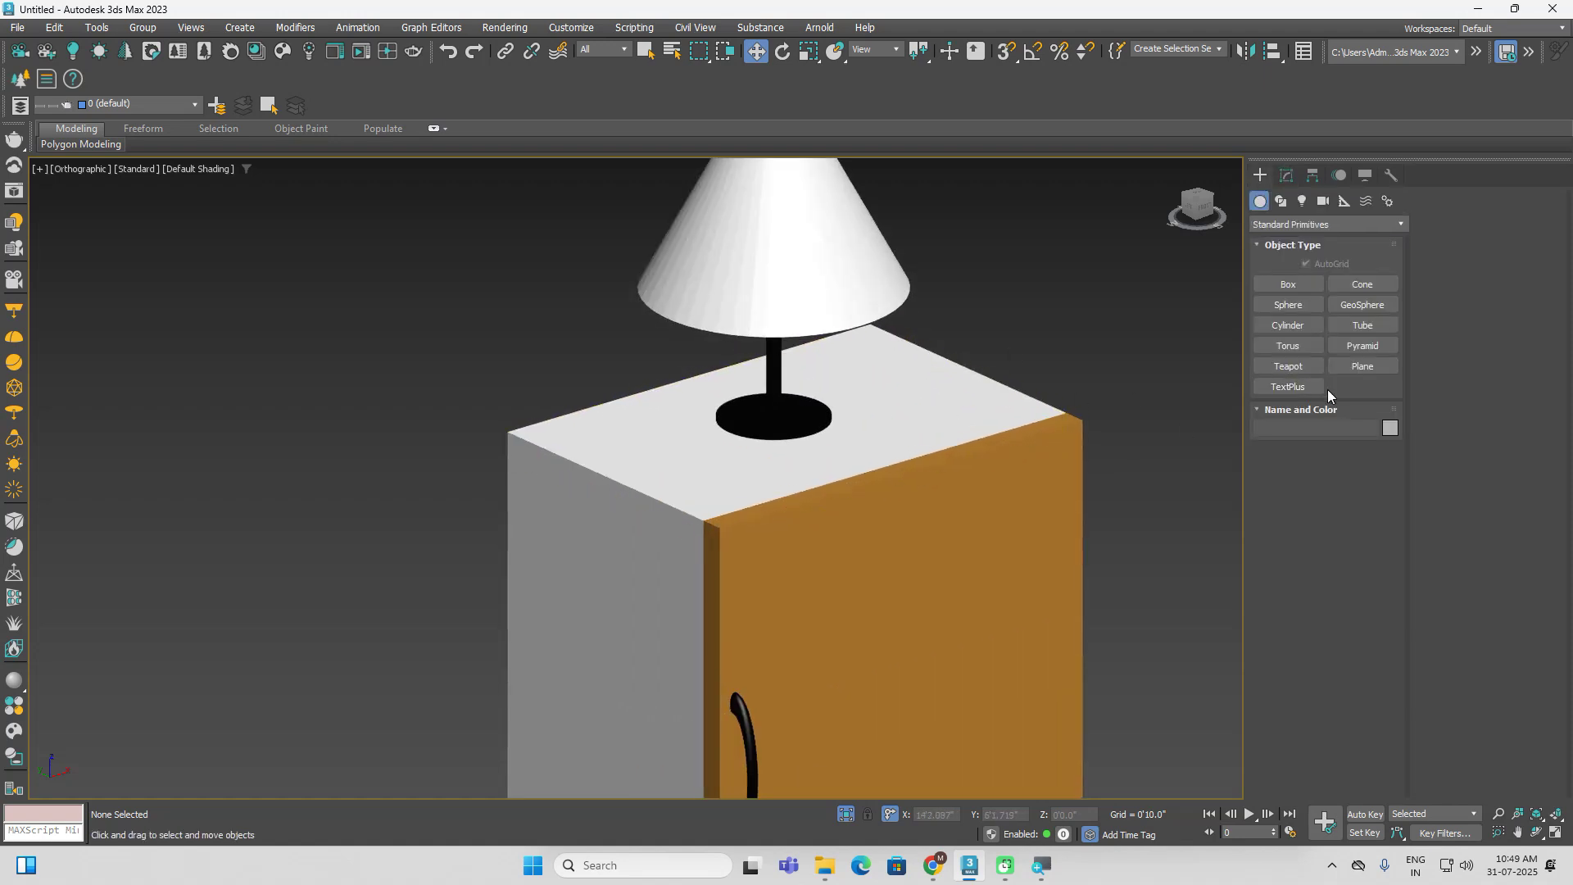
# Create a small Star1 Hedra ornament on the bedside table top beside the lamp, resting on the surface
pyautogui.click(1305, 225)
pyautogui.click(1302, 255)
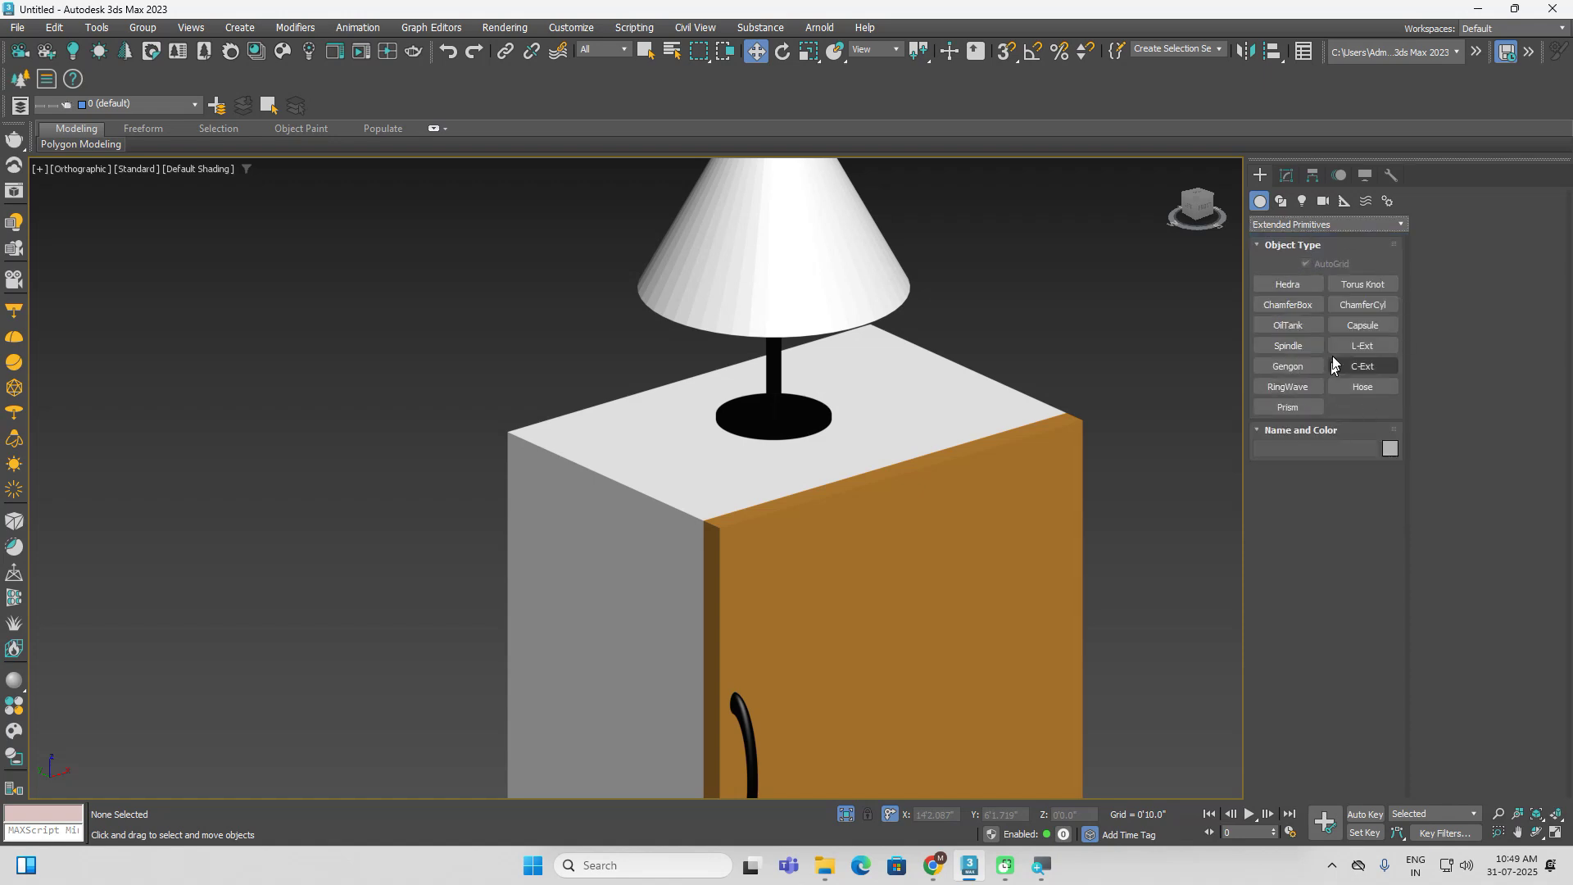
pyautogui.click(1292, 288)
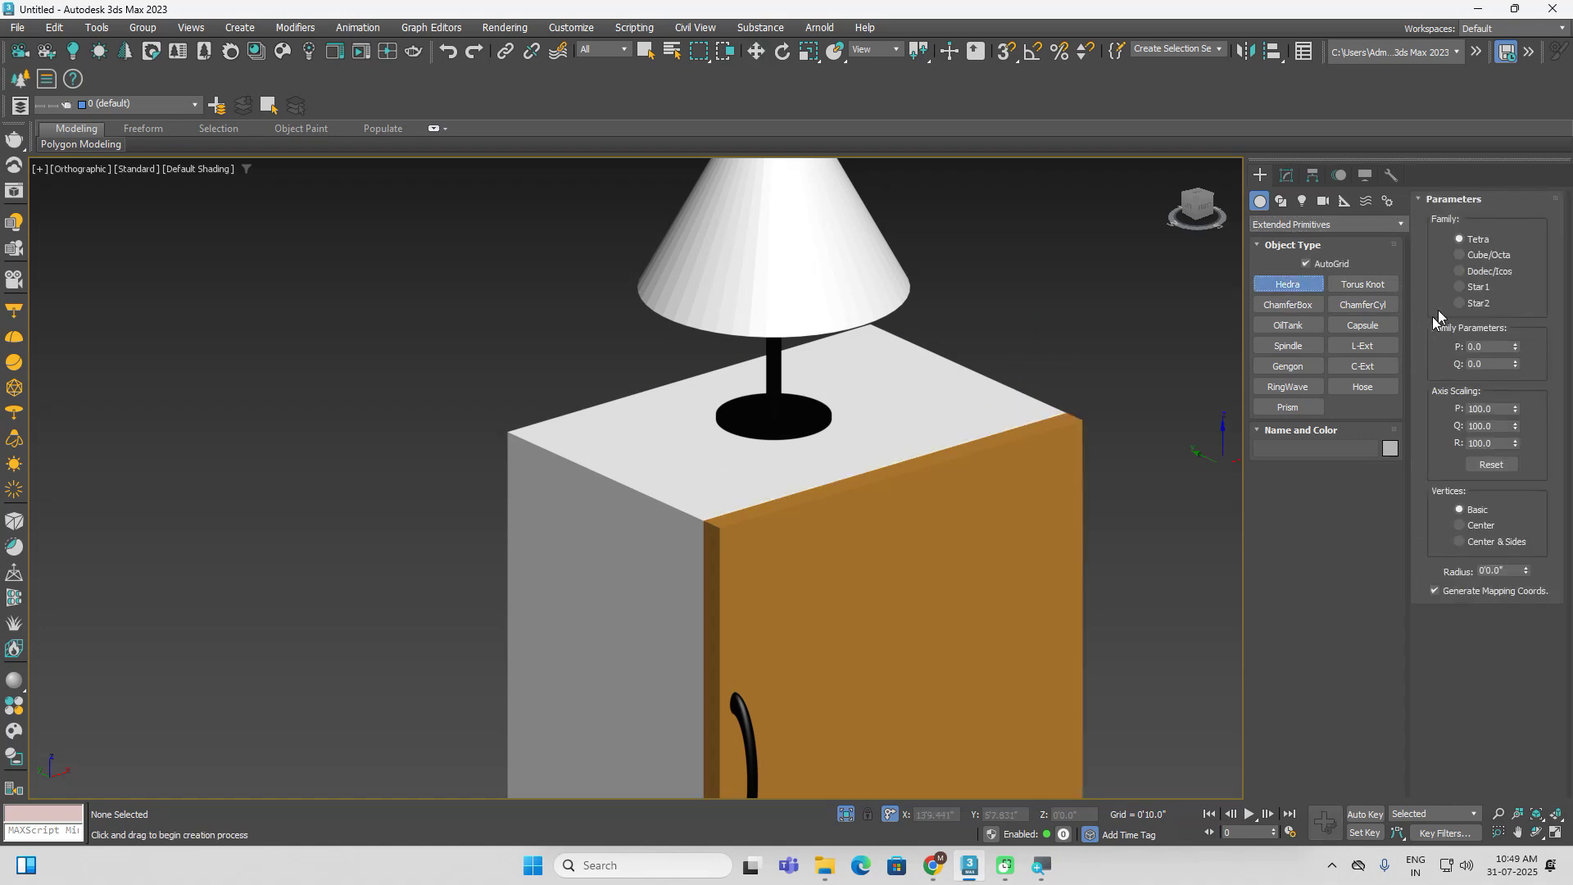
pyautogui.click(1478, 288)
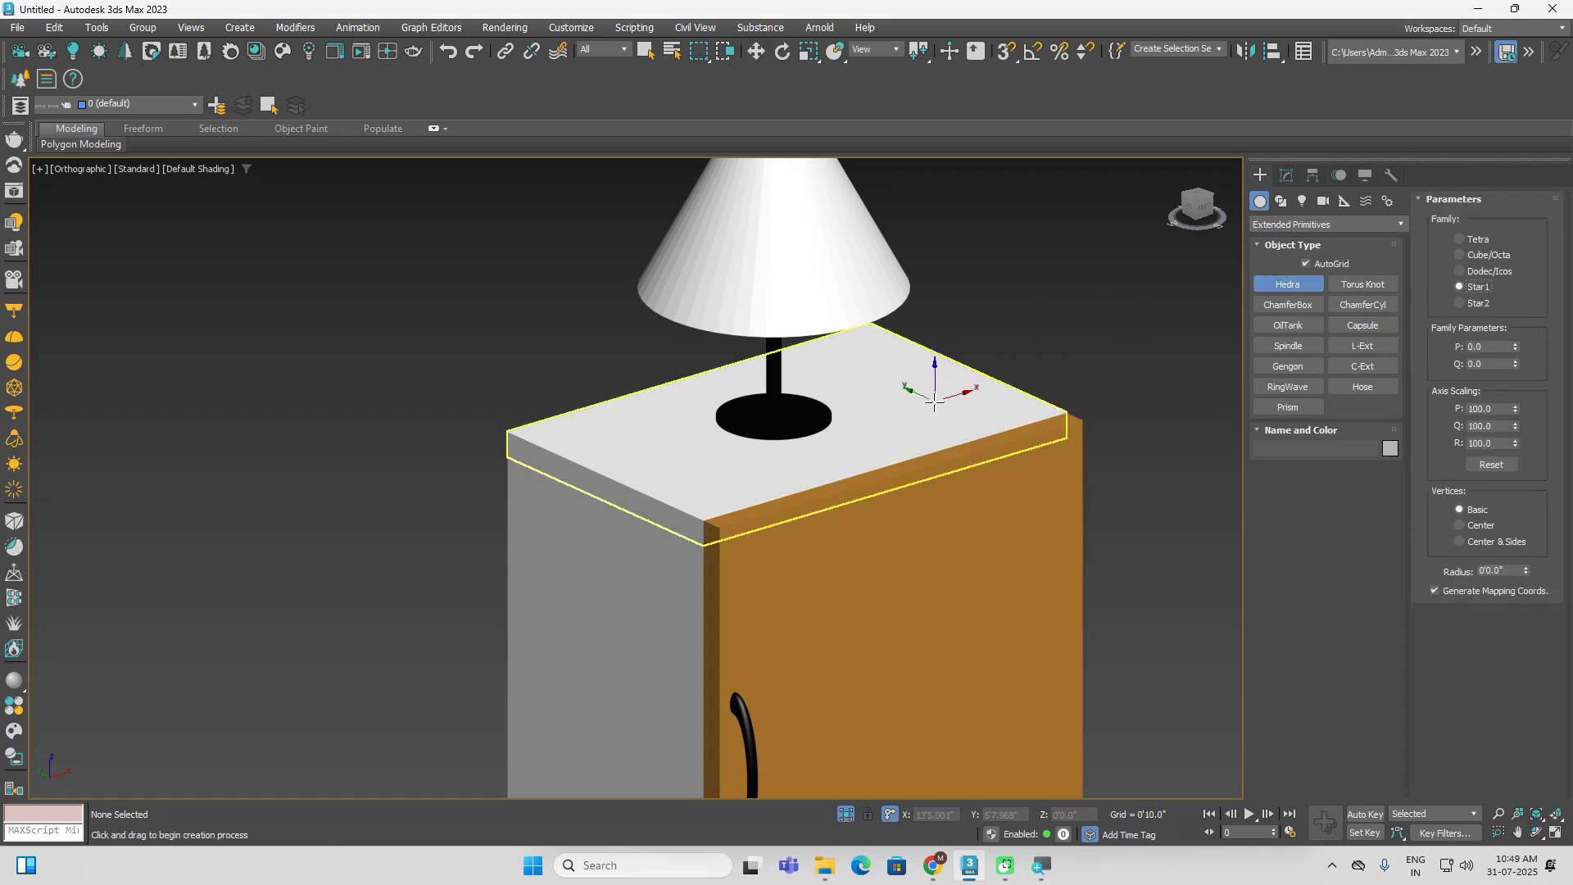
pyautogui.moveTo(934, 402); pyautogui.dragTo(939, 312)
pyautogui.press('w')
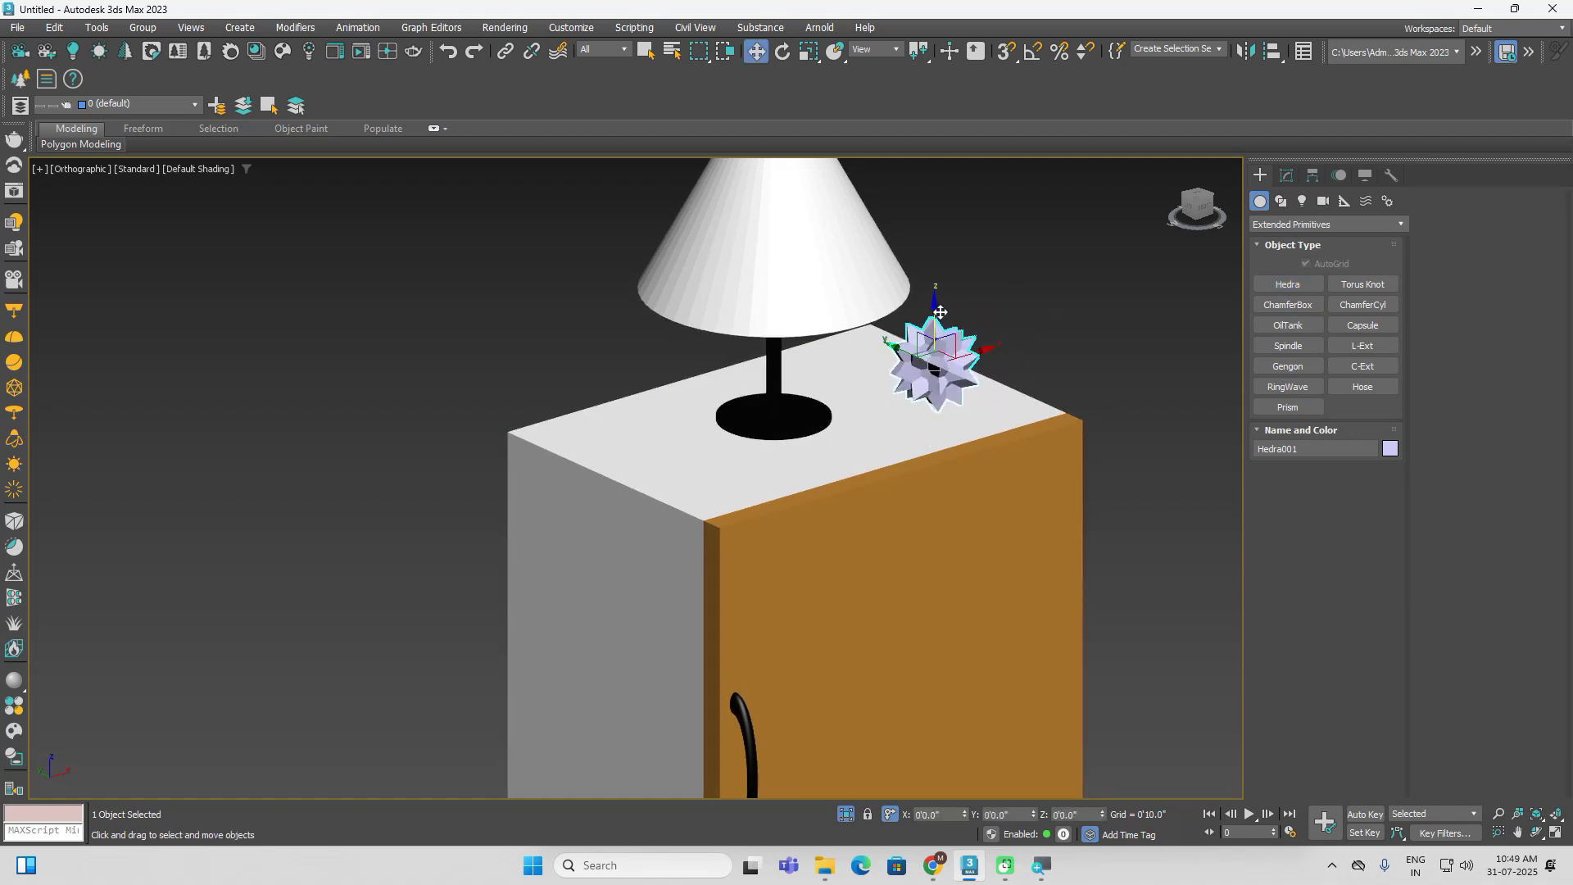
pyautogui.click(1209, 215)
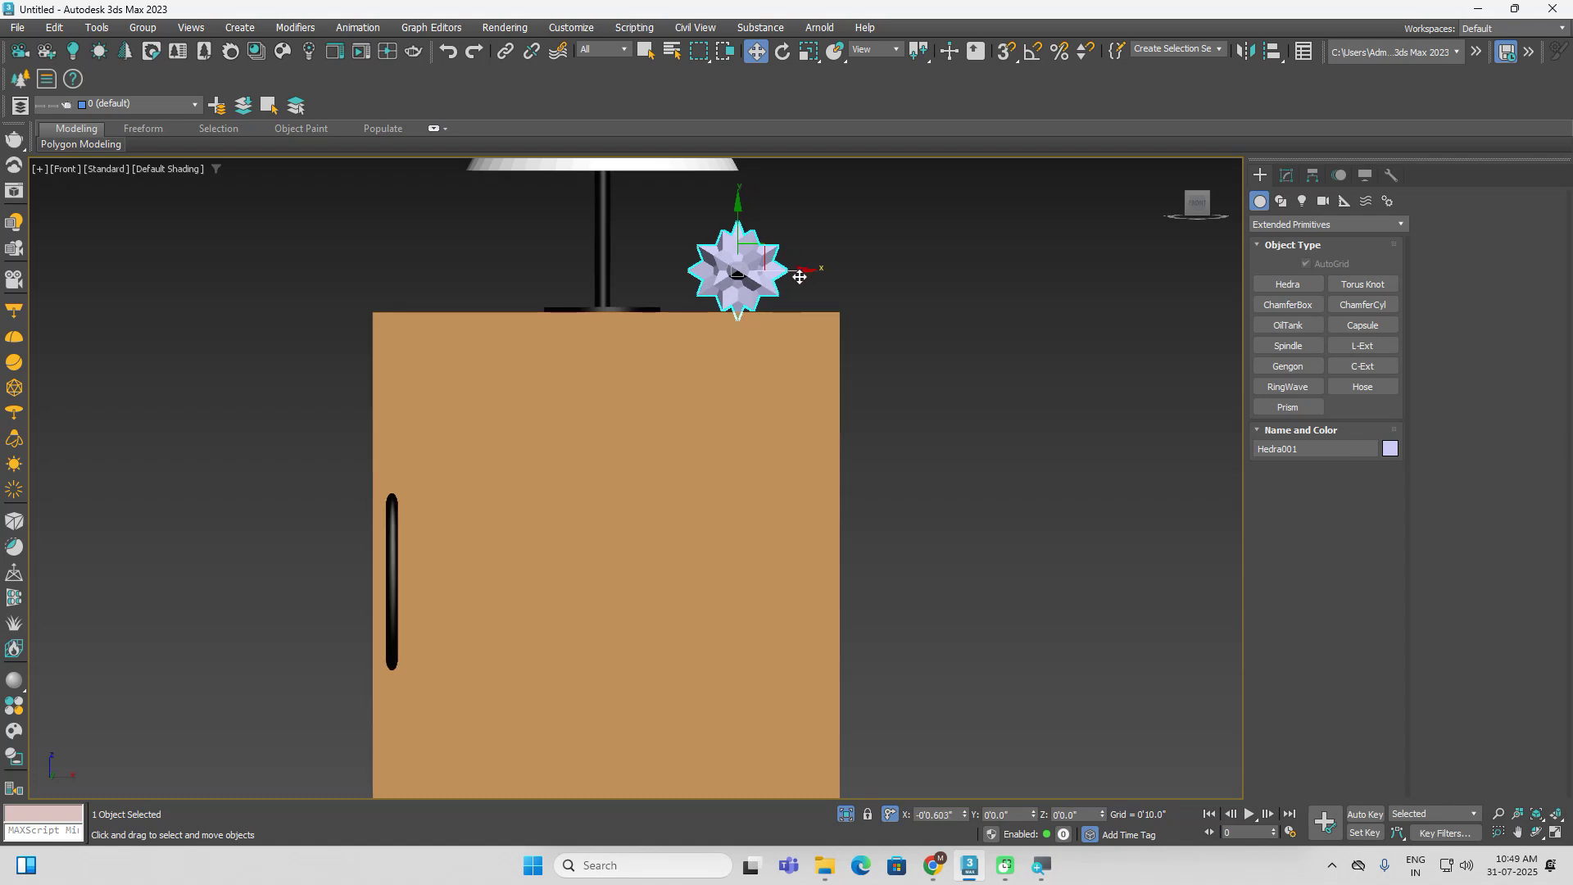
pyautogui.click(1014, 290)
# Group the bedside table, lamp and star ornament into one object
pyautogui.moveTo(1199, 206); pyautogui.dragTo(1165, 223)
pyautogui.scroll(-2, 1035, 344)
pyautogui.moveTo(1040, 348); pyautogui.dragTo(1160, 514, button='middle')
pyautogui.scroll(-3, 1119, 332)
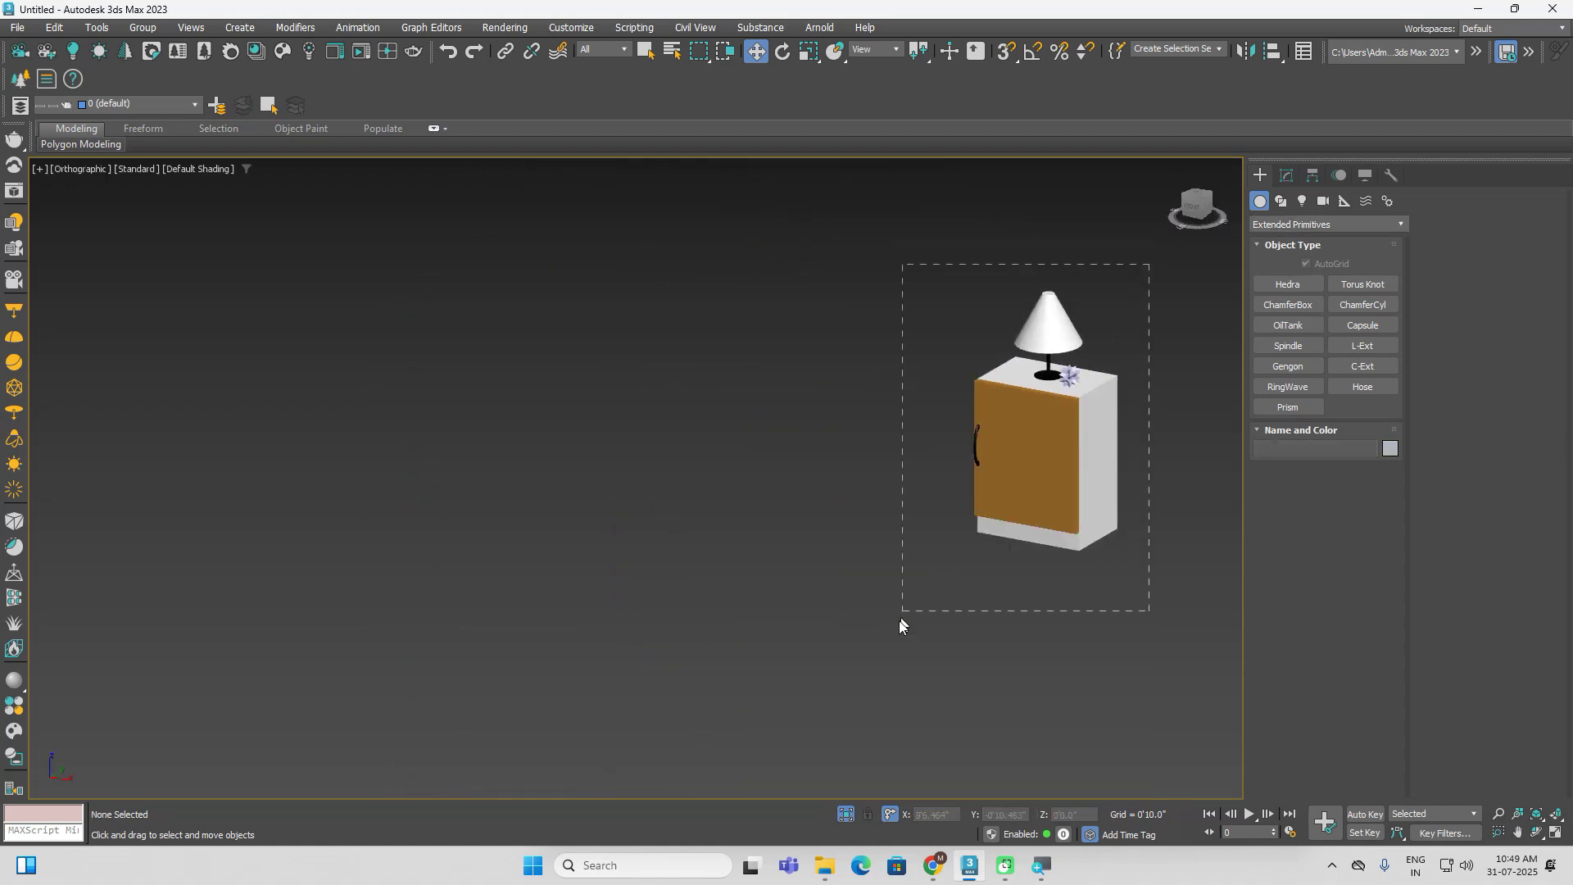
pyautogui.moveTo(938, 565); pyautogui.dragTo(940, 569)
pyautogui.click(143, 27)
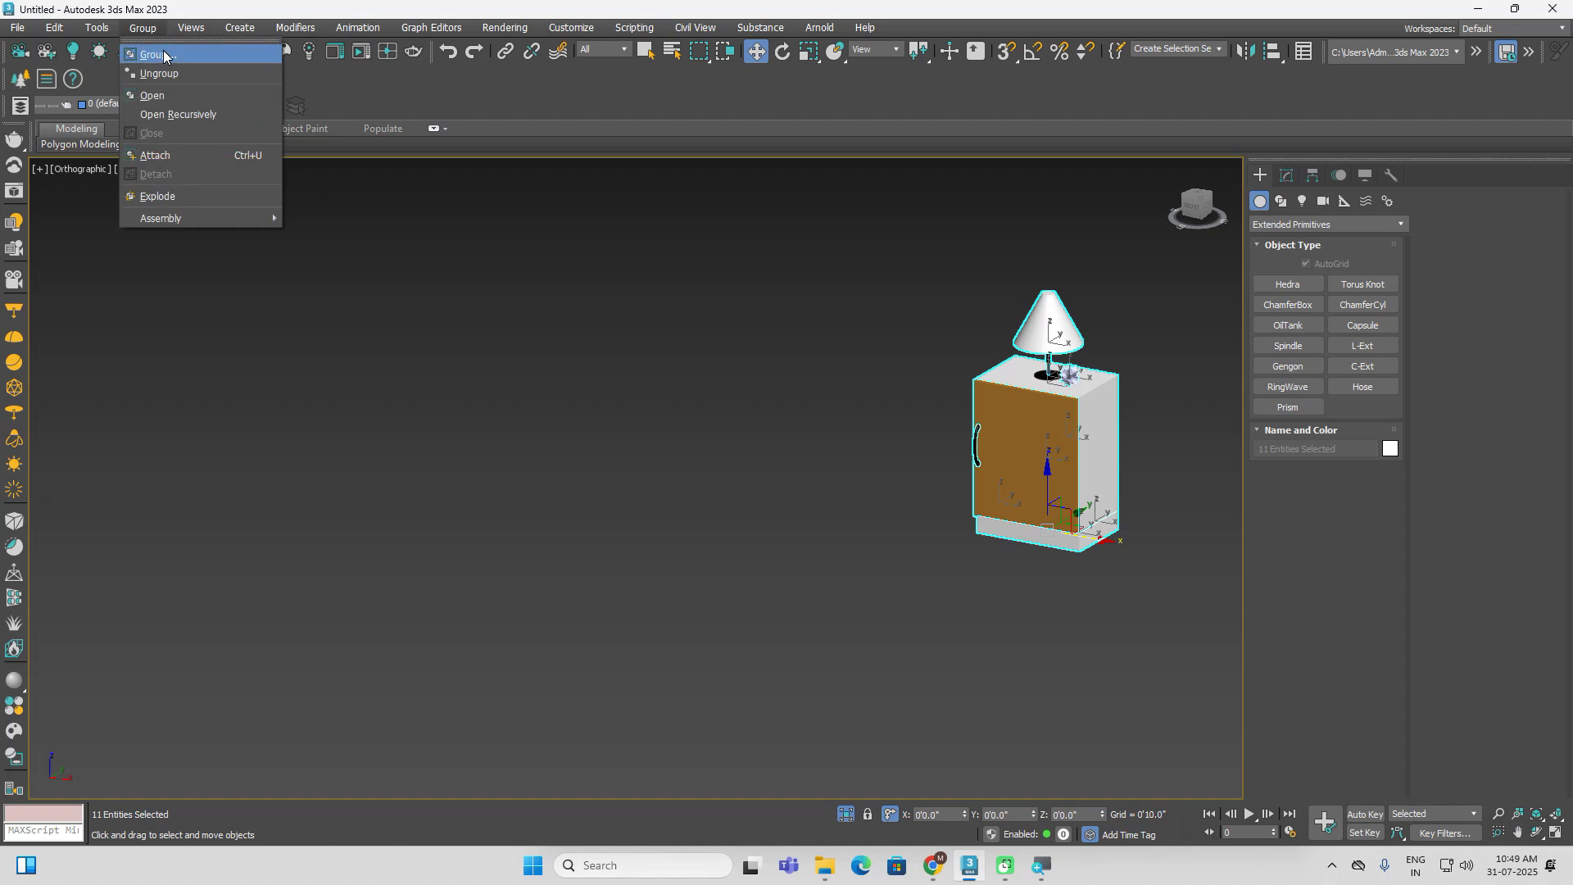
pyautogui.click(164, 55)
pyautogui.click(785, 459)
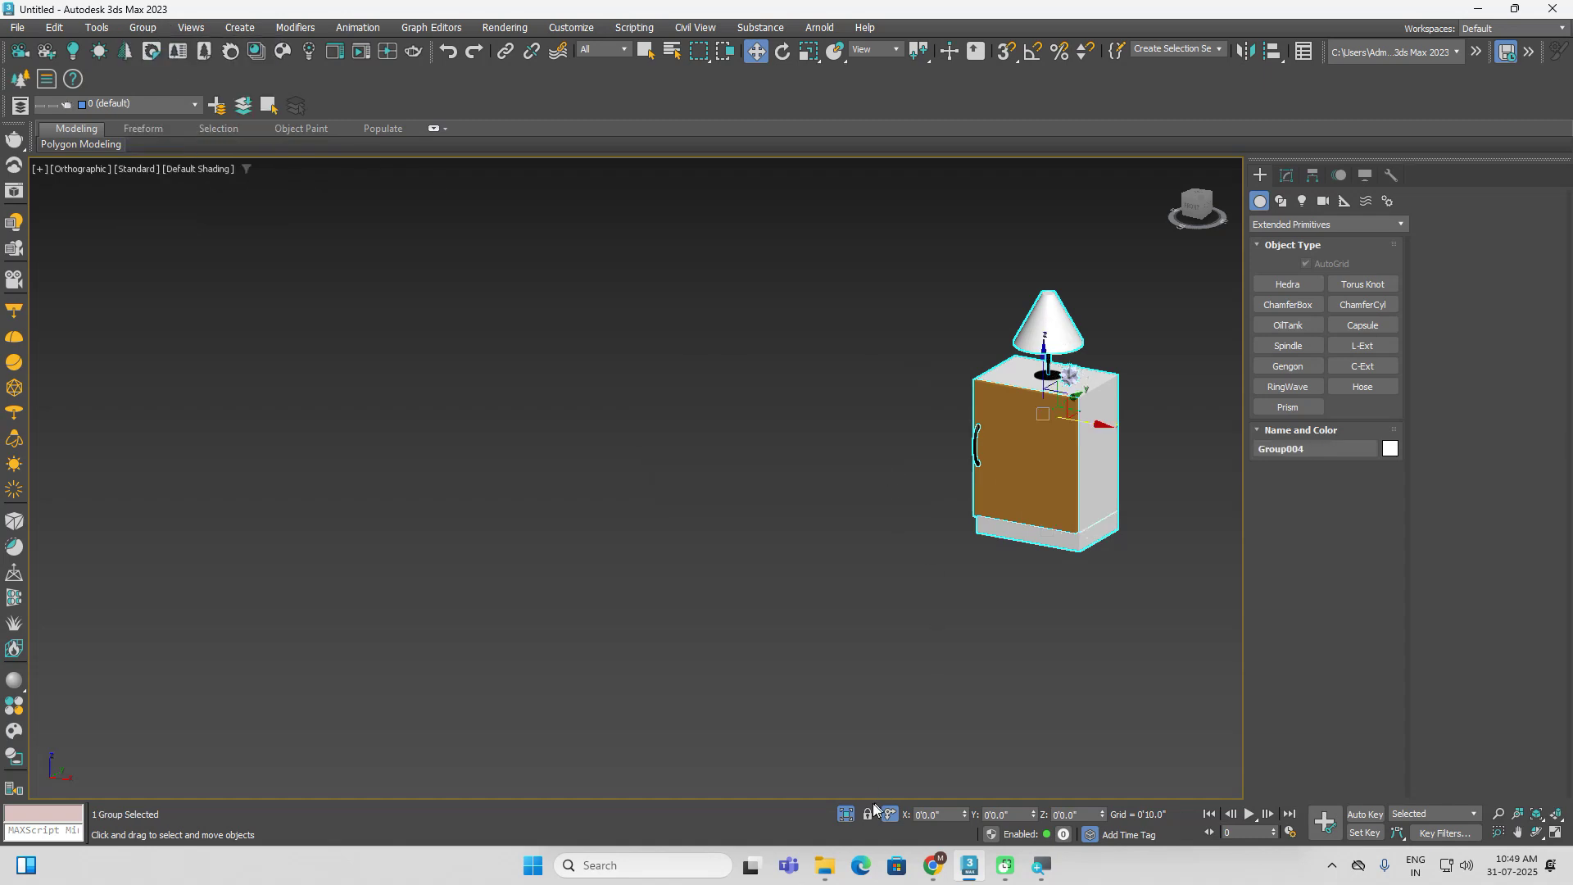
# End isolation of the bedside table group to show the bed and headboard again
pyautogui.click(847, 814)
pyautogui.click(961, 647)
pyautogui.scroll(2, 1001, 647)
pyautogui.keyDown('alt'); pyautogui.moveTo(1001, 645); pyautogui.dragTo(962, 547, button='middle'); pyautogui.keyUp('alt')
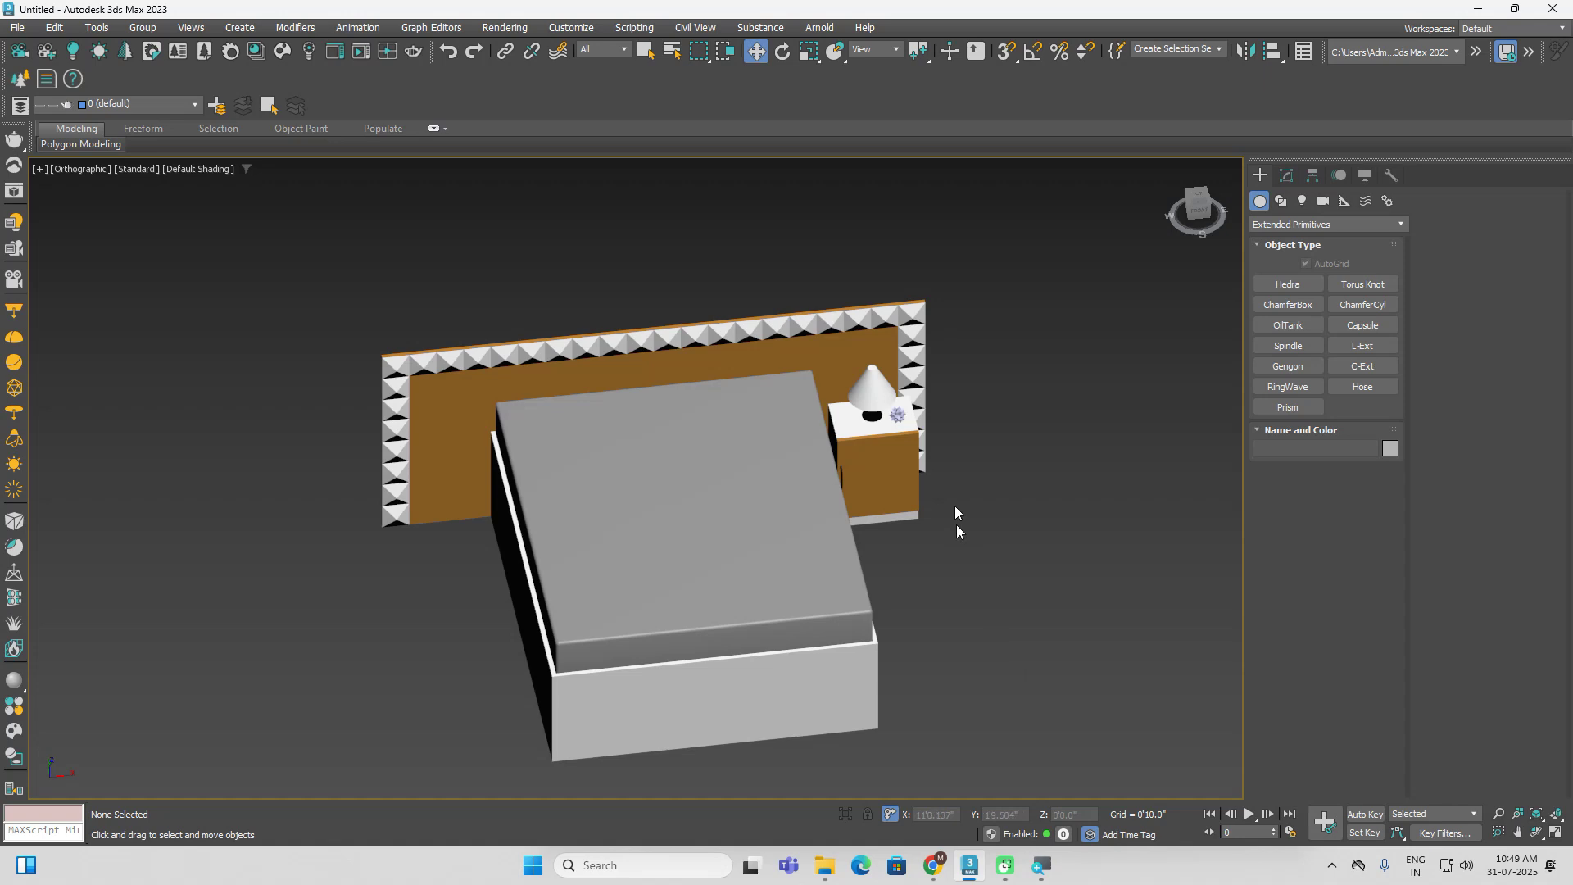
# In top view, copy the bedside table group along X to the opposite side of the bed
pyautogui.click(1197, 199)
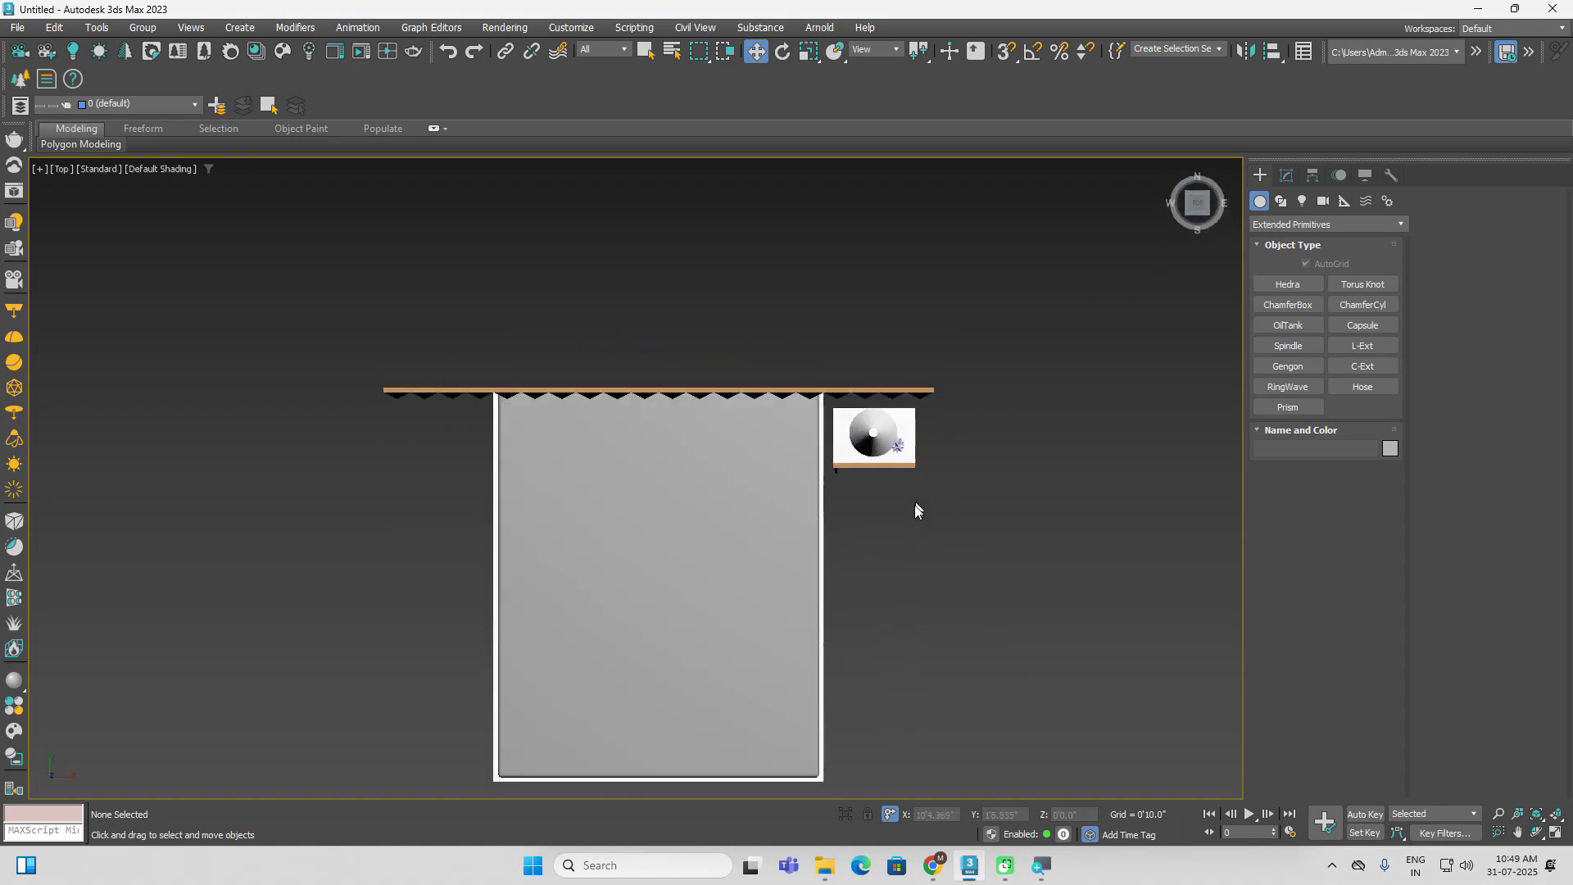
pyautogui.moveTo(837, 426); pyautogui.dragTo(836, 420)
pyautogui.moveTo(906, 485); pyautogui.dragTo(1079, 468, button='middle')
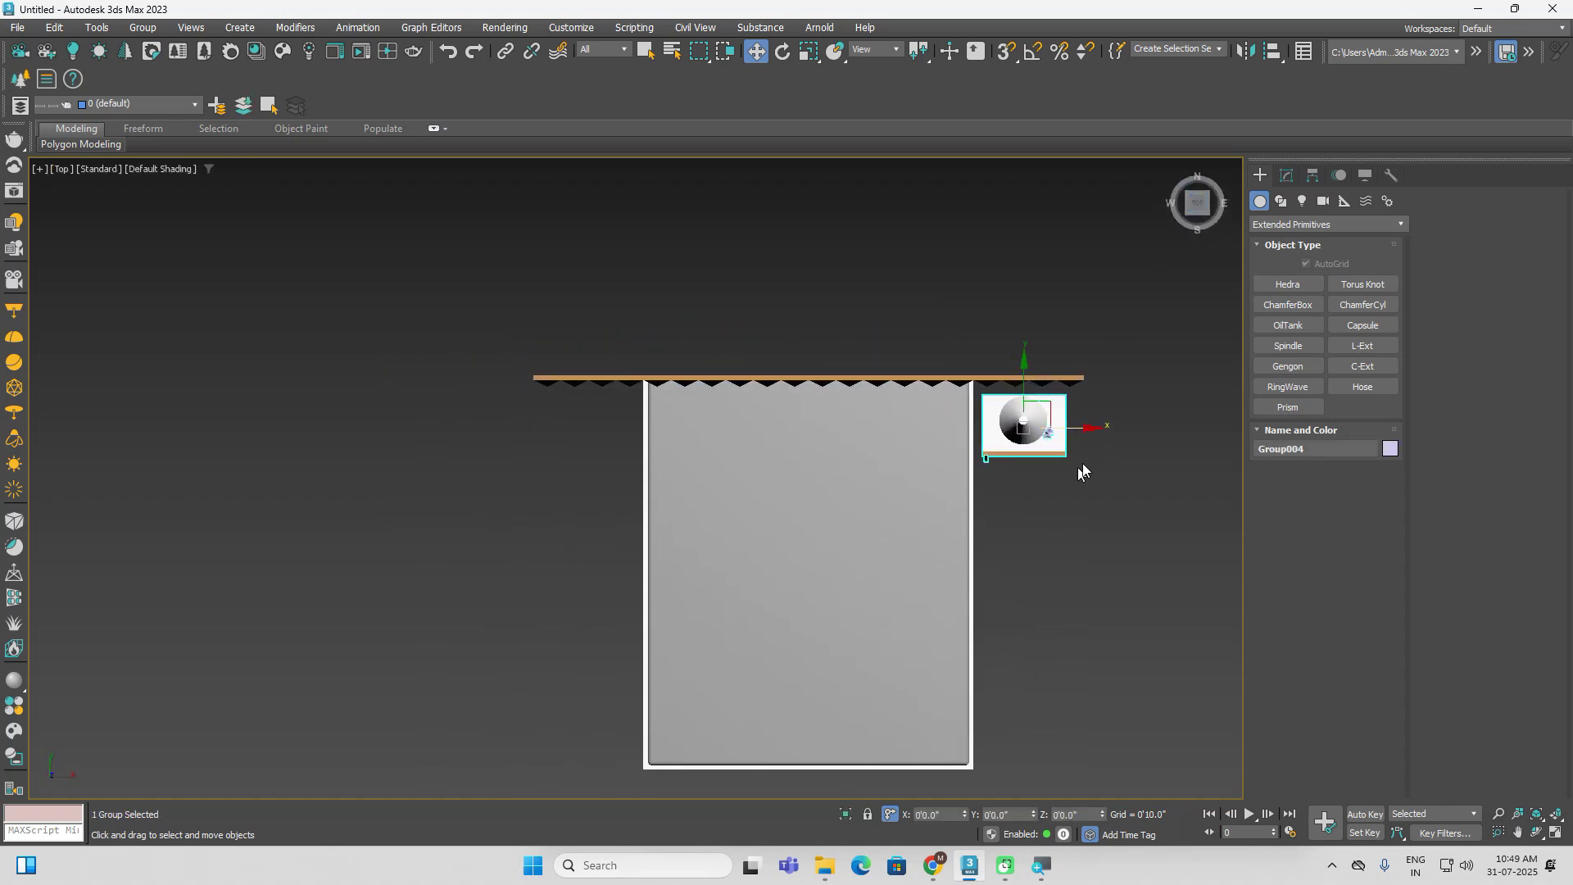
pyautogui.moveTo(1075, 428)
pyautogui.keyDown('shift'); pyautogui.mouseDown()
pyautogui.moveTo(647, 427)
pyautogui.moveTo(663, 439)
pyautogui.mouseUp(); pyautogui.keyUp('shift')
pyautogui.click(786, 497)
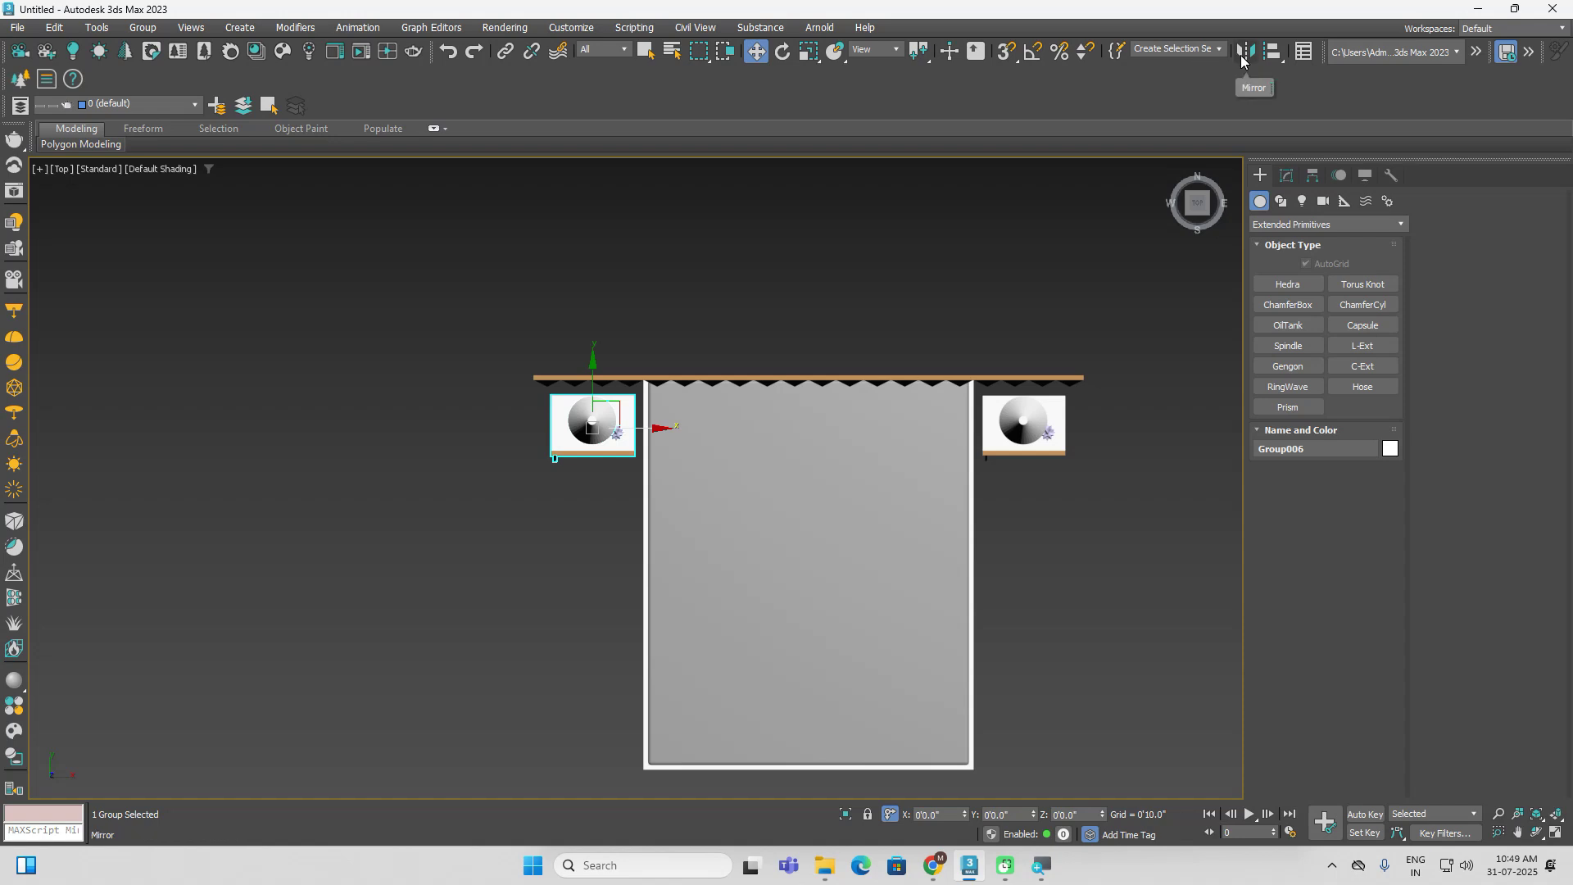
# Mirror the copied bedside table group horizontally so its door handle is next to the bed
pyautogui.click(1242, 61)
pyautogui.click(772, 452)
pyautogui.click(742, 557)
pyautogui.click(555, 568)
pyautogui.moveTo(555, 569)
pyautogui.keyDown('alt'); pyautogui.mouseDown(button='middle')
pyautogui.moveTo(583, 590)
pyautogui.moveTo(632, 483)
pyautogui.mouseUp(button='middle'); pyautogui.keyUp('alt')
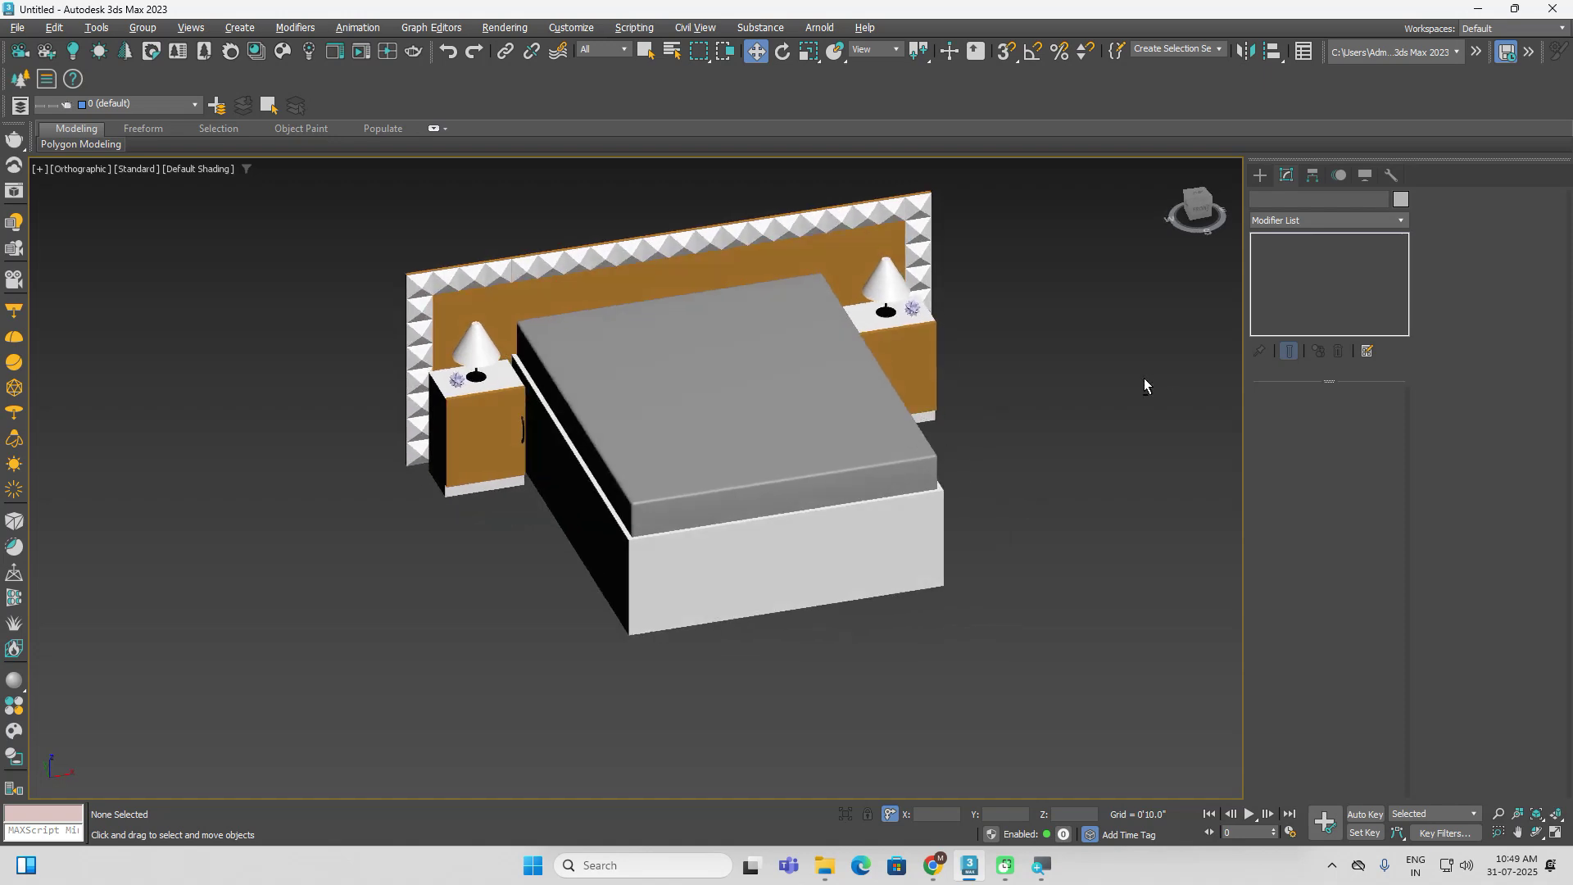
# With AutoGrid off, create a floor box about 11'4.5" long, 13'0.2" wide and 2.5" thick beneath the bed and both bedside tables
pyautogui.click(1196, 193)
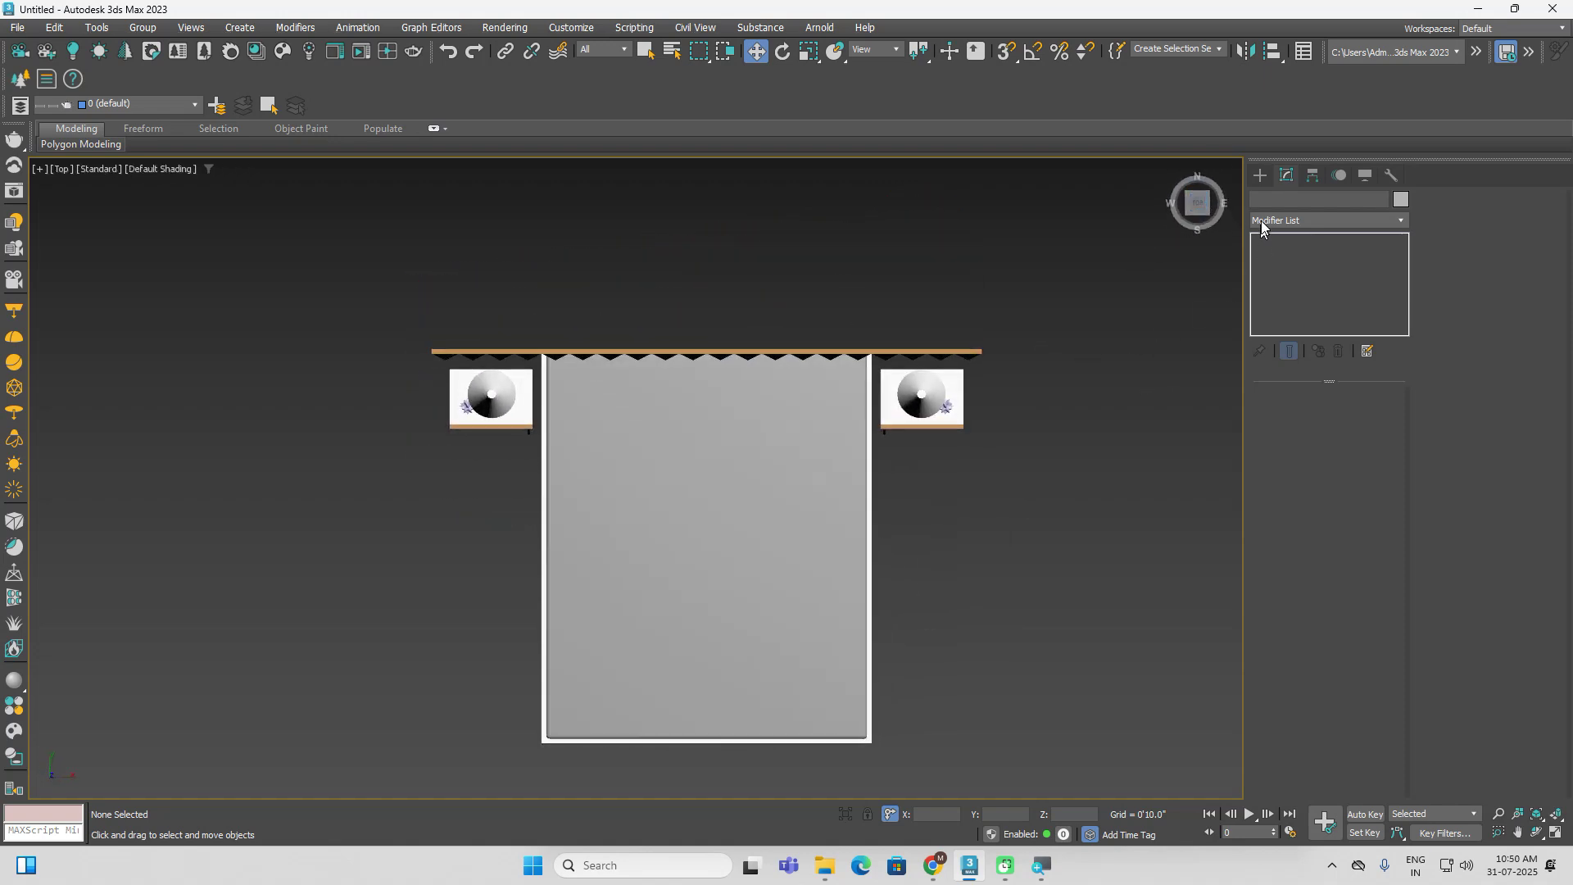
pyautogui.click(1260, 175)
pyautogui.click(1278, 224)
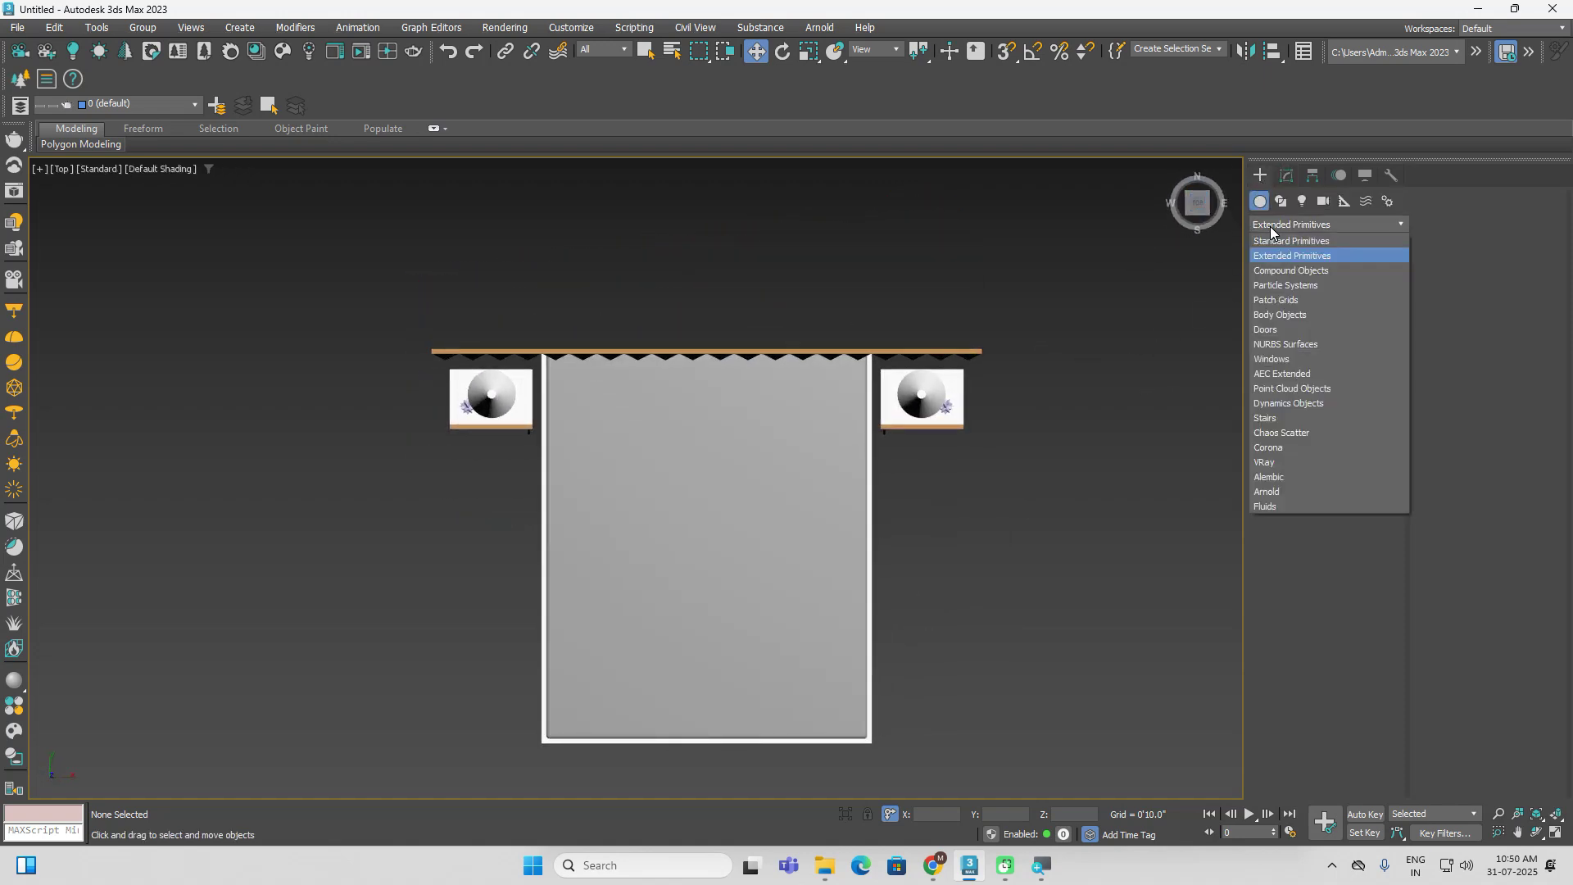
pyautogui.click(1276, 236)
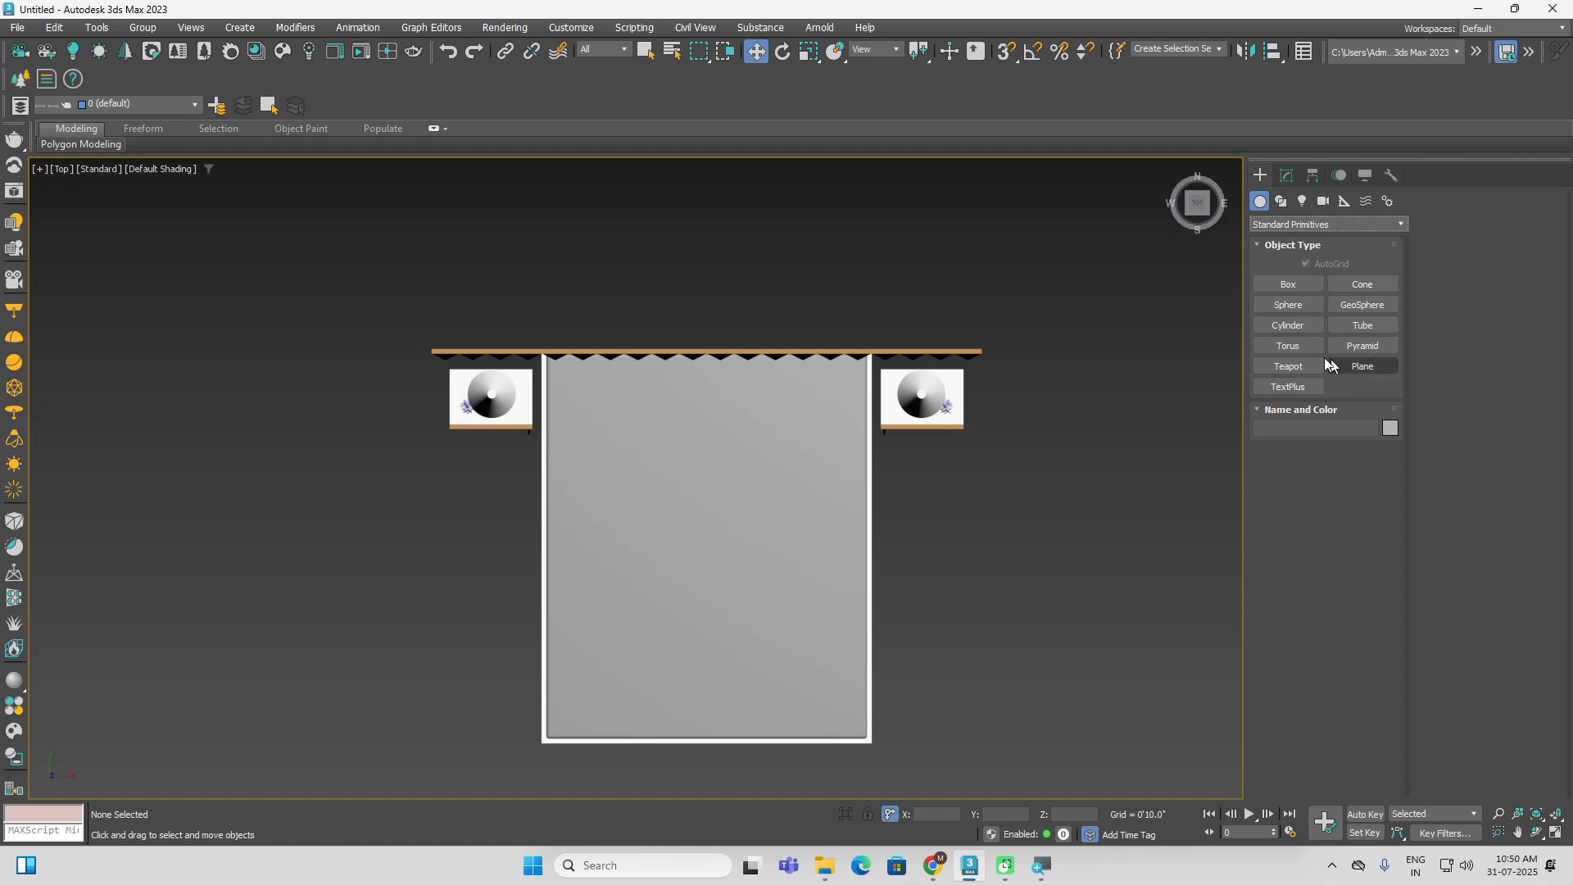
pyautogui.click(1288, 283)
pyautogui.scroll(-2, 868, 328)
pyautogui.click(1305, 263)
pyautogui.moveTo(501, 294); pyautogui.dragTo(1007, 737)
pyautogui.click(1007, 745)
pyautogui.keyDown('alt'); pyautogui.moveTo(1008, 745); pyautogui.dragTo(1052, 652, button='middle'); pyautogui.keyUp('alt')
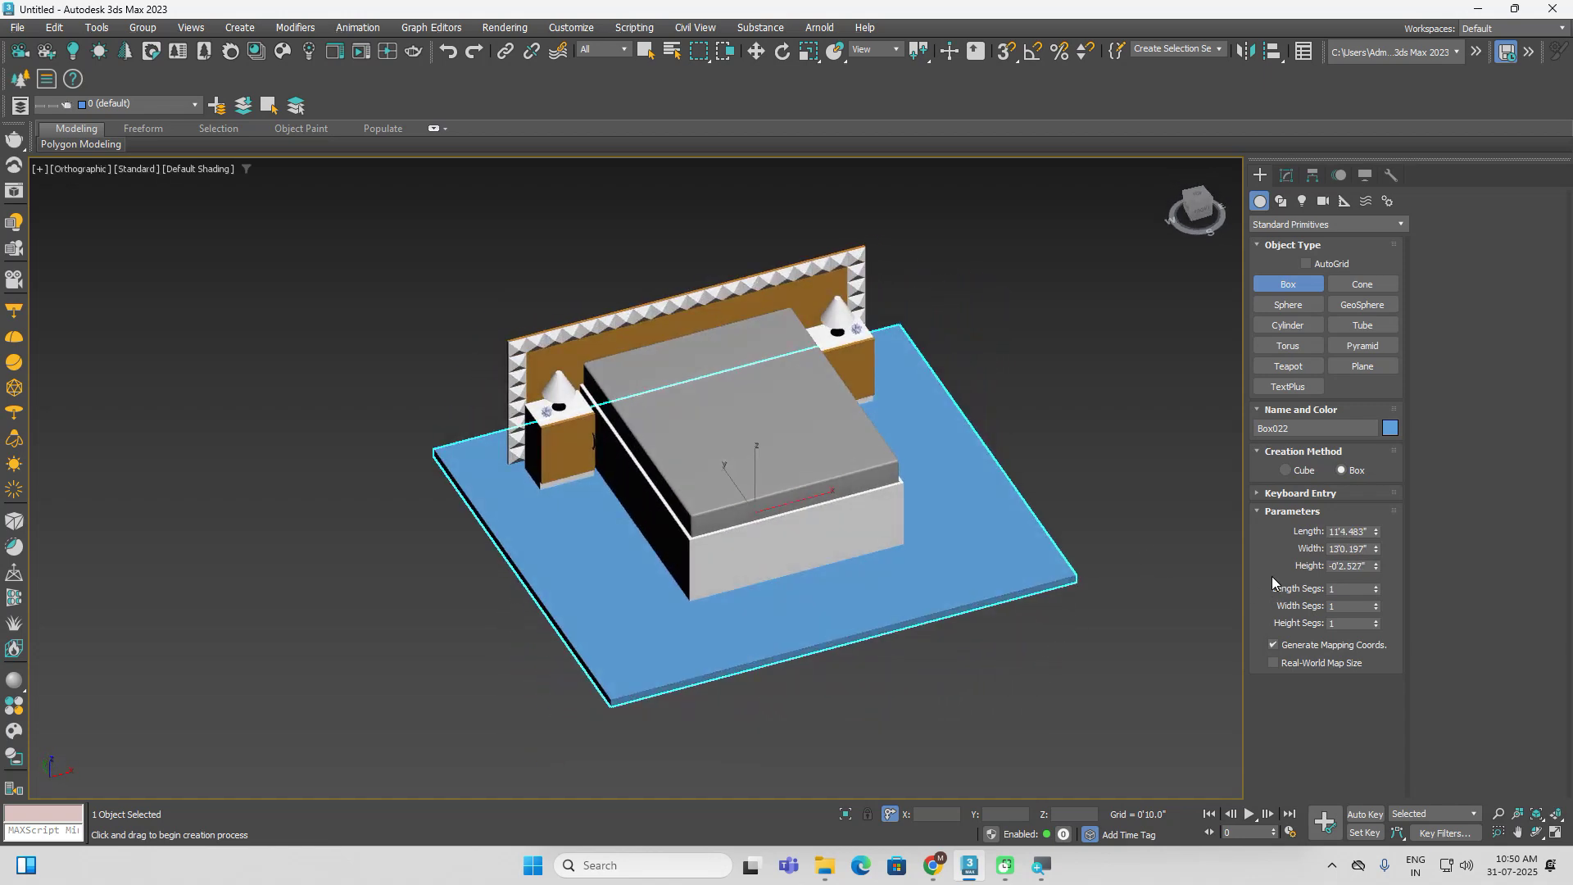
pyautogui.scroll(2, 1106, 586)
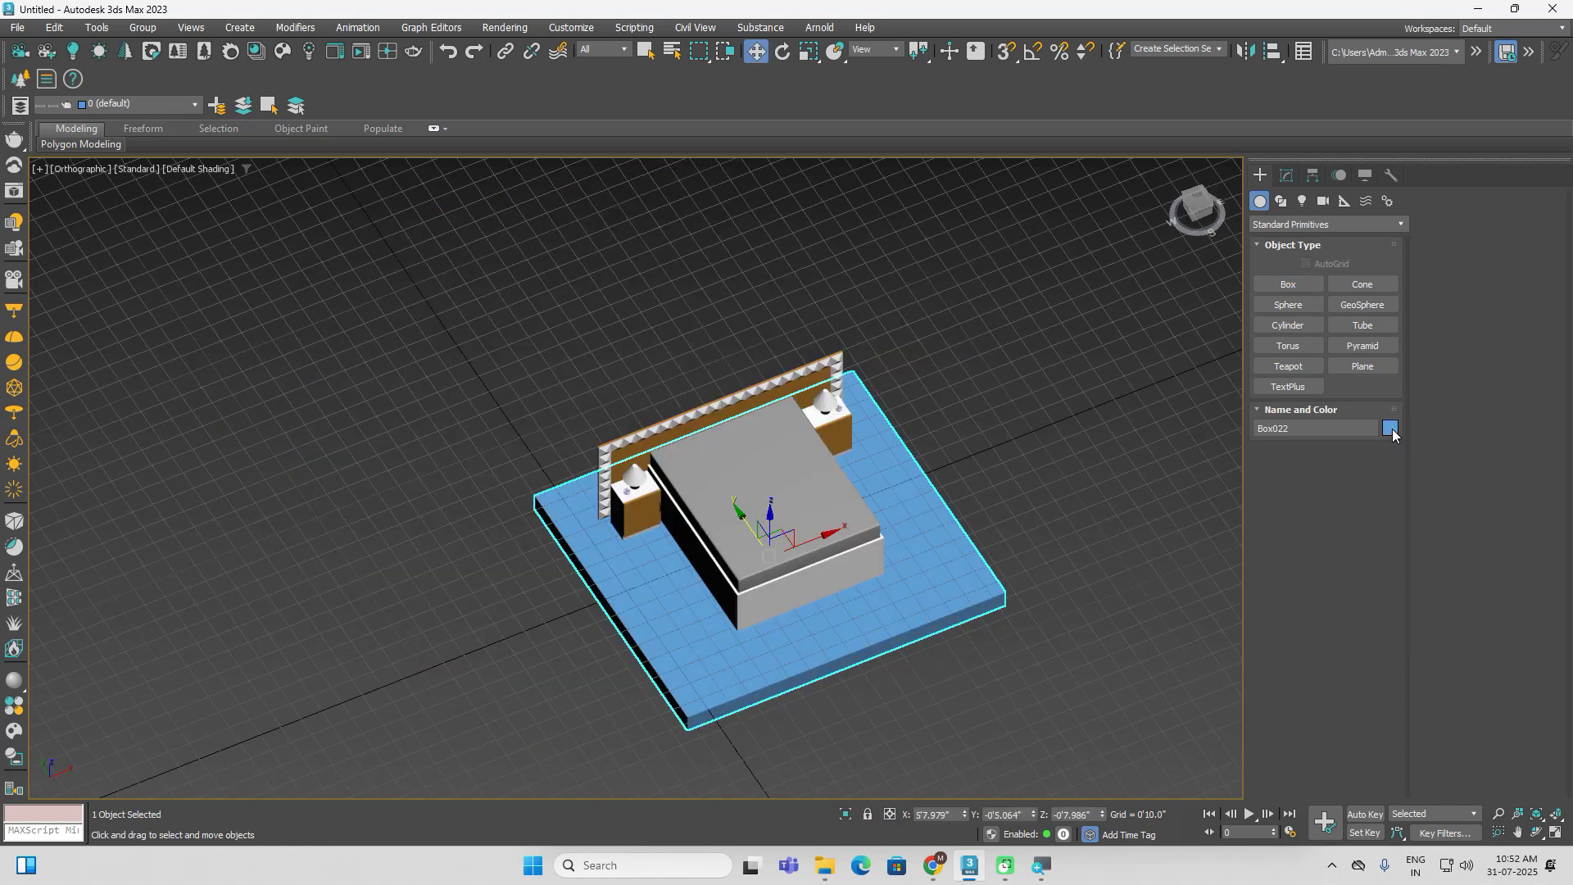
# Change the floor box's object colour to light orange
pyautogui.click(1390, 427)
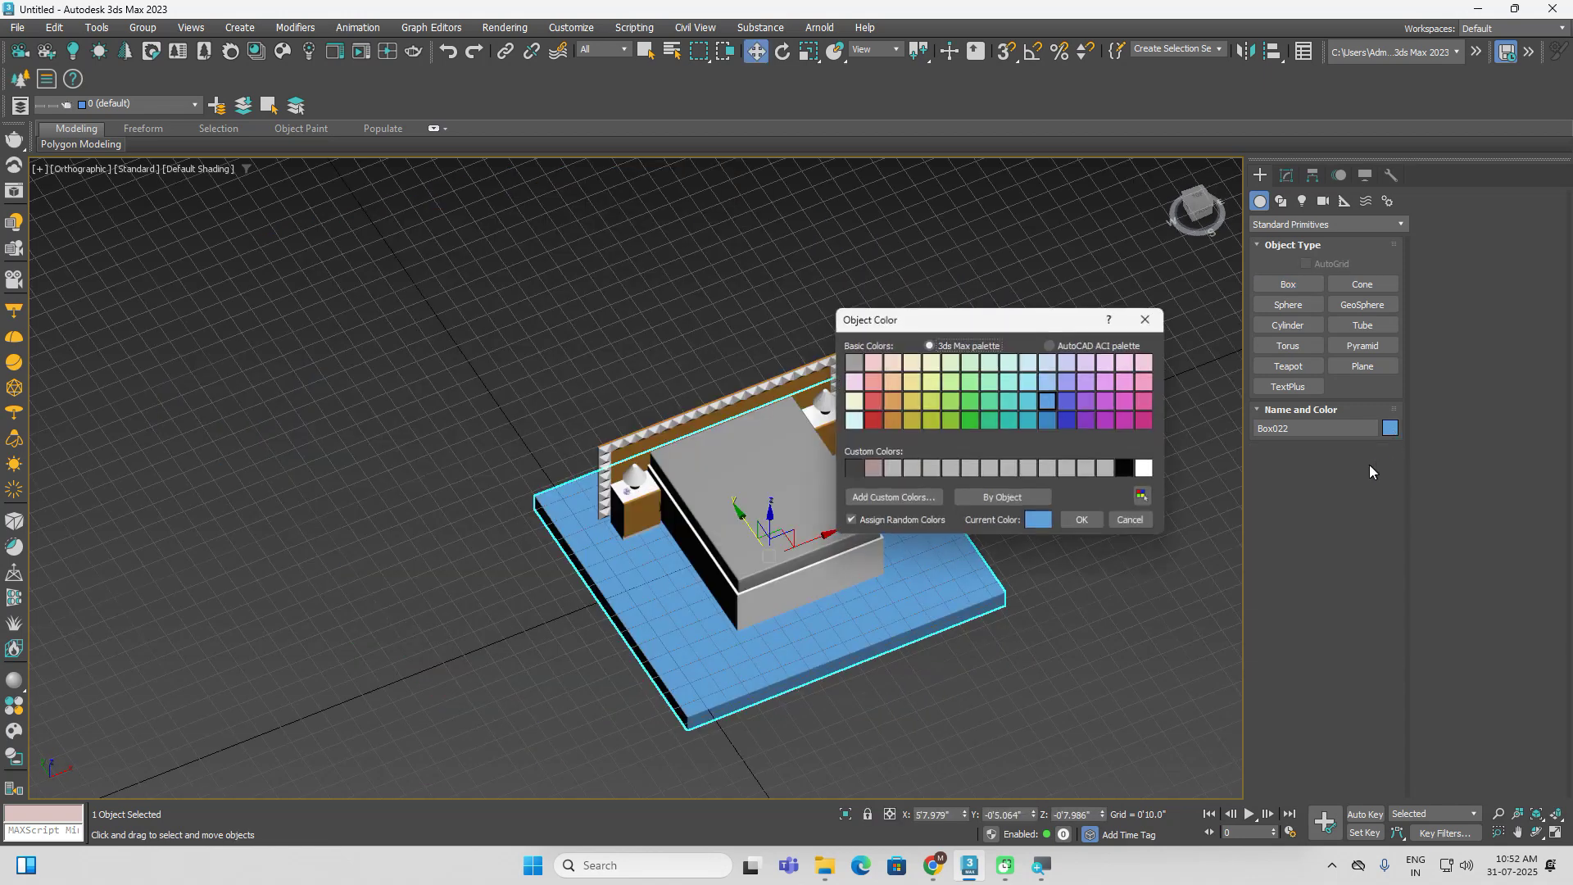
pyautogui.click(889, 380)
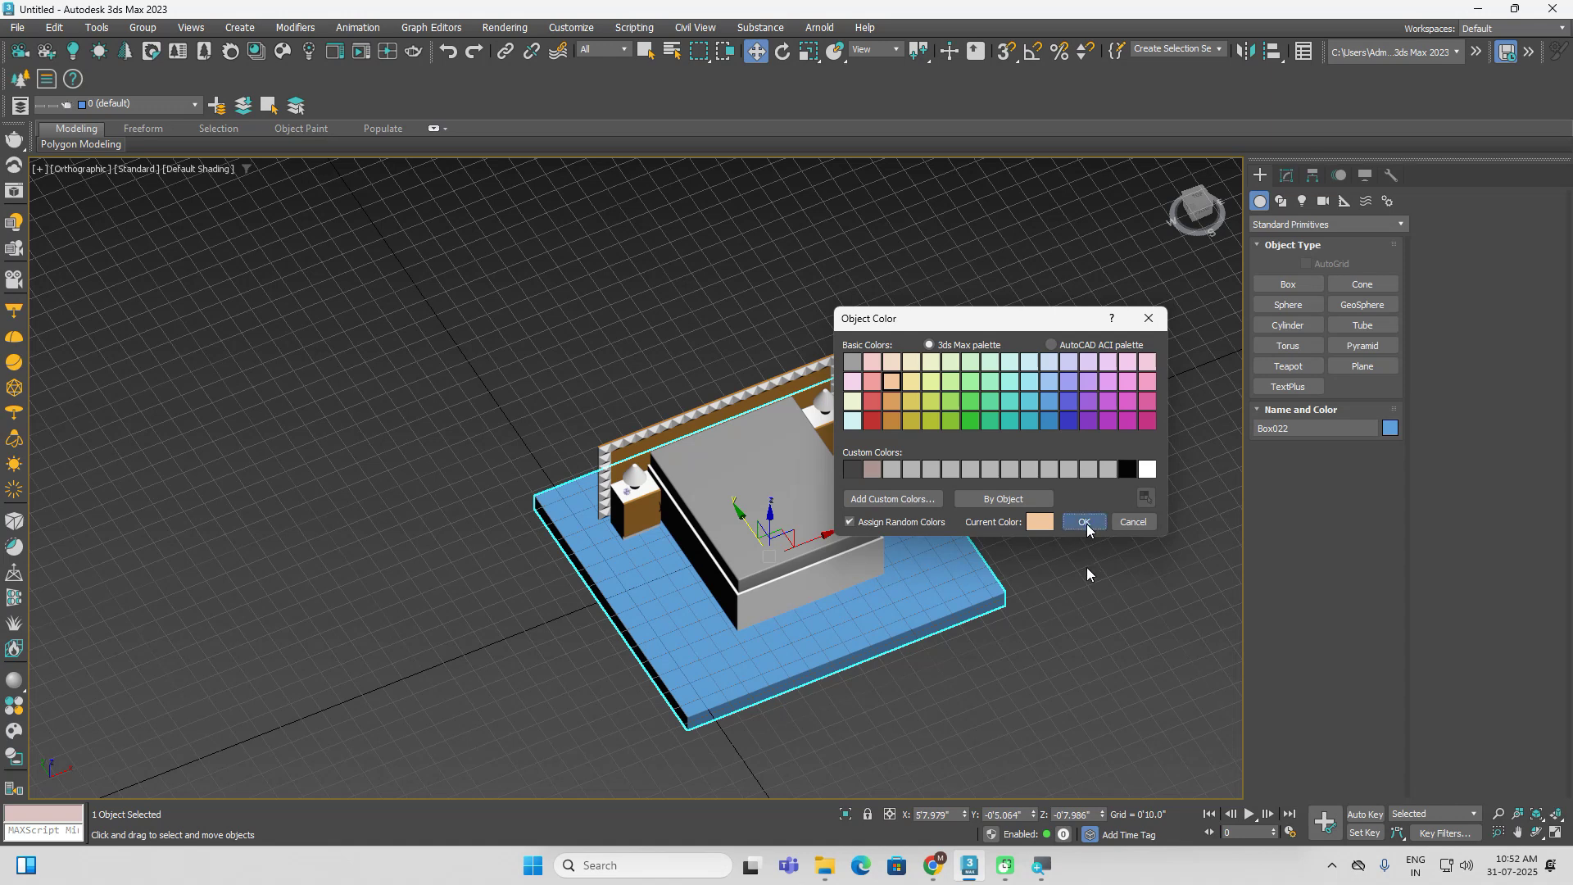
pyautogui.click(1083, 522)
pyautogui.click(1057, 642)
pyautogui.keyDown('alt'); pyautogui.moveTo(1057, 642); pyautogui.dragTo(885, 581, button='middle'); pyautogui.keyUp('alt')
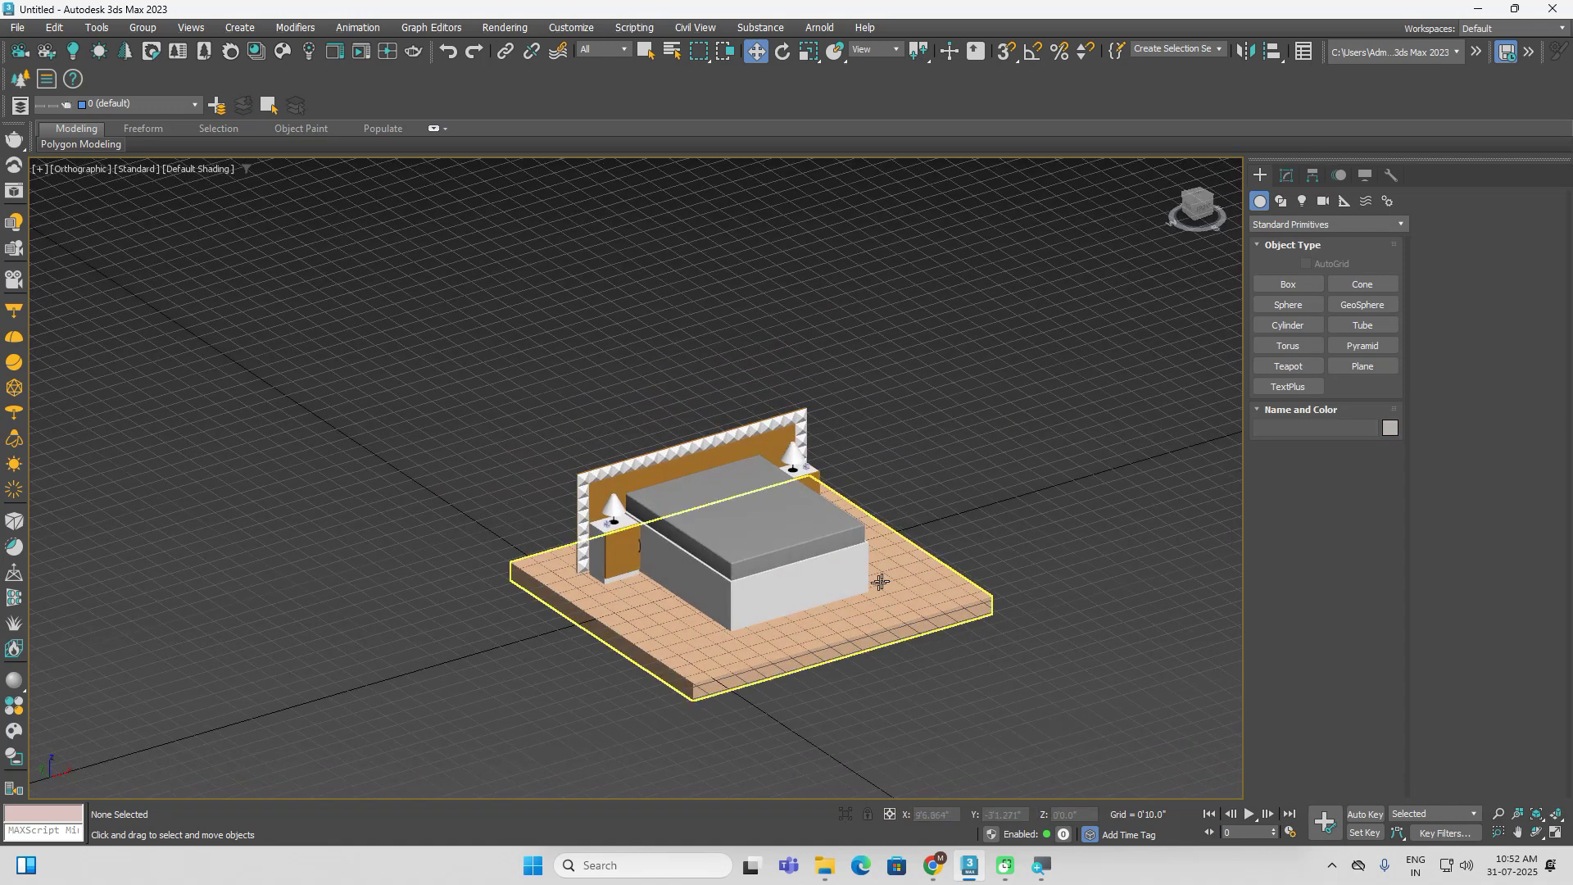
pyautogui.scroll(5, 886, 580)
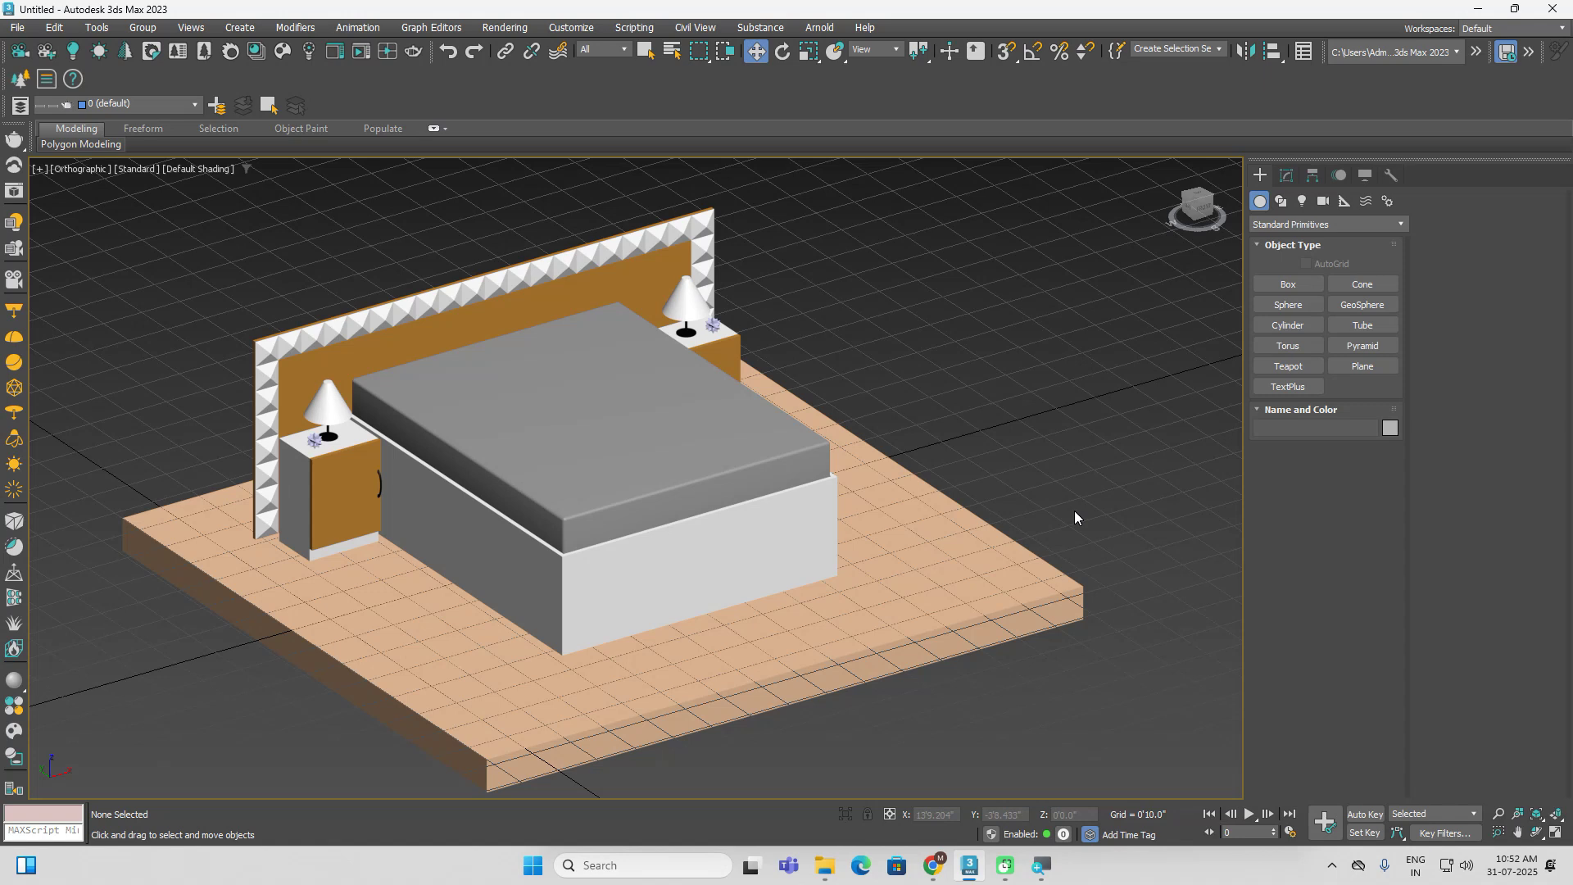
pyautogui.moveTo(1074, 511); pyautogui.dragTo(1000, 537, button='middle')
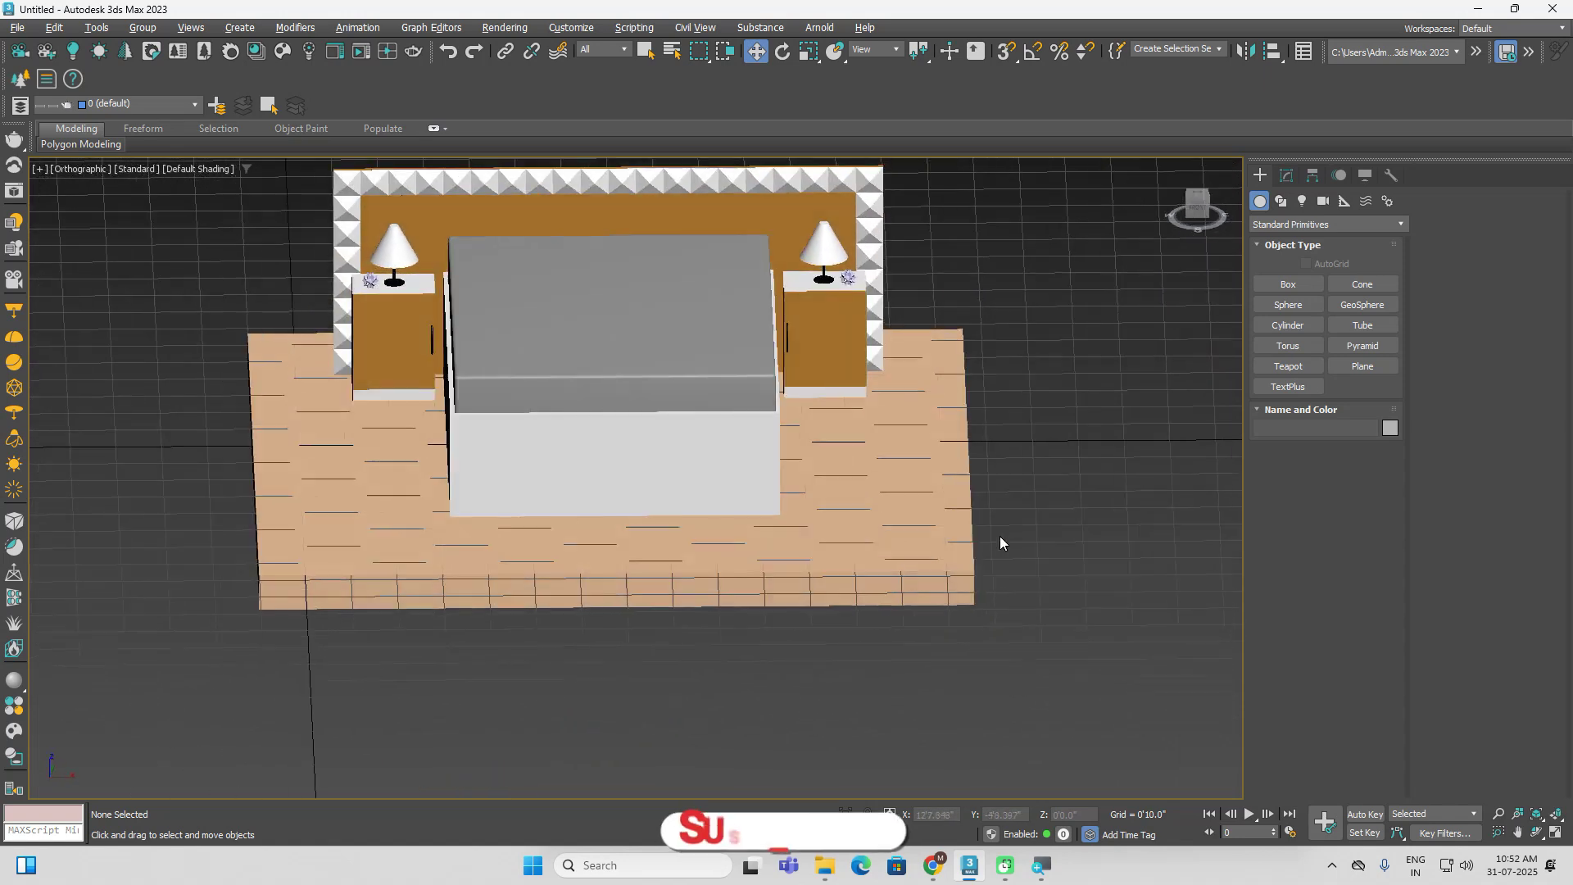
pyautogui.keyDown('alt'); pyautogui.moveTo(1019, 295); pyautogui.dragTo(1030, 428, button='middle'); pyautogui.keyUp('alt')
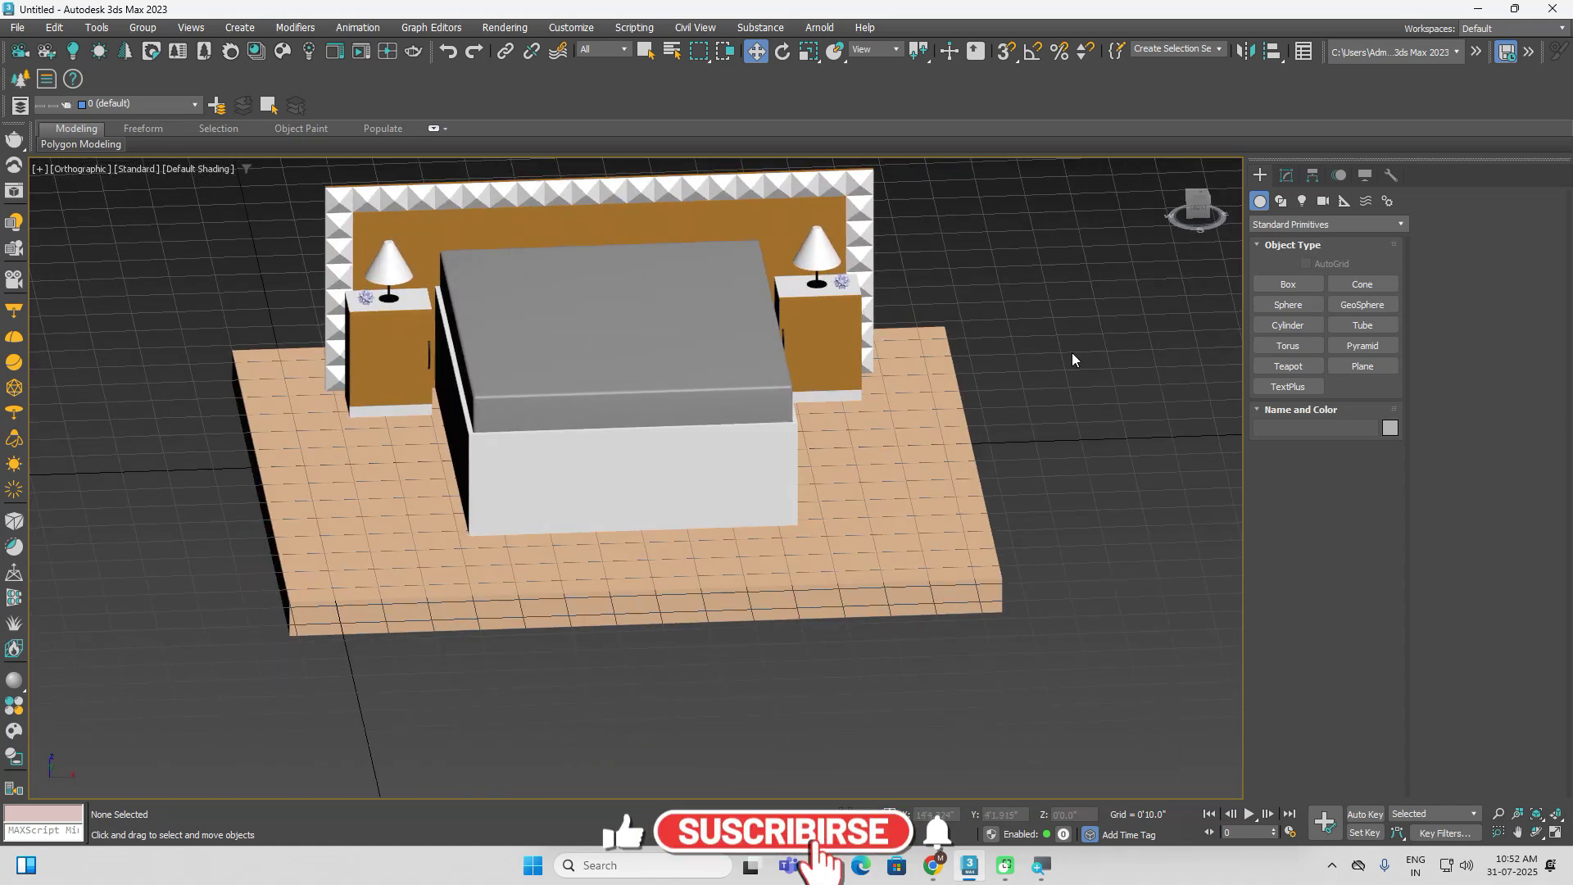